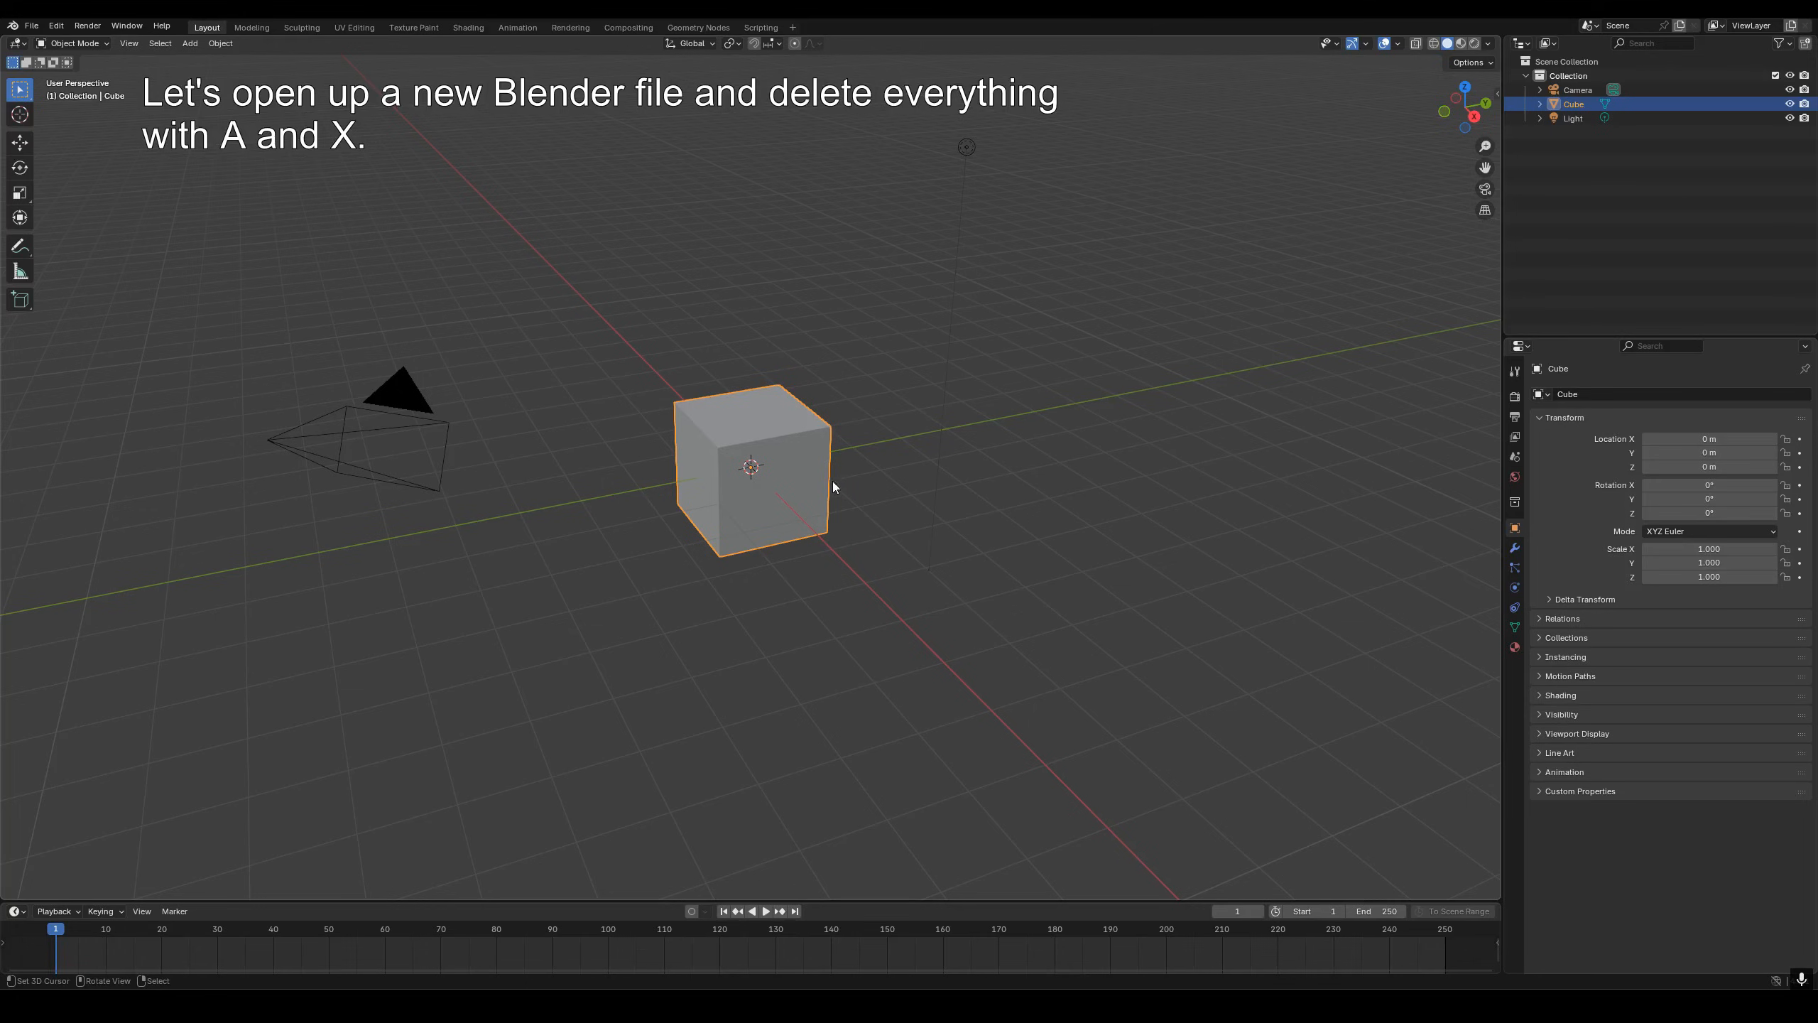
- Delete all objects from the default scene
{"action": "key", "text": "a"}
{"action": "key", "text": "x"}
{"action": "left_click", "coordinate": [831, 365]}
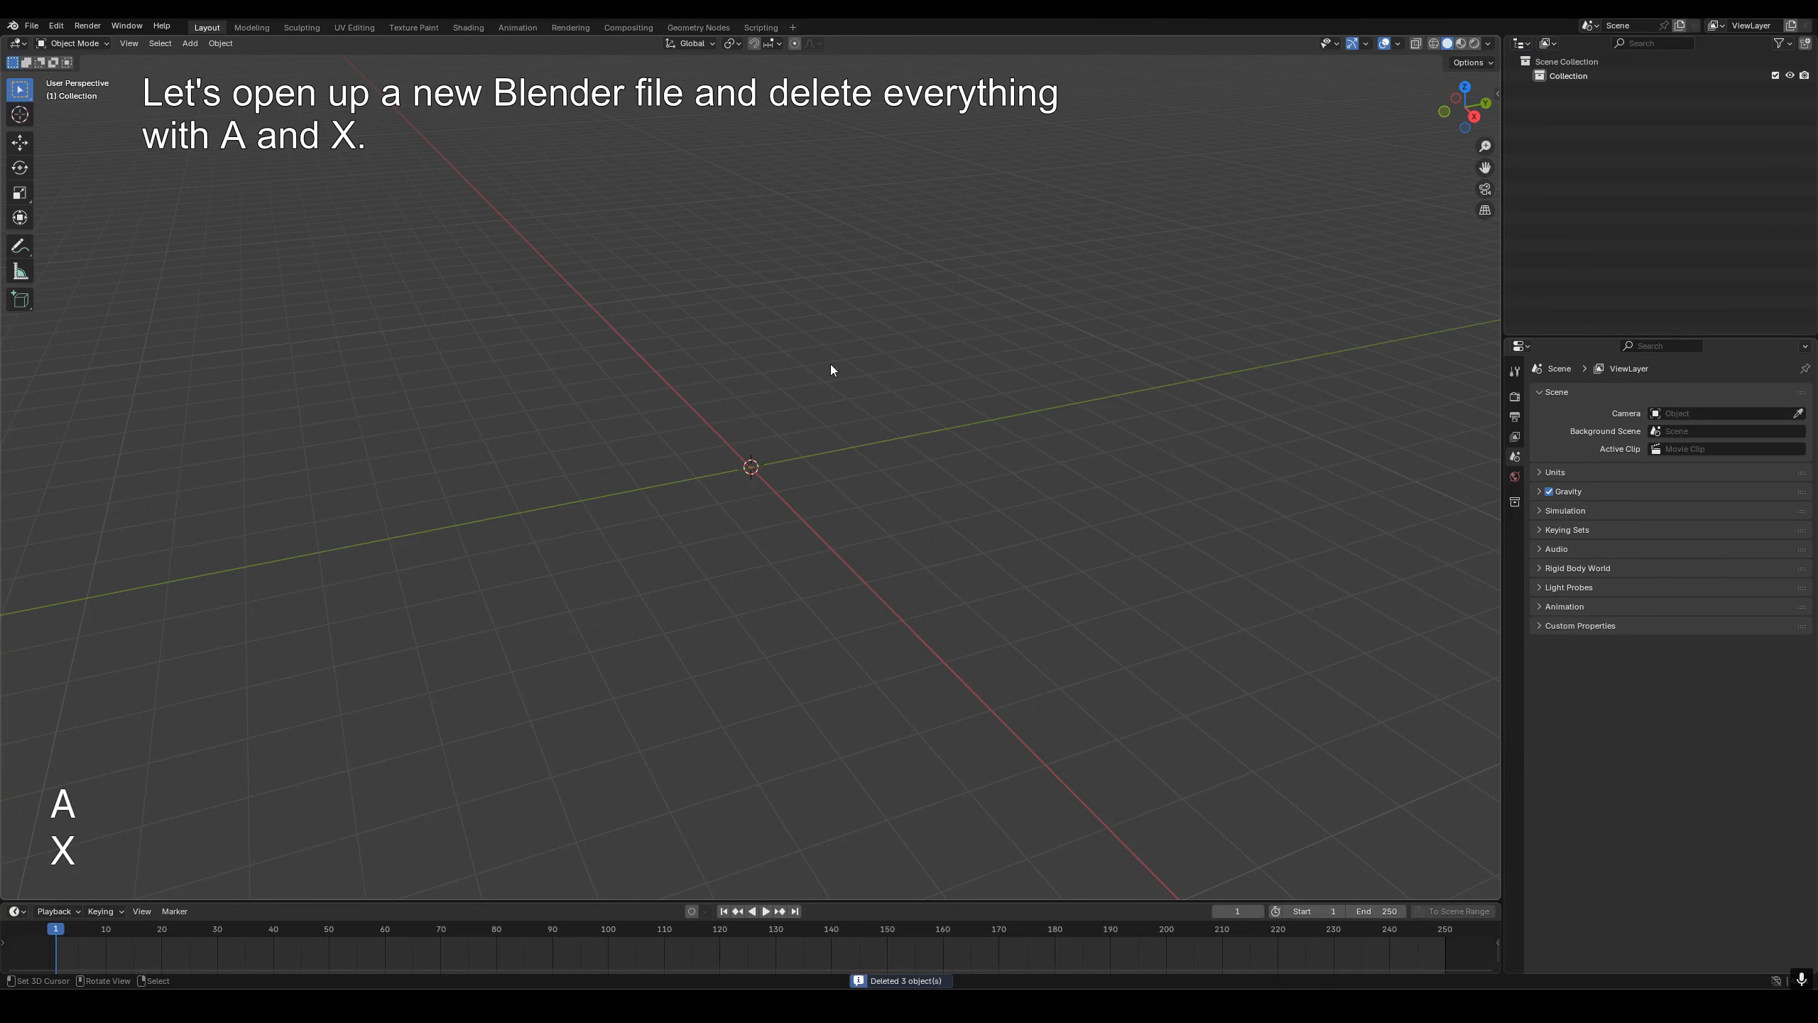
- Add a text object and replace its default text with the omega symbol Ω
{"action": "key", "text": "shift+a"}
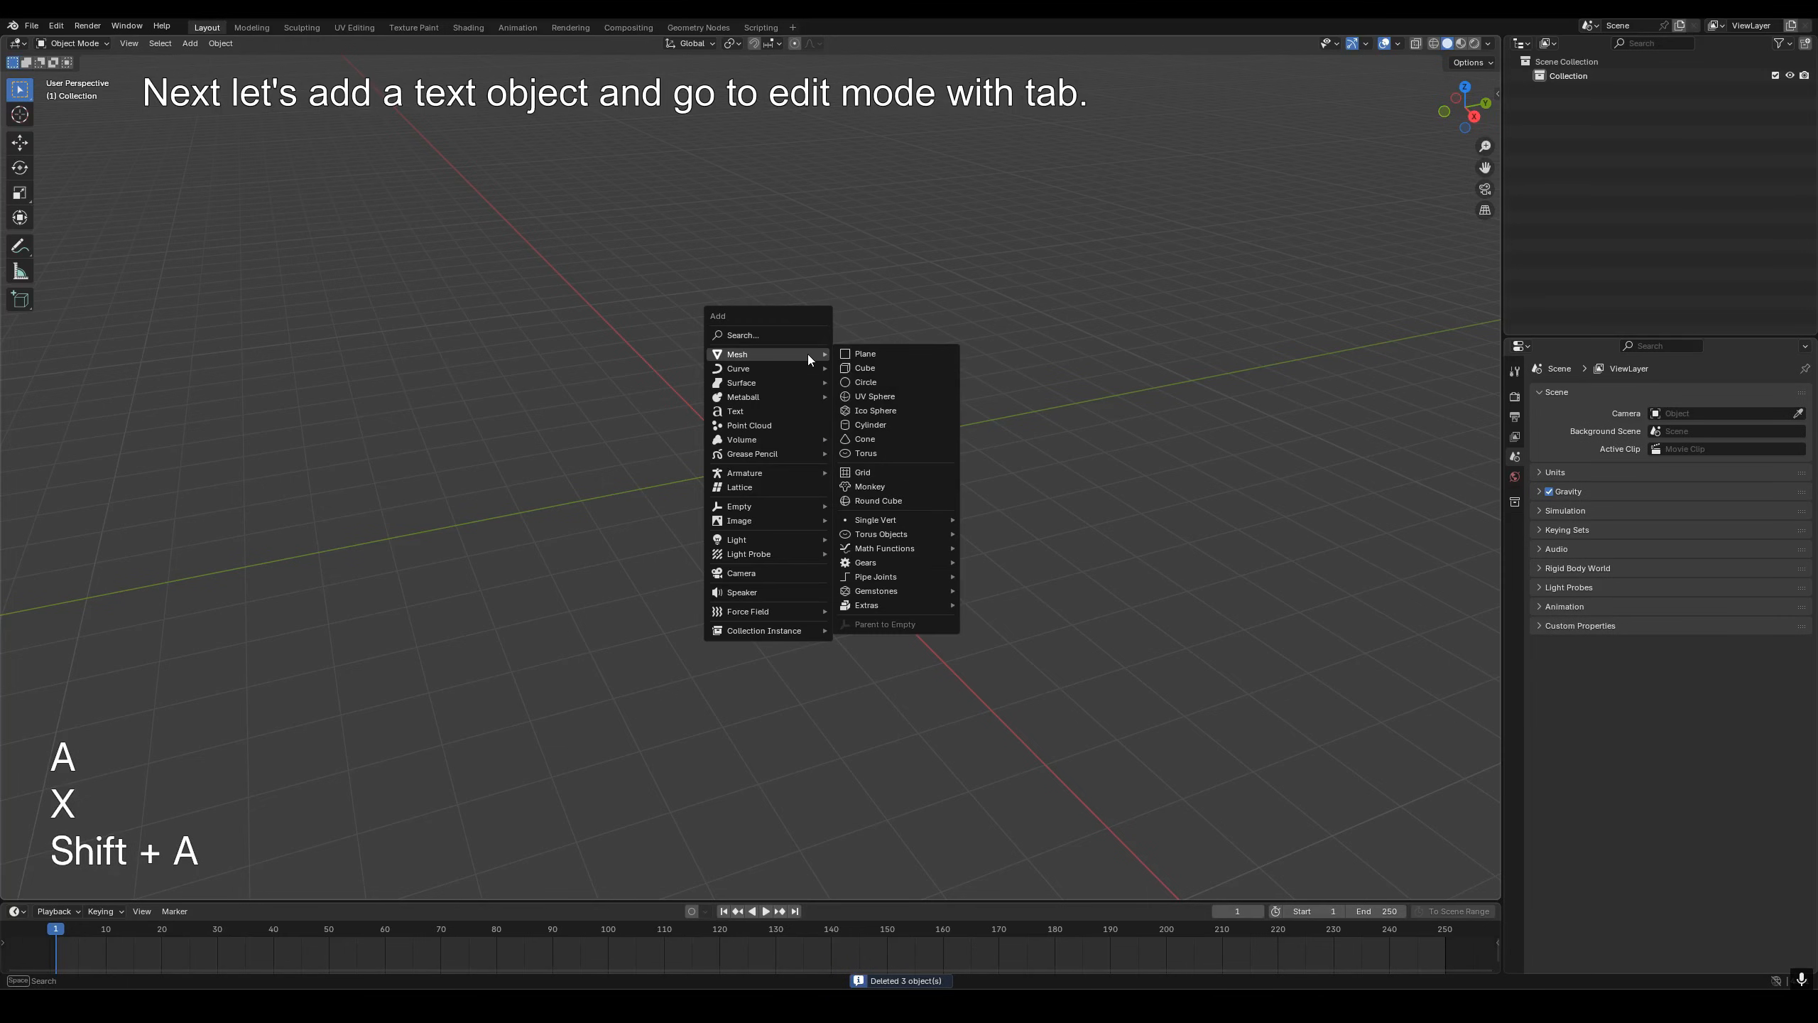
{"action": "left_click", "coordinate": [782, 407]}
{"action": "key", "text": "Tab"}
{"action": "key", "text": "BackSpace"}
{"action": "key", "text": "BackSpace"}
{"action": "key", "text": "BackSpace"}
{"action": "key", "text": "BackSpace"}
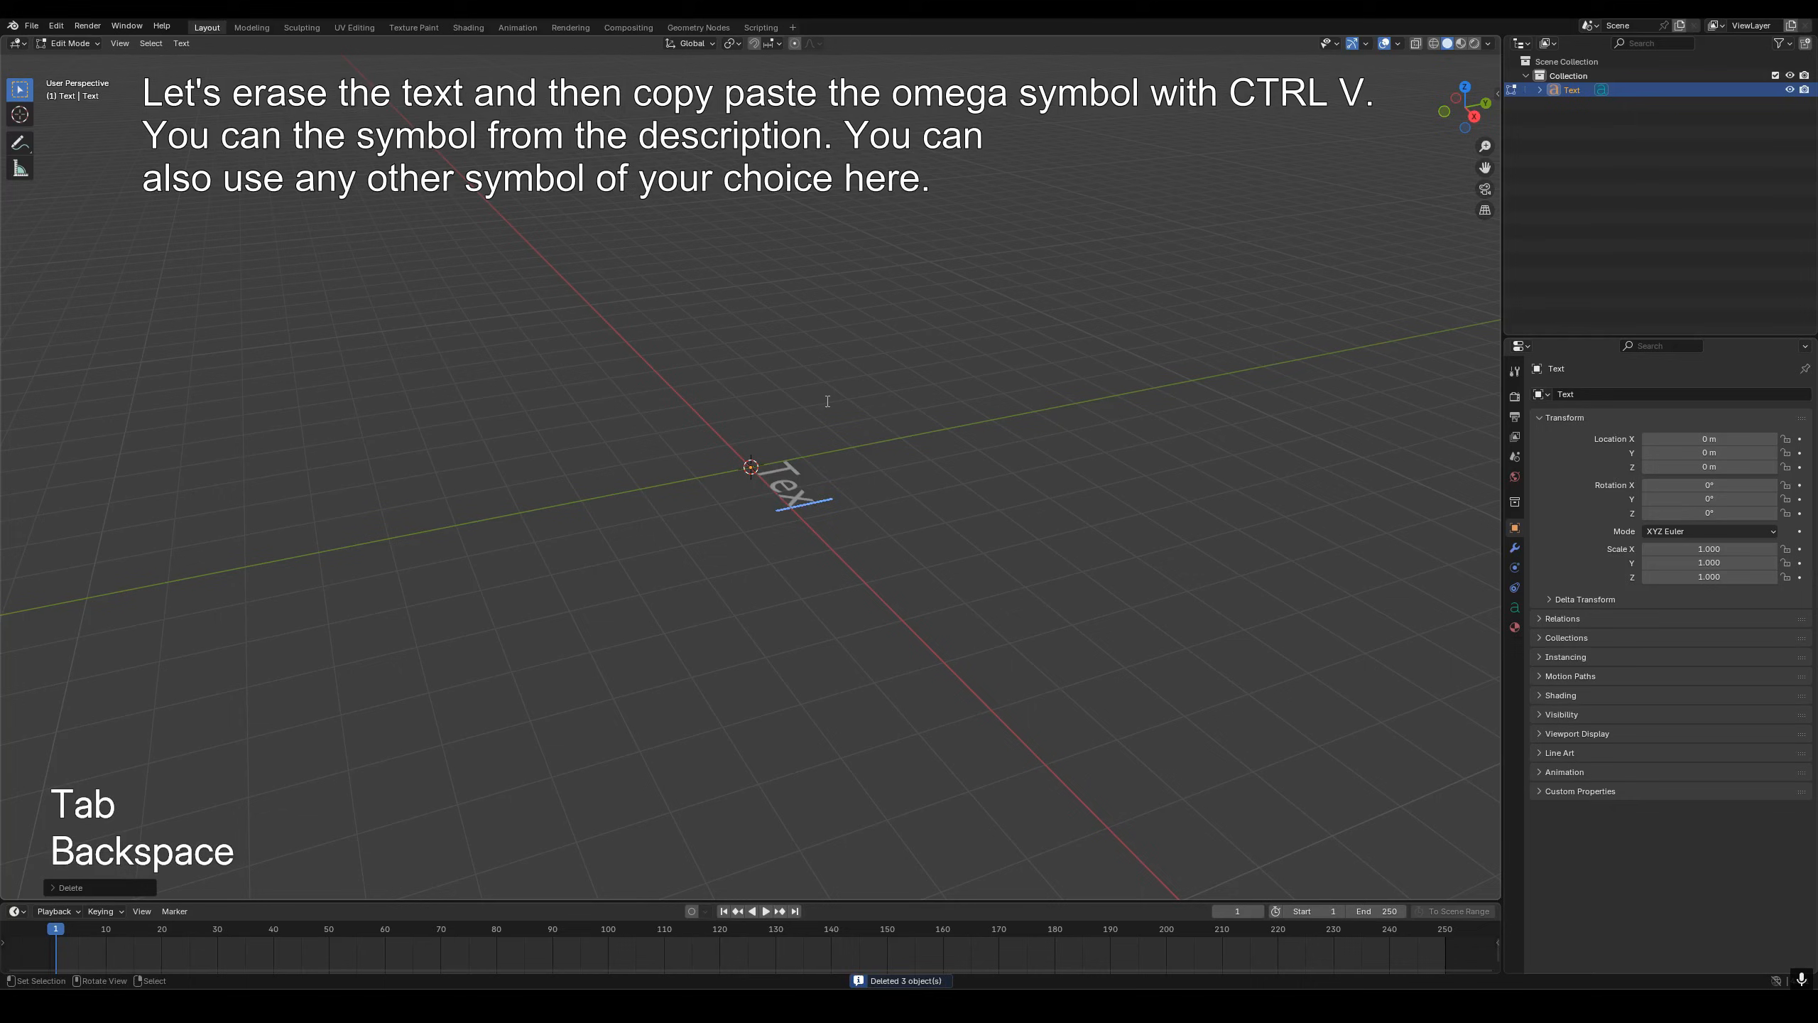
{"action": "key", "text": "ctrl+v"}
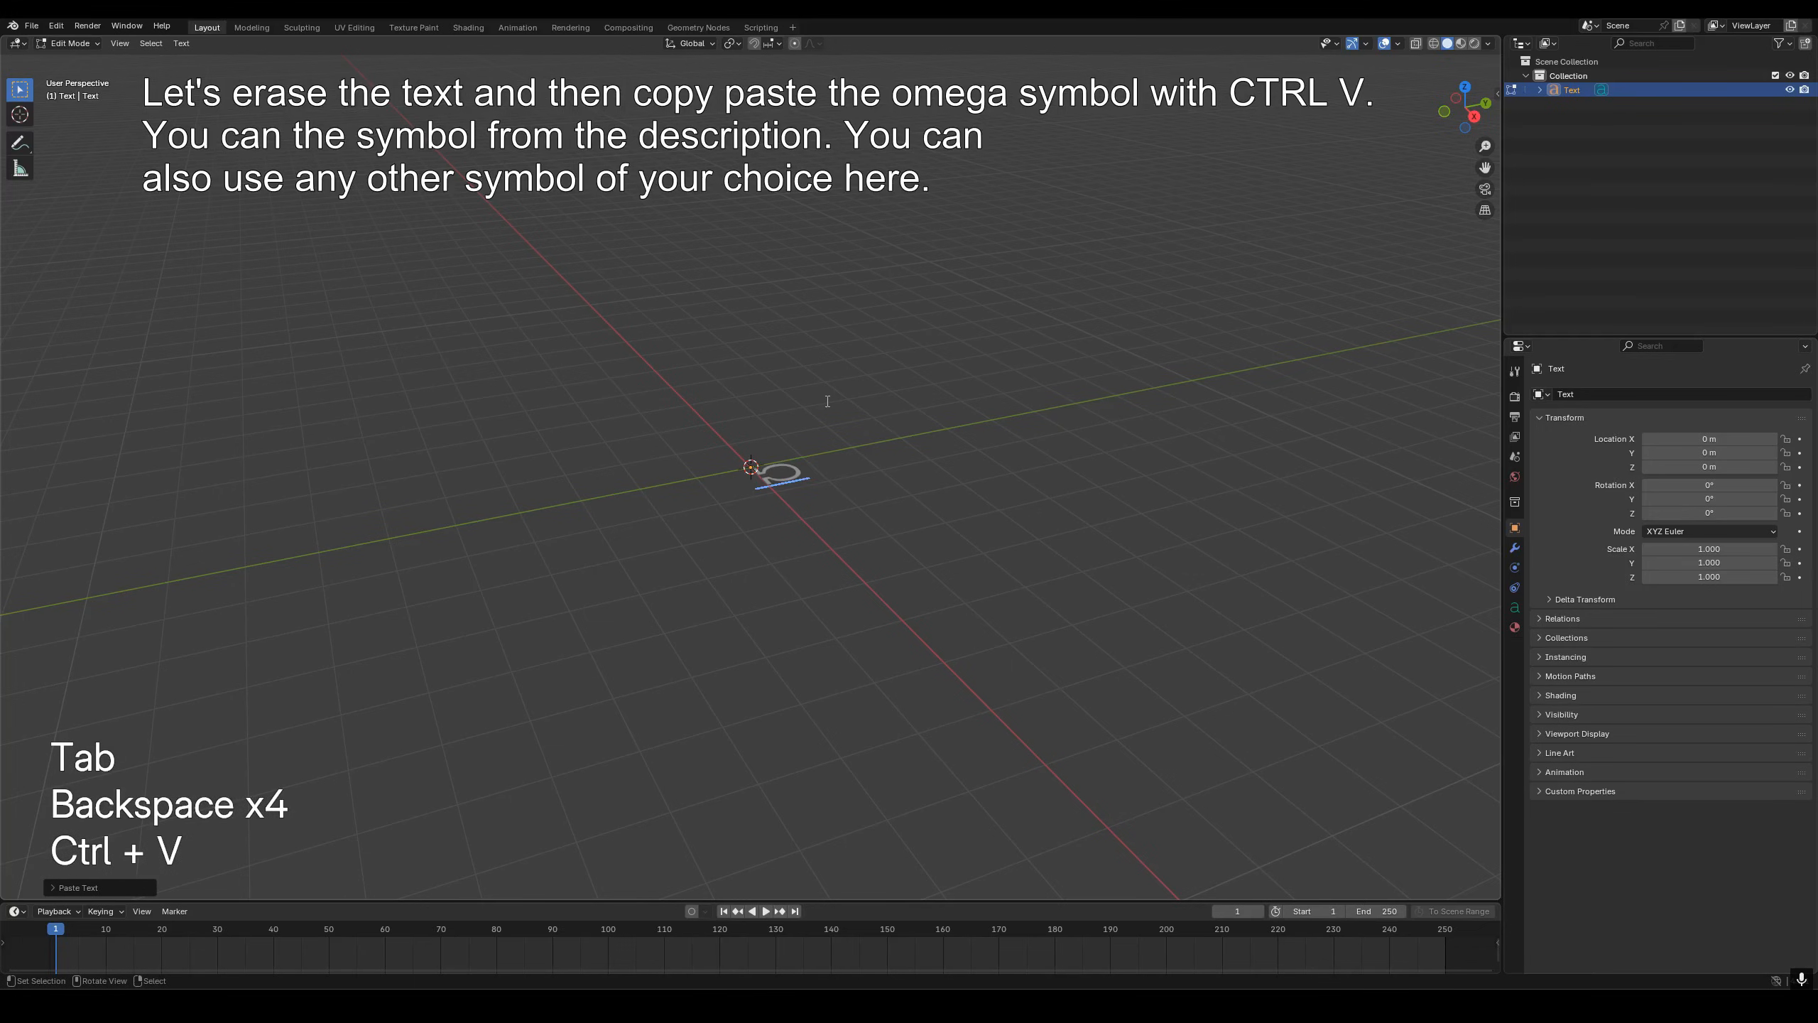
{"action": "key", "text": "Tab"}
- Align the omega text to Center horizontally and Middle vertically, and set its regular font to Times New Roman Regular
{"action": "key", "text": "KP_5"}
{"action": "key", "text": "KP_7"}
{"action": "scroll", "coordinate": [855, 380], "scroll_direction": "up", "scroll_amount": 5}
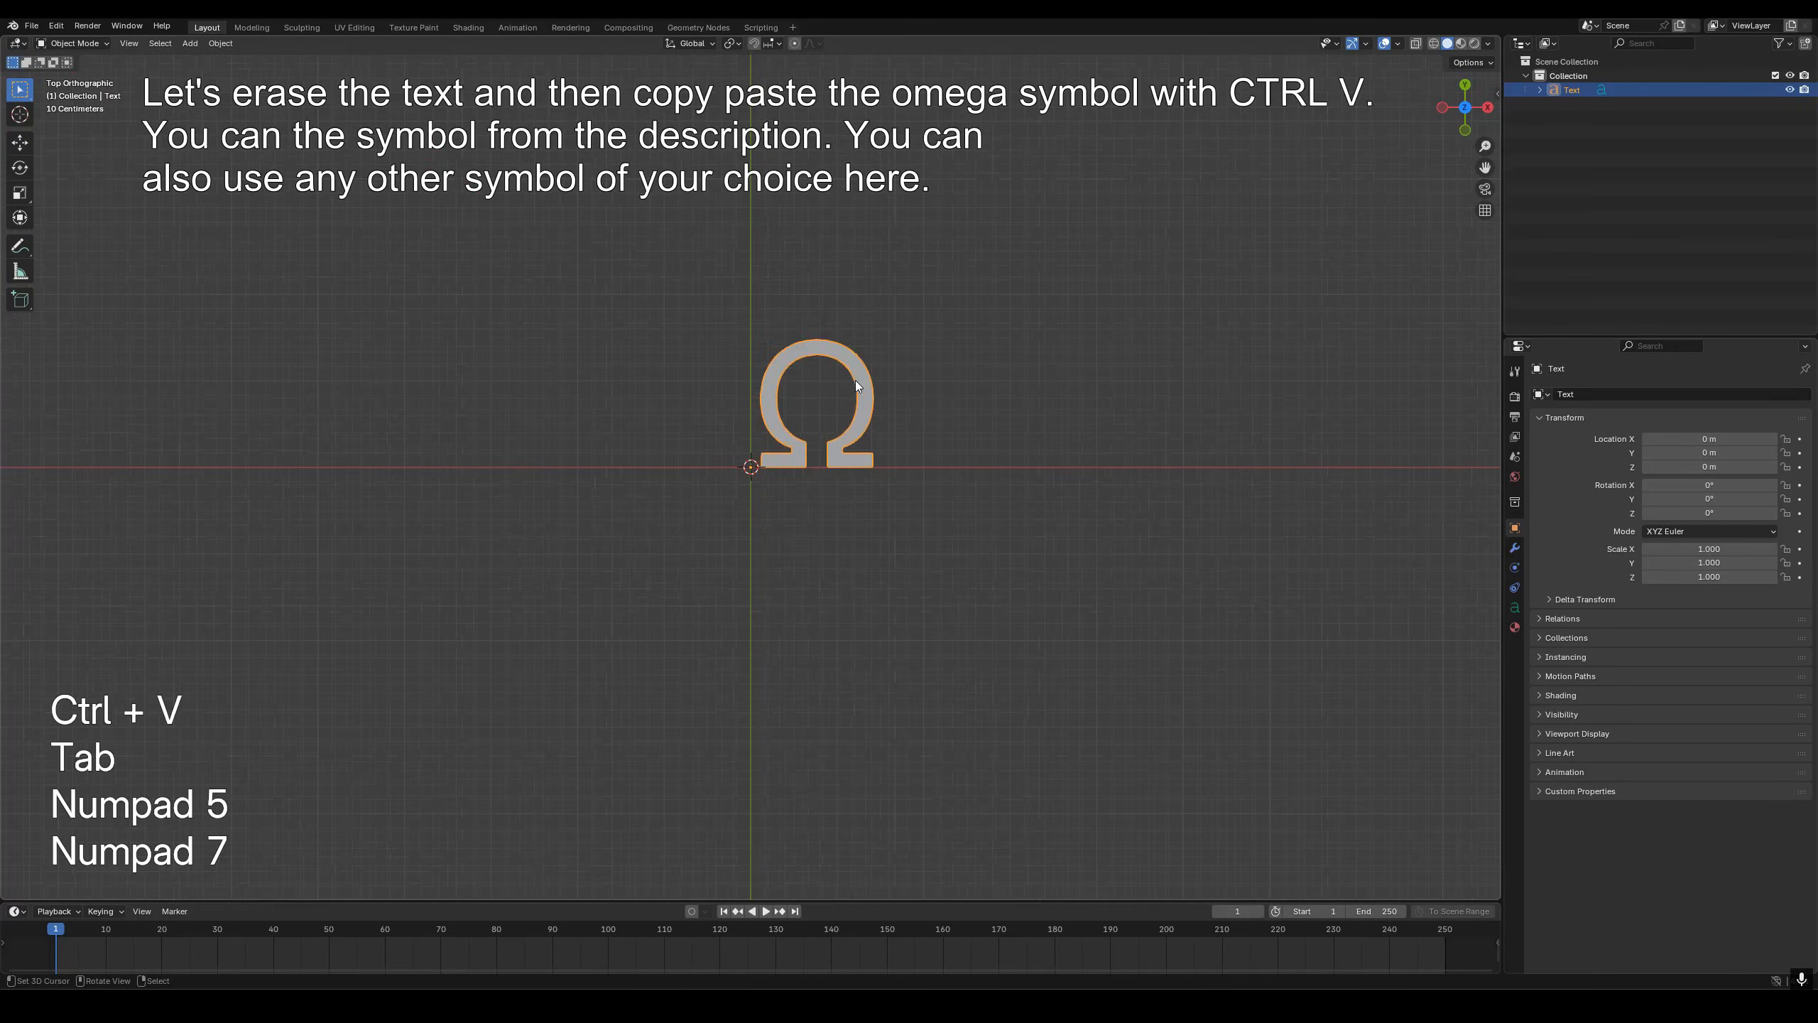
{"action": "scroll", "coordinate": [855, 386], "scroll_direction": "up", "scroll_amount": 2}
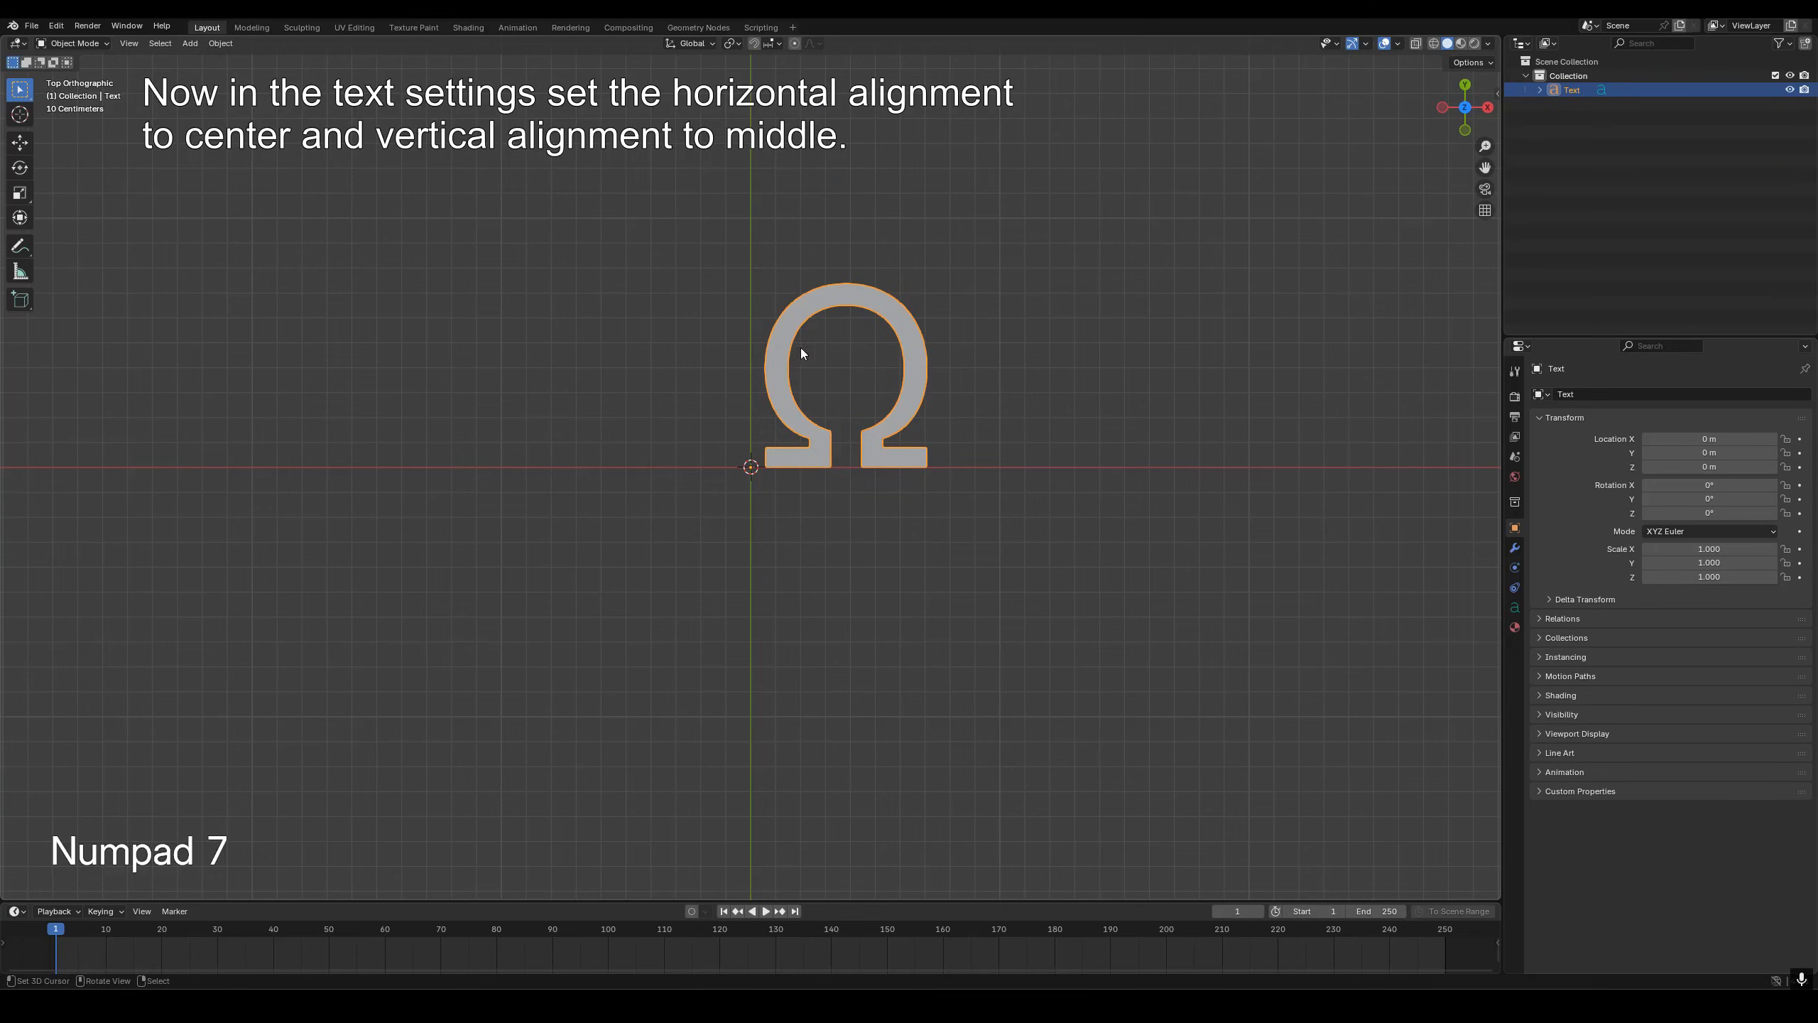
{"action": "left_click", "coordinate": [1516, 607]}
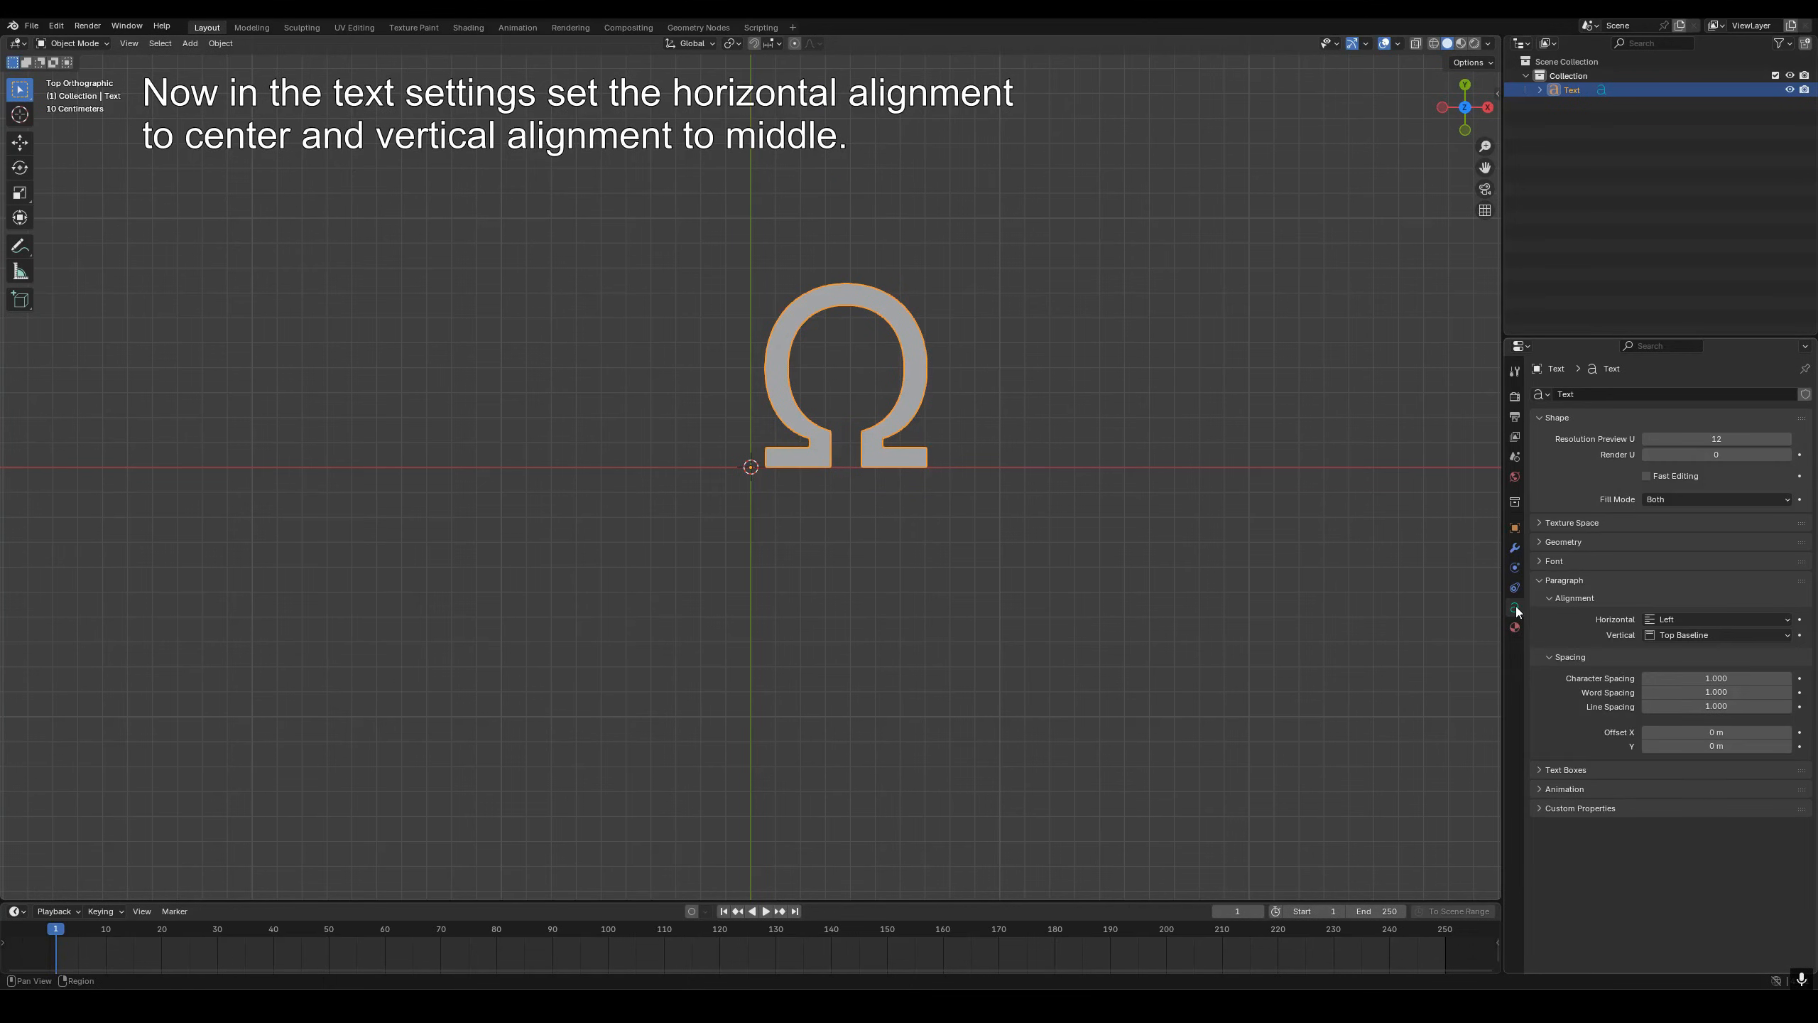
{"action": "left_click", "coordinate": [1689, 618]}
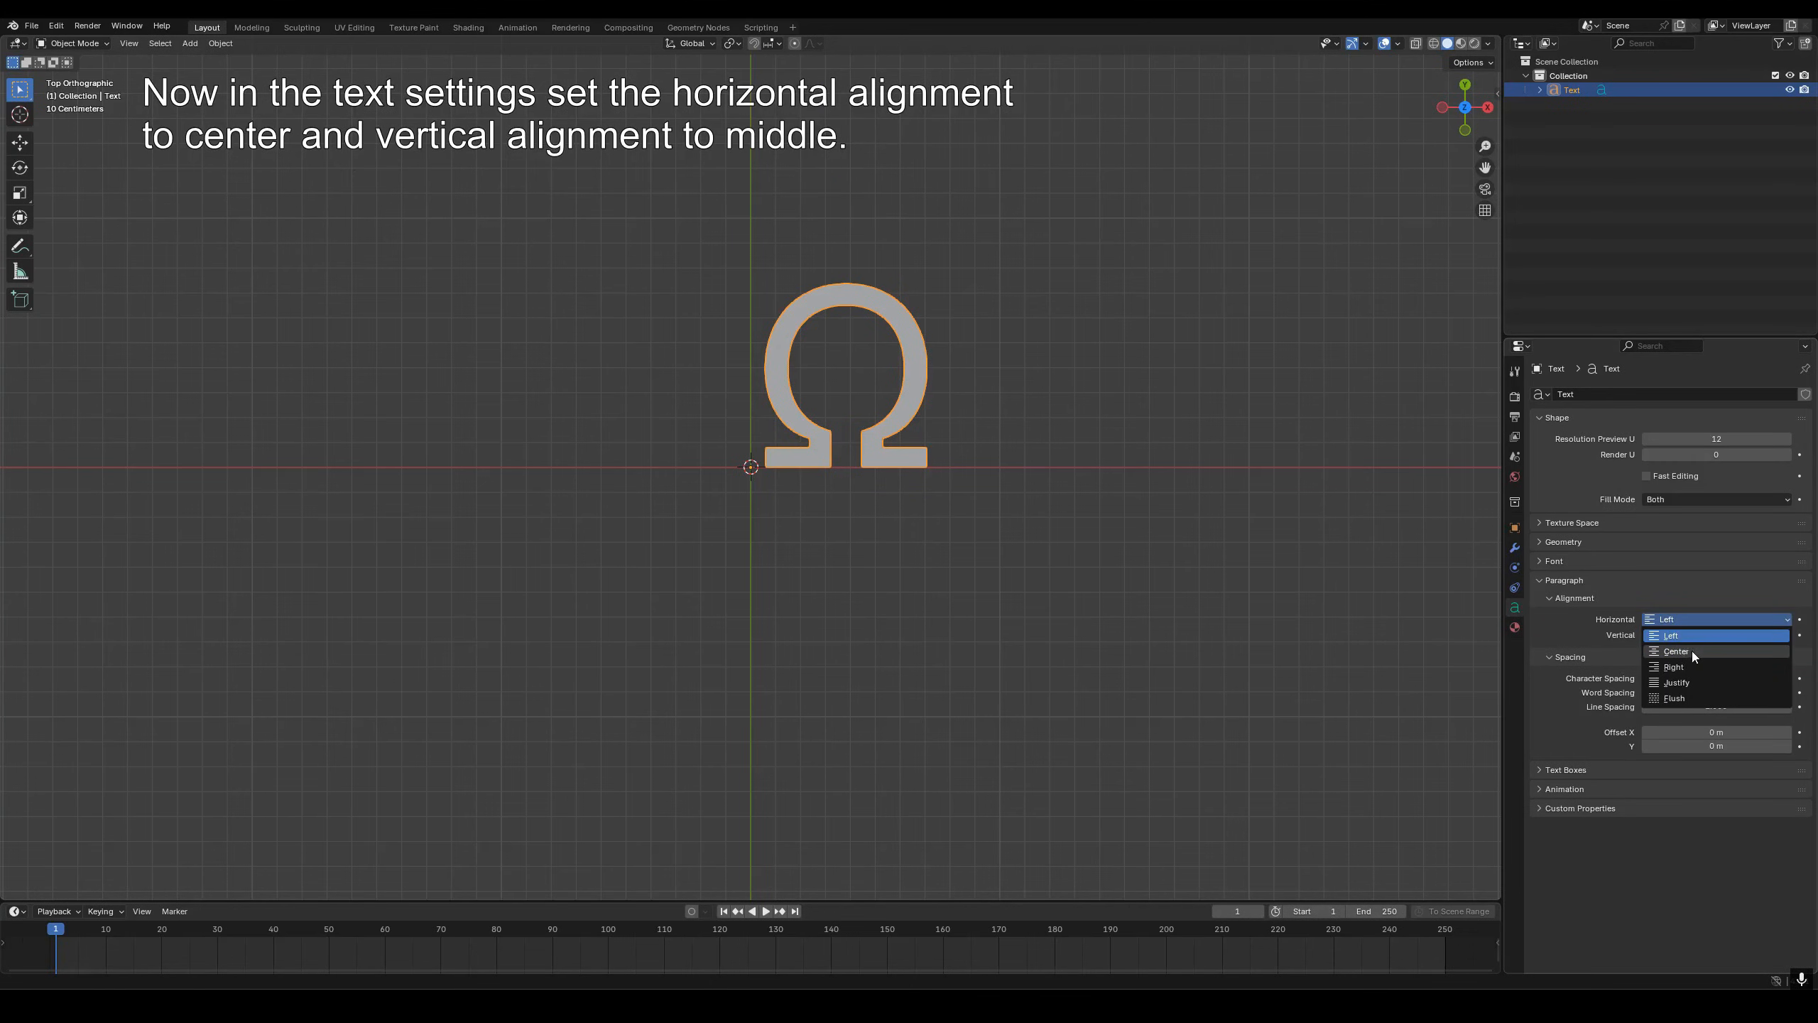
{"action": "left_click", "coordinate": [1692, 651]}
{"action": "left_click", "coordinate": [1689, 636]}
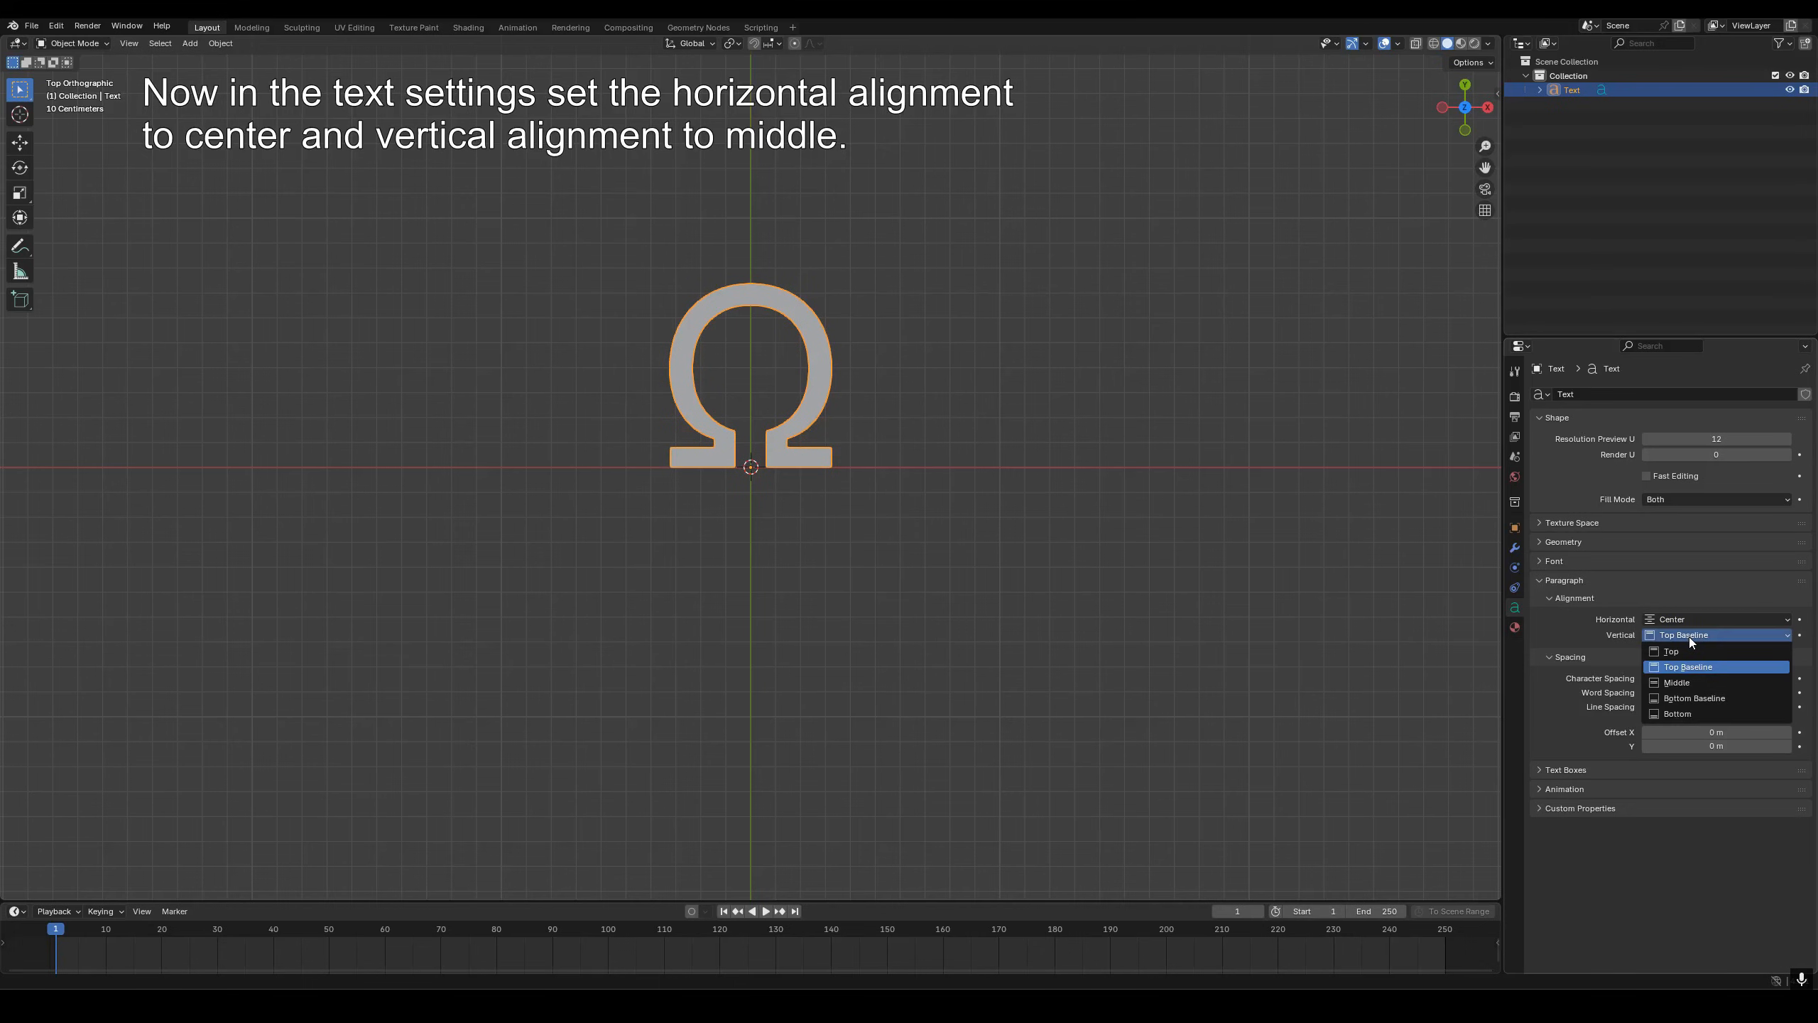
{"action": "left_click", "coordinate": [1688, 681]}
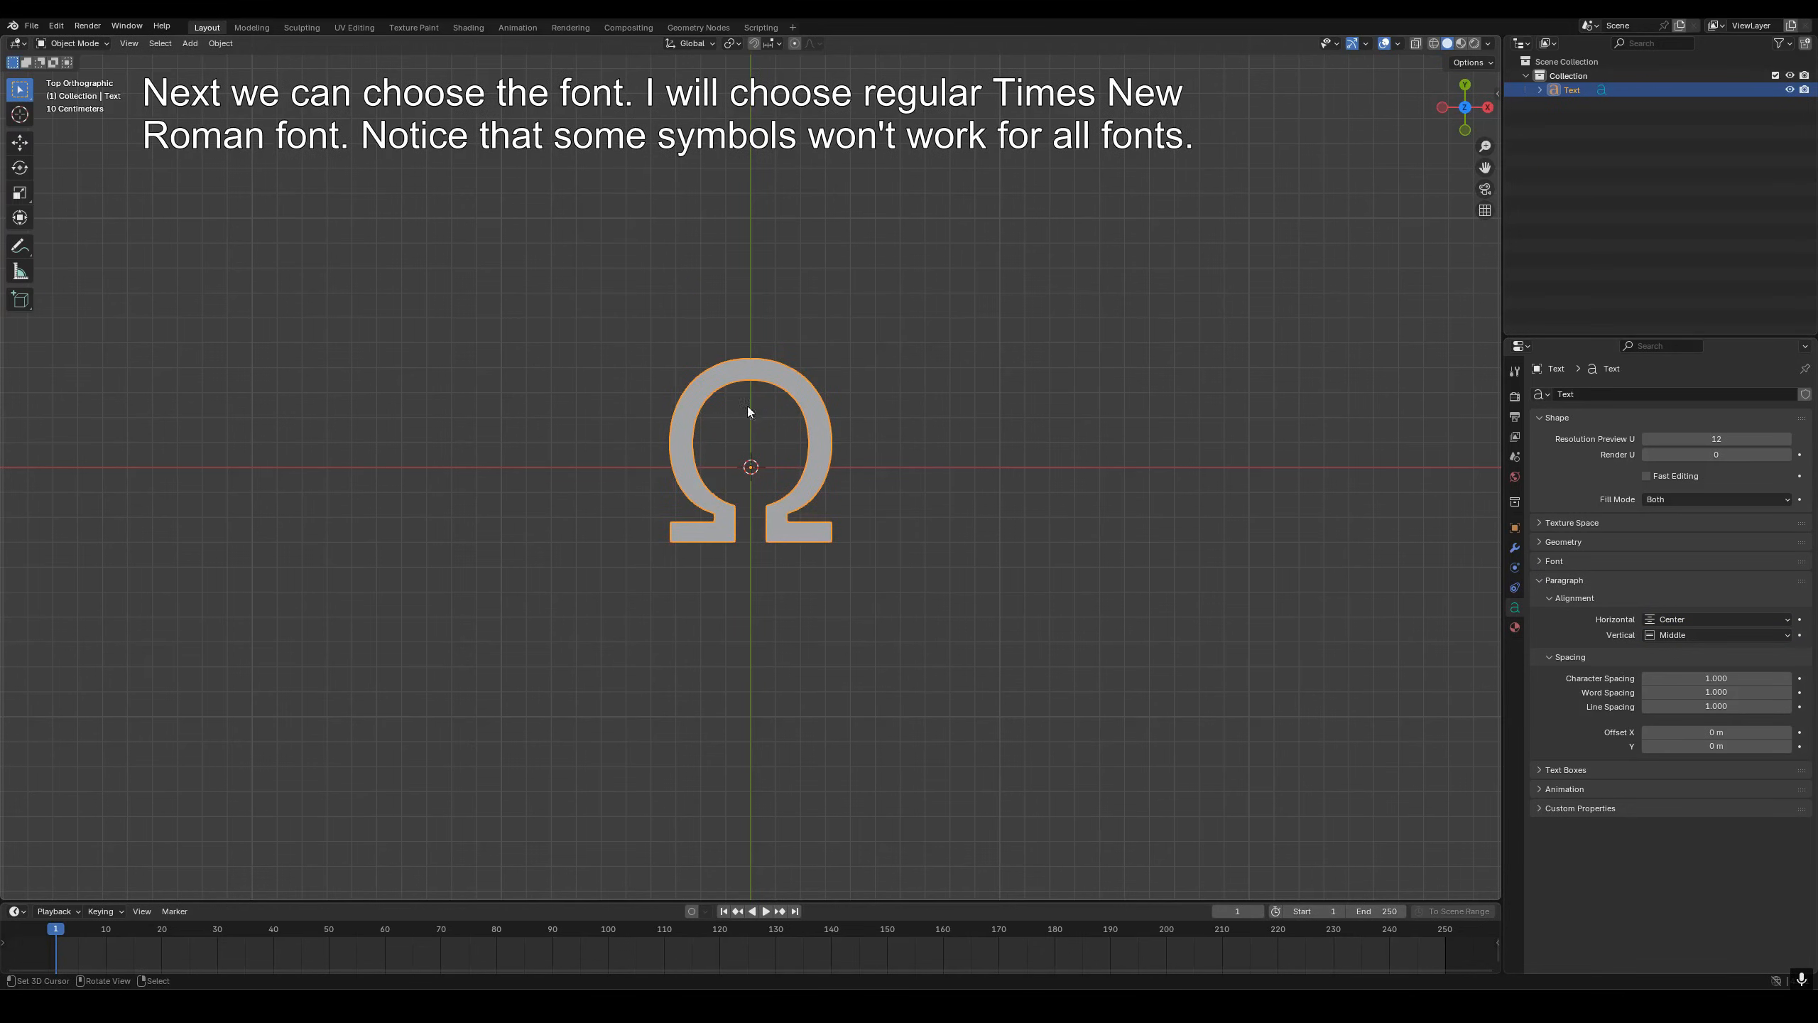
{"action": "left_click", "coordinate": [1565, 563]}
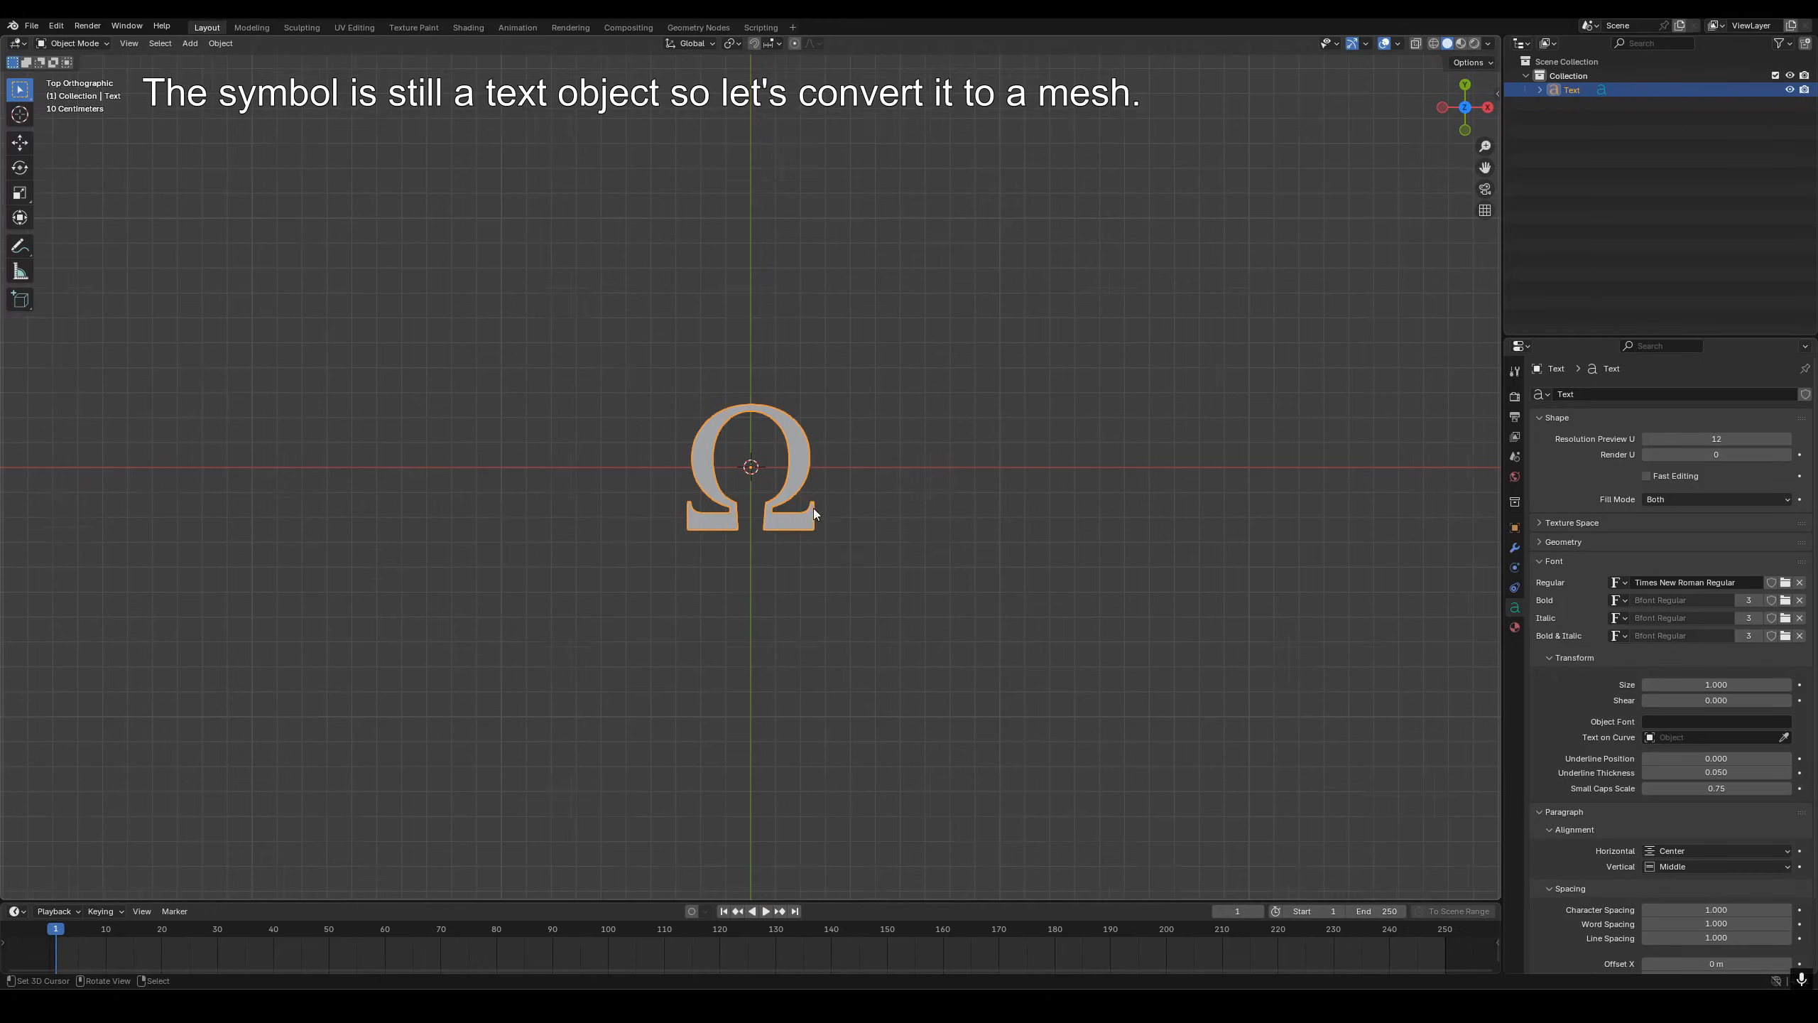
- Convert the omega text object to a mesh
{"action": "middle_click_drag", "start_coordinate": [812, 509], "coordinate": [869, 426]}
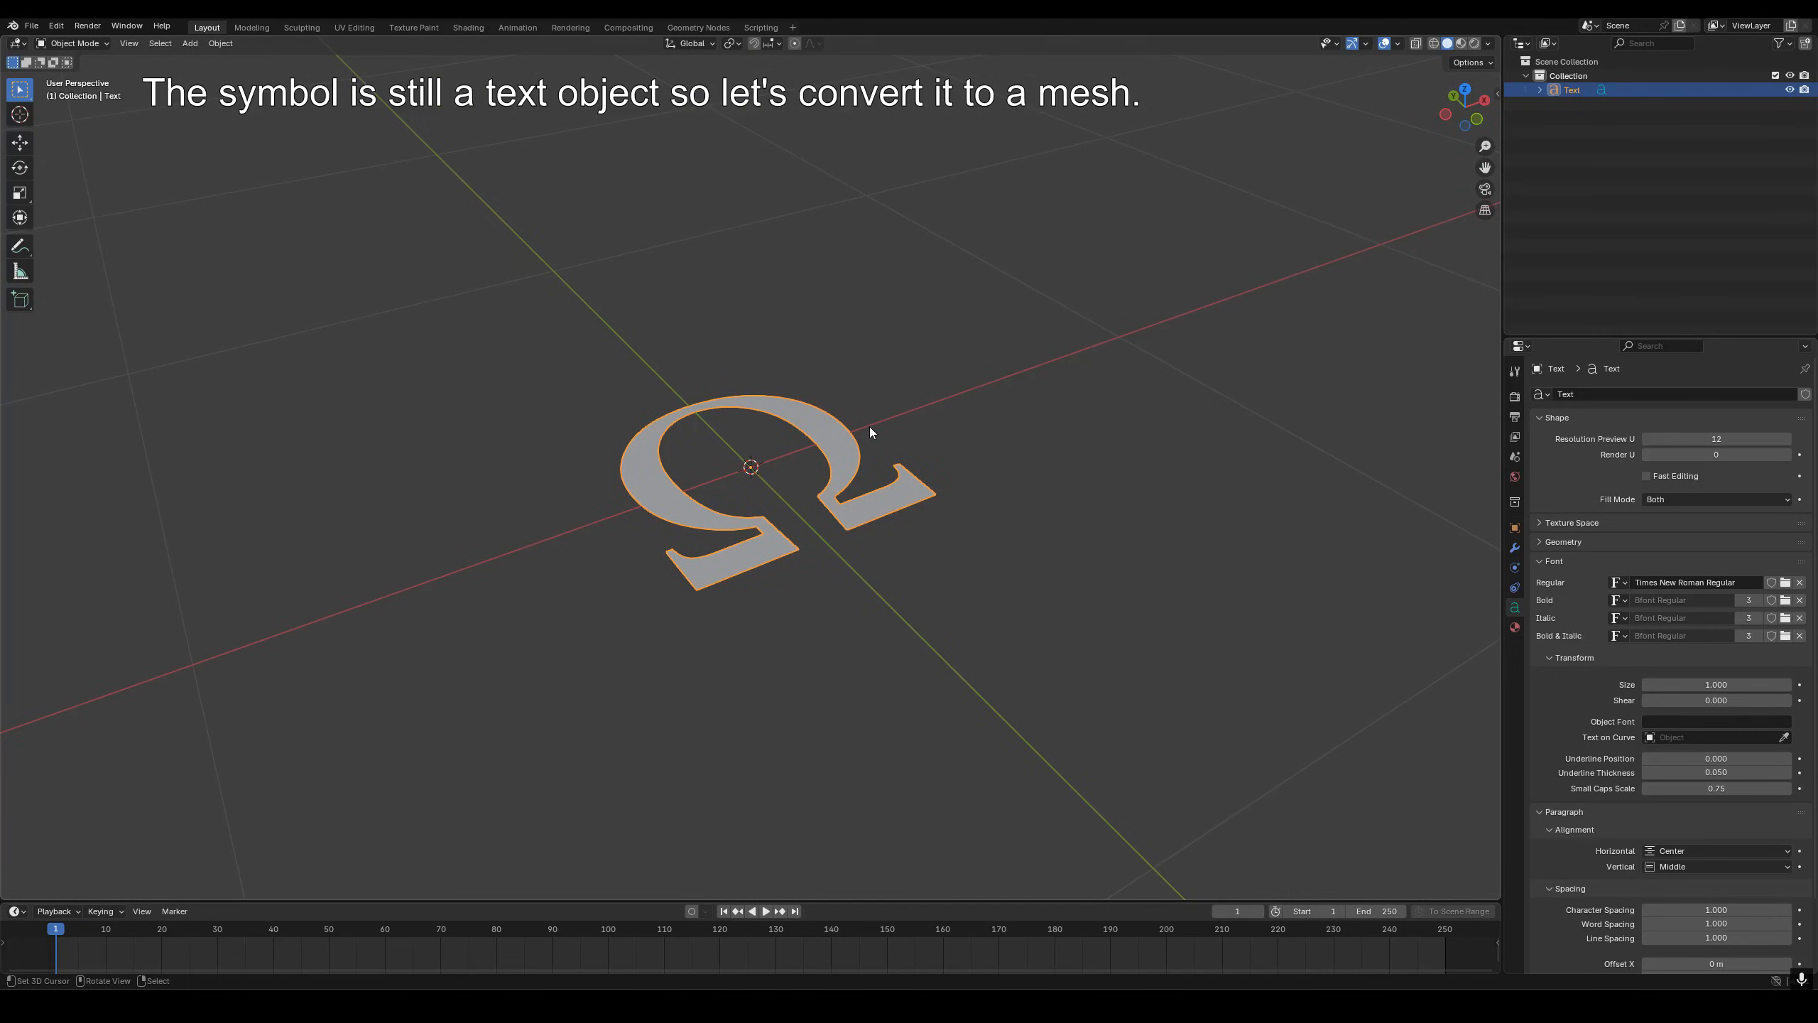
{"action": "key", "text": "F3"}
{"action": "type", "text": "conver"}
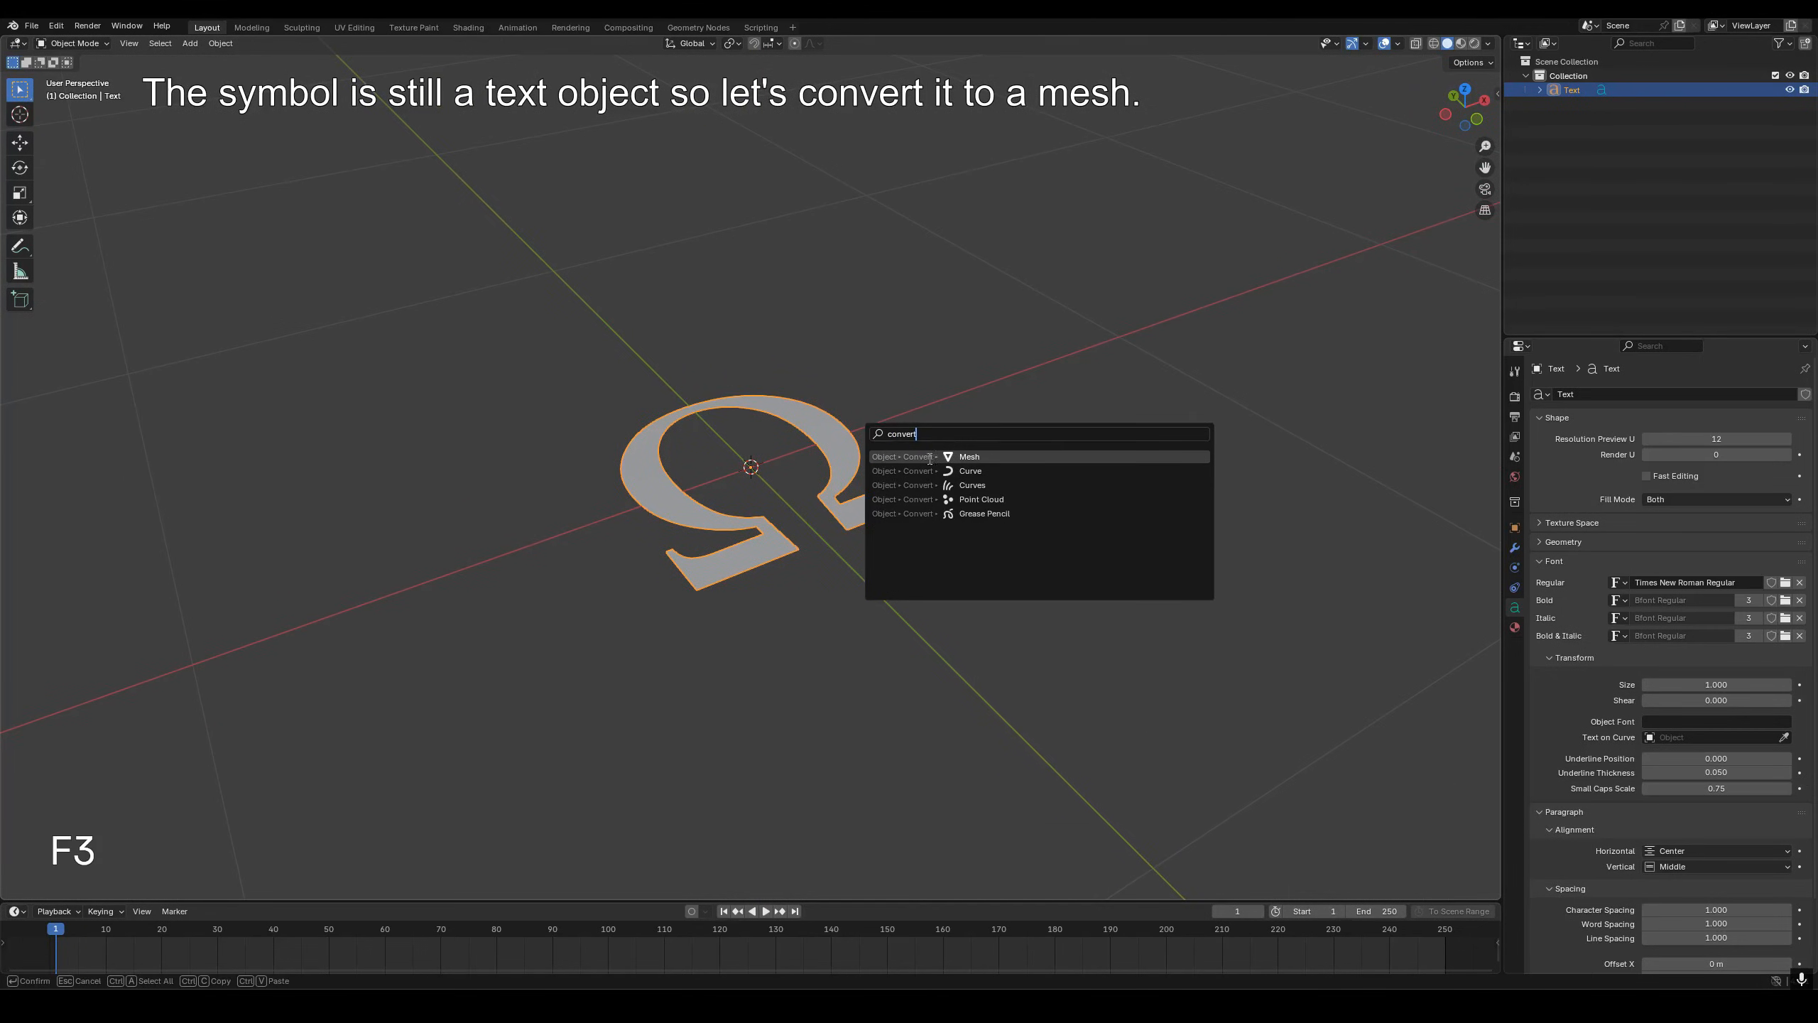
{"action": "type", "text": "t"}
{"action": "left_click", "coordinate": [930, 457]}
- Extrude all faces of the omega mesh upward by 0.05 m in edit mode
{"action": "key", "text": "Tab"}
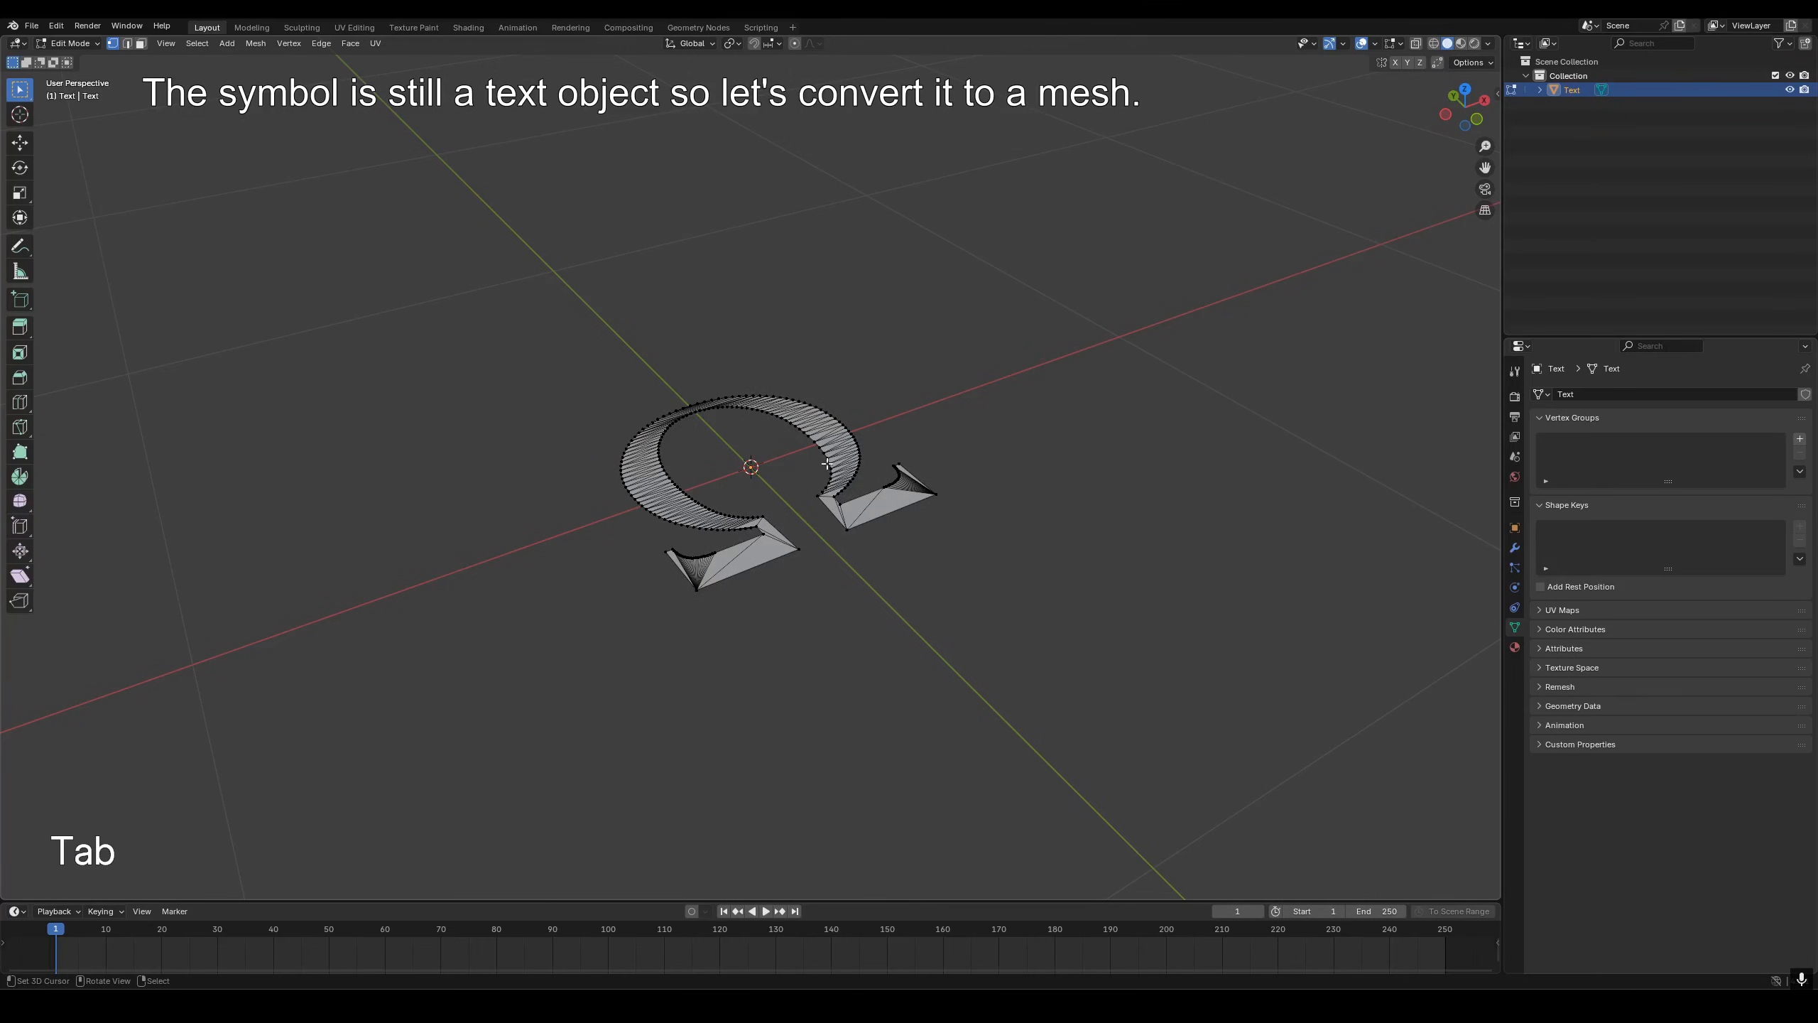
{"action": "key", "text": "3"}
{"action": "type", "text": "ae"}
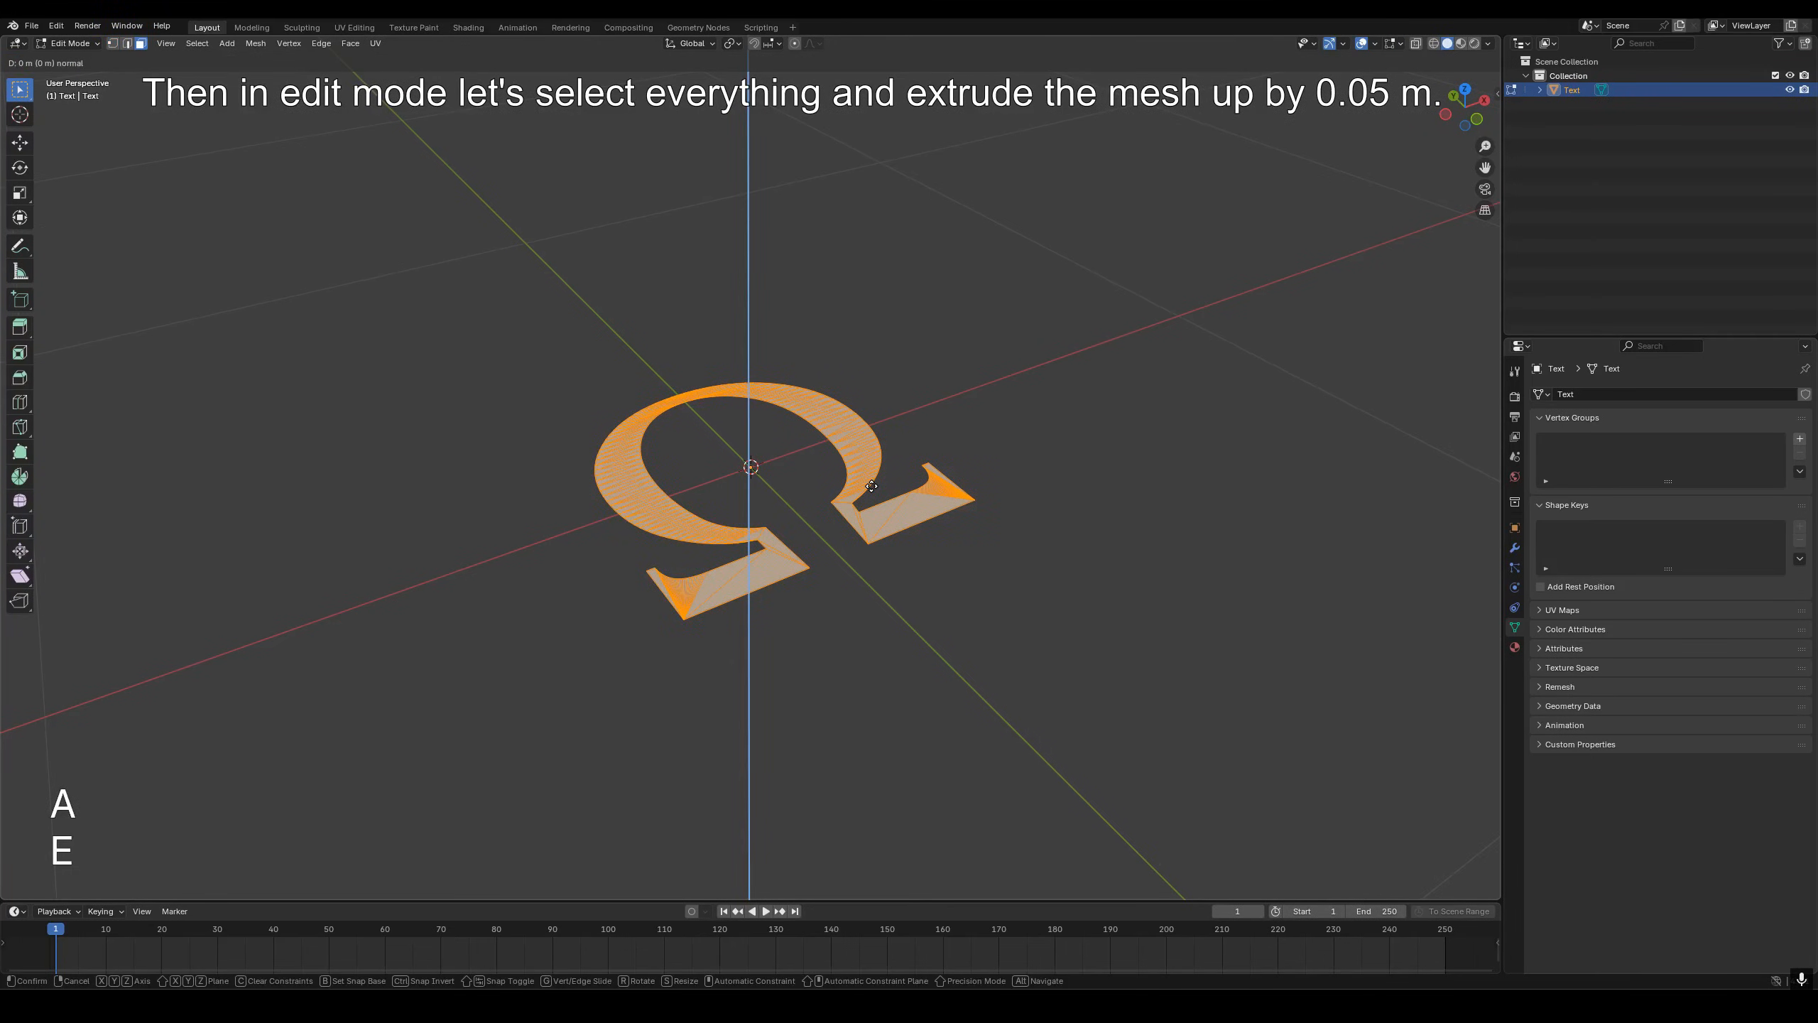
{"action": "type", "text": "0.05"}
{"action": "key", "text": "Return"}
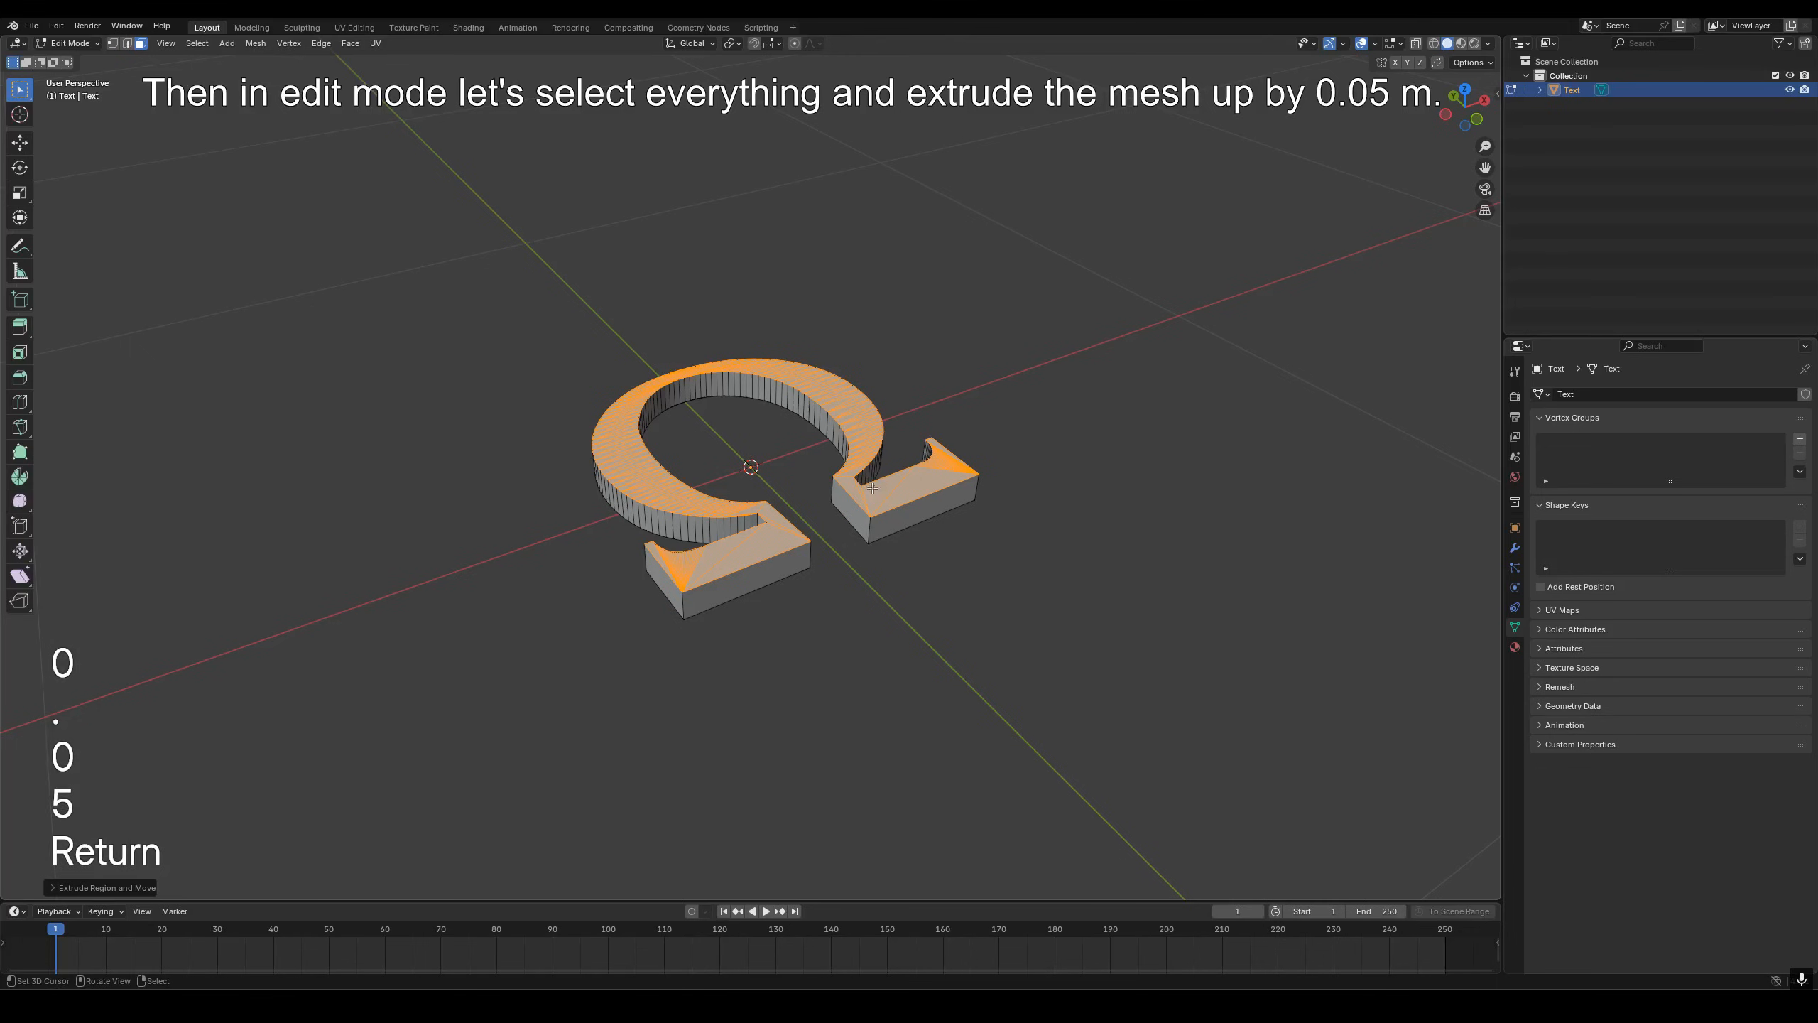
- Add the omega's underside to the selection with Select Similar by Coplanar, and delete the top and bottom faces
{"action": "middle_click_drag", "start_coordinate": [873, 489], "coordinate": [758, 381]}
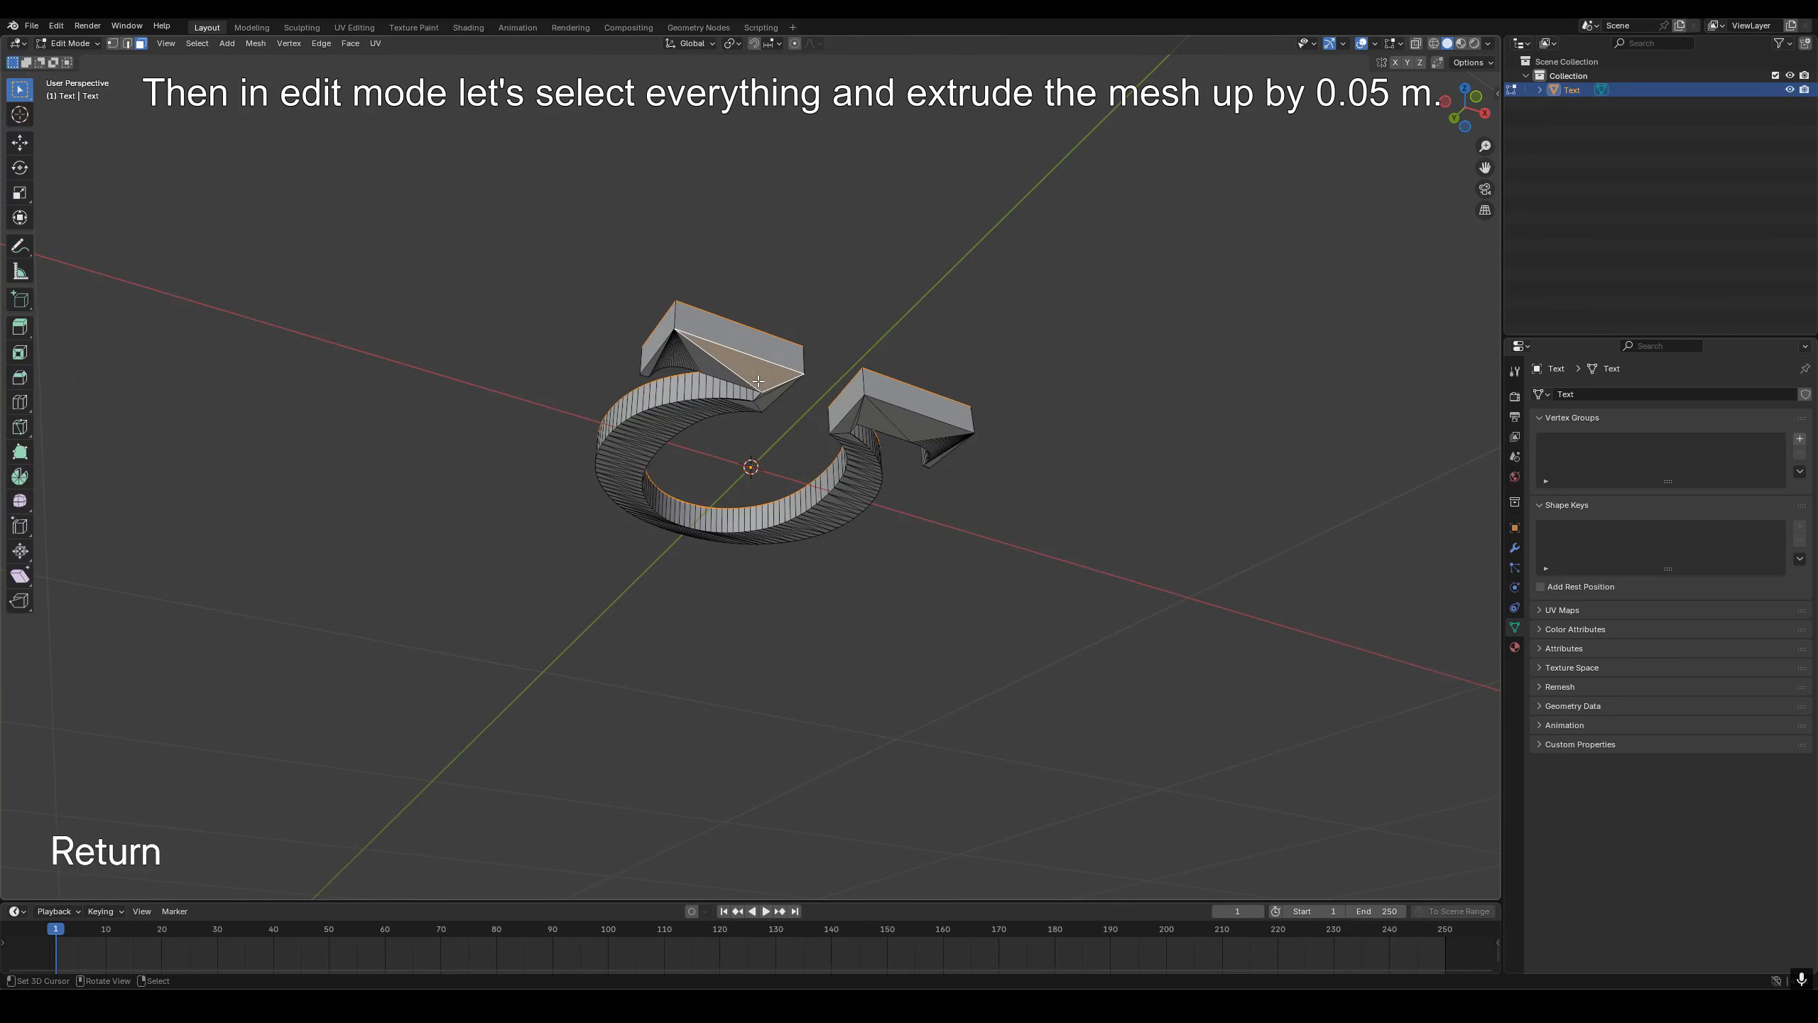
{"action": "left_click", "coordinate": [198, 44]}
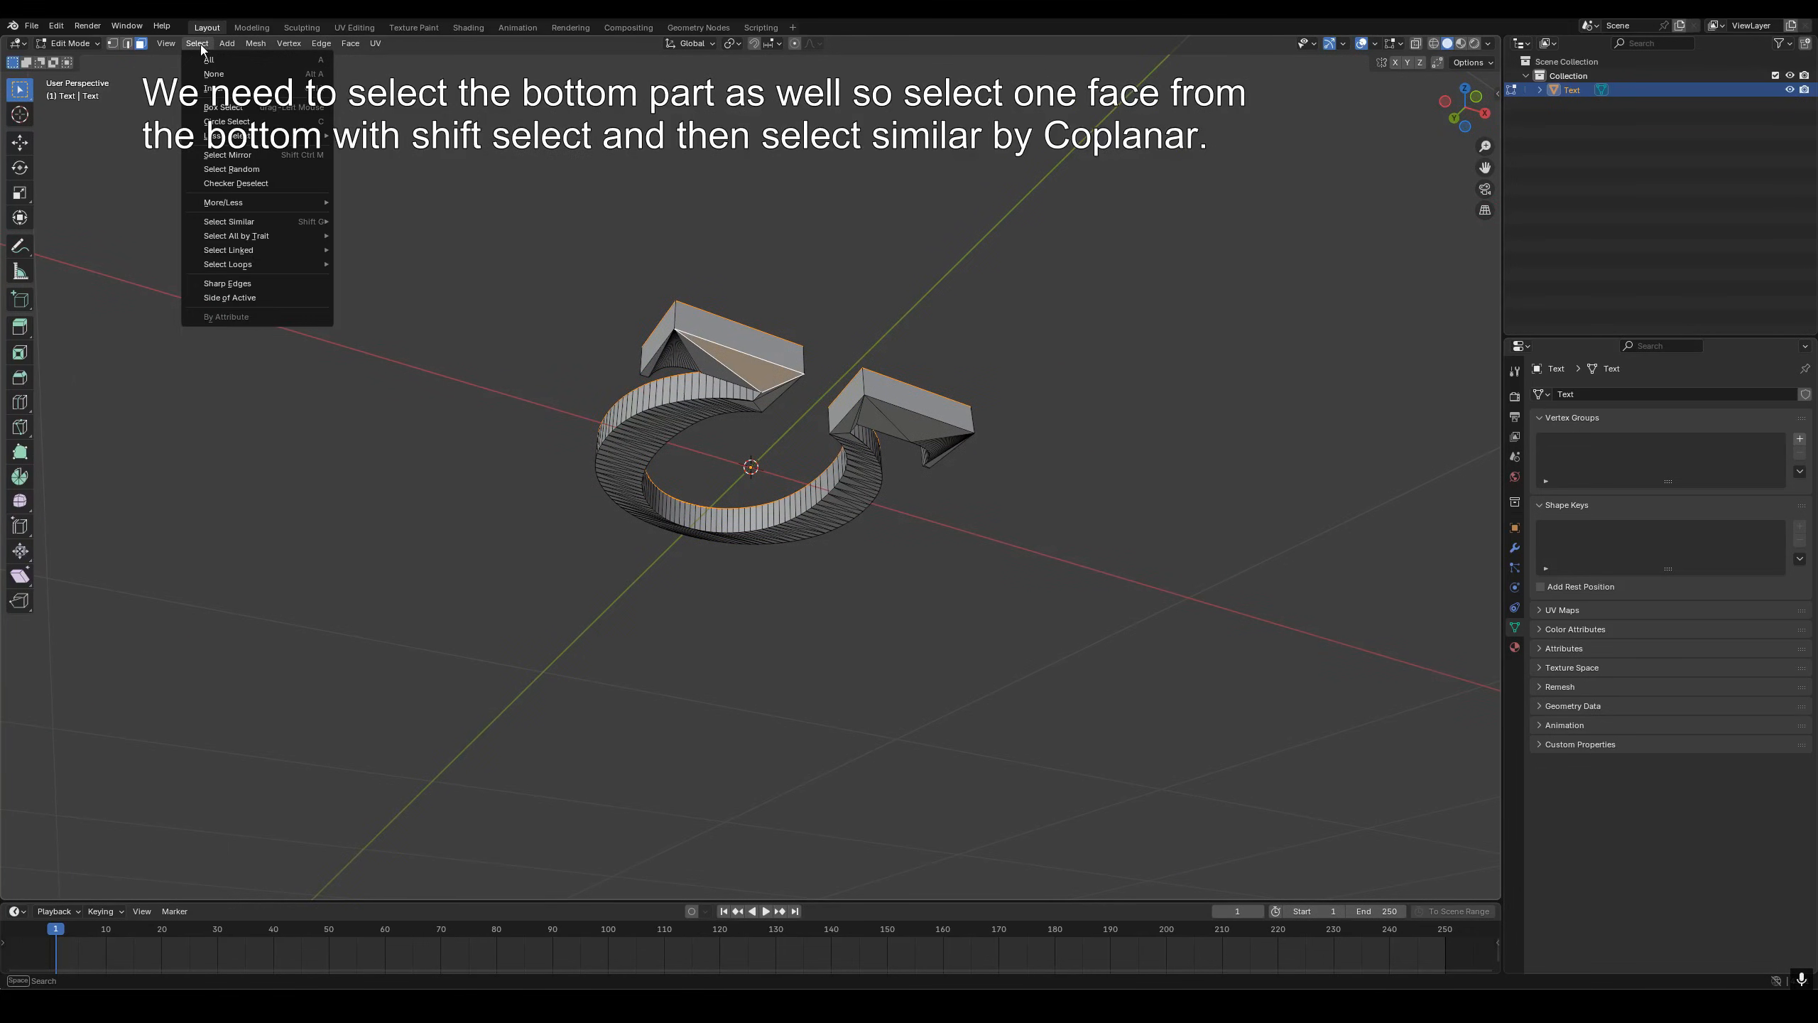
{"action": "mouse_move", "coordinate": [237, 222]}
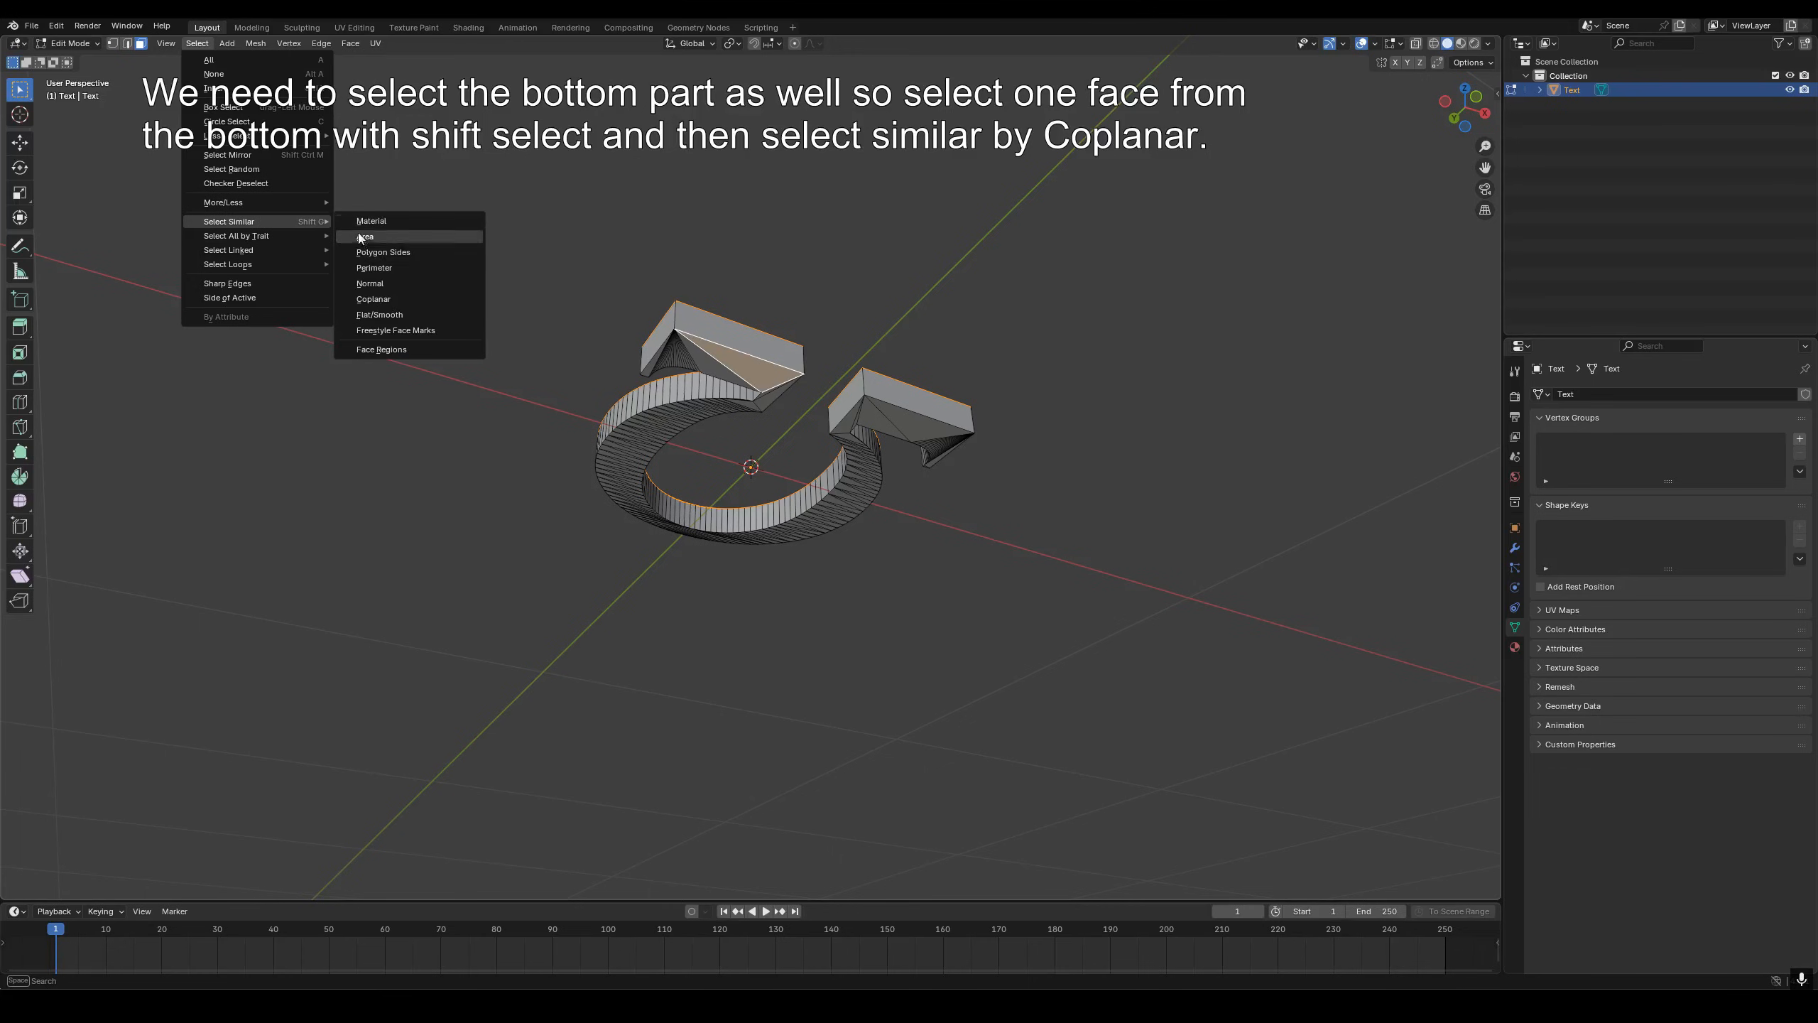
{"action": "left_click", "coordinate": [393, 301]}
{"action": "key", "text": "x"}
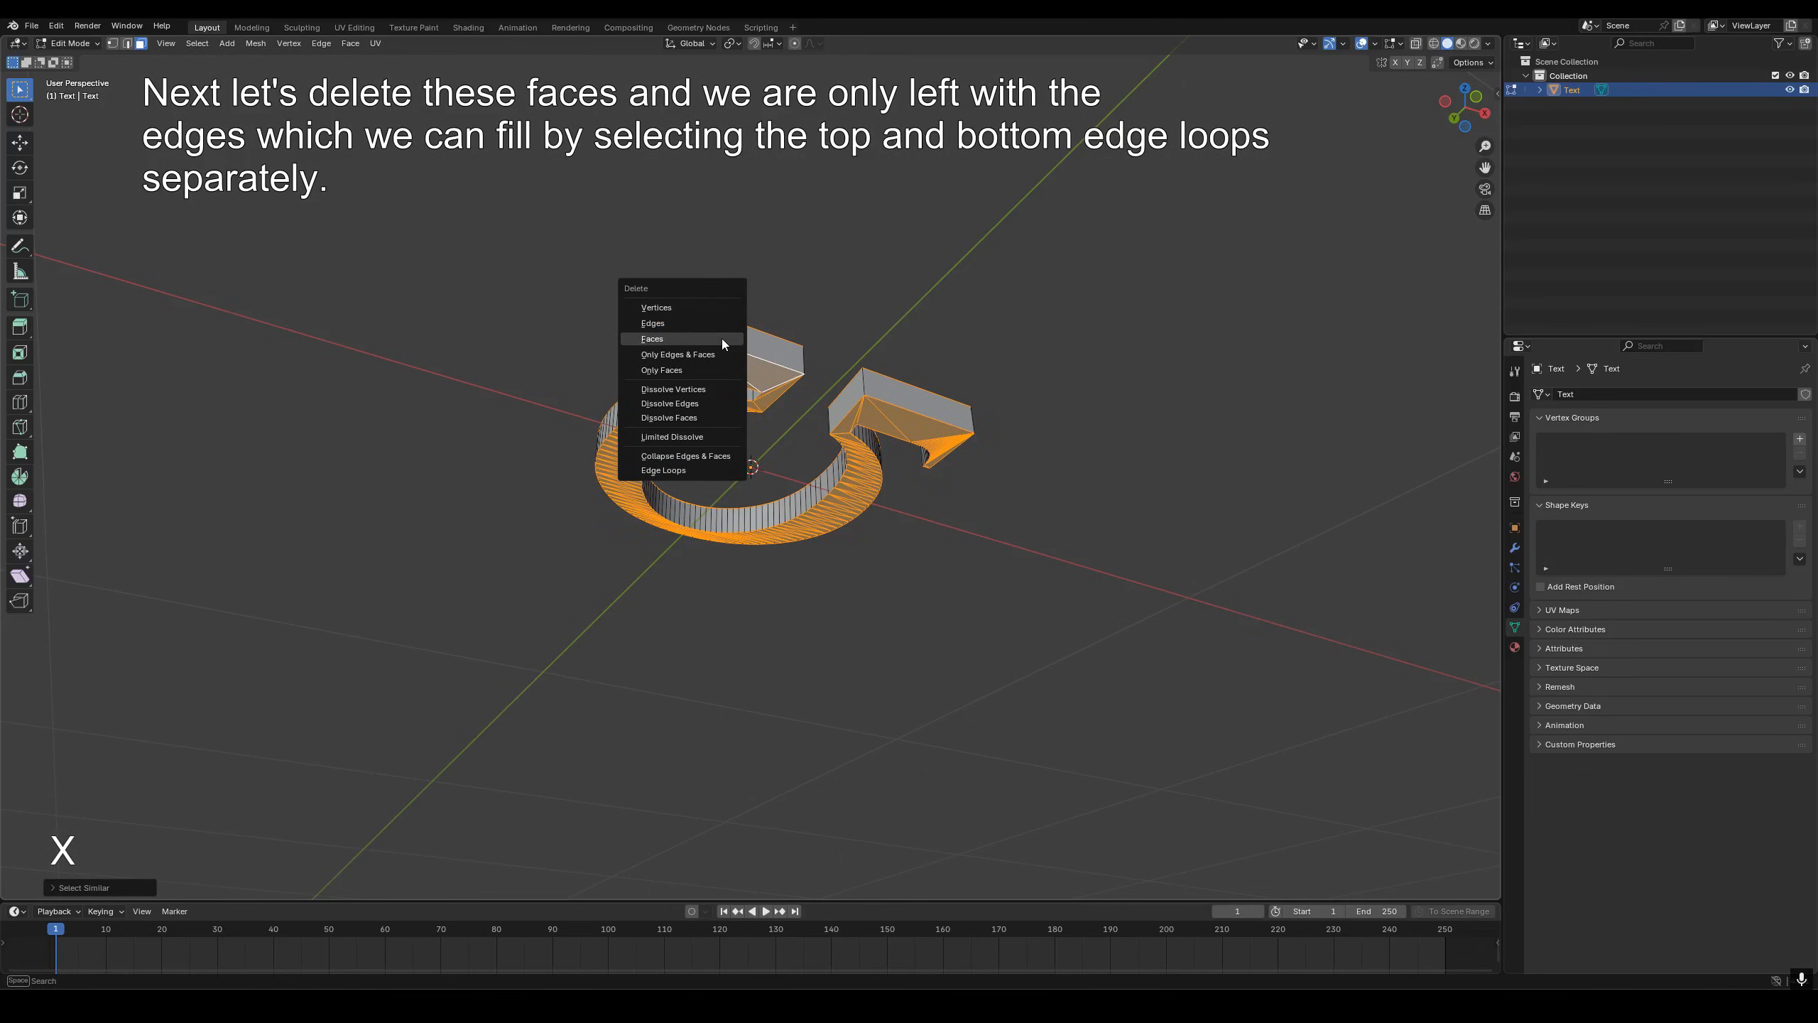
{"action": "left_click", "coordinate": [722, 339]}
- Fill the omega's bottom and top edge loops separately, each with a single face
{"action": "middle_click_drag", "start_coordinate": [745, 430], "coordinate": [780, 533]}
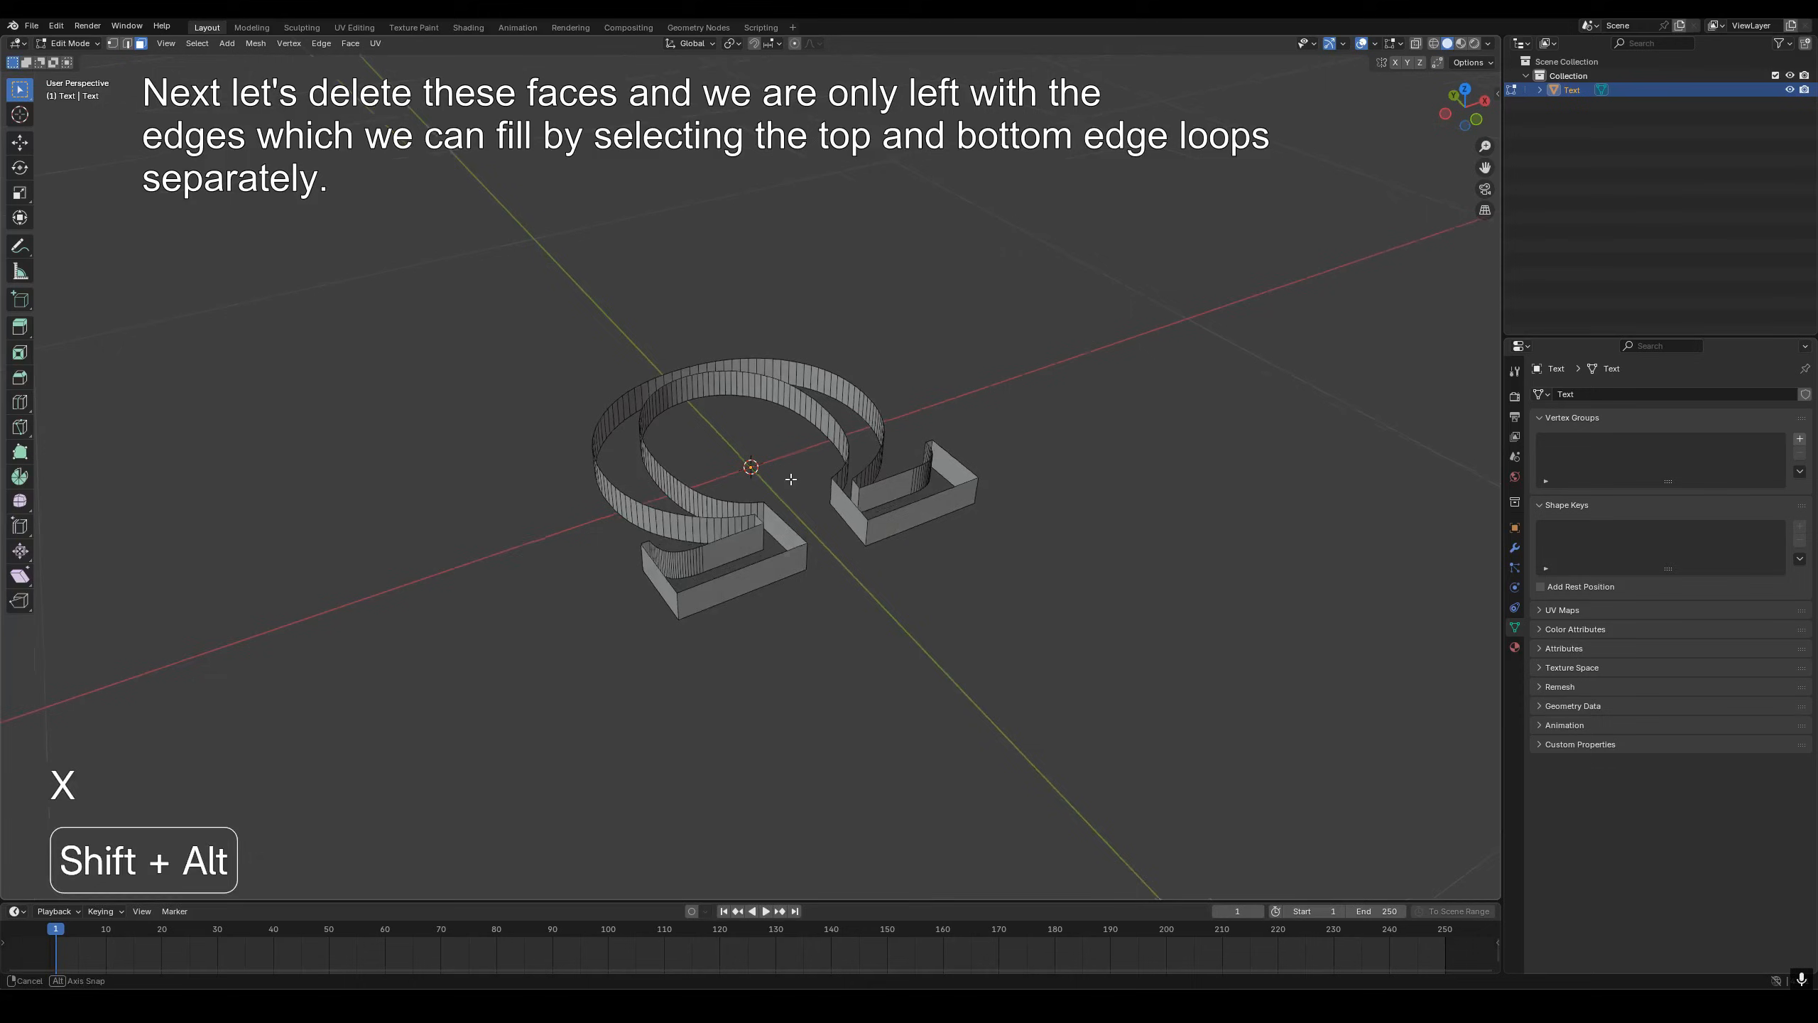
{"action": "key", "text": "2"}
{"action": "key", "text": "alt+a"}
{"action": "left_click", "coordinate": [780, 542], "text": "alt"}
{"action": "key", "text": "f"}
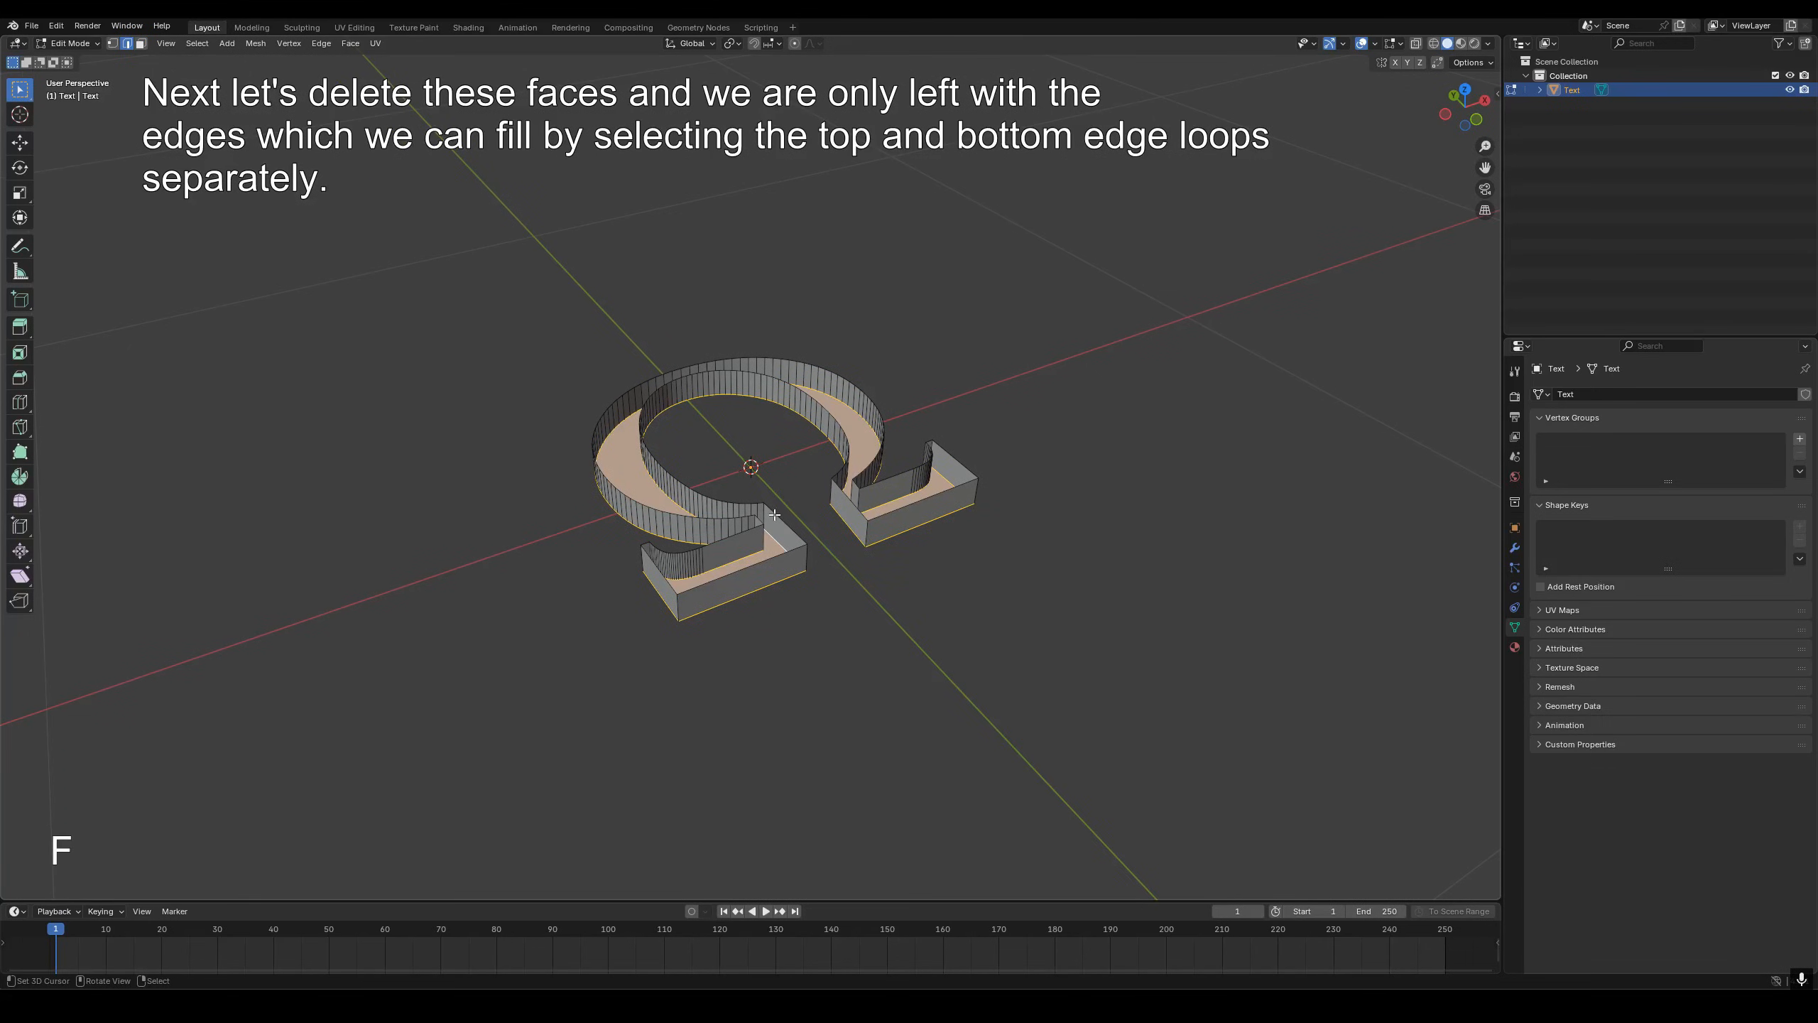
{"action": "key", "text": "alt+a"}
{"action": "left_click", "coordinate": [779, 501], "text": "alt+shift"}
{"action": "key", "text": "f"}
{"action": "key", "text": "alt+a"}
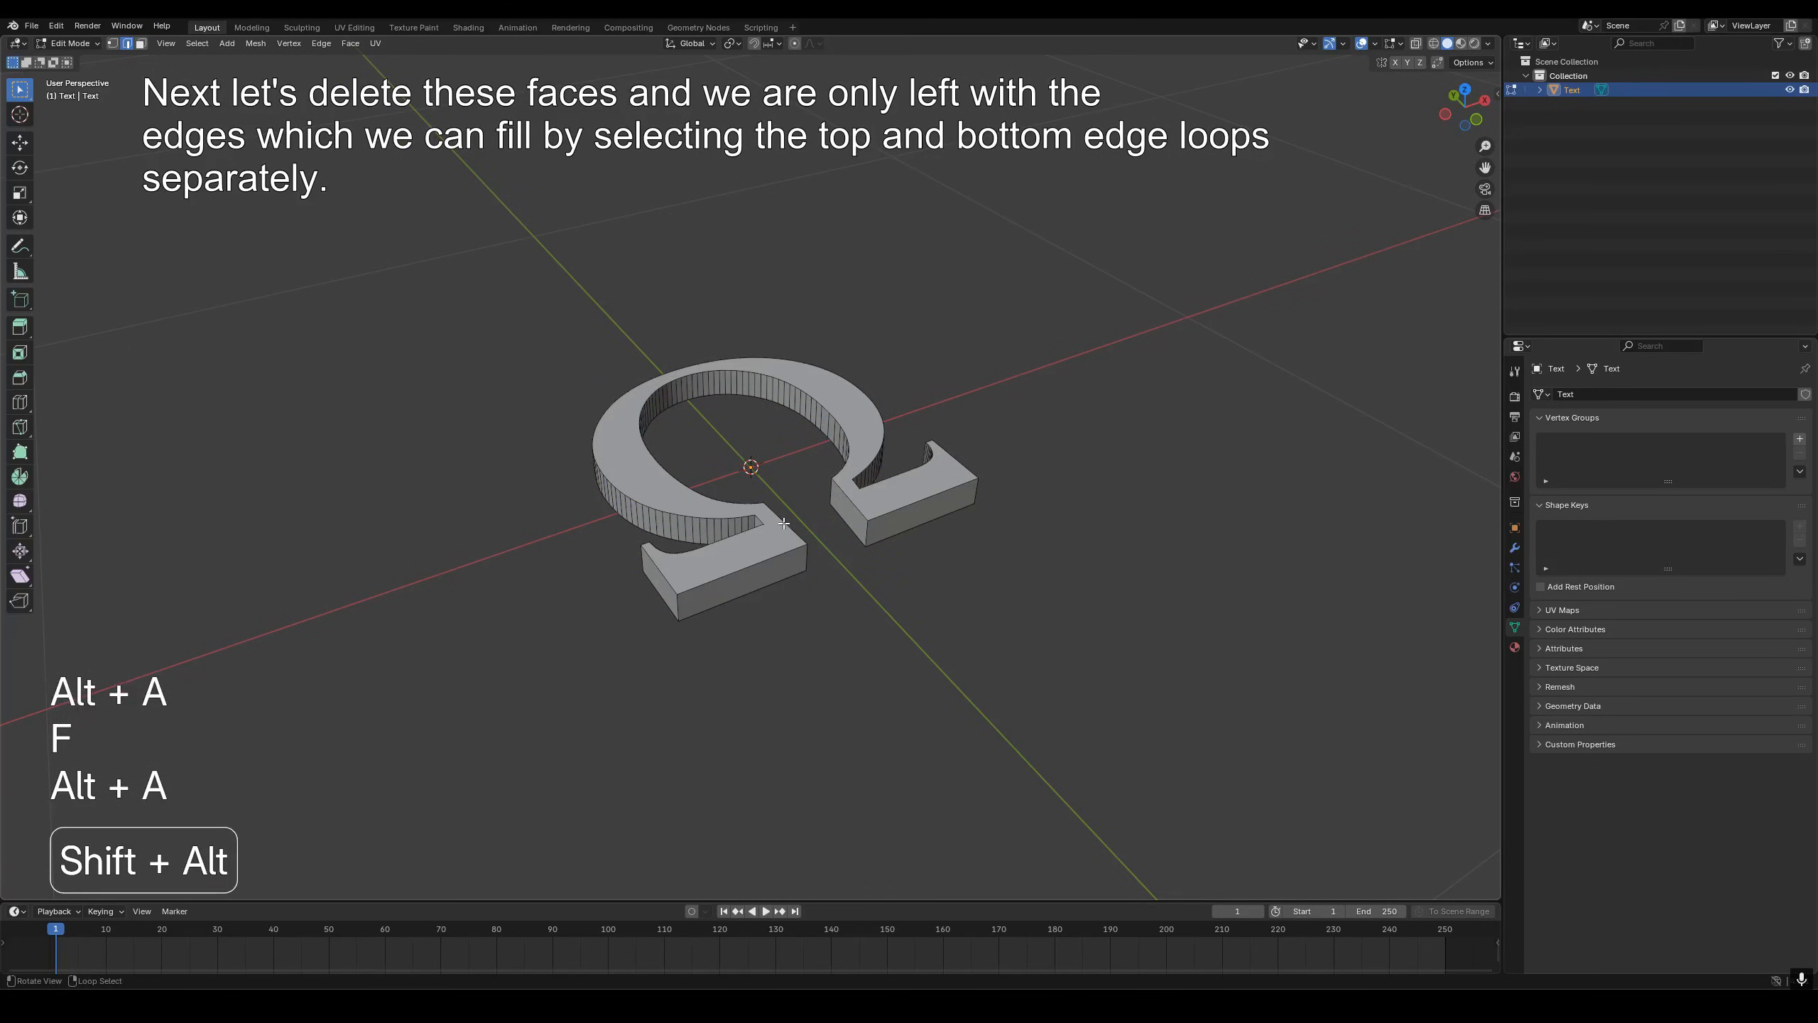
- Select the omega's top and bottom faces and inset them by about 0.0035 m
{"action": "mouse_move", "coordinate": [778, 500]}
{"action": "middle_mouse_down"}
{"action": "mouse_move", "coordinate": [745, 458]}
{"action": "mouse_move", "coordinate": [716, 494]}
{"action": "mouse_move", "coordinate": [696, 471]}
{"action": "mouse_move", "coordinate": [724, 458]}
{"action": "mouse_move", "coordinate": [752, 488]}
{"action": "middle_mouse_up"}
{"action": "key", "text": "3"}
{"action": "left_click", "coordinate": [723, 458], "text": "alt+shift"}
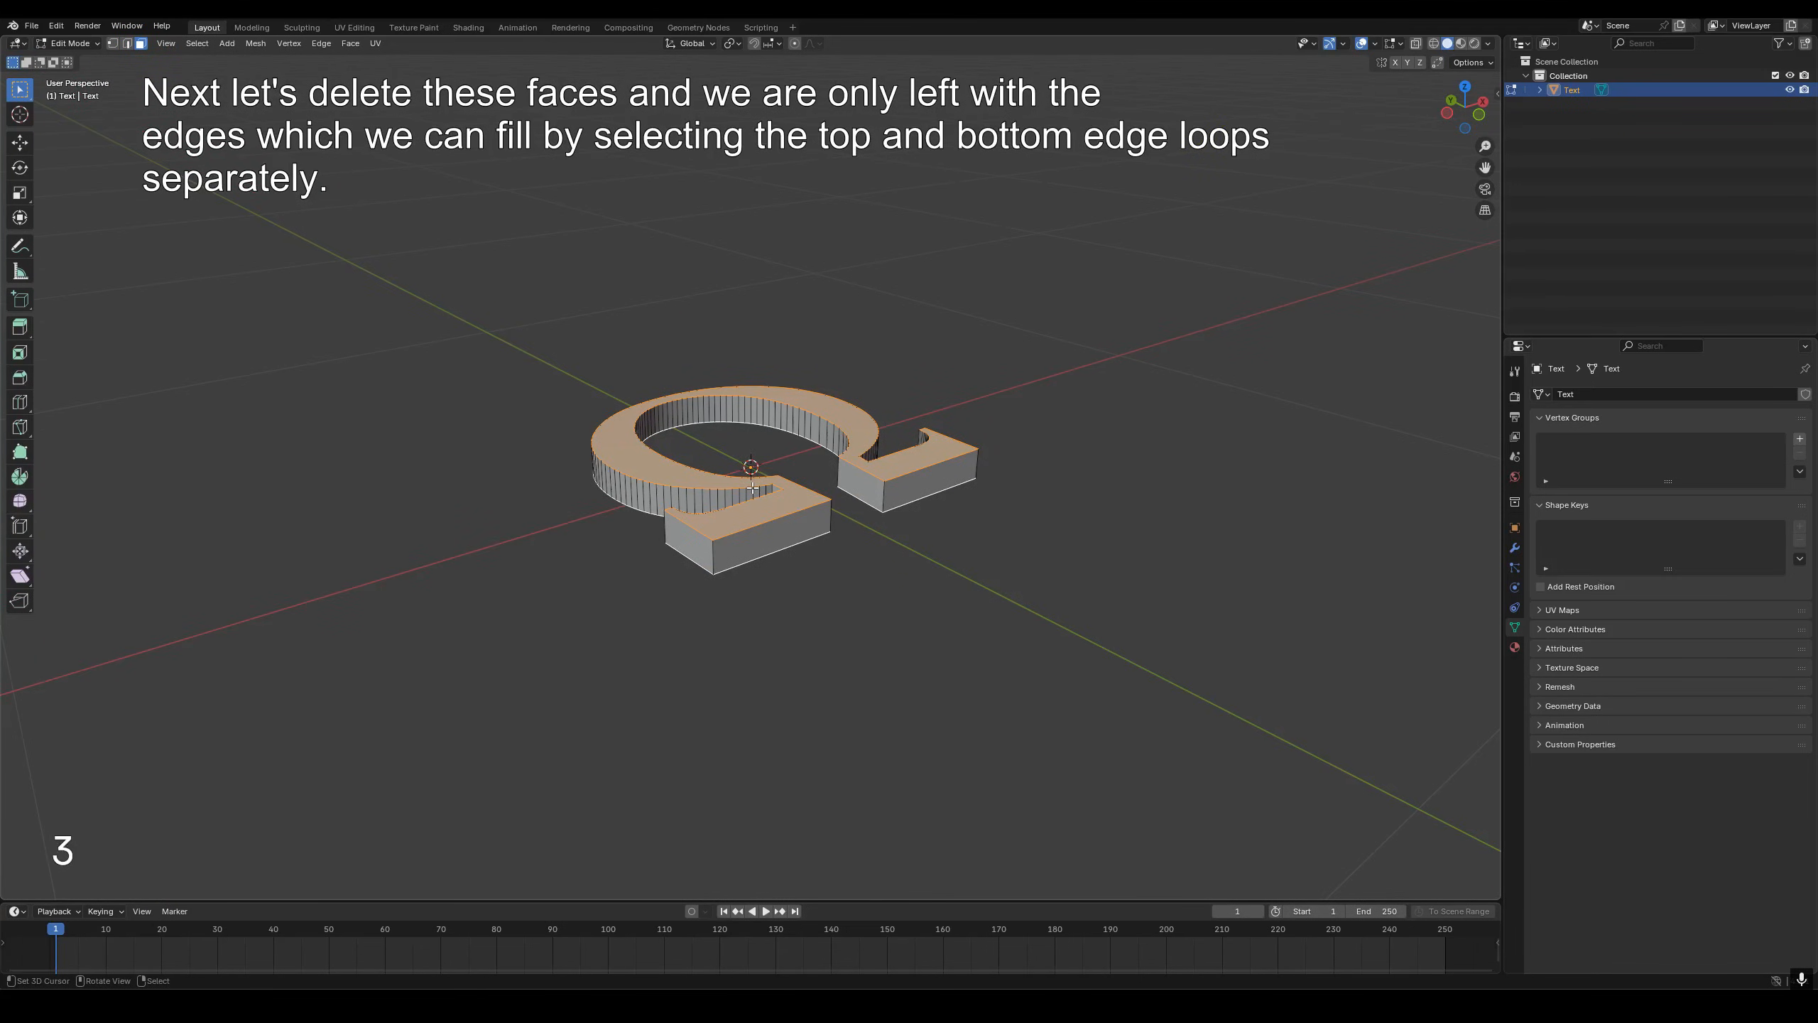
{"action": "key", "text": "KP_5"}
{"action": "key", "text": "KP_7"}
{"action": "scroll", "coordinate": [865, 565], "scroll_direction": "up", "scroll_amount": 10}
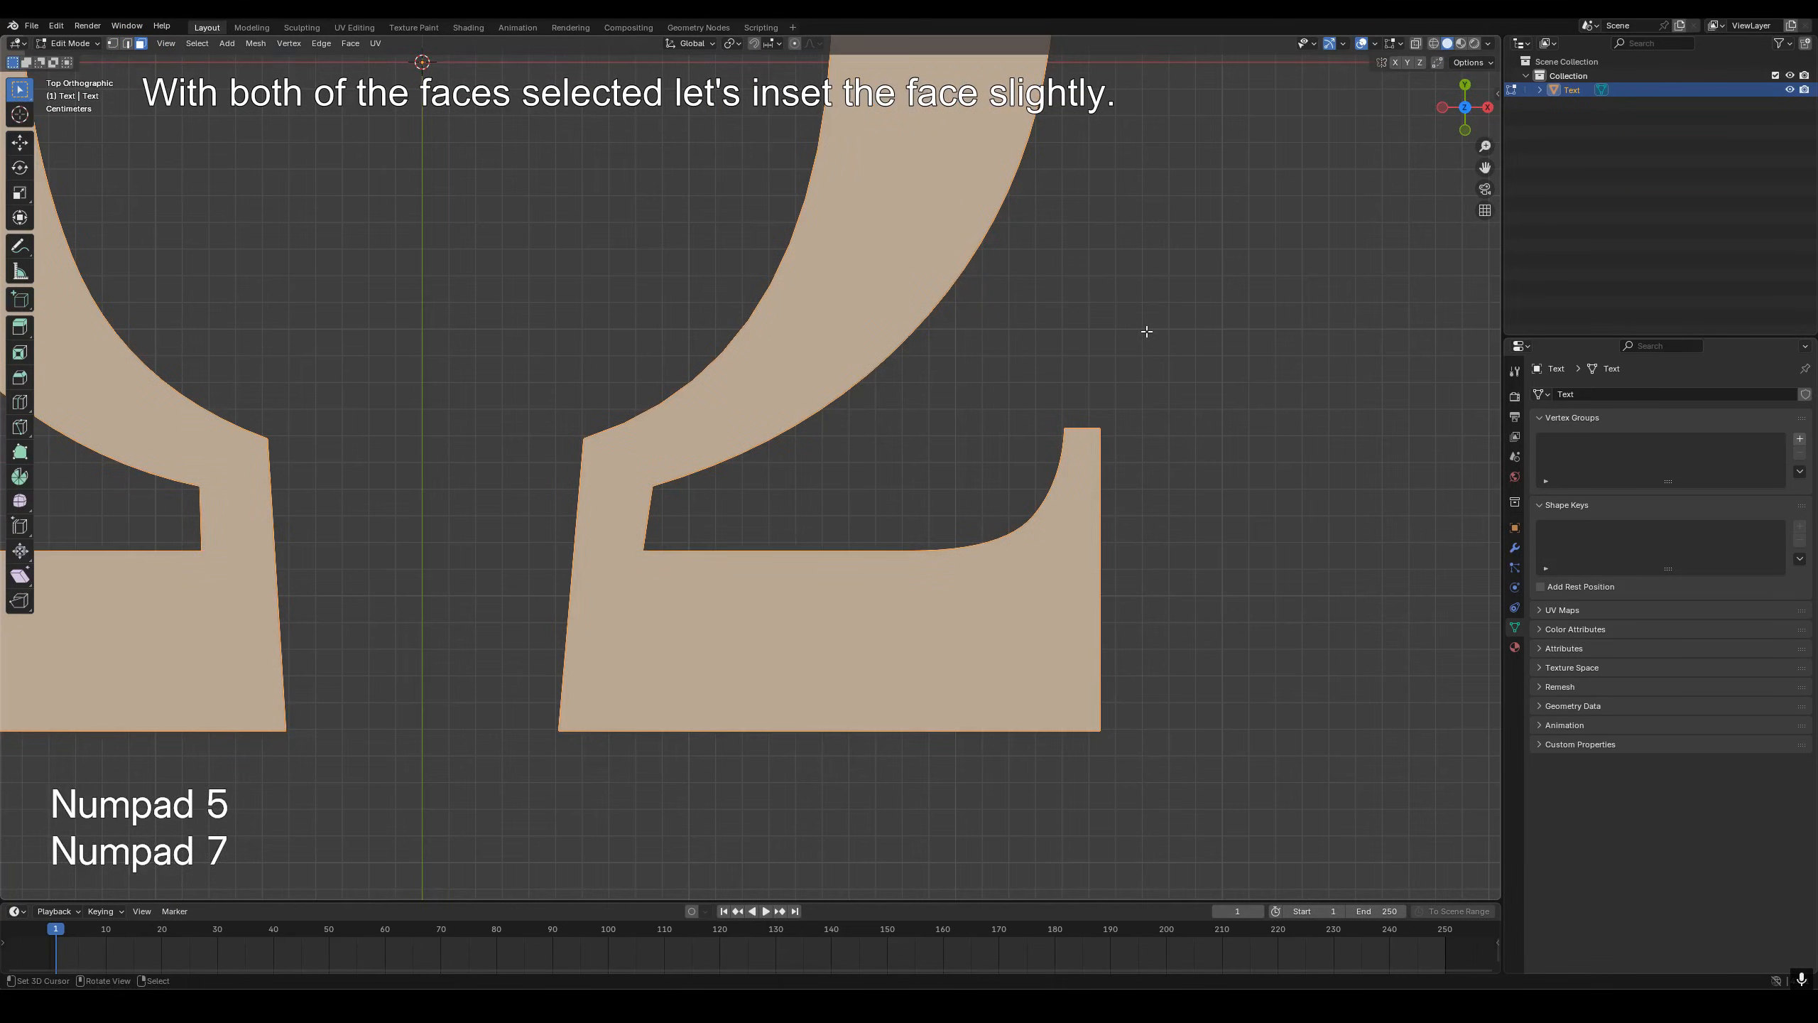
{"action": "key", "text": "i"}
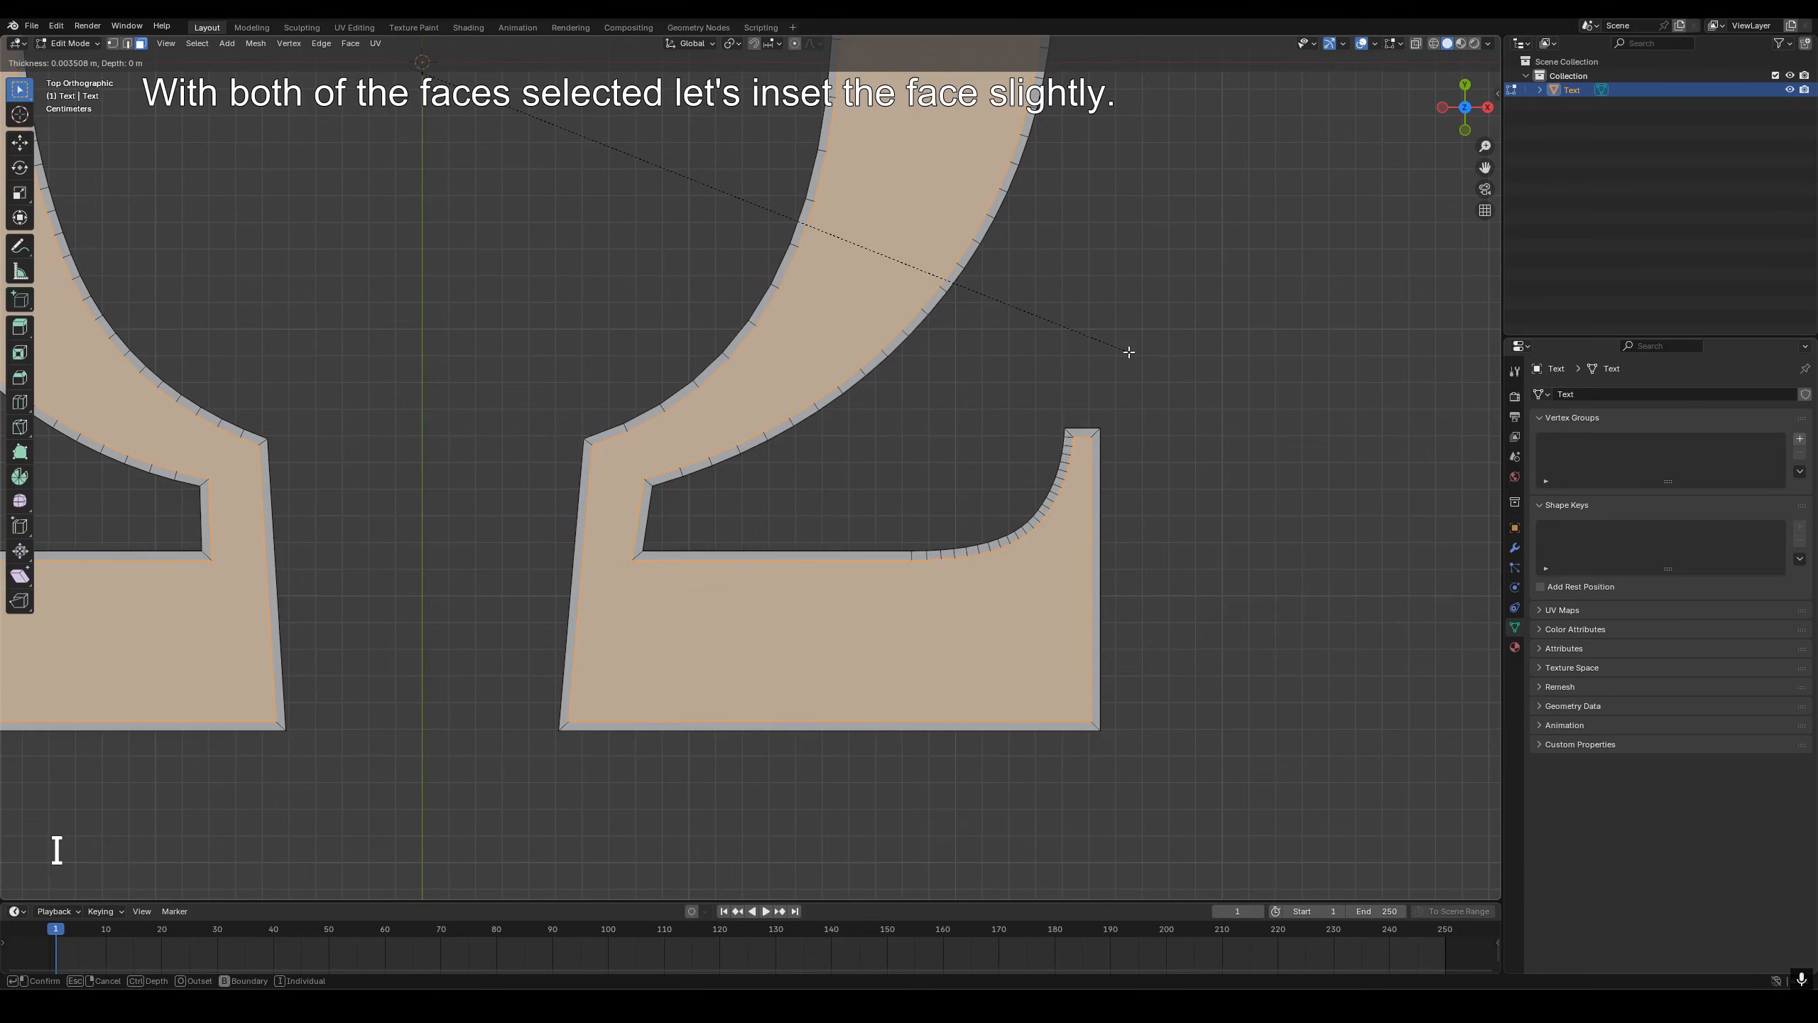
{"action": "left_click", "coordinate": [1129, 352]}
- In wireframe shading, move the short inset edge at the tip of the right foot about 0.0008 m towards the outer edge
{"action": "scroll", "coordinate": [1067, 506], "scroll_direction": "up", "scroll_amount": 3}
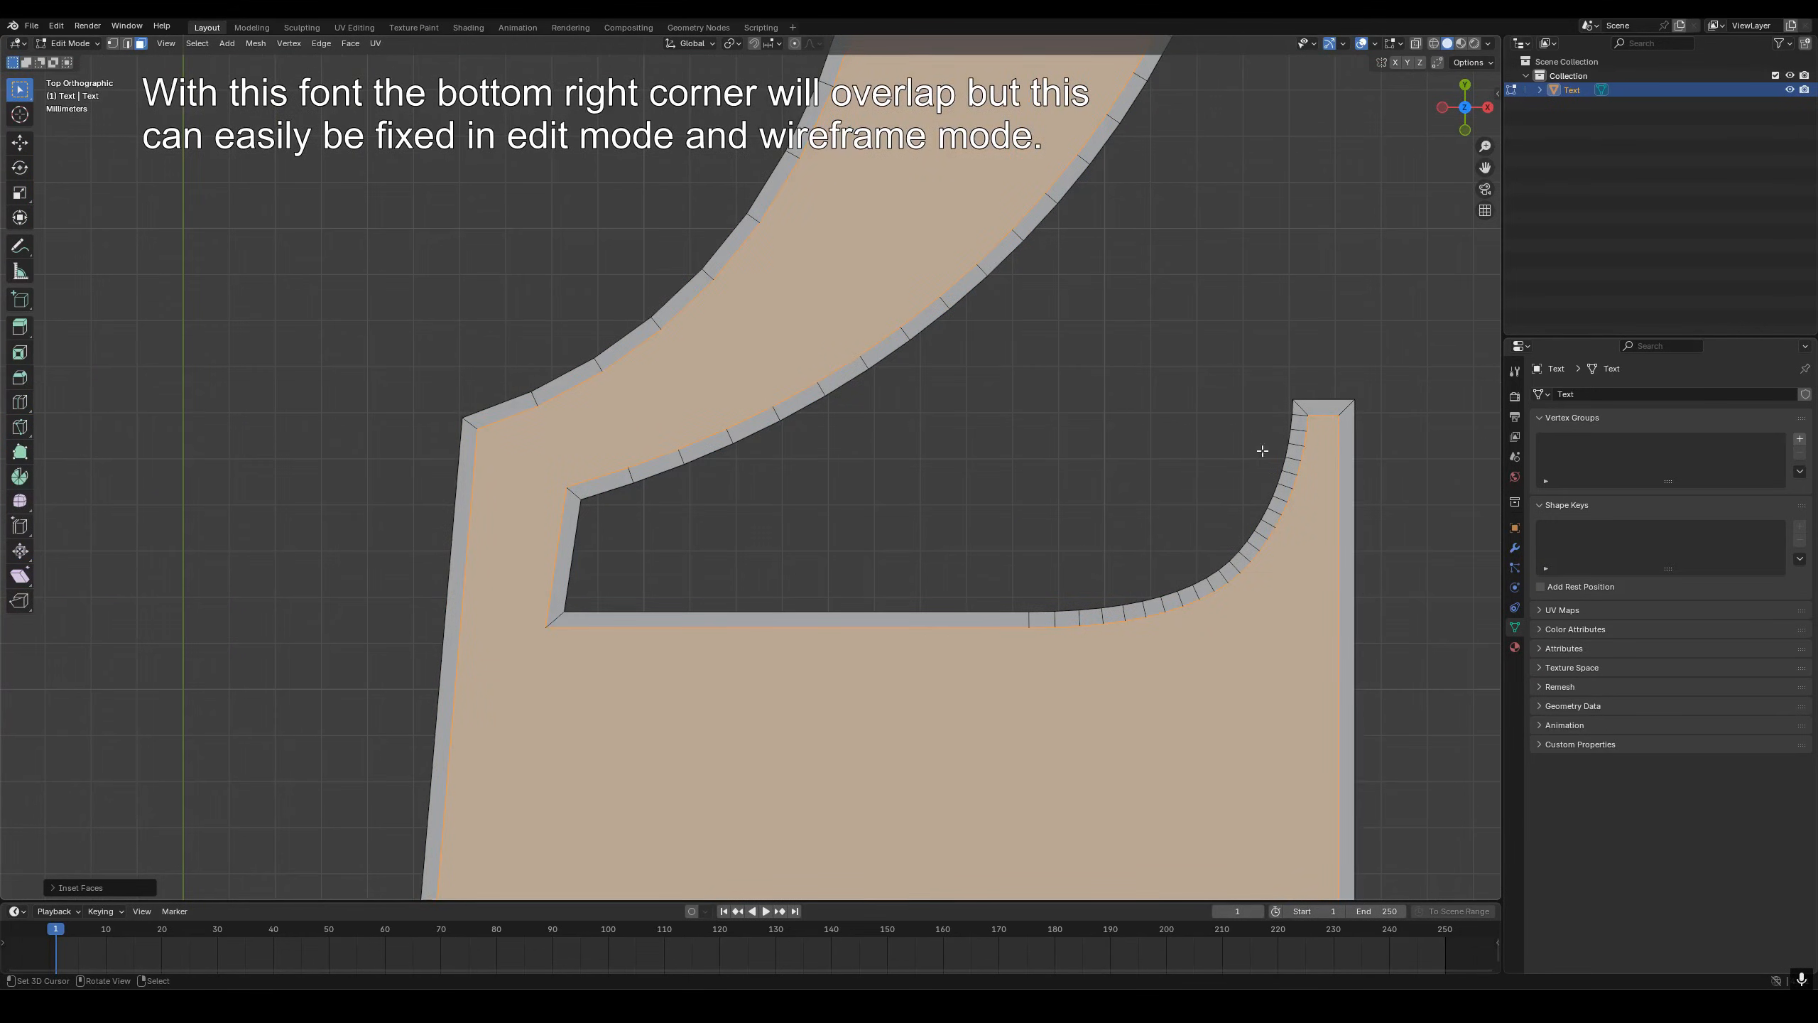
{"action": "middle_click", "coordinate": [1275, 420], "text": "alt"}
{"action": "scroll", "coordinate": [863, 469], "scroll_direction": "up", "scroll_amount": 5}
{"action": "key", "text": "z"}
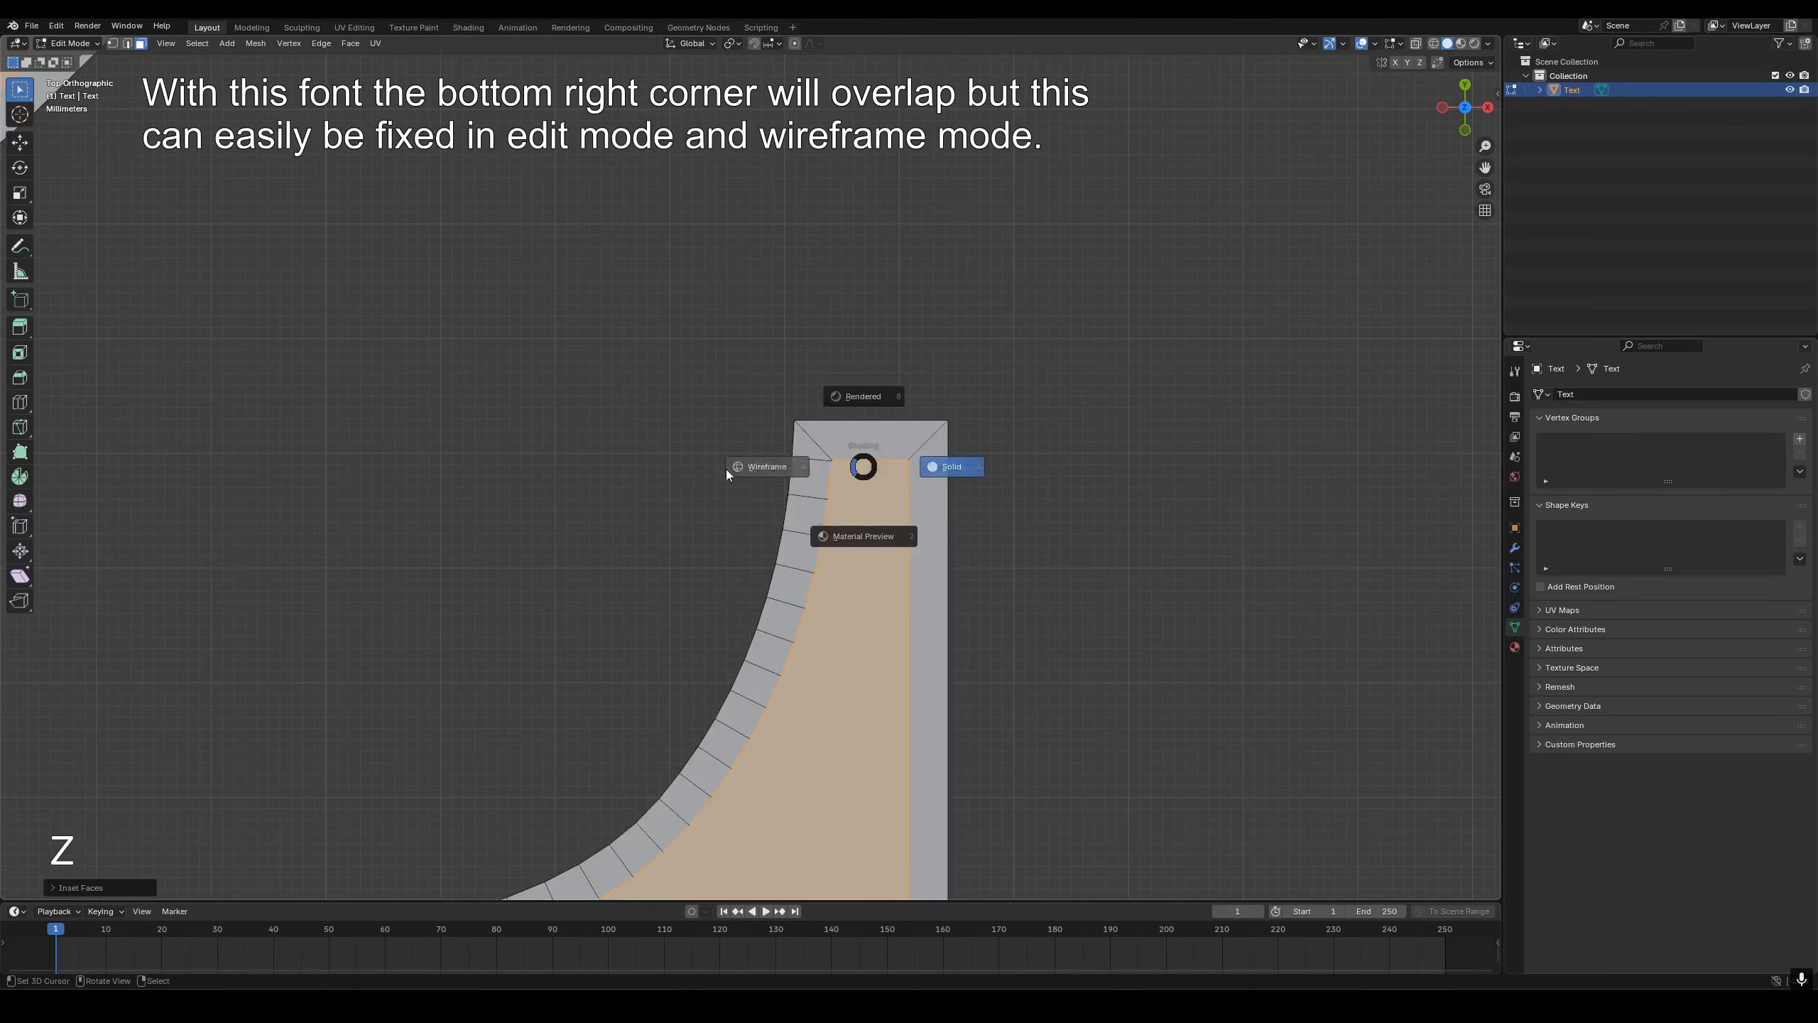
{"action": "left_click", "coordinate": [728, 474]}
{"action": "scroll", "coordinate": [745, 472], "scroll_direction": "up", "scroll_amount": 4}
{"action": "key", "text": "2"}
{"action": "key", "text": "alt+a"}
{"action": "key", "text": "b"}
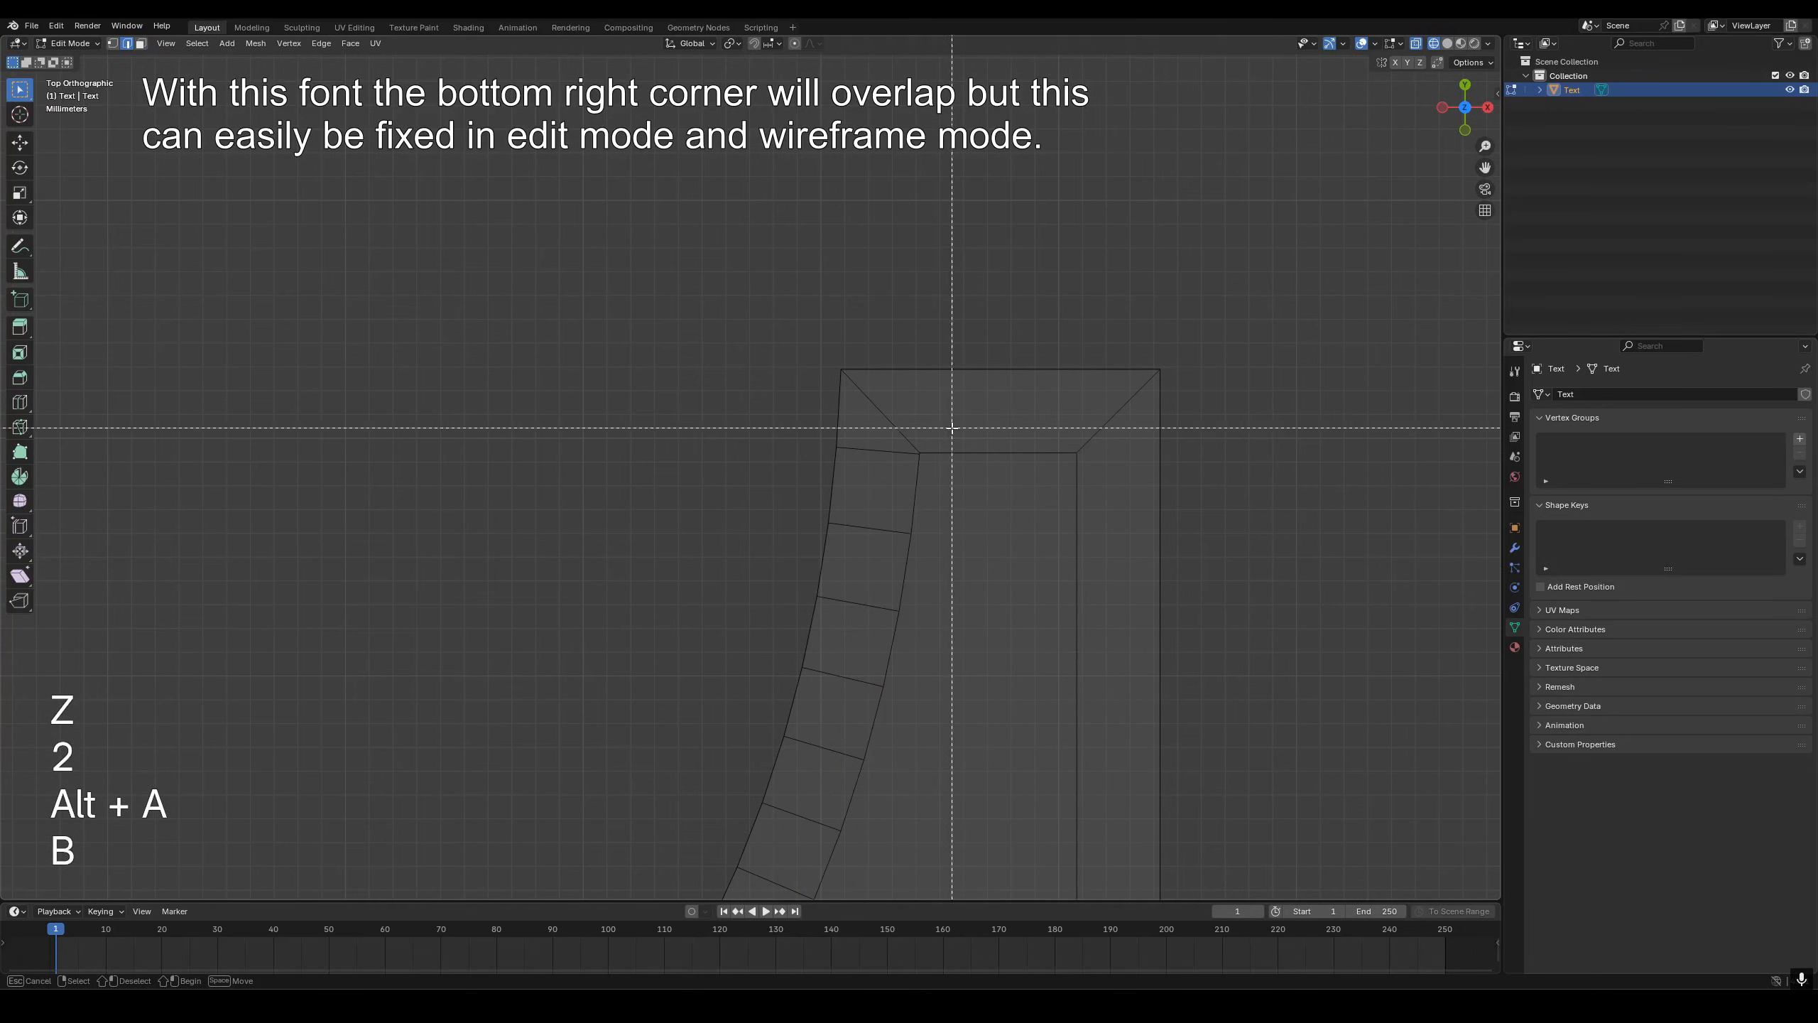
{"action": "left_click_drag", "start_coordinate": [952, 428], "coordinate": [1007, 532]}
{"action": "key", "text": "g"}
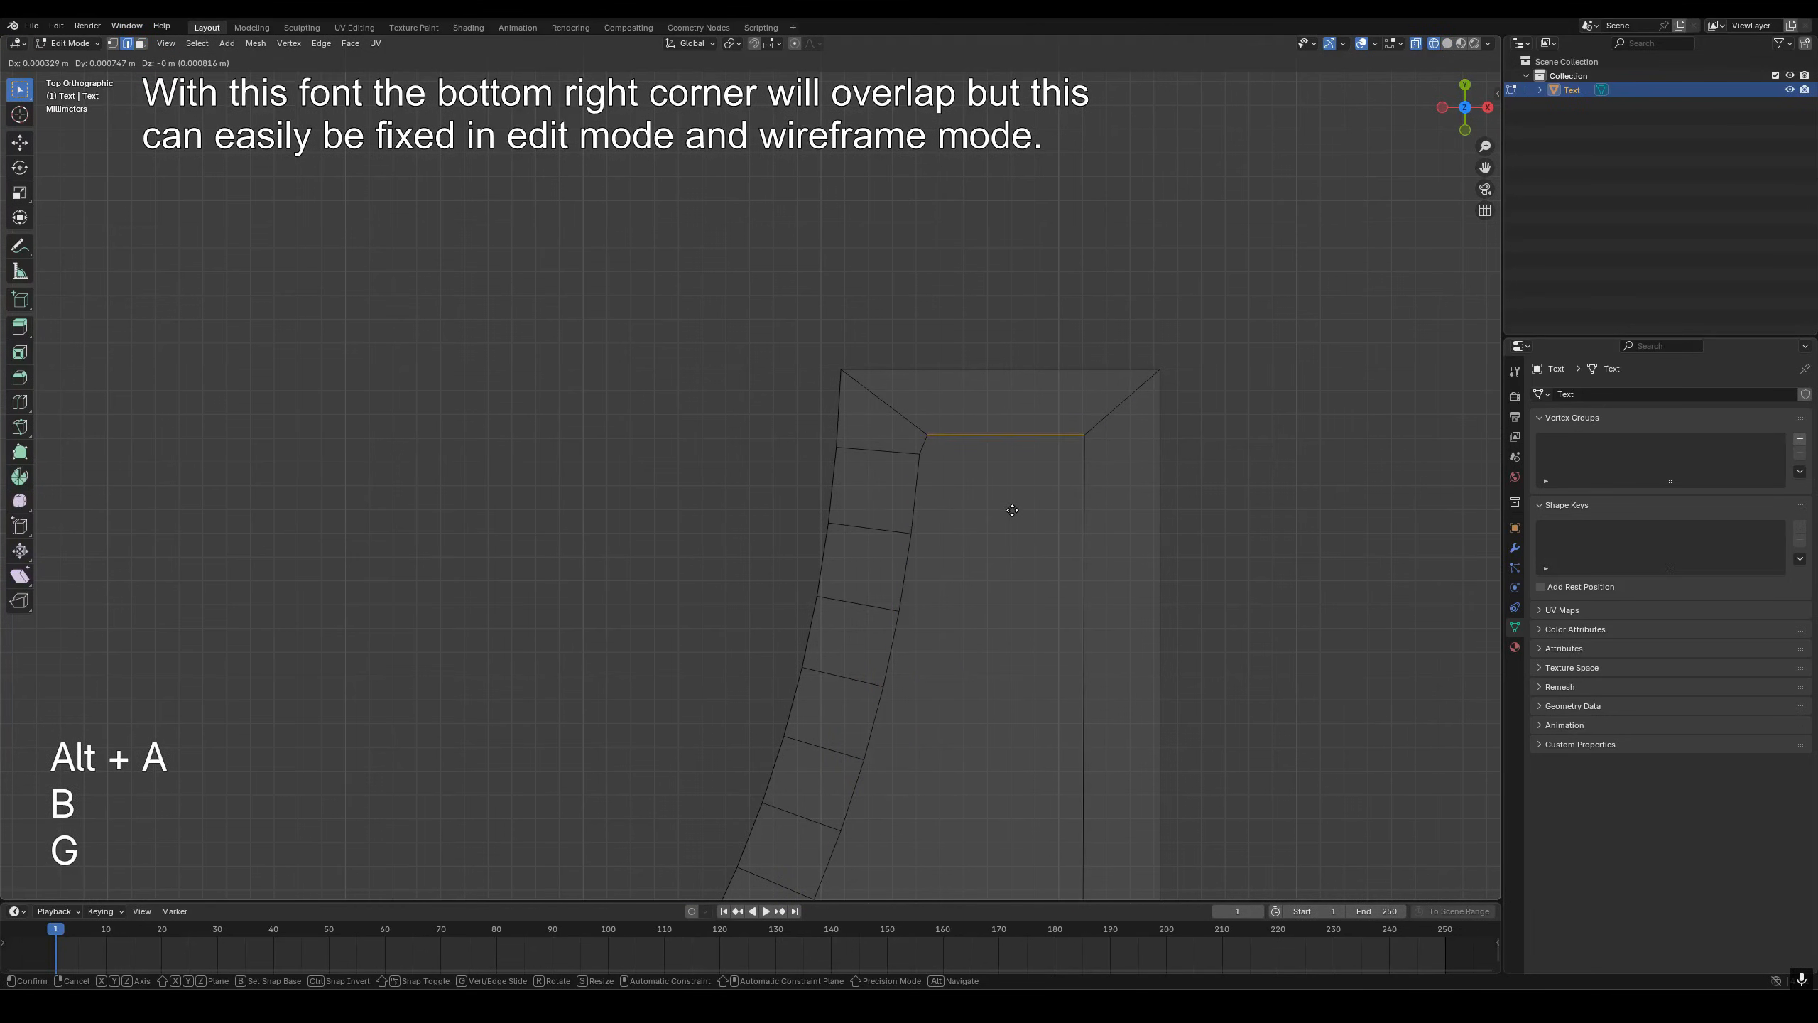
{"action": "left_click", "coordinate": [1012, 510]}
- Check the inset on the left foot, restore solid shading and return to Object Mode
{"action": "scroll", "coordinate": [897, 496], "scroll_direction": "down", "scroll_amount": 8}
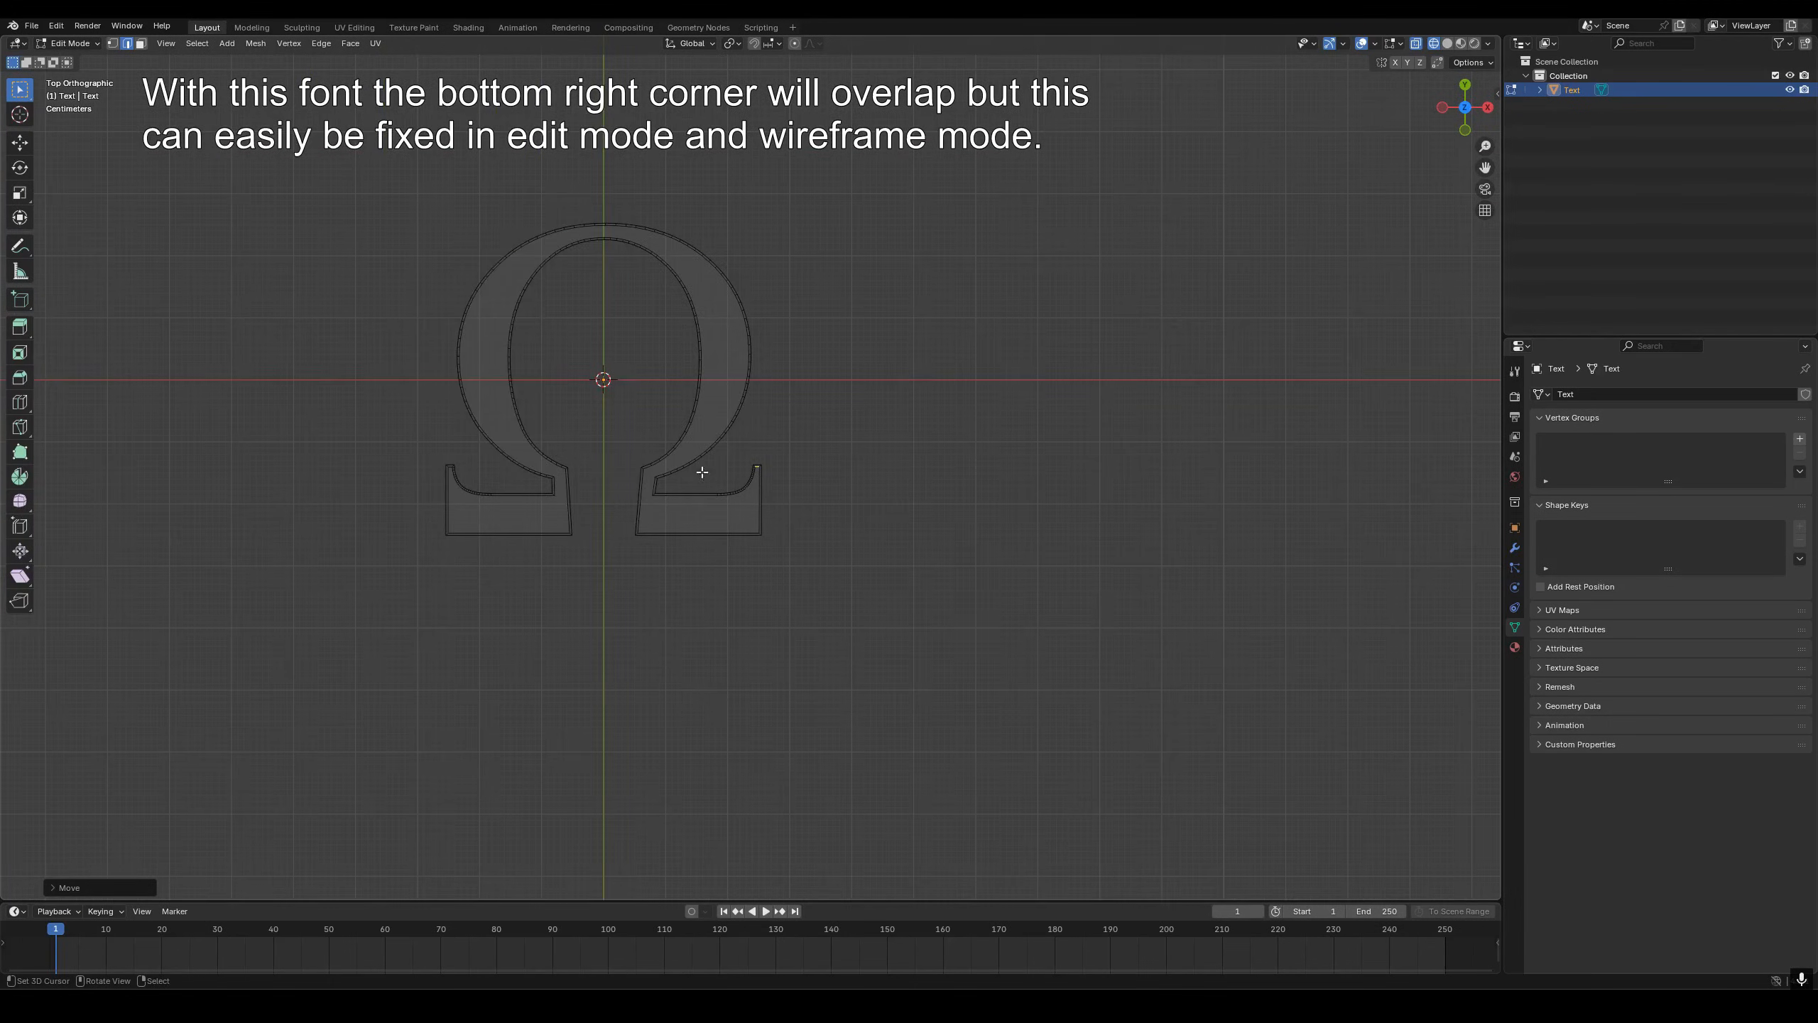
{"action": "scroll", "coordinate": [350, 515], "scroll_direction": "up", "scroll_amount": 8}
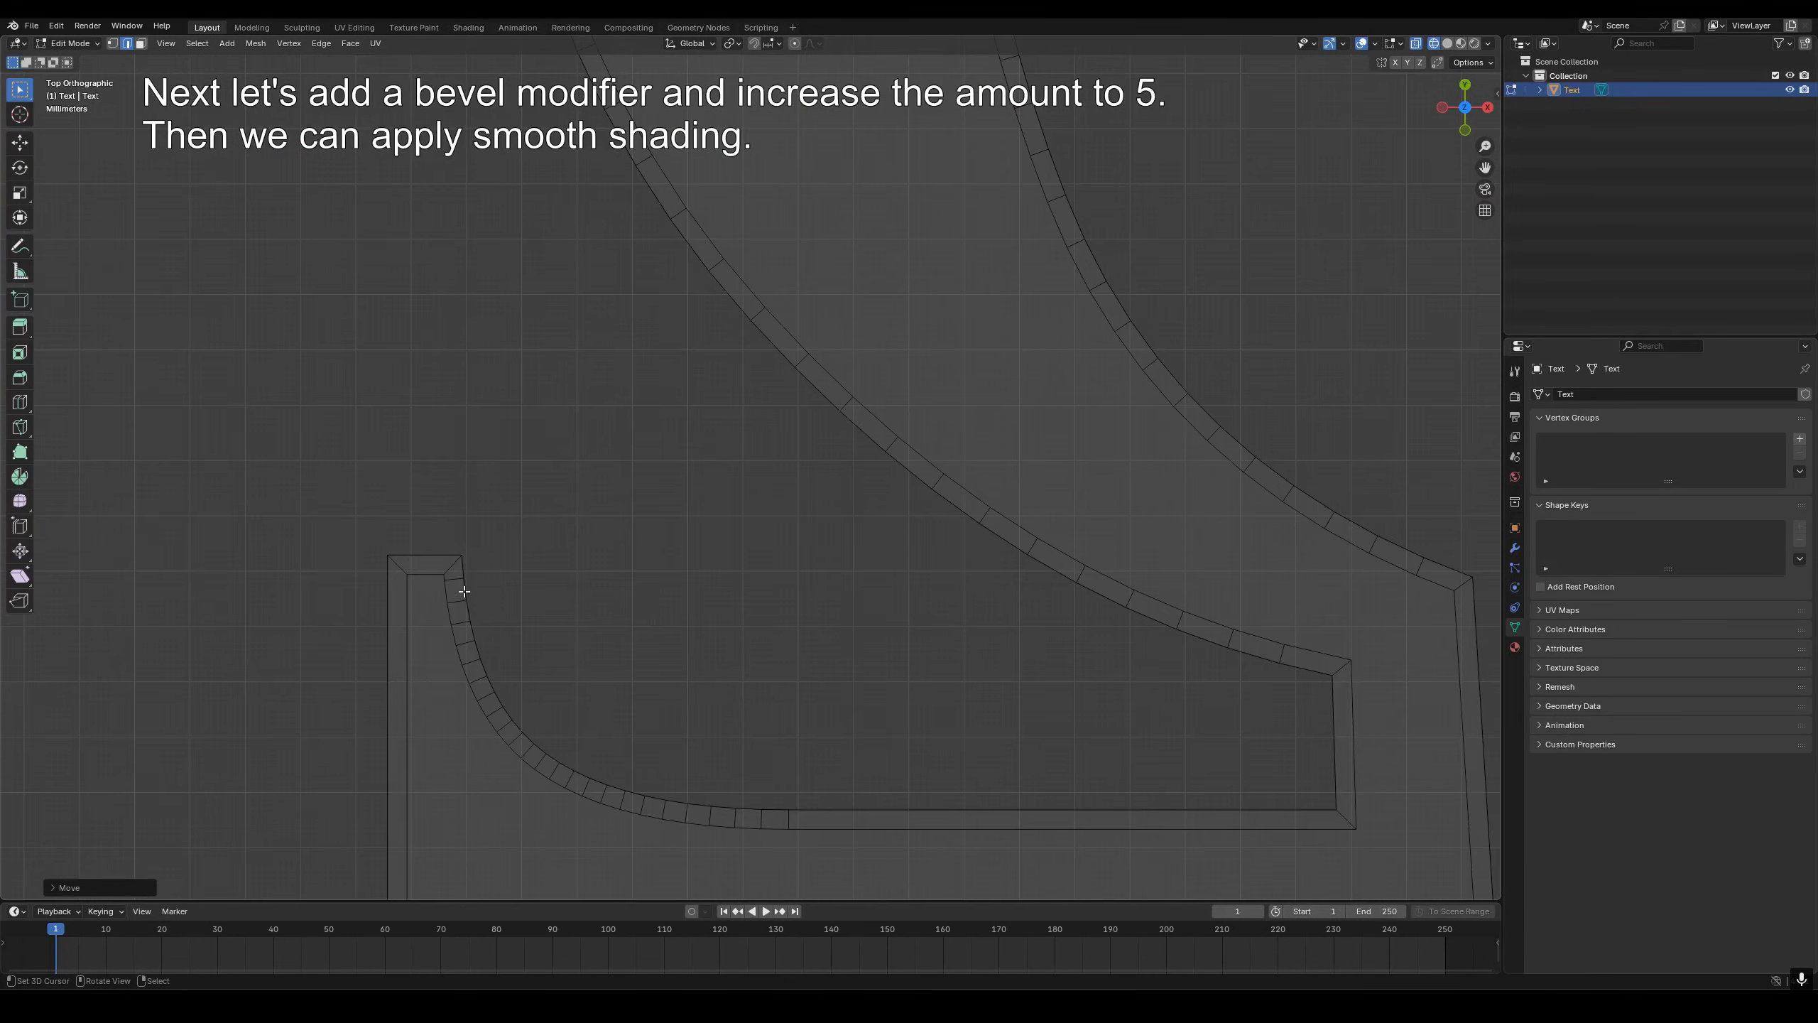
{"action": "scroll", "coordinate": [458, 589], "scroll_direction": "down", "scroll_amount": 8}
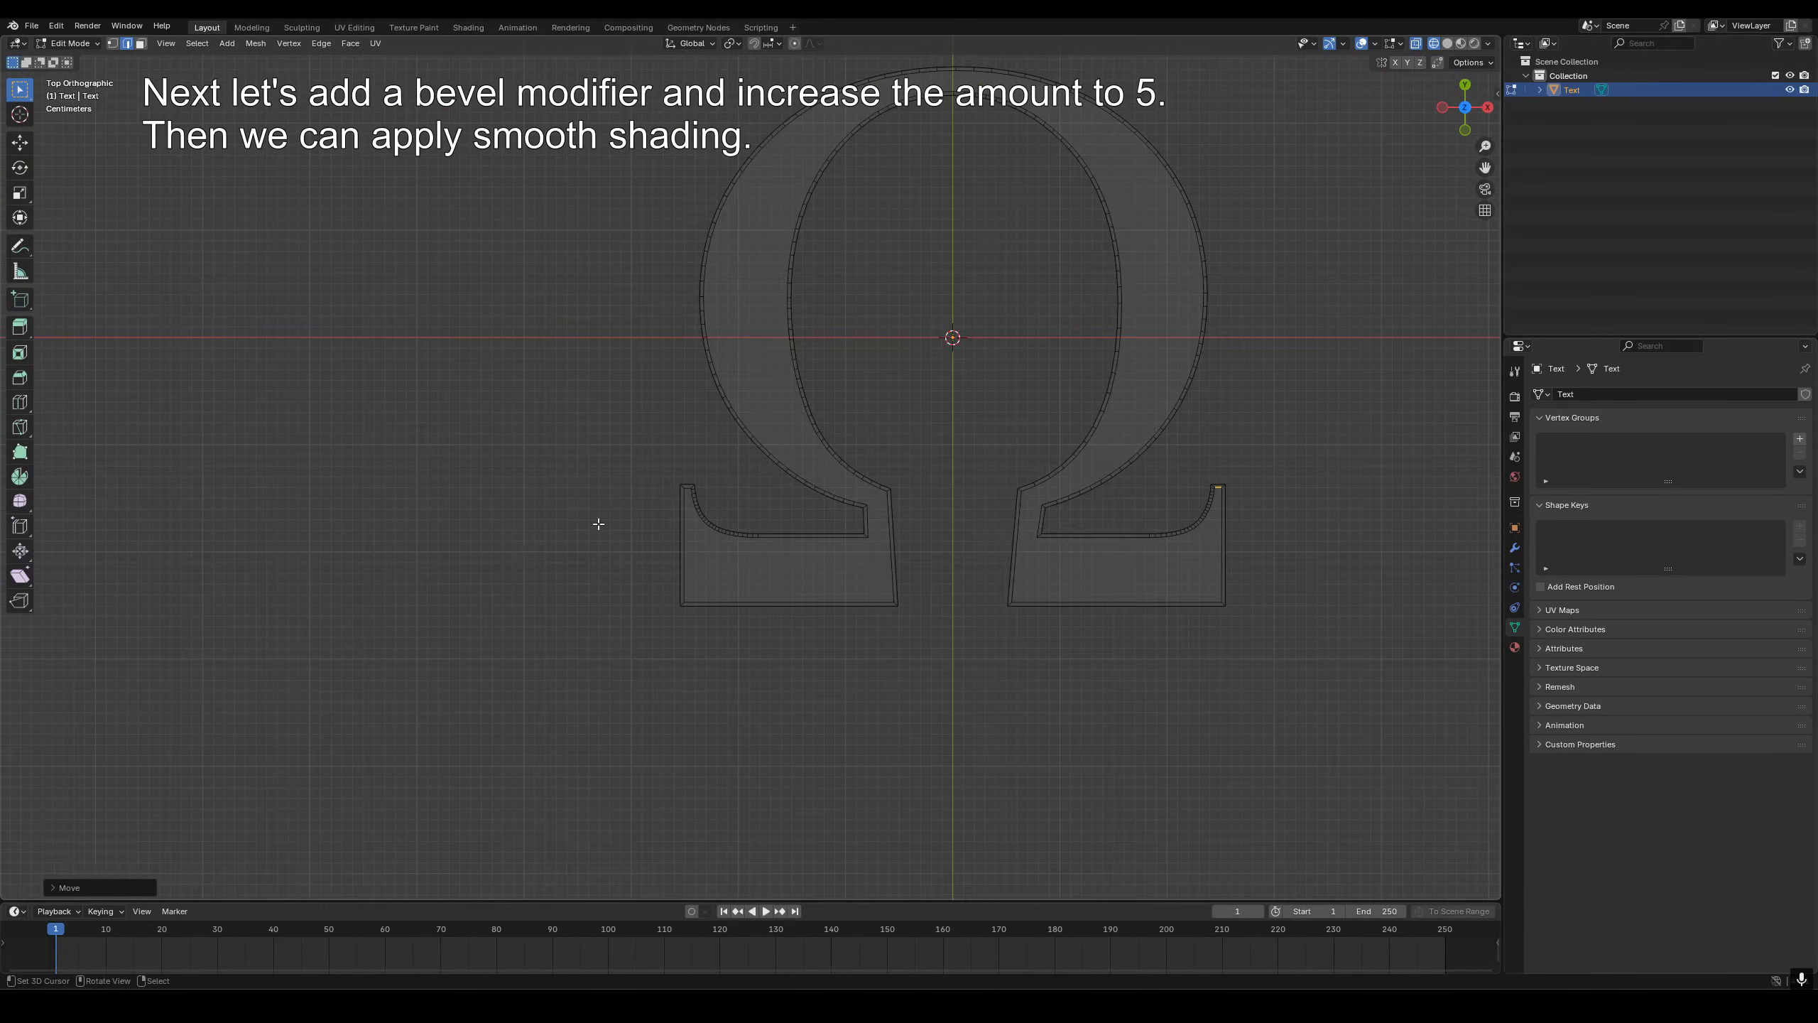
{"action": "middle_click_drag", "start_coordinate": [946, 426], "coordinate": [784, 569], "text": "shift"}
{"action": "scroll", "coordinate": [784, 569], "scroll_direction": "up", "scroll_amount": 1}
{"action": "key", "text": "z"}
{"action": "left_click", "coordinate": [1030, 560]}
{"action": "mouse_move", "coordinate": [858, 622]}
{"action": "middle_mouse_down"}
{"action": "mouse_move", "coordinate": [917, 478]}
{"action": "mouse_move", "coordinate": [867, 480]}
{"action": "middle_mouse_up"}
{"action": "key", "text": "Tab"}
- Add a Bevel modifier to the omega mesh
{"action": "left_click", "coordinate": [1515, 548]}
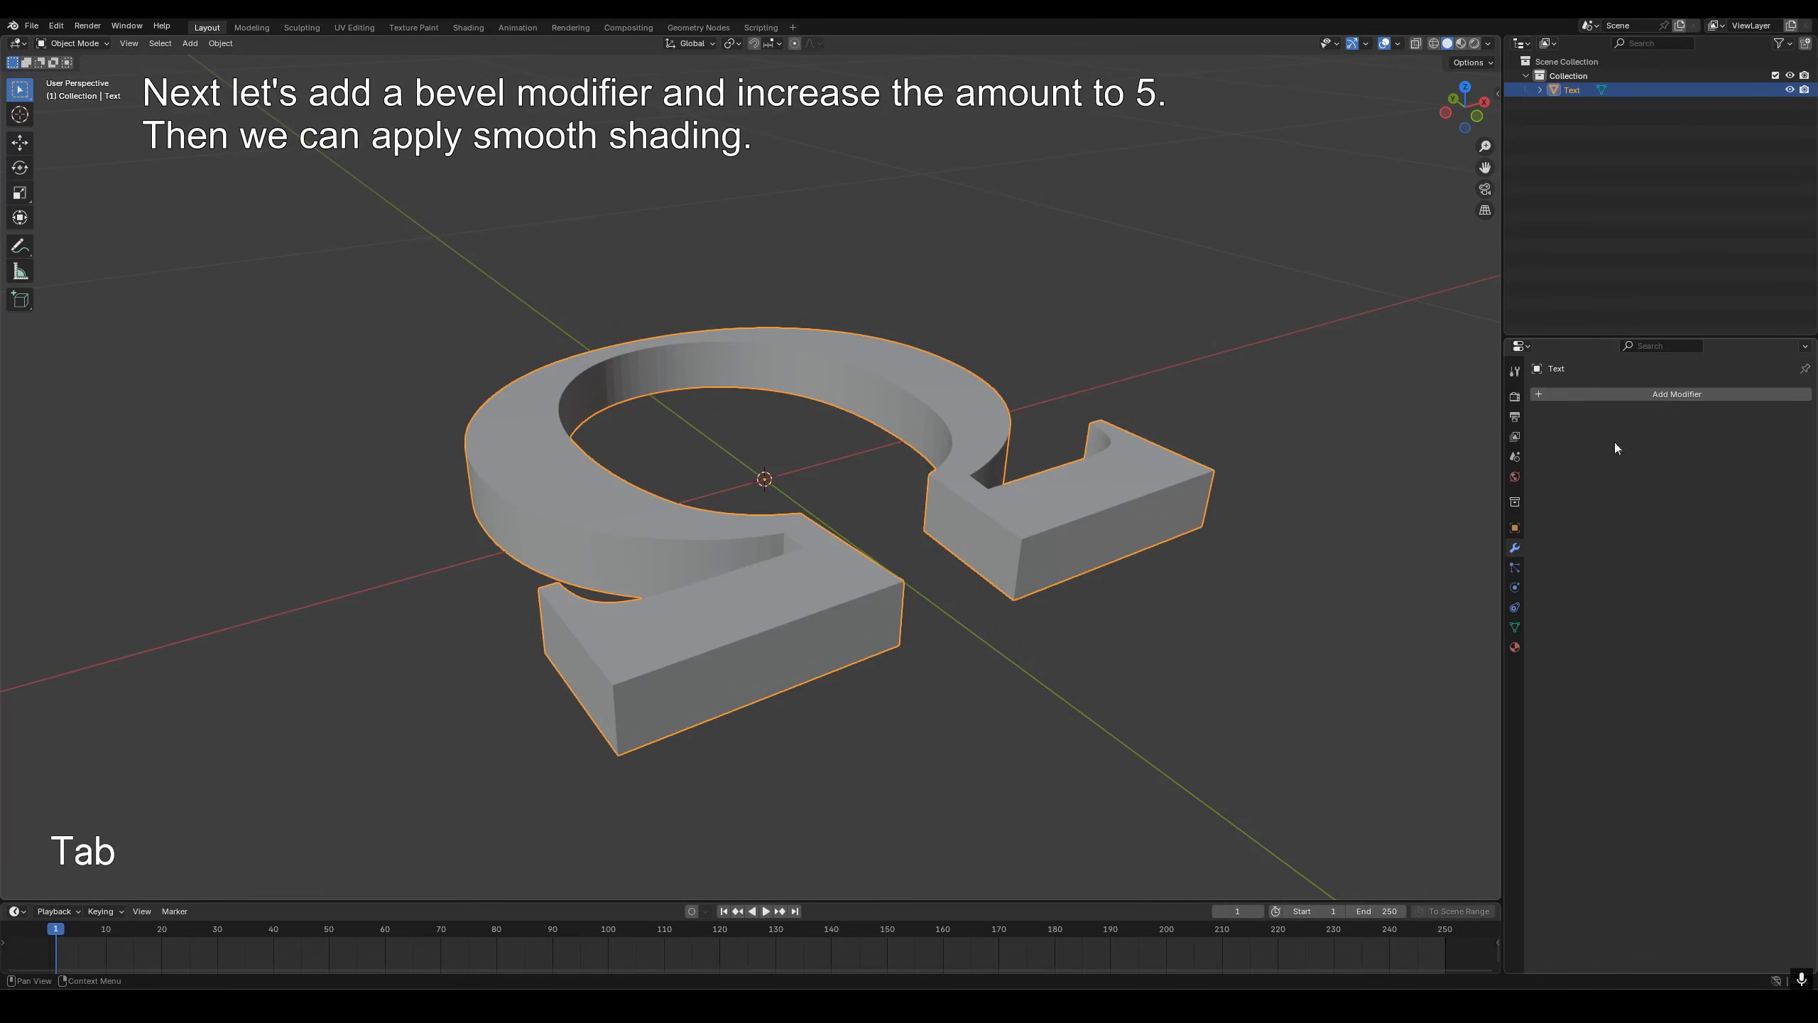
{"action": "left_click", "coordinate": [1653, 393]}
{"action": "left_click", "coordinate": [1565, 423]}
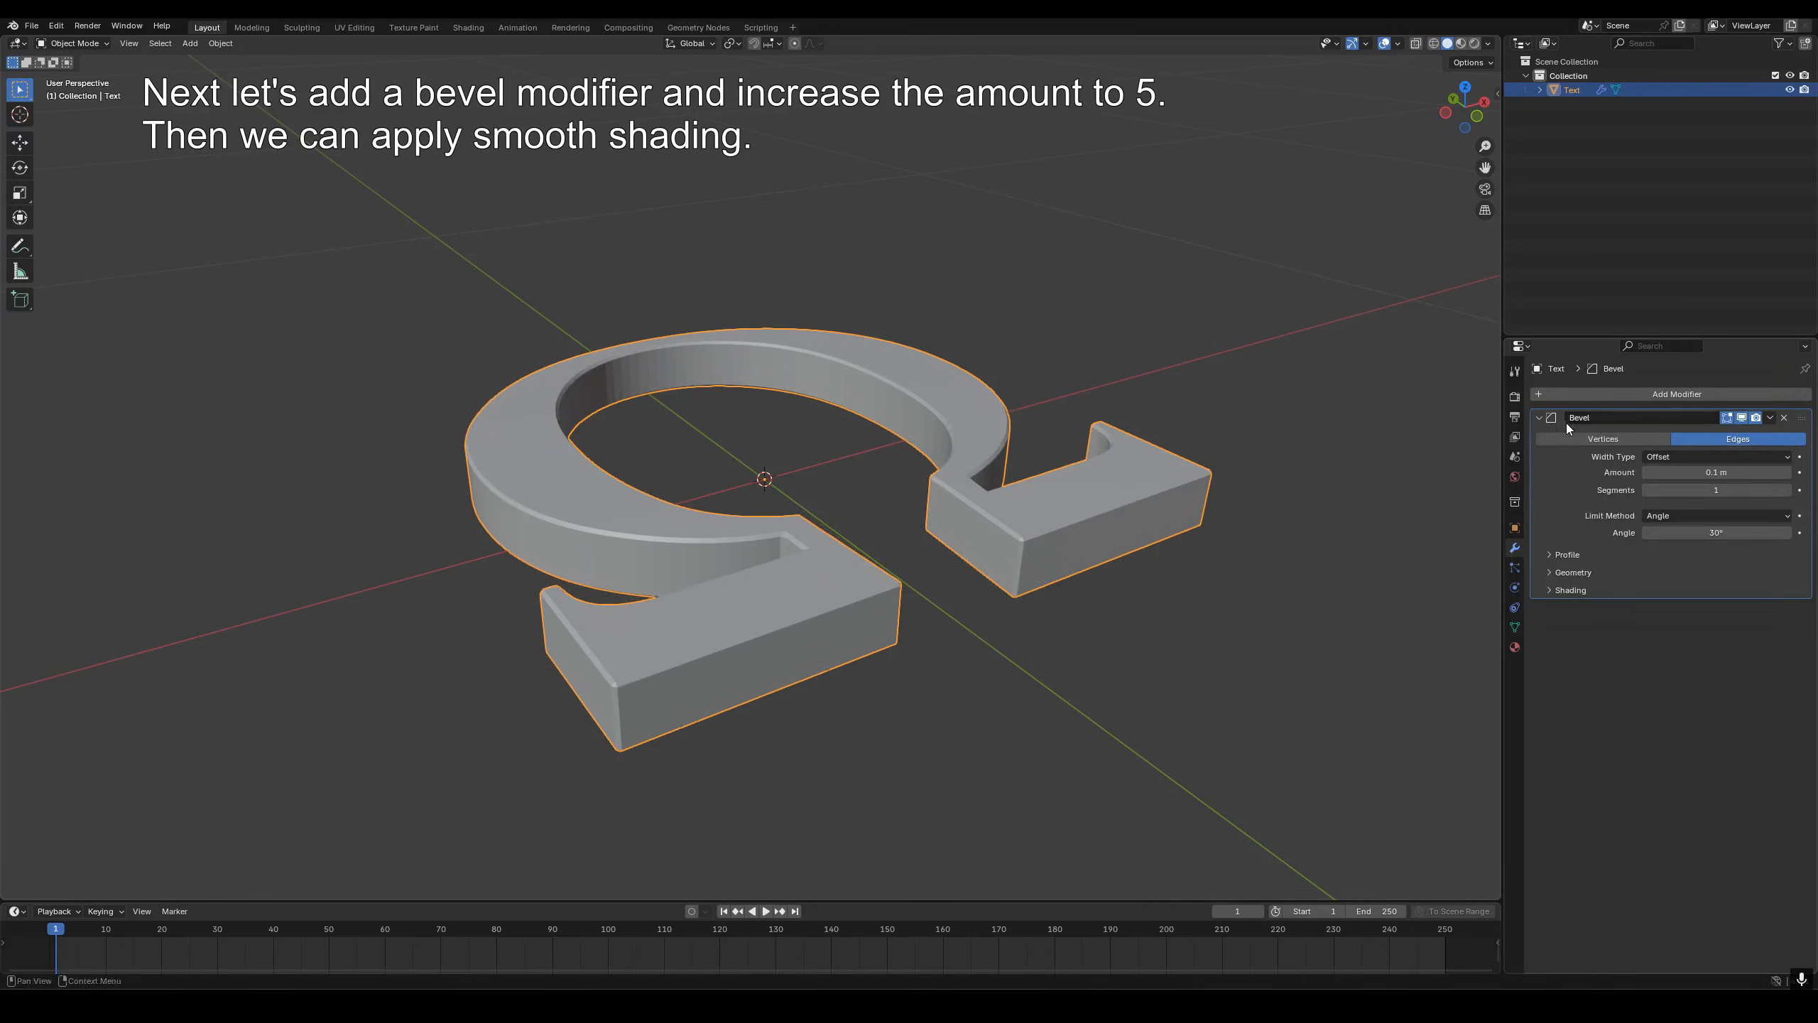
- Set the omega's bevel to 5 segments and apply smooth shading to the mesh
{"action": "left_click", "coordinate": [1788, 494]}
{"action": "left_click", "coordinate": [1788, 493]}
{"action": "left_click", "coordinate": [1787, 494]}
{"action": "left_click", "coordinate": [1787, 493]}
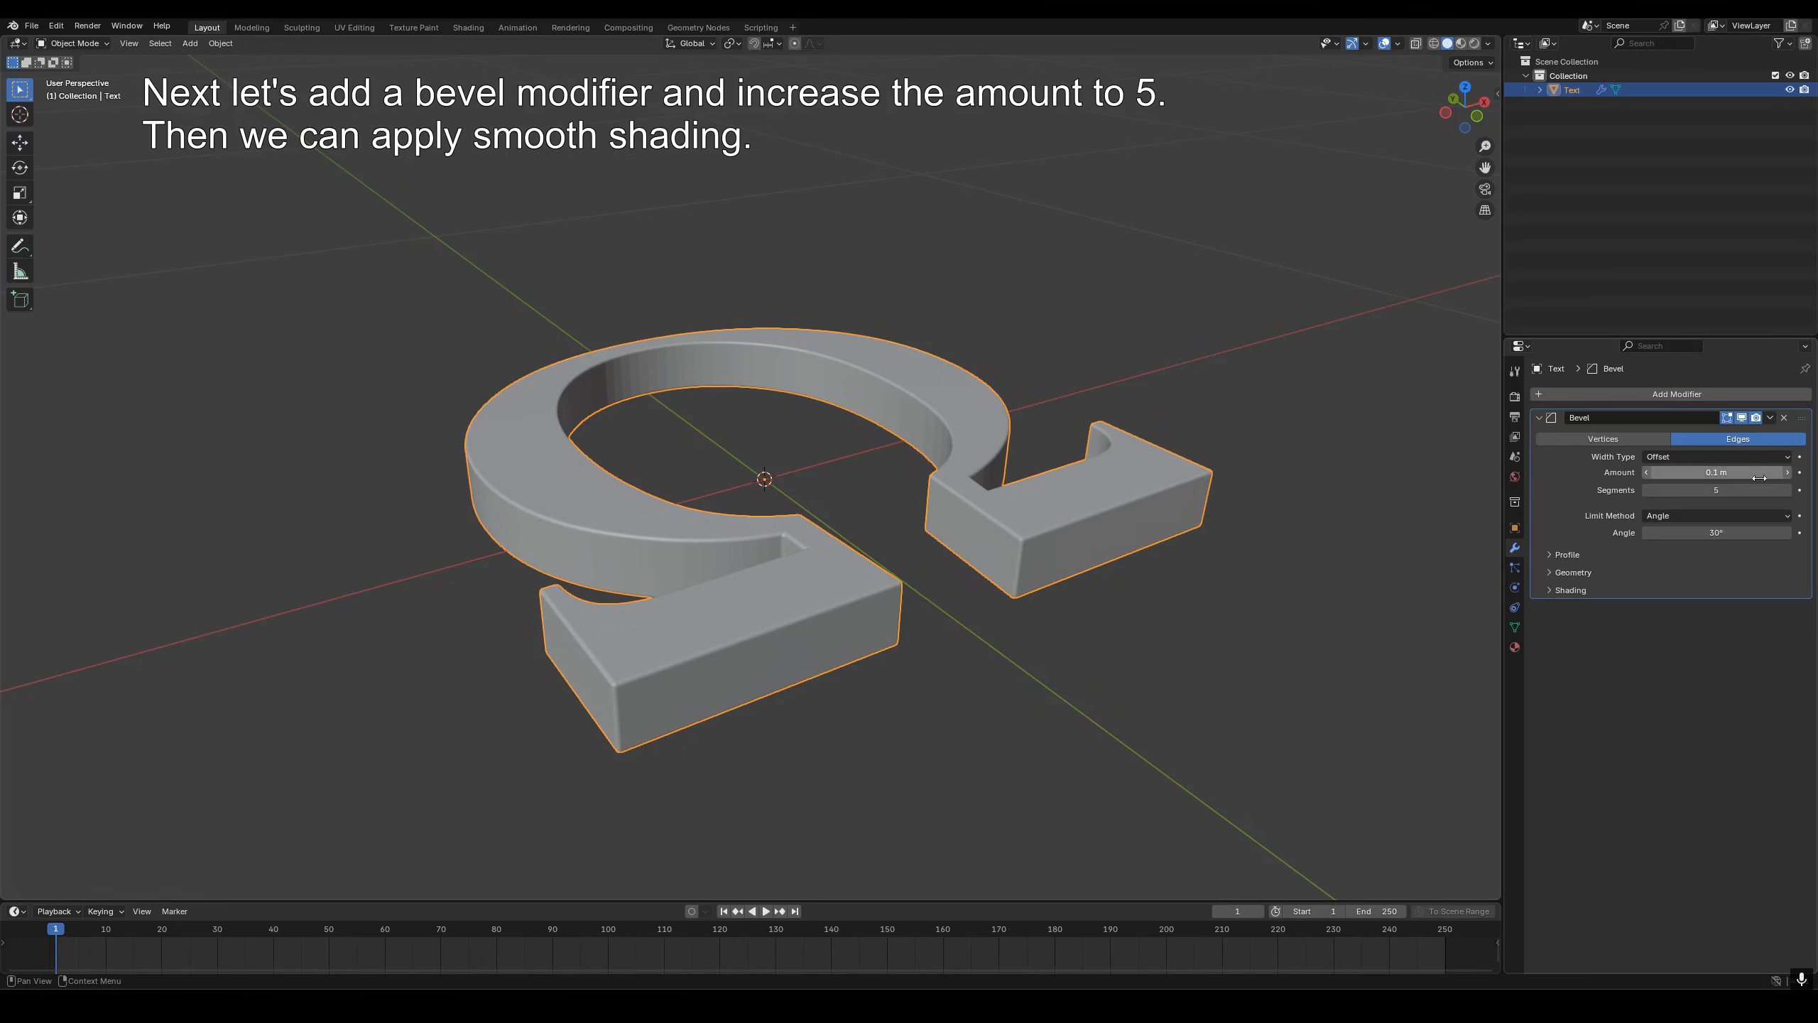
{"action": "key", "text": "w"}
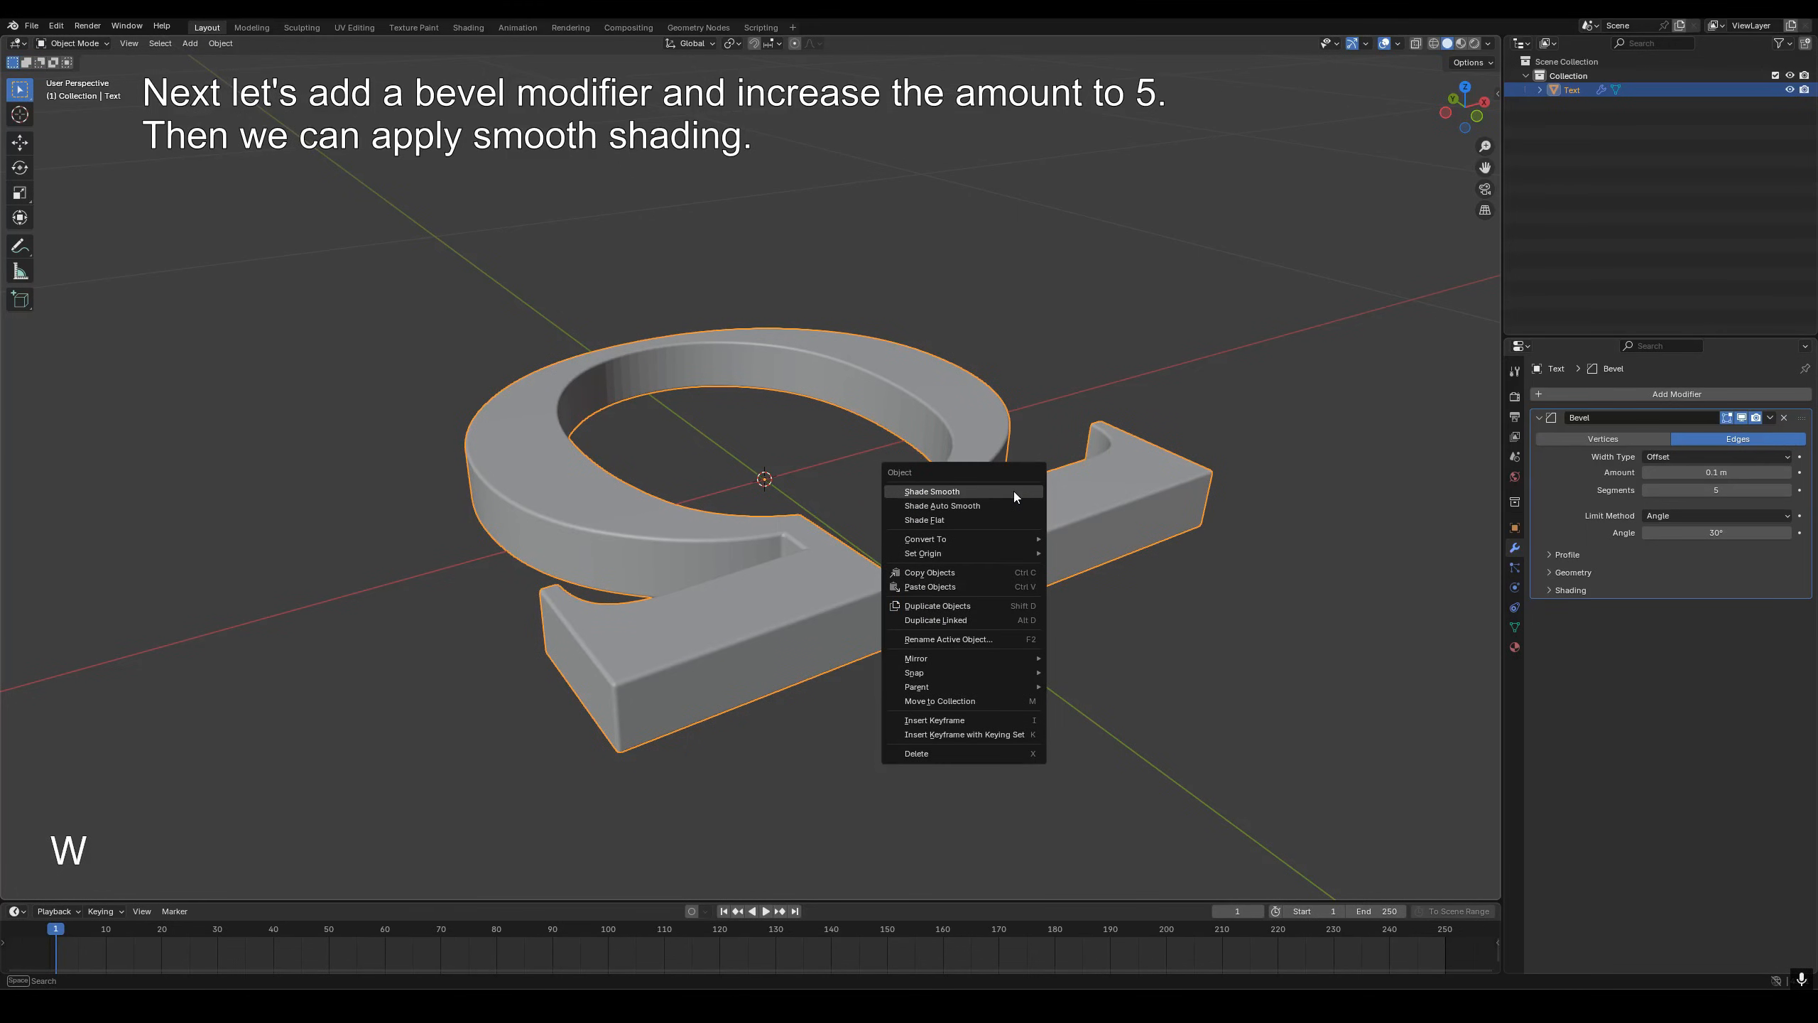
{"action": "left_click", "coordinate": [992, 492]}
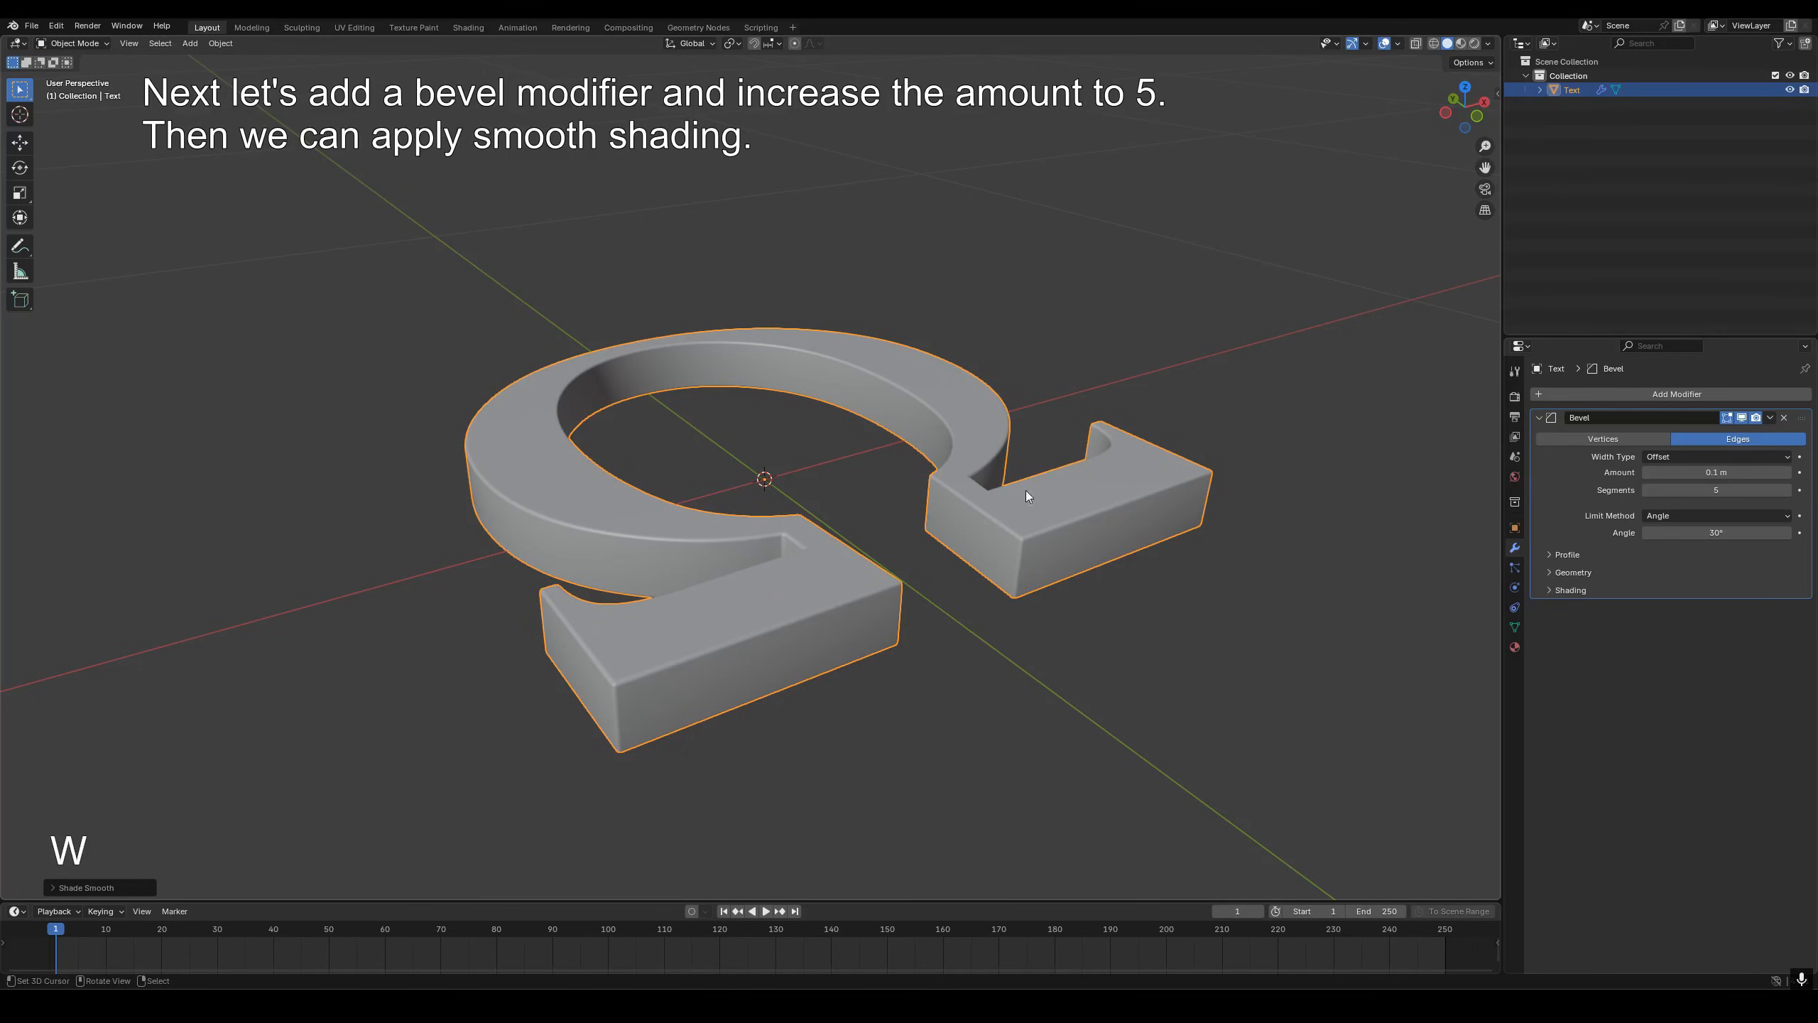
- Rotate the omega 90 degrees about the X axis and apply all its transforms
{"action": "key", "text": "r"}
{"action": "key", "text": "x"}
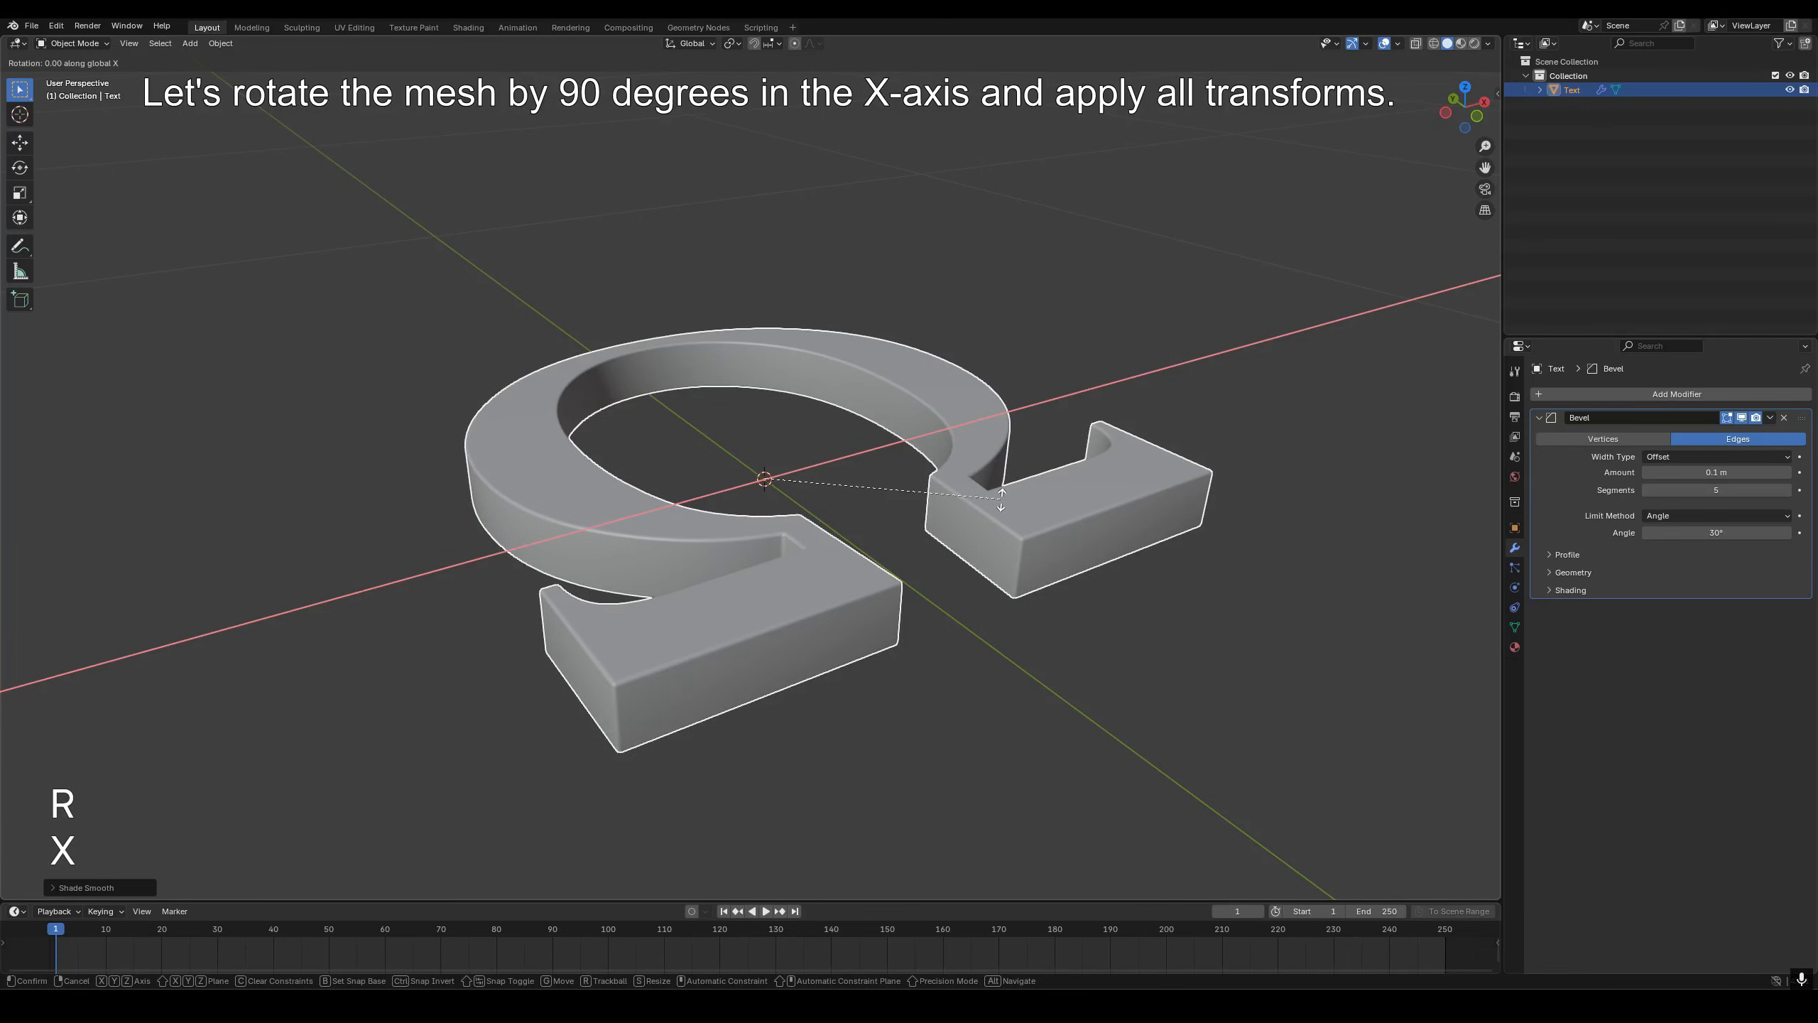
{"action": "key", "text": "9"}
{"action": "key", "text": "0"}
{"action": "key", "text": "Return"}
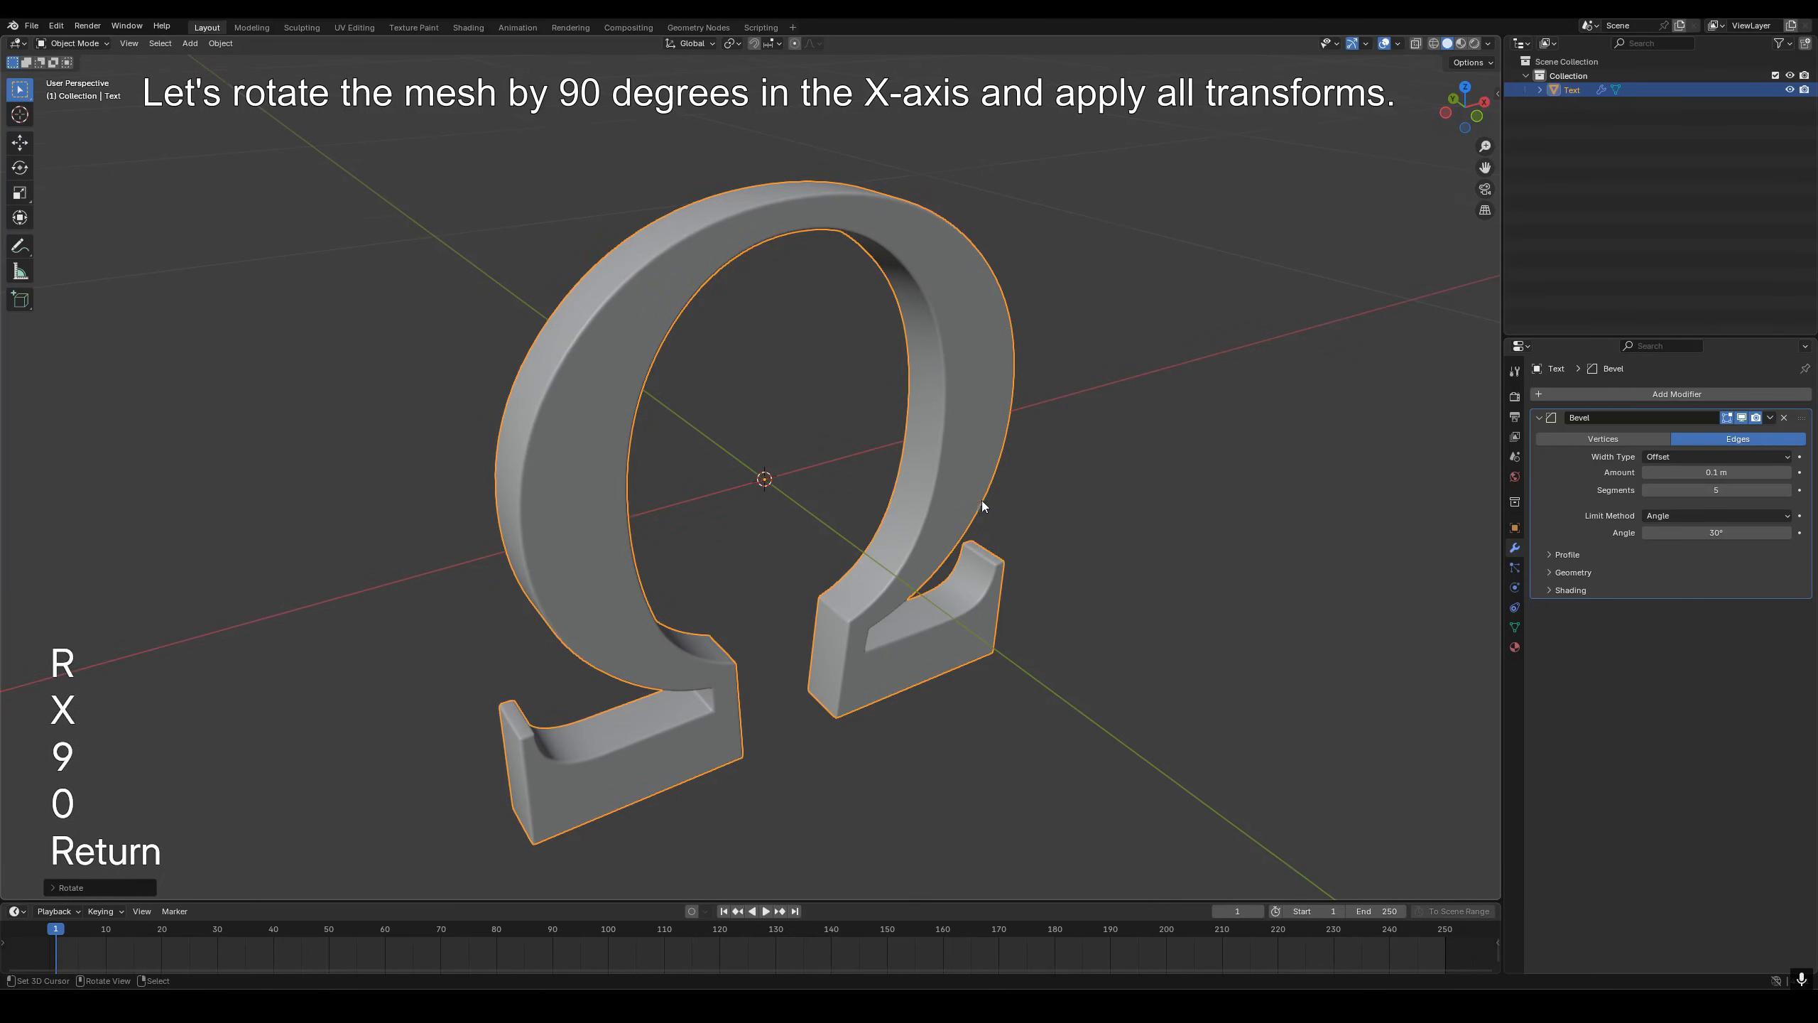
{"action": "scroll", "coordinate": [982, 506], "scroll_direction": "down", "scroll_amount": 3}
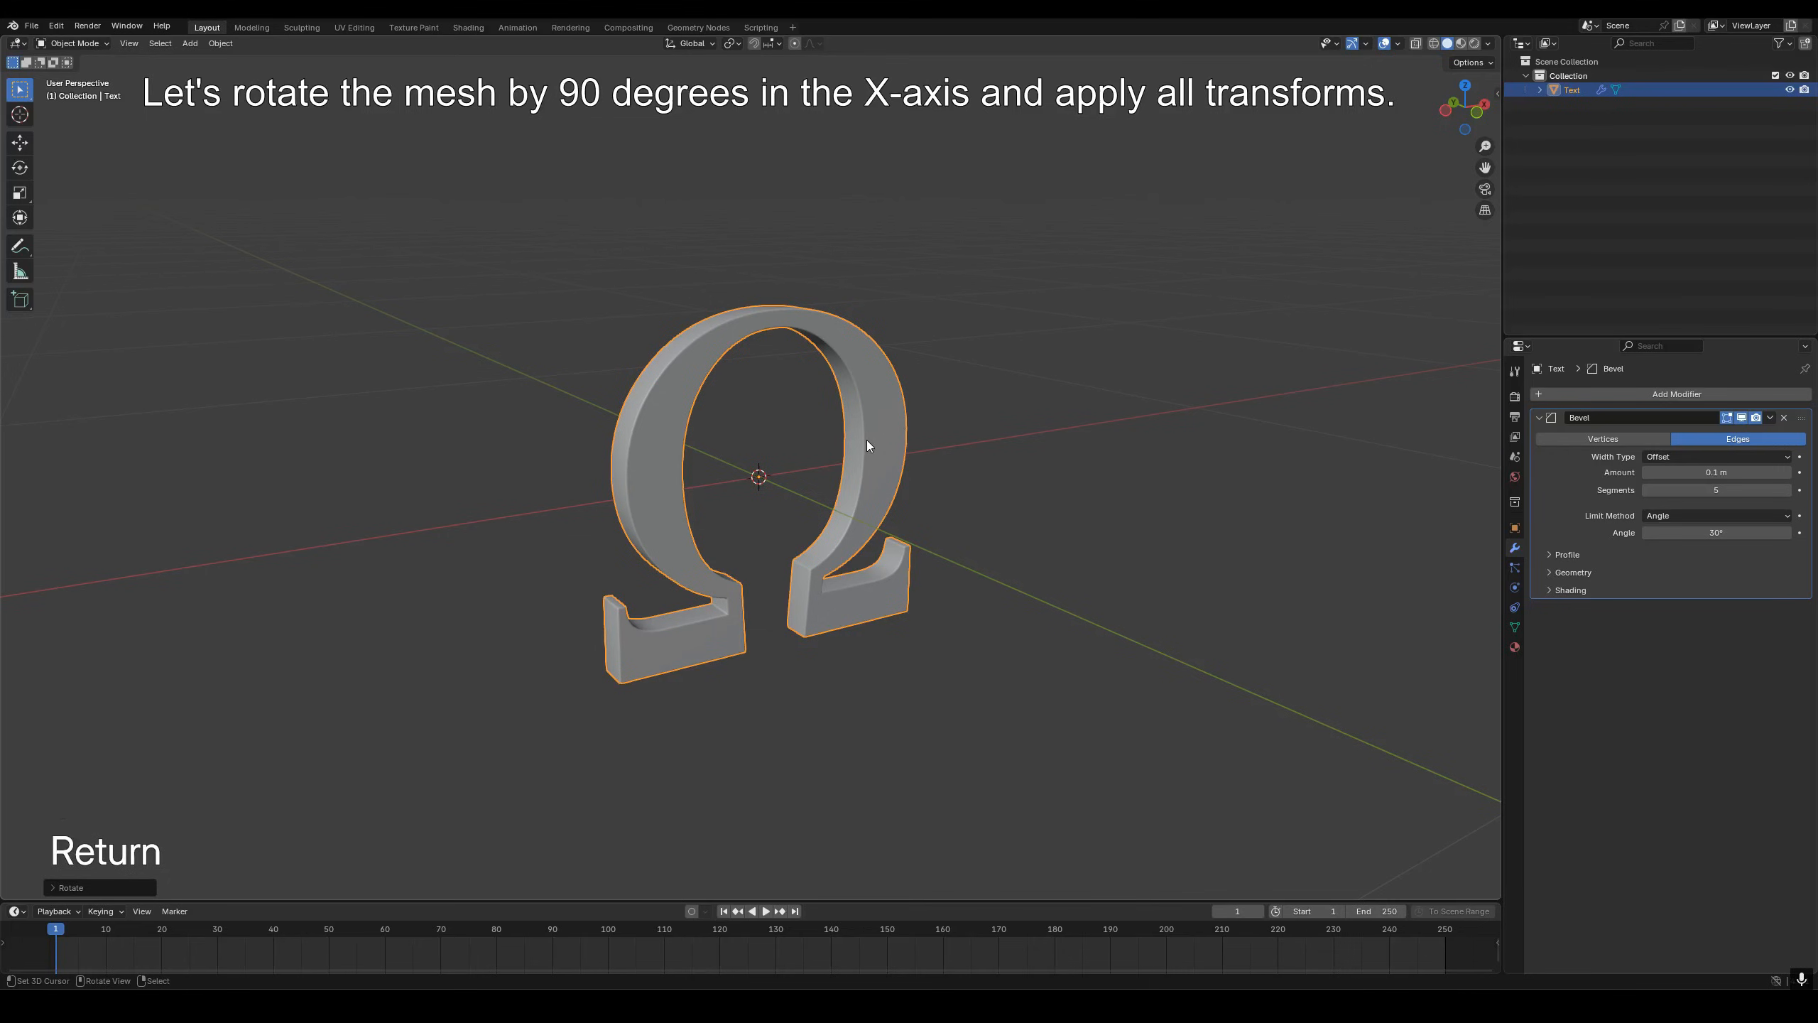
{"action": "key", "text": "ctrl+a"}
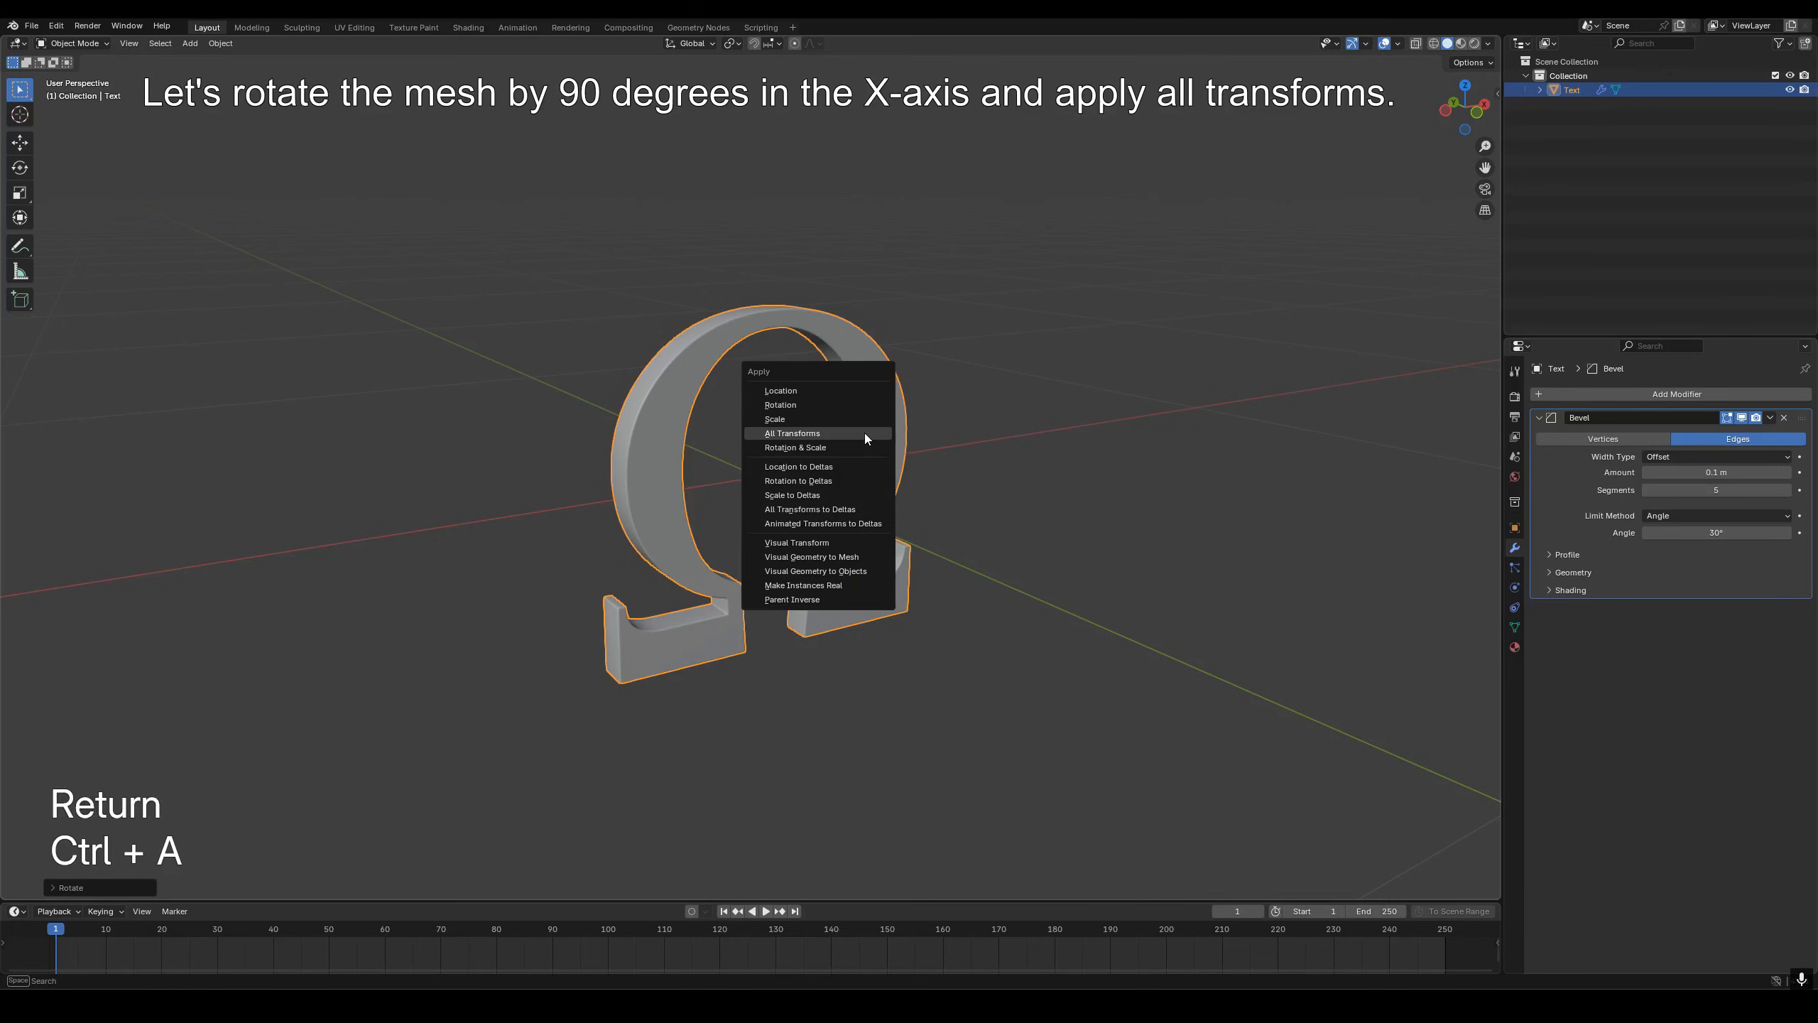
{"action": "left_click", "coordinate": [812, 434]}
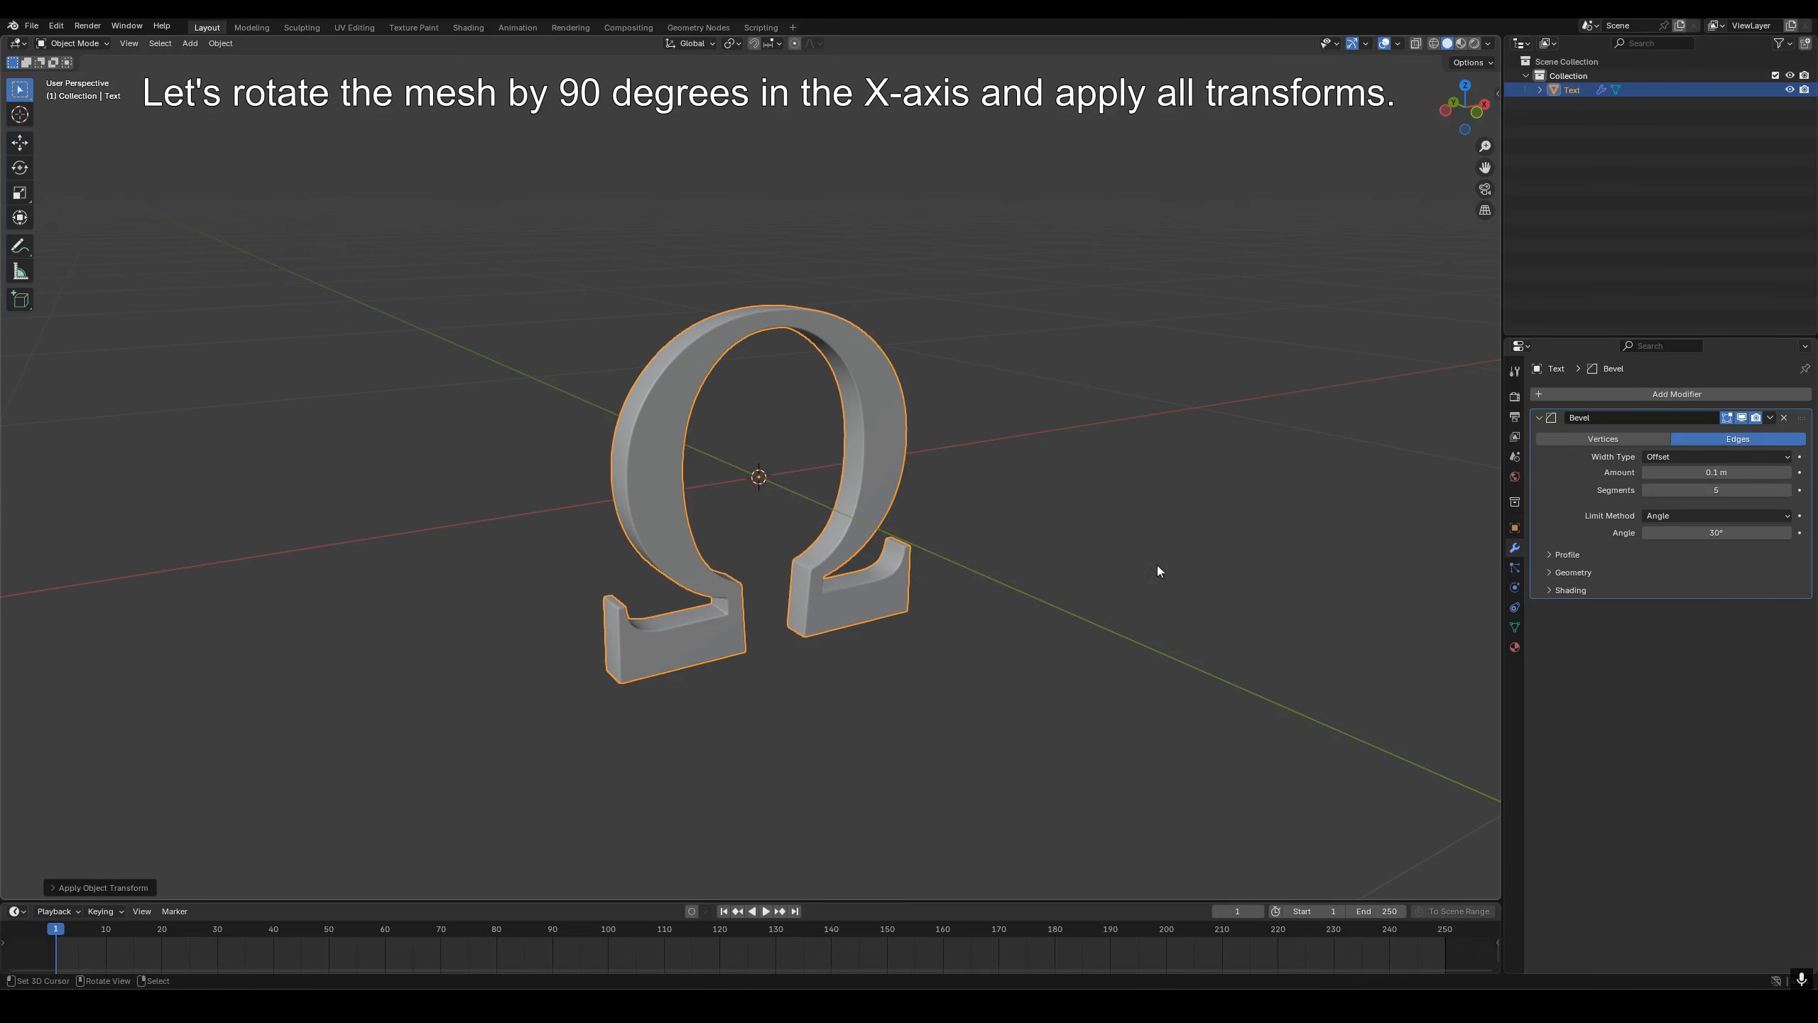
- Add an Array modifier to the omega and move it to the first place in the modifier stack
{"action": "left_click", "coordinate": [1624, 394]}
{"action": "type", "text": "arra"}
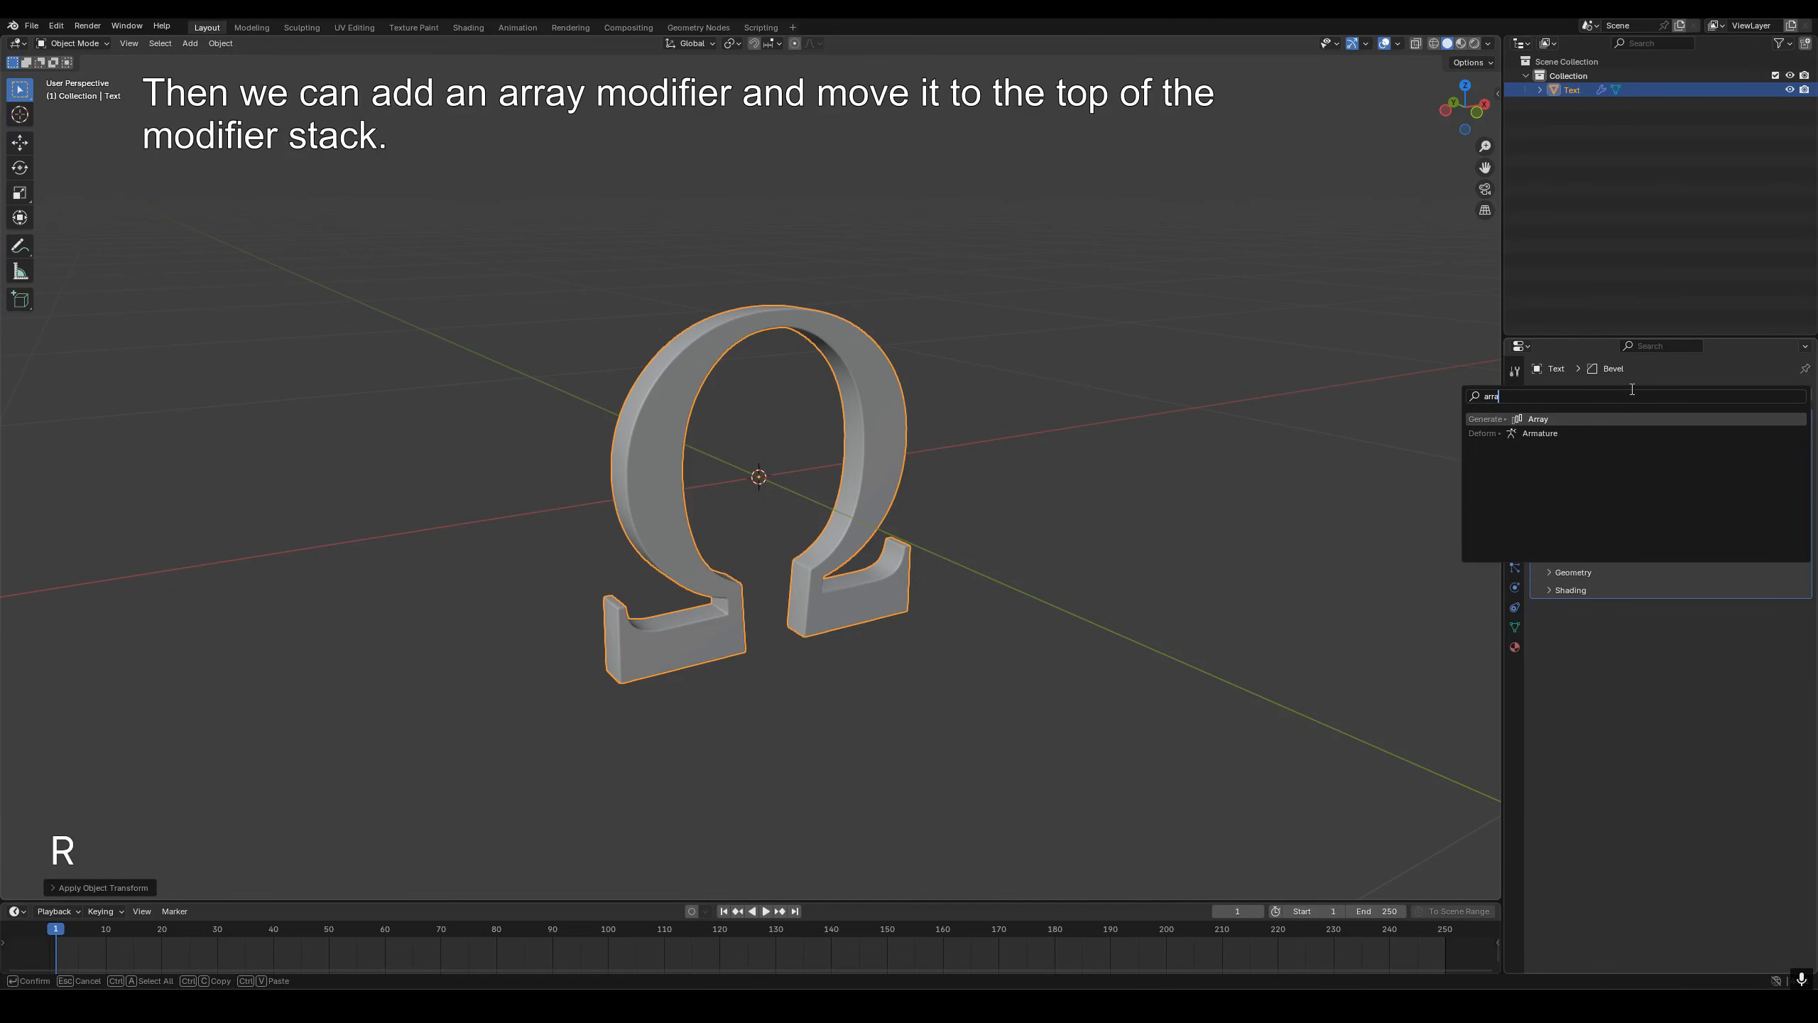
{"action": "key", "text": "Return"}
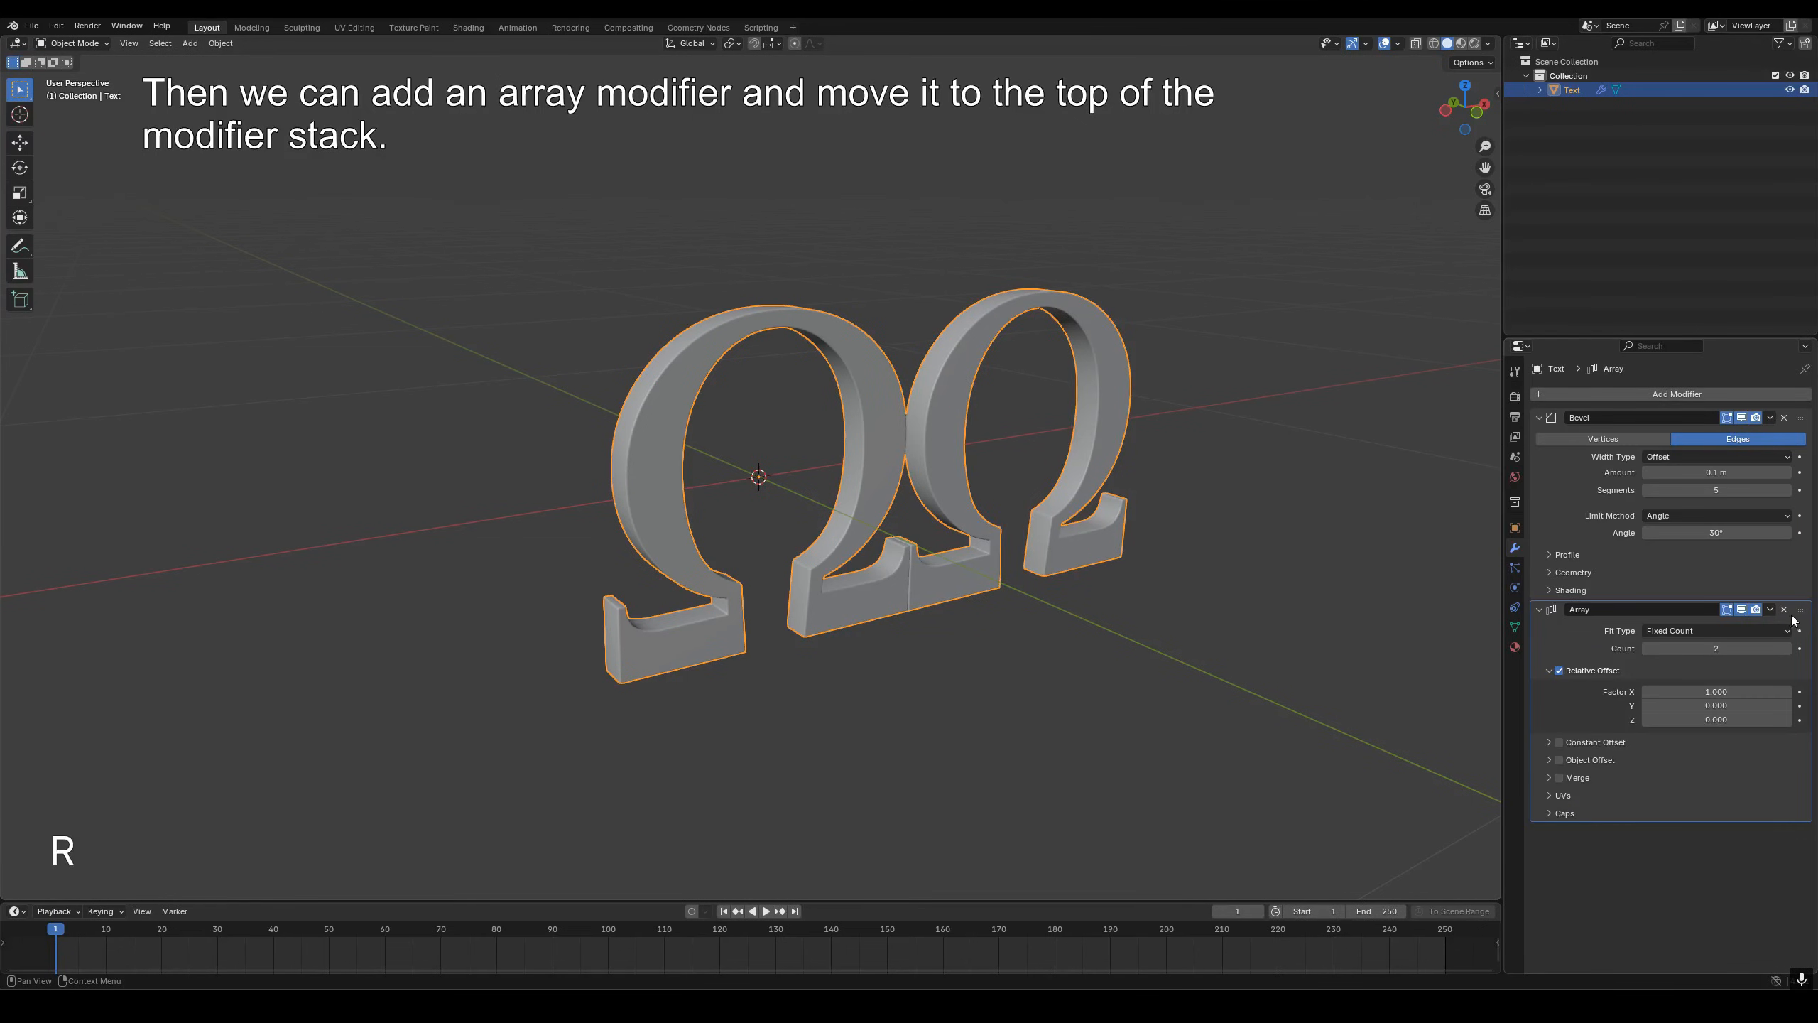
{"action": "left_click", "coordinate": [1770, 609]}
{"action": "left_click", "coordinate": [1718, 723]}
- Replace the array's relative offset with a constant offset of 0 m in X and 0.1 m in Y
{"action": "left_click", "coordinate": [1560, 479]}
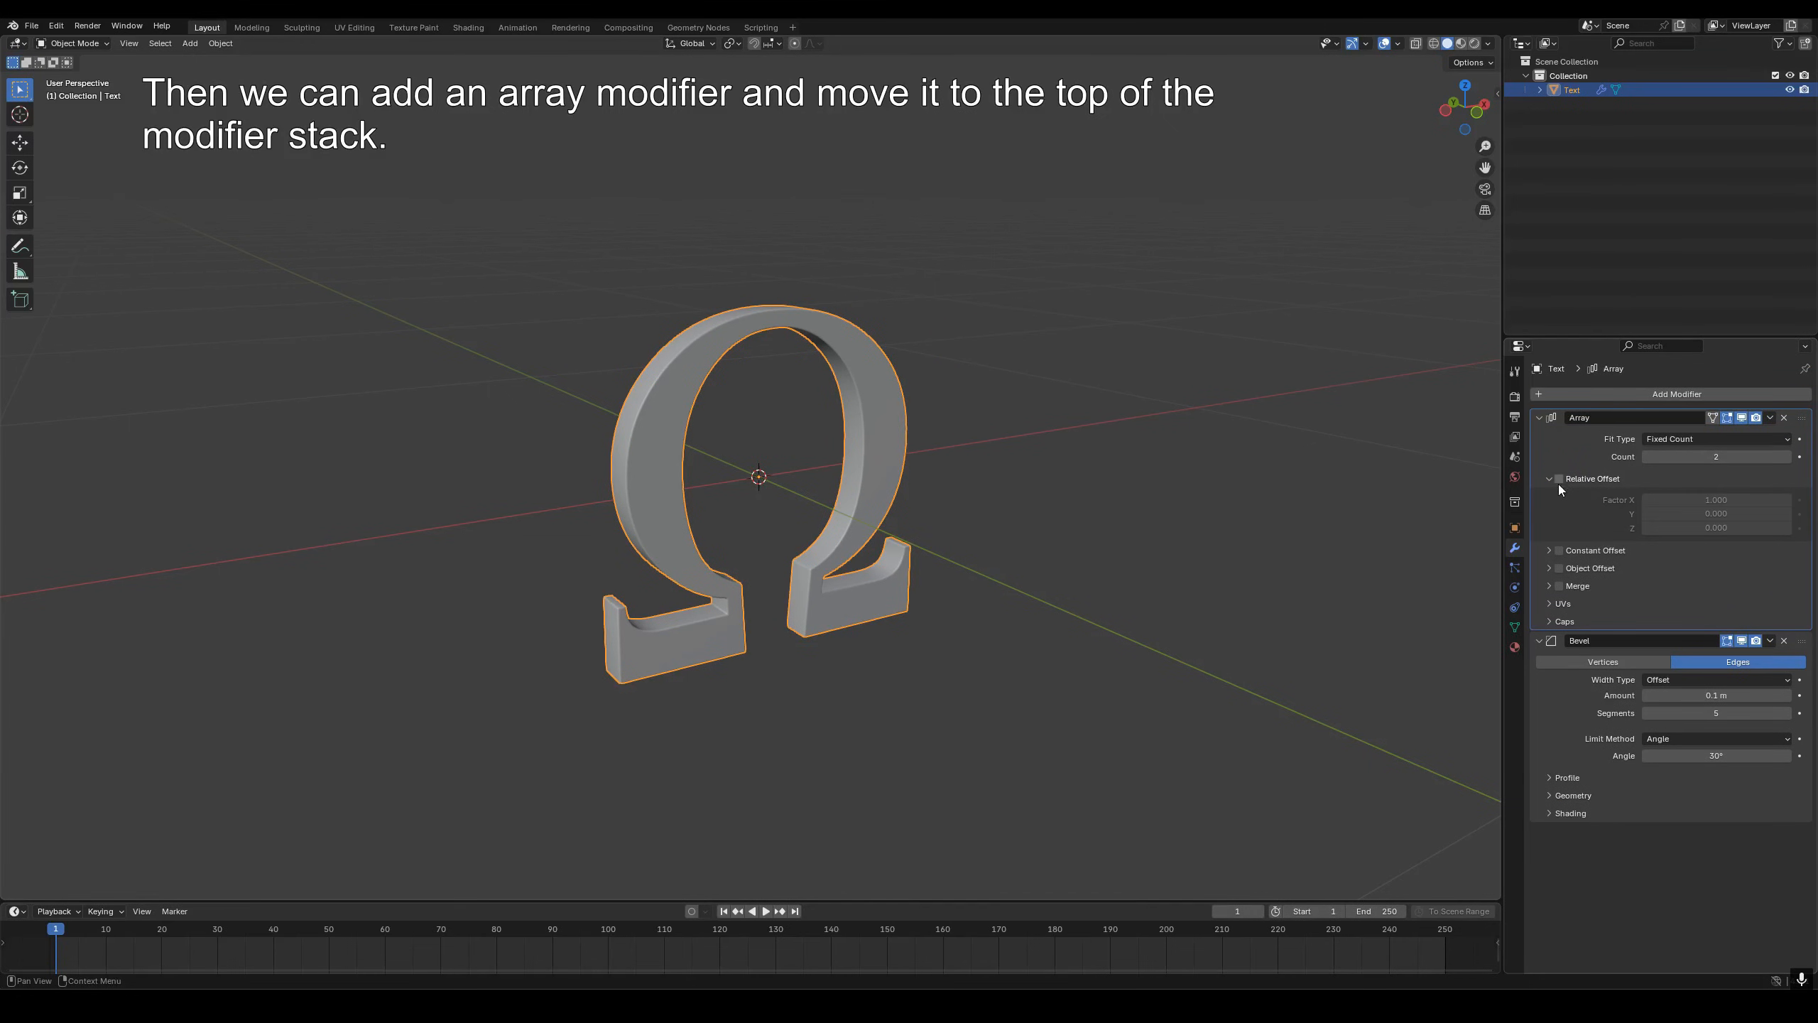
{"action": "left_click", "coordinate": [1559, 550]}
{"action": "left_click", "coordinate": [1549, 549]}
{"action": "left_click", "coordinate": [1714, 571]}
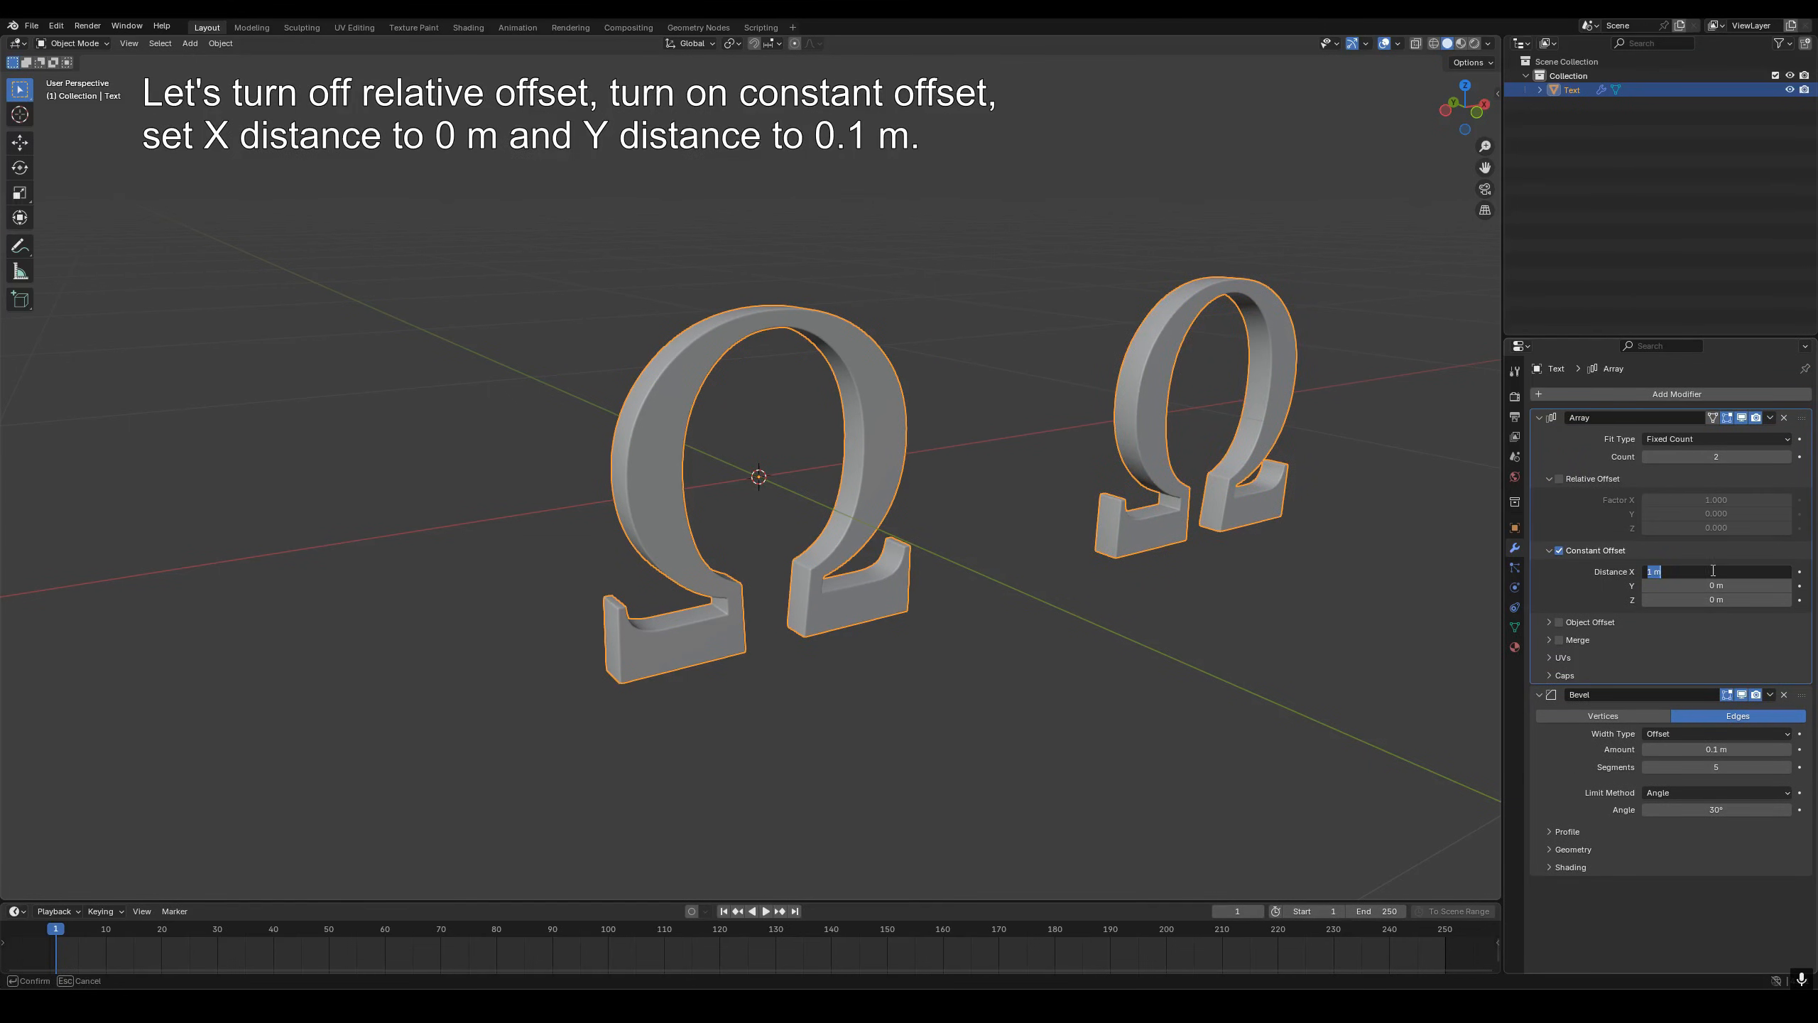
{"action": "type", "text": "0"}
{"action": "key", "text": "Return"}
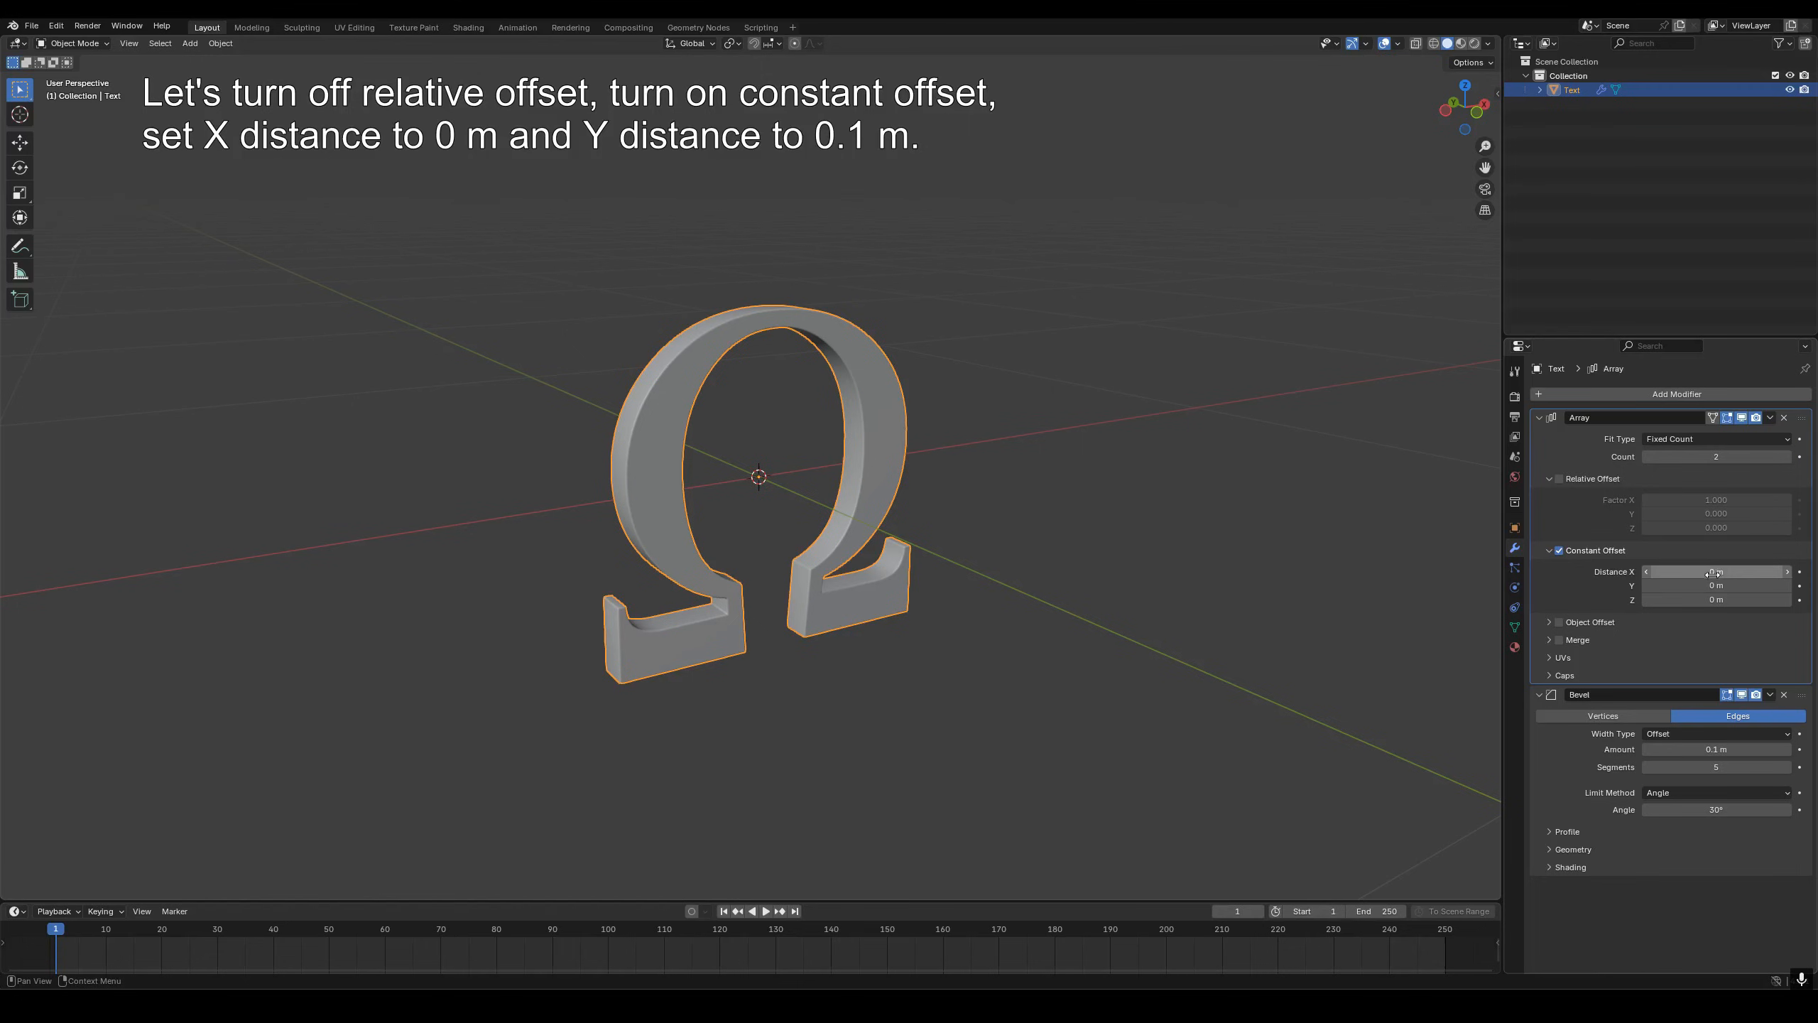
{"action": "left_click_drag", "start_coordinate": [1712, 586], "coordinate": [1719, 586]}
{"action": "left_click", "coordinate": [1711, 586]}
{"action": "type", "text": "0.1"}
{"action": "key", "text": "Return"}
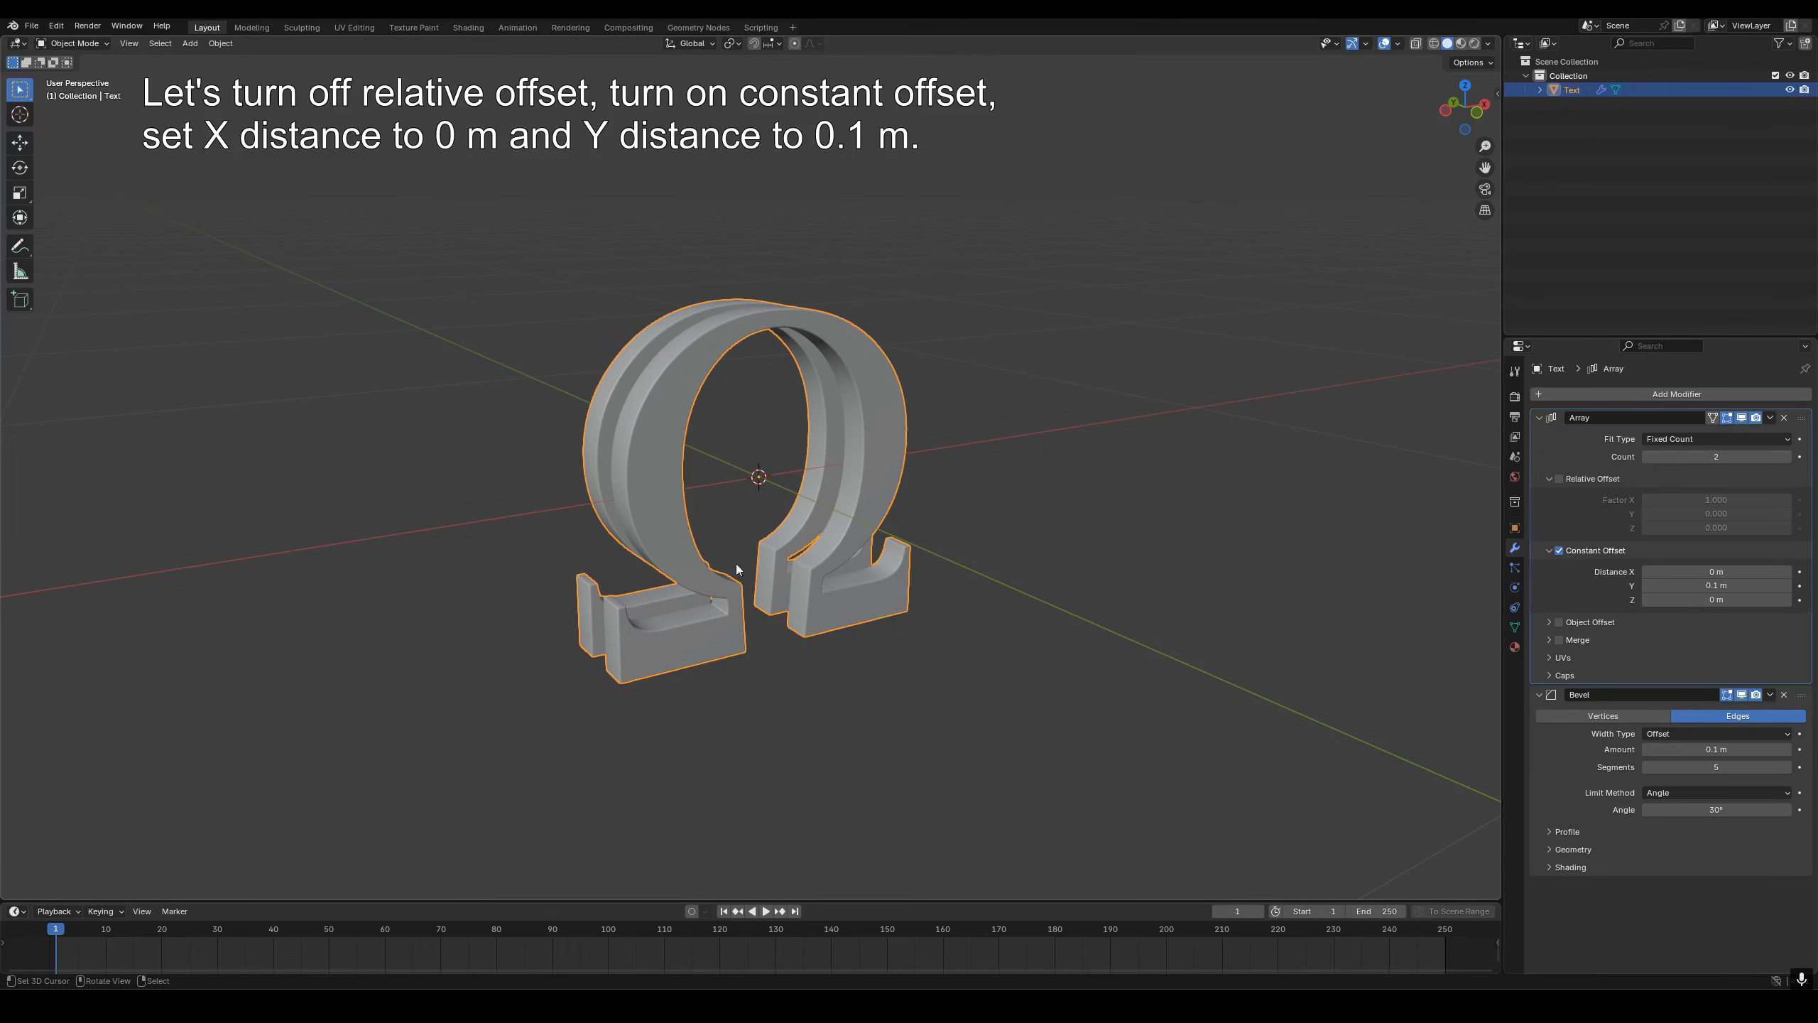
- Raise the array count to 6 and apply the Array modifier
{"action": "middle_click_drag", "start_coordinate": [737, 570], "coordinate": [963, 551]}
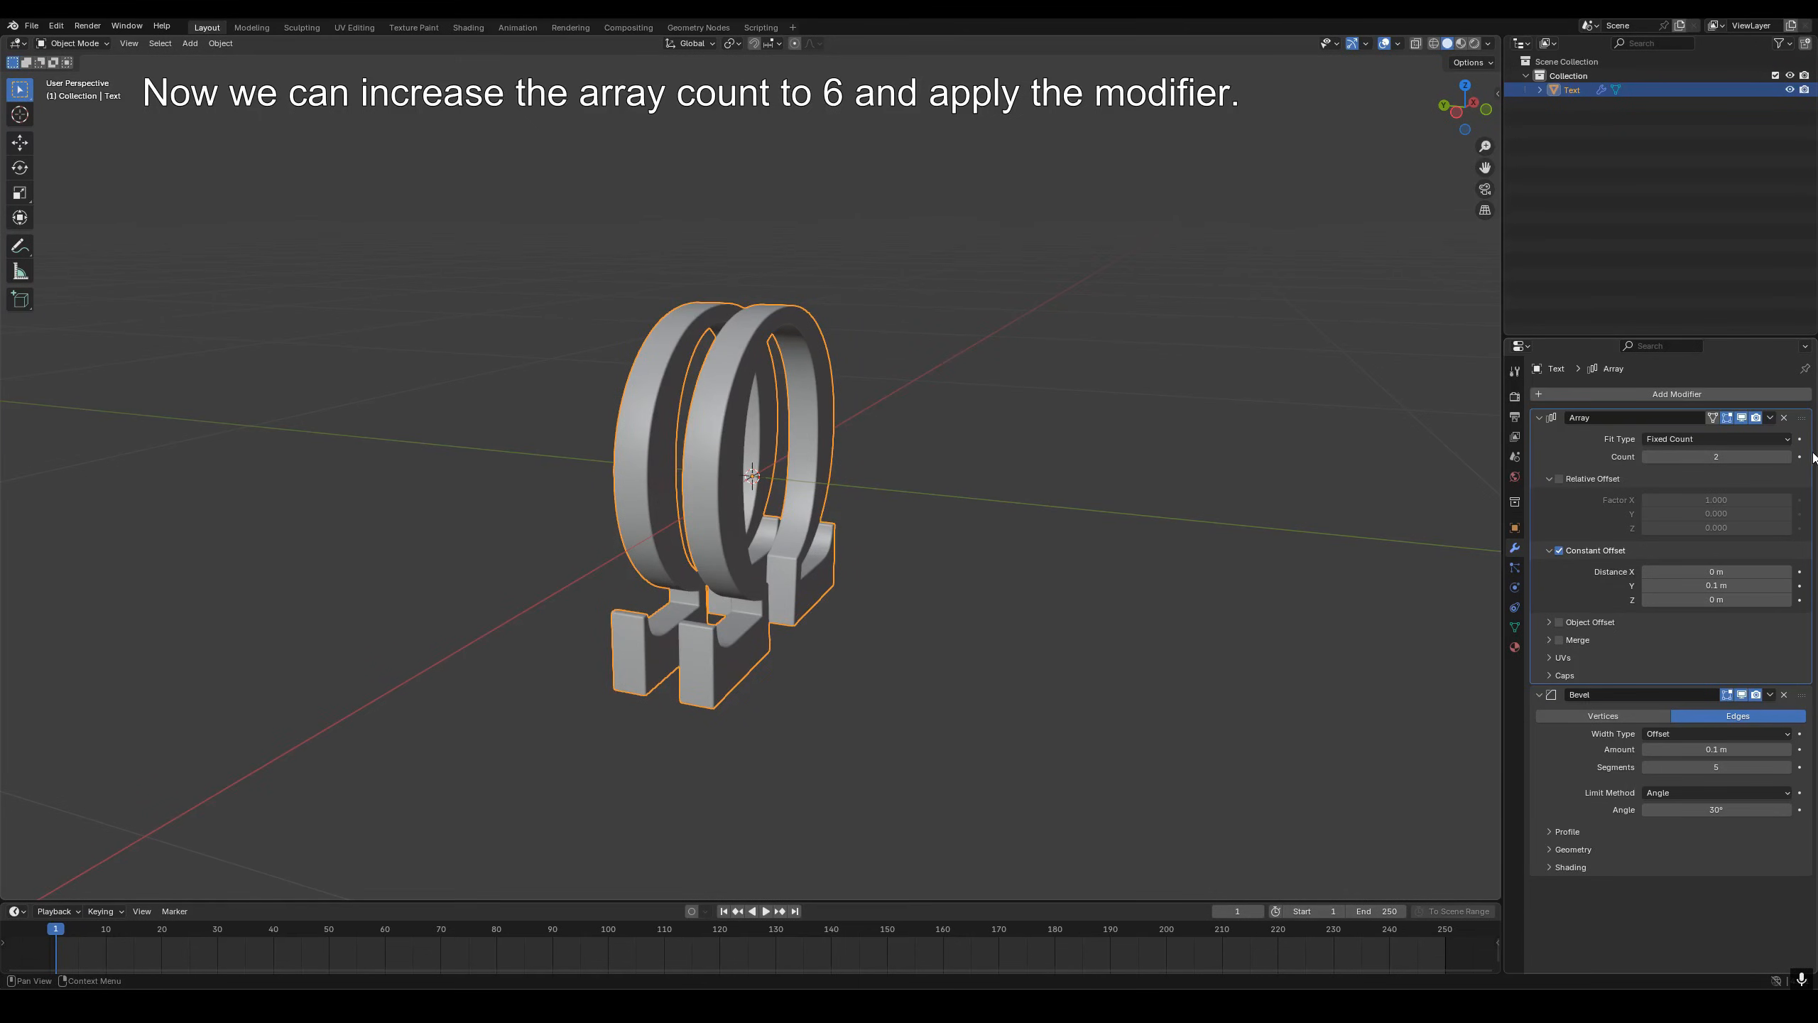
{"action": "left_click", "coordinate": [1789, 456]}
{"action": "left_click", "coordinate": [1789, 456]}
{"action": "left_click", "coordinate": [1788, 456]}
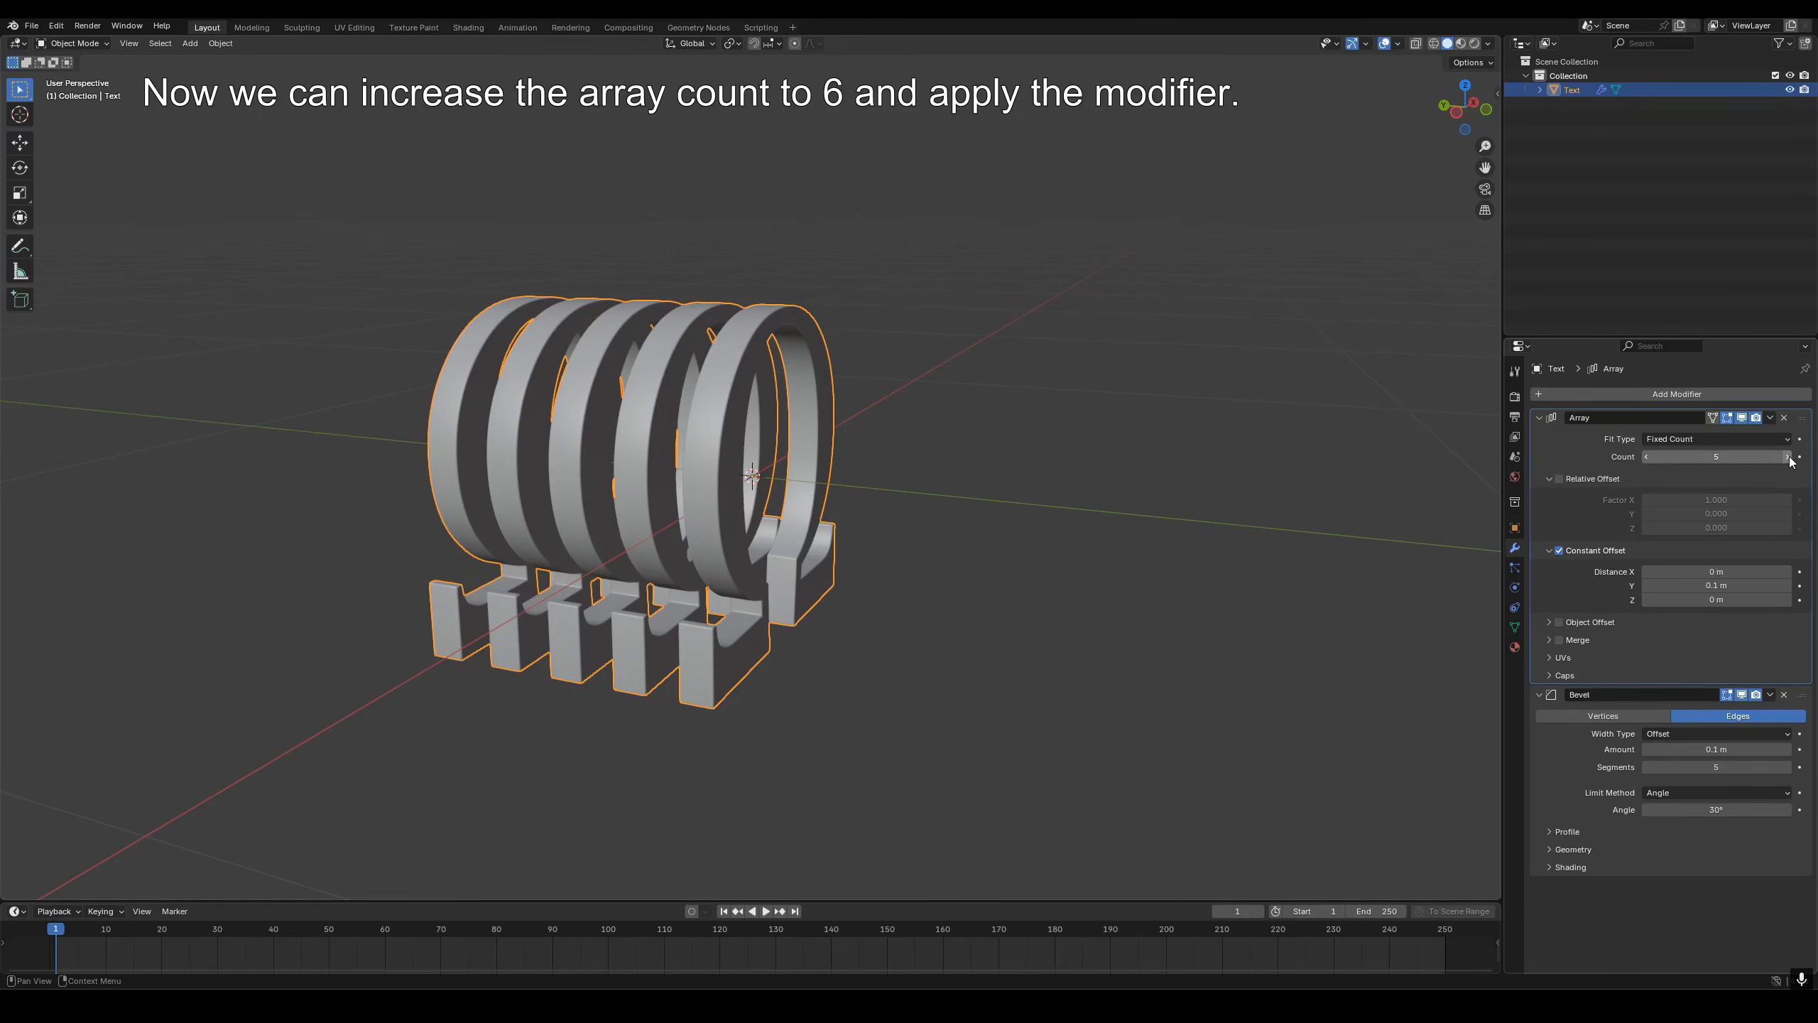
{"action": "left_click", "coordinate": [1788, 457]}
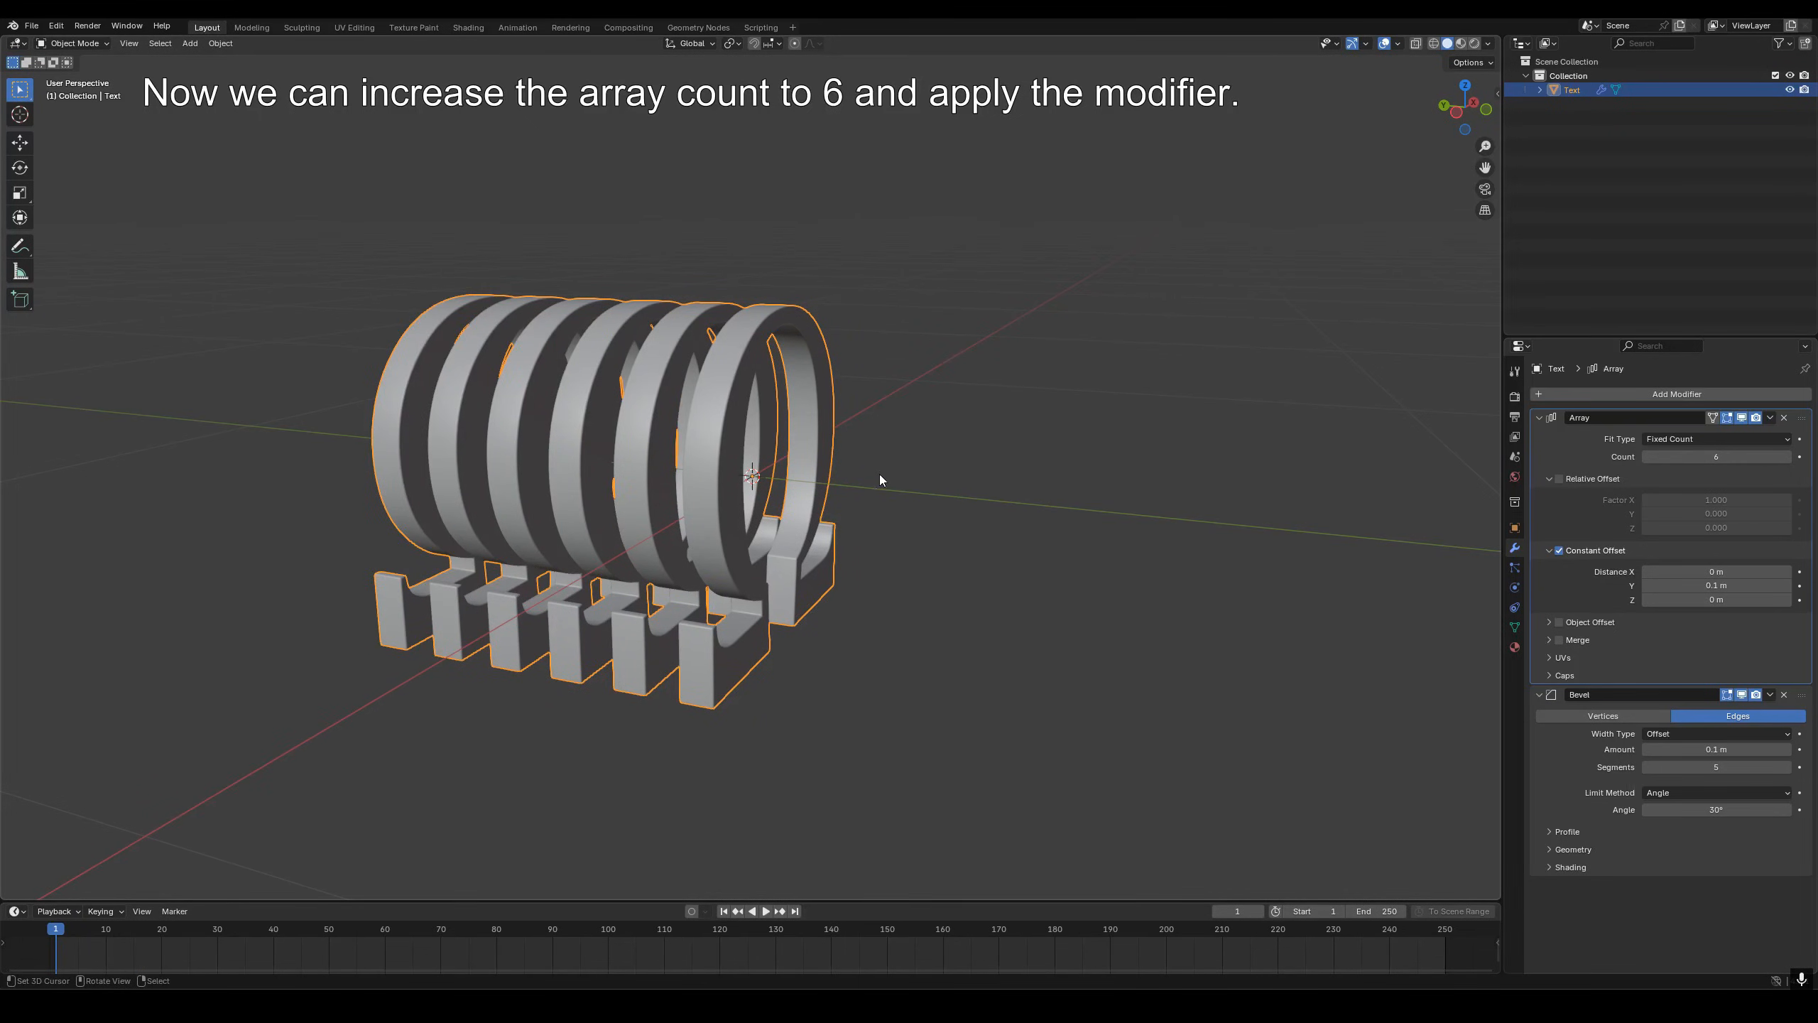
{"action": "key", "text": "alt+a"}
{"action": "middle_click_drag", "start_coordinate": [879, 475], "coordinate": [677, 463]}
{"action": "left_click", "coordinate": [677, 463]}
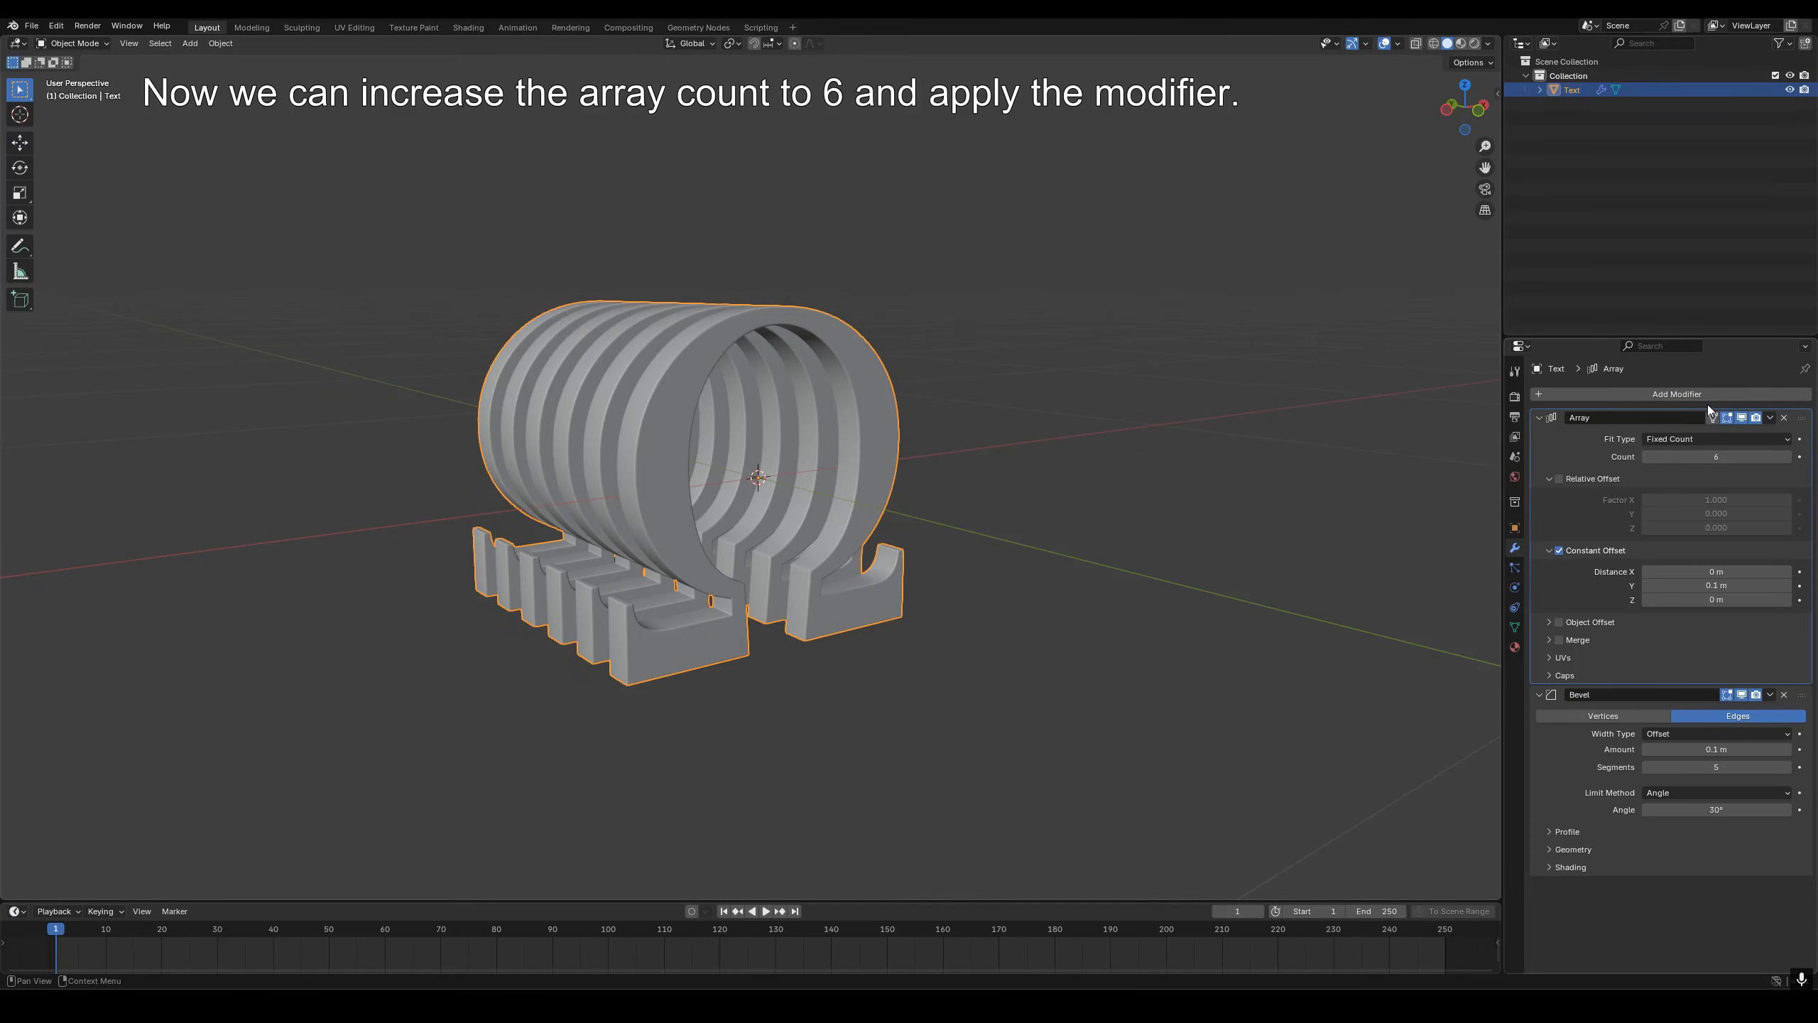
{"action": "left_click", "coordinate": [1770, 417]}
{"action": "left_click", "coordinate": [1730, 433]}
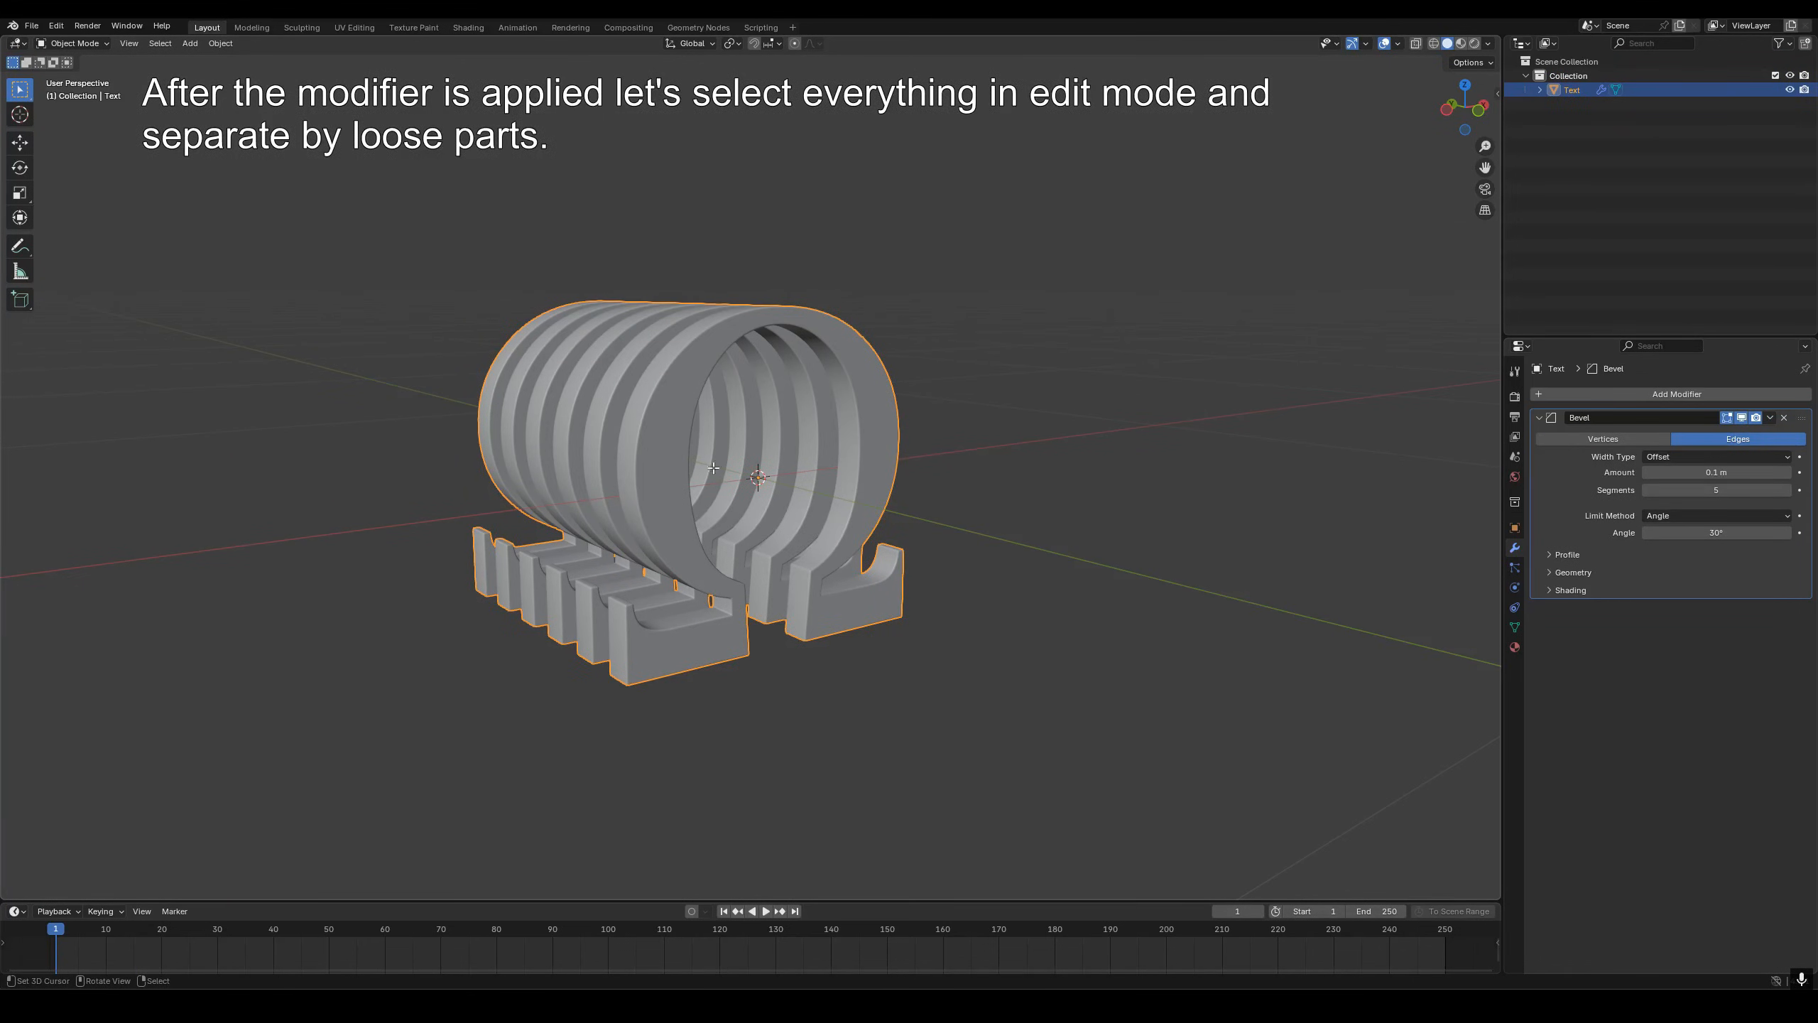
- Separate the whole arrayed mesh by loose parts and hide every omega except the front one
{"action": "key", "text": "Tab"}
{"action": "key", "text": "3"}
{"action": "key", "text": "a"}
{"action": "key", "text": "F3"}
{"action": "type", "text": "sepa"}
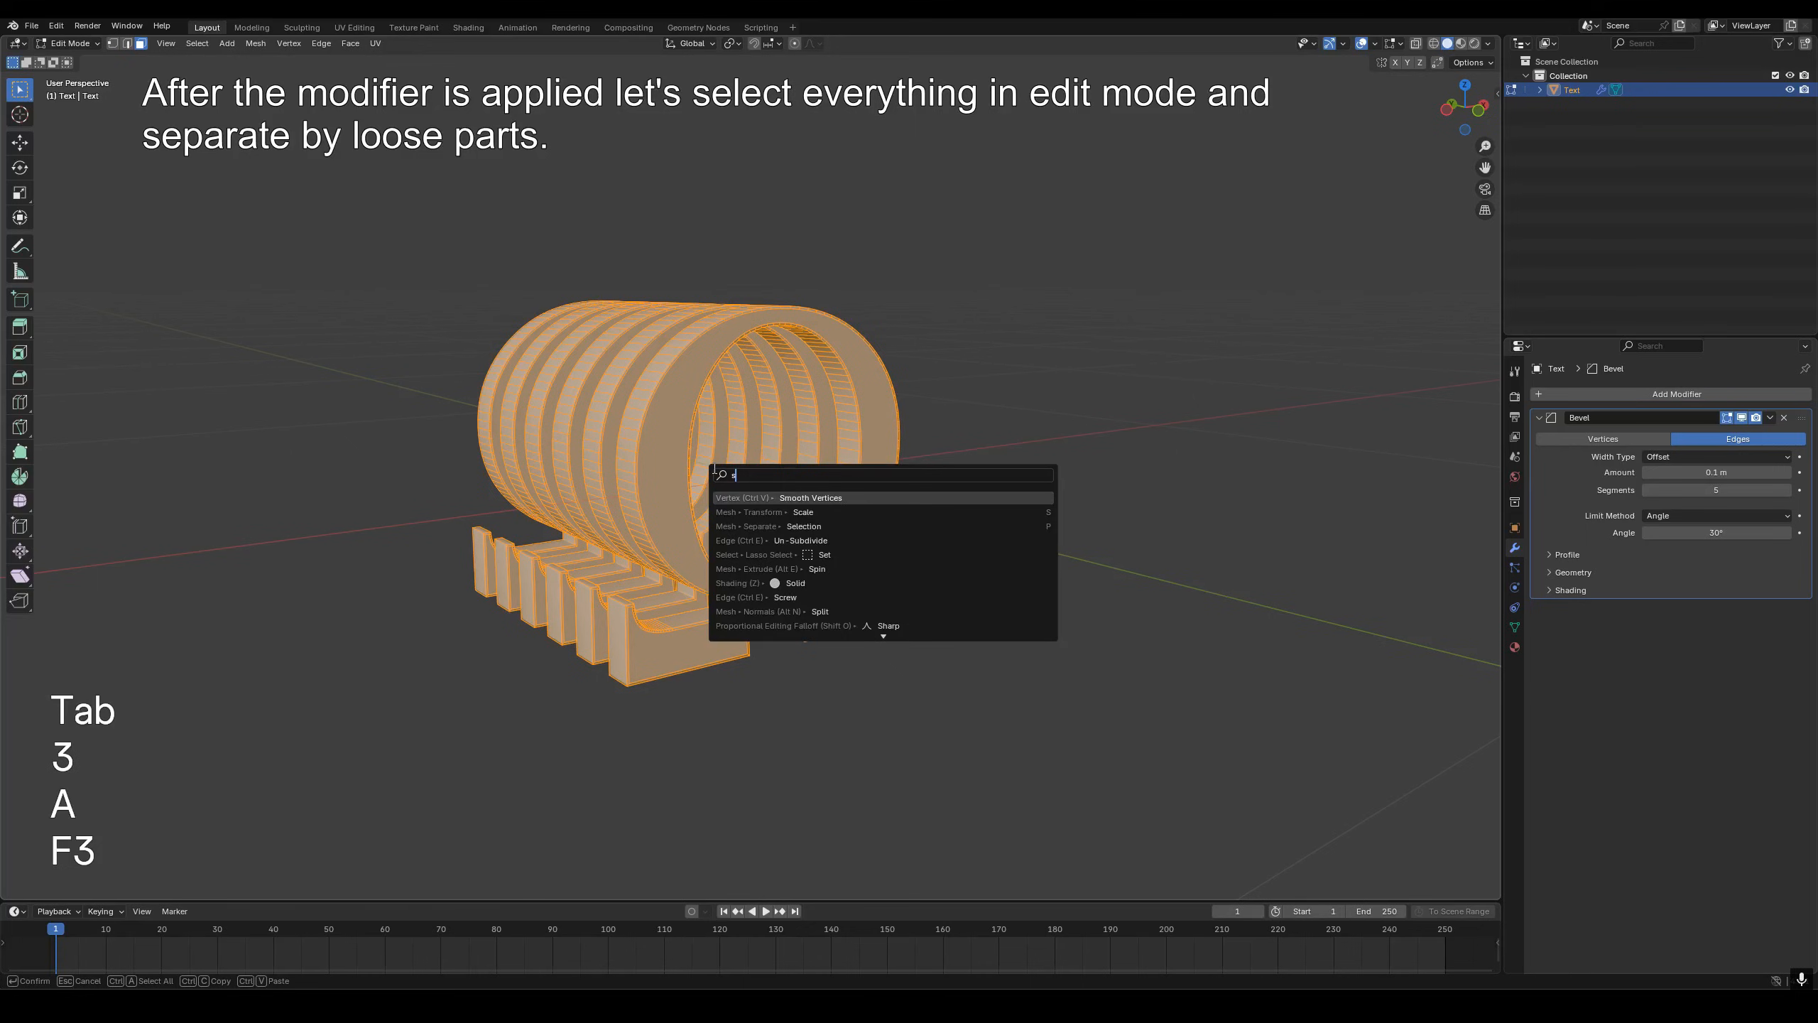
{"action": "key", "text": "Down"}
{"action": "key", "text": "Down"}
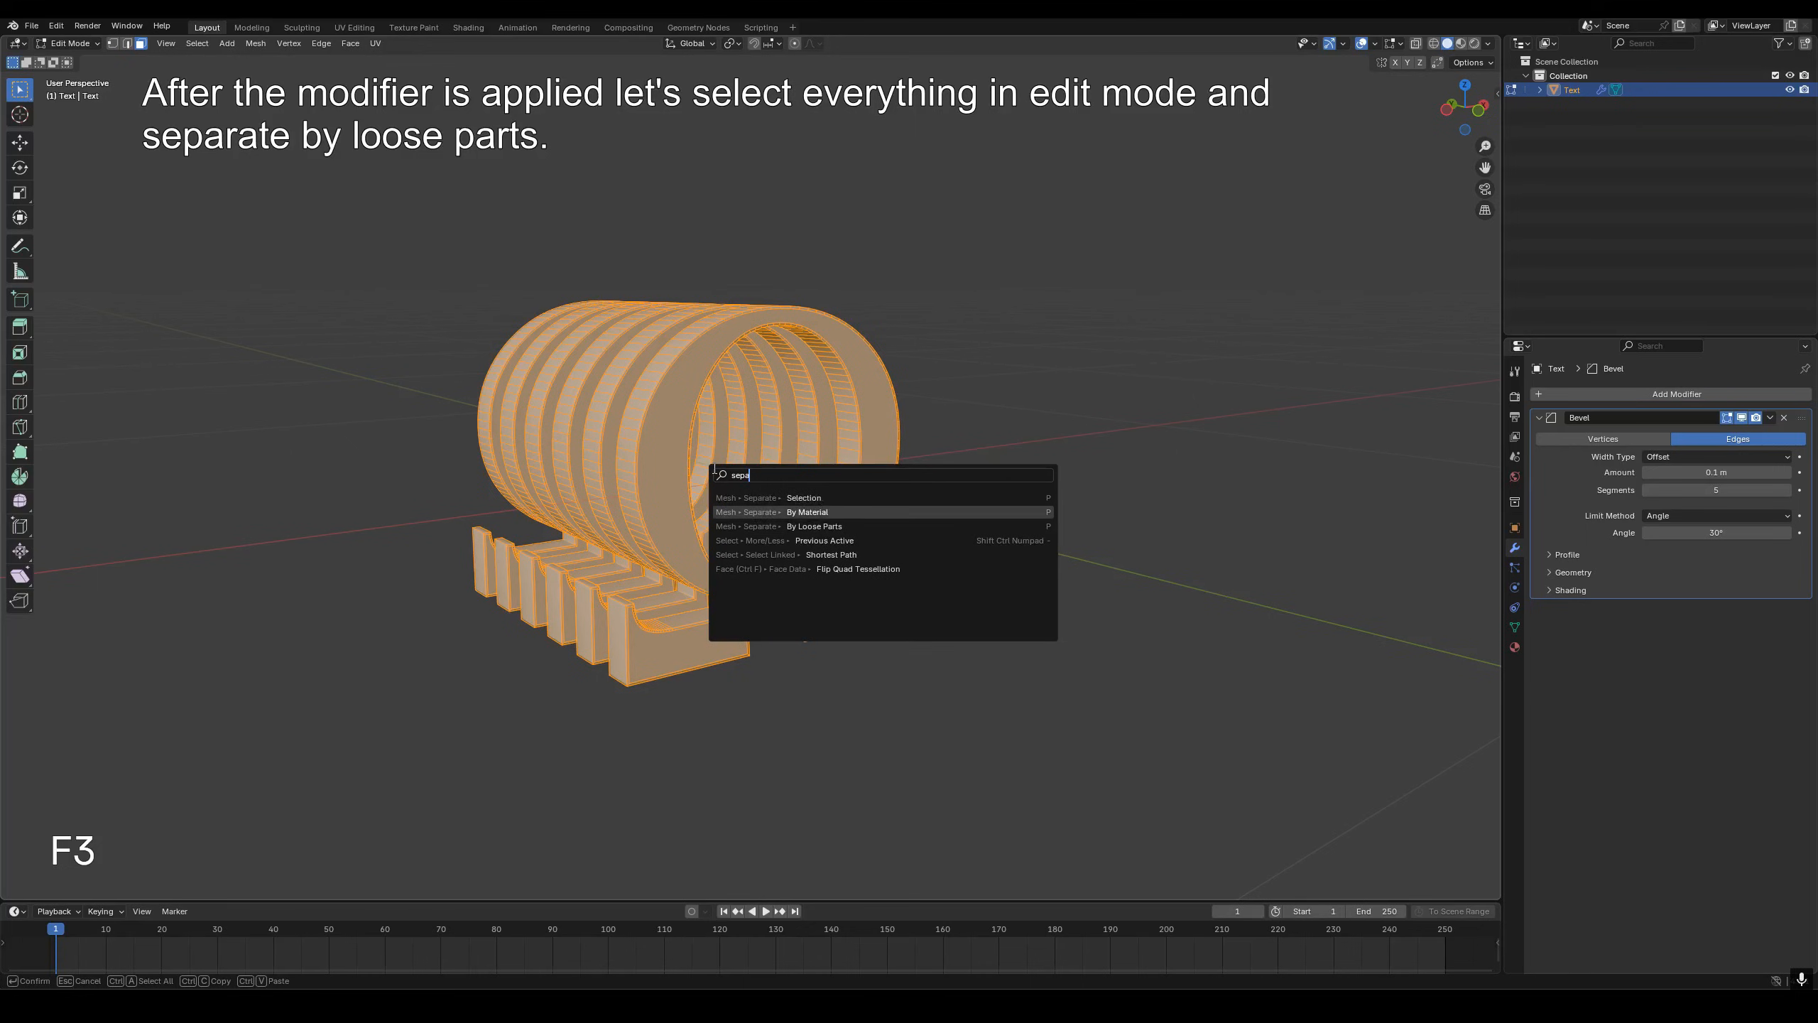
{"action": "key", "text": "Return"}
{"action": "key", "text": "Tab"}
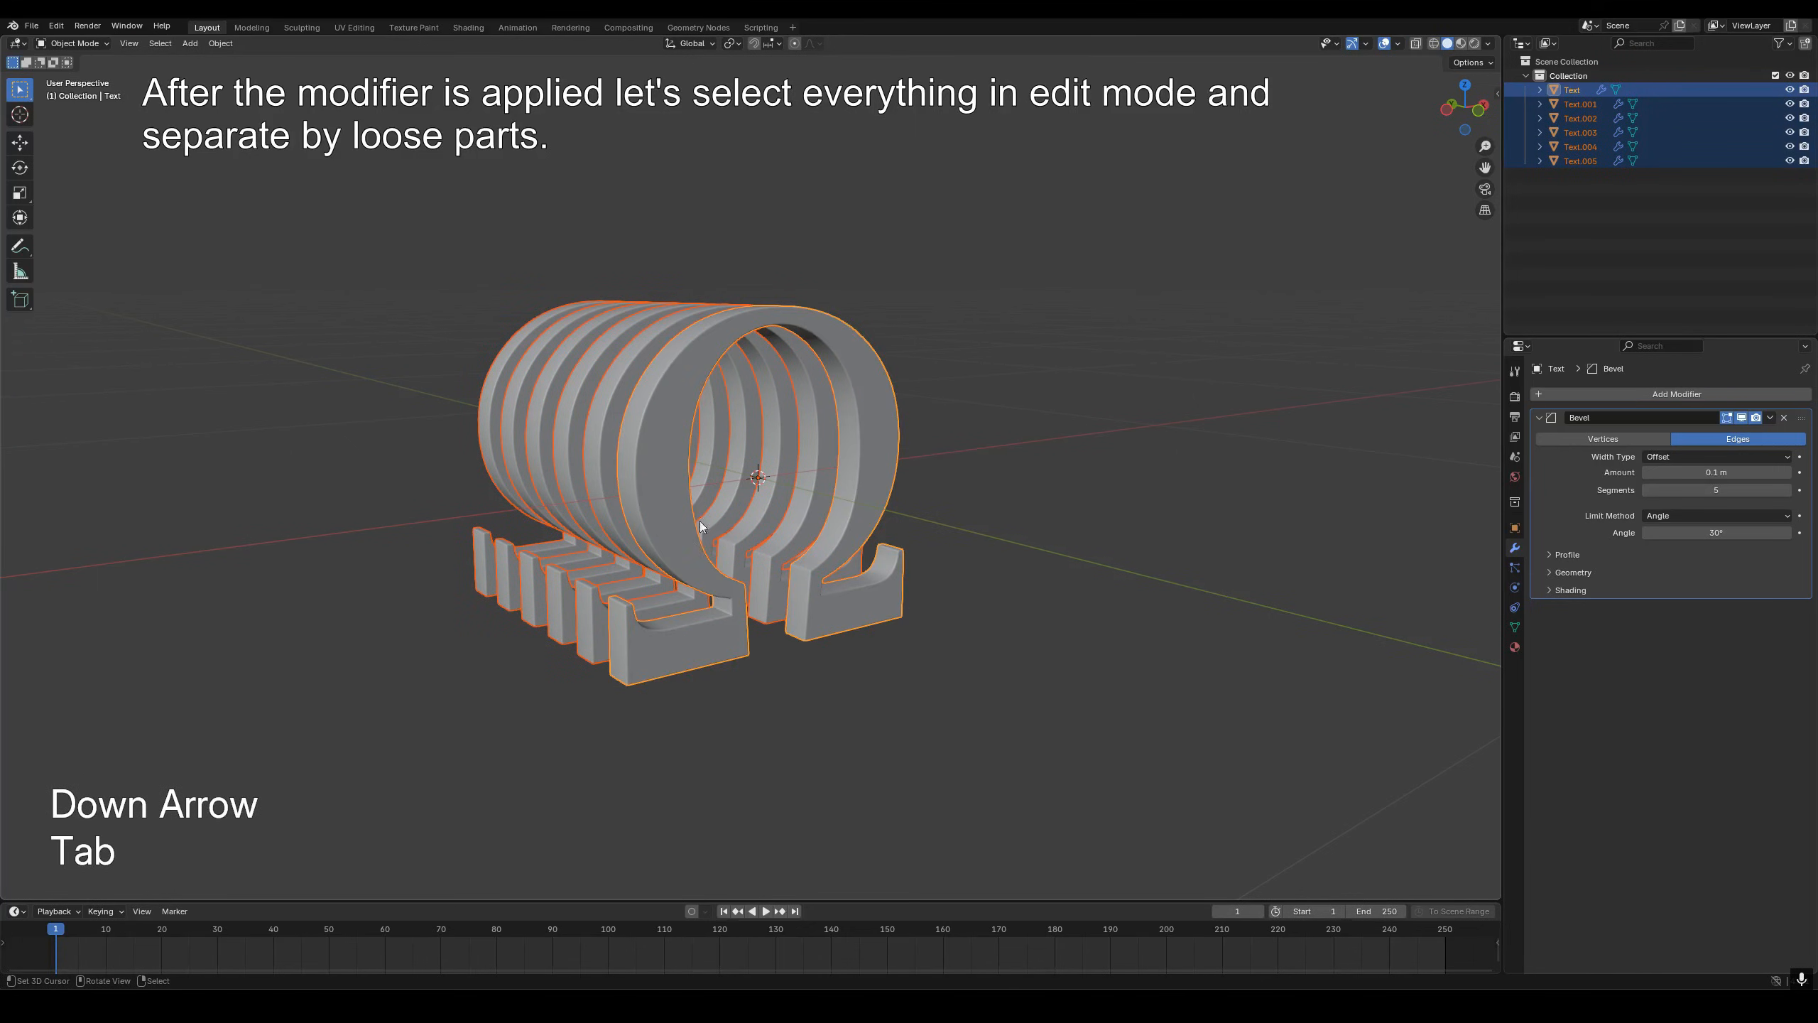
{"action": "left_click", "coordinate": [728, 622]}
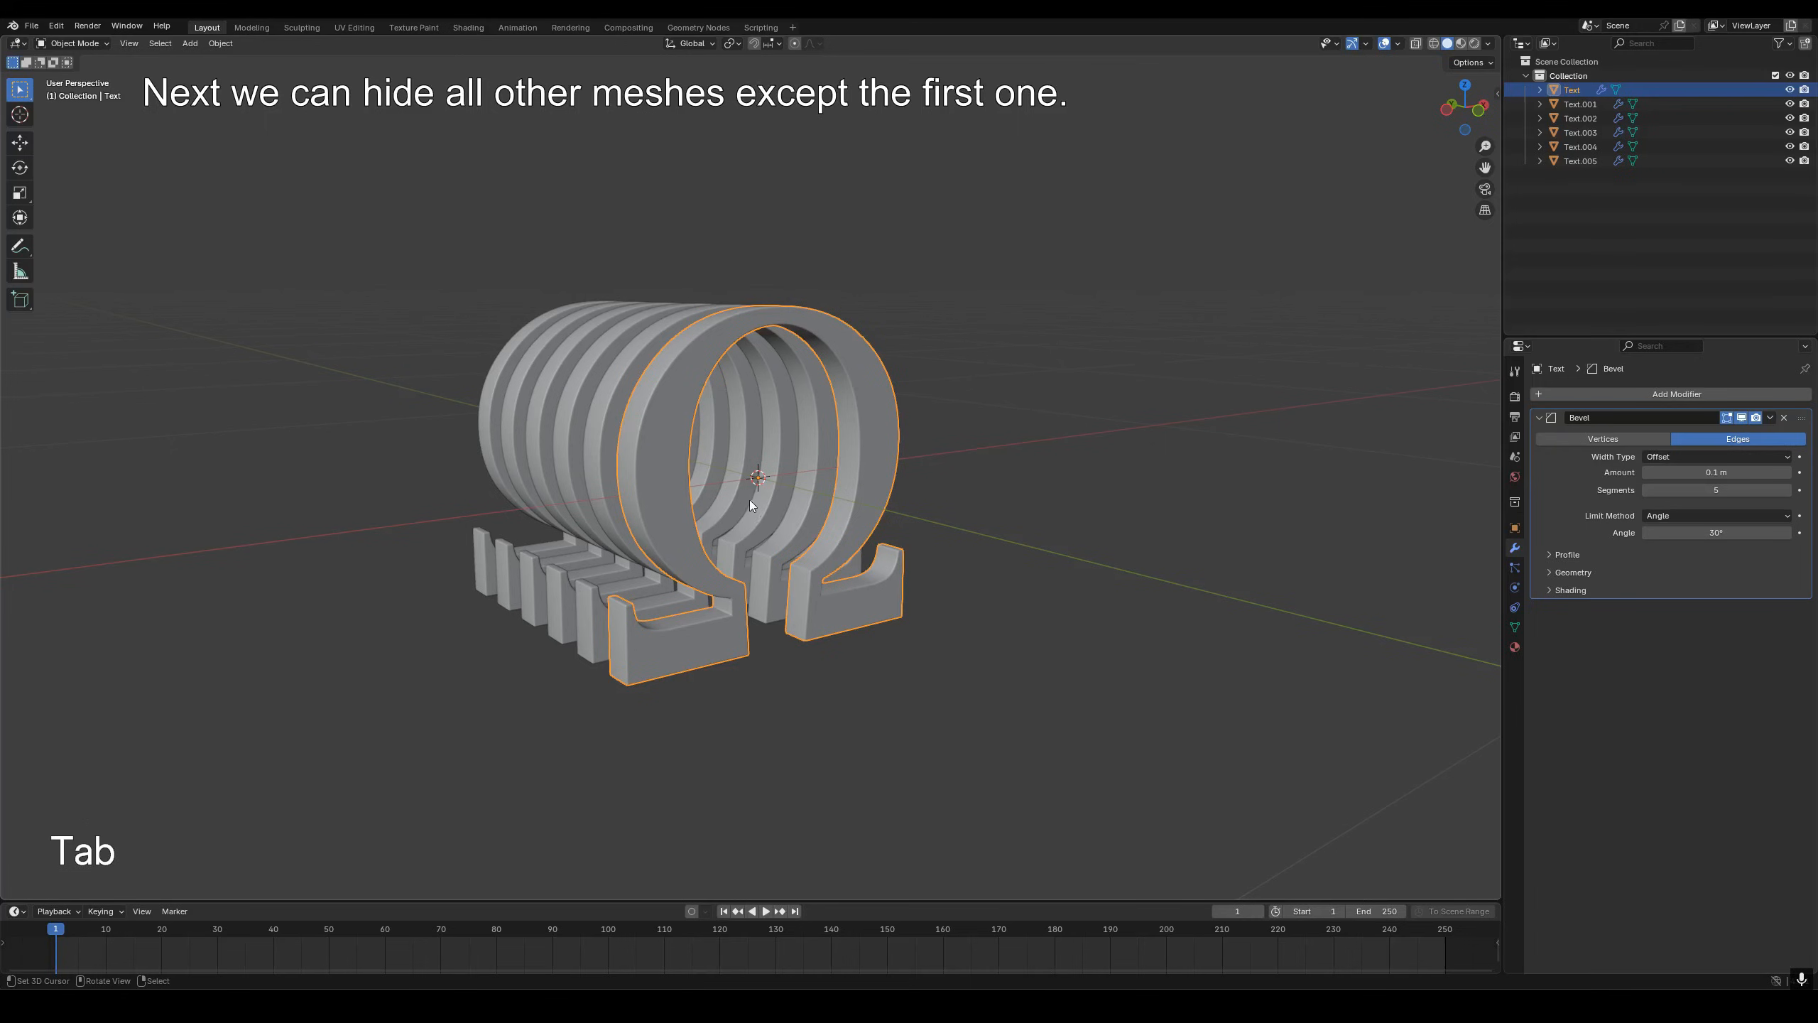
{"action": "key", "text": "shift+h"}
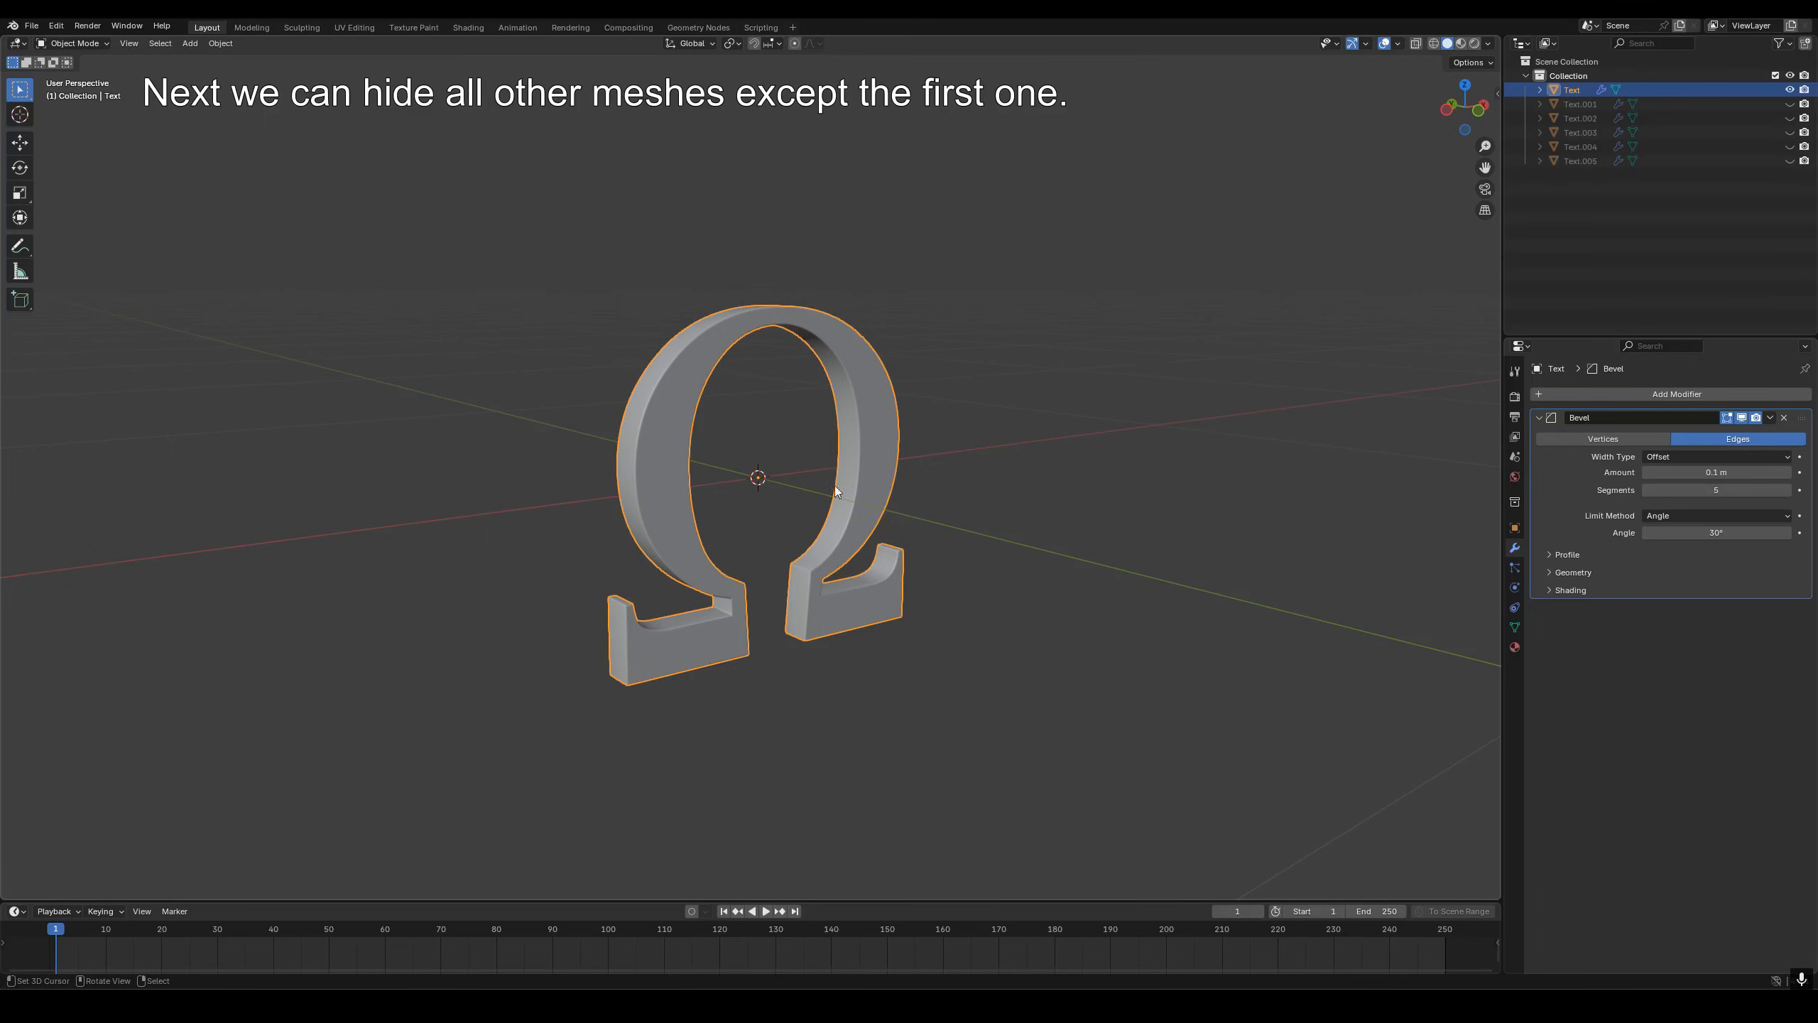
- Set the scene's frame rate to 60 fps and its end frame to 160
{"action": "left_click", "coordinate": [1515, 416]}
{"action": "left_click", "coordinate": [1690, 524]}
{"action": "left_click", "coordinate": [1688, 679]}
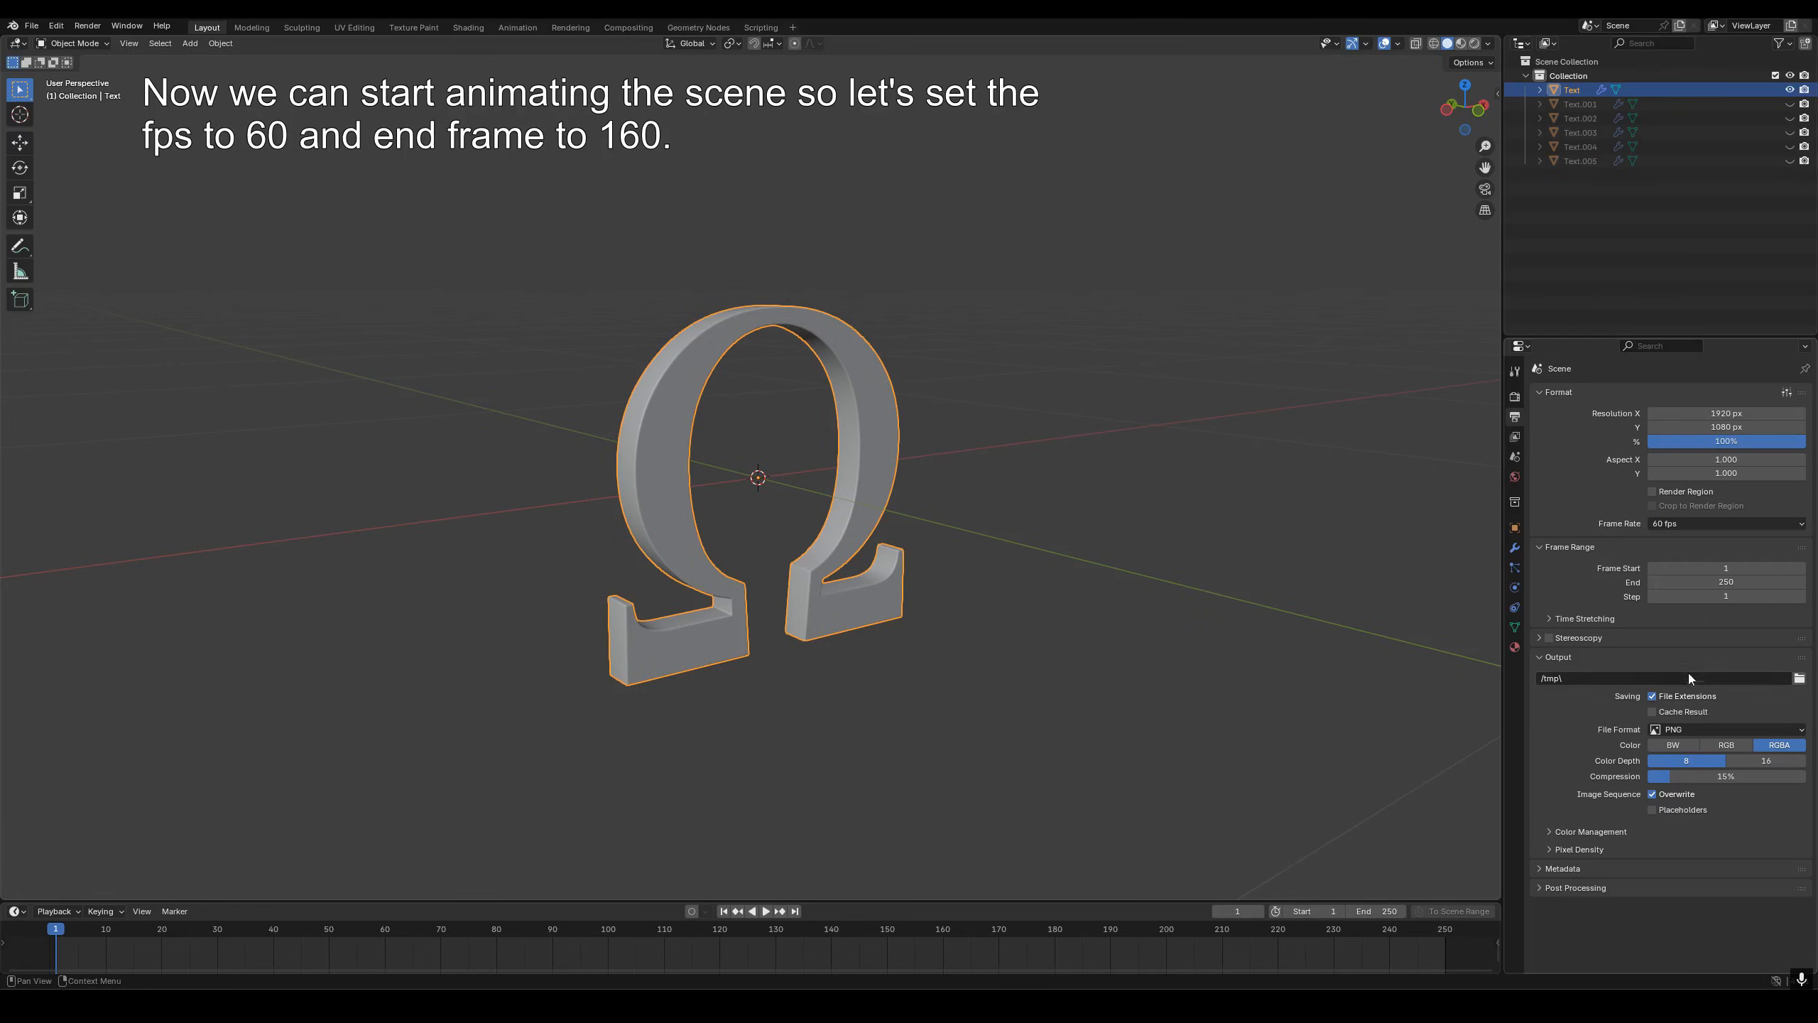
{"action": "left_click", "coordinate": [1724, 581]}
{"action": "type", "text": "160"}
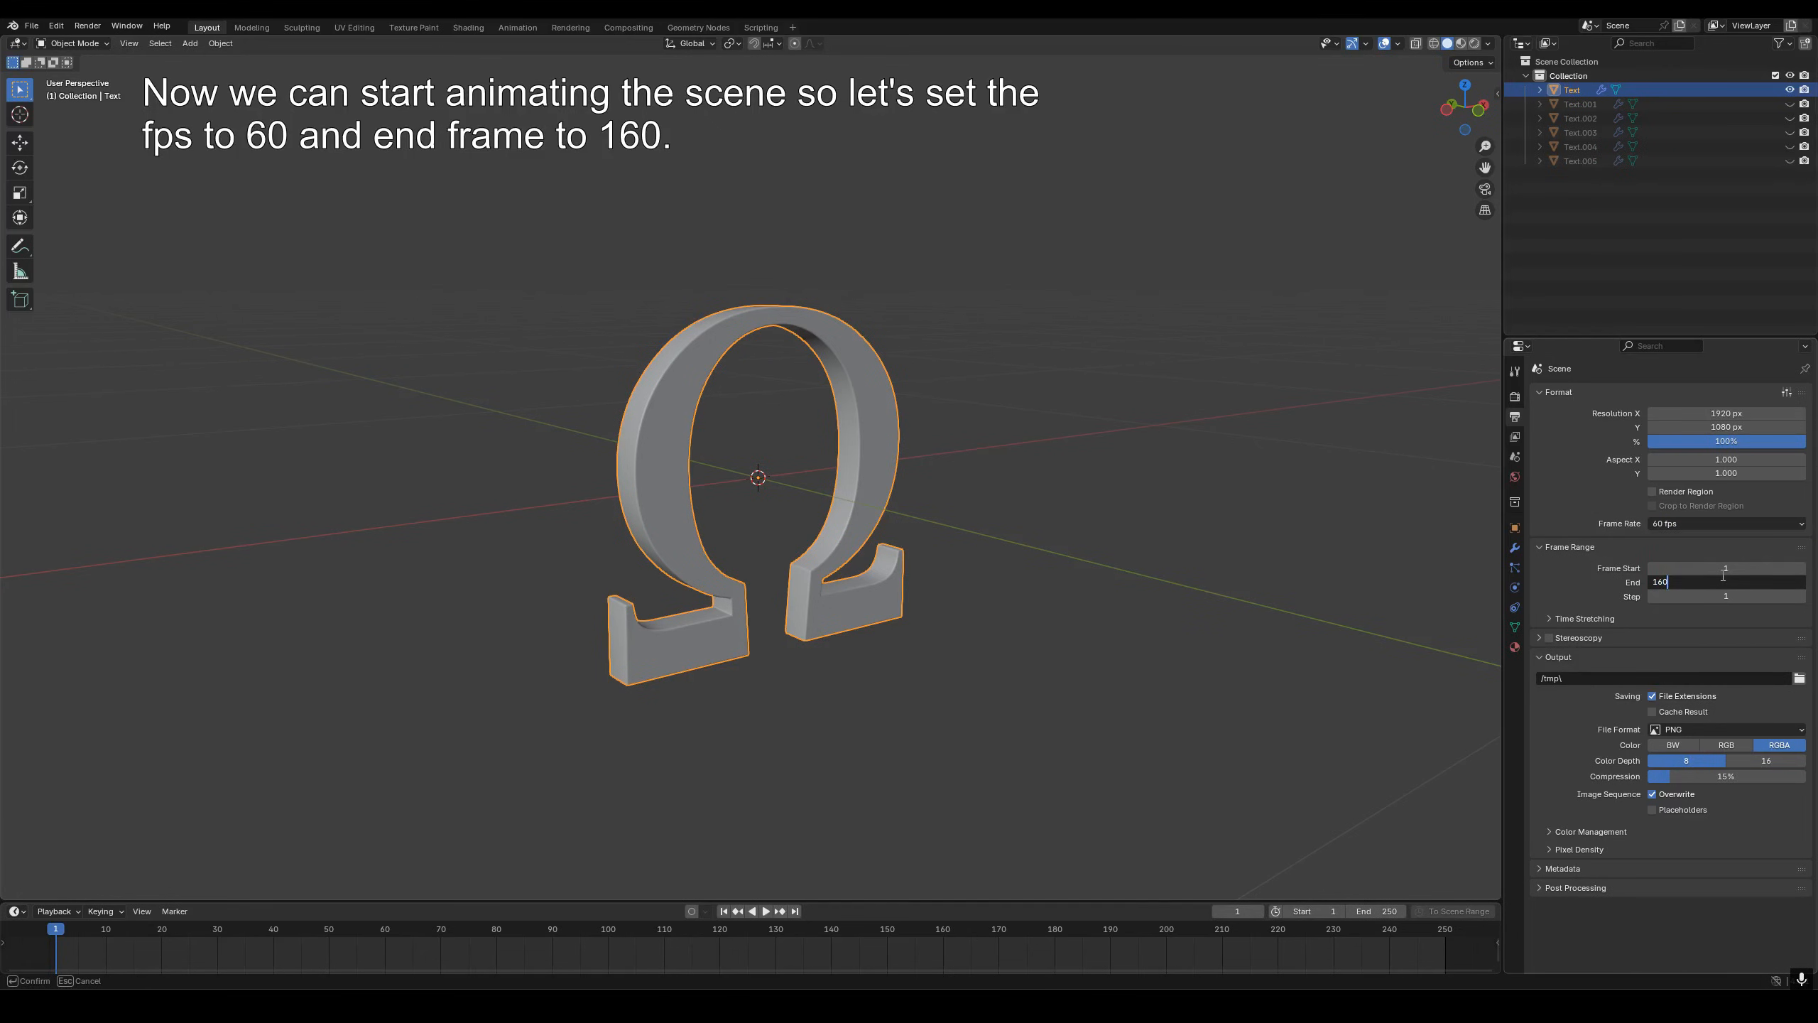
{"action": "key", "text": "Return"}
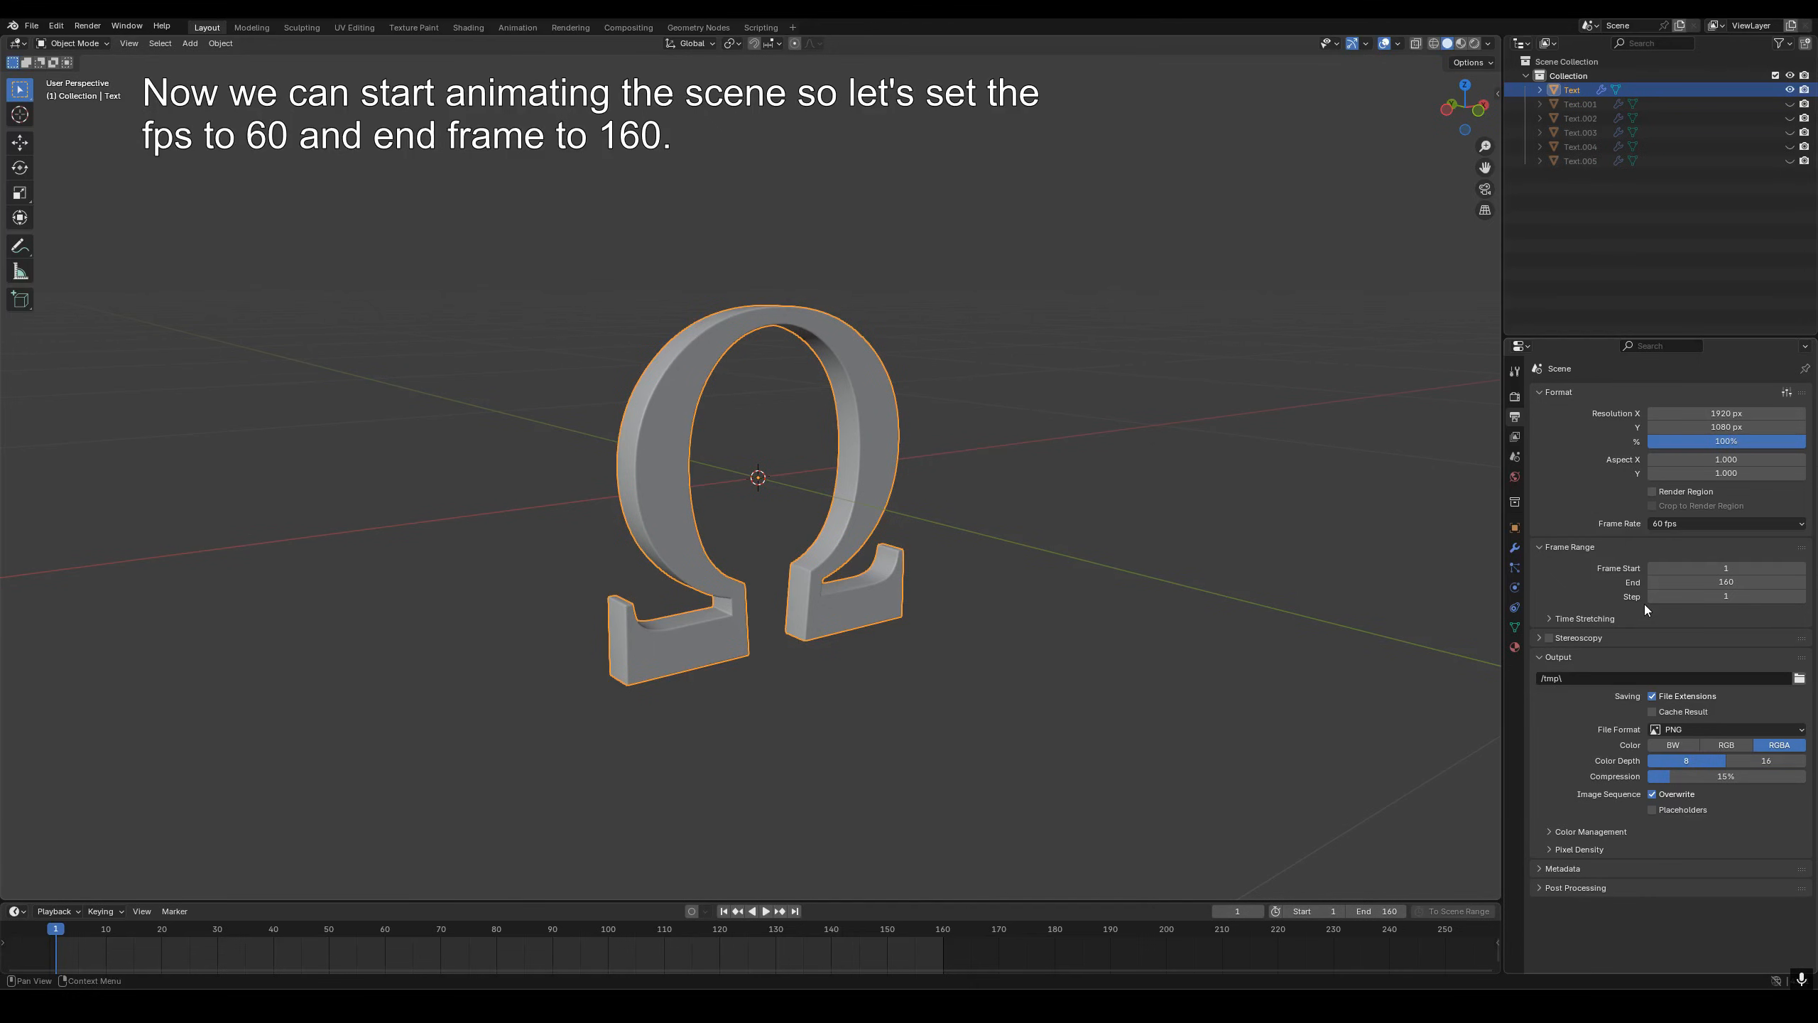
- Keyframe the front omega's Z location at 0 m on frame 1 and at 0.1 m on frame 25
{"action": "left_click", "coordinate": [1515, 527]}
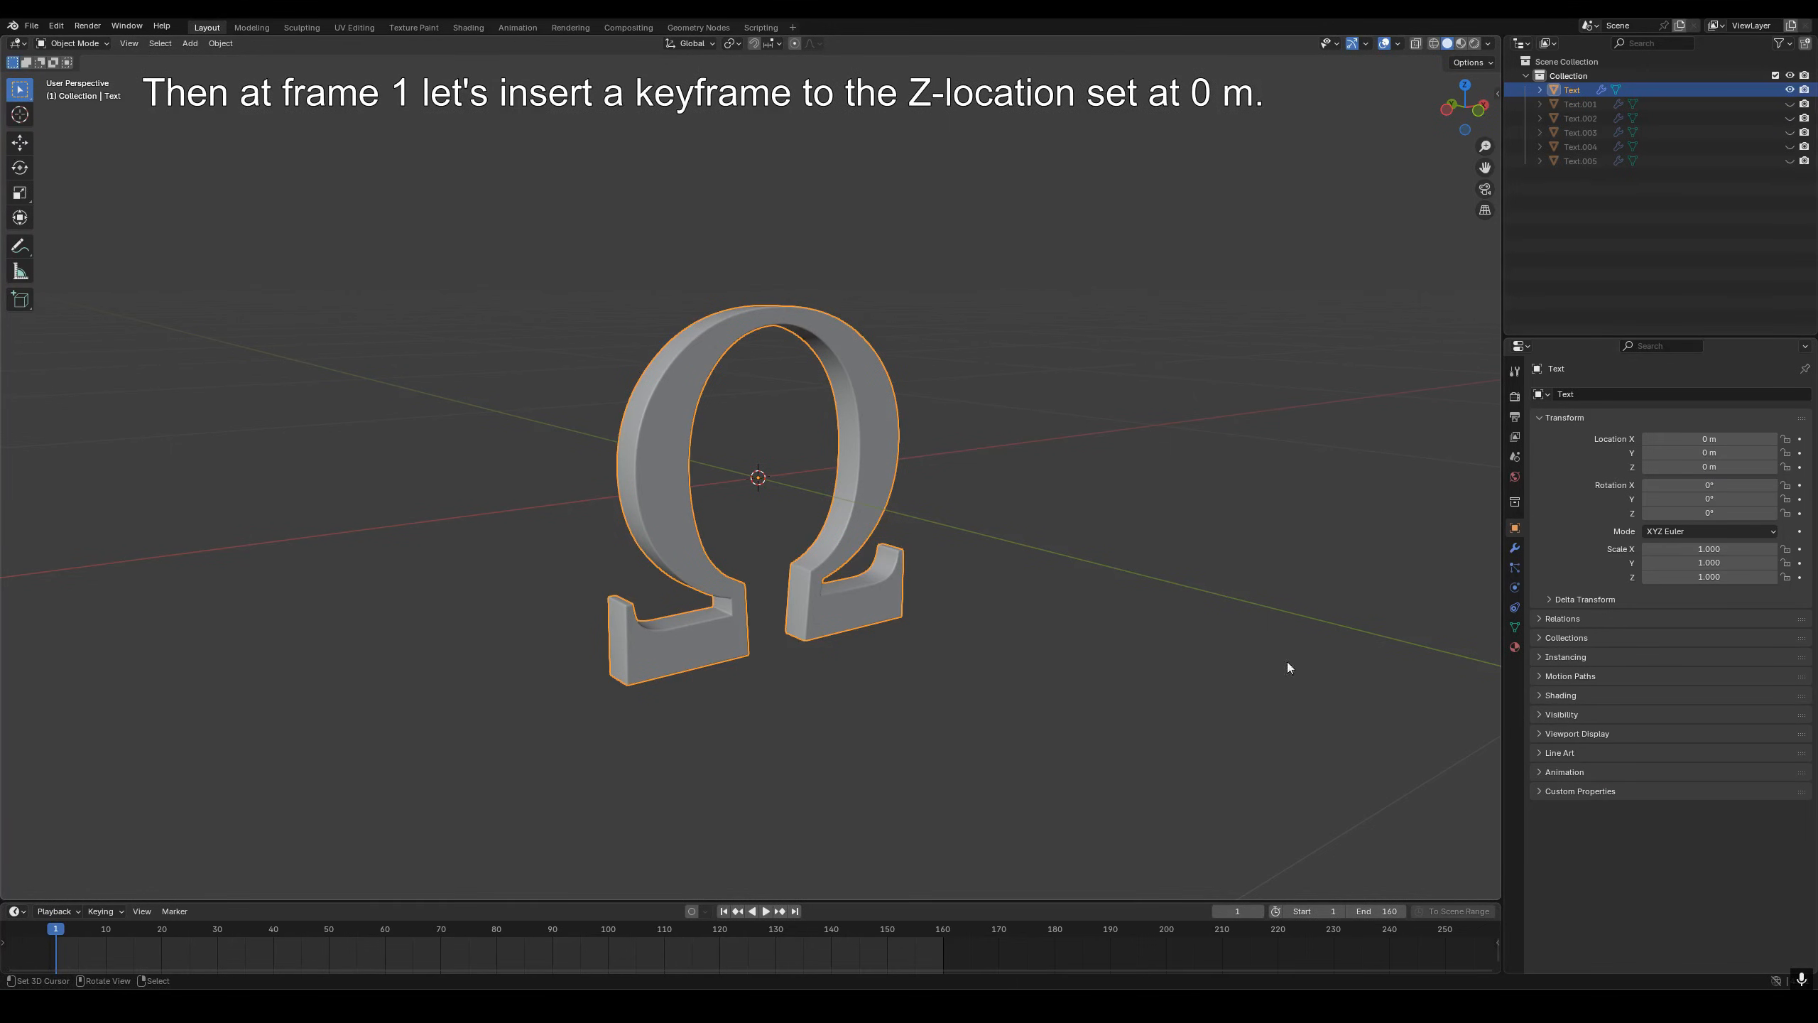
{"action": "left_click", "coordinate": [1800, 467]}
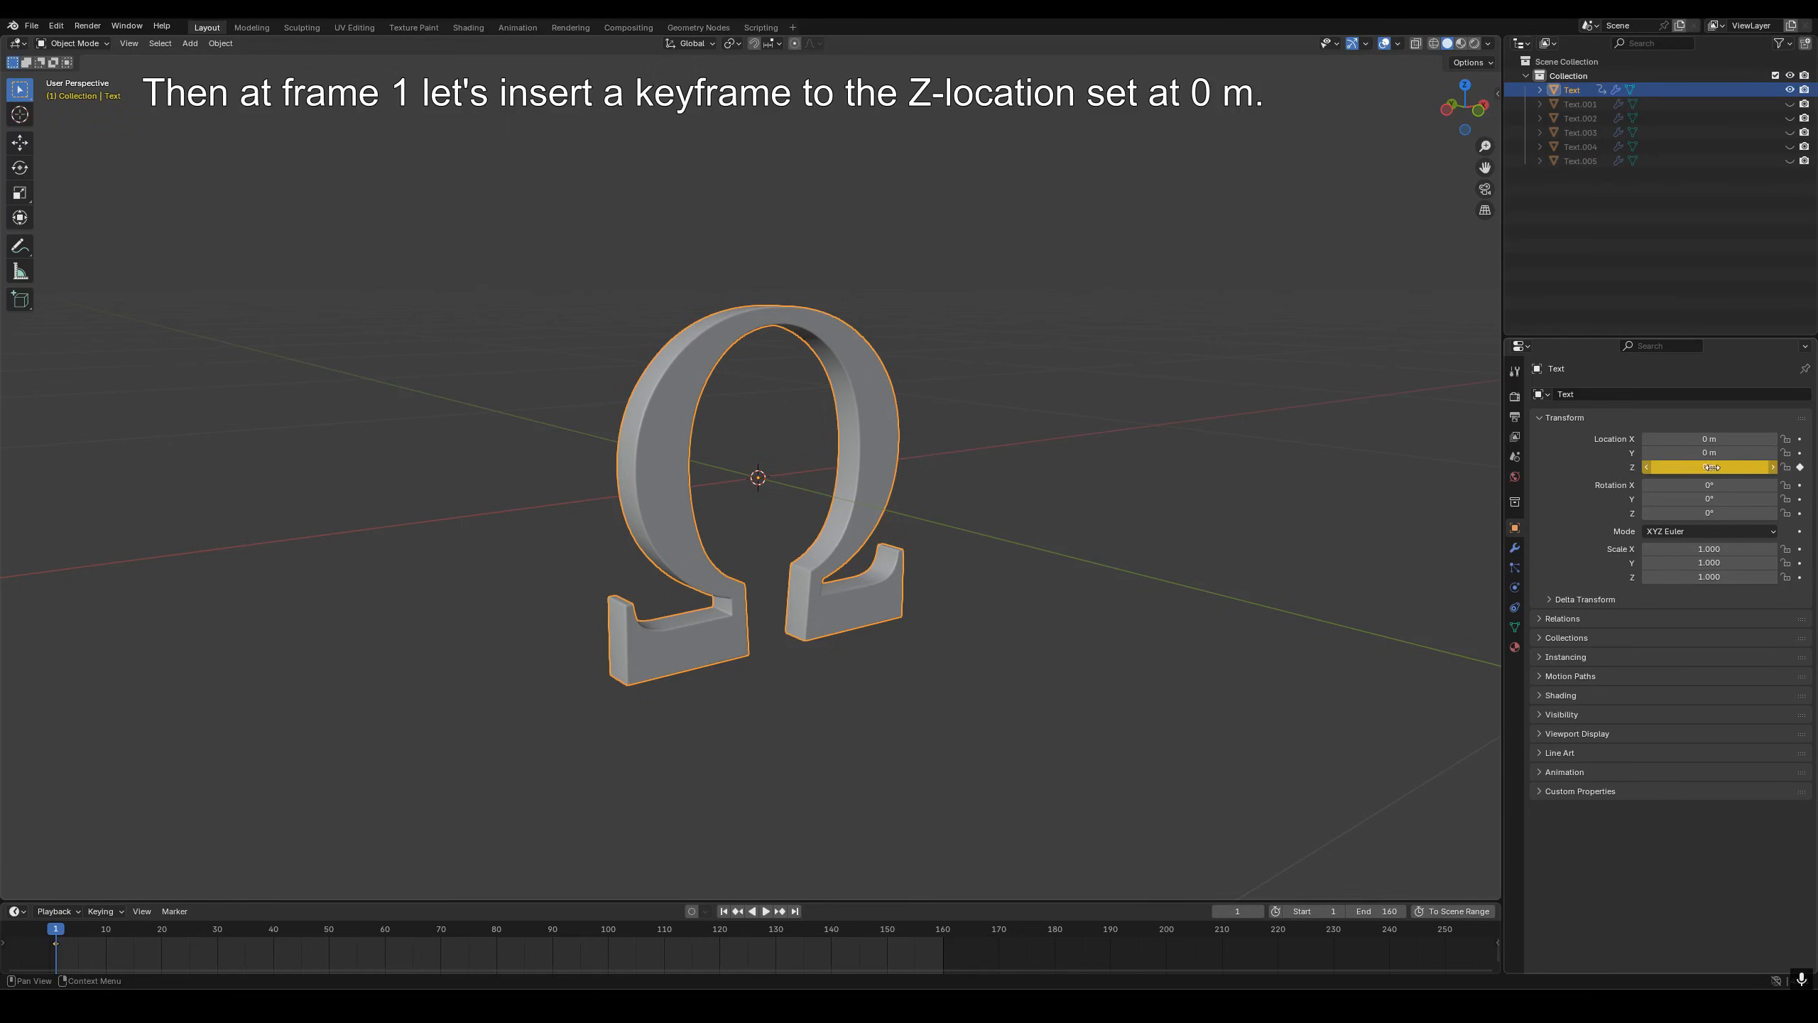
{"action": "left_click", "coordinate": [190, 953]}
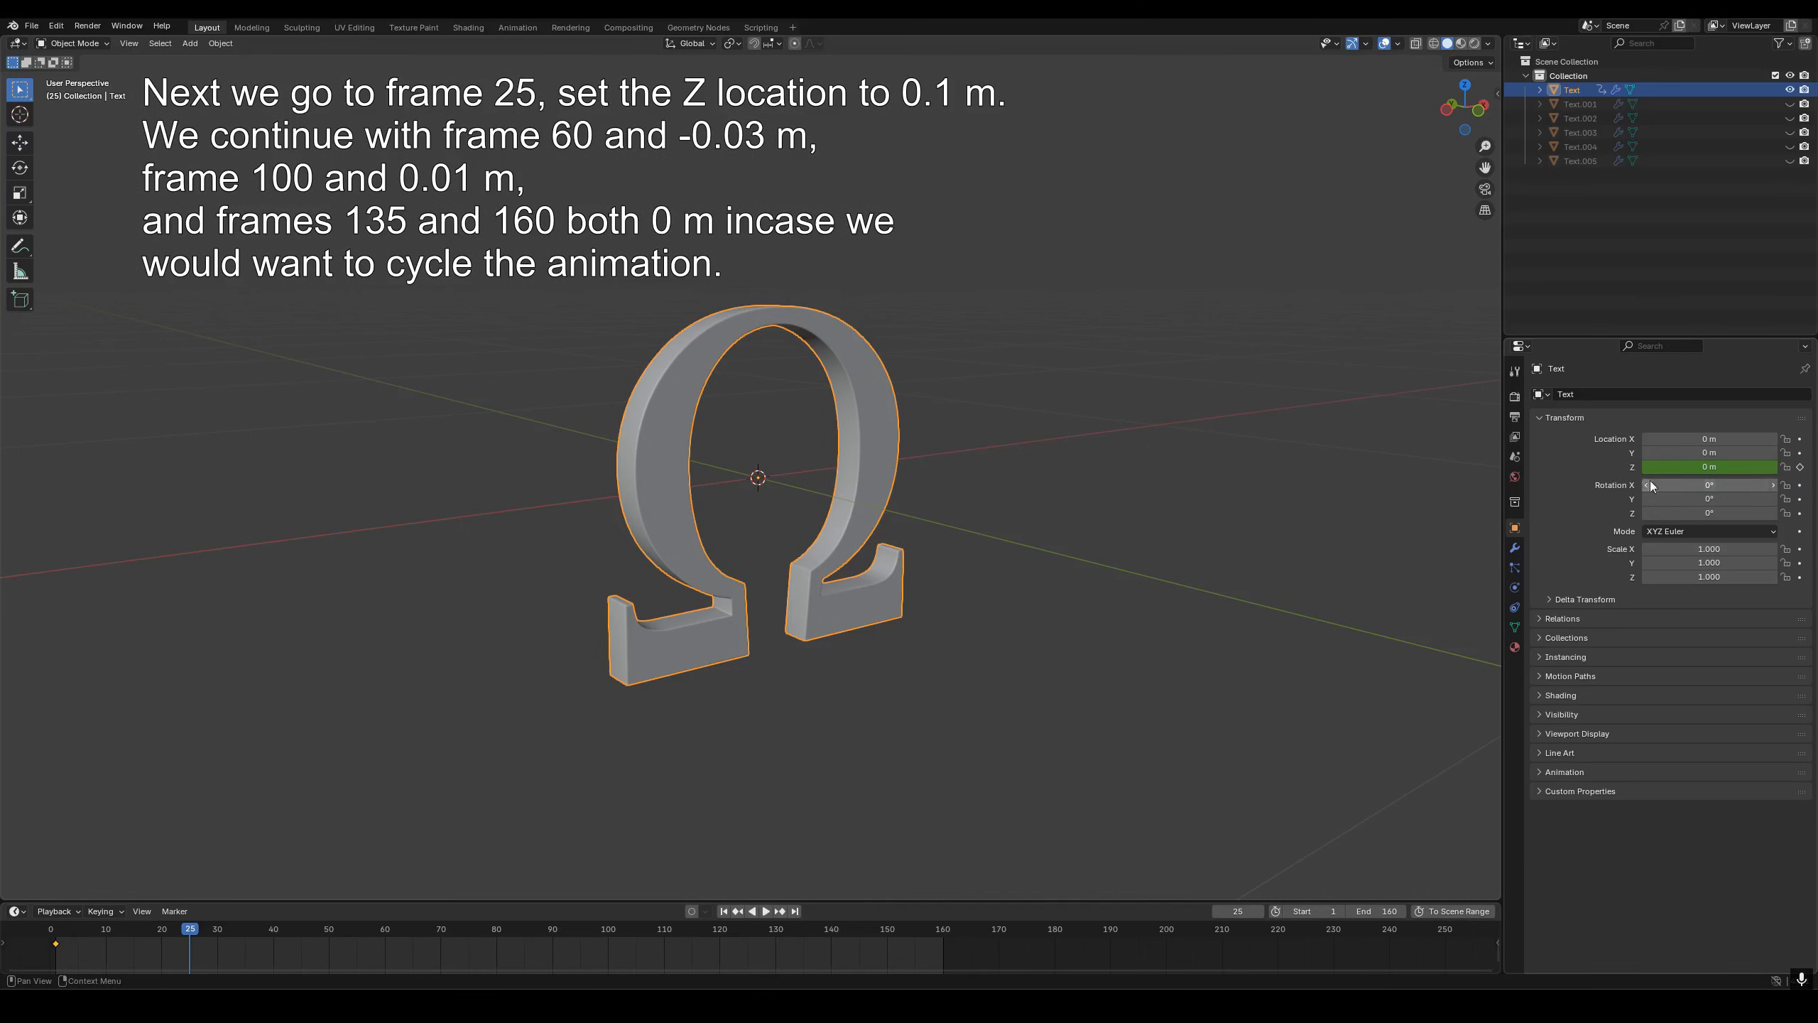
{"action": "left_click", "coordinate": [1710, 467]}
{"action": "type", "text": "0.1"}
{"action": "key", "text": "Return"}
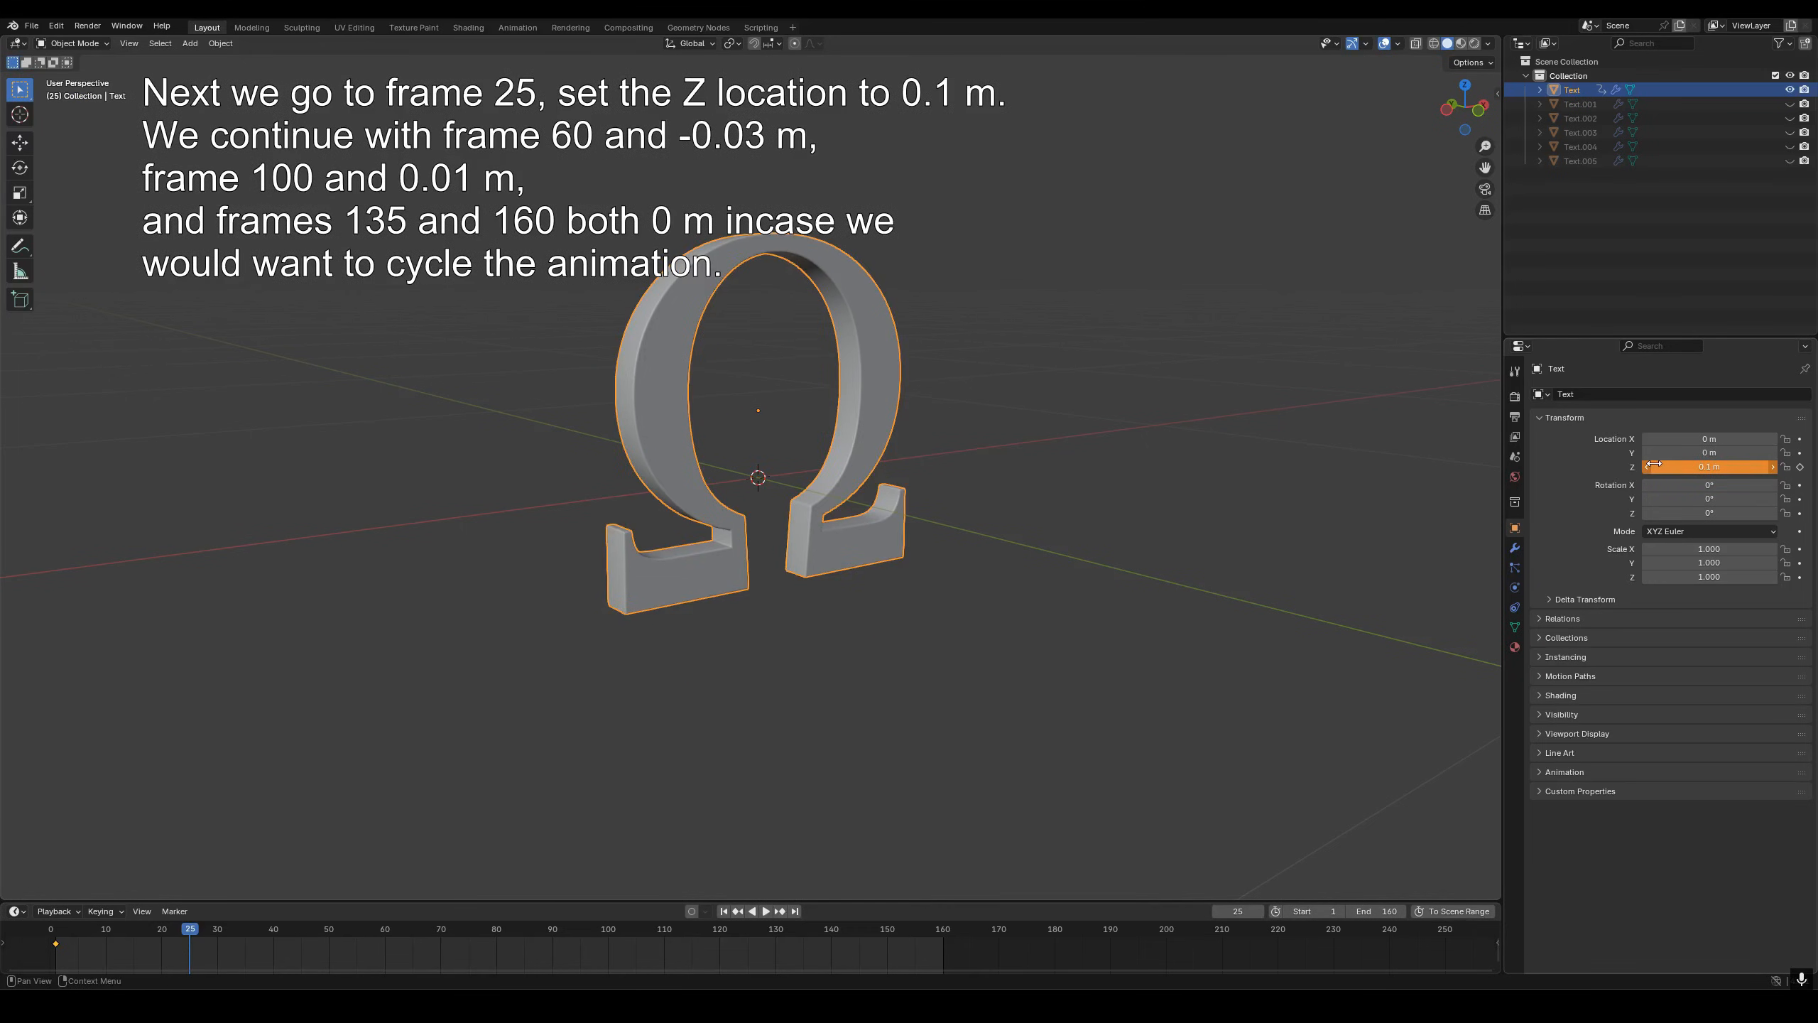
{"action": "key", "text": "i"}
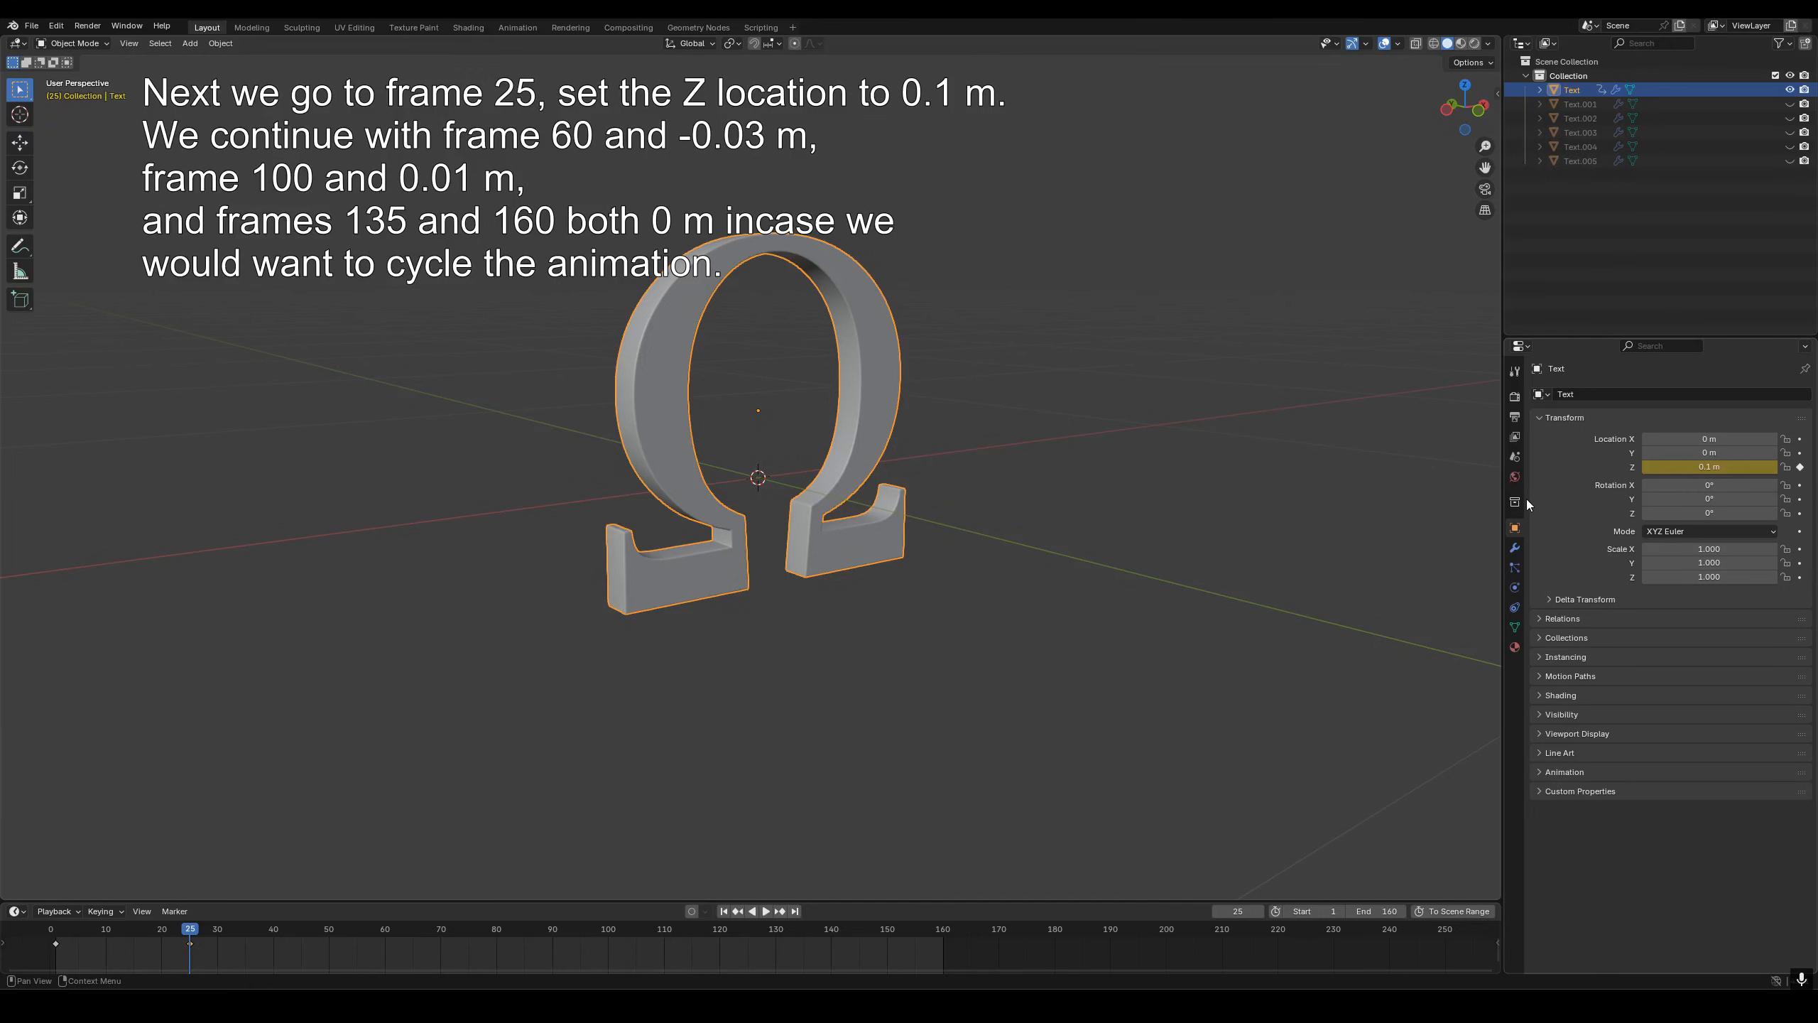
- Keyframe the front omega's Z location at -0.03 m on frame 60
{"action": "left_click", "coordinate": [387, 949]}
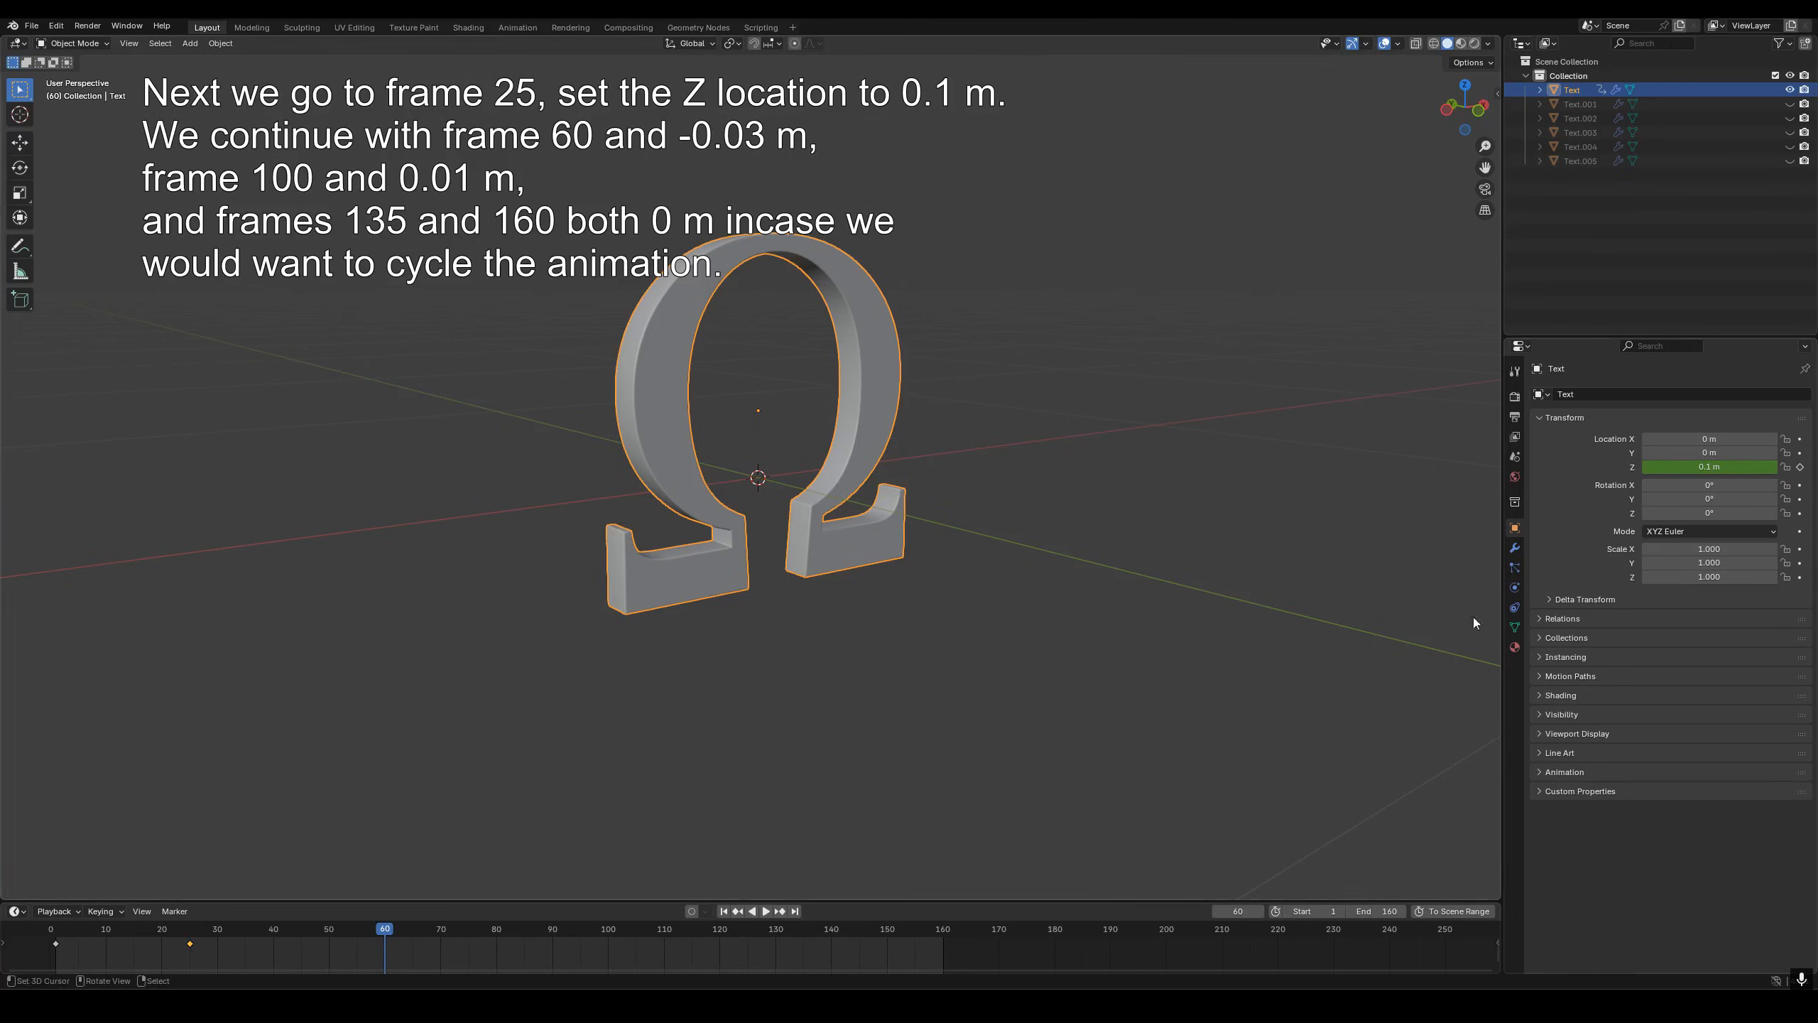
{"action": "left_click", "coordinate": [1709, 466]}
{"action": "type", "text": "-0.03"}
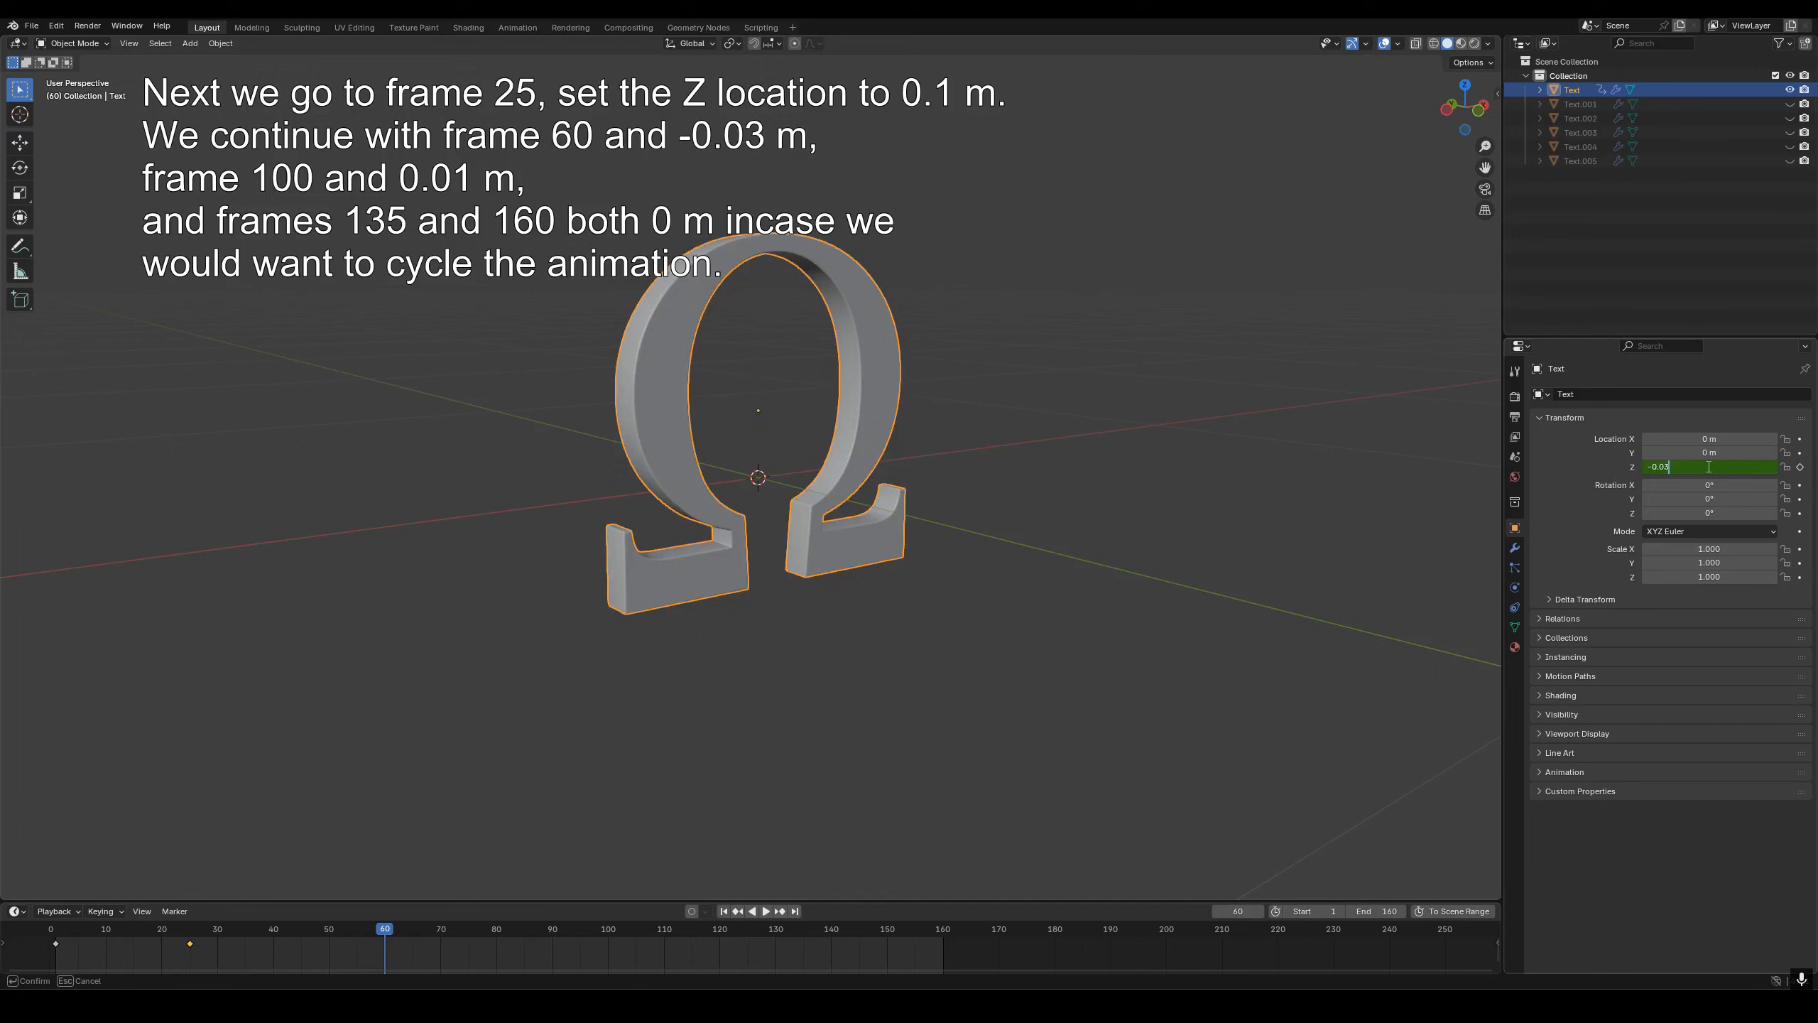
{"action": "key", "text": "Return"}
{"action": "left_click", "coordinate": [1801, 466]}
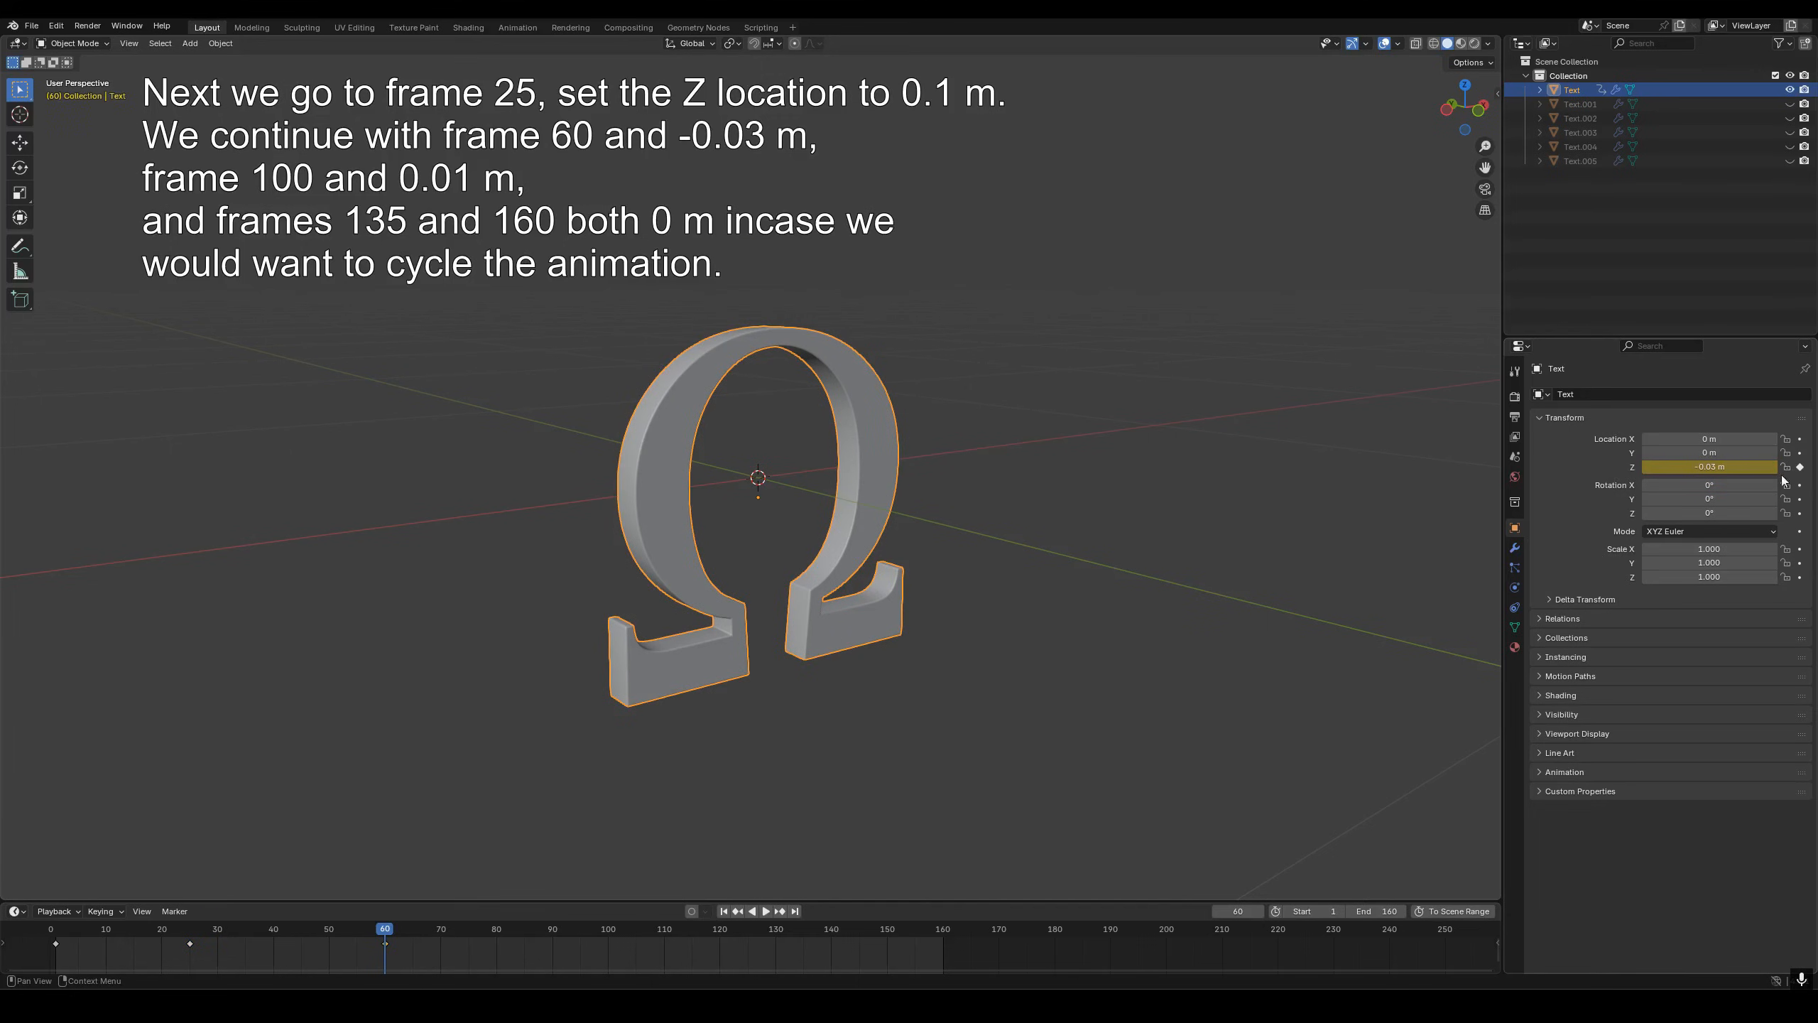
- Keyframe the front omega's Z location at 0.01 m on frame 100
{"action": "left_click", "coordinate": [609, 946]}
{"action": "double_click", "coordinate": [1719, 466]}
{"action": "type", "text": "0.01"}
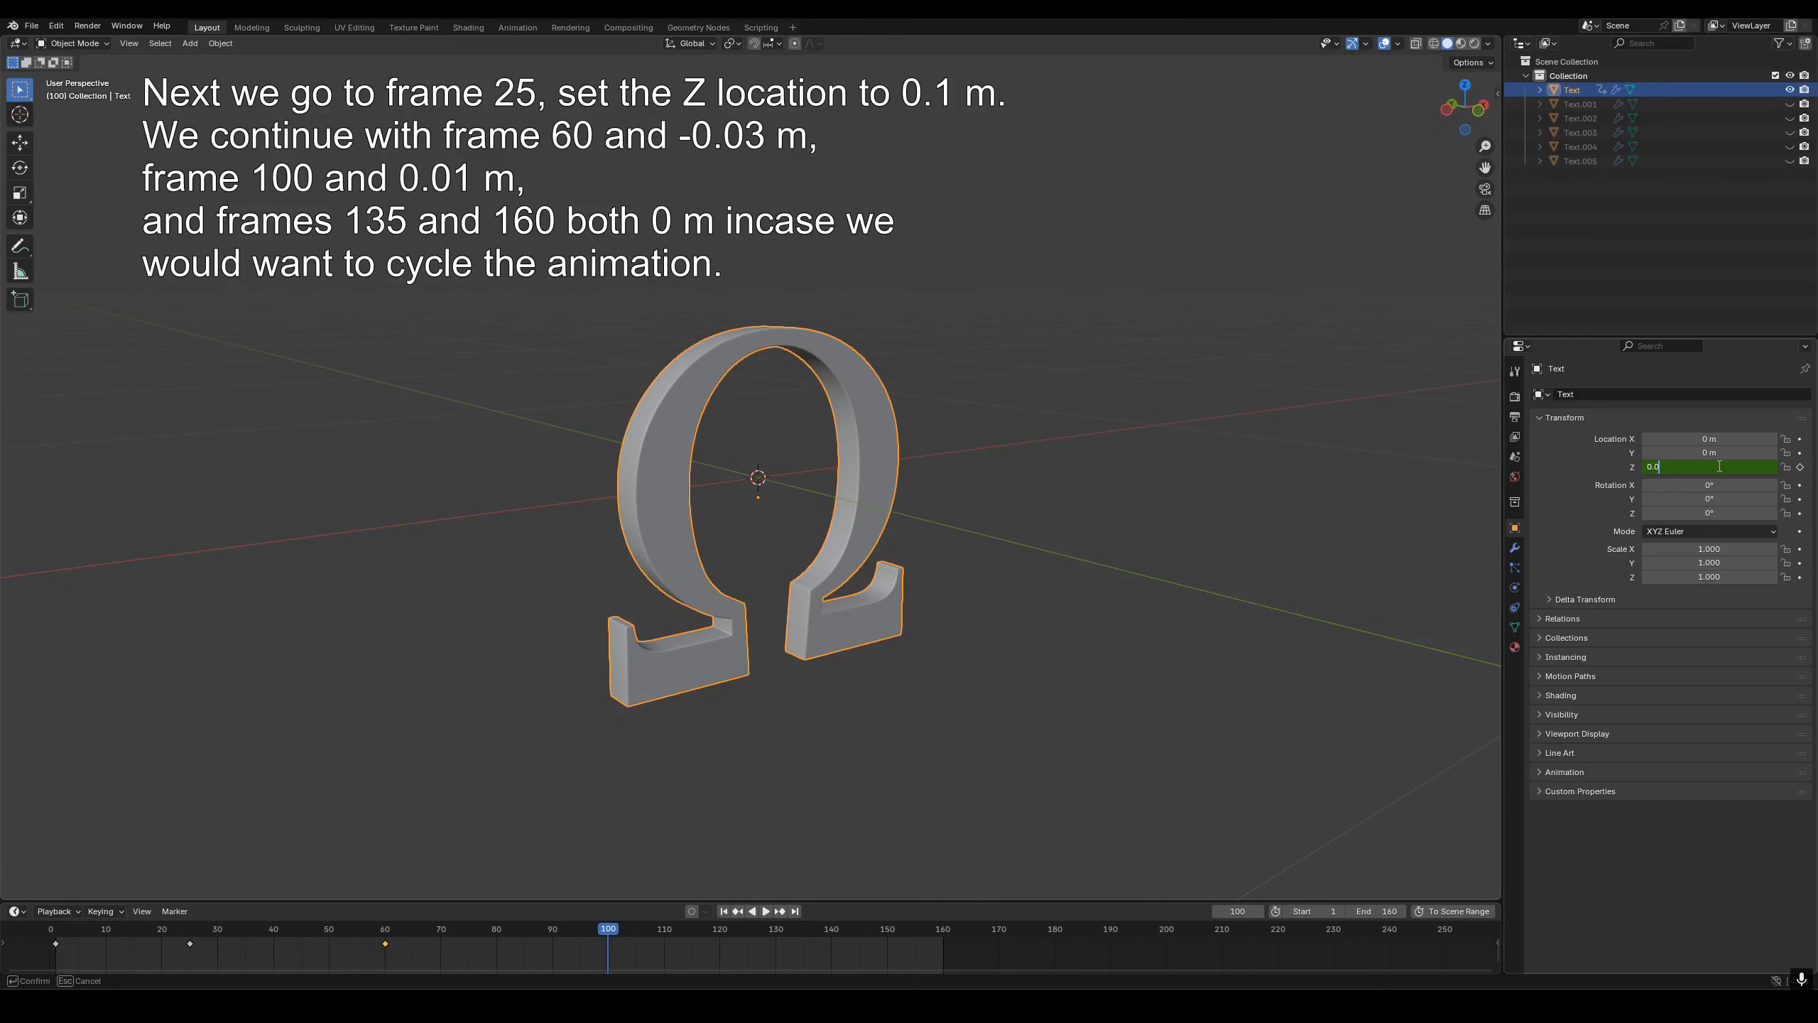
{"action": "key", "text": "Return"}
{"action": "left_click", "coordinate": [1801, 466]}
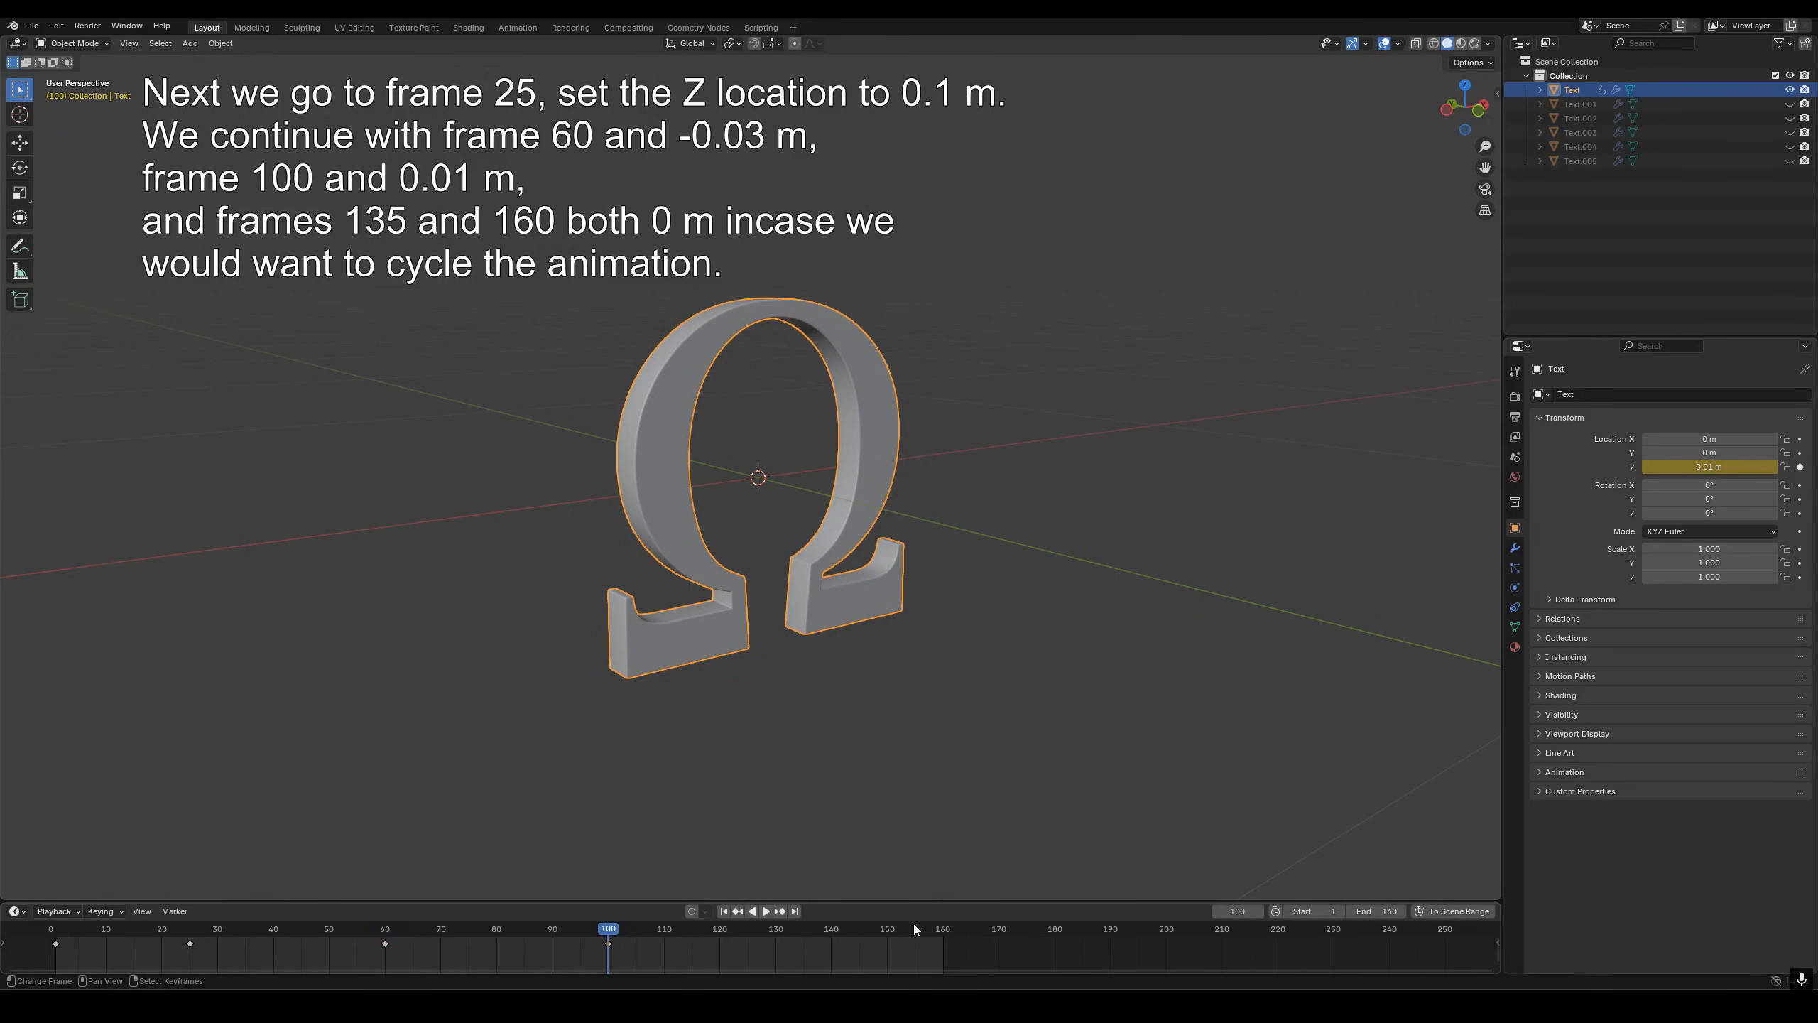
- Keyframe the front omega's Z location at 0 m on both frame 135 and frame 160
{"action": "left_click", "coordinate": [804, 947]}
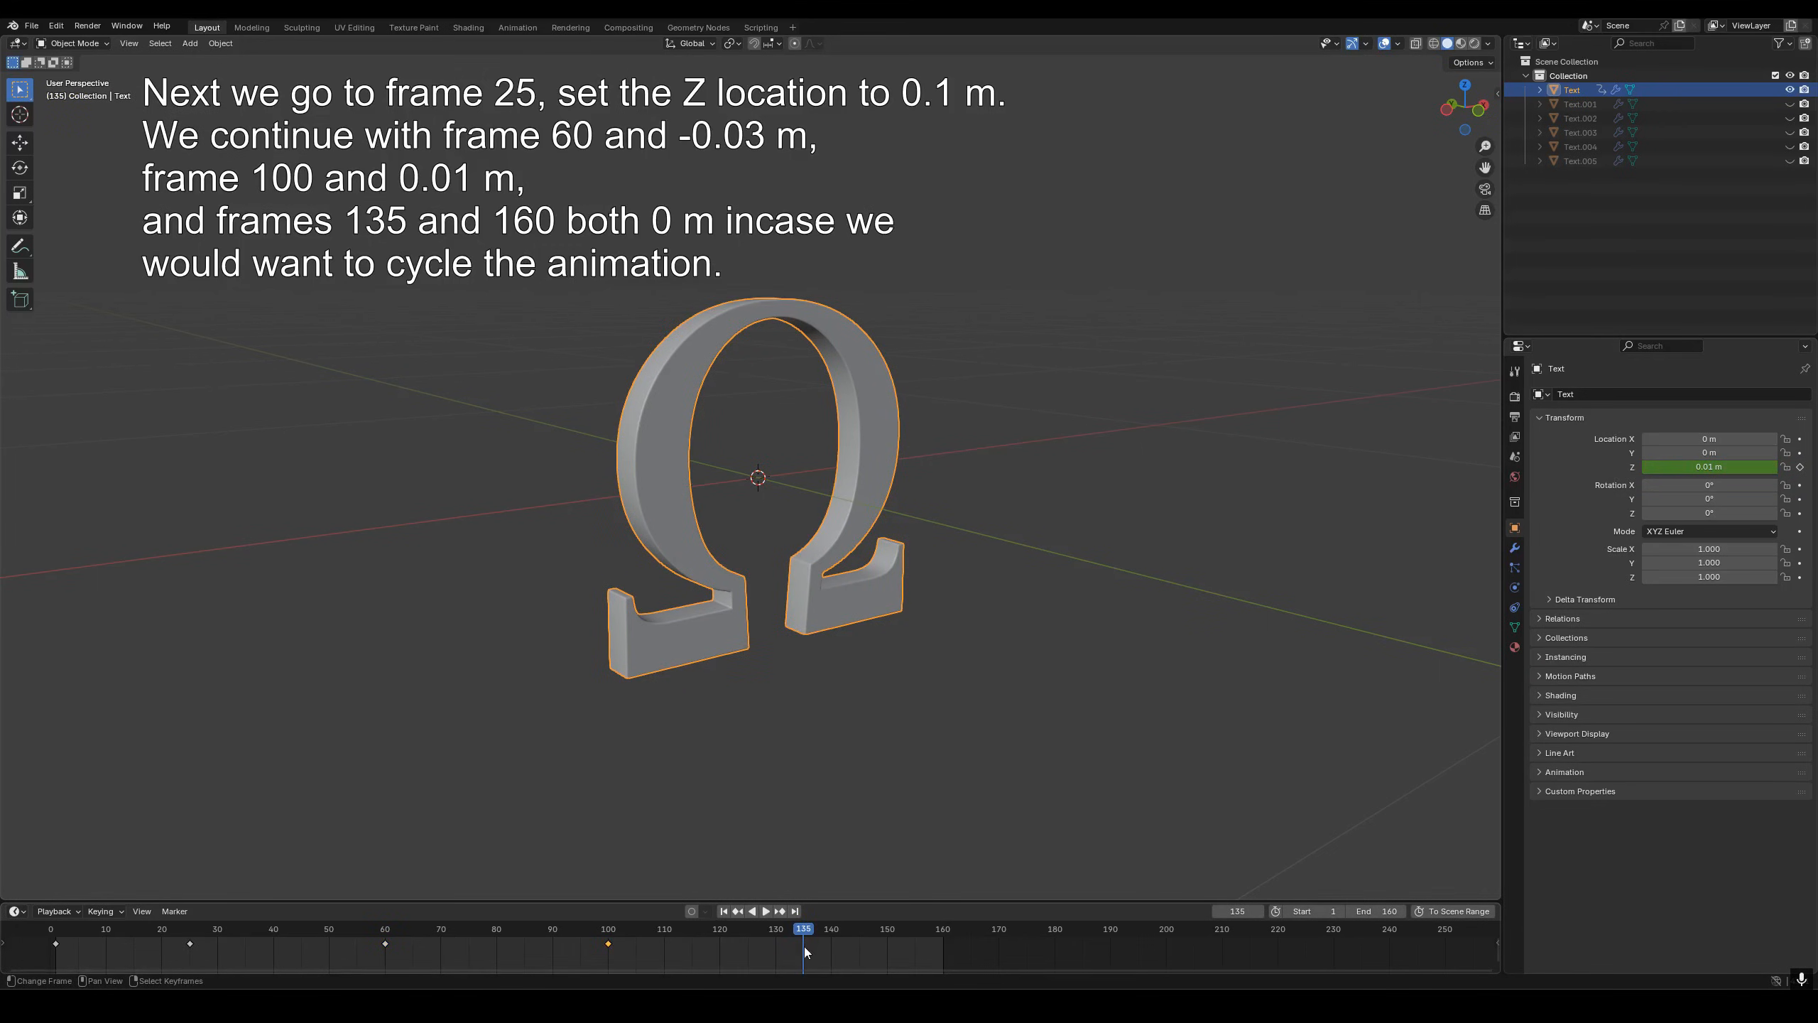
{"action": "double_click", "coordinate": [1709, 466]}
{"action": "type", "text": "0"}
{"action": "key", "text": "Return"}
{"action": "left_click", "coordinate": [1800, 467]}
{"action": "left_click", "coordinate": [942, 945]}
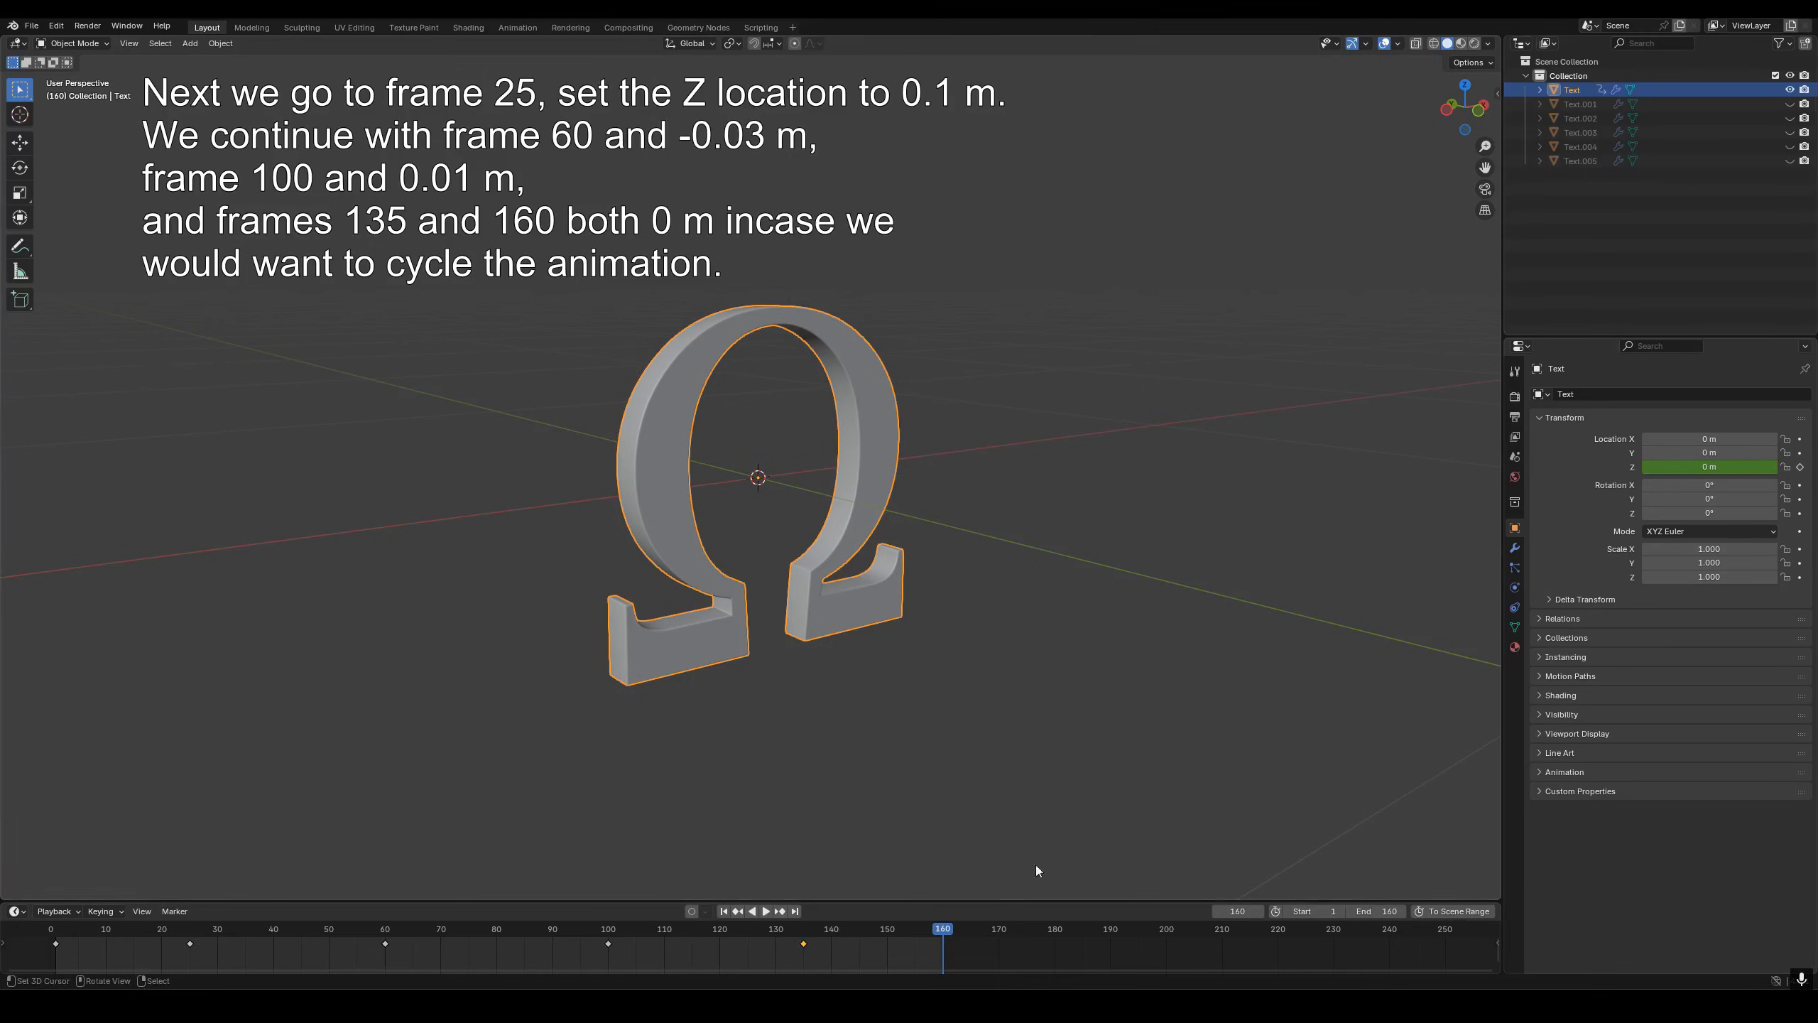
{"action": "left_click", "coordinate": [1801, 467]}
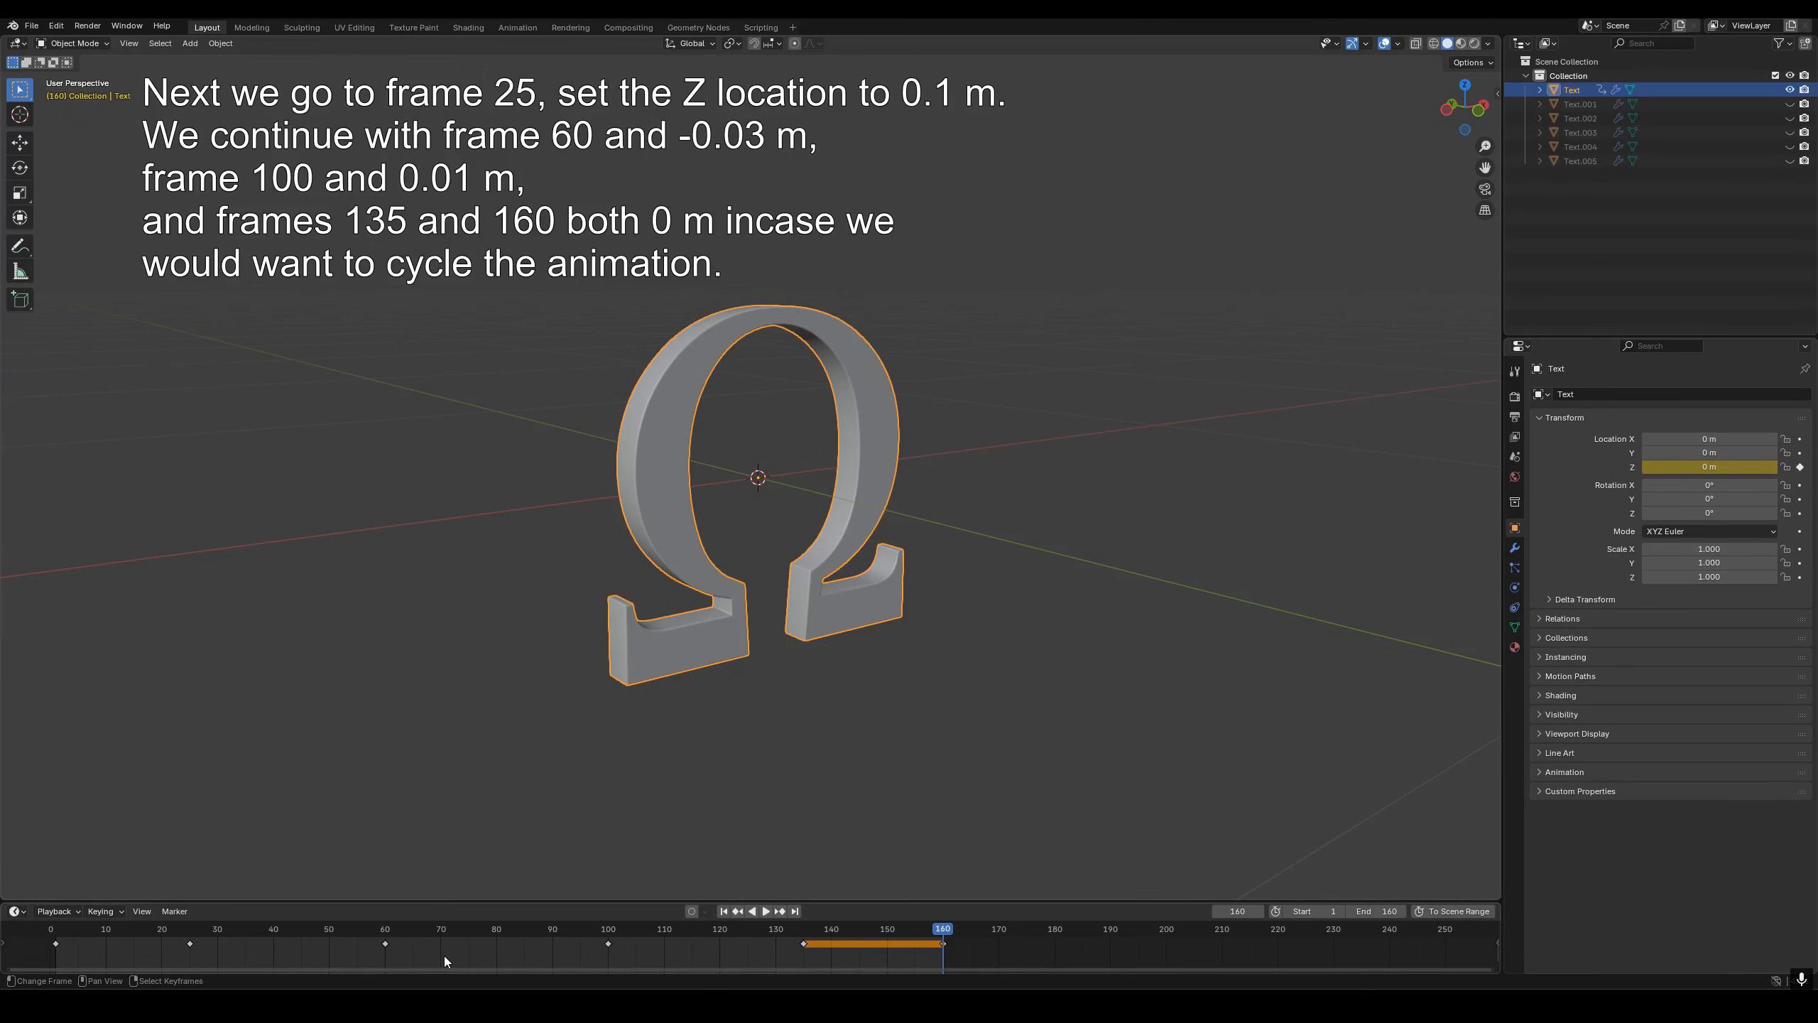
- Play the front omega's bounce animation from the first frame, stop it and return to the start
{"action": "key", "text": "shift+Left"}
{"action": "key", "text": "space"}
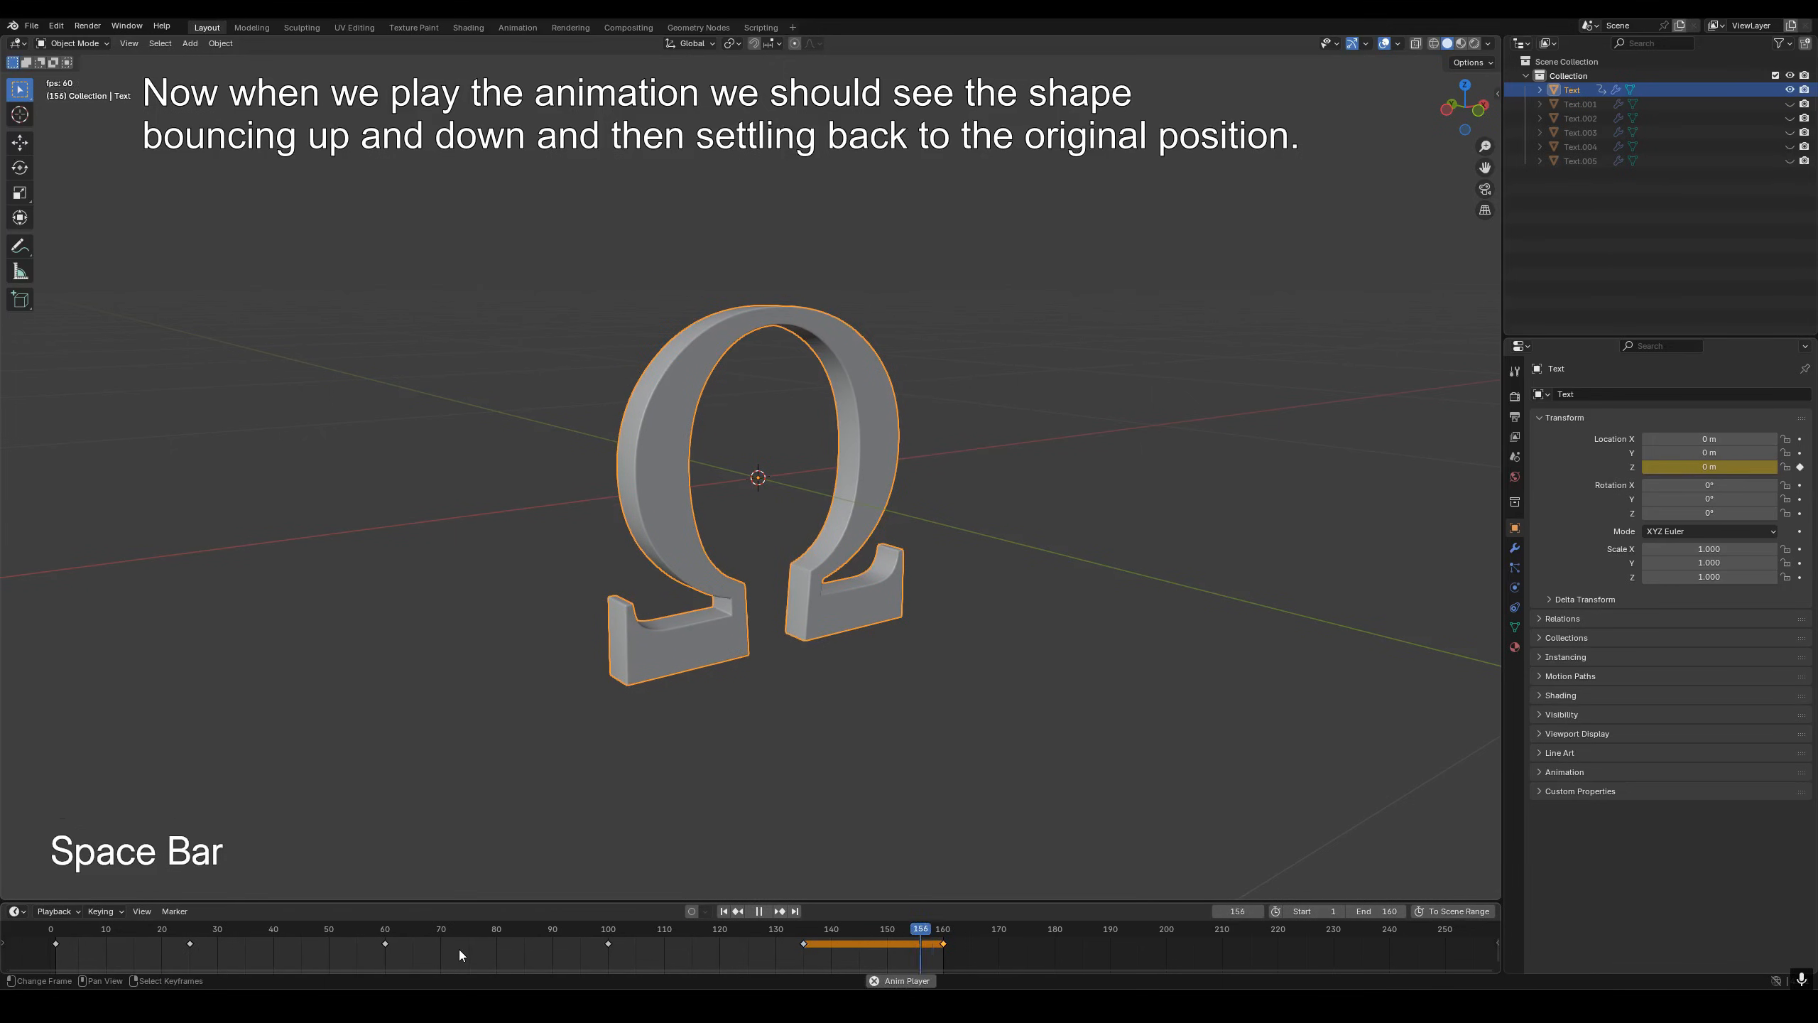
{"action": "key", "text": "space"}
{"action": "key", "text": "shift+Left"}
- Split the 3D viewport vertically, turn the second area into a Graph Editor without its sidebar, and widen it
{"action": "right_click", "coordinate": [1058, 35]}
{"action": "left_click", "coordinate": [1059, 57]}
{"action": "left_click", "coordinate": [977, 51]}
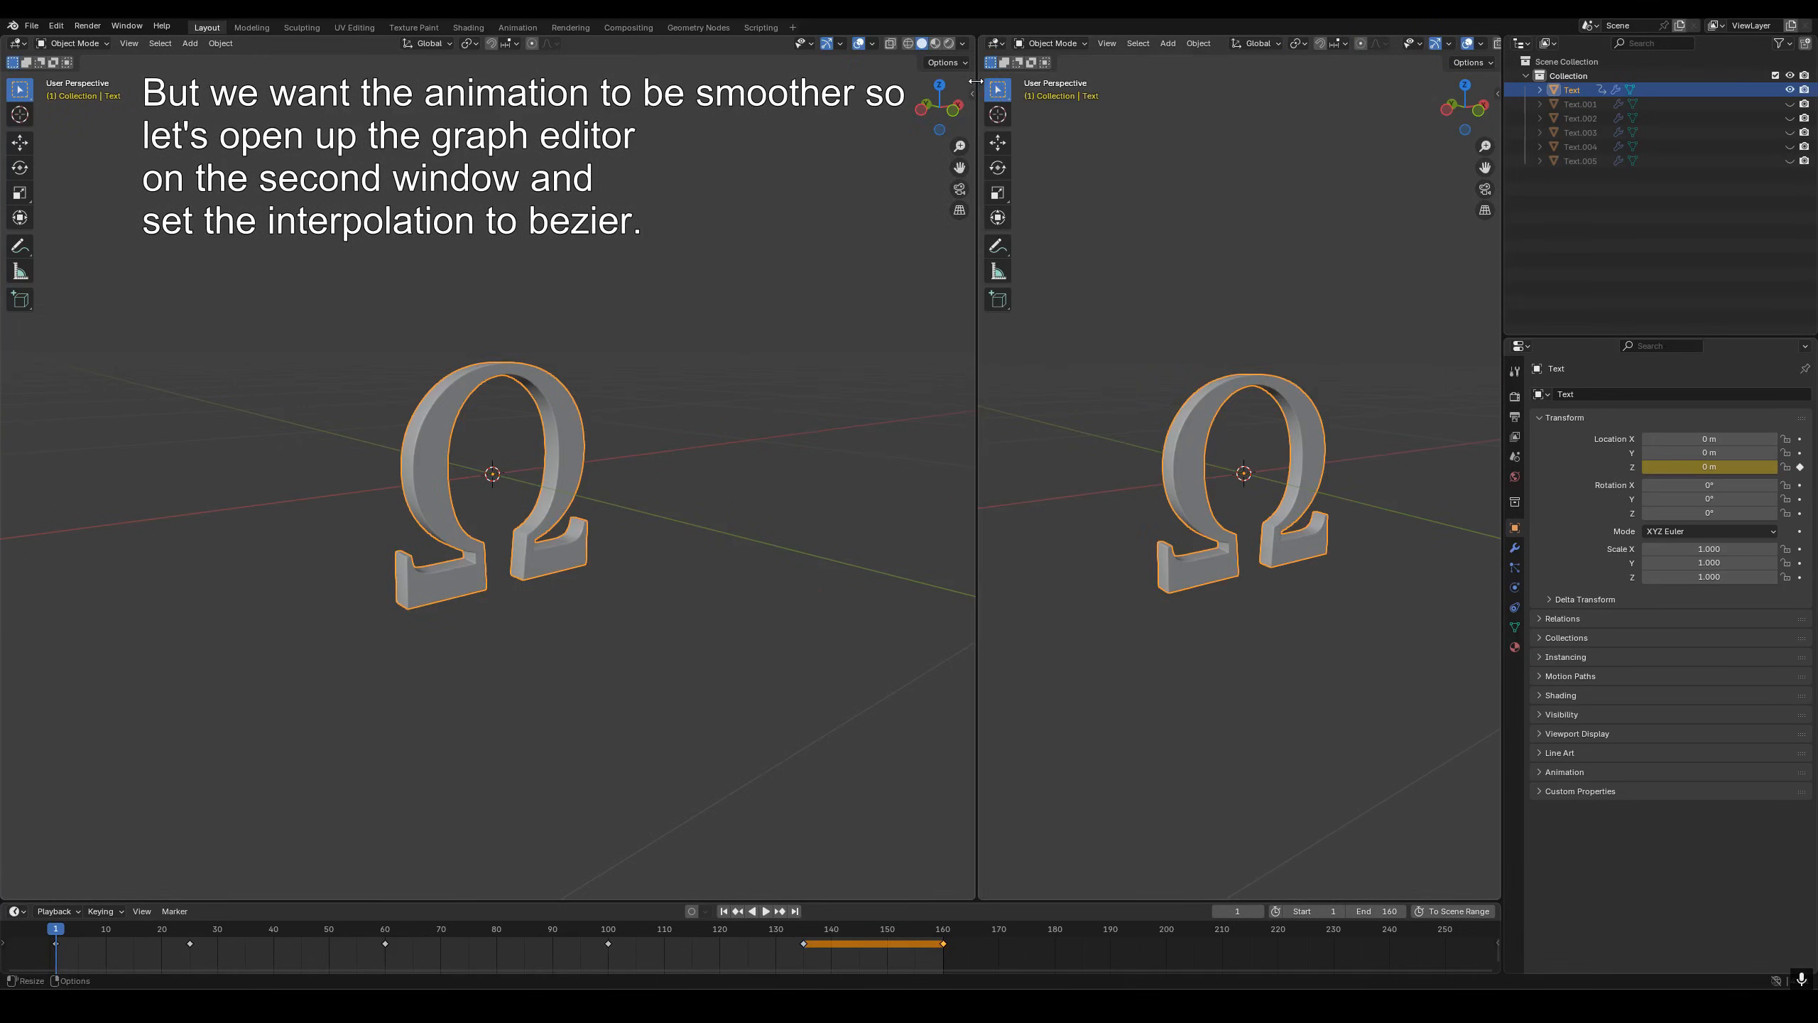
{"action": "left_click", "coordinate": [995, 44]}
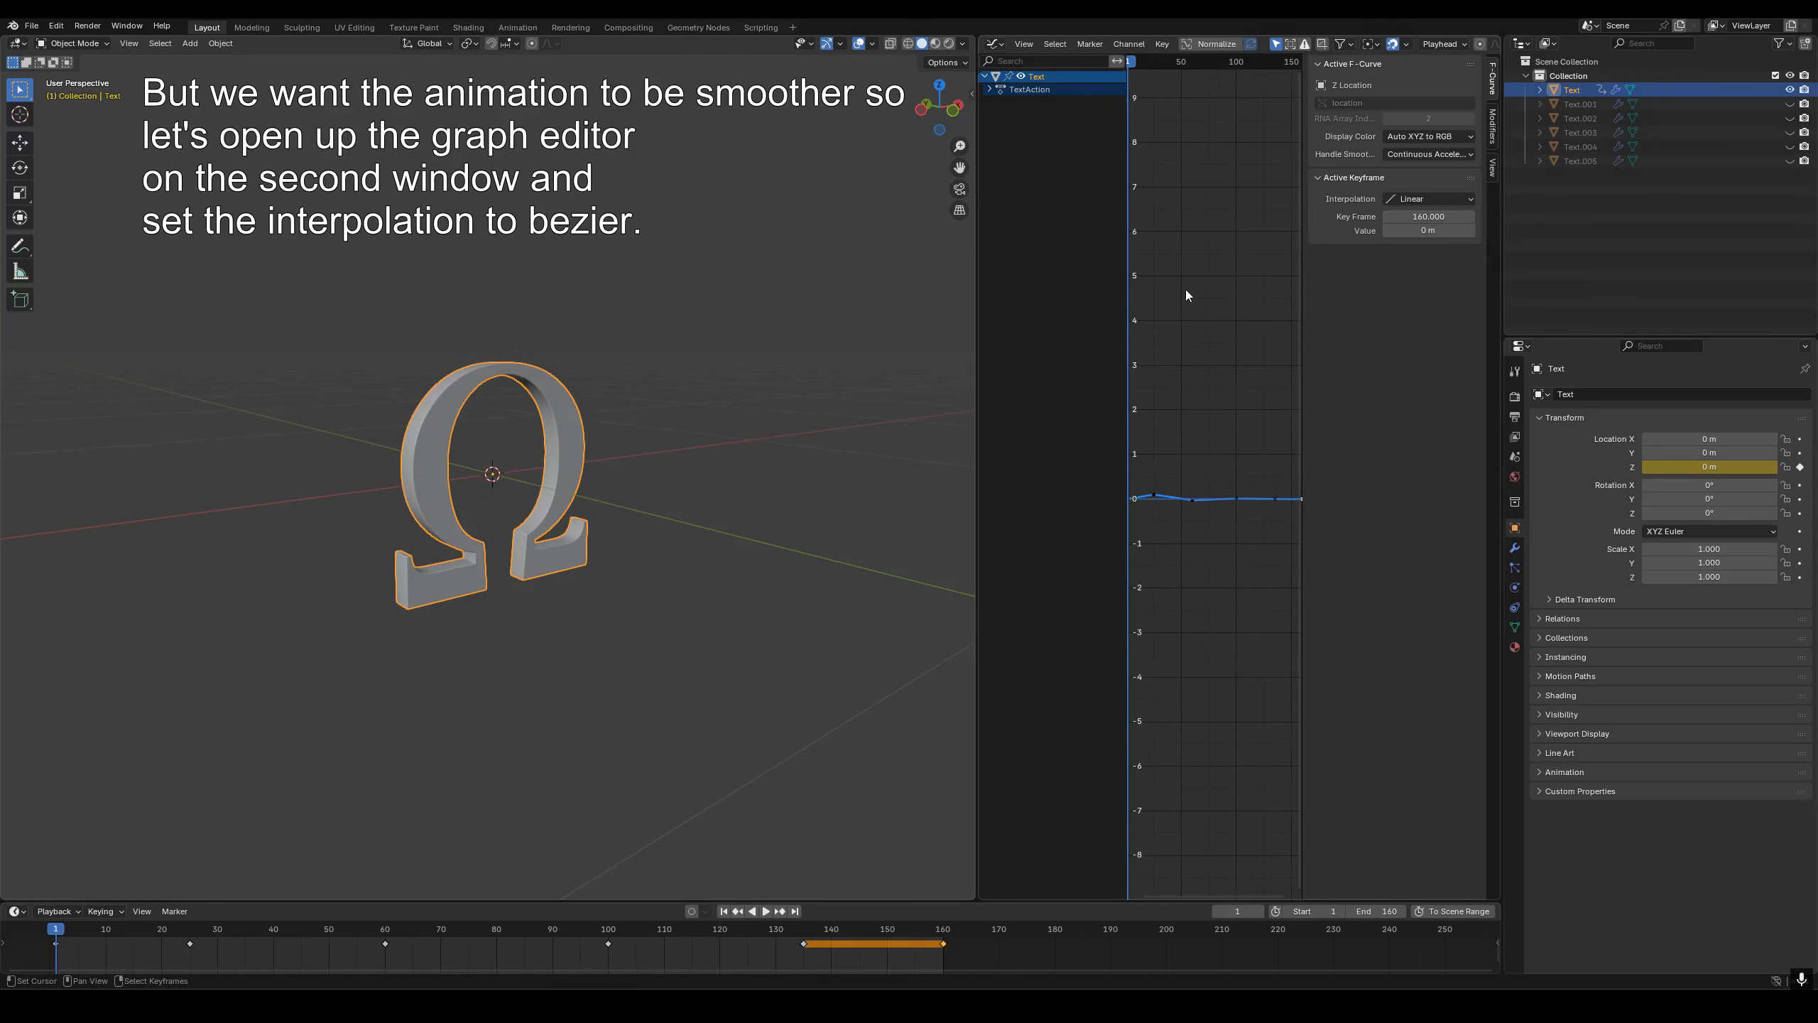
{"action": "key", "text": "n"}
{"action": "left_click_drag", "start_coordinate": [977, 333], "coordinate": [784, 344]}
- Set the interpolation of all the front omega's Z location keyframes to Bezier in the Graph Editor
{"action": "key", "text": "shift+b"}
{"action": "left_click_drag", "start_coordinate": [1080, 484], "coordinate": [1278, 505]}
{"action": "key", "text": "shift+b"}
{"action": "left_click_drag", "start_coordinate": [1065, 520], "coordinate": [1341, 601]}
{"action": "key", "text": "a"}
{"action": "key", "text": "t"}
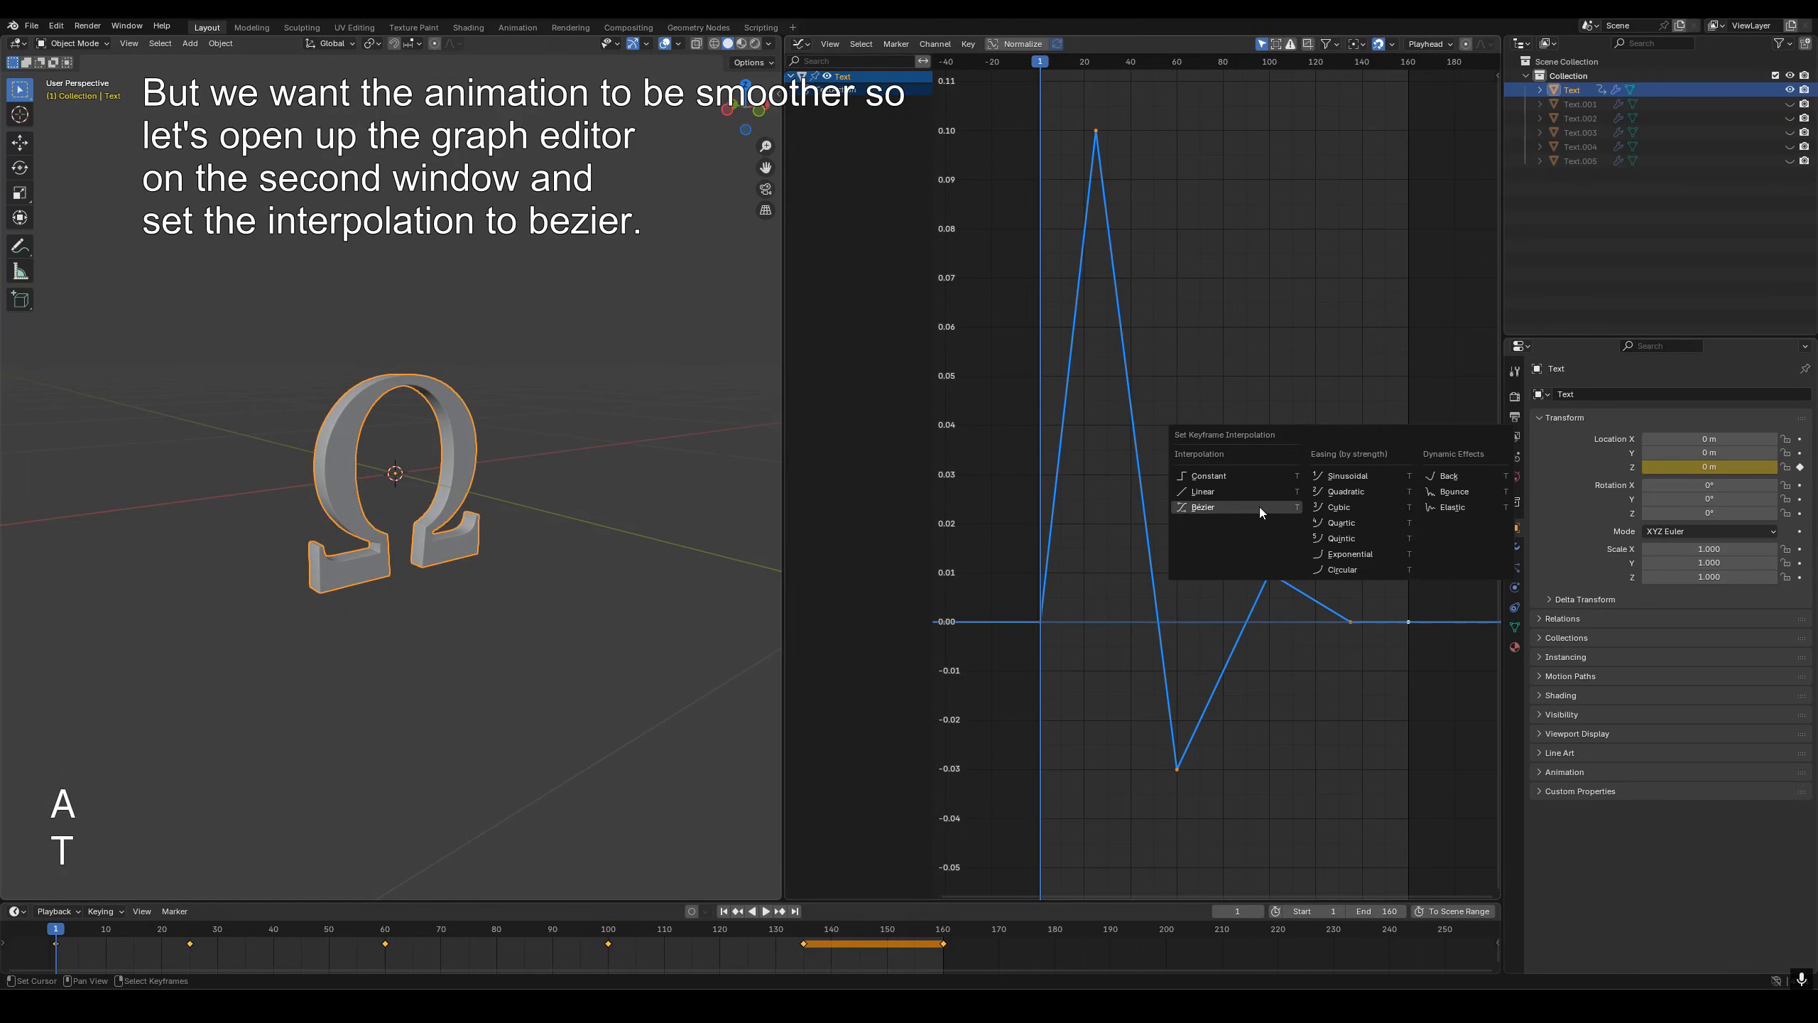
{"action": "left_click", "coordinate": [1259, 506]}
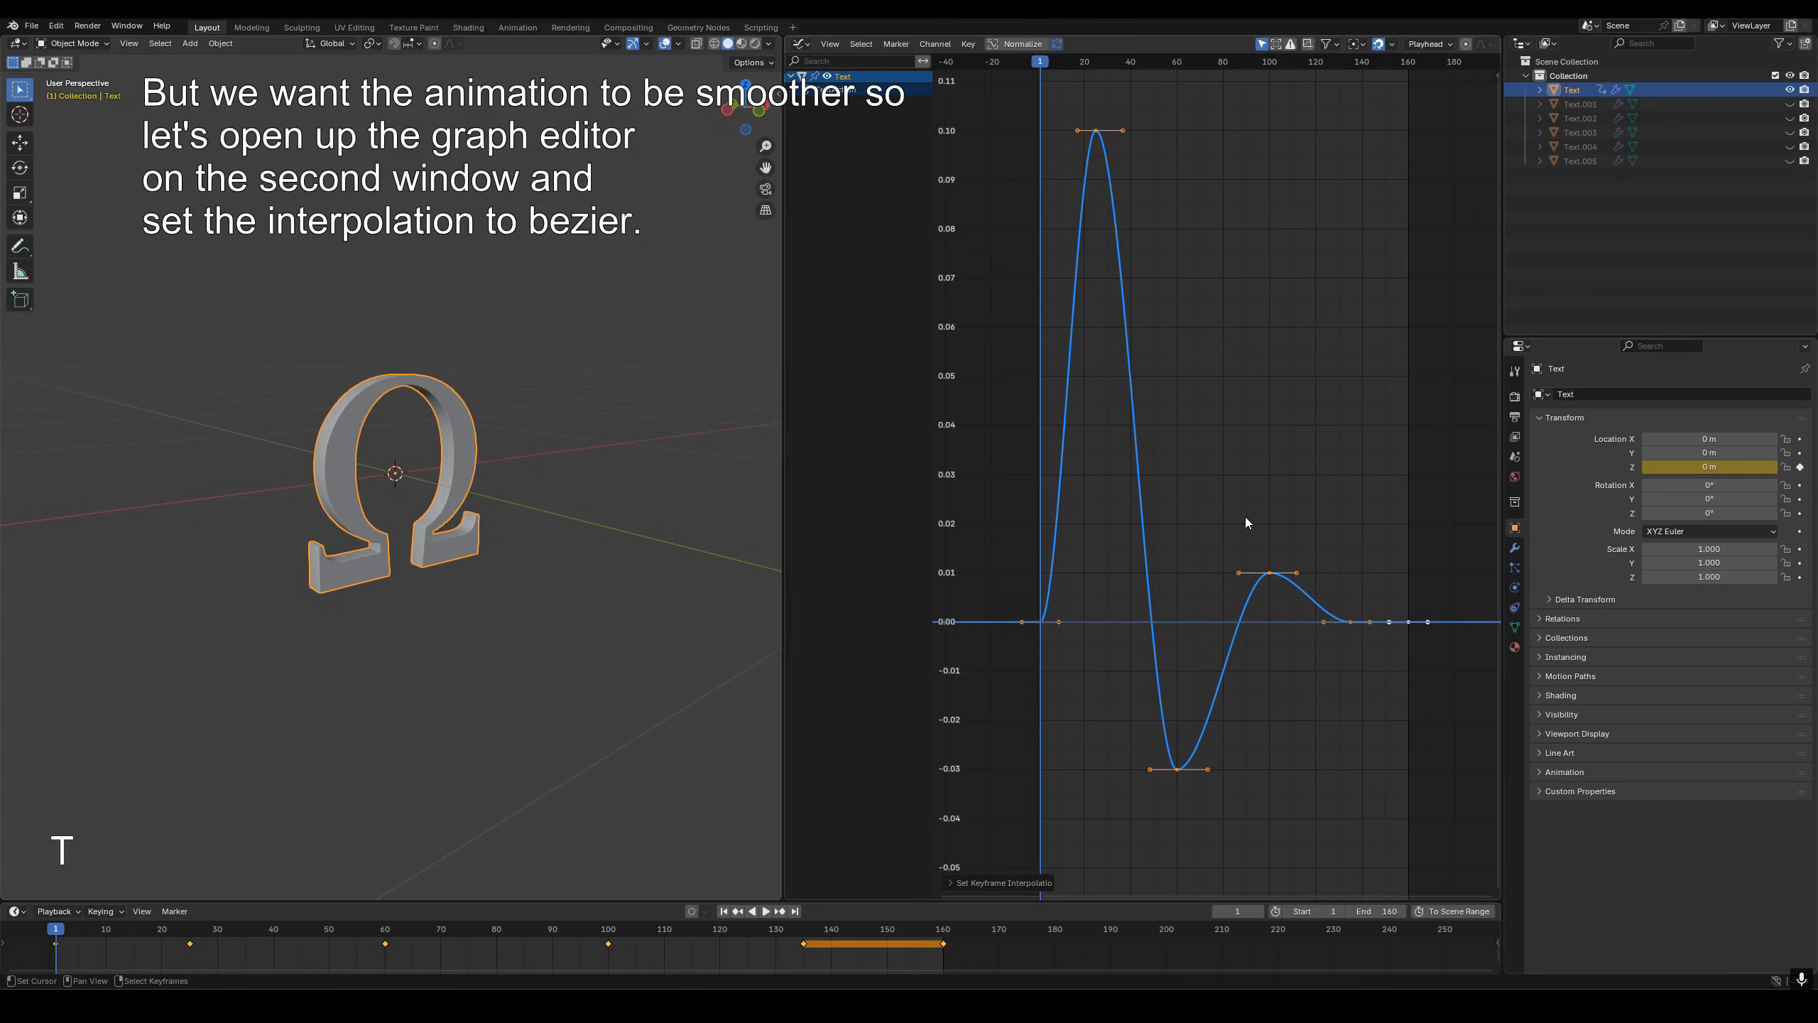
- Play back the smoothed bounce animation, stop it and return to the first frame
{"action": "key", "text": "space"}
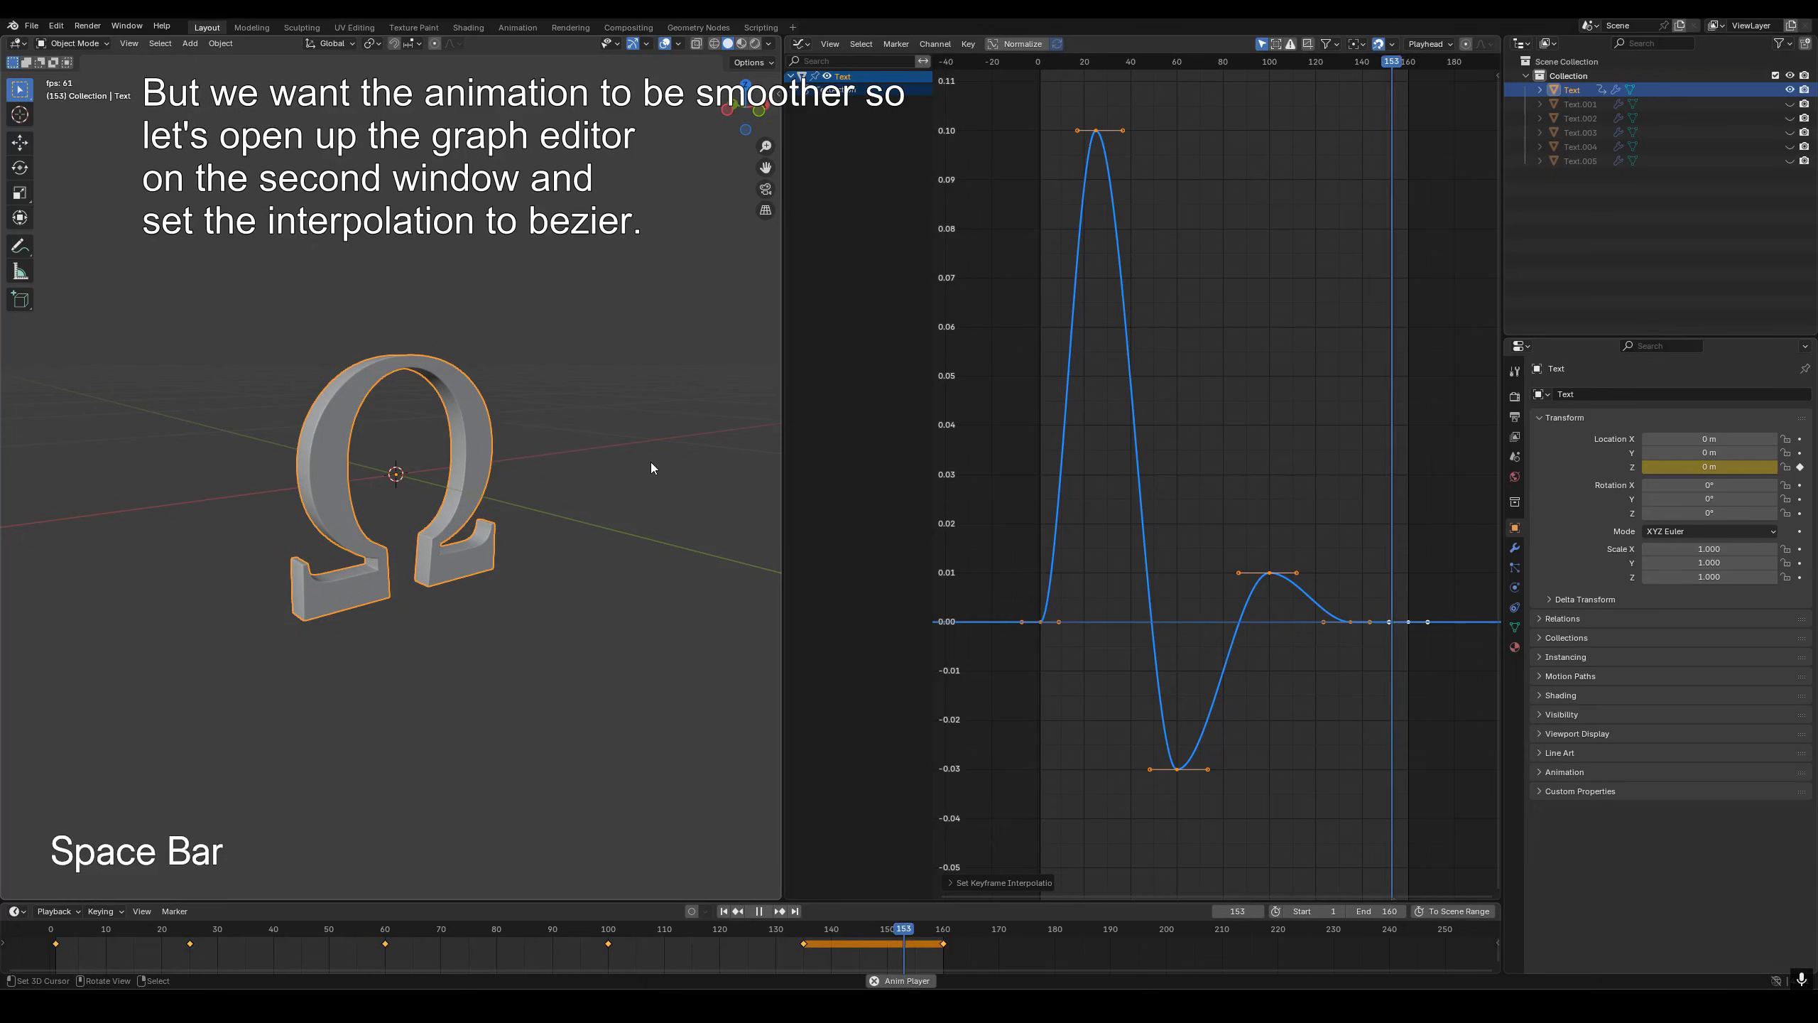
{"action": "key", "text": "space"}
{"action": "key", "text": "shift+Left"}
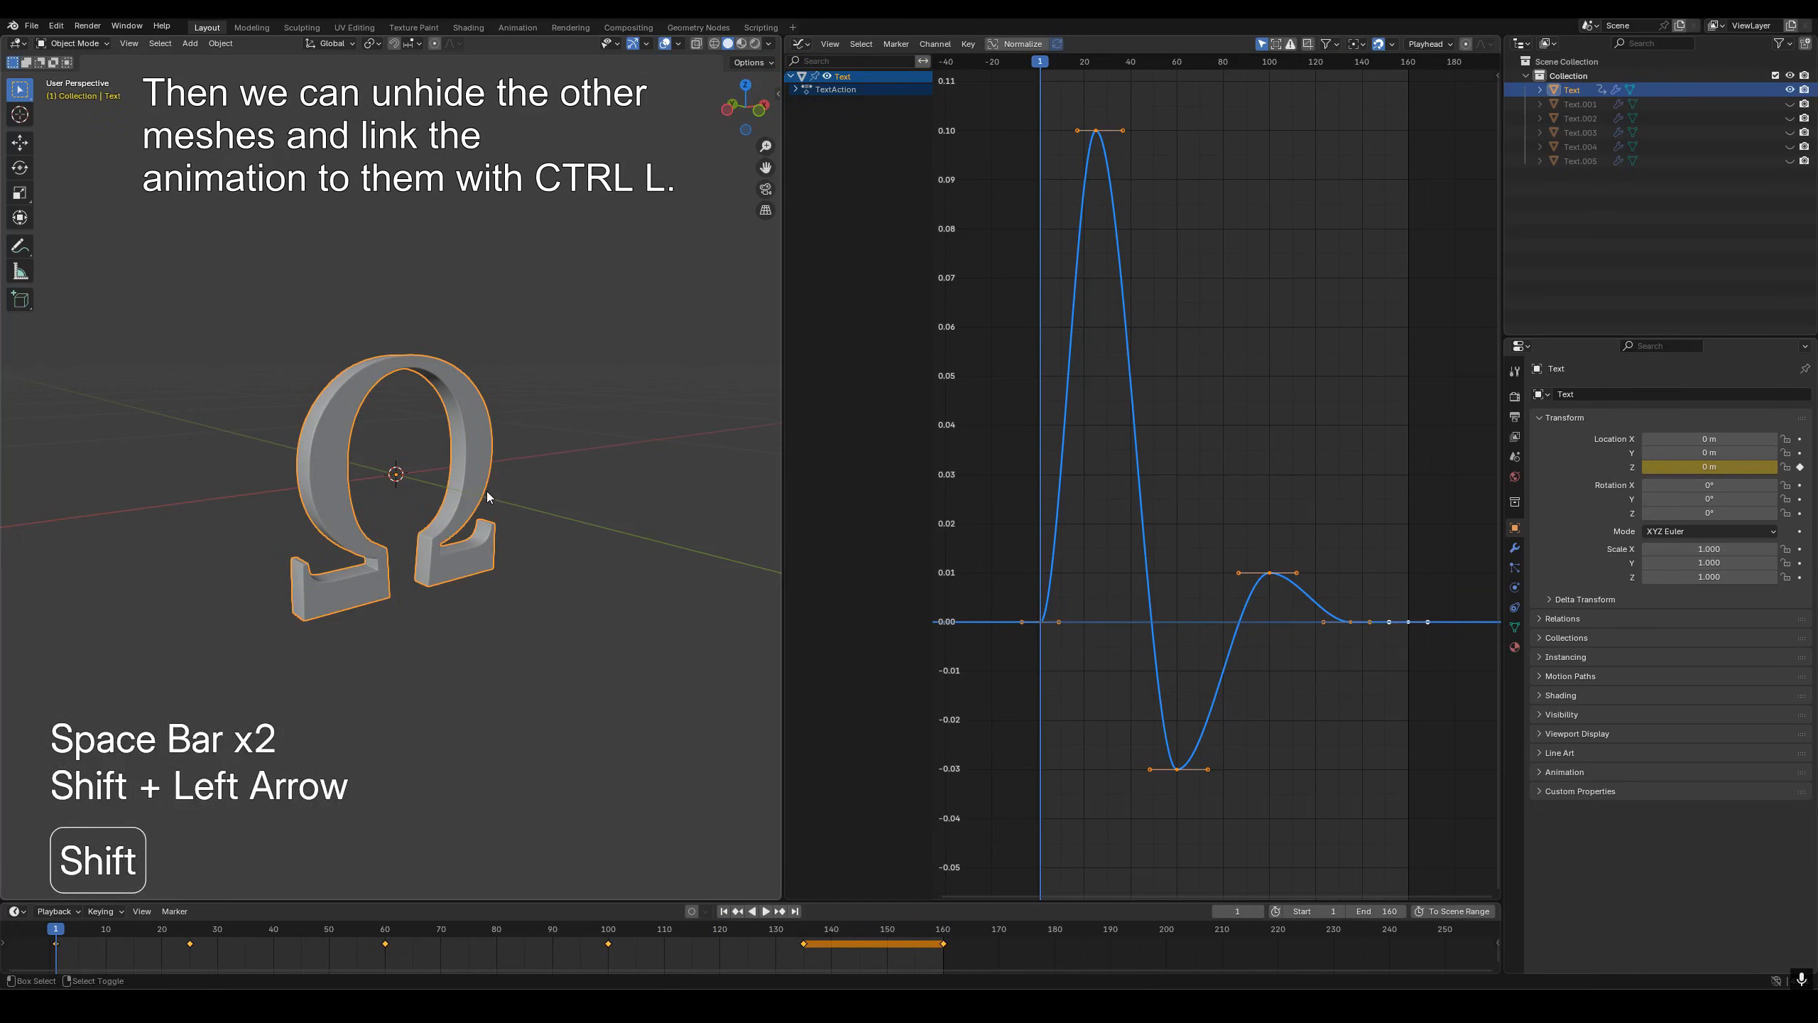
- Unhide the other omegas and link the front omega's animation data to all of them
{"action": "key", "text": "alt+h"}
{"action": "key", "text": "alt+a"}
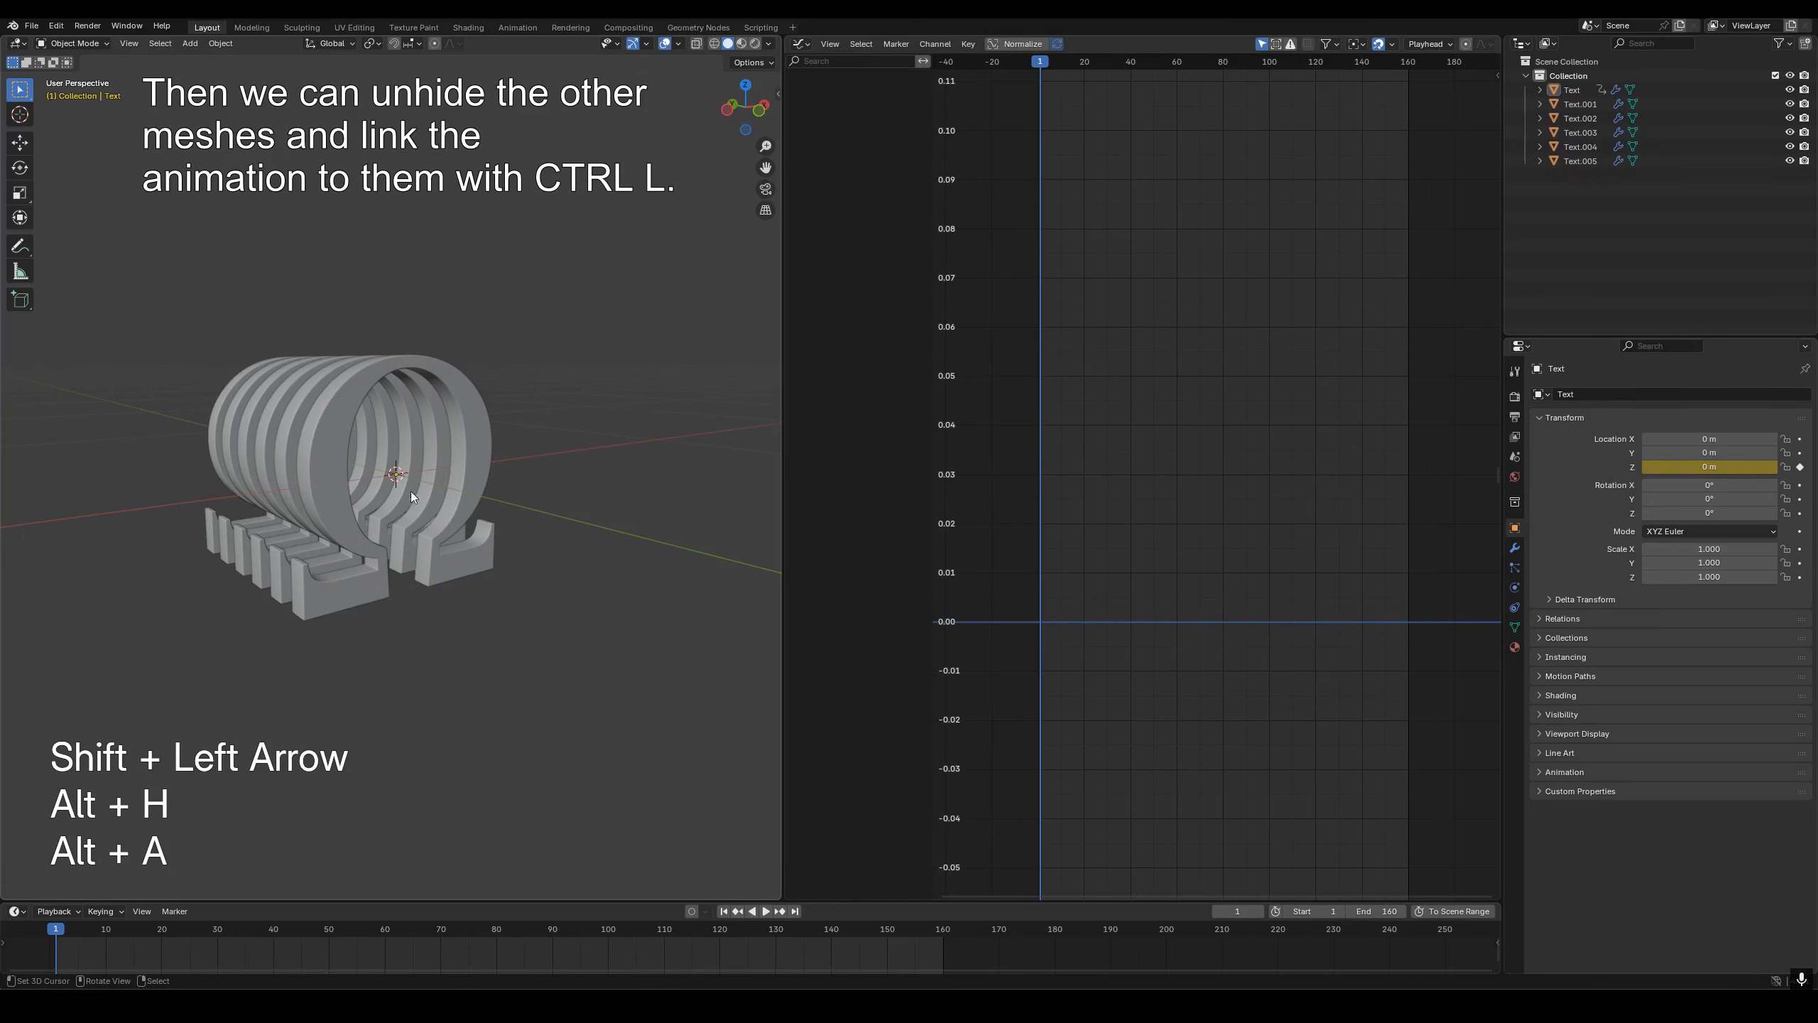
{"action": "key", "text": "a"}
{"action": "left_click", "coordinate": [379, 591], "text": "shift"}
{"action": "left_click", "coordinate": [378, 594], "text": "shift"}
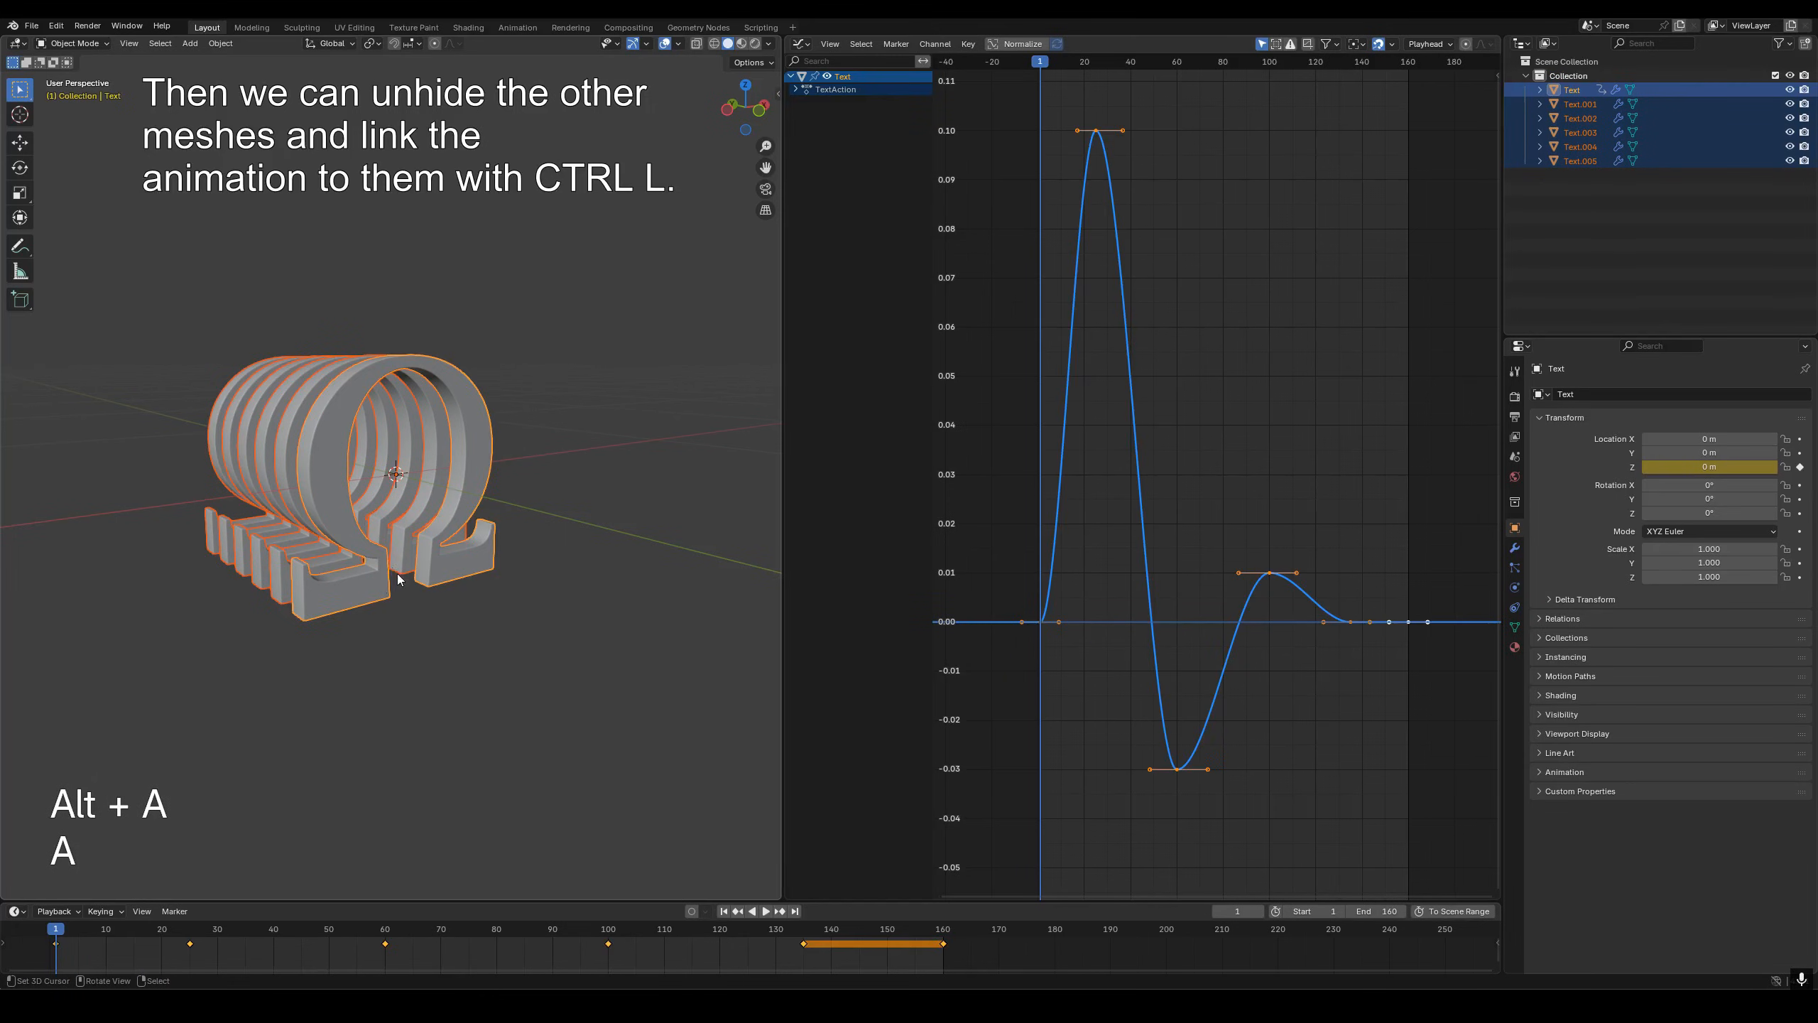
{"action": "key", "text": "ctrl+l"}
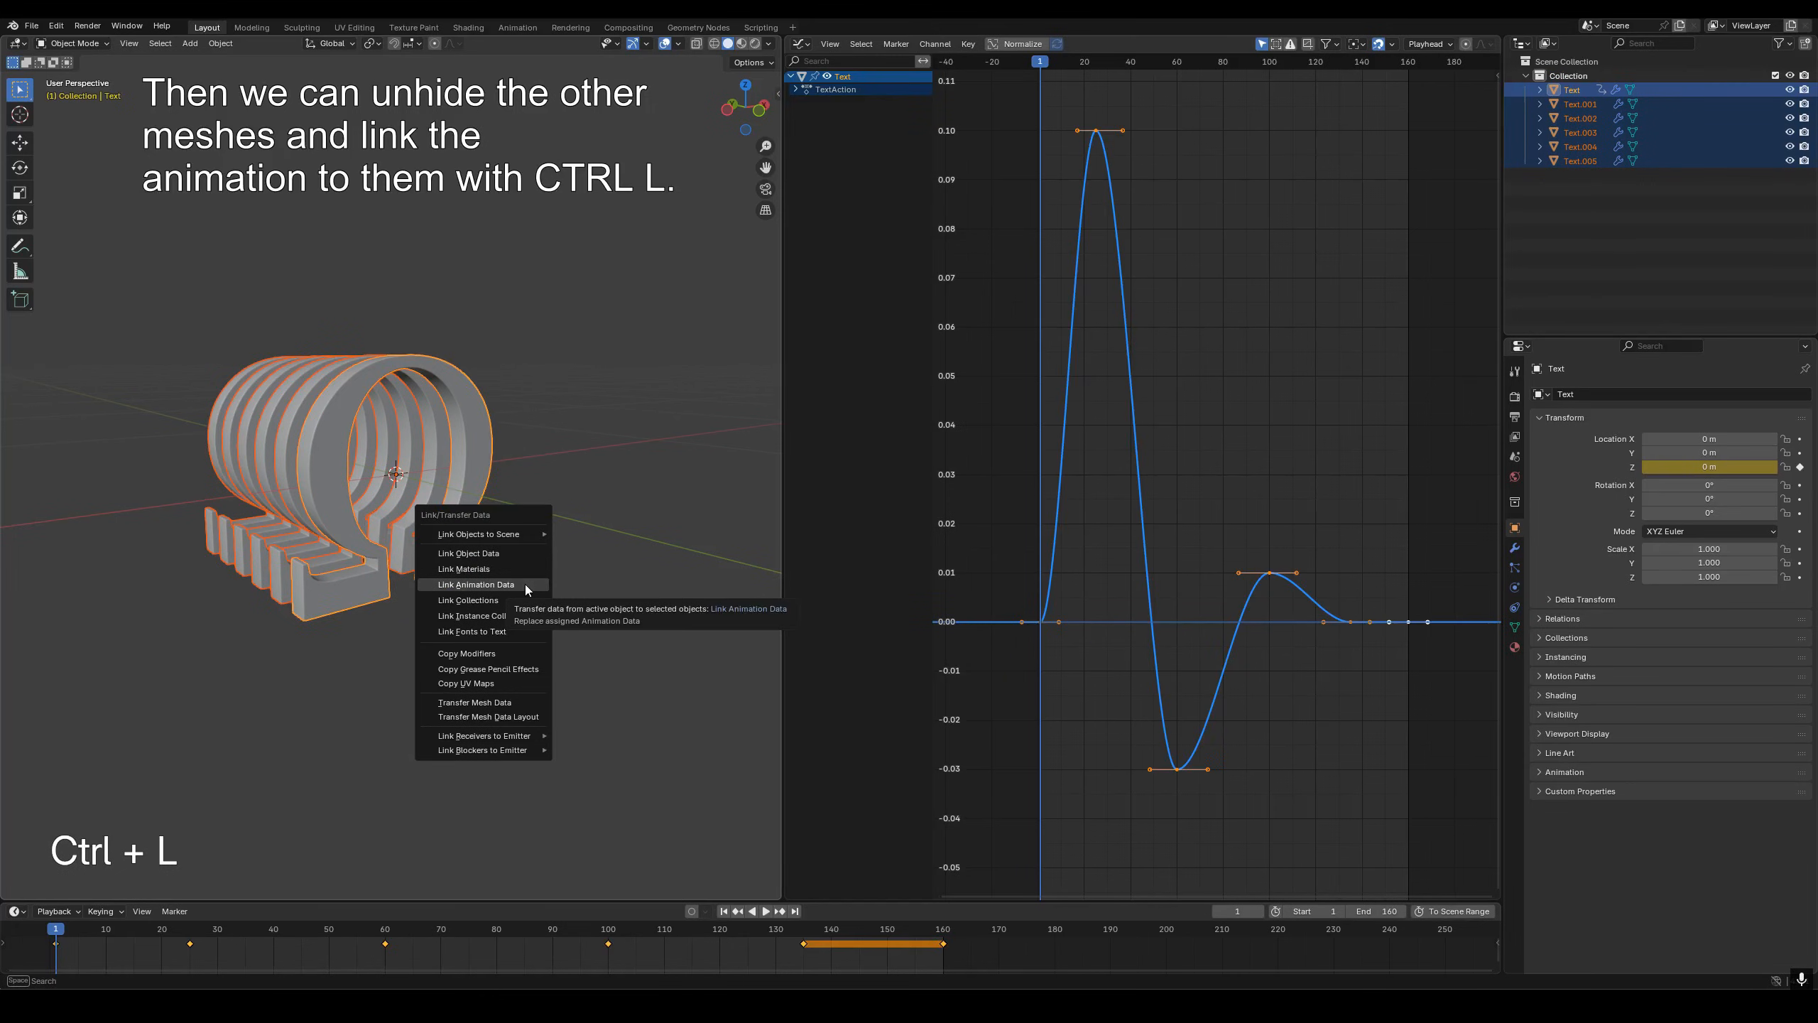
{"action": "left_click", "coordinate": [481, 584]}
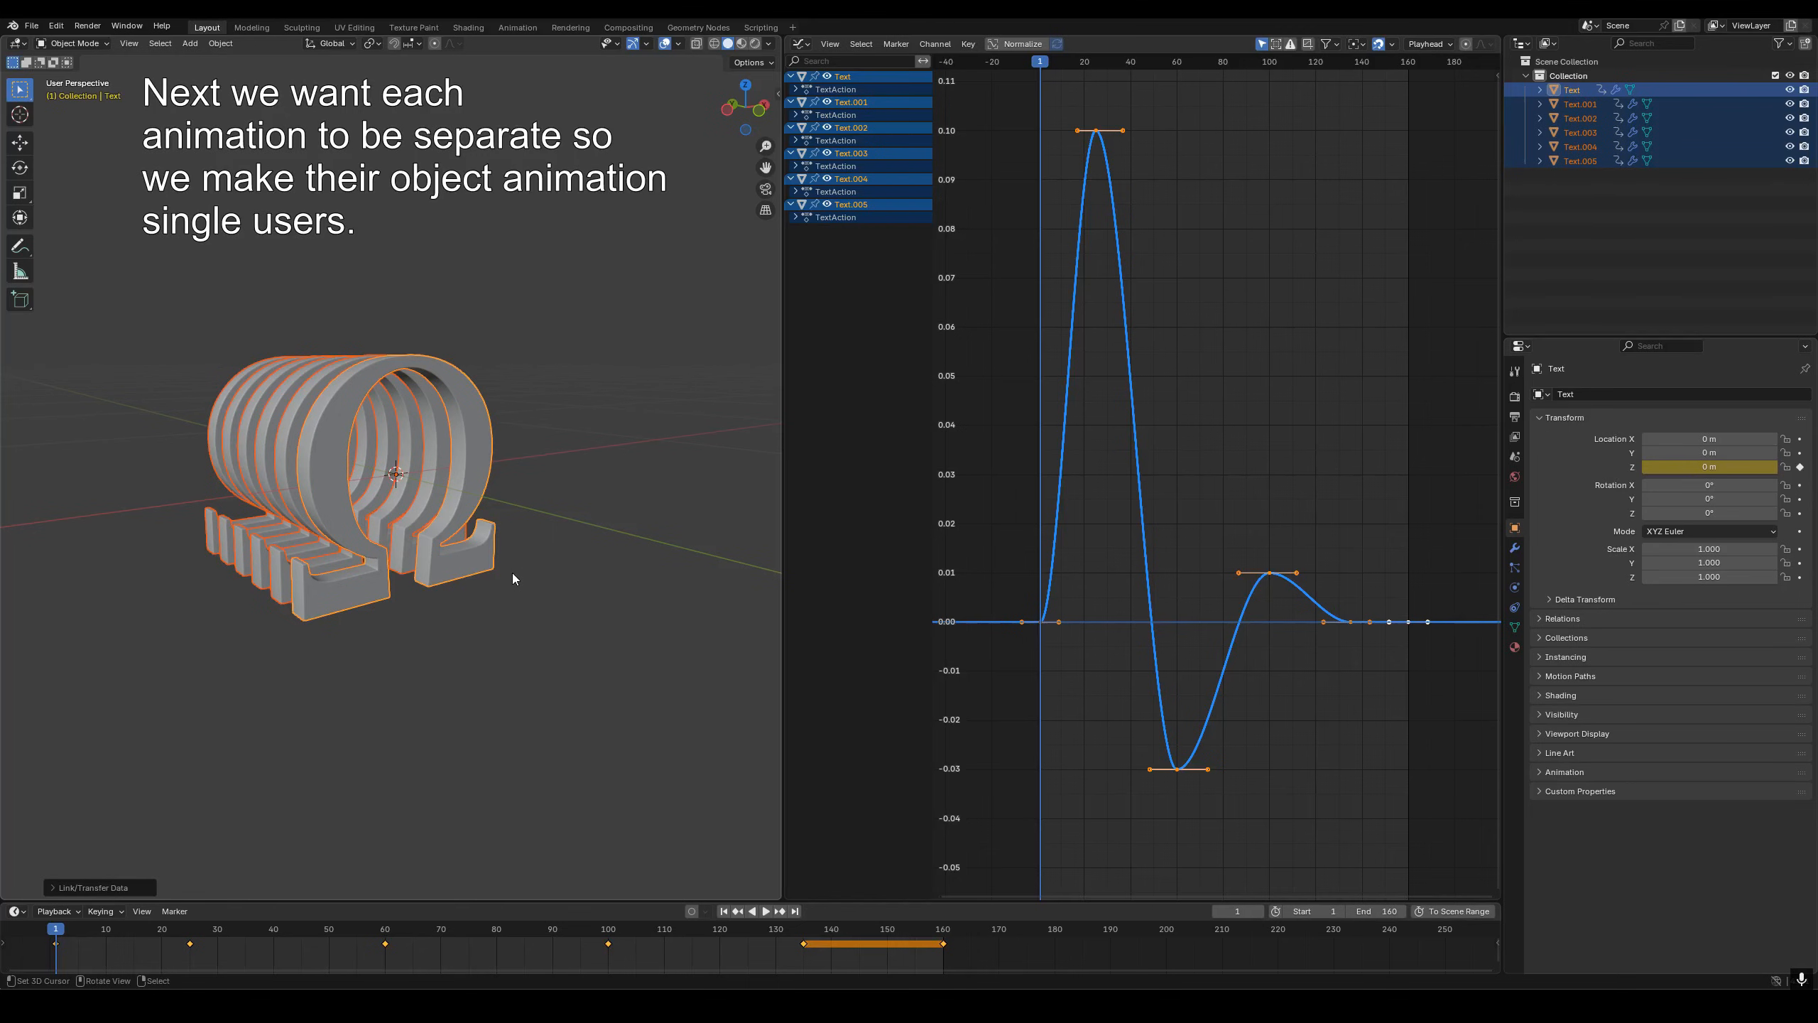
- Make the object animation of all six selected omegas single-user
{"action": "key", "text": "F3"}
{"action": "type", "text": "make si"}
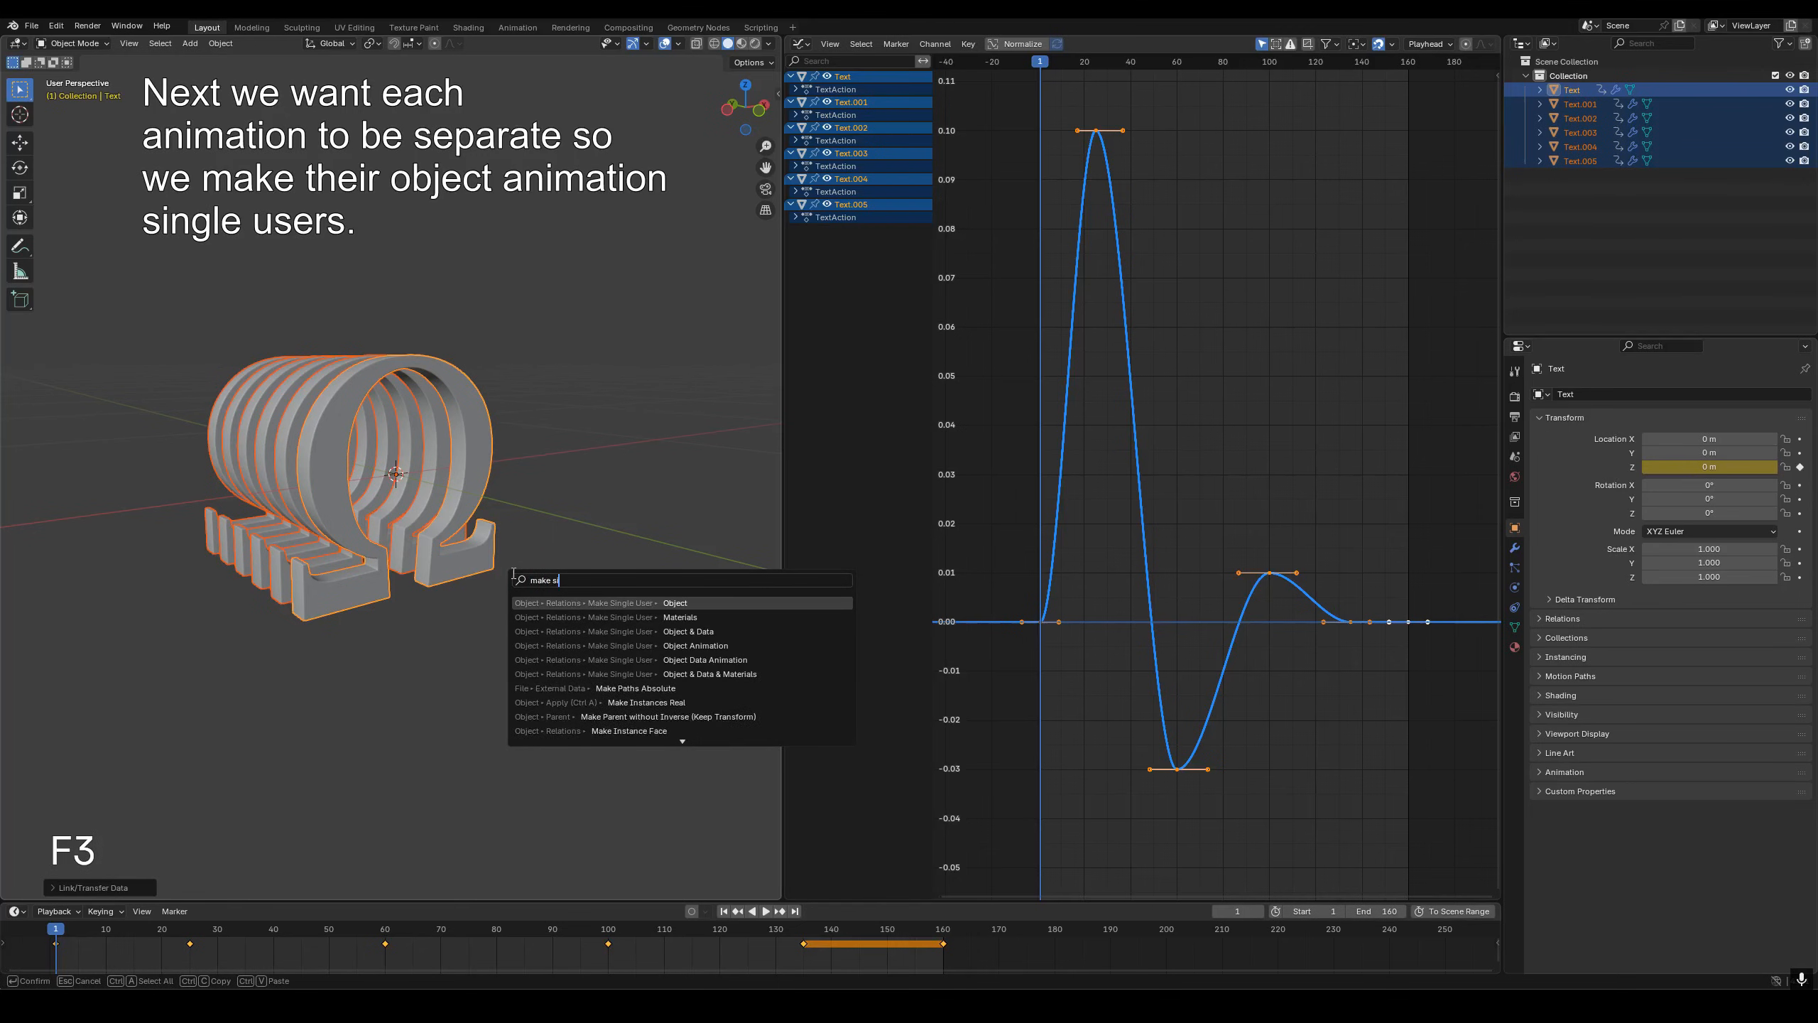
{"action": "type", "text": "ngle"}
{"action": "key", "text": "Down"}
{"action": "key", "text": "Down"}
{"action": "key", "text": "Down"}
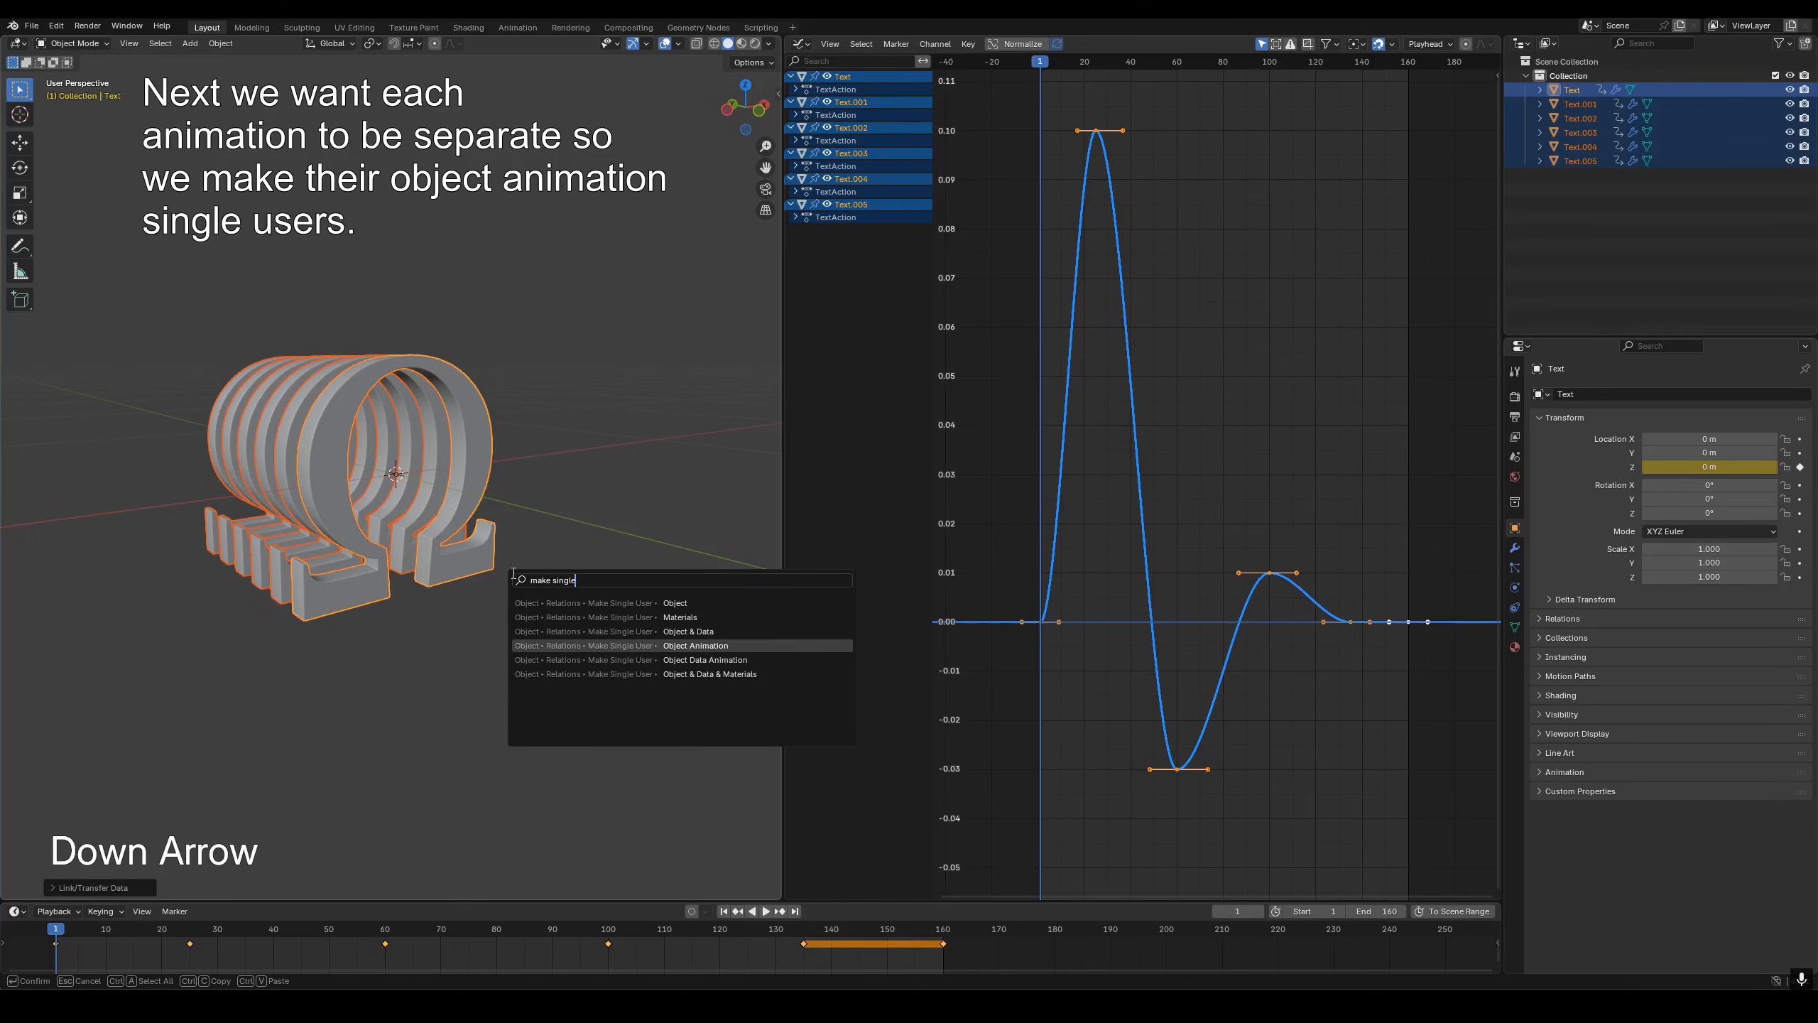
{"action": "left_click", "coordinate": [695, 645]}
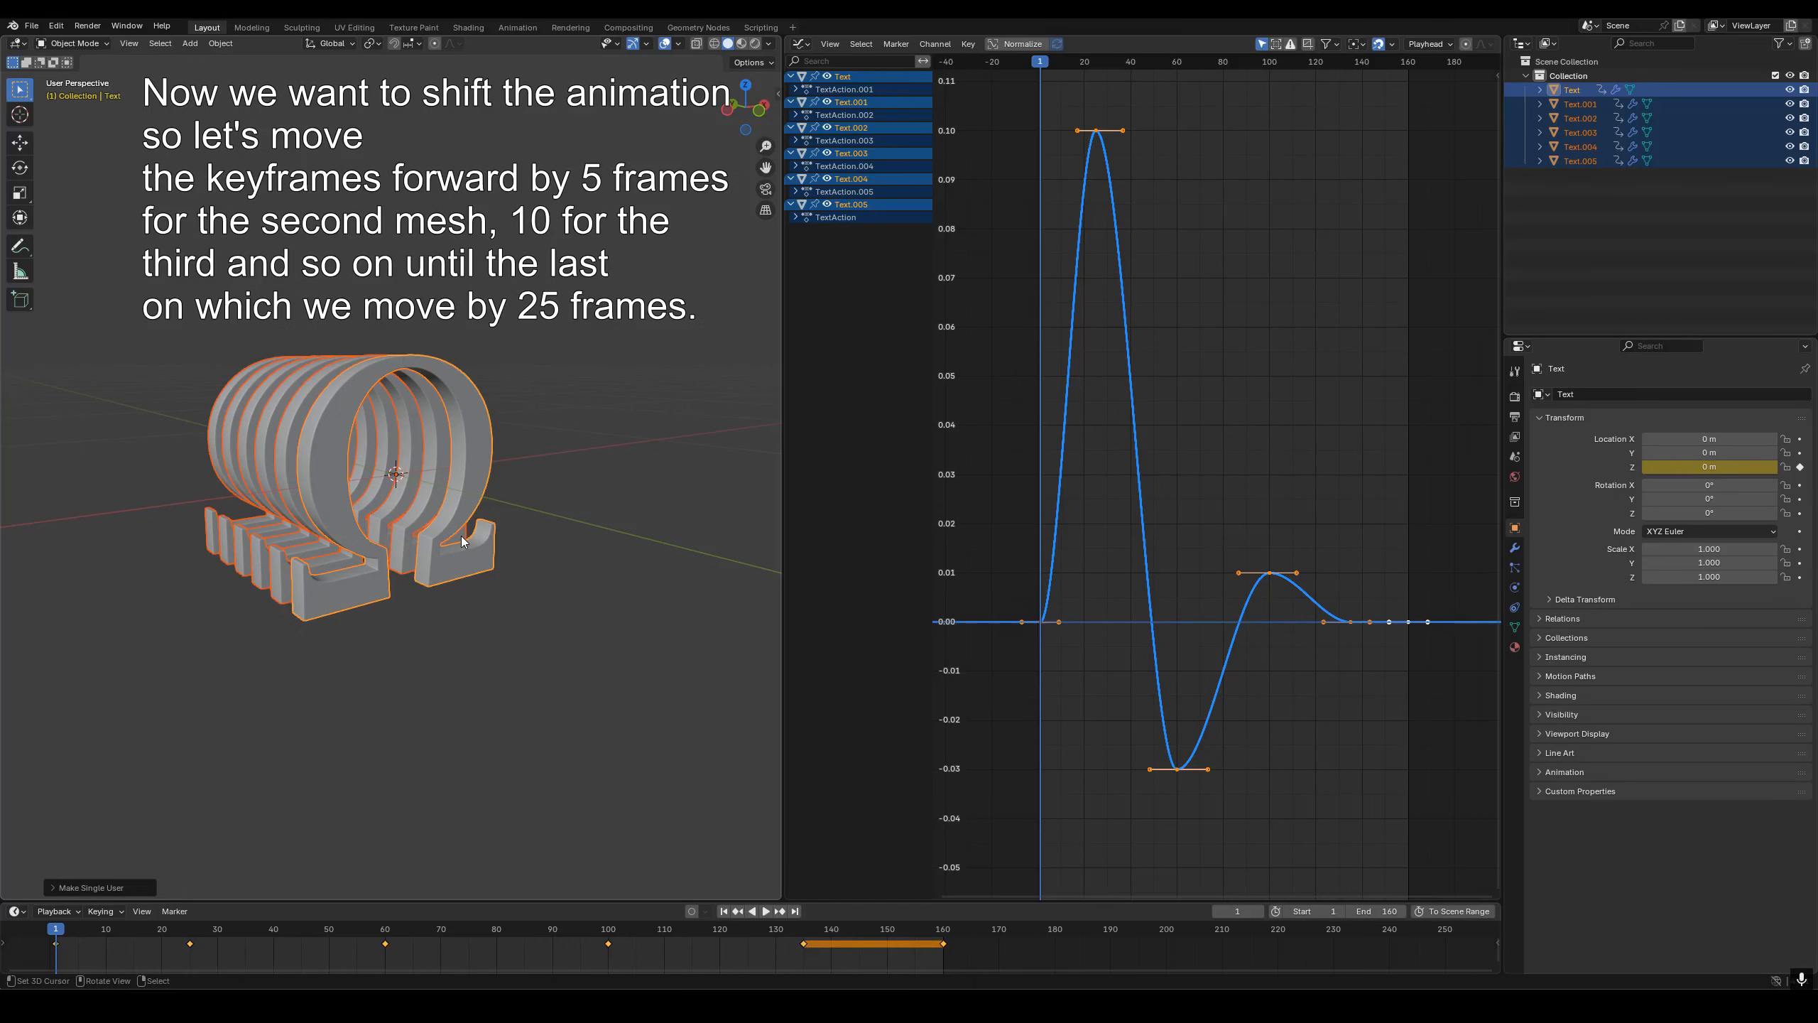
- Shift the second omega's keyframes forward by 5 frames
{"action": "left_click", "coordinate": [285, 582]}
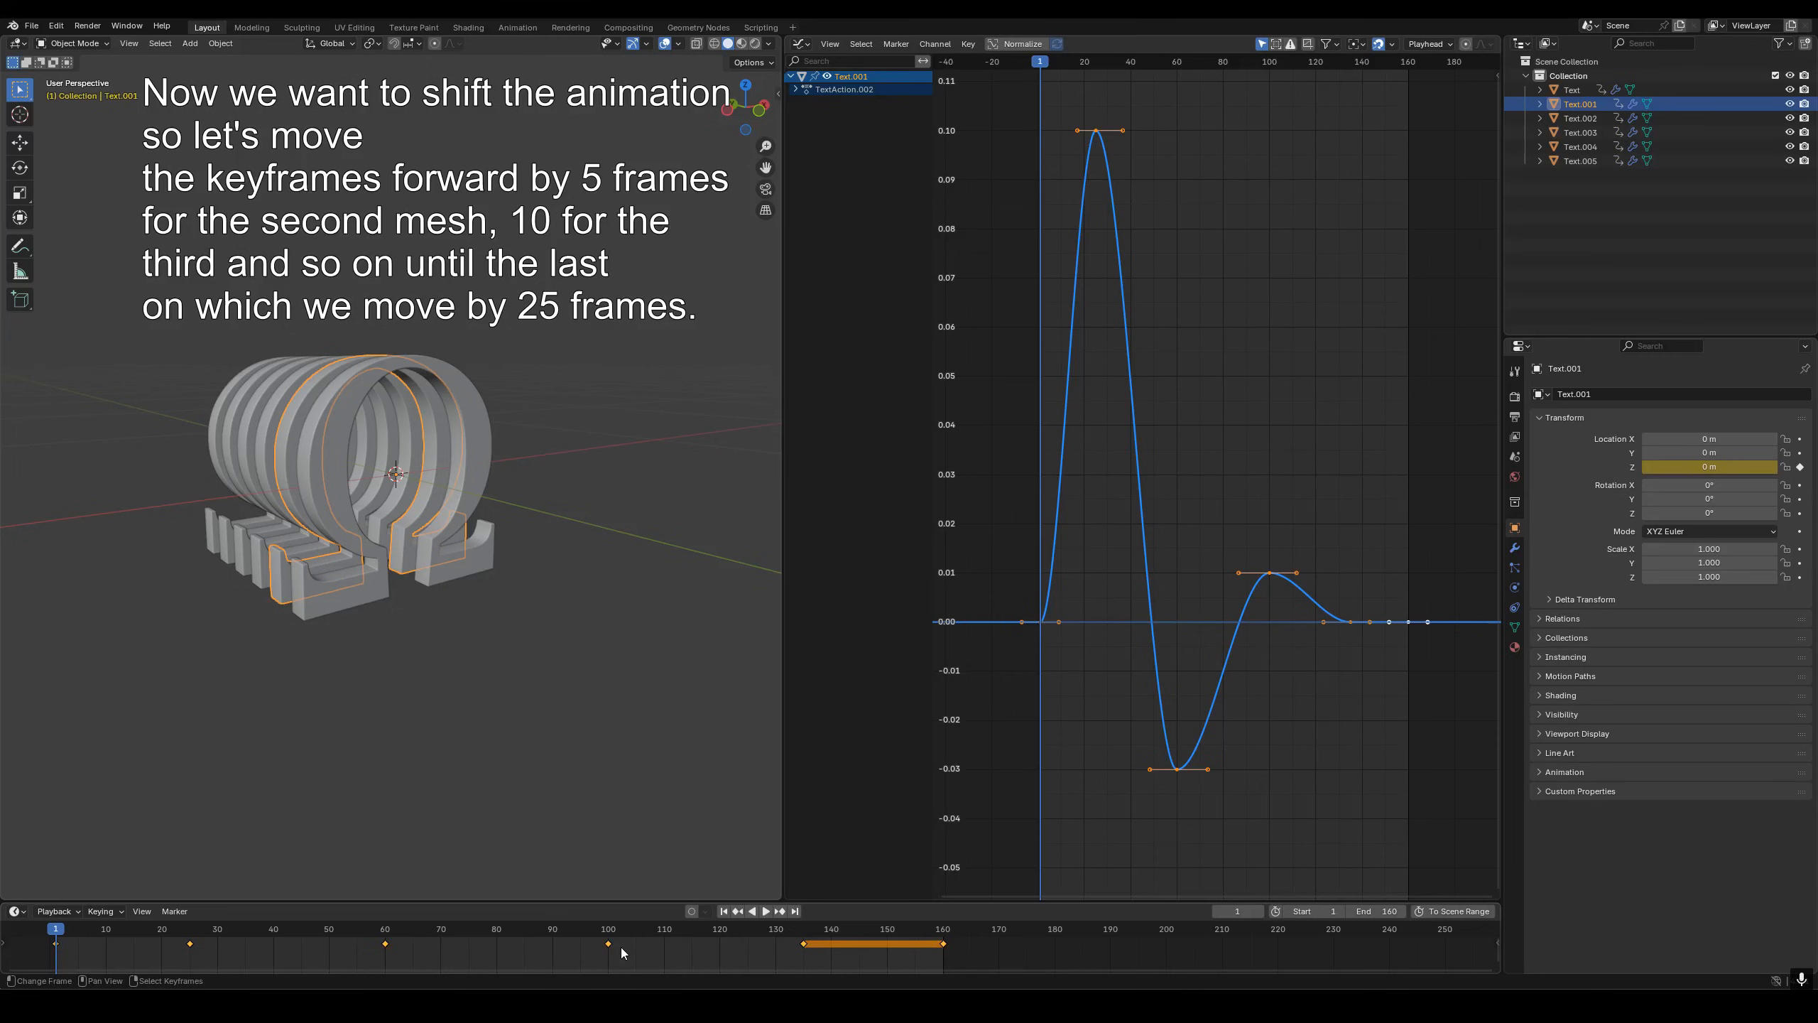
{"action": "key", "text": "g"}
{"action": "key", "text": "5"}
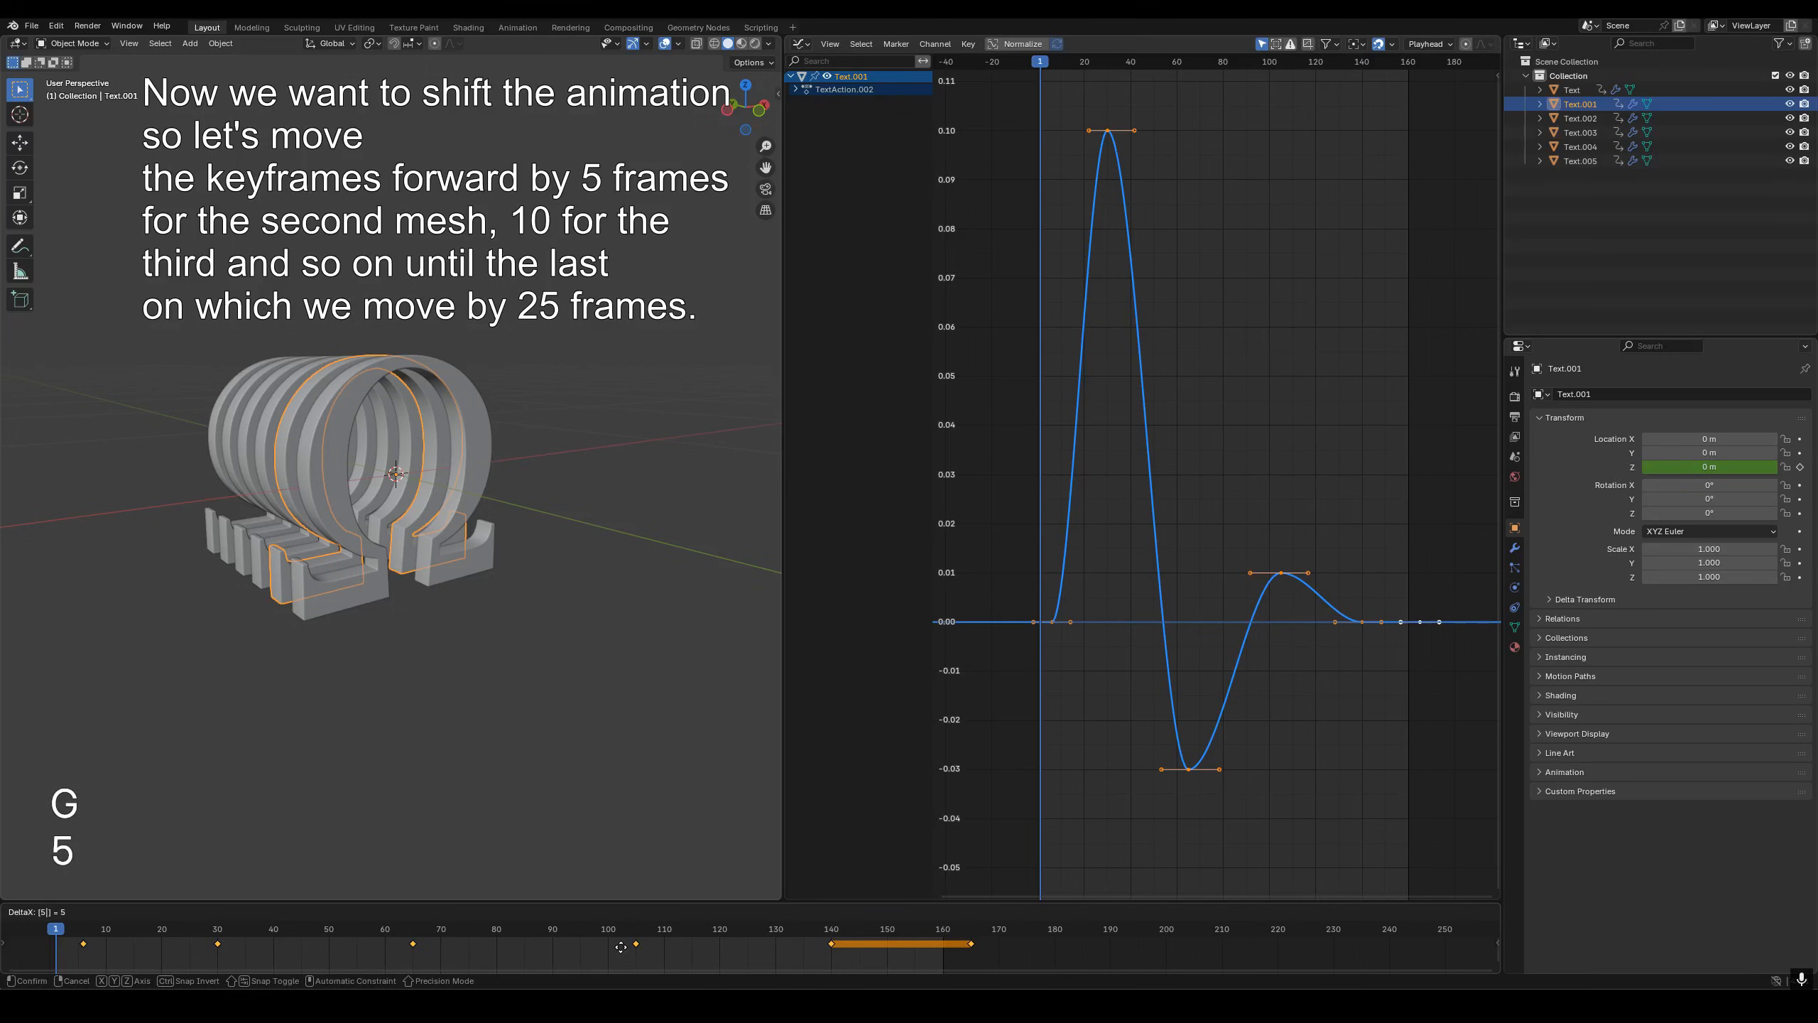
{"action": "key", "text": "Return"}
- Shift the third omega's keyframes forward by 10 frames
{"action": "left_click", "coordinate": [262, 567]}
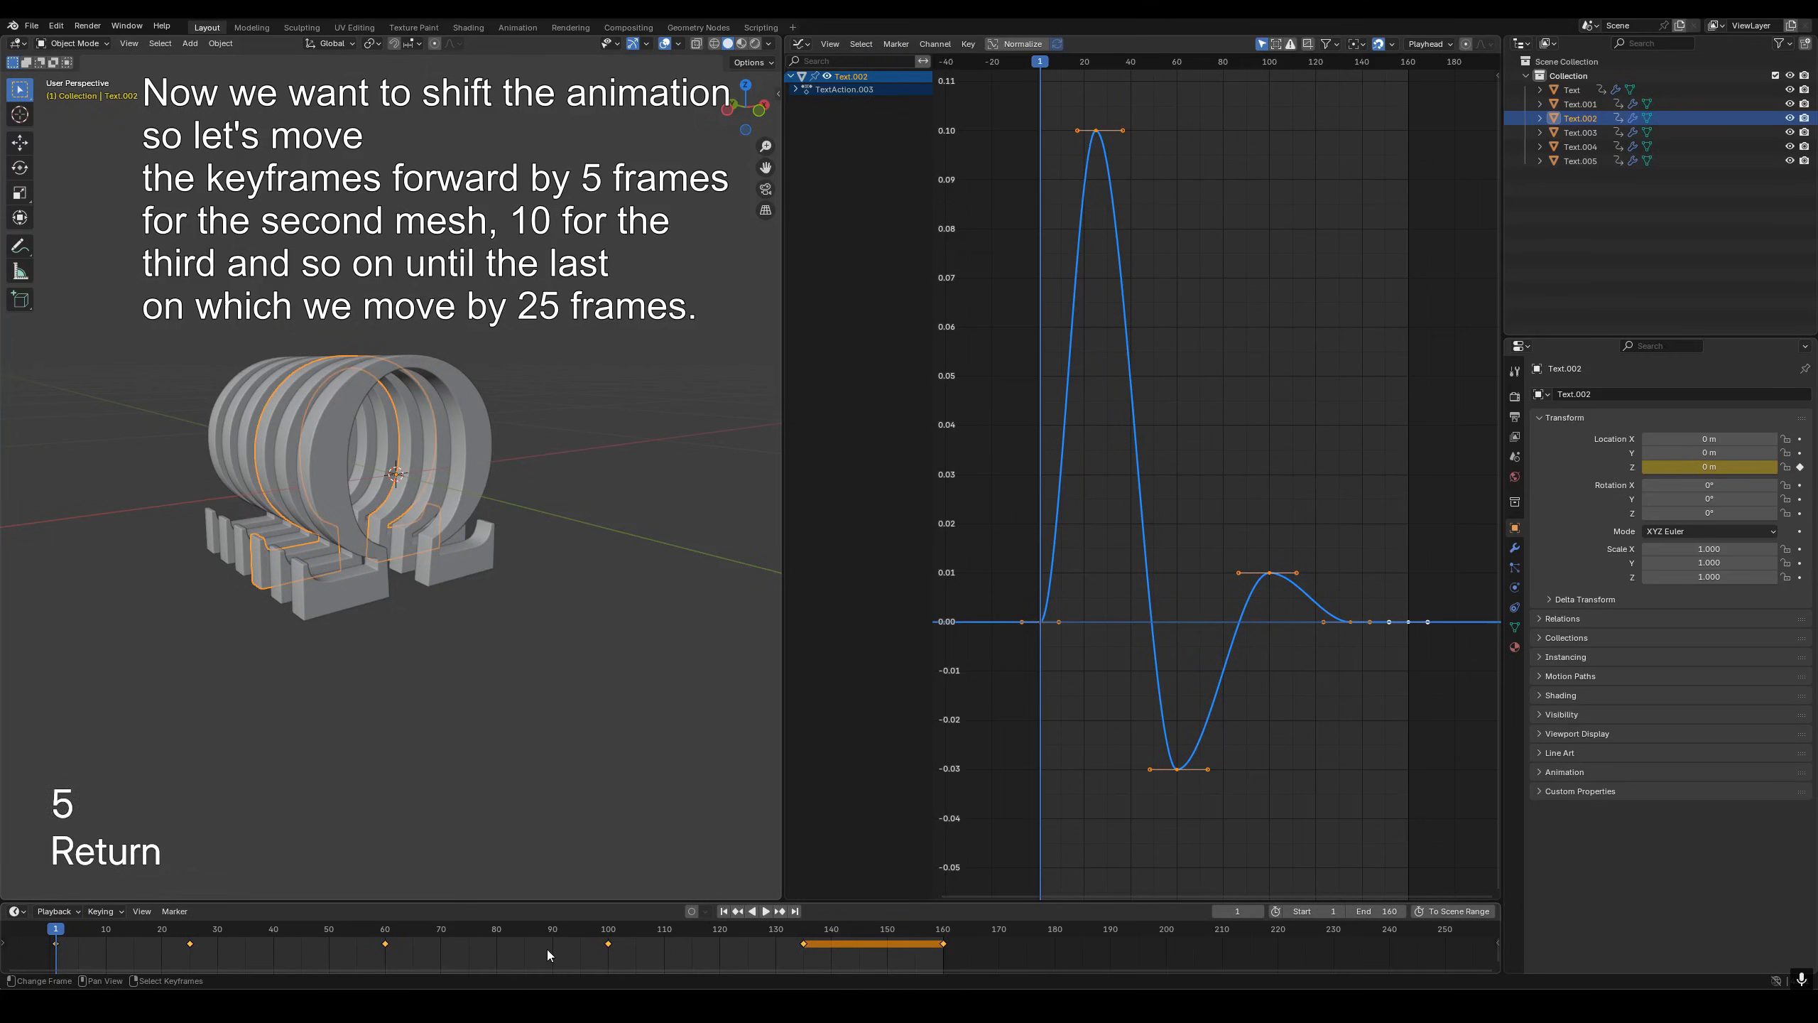
{"action": "key", "text": "g"}
{"action": "key", "text": "1"}
{"action": "key", "text": "0"}
{"action": "key", "text": "Return"}
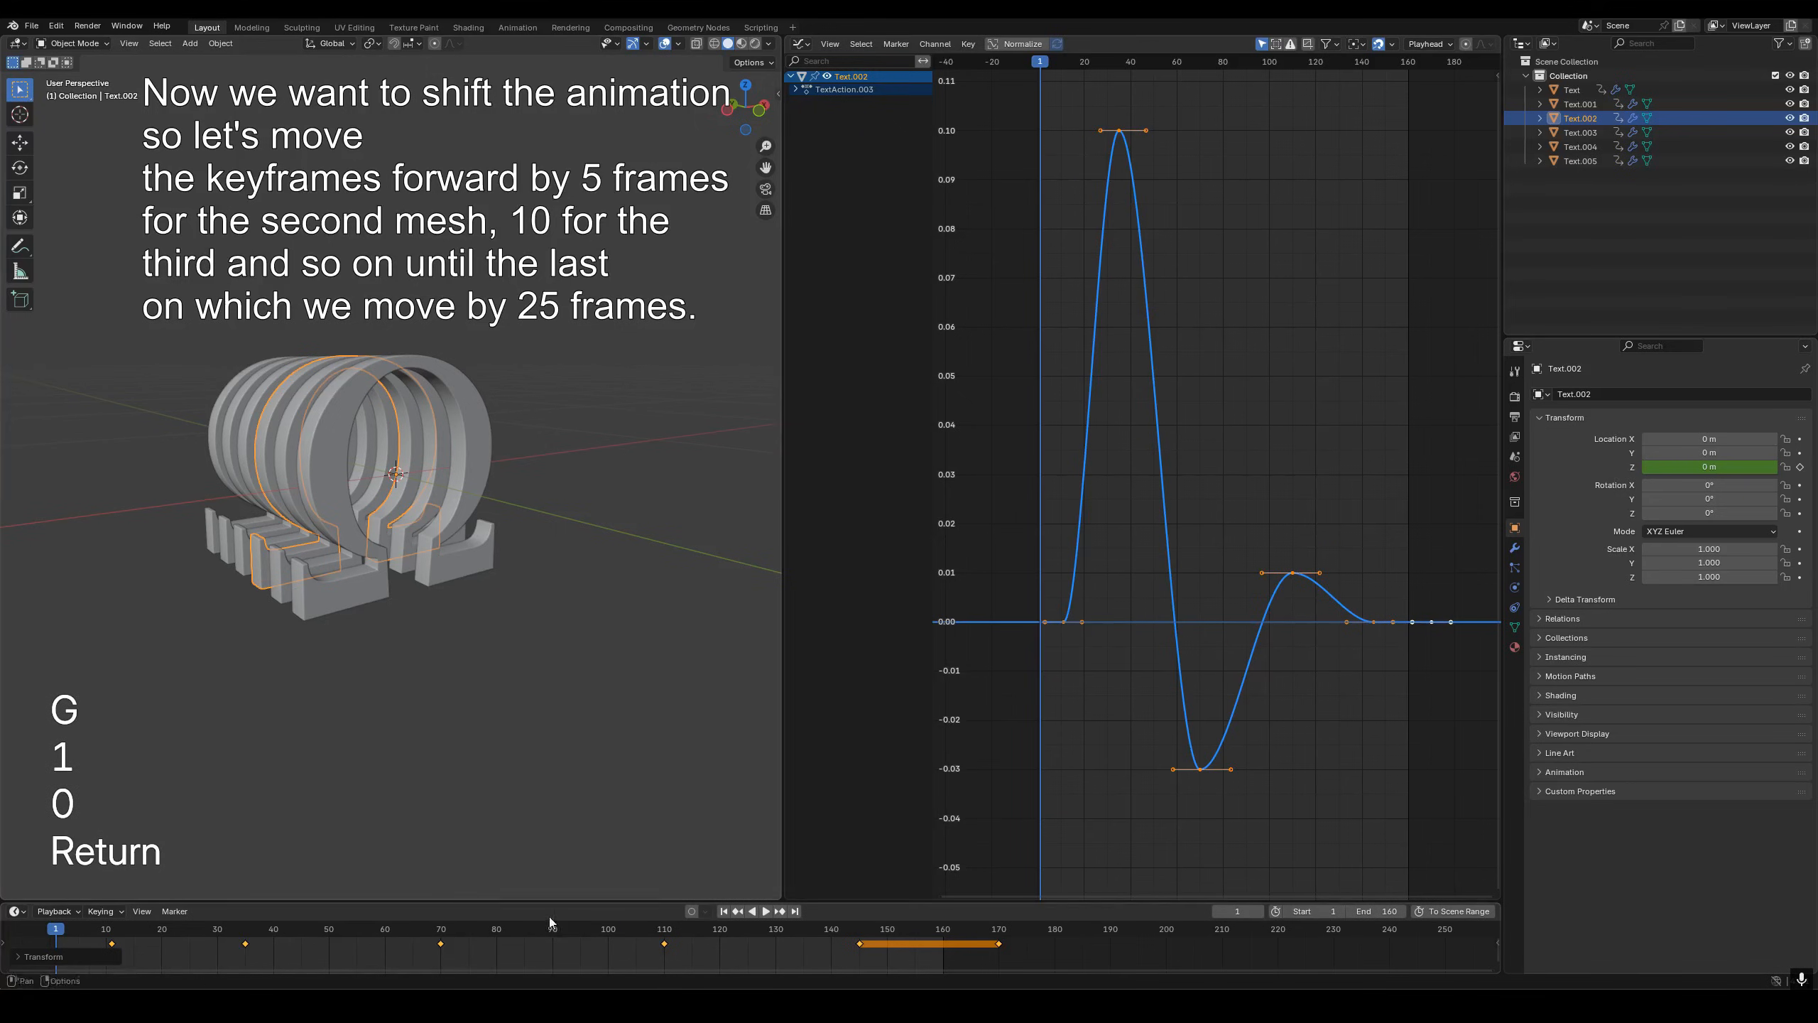
- Shift the fourth omega's keyframes forward by 15 frames
{"action": "left_click", "coordinate": [244, 559]}
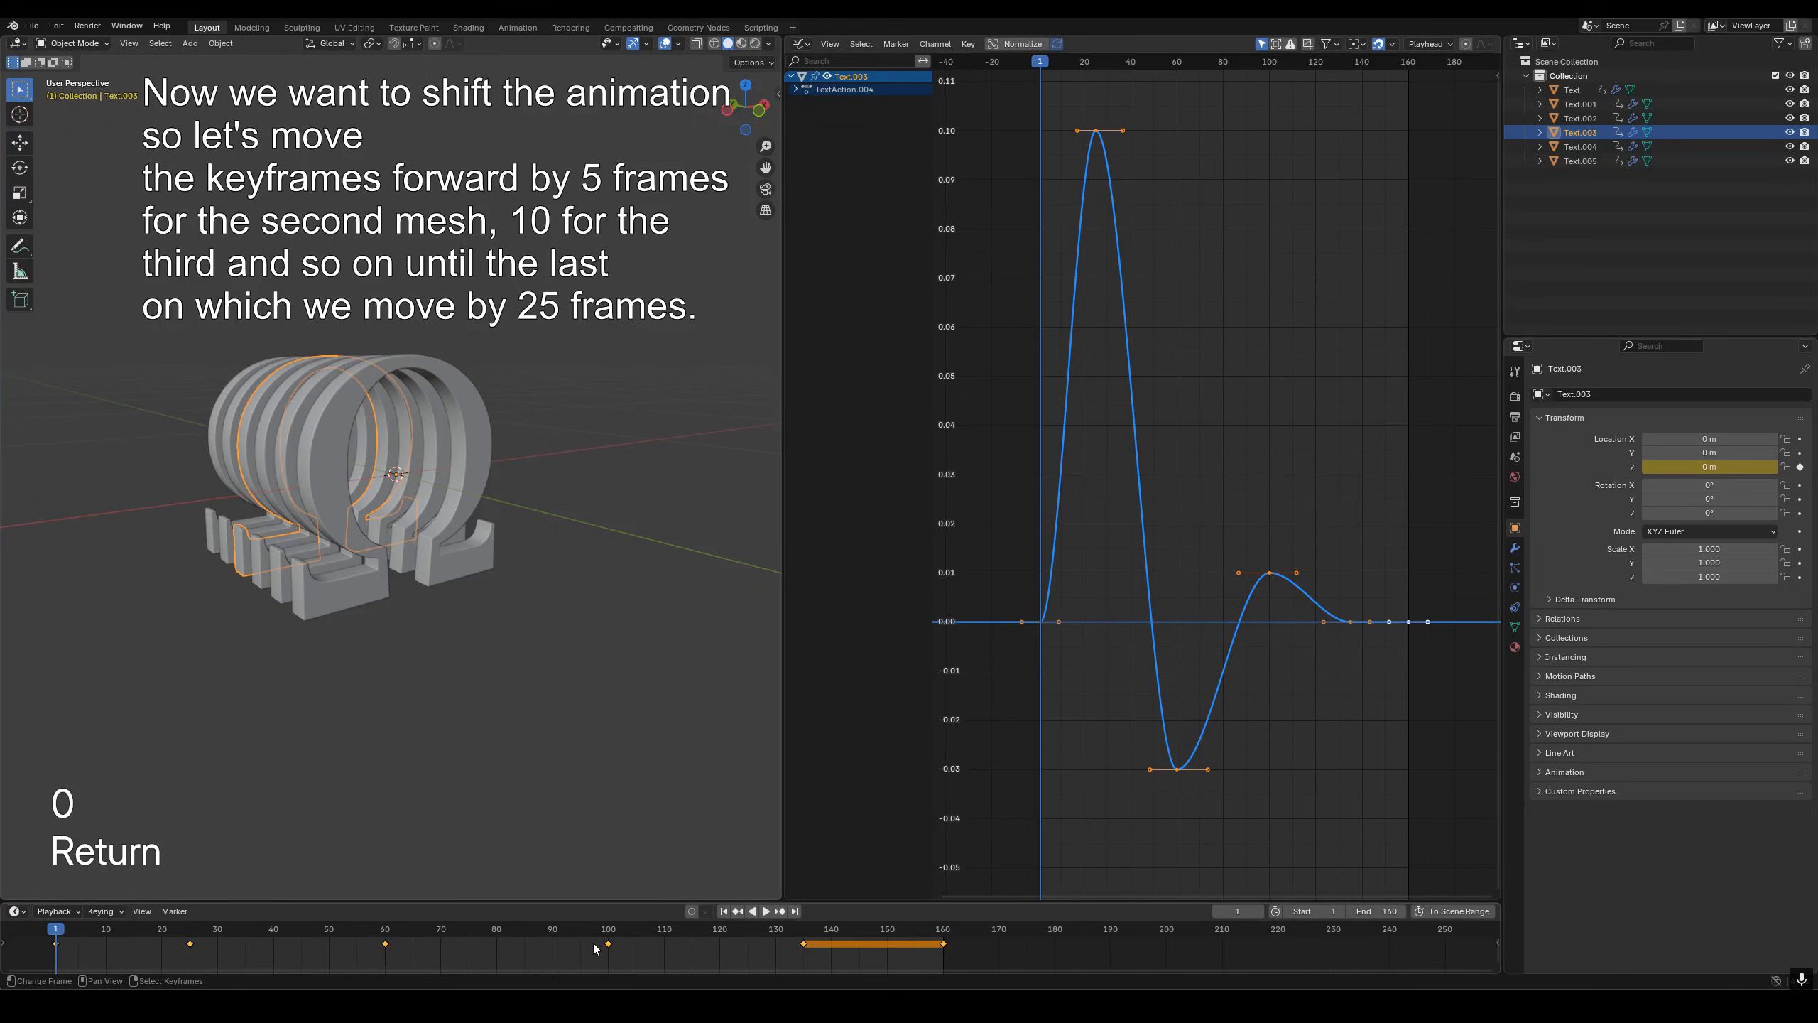
{"action": "key", "text": "g"}
{"action": "key", "text": "1"}
{"action": "key", "text": "5"}
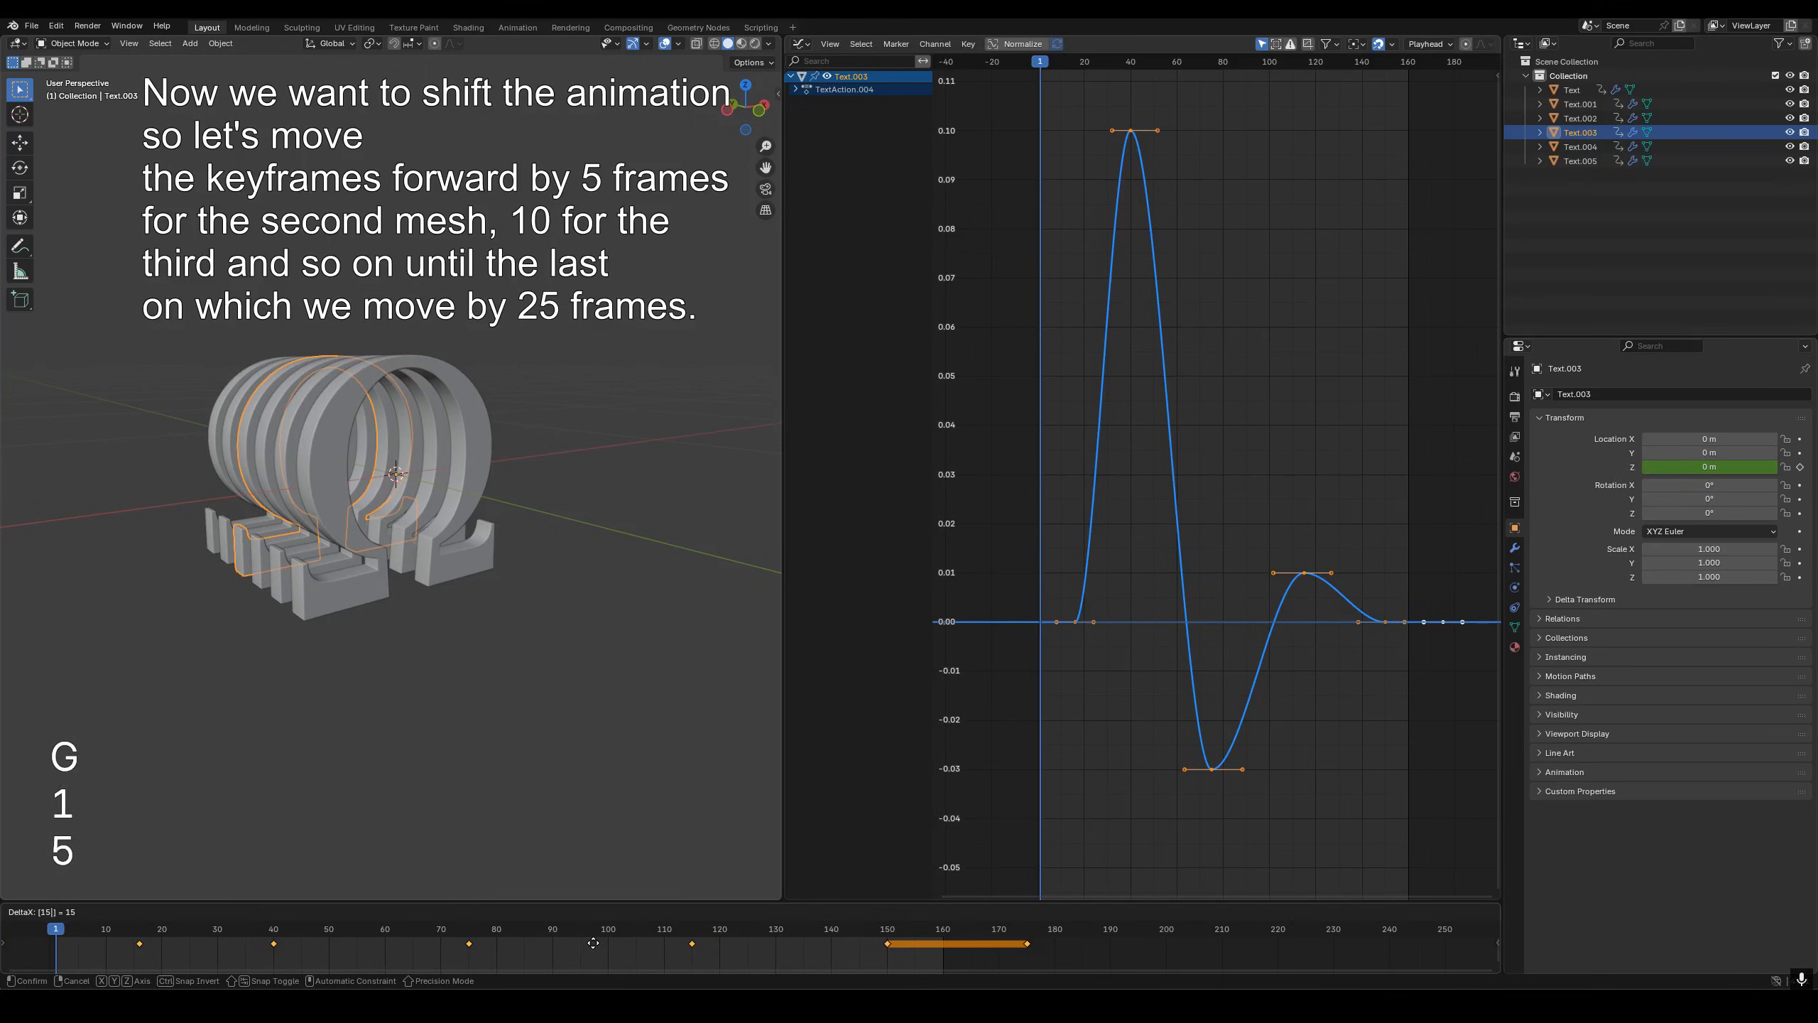
{"action": "key", "text": "Return"}
- Shift the fifth omega's keyframes forward by 20 frames
{"action": "left_click", "coordinate": [223, 547]}
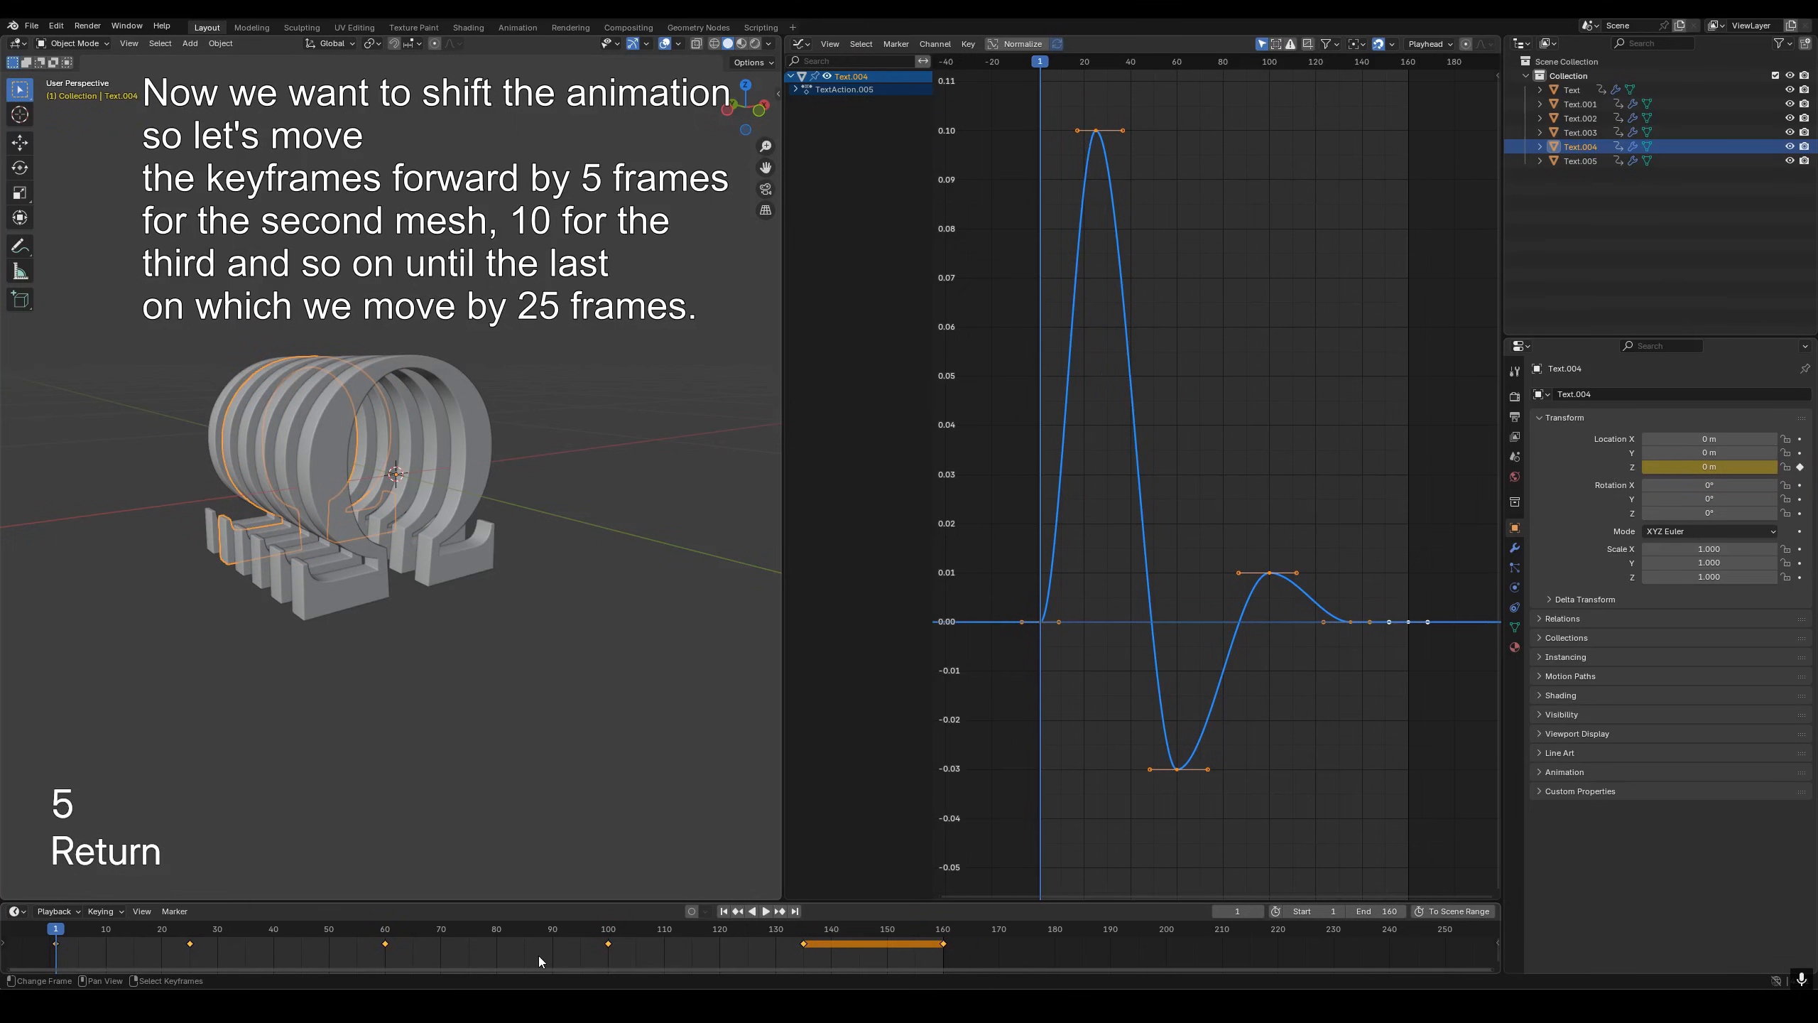
{"action": "key", "text": "g"}
{"action": "key", "text": "2"}
{"action": "key", "text": "0"}
{"action": "key", "text": "Return"}
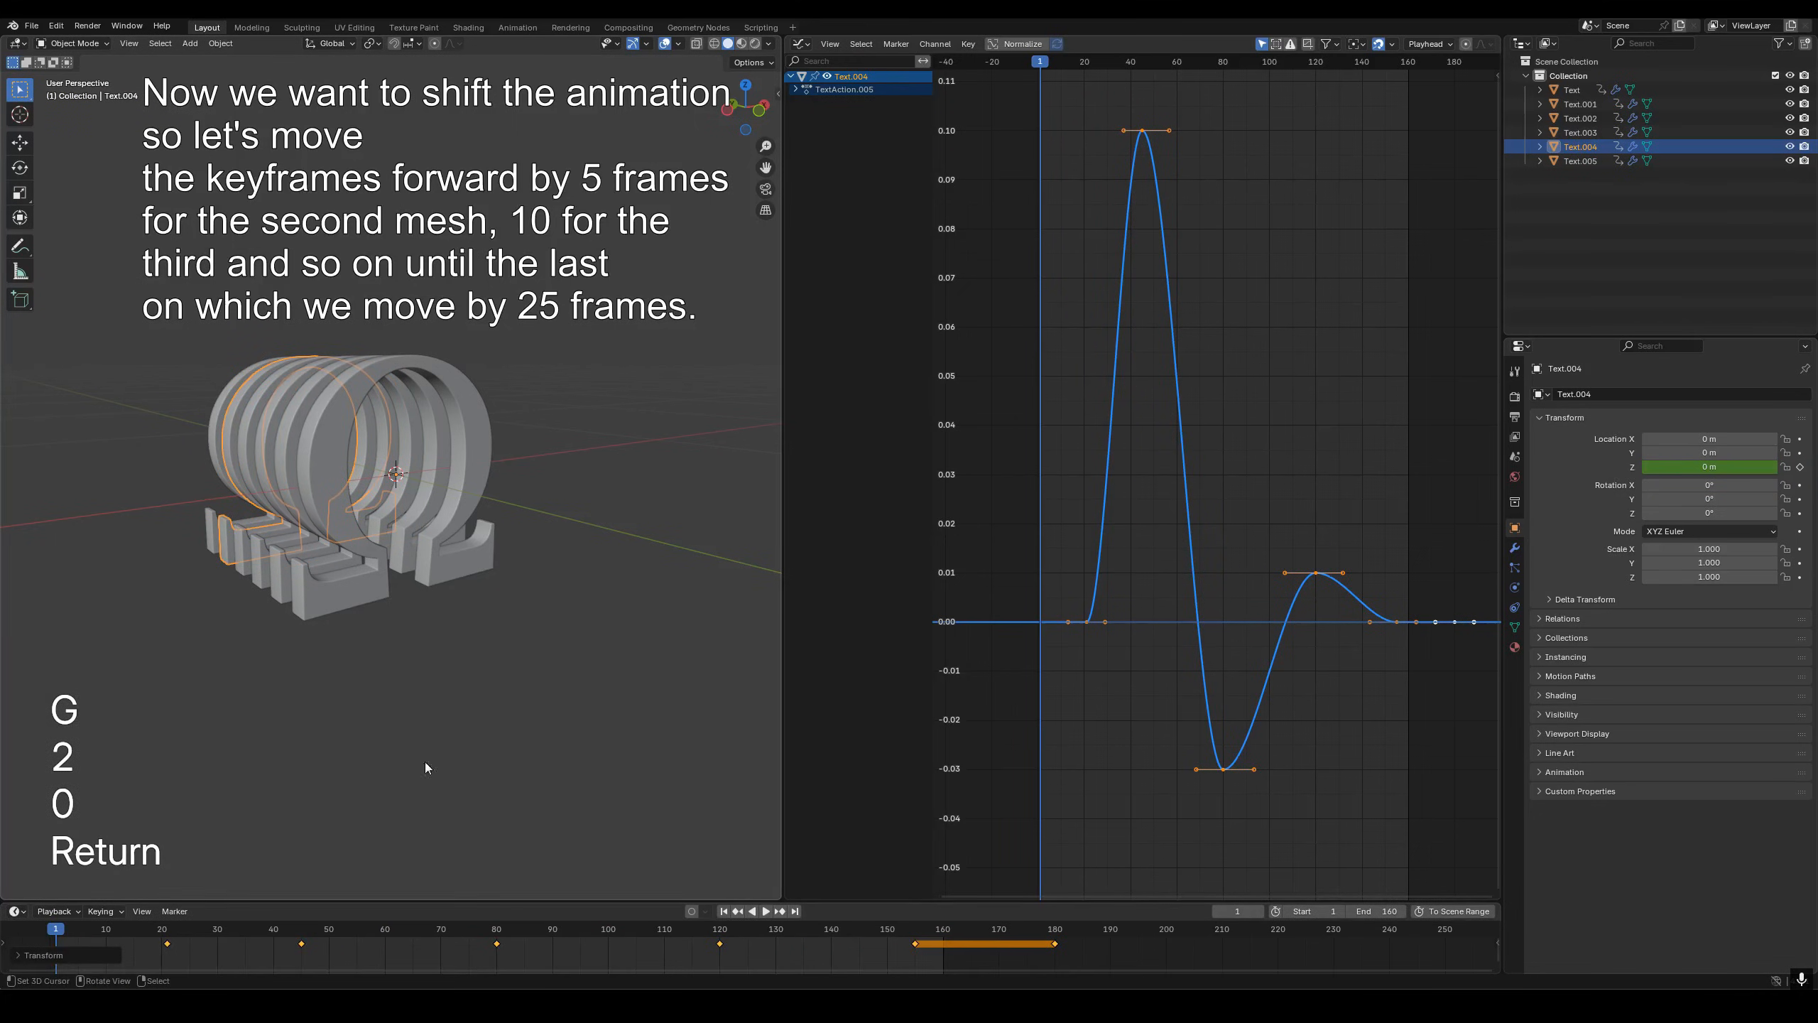
- Shift the keyframes of the last, rearmost omega forward by 25 frames
{"action": "left_click", "coordinate": [213, 533]}
{"action": "key", "text": "g"}
{"action": "key", "text": "2"}
{"action": "key", "text": "5"}
{"action": "key", "text": "Return"}
- Play the staggered animation to check how all six omegas bounce one after another
{"action": "scroll", "coordinate": [445, 523], "scroll_direction": "up", "scroll_amount": 1}
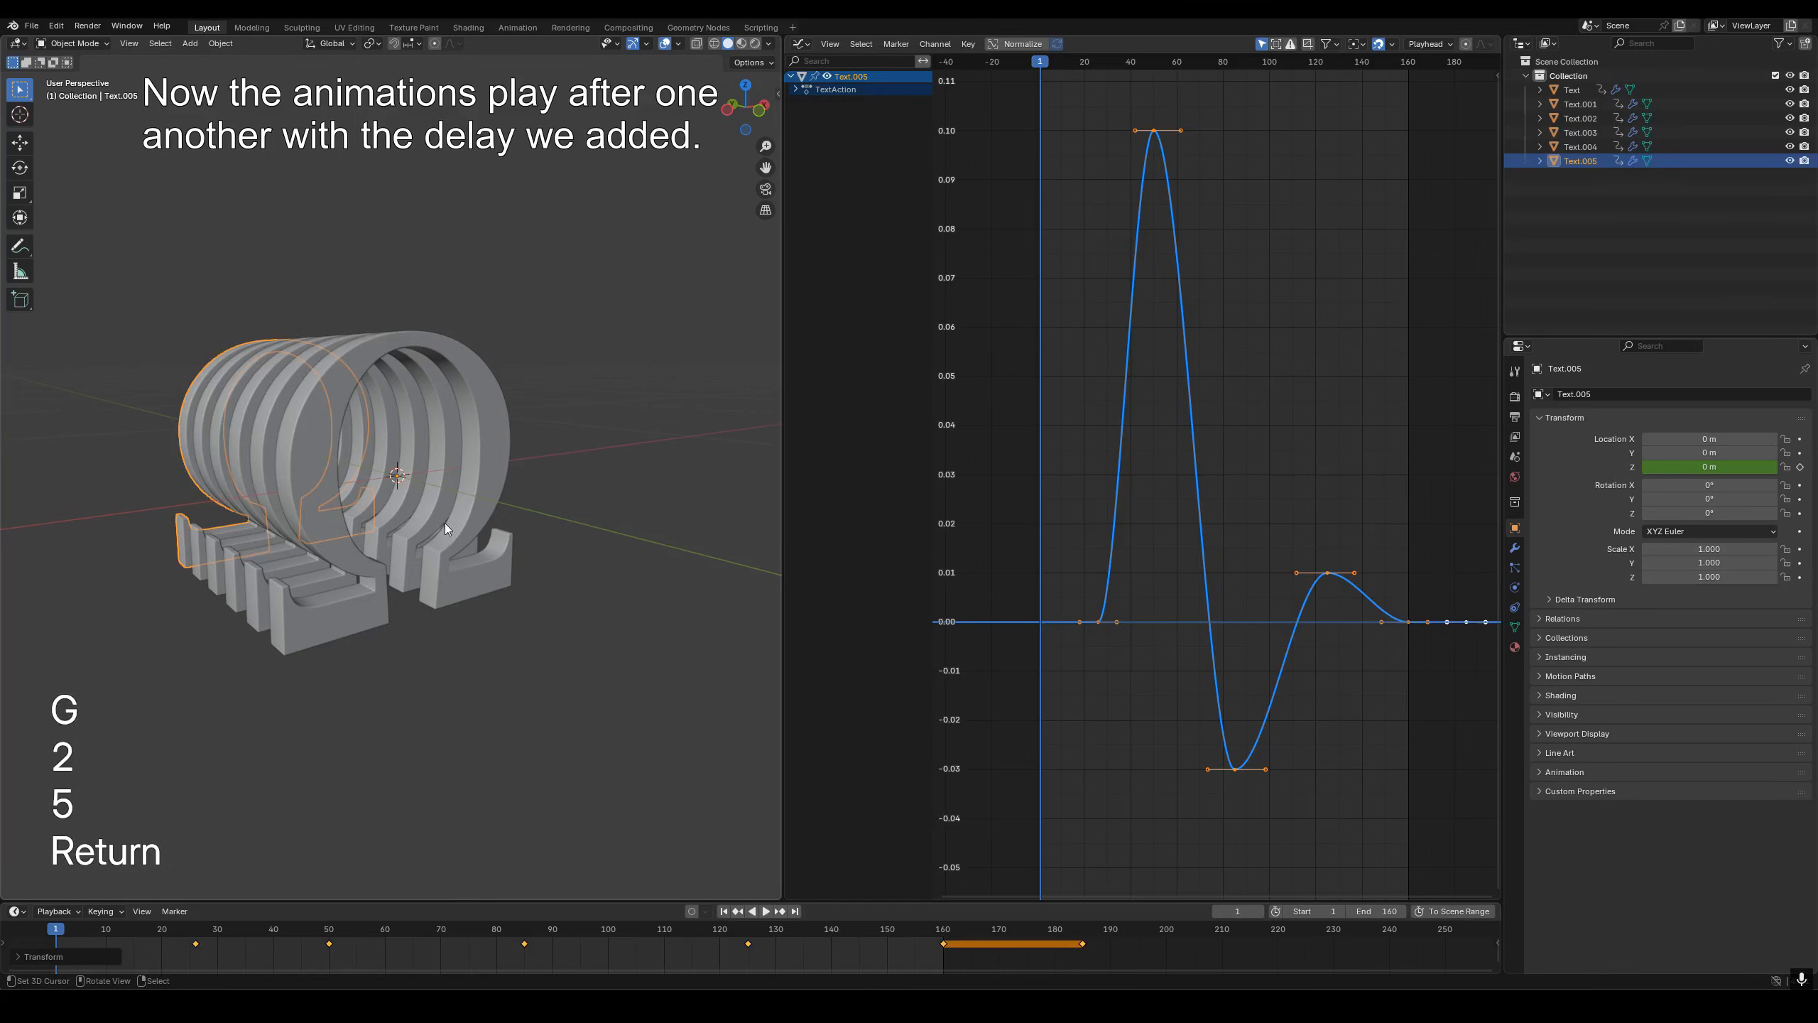
{"action": "middle_click_drag", "start_coordinate": [445, 523], "coordinate": [509, 537], "text": "shift"}
{"action": "middle_click_drag", "start_coordinate": [509, 537], "coordinate": [508, 508]}
{"action": "key", "text": "space"}
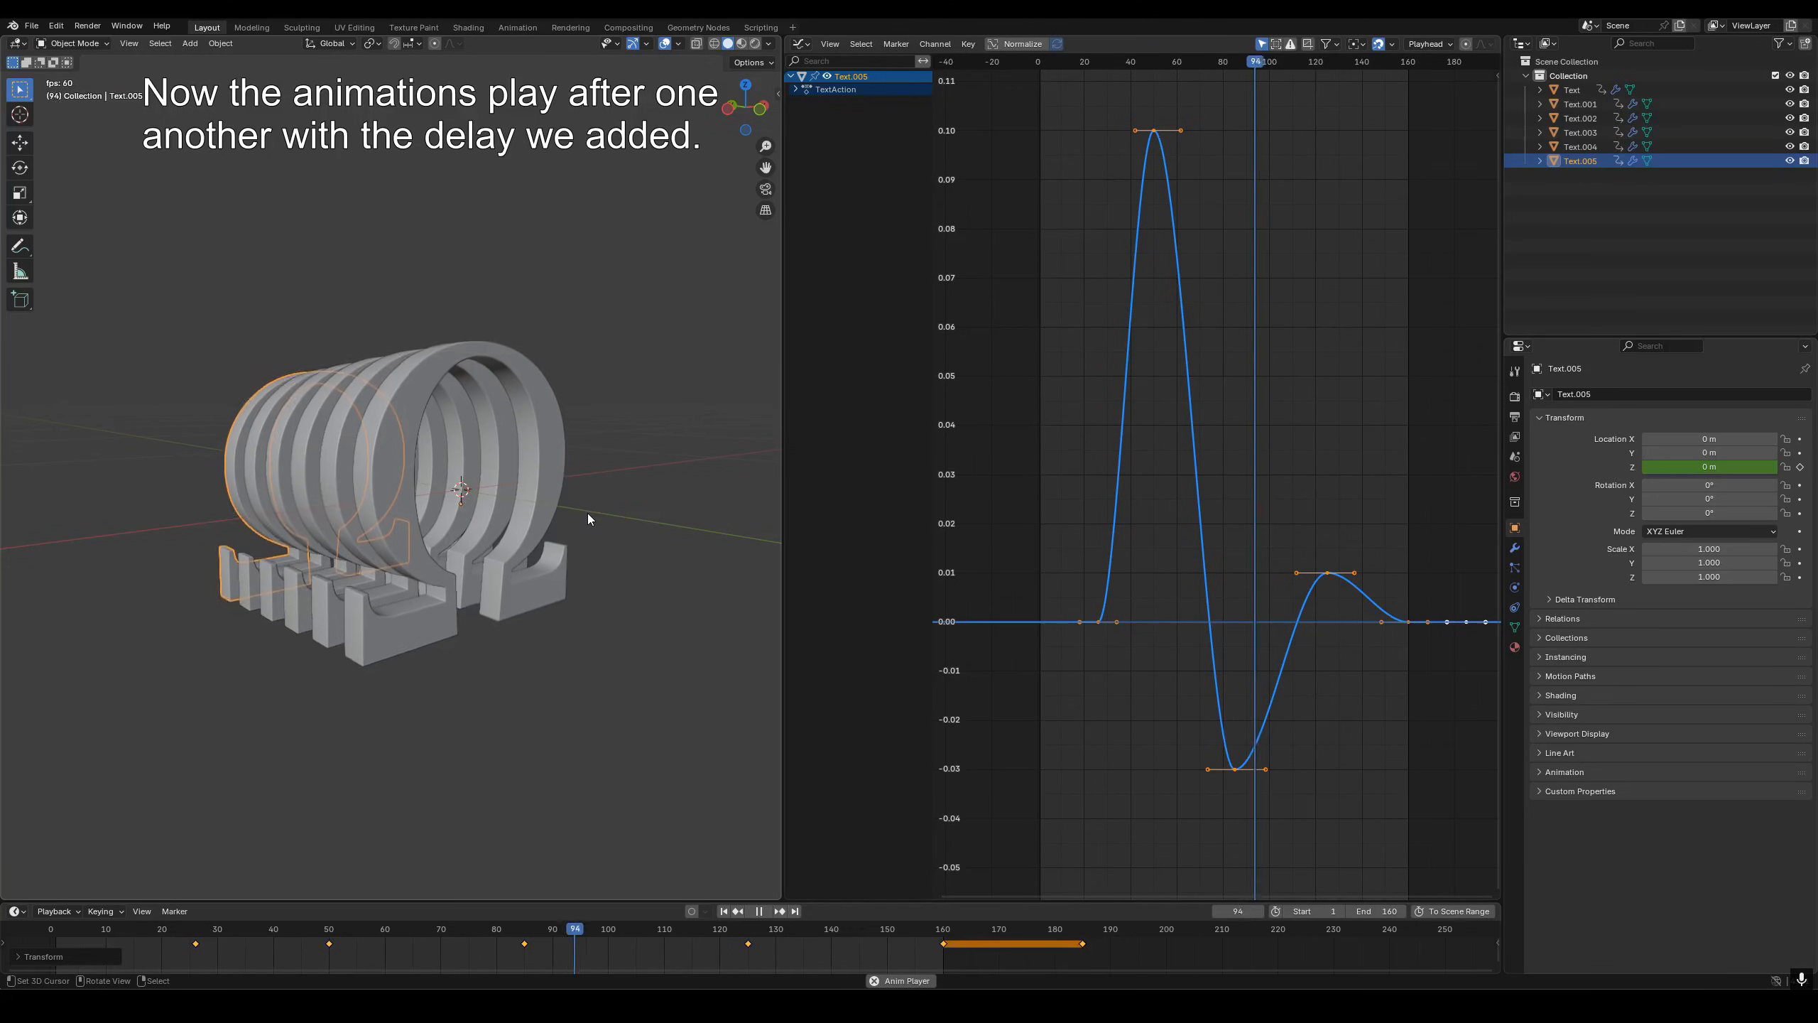
{"action": "key", "text": "space"}
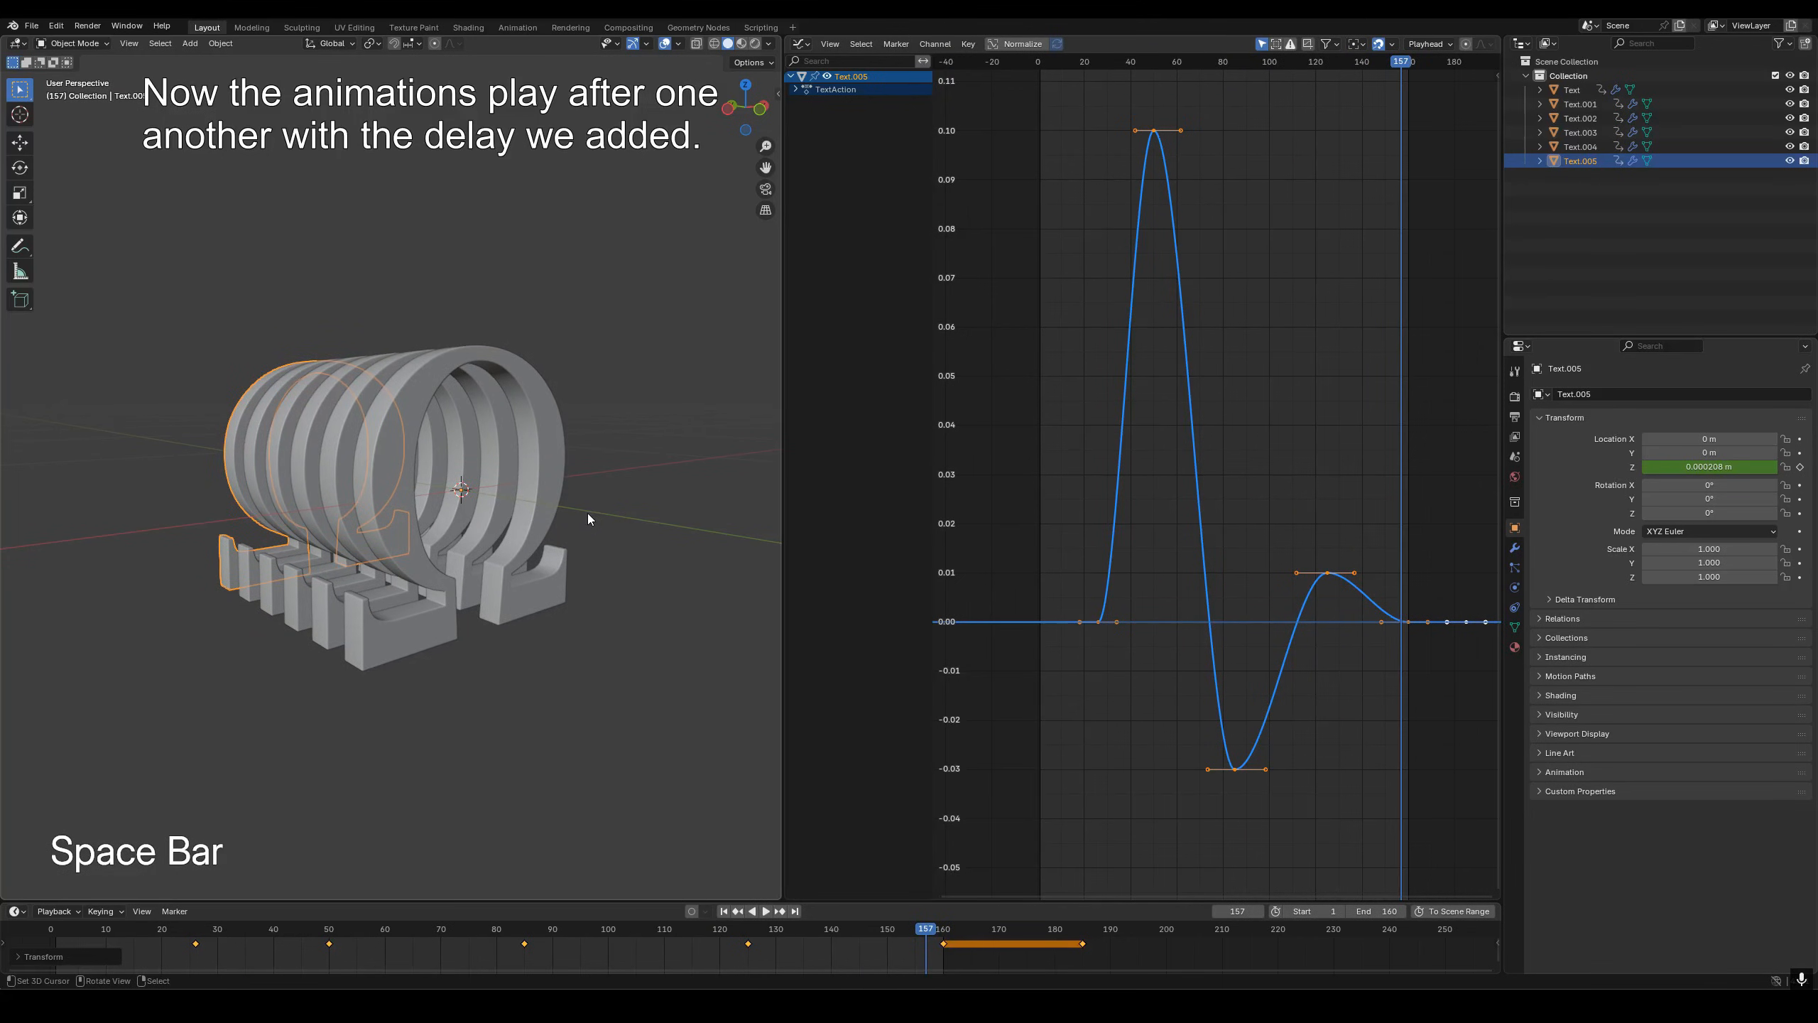
- Add a mesh plane as a backdrop and scale it up by 25
{"action": "key", "text": "alt+a"}
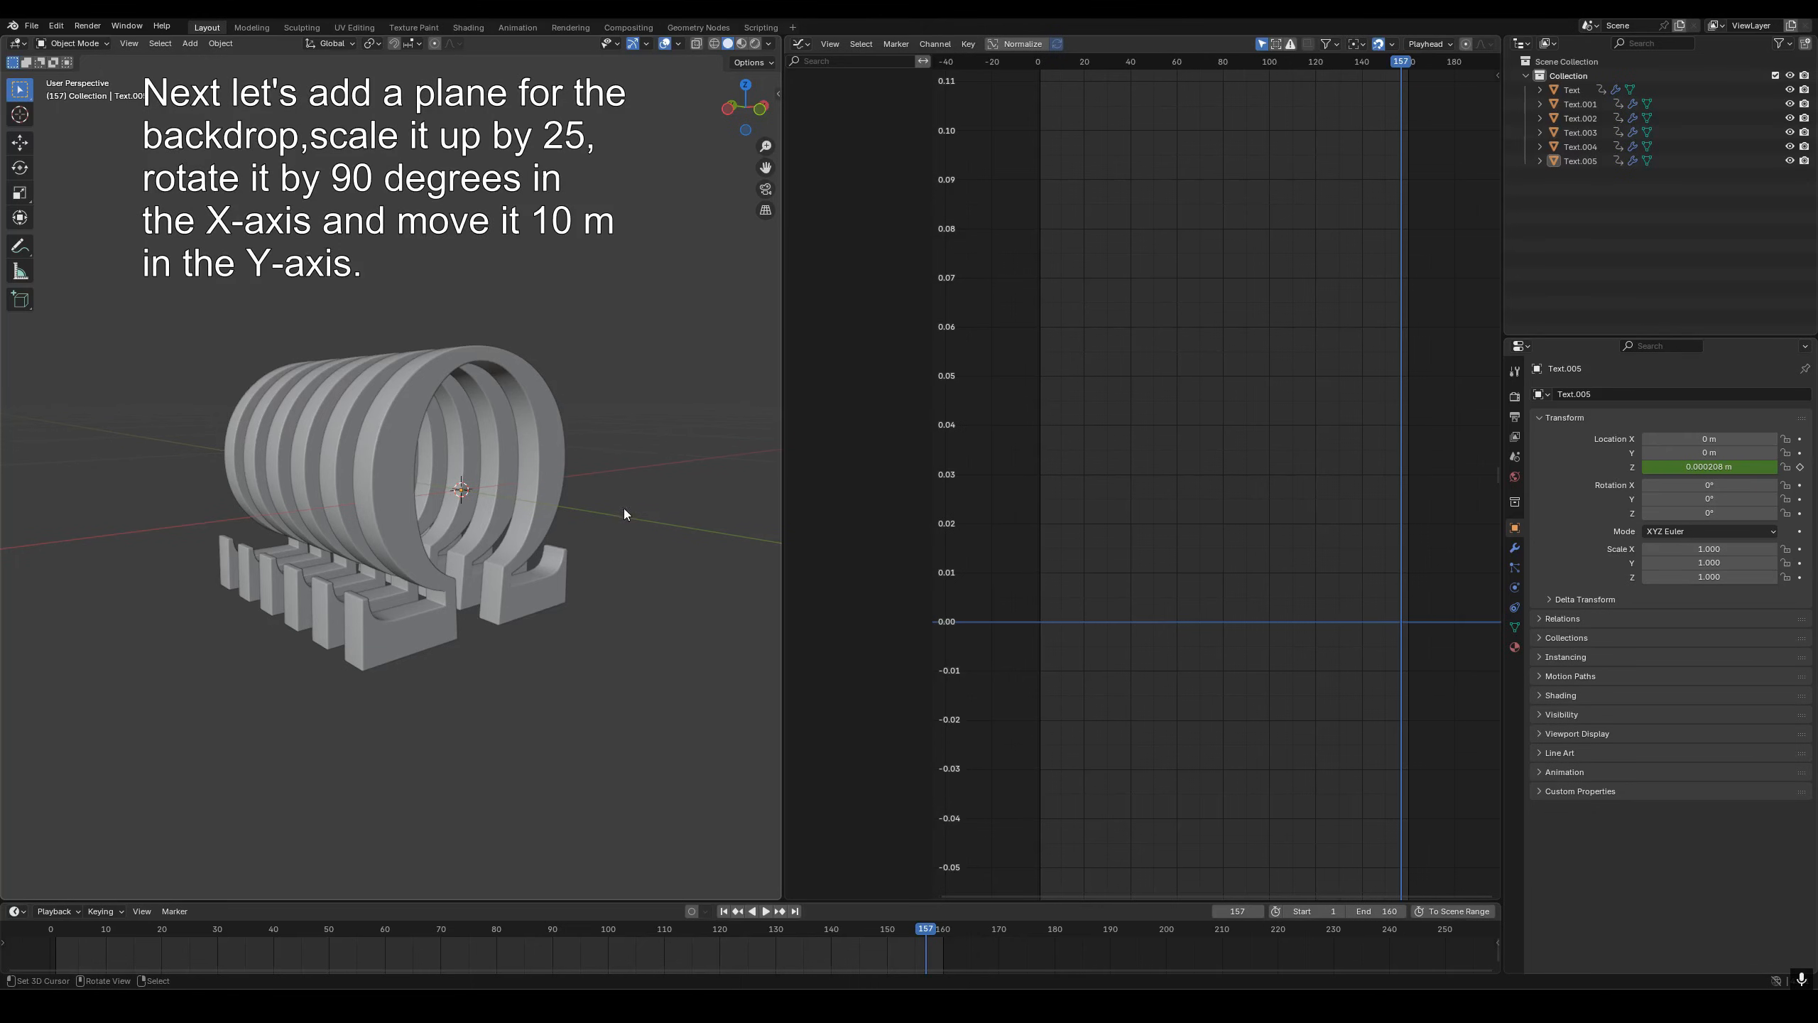
{"action": "key", "text": "shift+a"}
{"action": "mouse_move", "coordinate": [548, 398]}
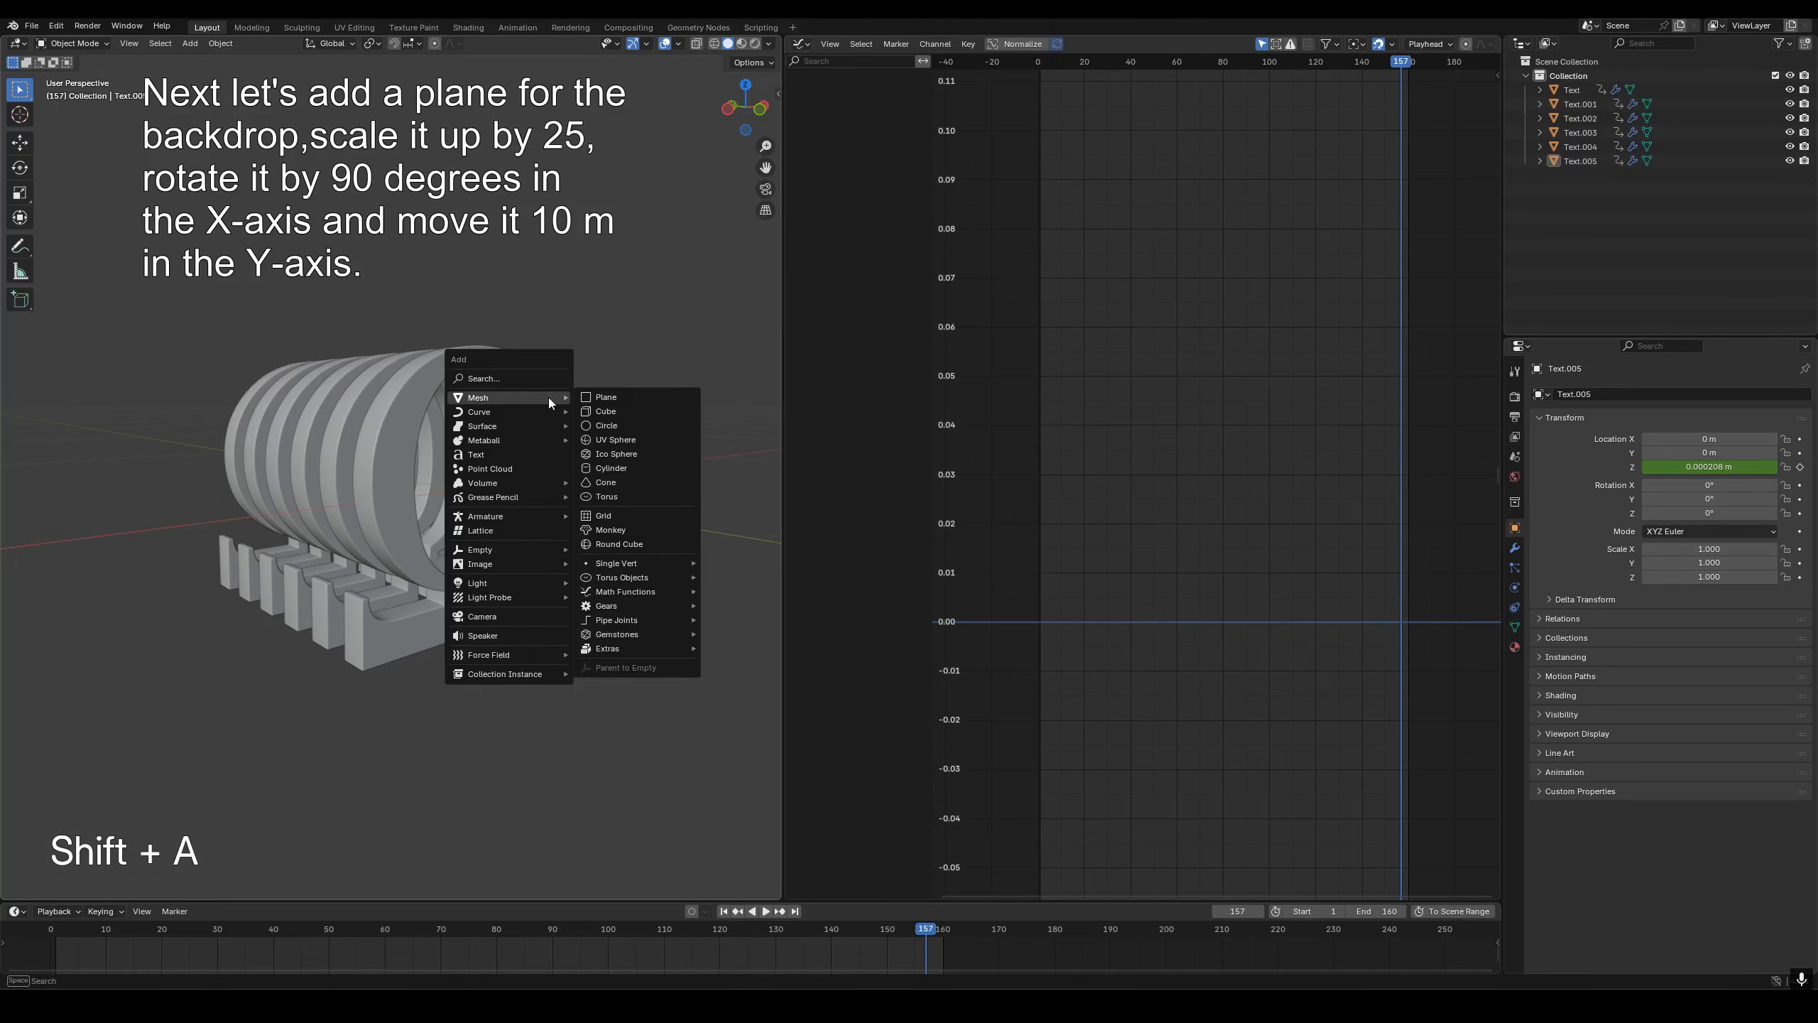
{"action": "left_click", "coordinate": [613, 395]}
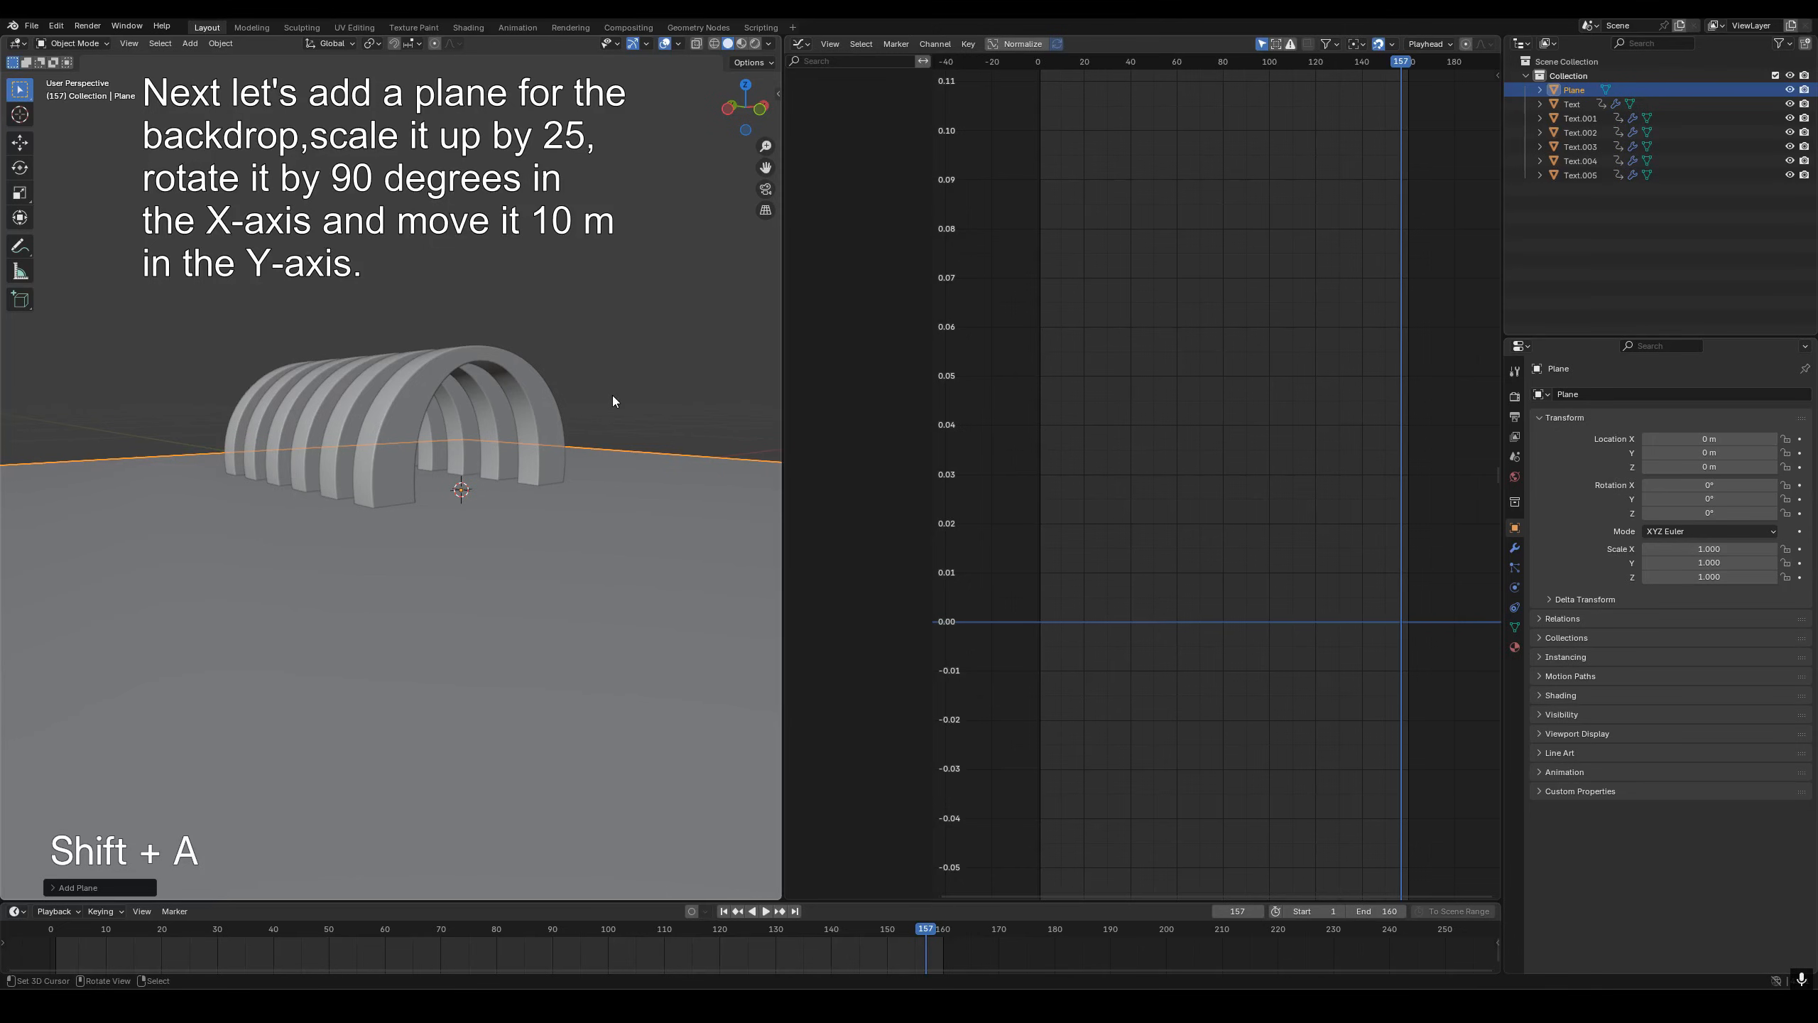
{"action": "key", "text": "s"}
{"action": "key", "text": "2"}
{"action": "key", "text": "5"}
{"action": "key", "text": "Return"}
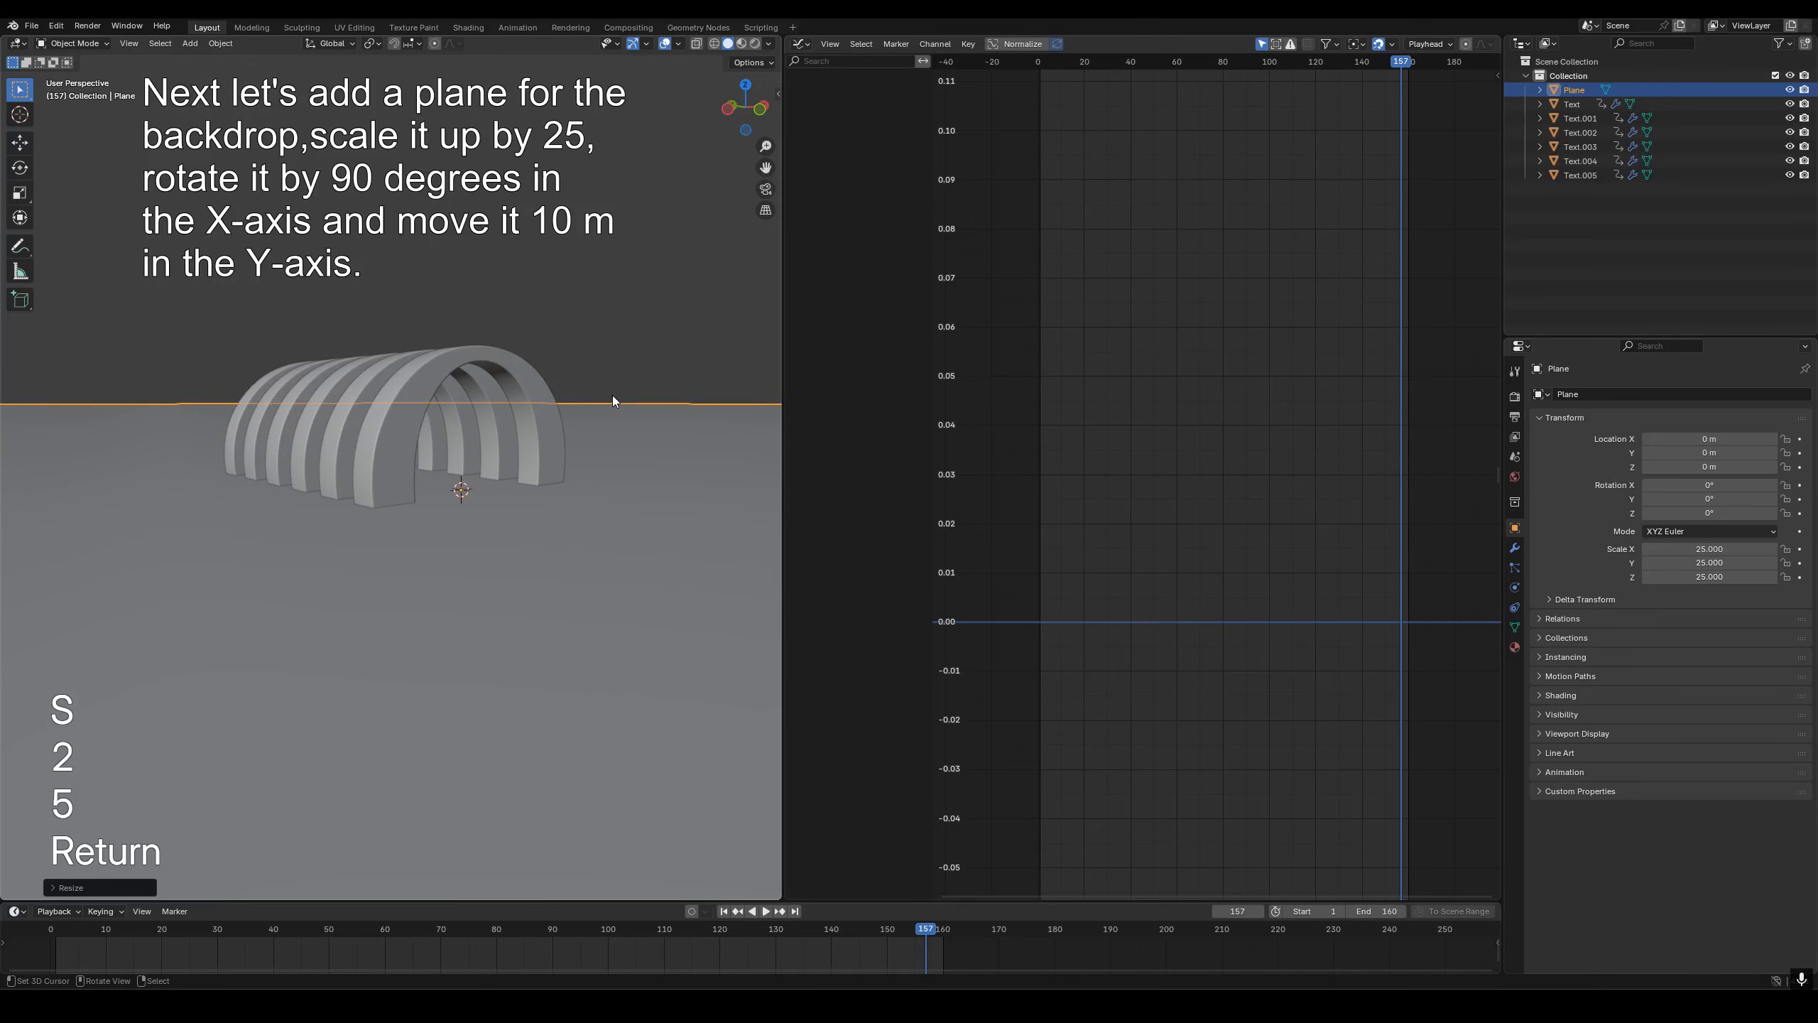
- Rotate the backdrop plane 90° about the X axis
{"action": "key", "text": "r"}
{"action": "key", "text": "x"}
{"action": "key", "text": "9"}
{"action": "key", "text": "0"}
{"action": "key", "text": "Return"}
- Move the backdrop plane 10 m along the Y axis so it stands behind the omegas
{"action": "key", "text": "g"}
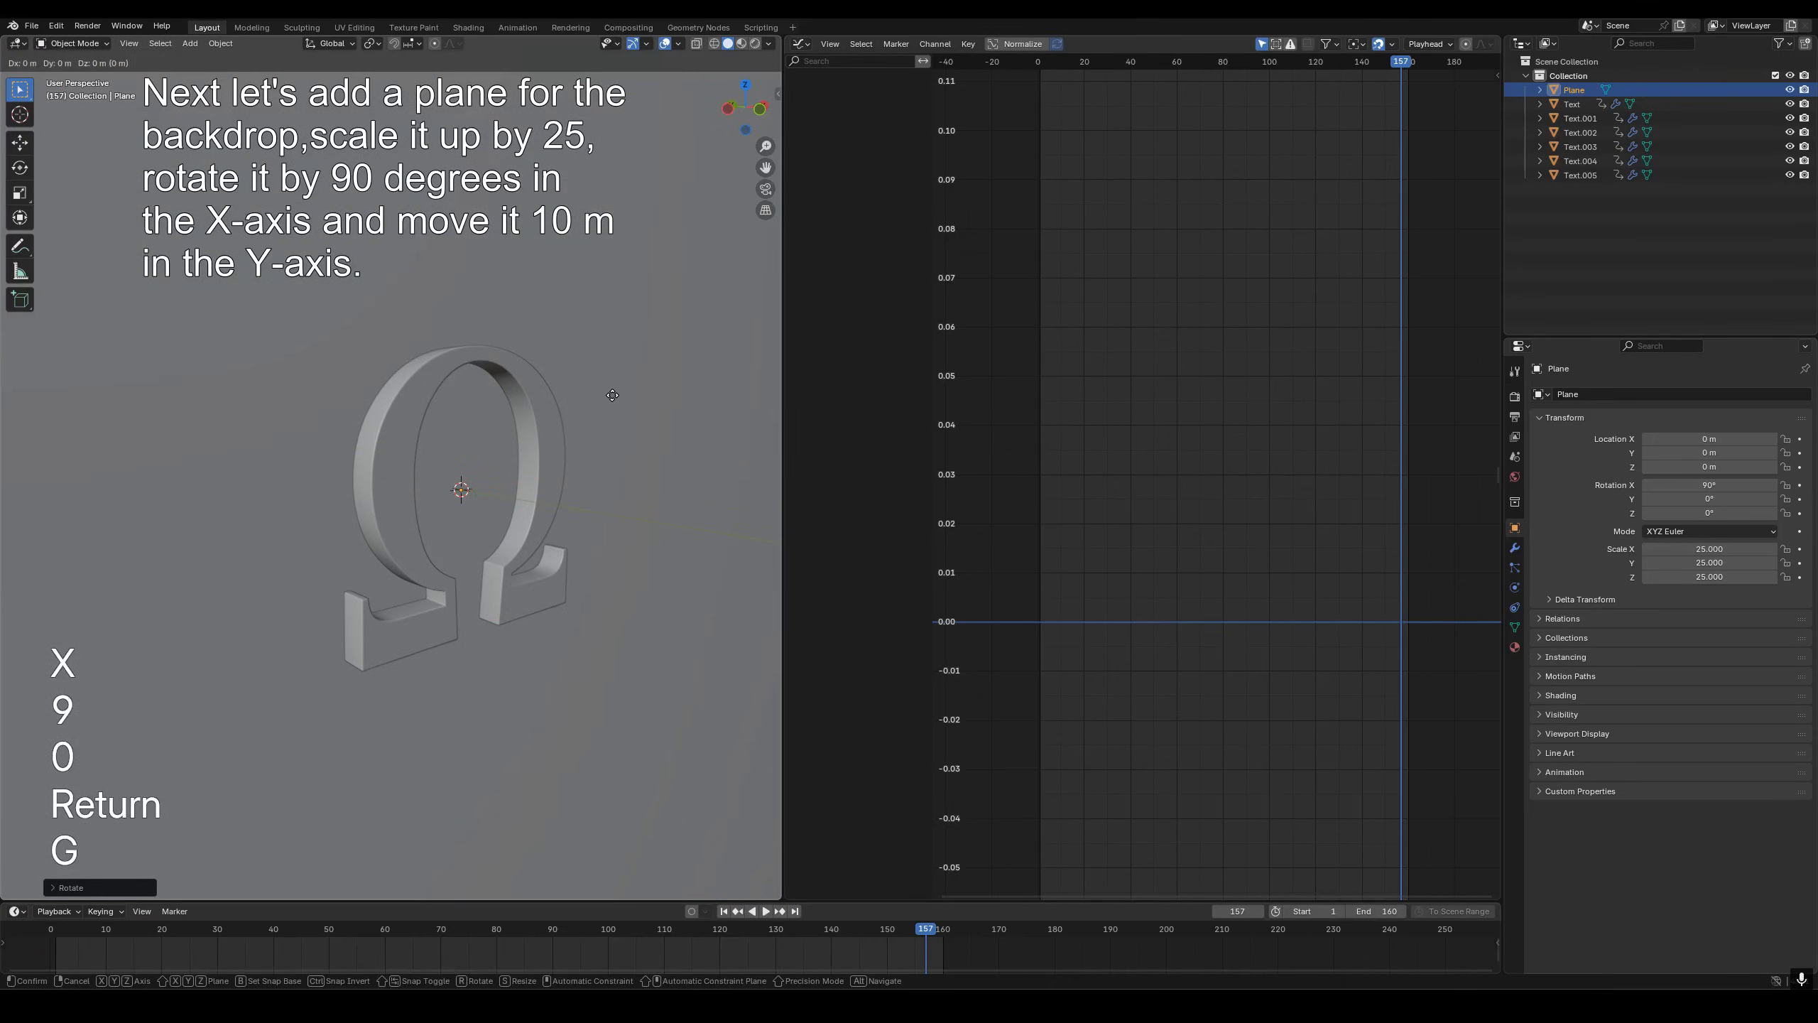
{"action": "key", "text": "y"}
{"action": "key", "text": "1"}
{"action": "key", "text": "0"}
{"action": "key", "text": "Return"}
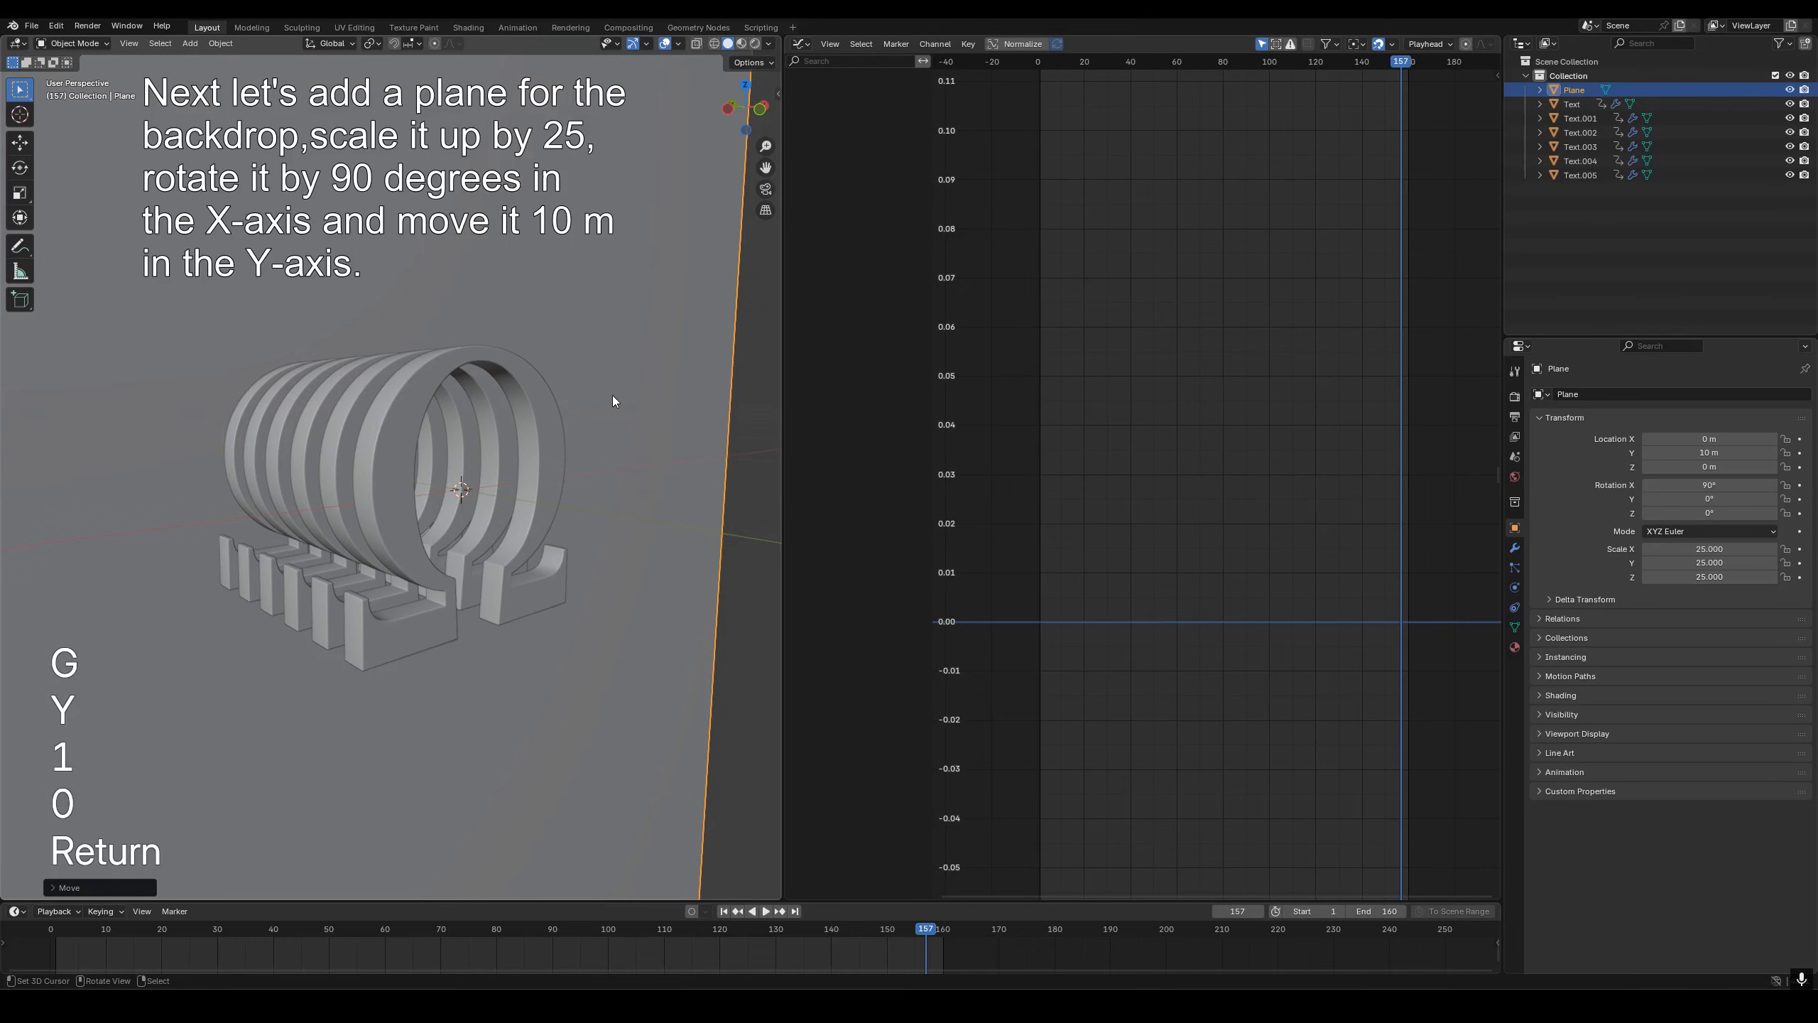
{"action": "mouse_move", "coordinate": [622, 399]}
{"action": "middle_mouse_down", "text": "alt+shift"}
{"action": "mouse_move", "coordinate": [545, 387]}
{"action": "mouse_move", "coordinate": [621, 388]}
{"action": "middle_mouse_up", "text": "alt+shift"}
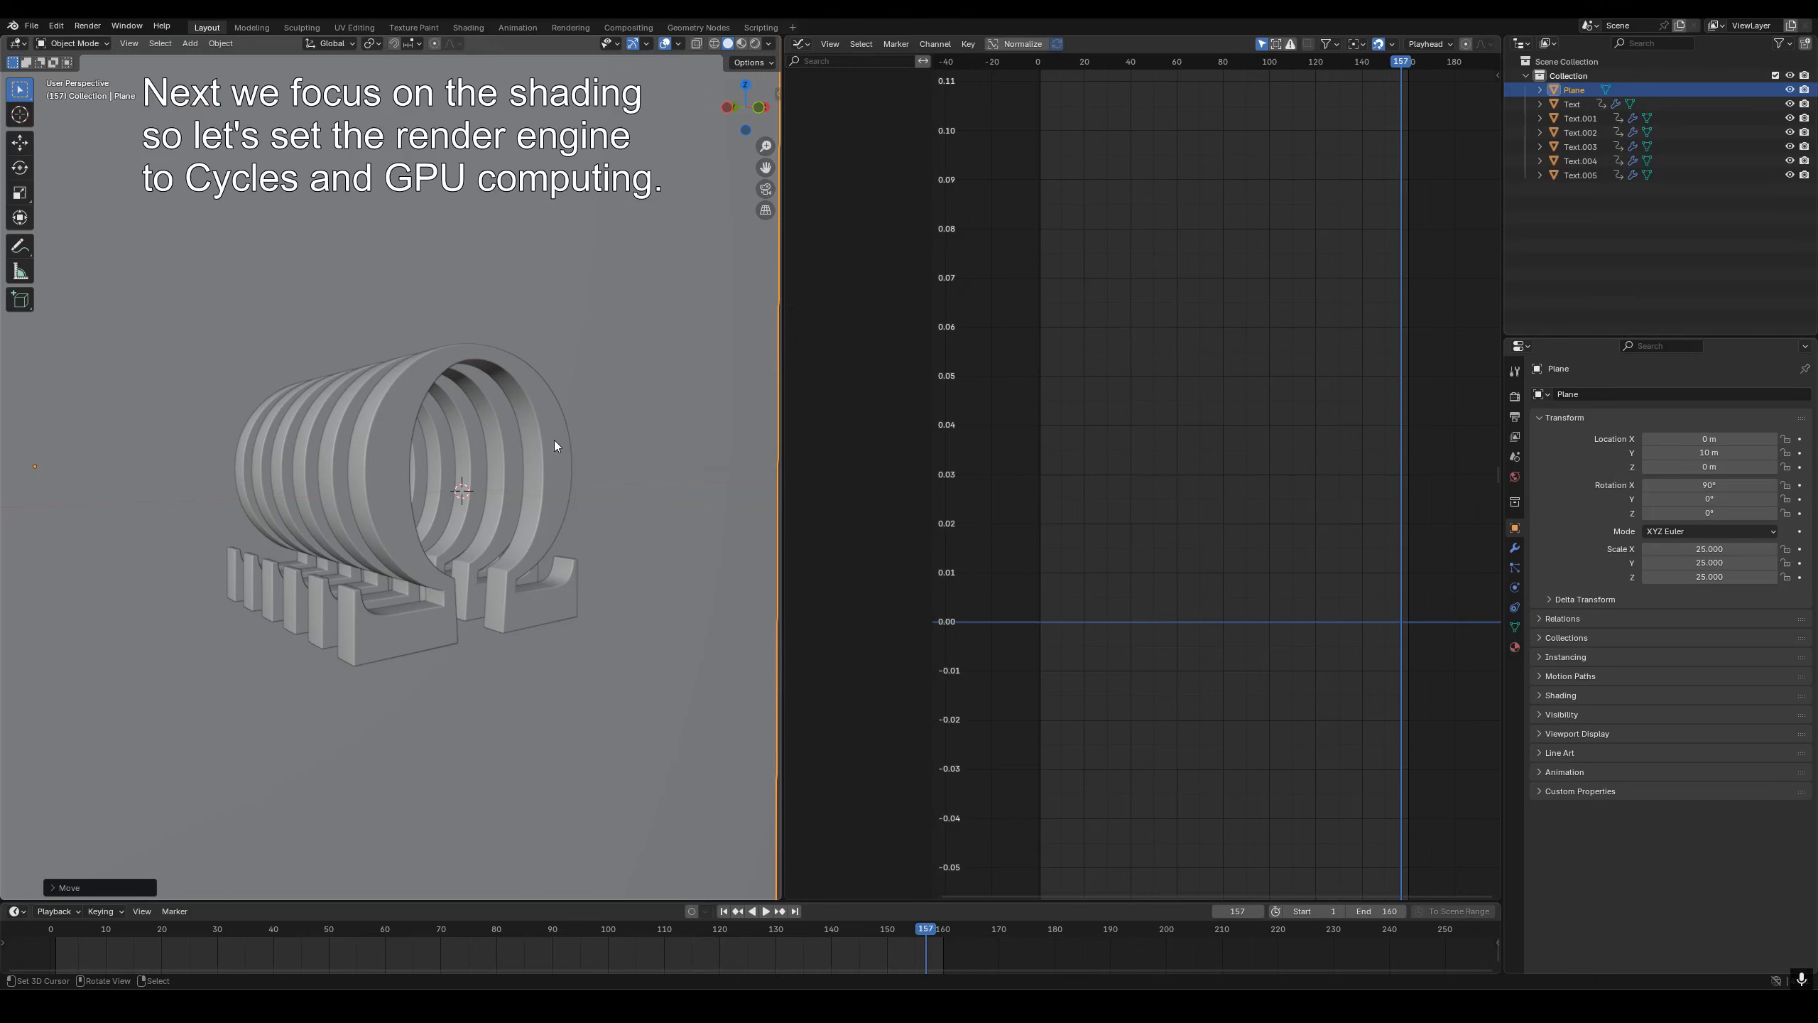
- Set the render engine to Cycles with GPU Compute as the device
{"action": "left_click", "coordinate": [1515, 397]}
{"action": "left_click", "coordinate": [1651, 397]}
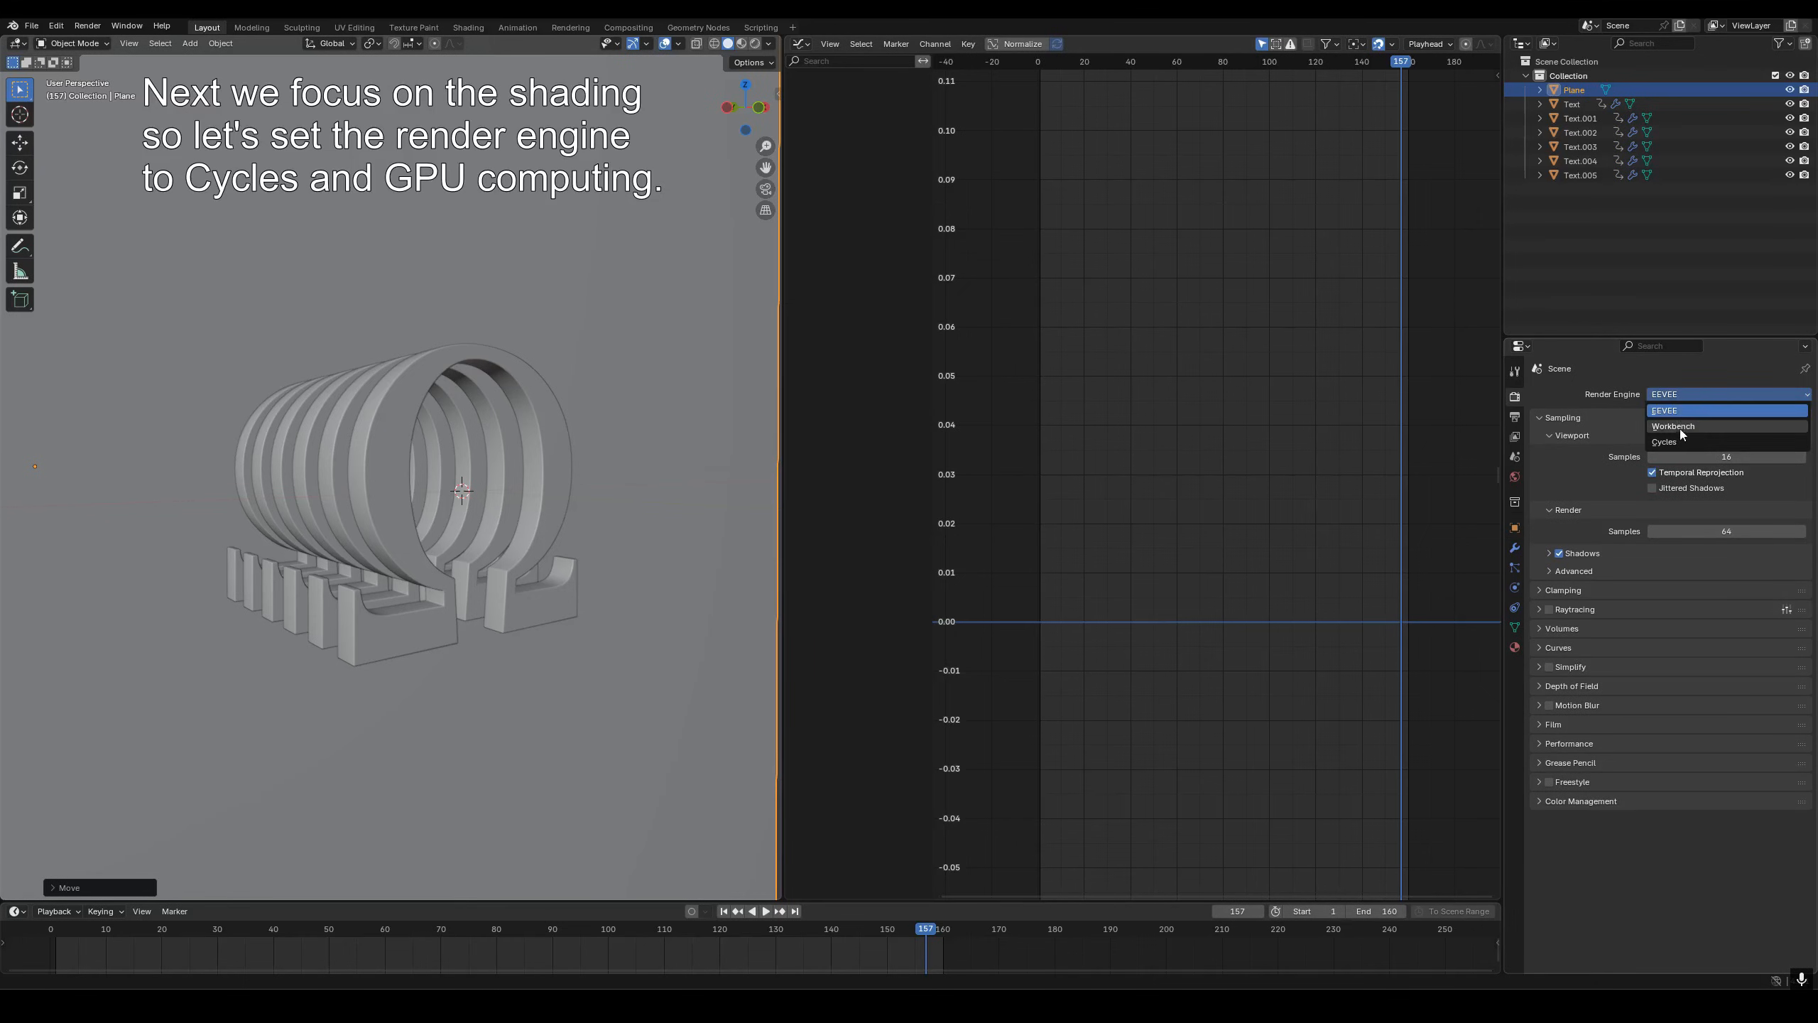
{"action": "left_click", "coordinate": [1679, 429]}
{"action": "left_click", "coordinate": [1693, 427]}
{"action": "left_click", "coordinate": [1679, 461]}
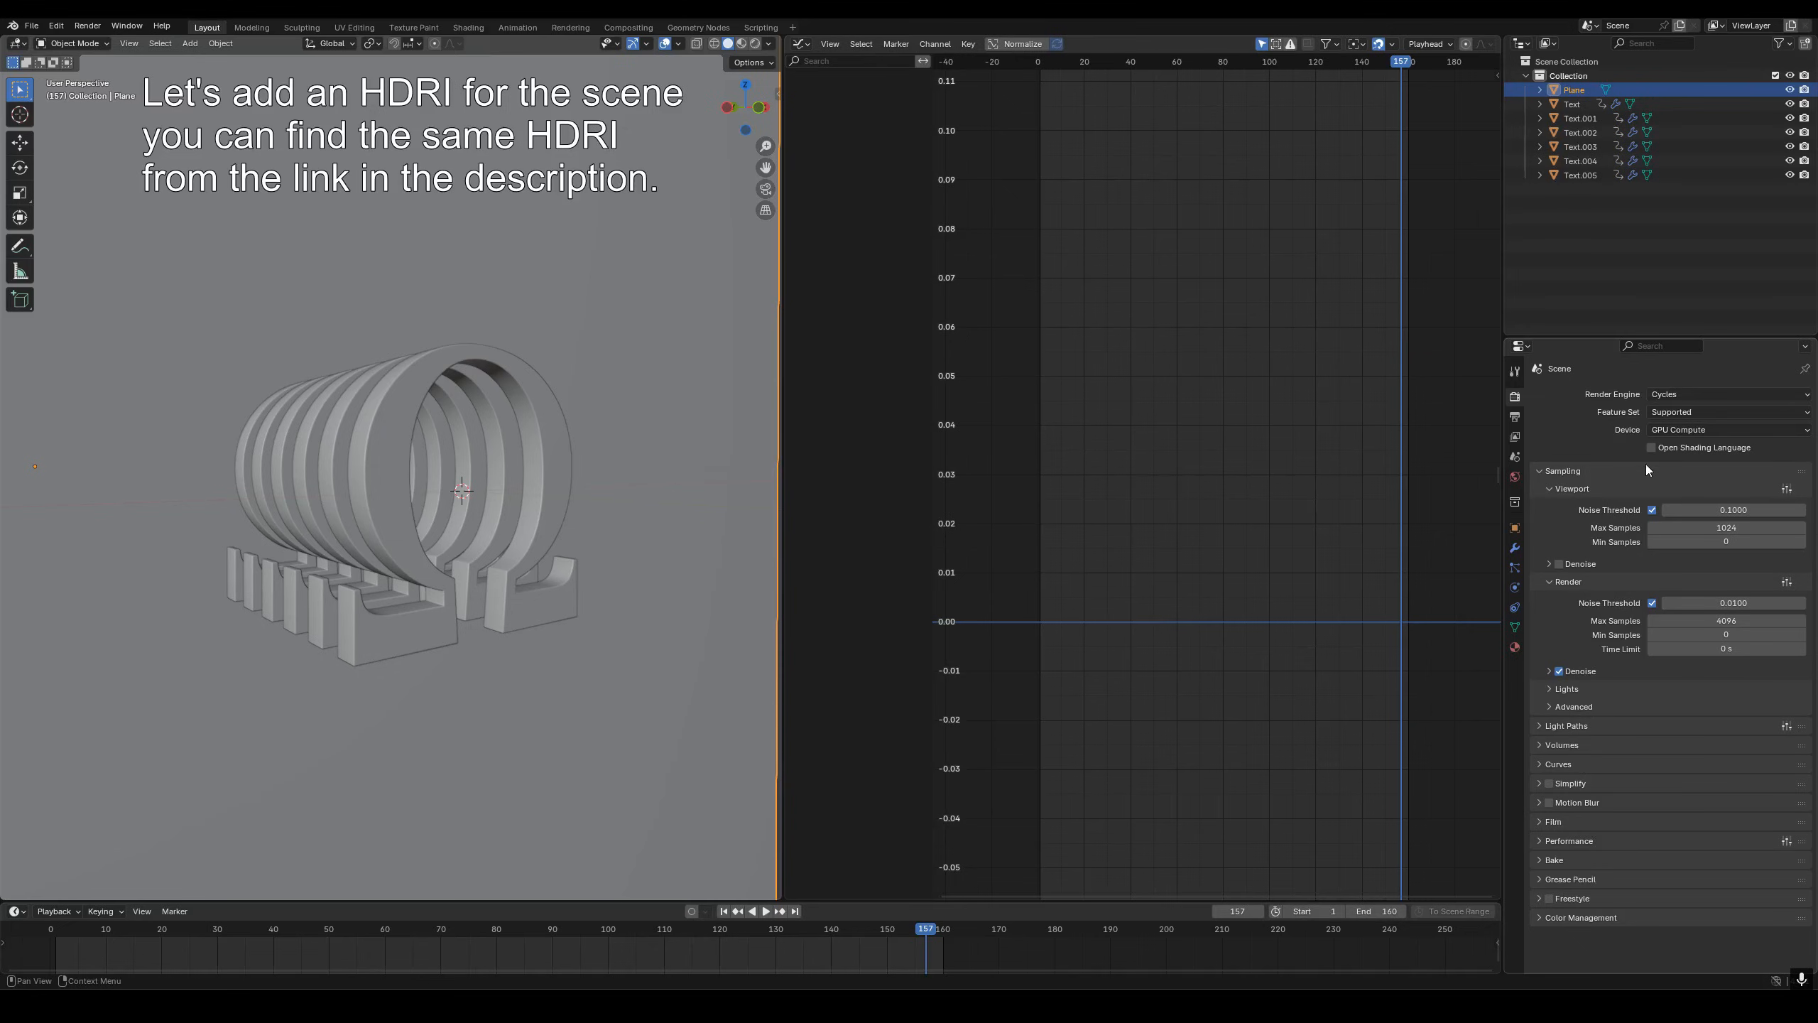
- Light the world with an Environment Texture using the HDRI artist_workshop_8k.hdr
{"action": "left_click", "coordinate": [1515, 477]}
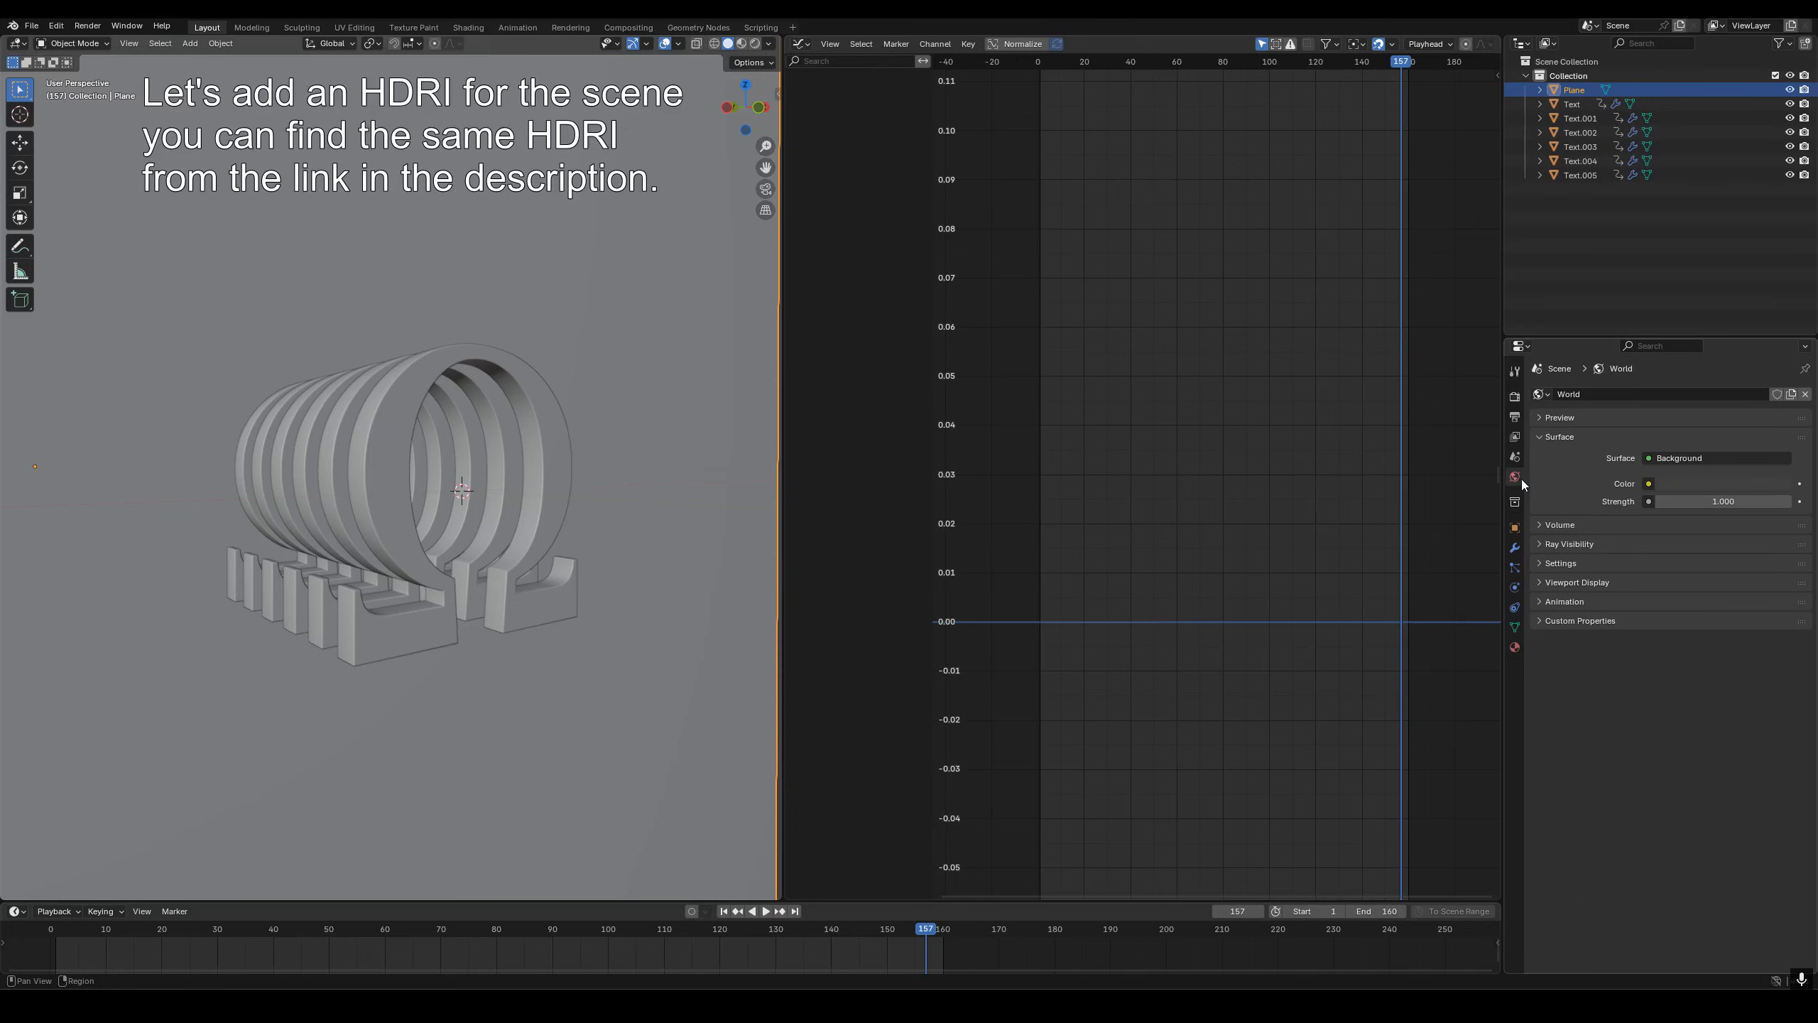
{"action": "left_click", "coordinate": [1648, 483]}
{"action": "left_click", "coordinate": [1352, 541]}
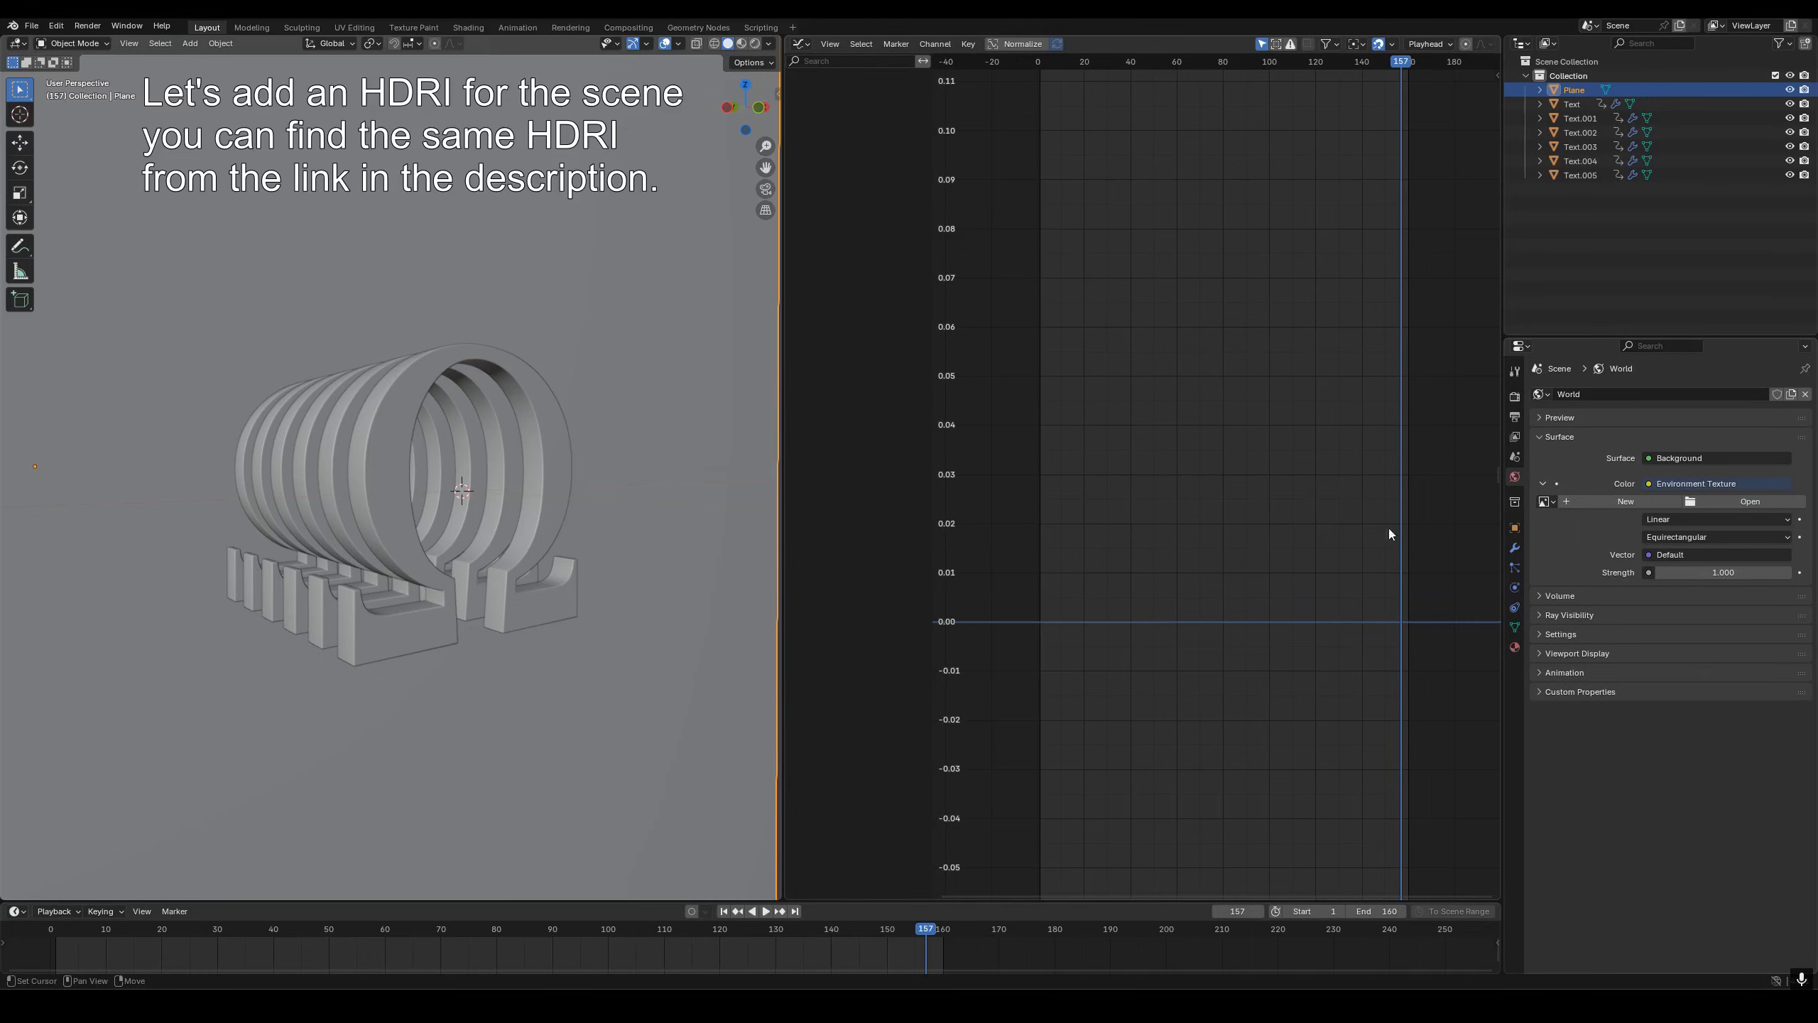
{"action": "left_click", "coordinate": [1751, 501]}
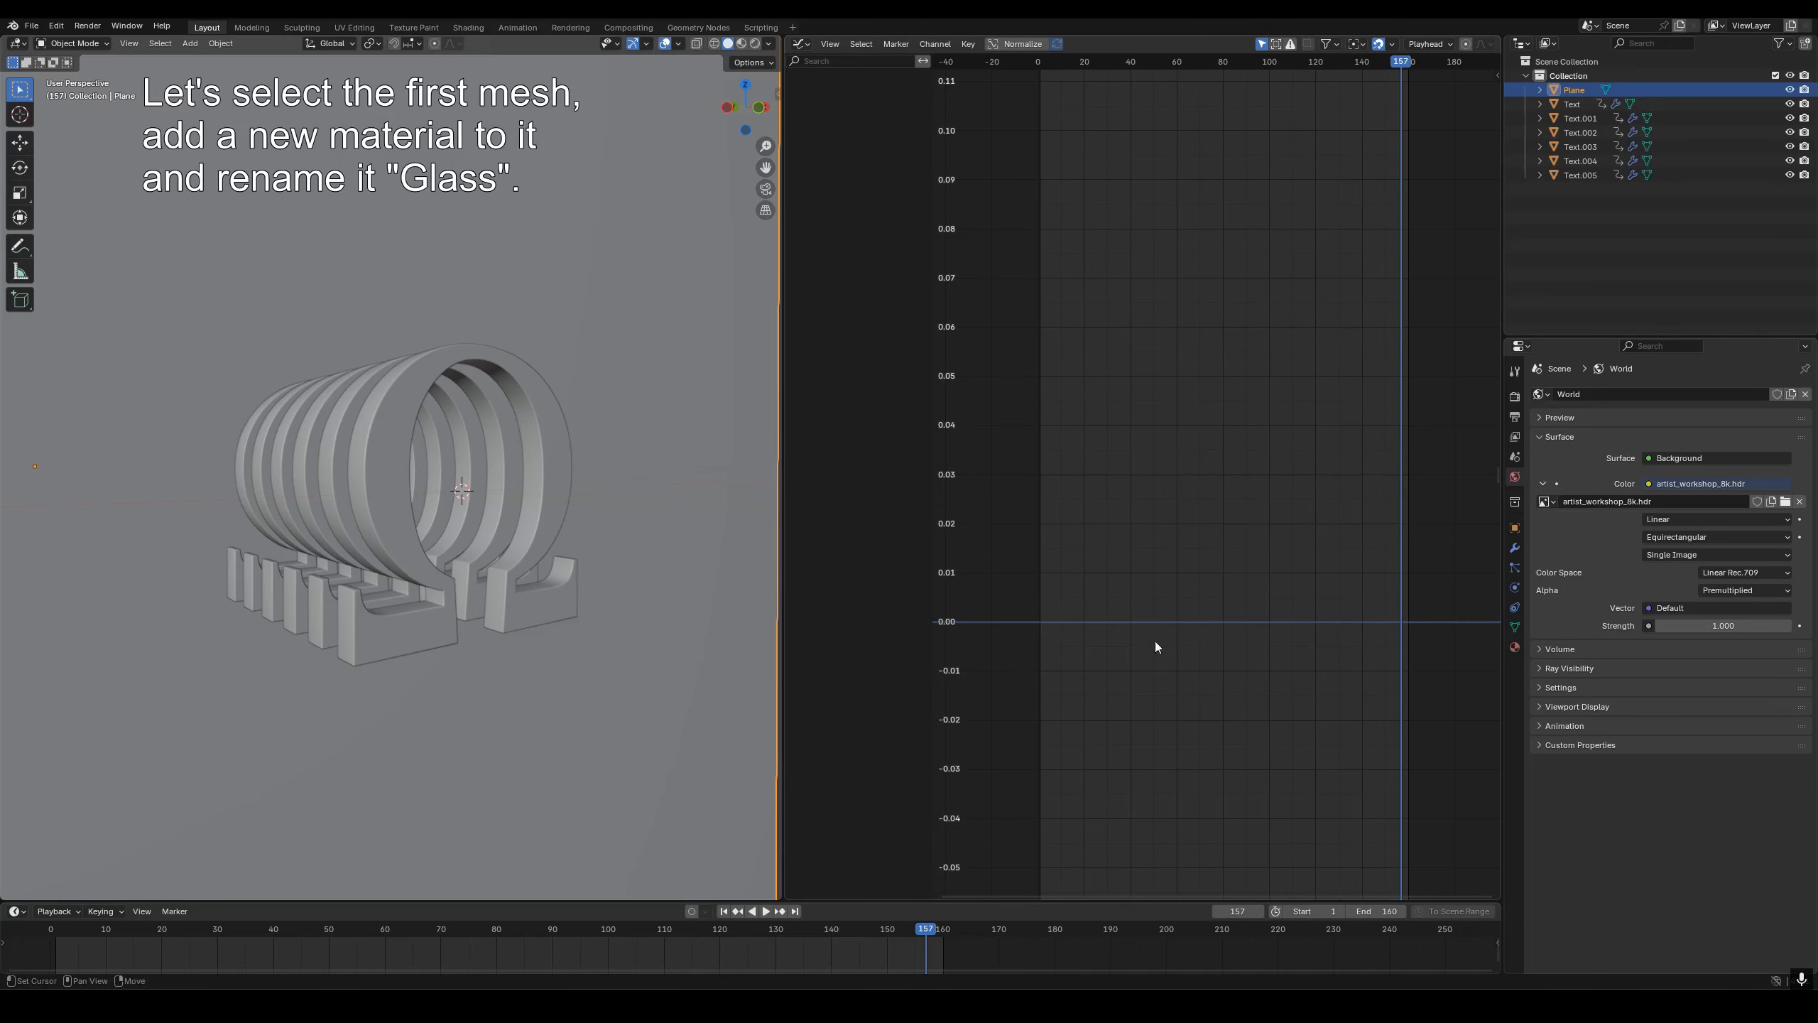
- Return to frame 1 and give the frontmost omega a new material named Glass
{"action": "left_click", "coordinate": [517, 608]}
{"action": "key", "text": "shift+Left"}
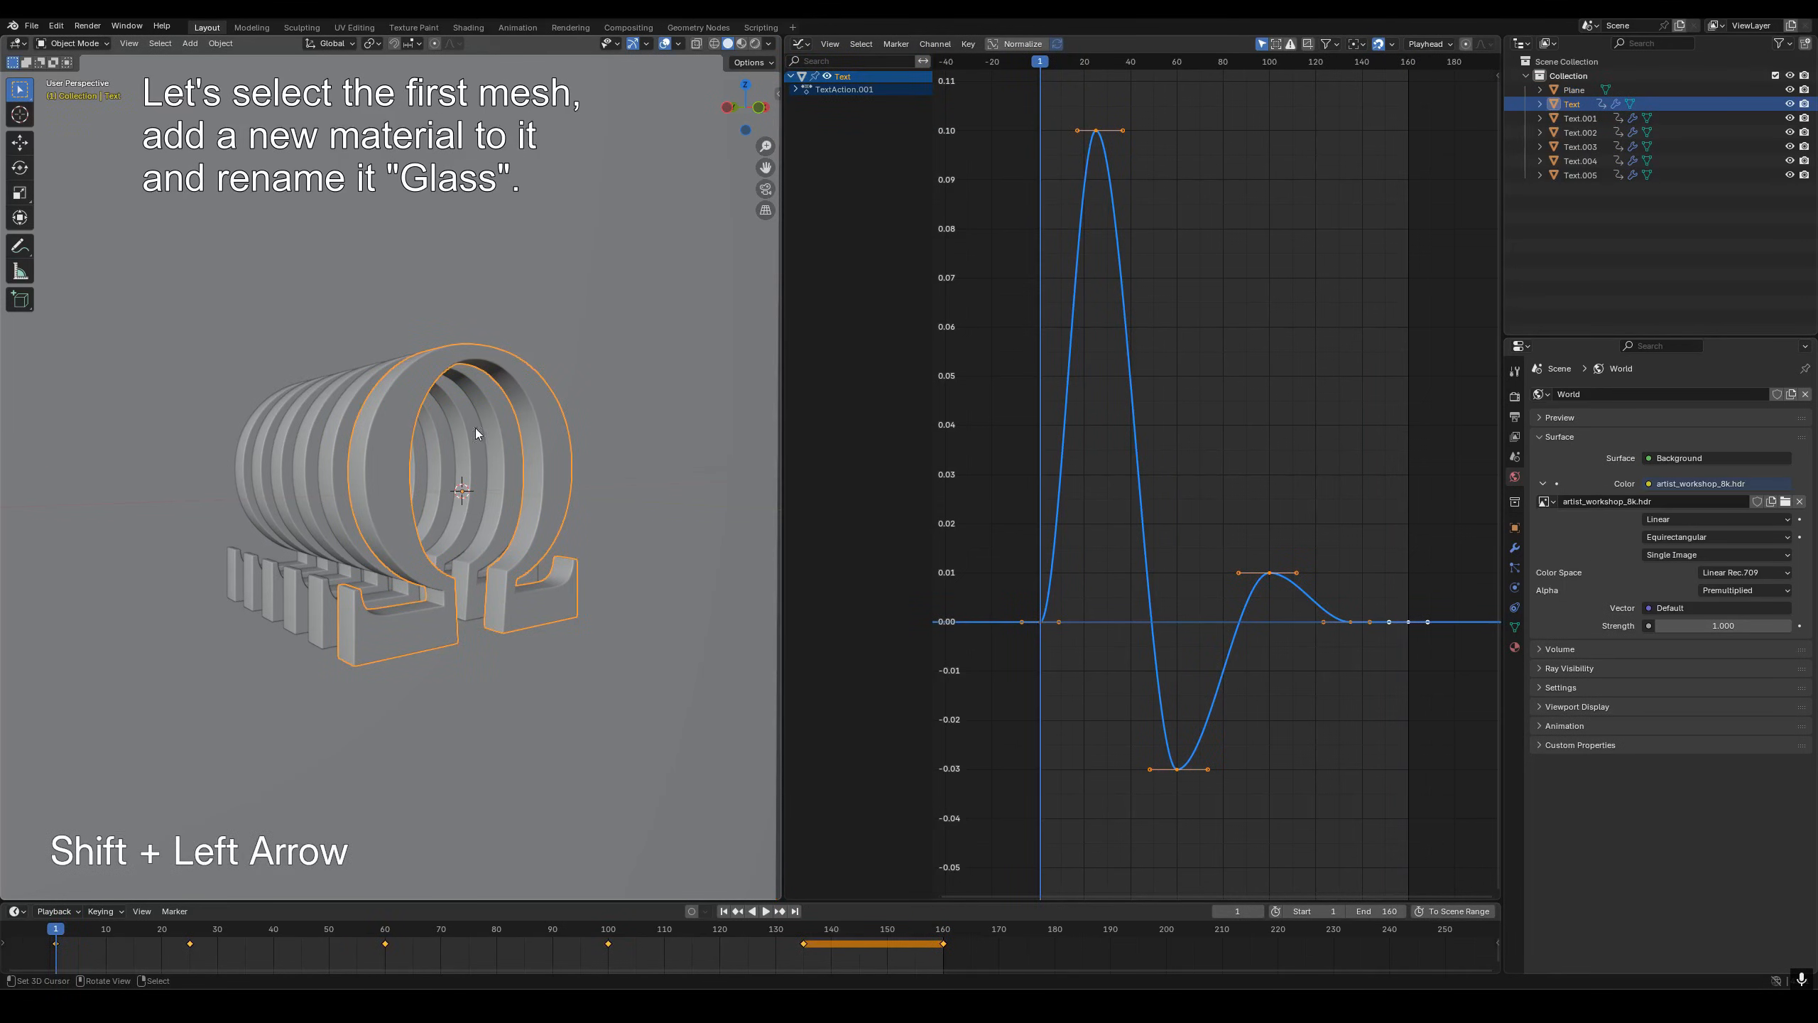
{"action": "left_click", "coordinate": [1514, 648]}
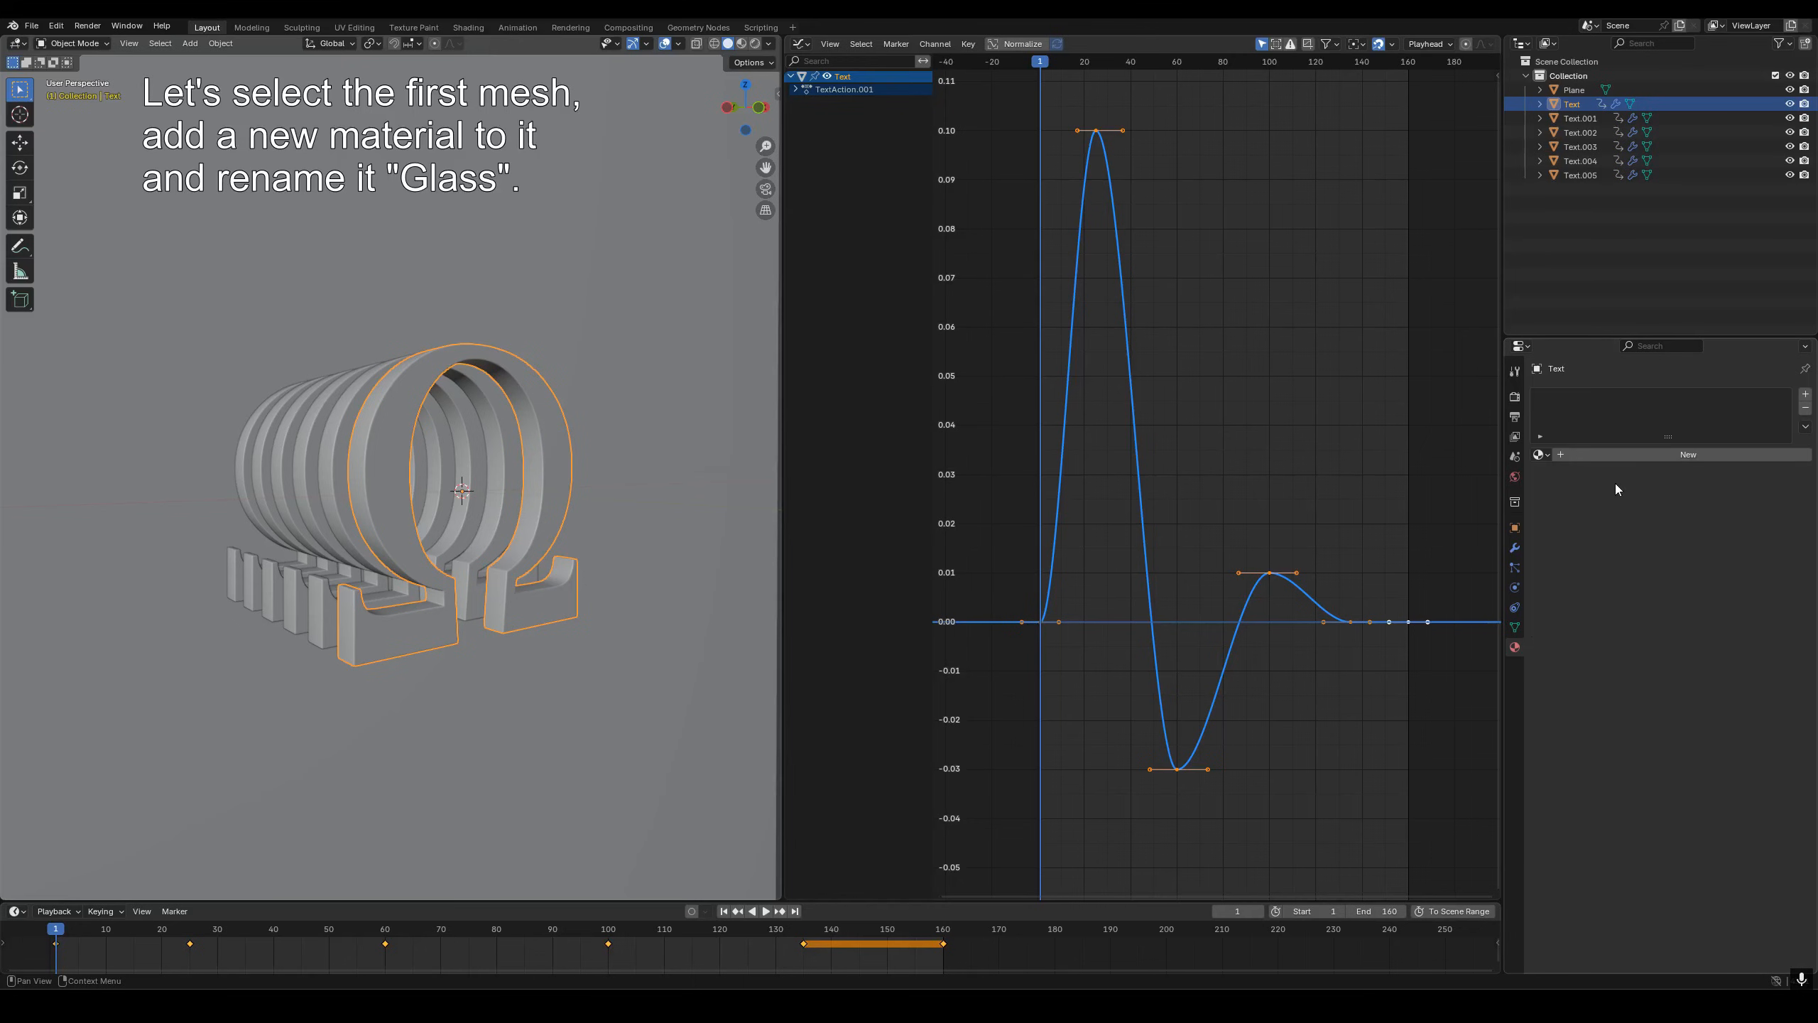
{"action": "left_click", "coordinate": [1631, 458]}
{"action": "double_click", "coordinate": [1601, 398]}
{"action": "type", "text": "Glass"}
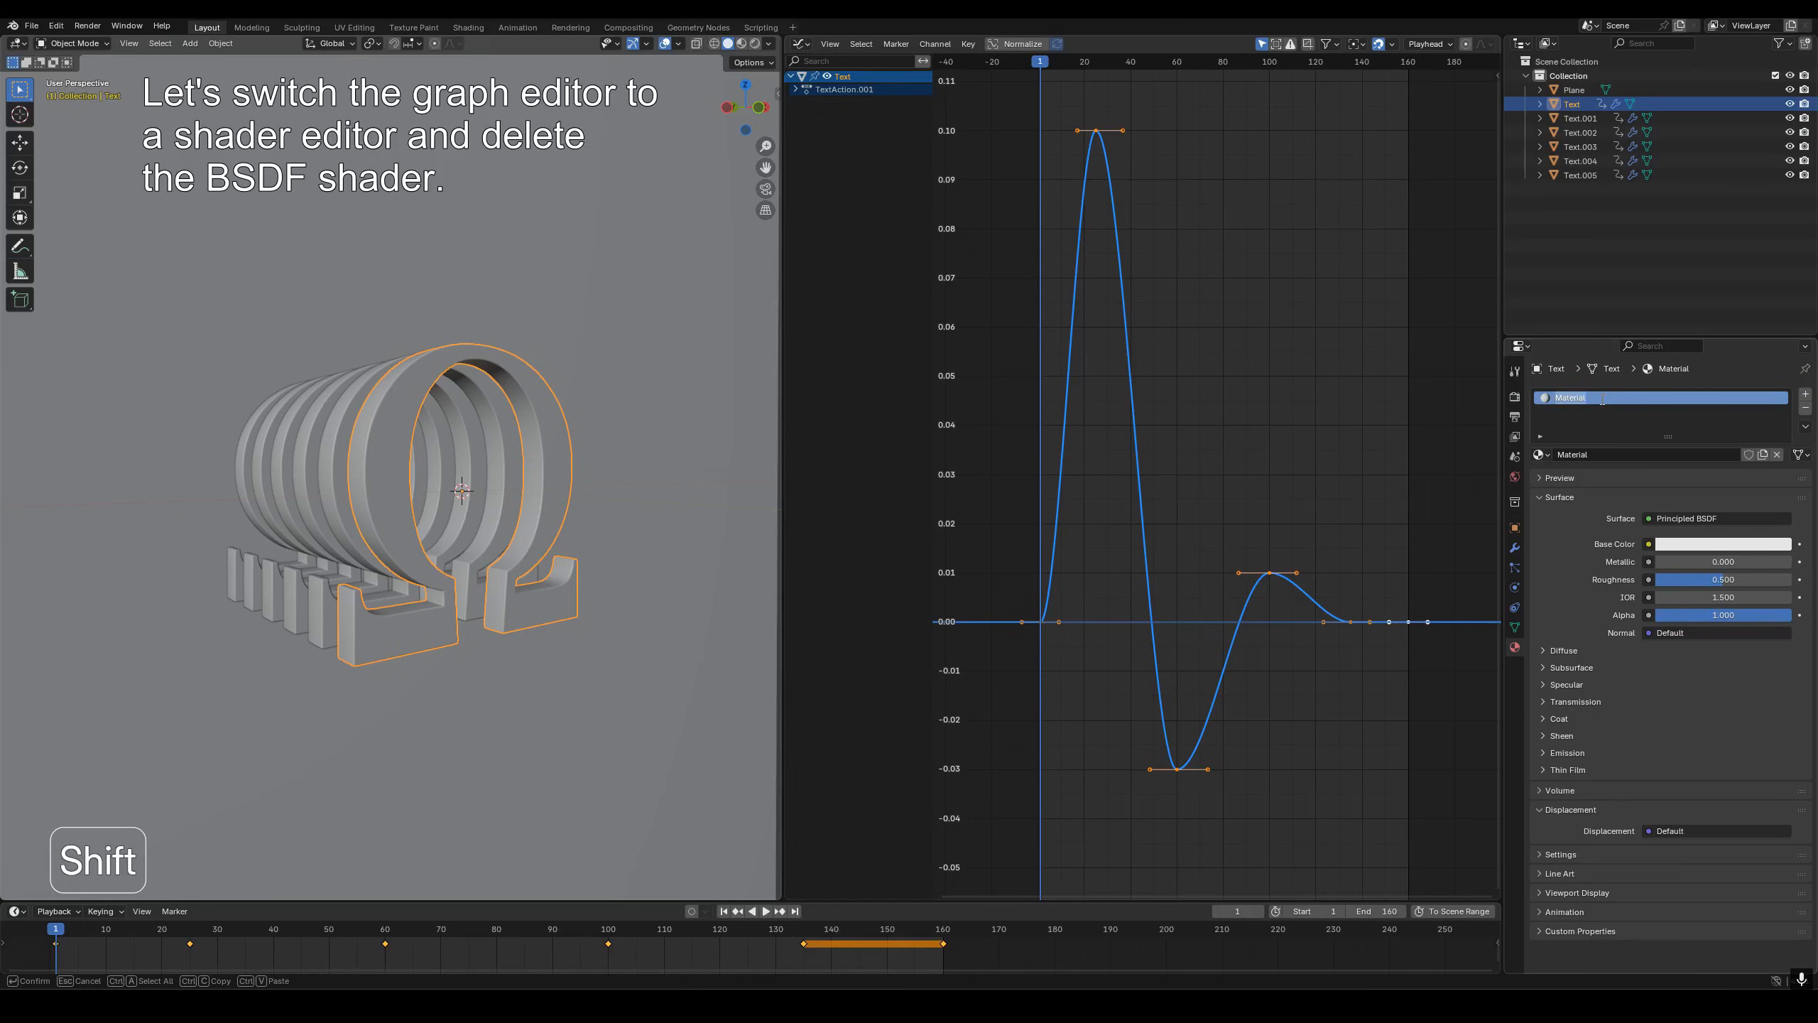
{"action": "key", "text": "Return"}
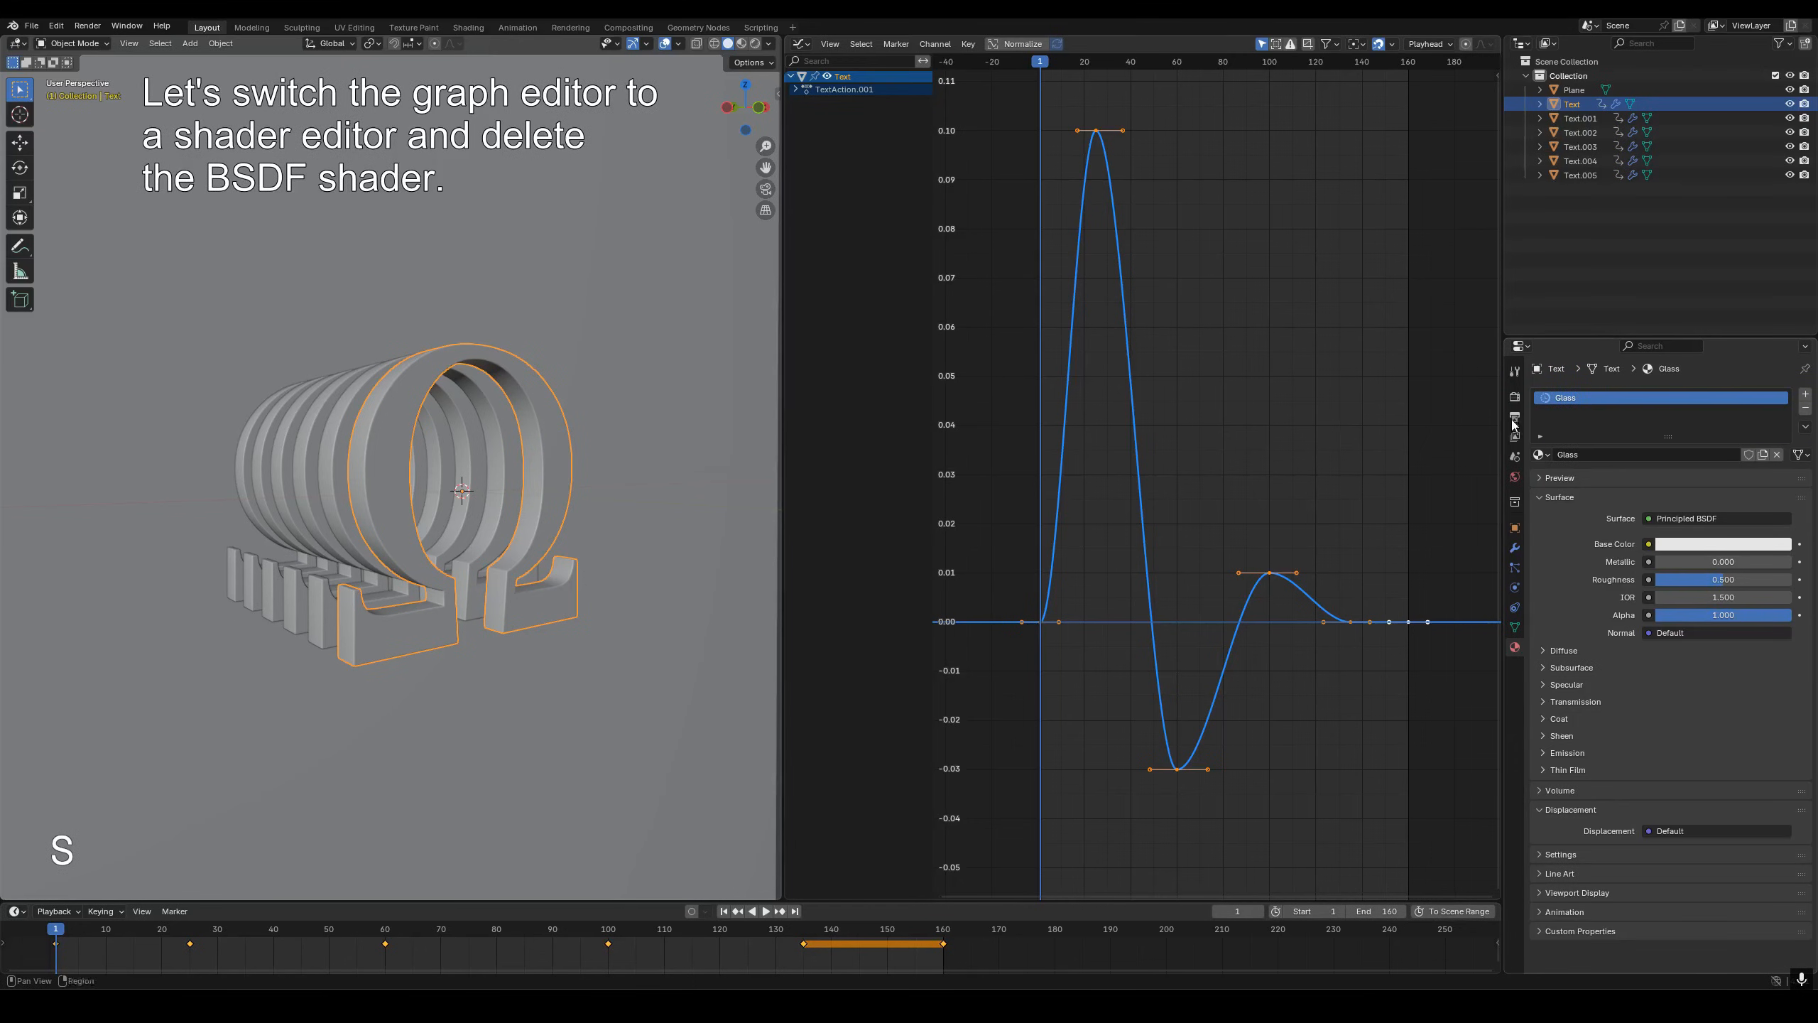
- Switch the graph editor to the shader editor and delete the Glass material's Principled BSDF node
{"action": "left_click", "coordinate": [802, 44]}
{"action": "left_click", "coordinate": [836, 161]}
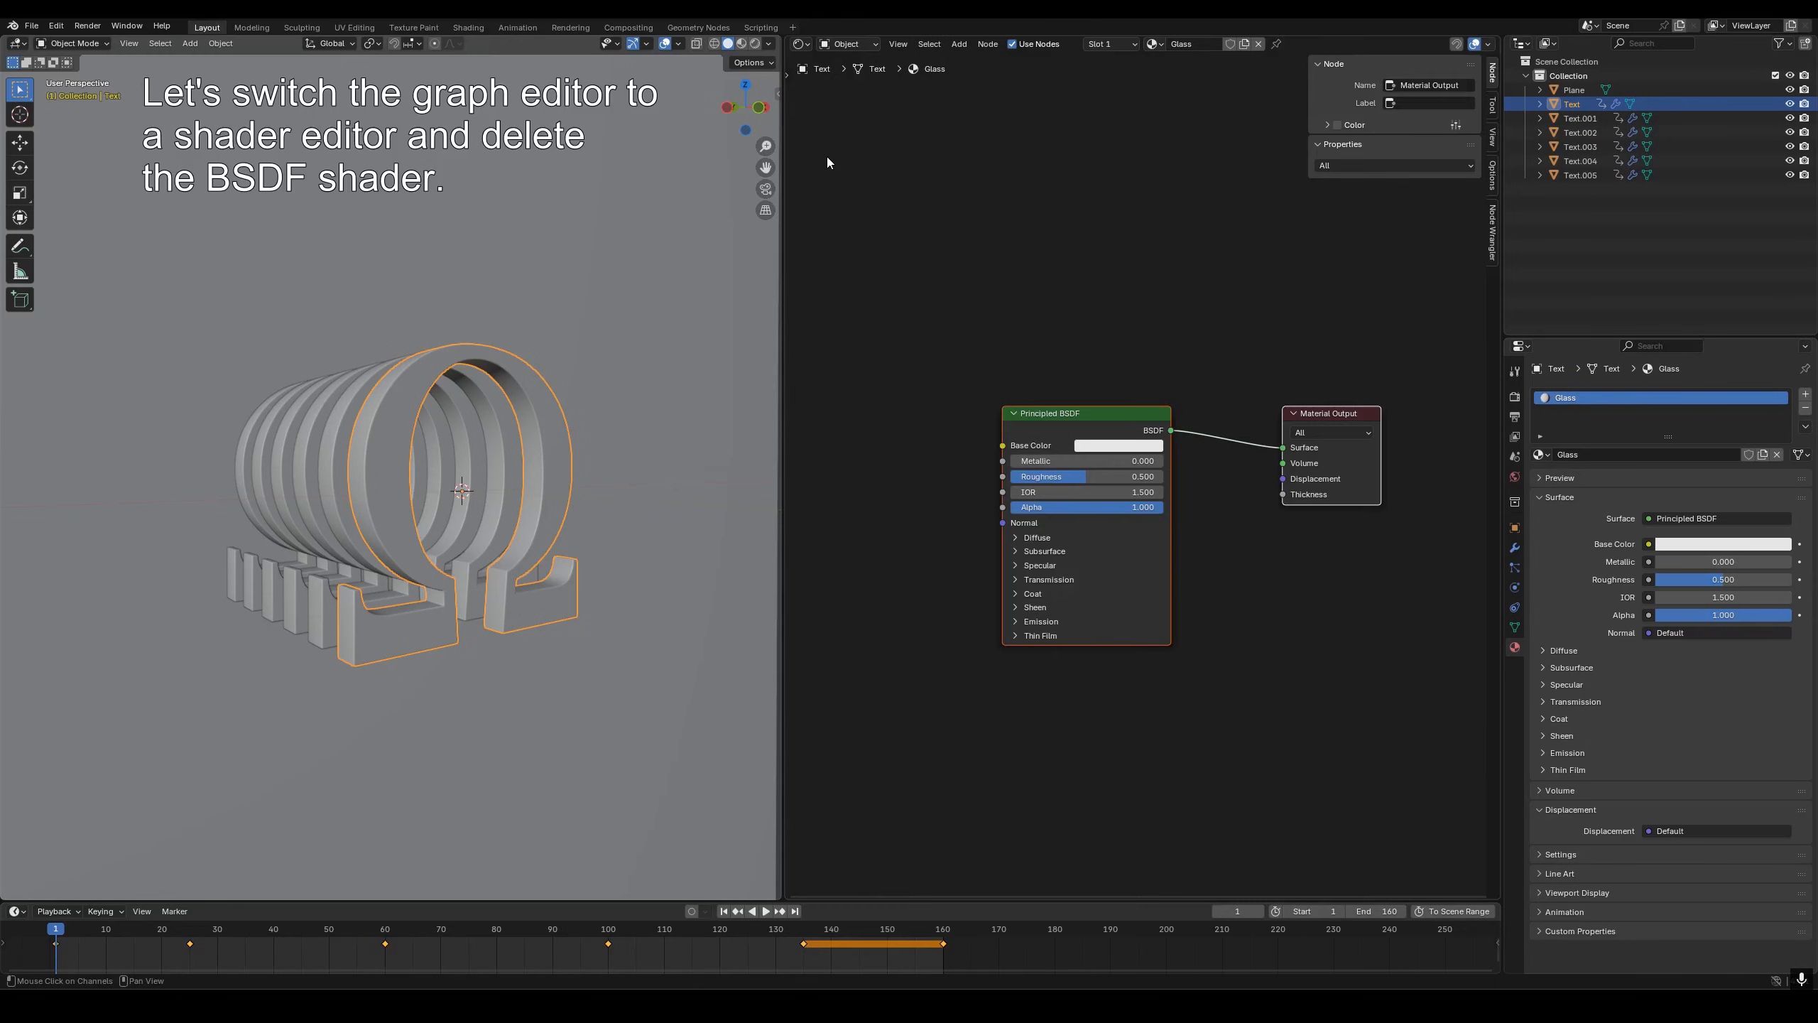
{"action": "key", "text": "n"}
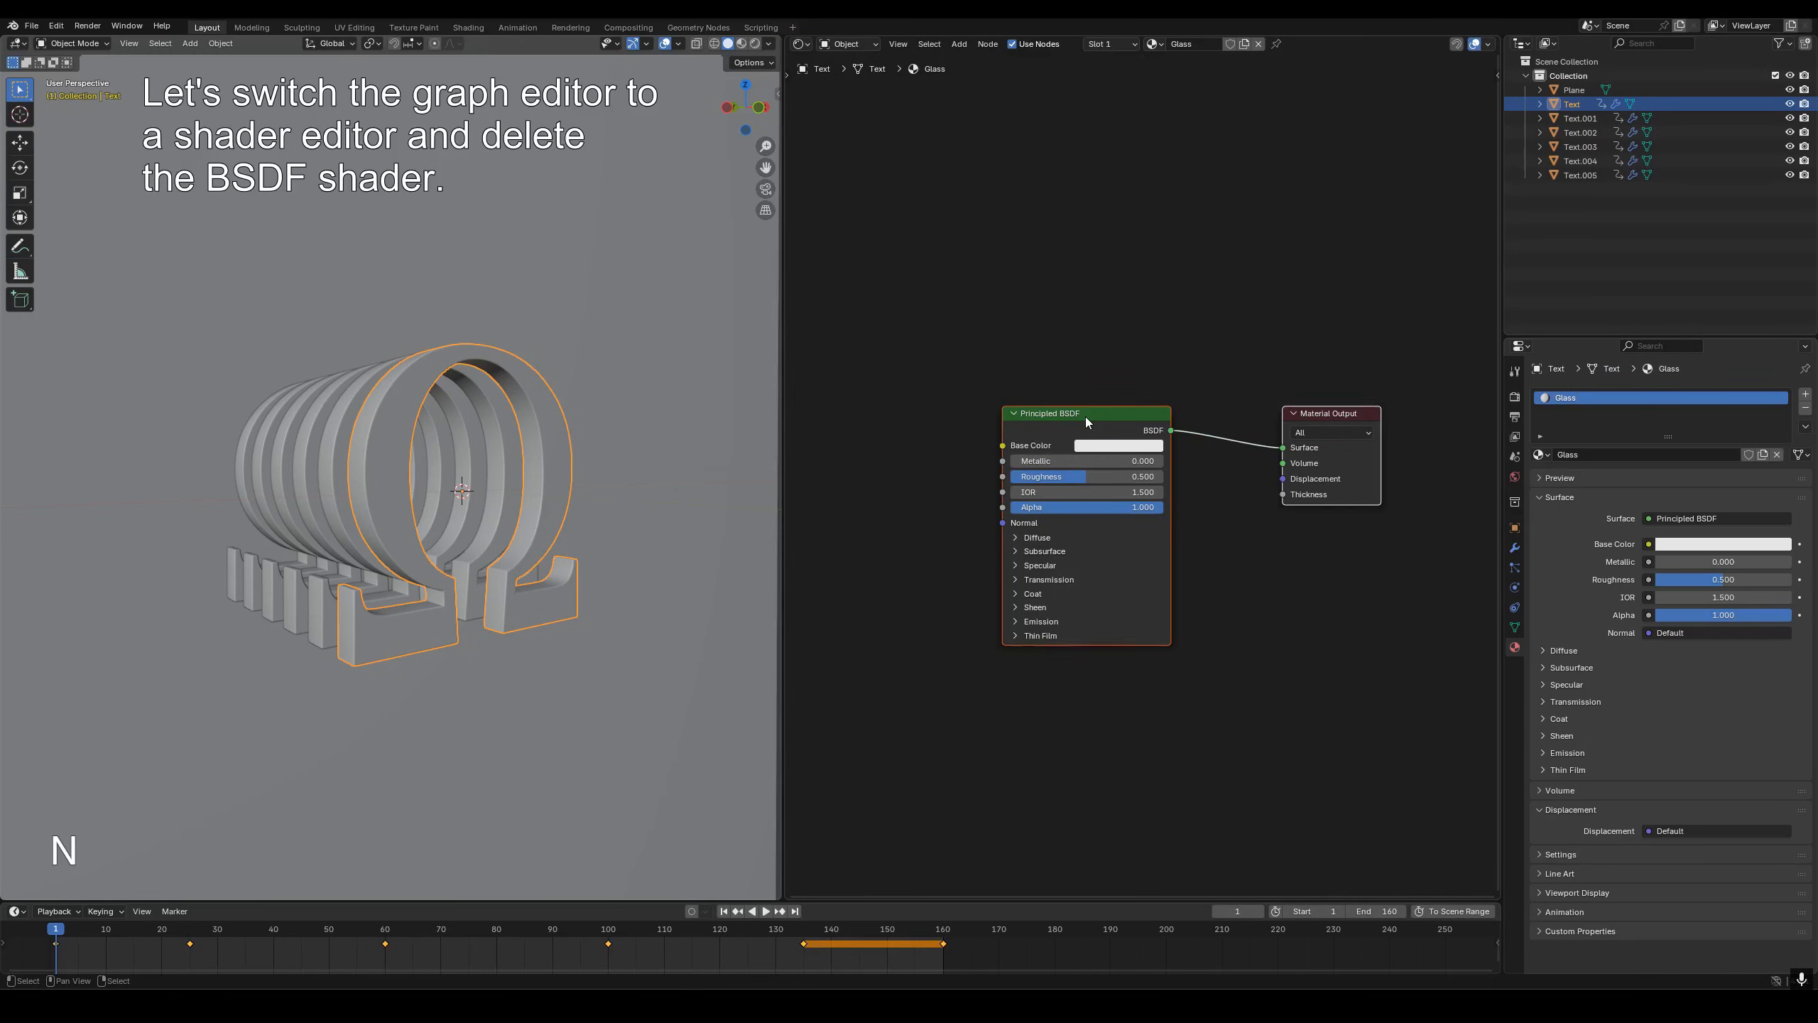
{"action": "key", "text": "x"}
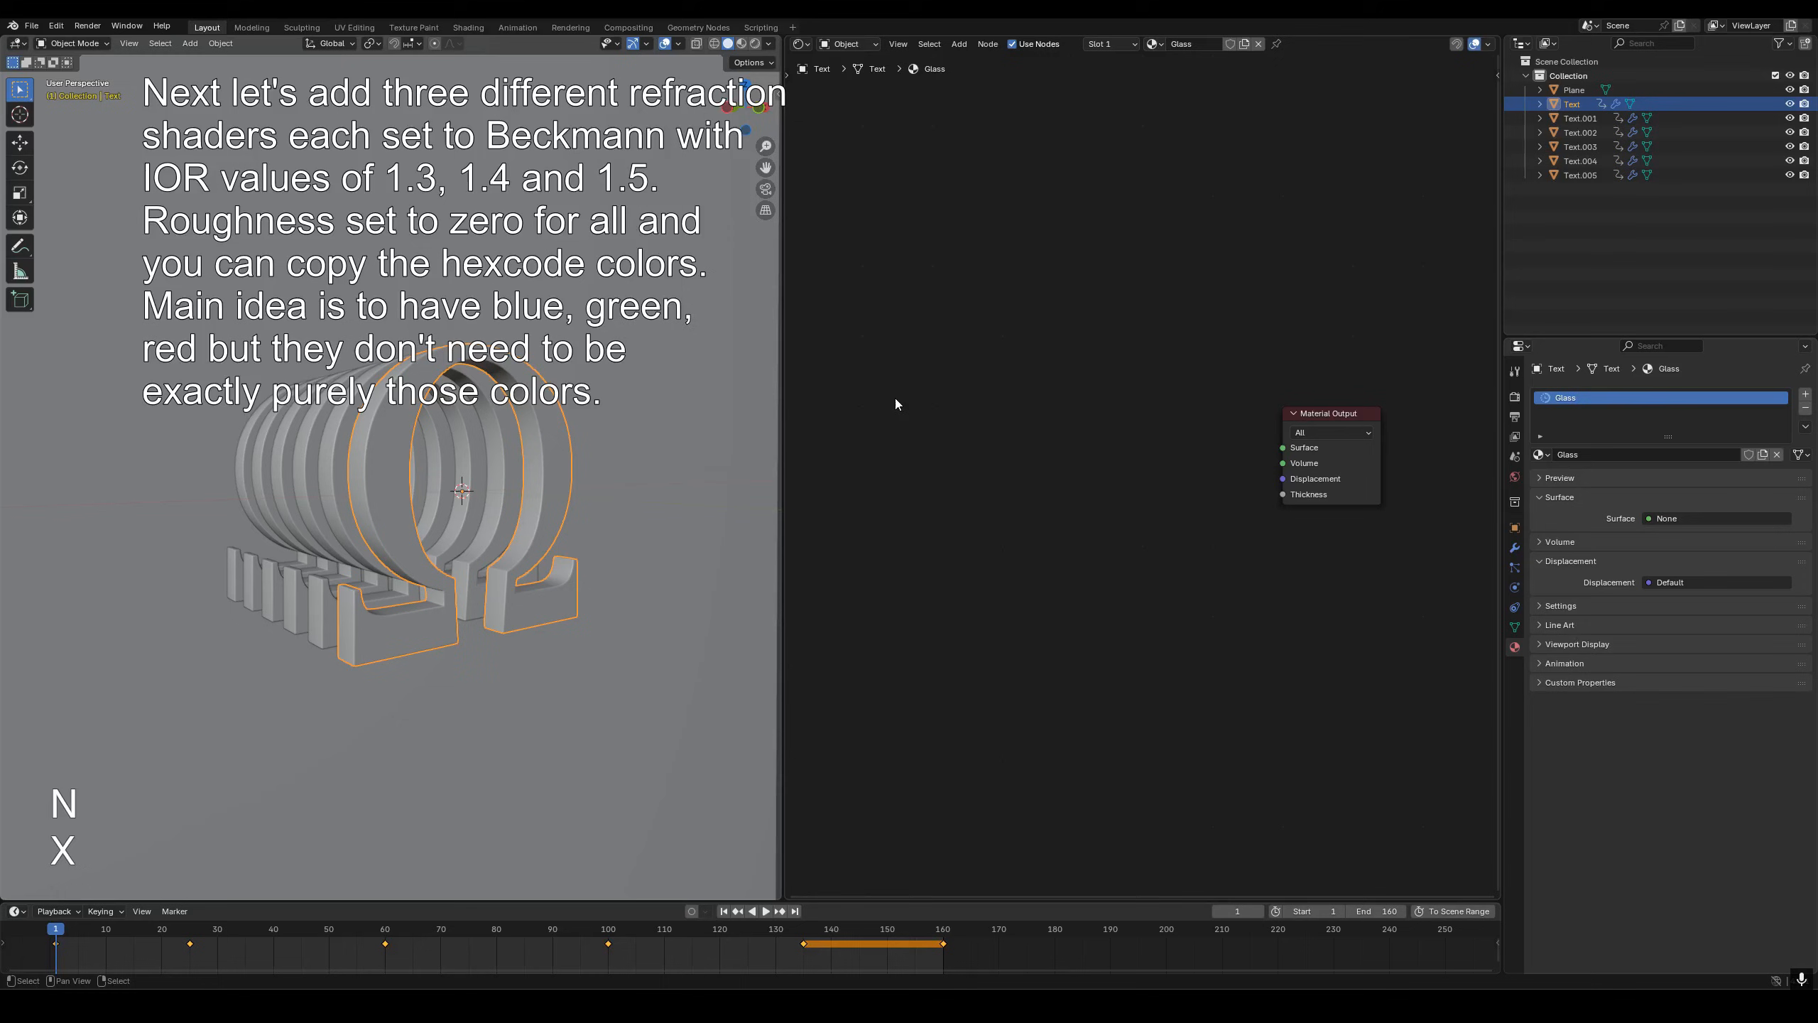
- Paste three Beckmann Refraction BSDF nodes with roughness 0: blue #319CFFFF at IOR 1.3, green #13FF73FF at 1.4, purple #FF2CD6FF at 1.5
{"action": "key", "text": "ctrl+v"}
{"action": "middle_click_drag", "start_coordinate": [1038, 366], "coordinate": [1321, 368]}
{"action": "key", "text": "g"}
{"action": "left_click", "coordinate": [1024, 408]}
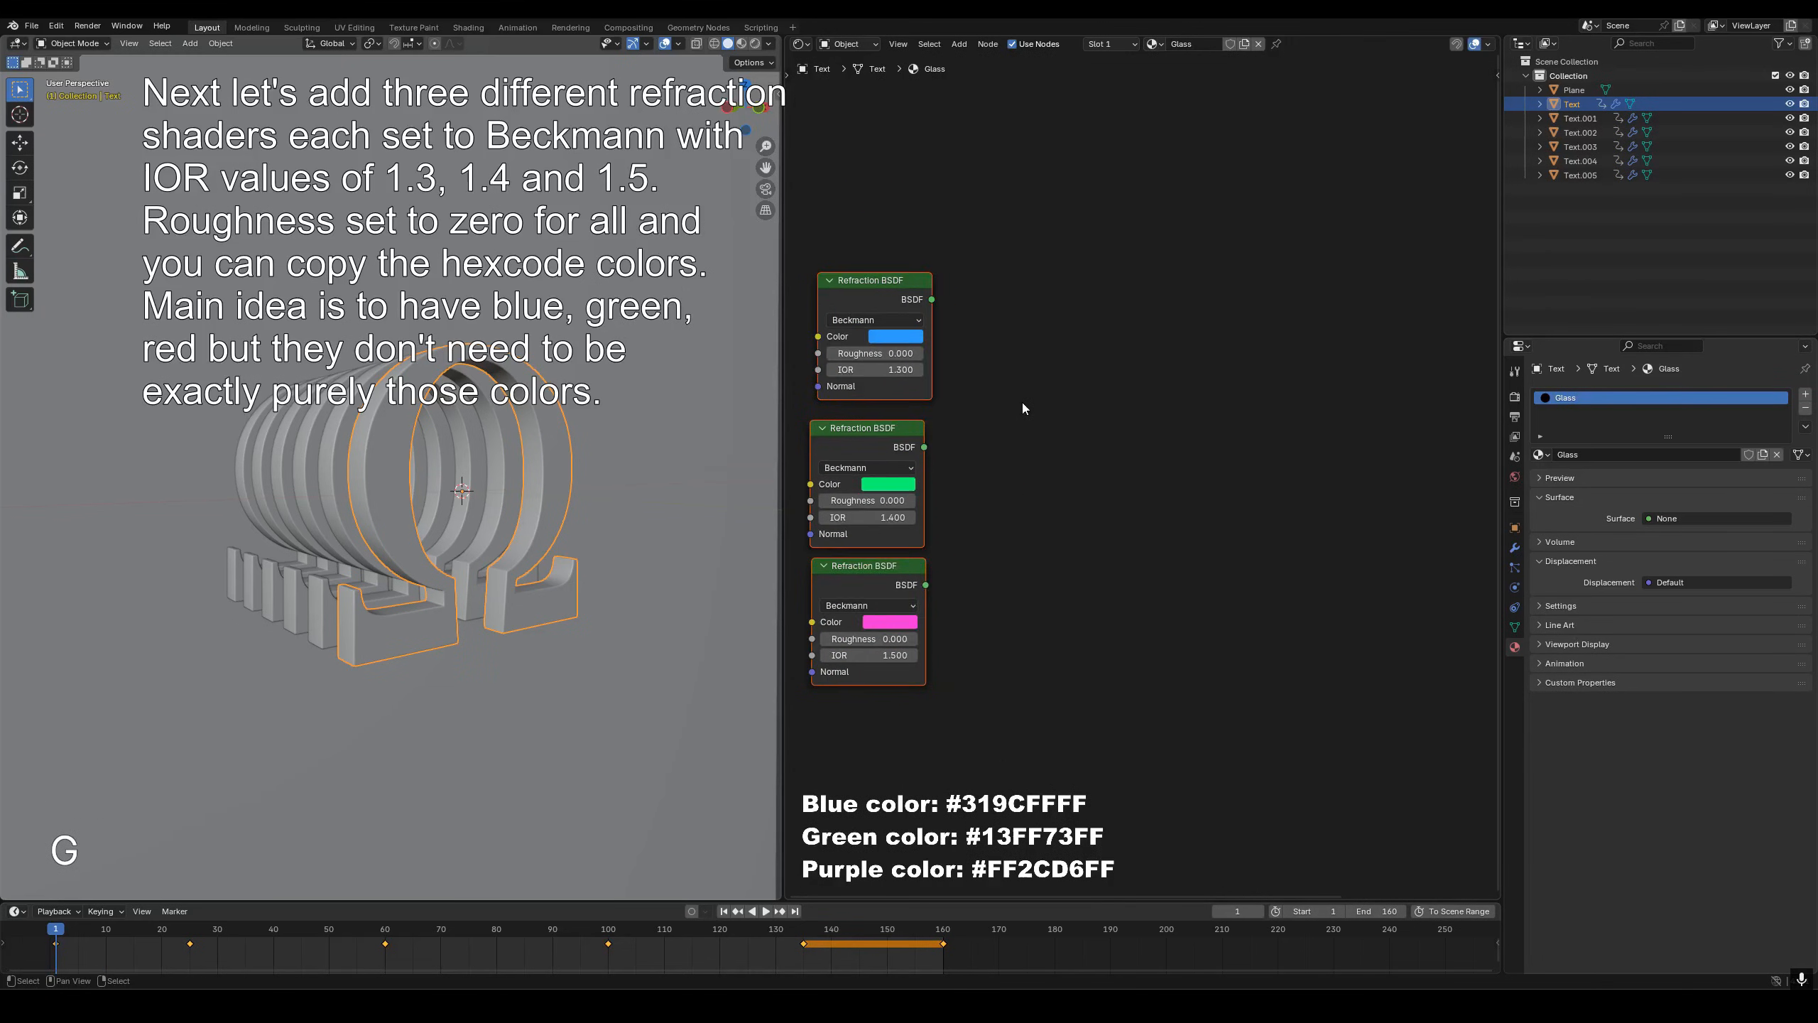
{"action": "scroll", "coordinate": [1023, 409], "scroll_direction": "up", "scroll_amount": 1}
{"action": "middle_click_drag", "start_coordinate": [1029, 392], "coordinate": [1102, 379]}
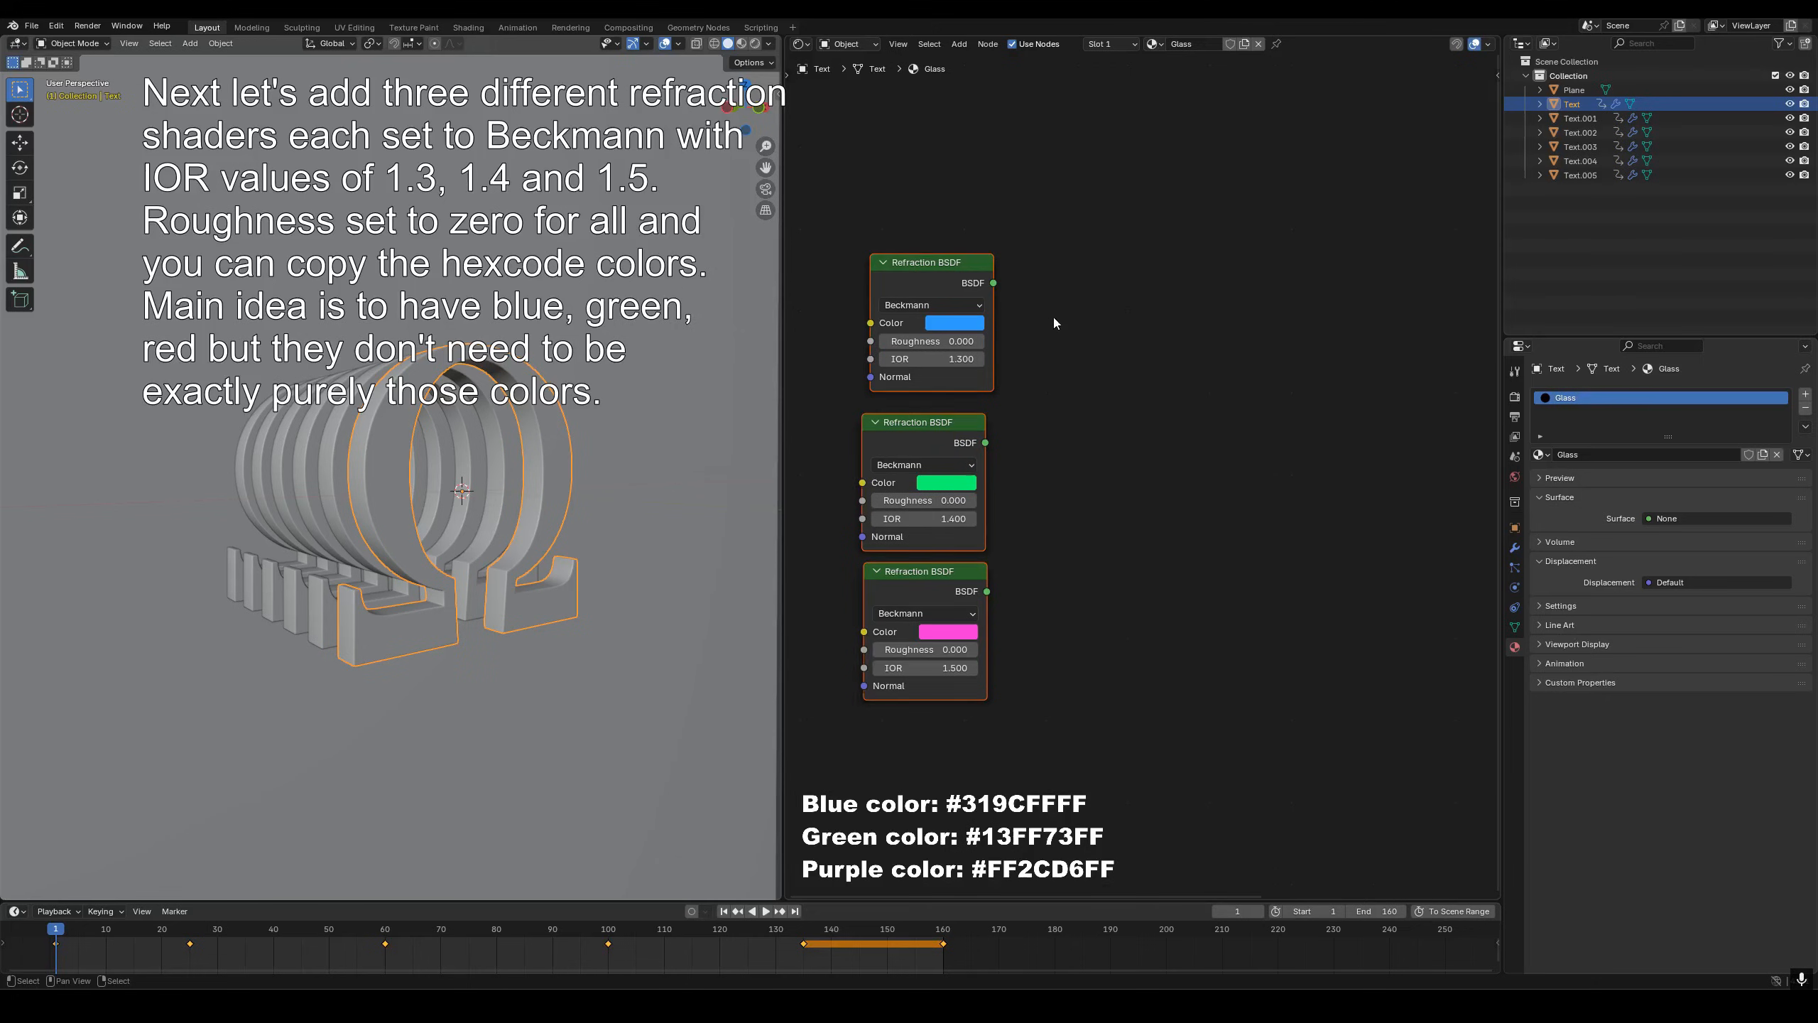
{"action": "left_click", "coordinate": [967, 326]}
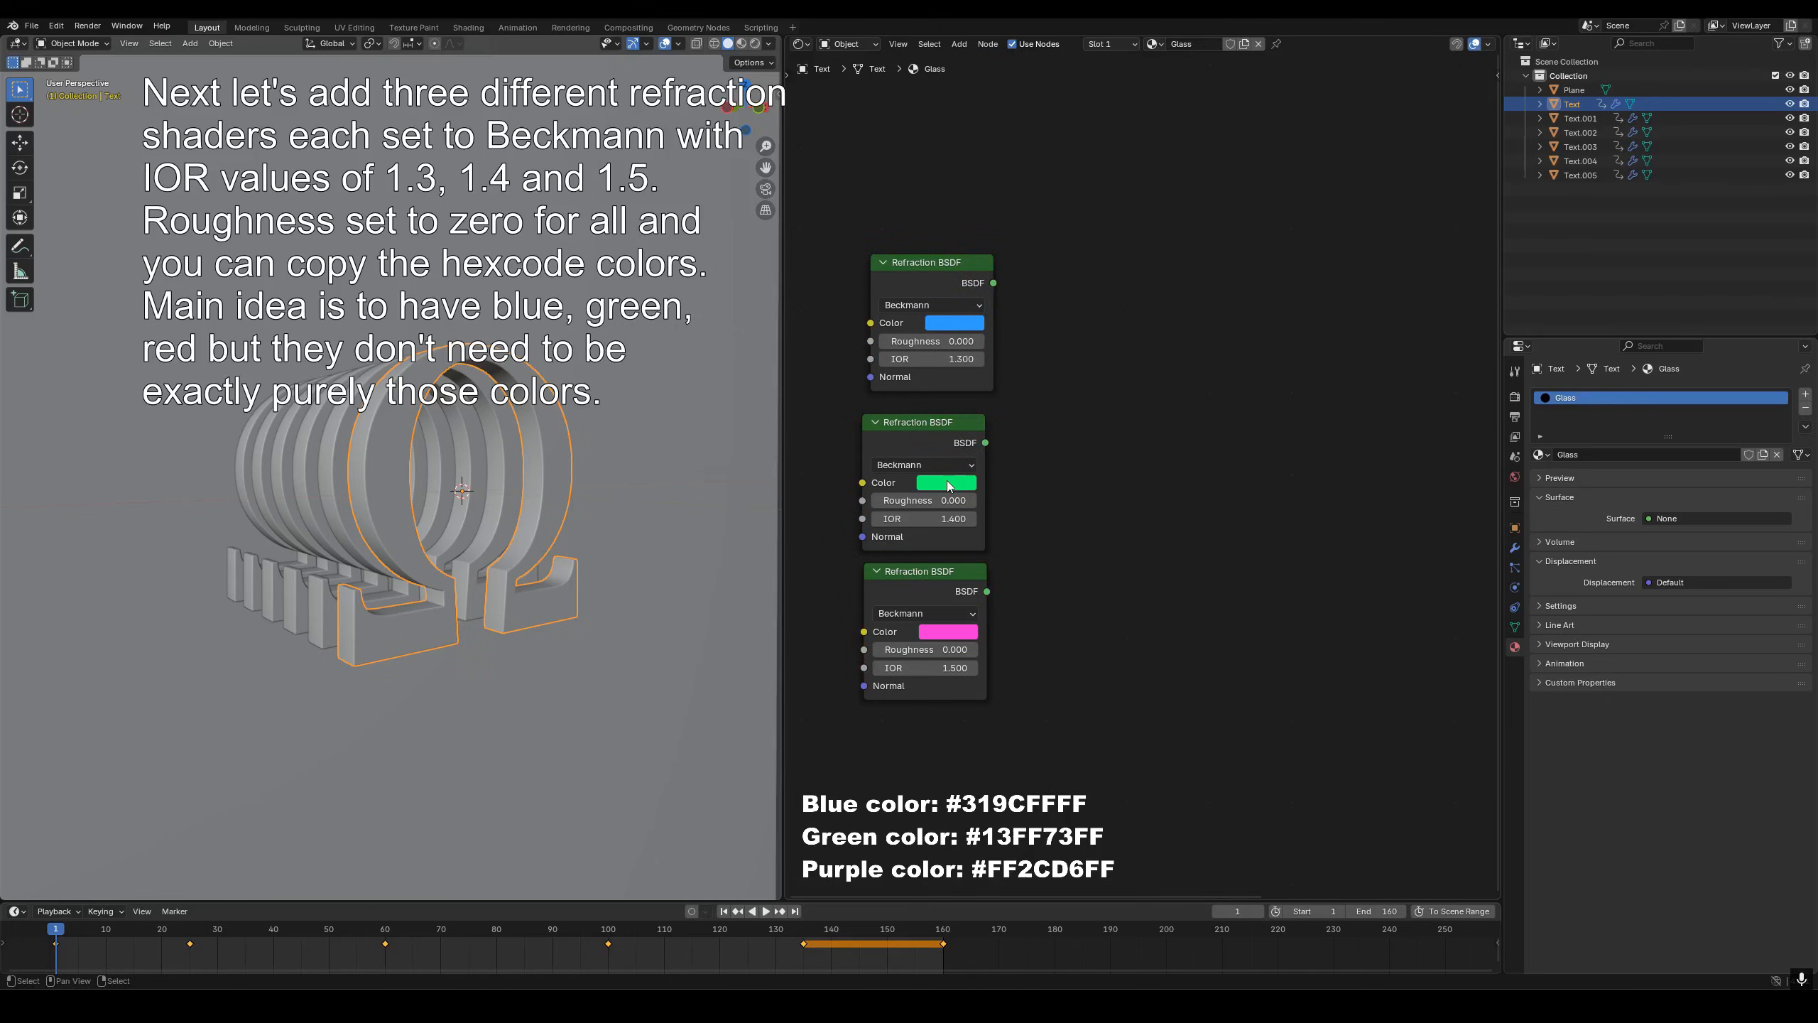
{"action": "left_click", "coordinate": [949, 486]}
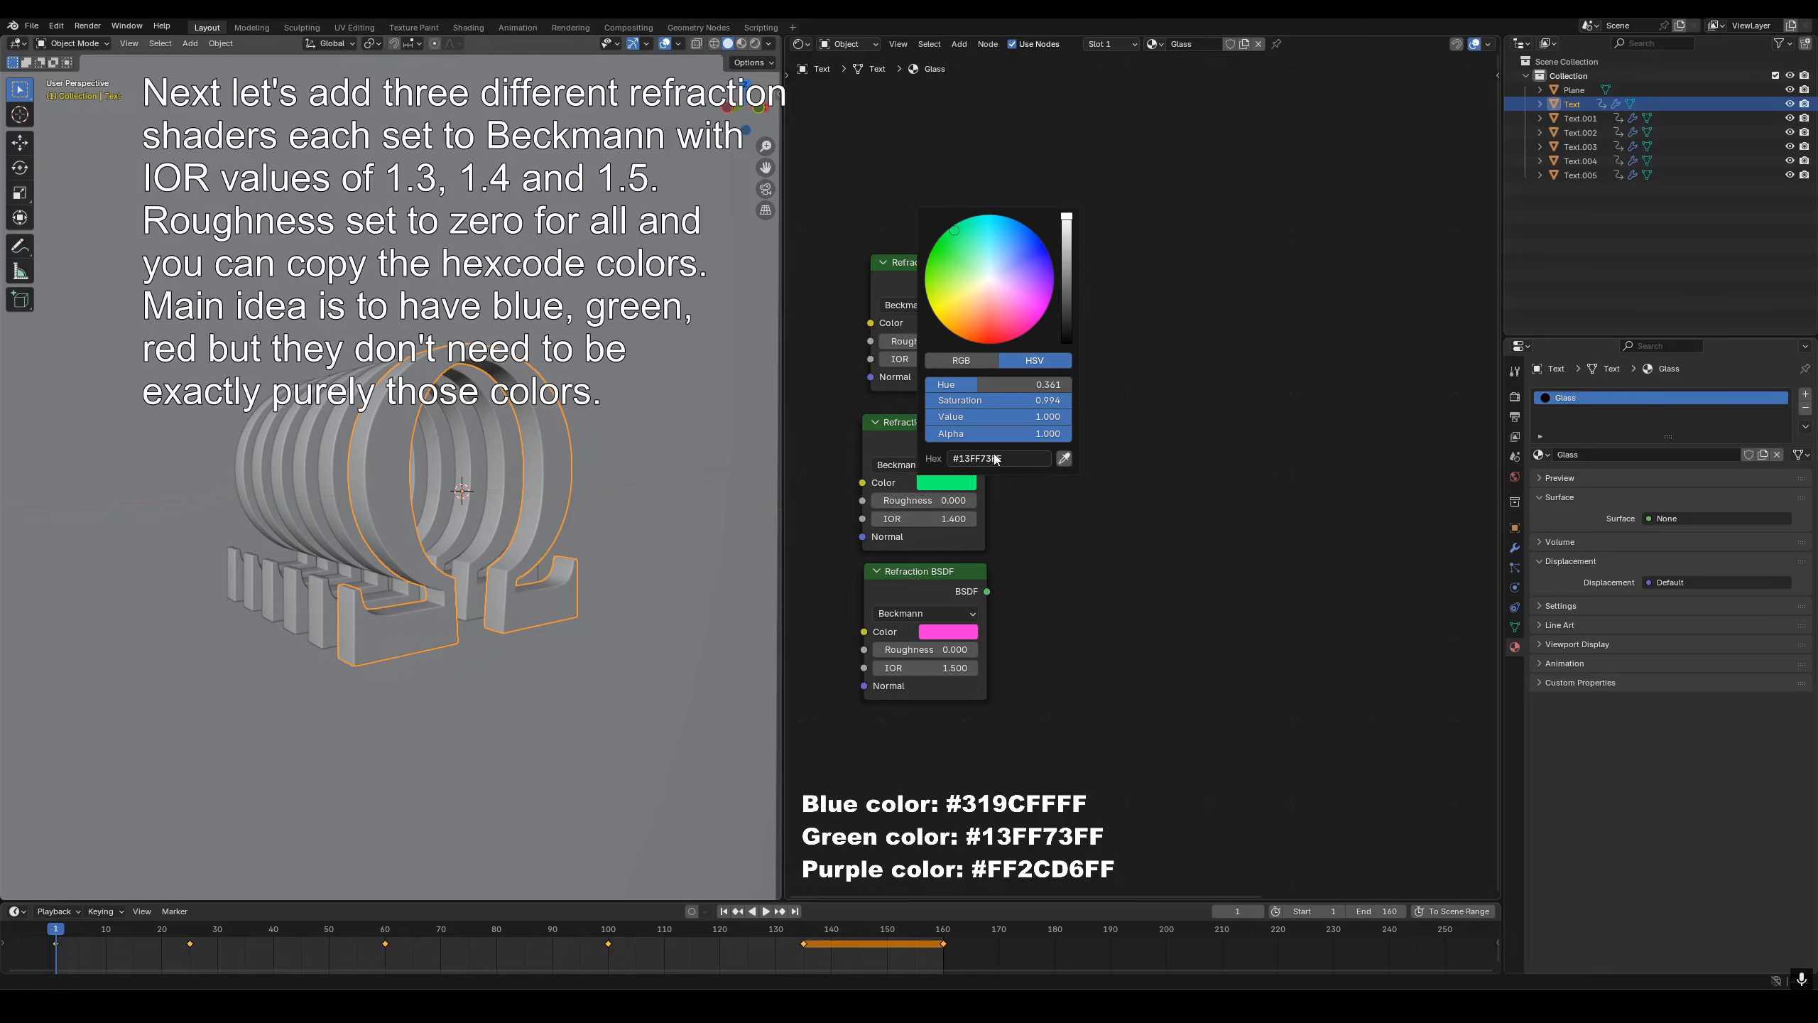
{"action": "left_click", "coordinate": [956, 633]}
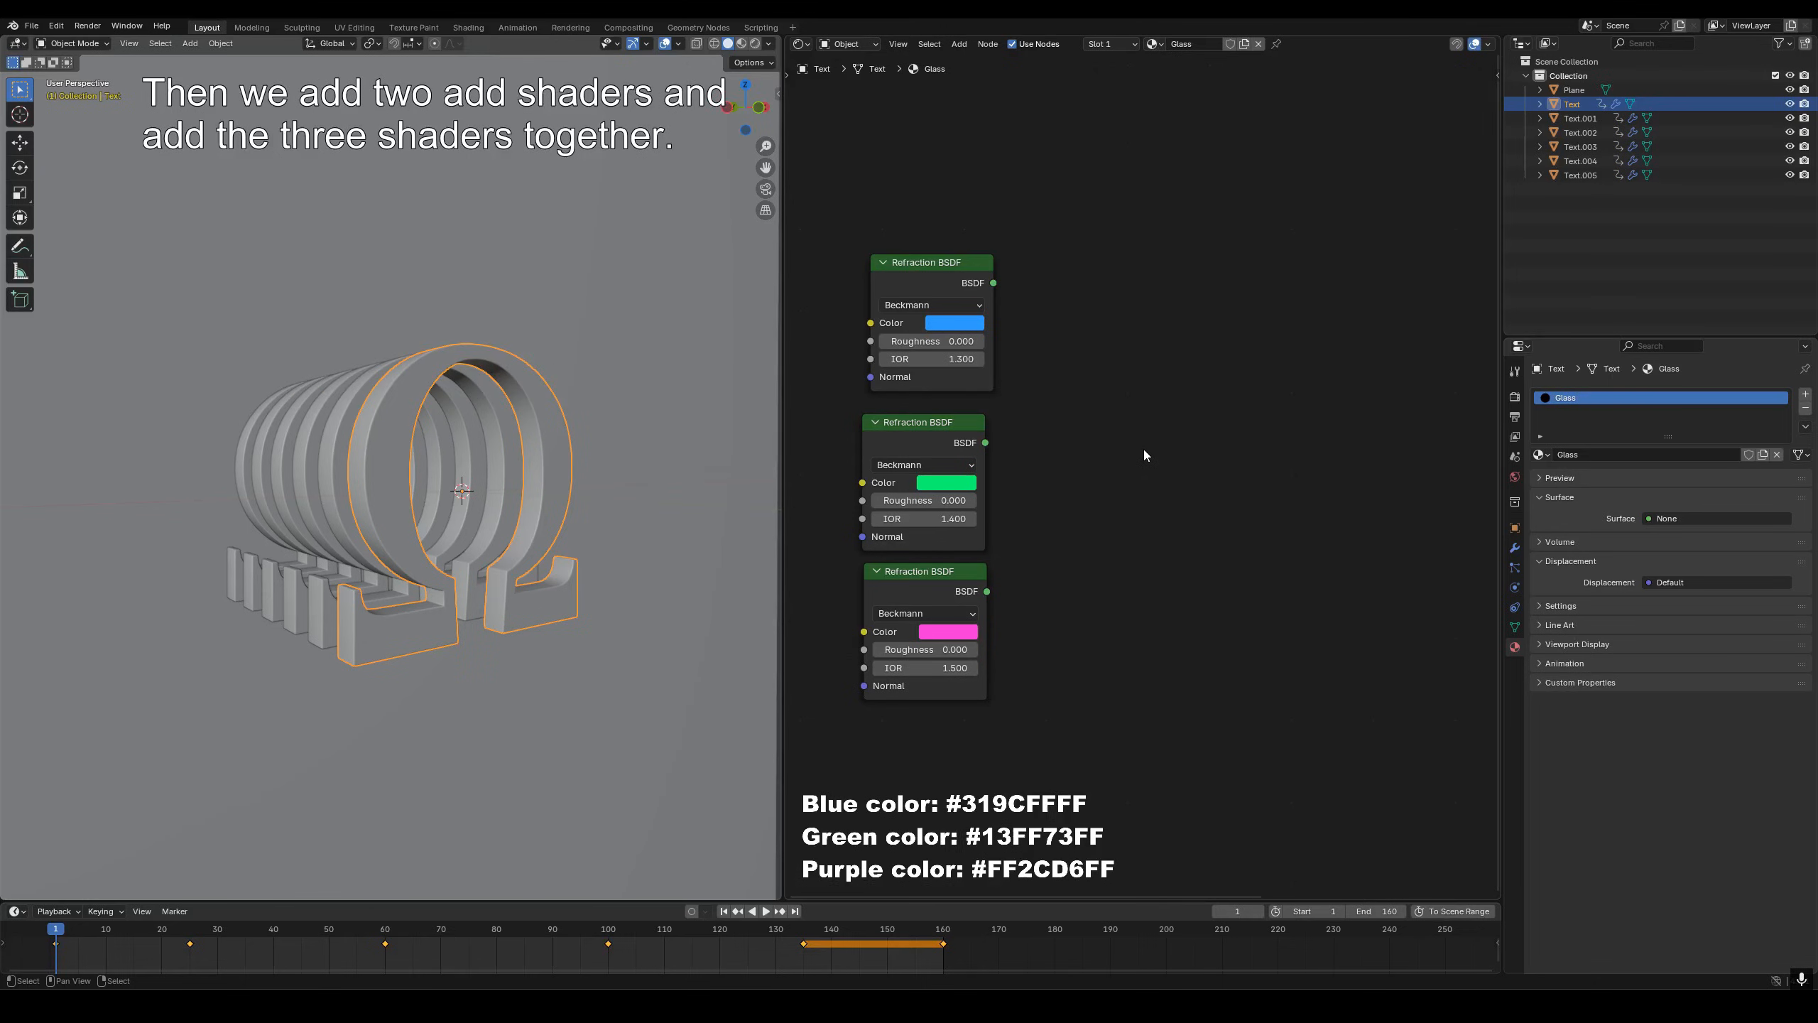
- Add an Add Shader node beside the refraction nodes and place a duplicate of it further along
{"action": "key", "text": "shift+a"}
{"action": "type", "text": "add"}
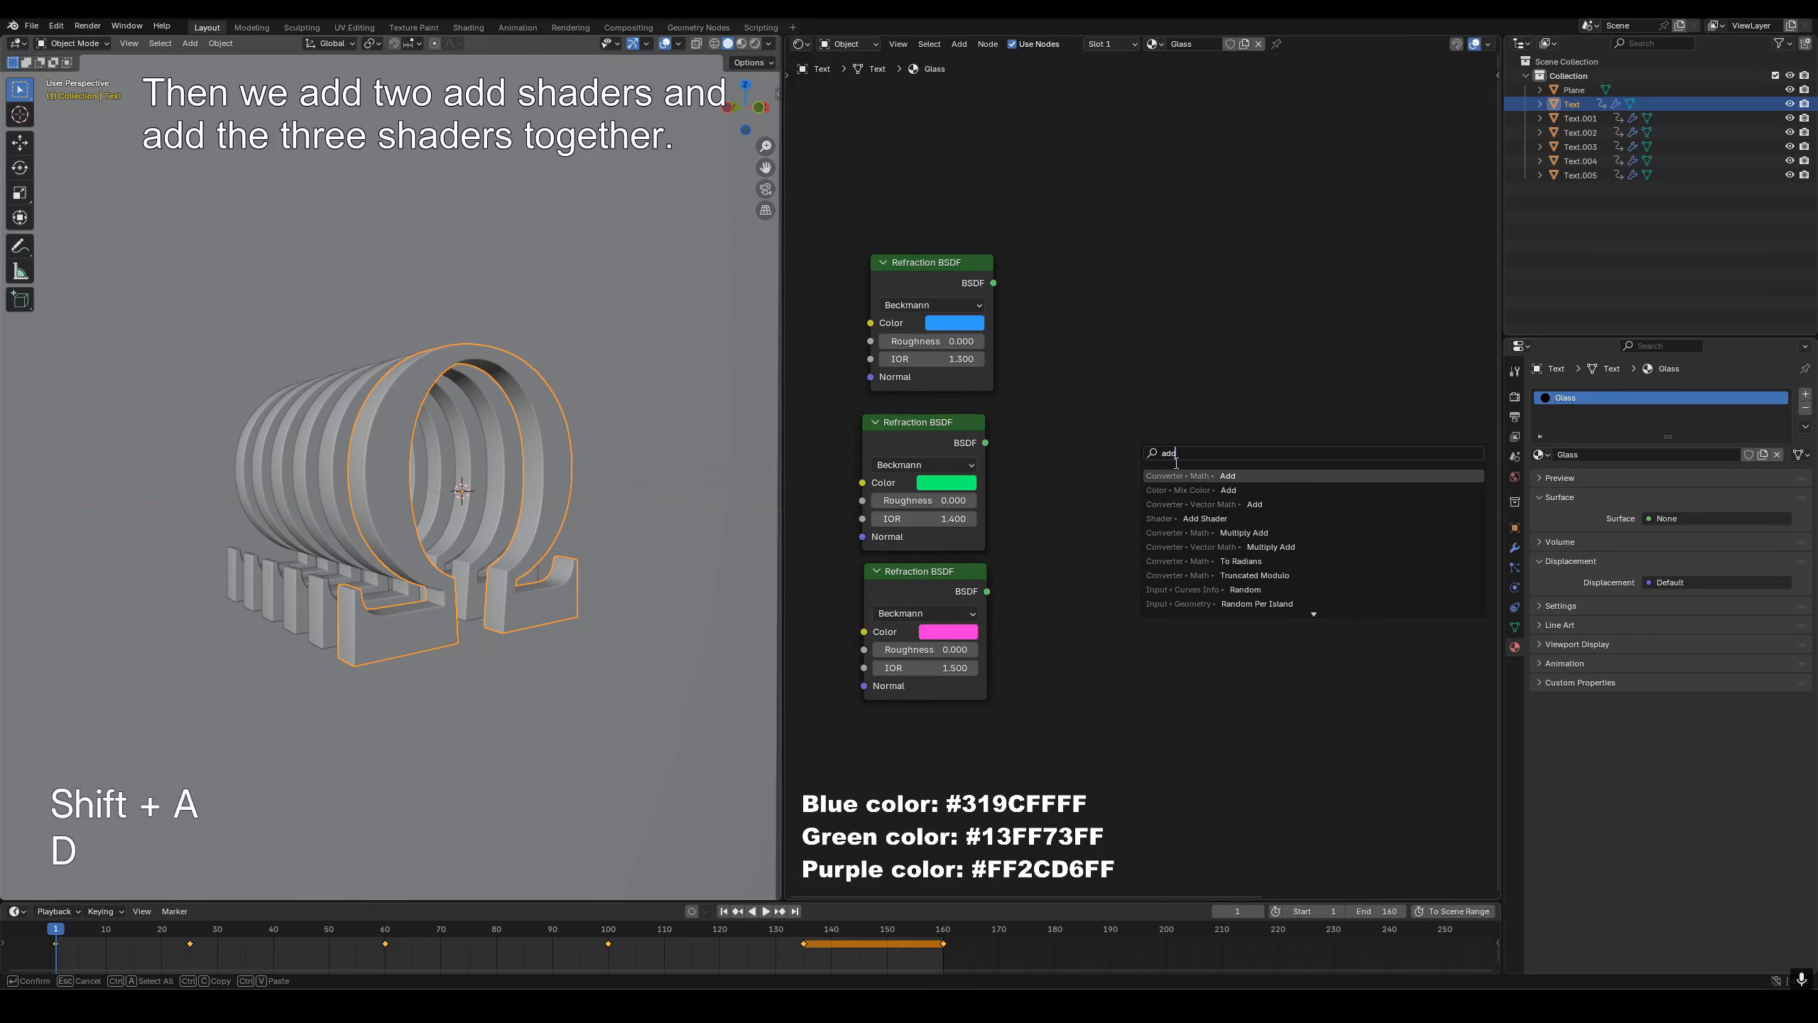
{"action": "type", "text": " sh"}
{"action": "key", "text": "Return"}
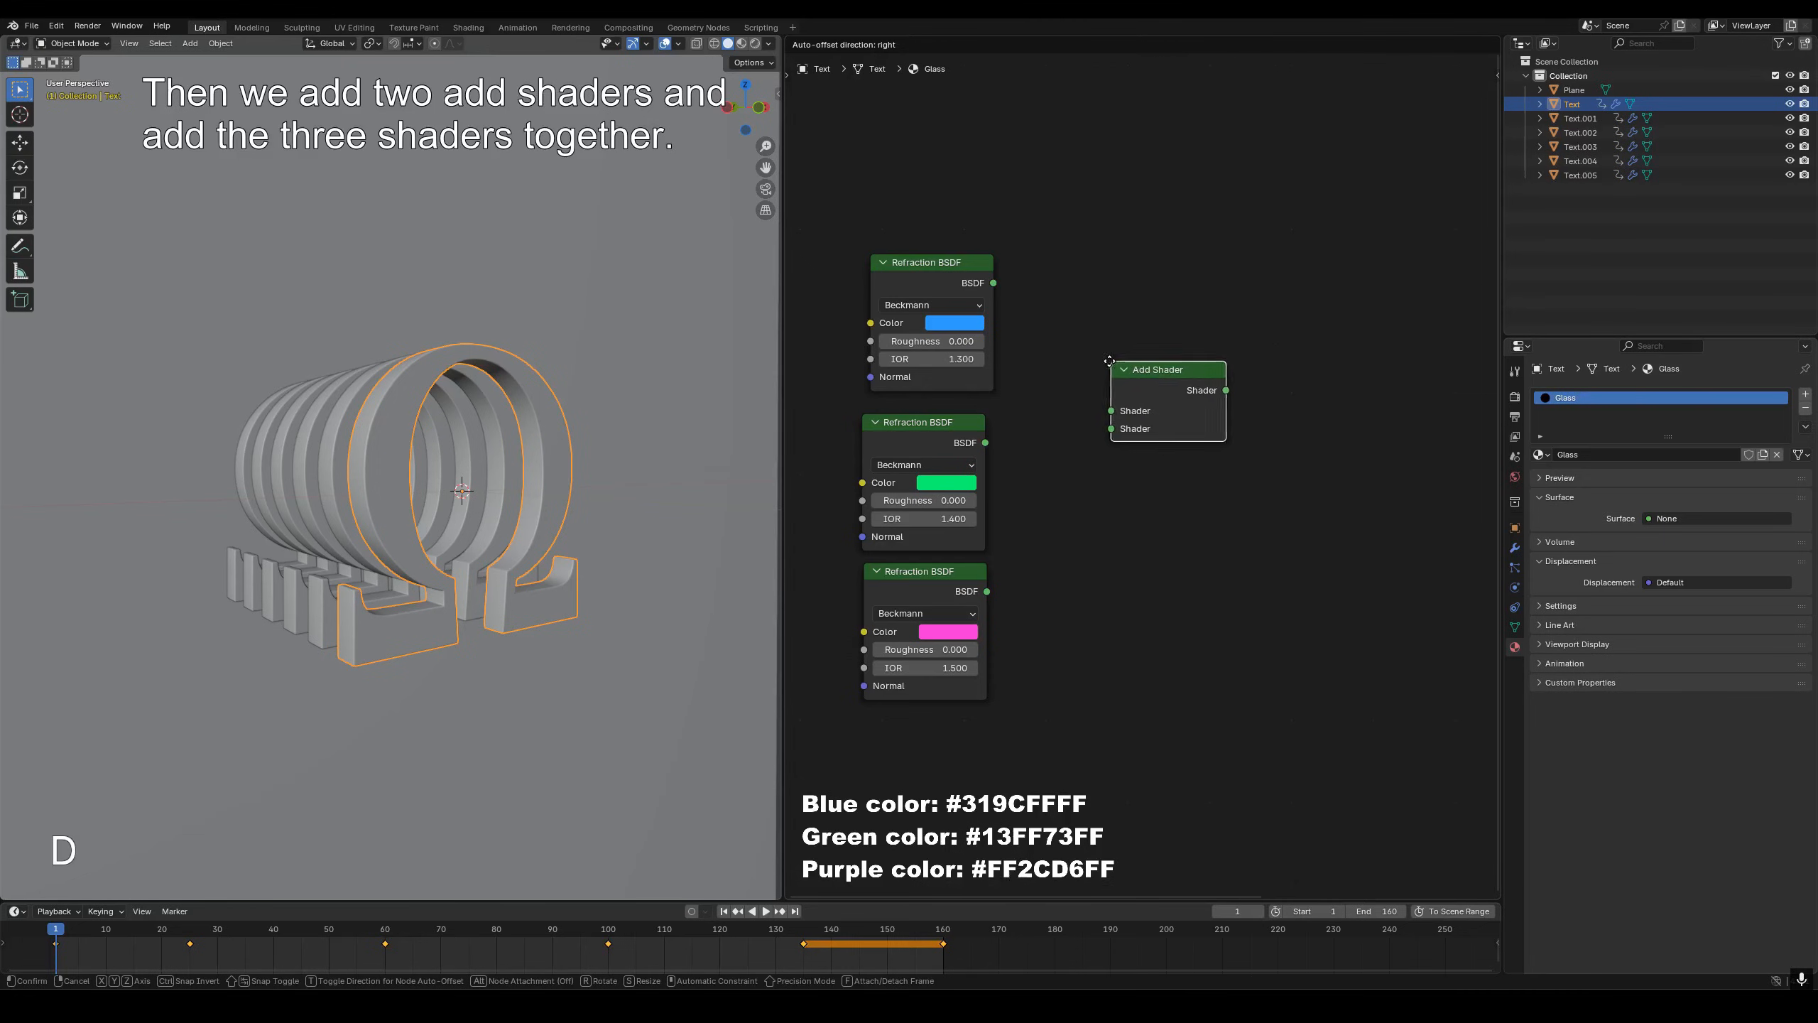
{"action": "left_click", "coordinate": [1091, 352]}
{"action": "key", "text": "shift+d"}
{"action": "left_click", "coordinate": [1369, 432]}
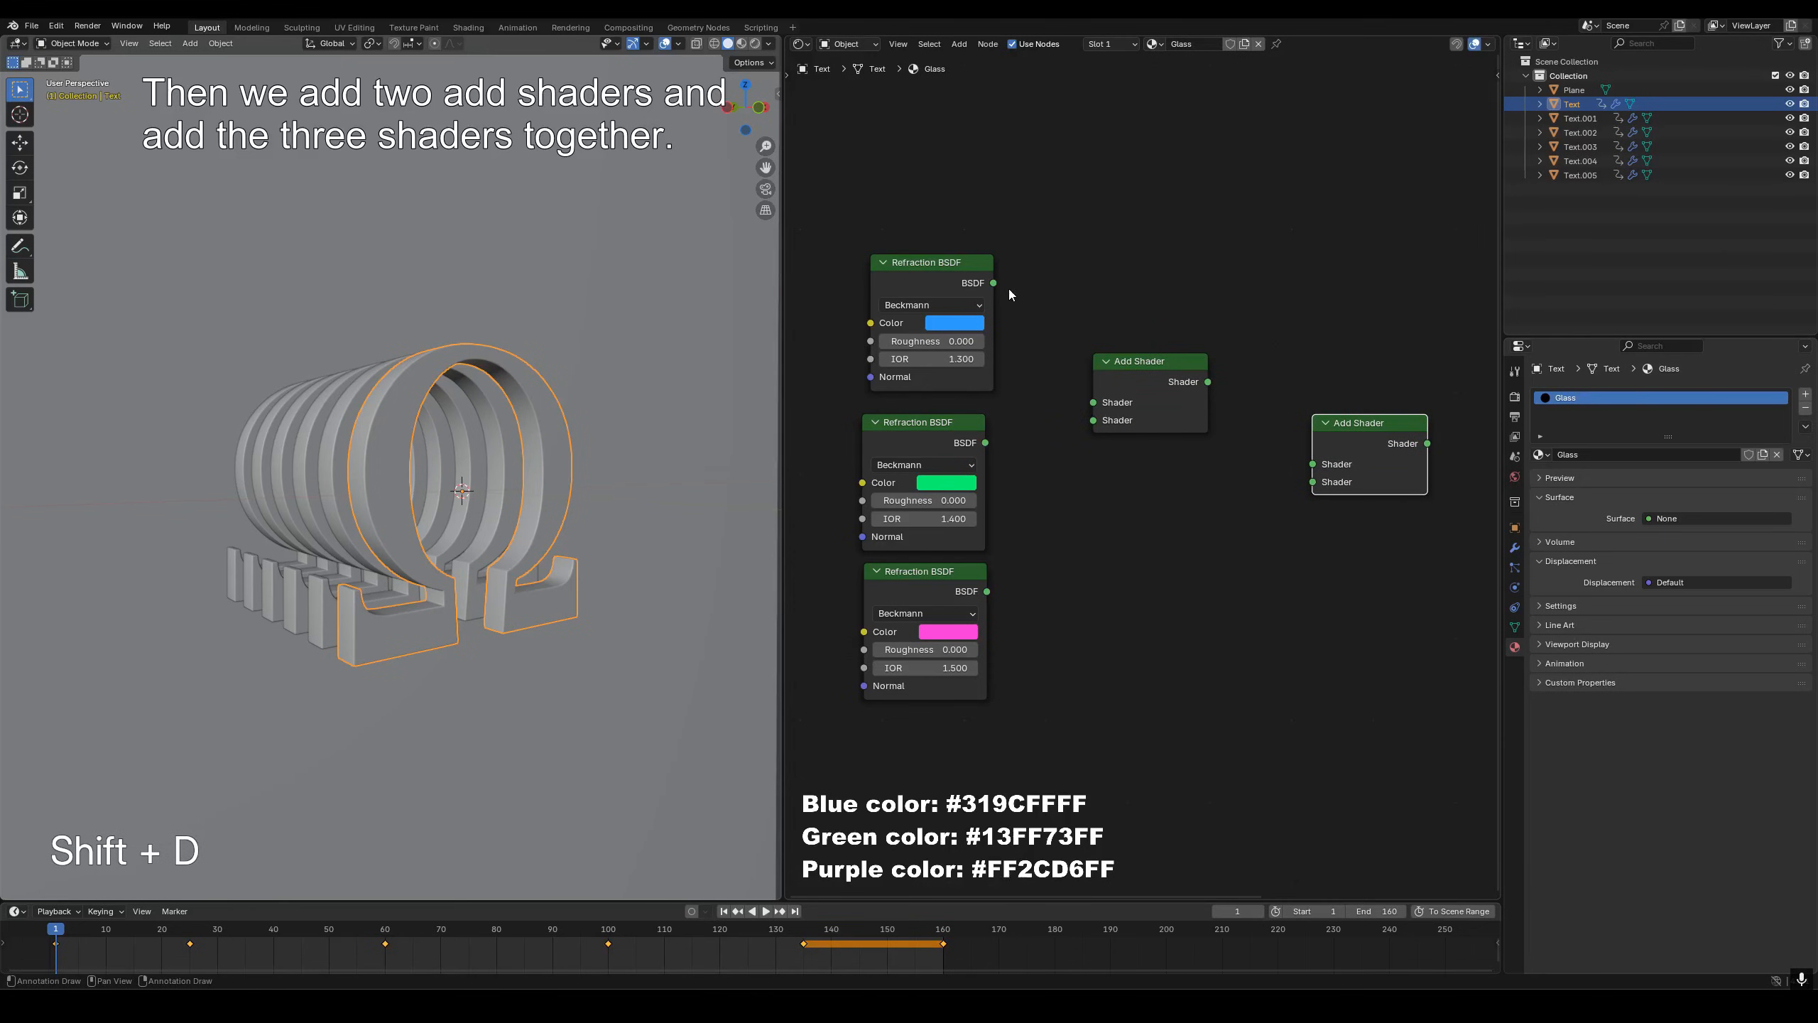
- Combine the blue and green refractions in the first Add Shader, then feed its result and the purple refraction into the second
{"action": "left_click_drag", "start_coordinate": [994, 282], "coordinate": [1093, 402]}
{"action": "left_click_drag", "start_coordinate": [986, 442], "coordinate": [1094, 420]}
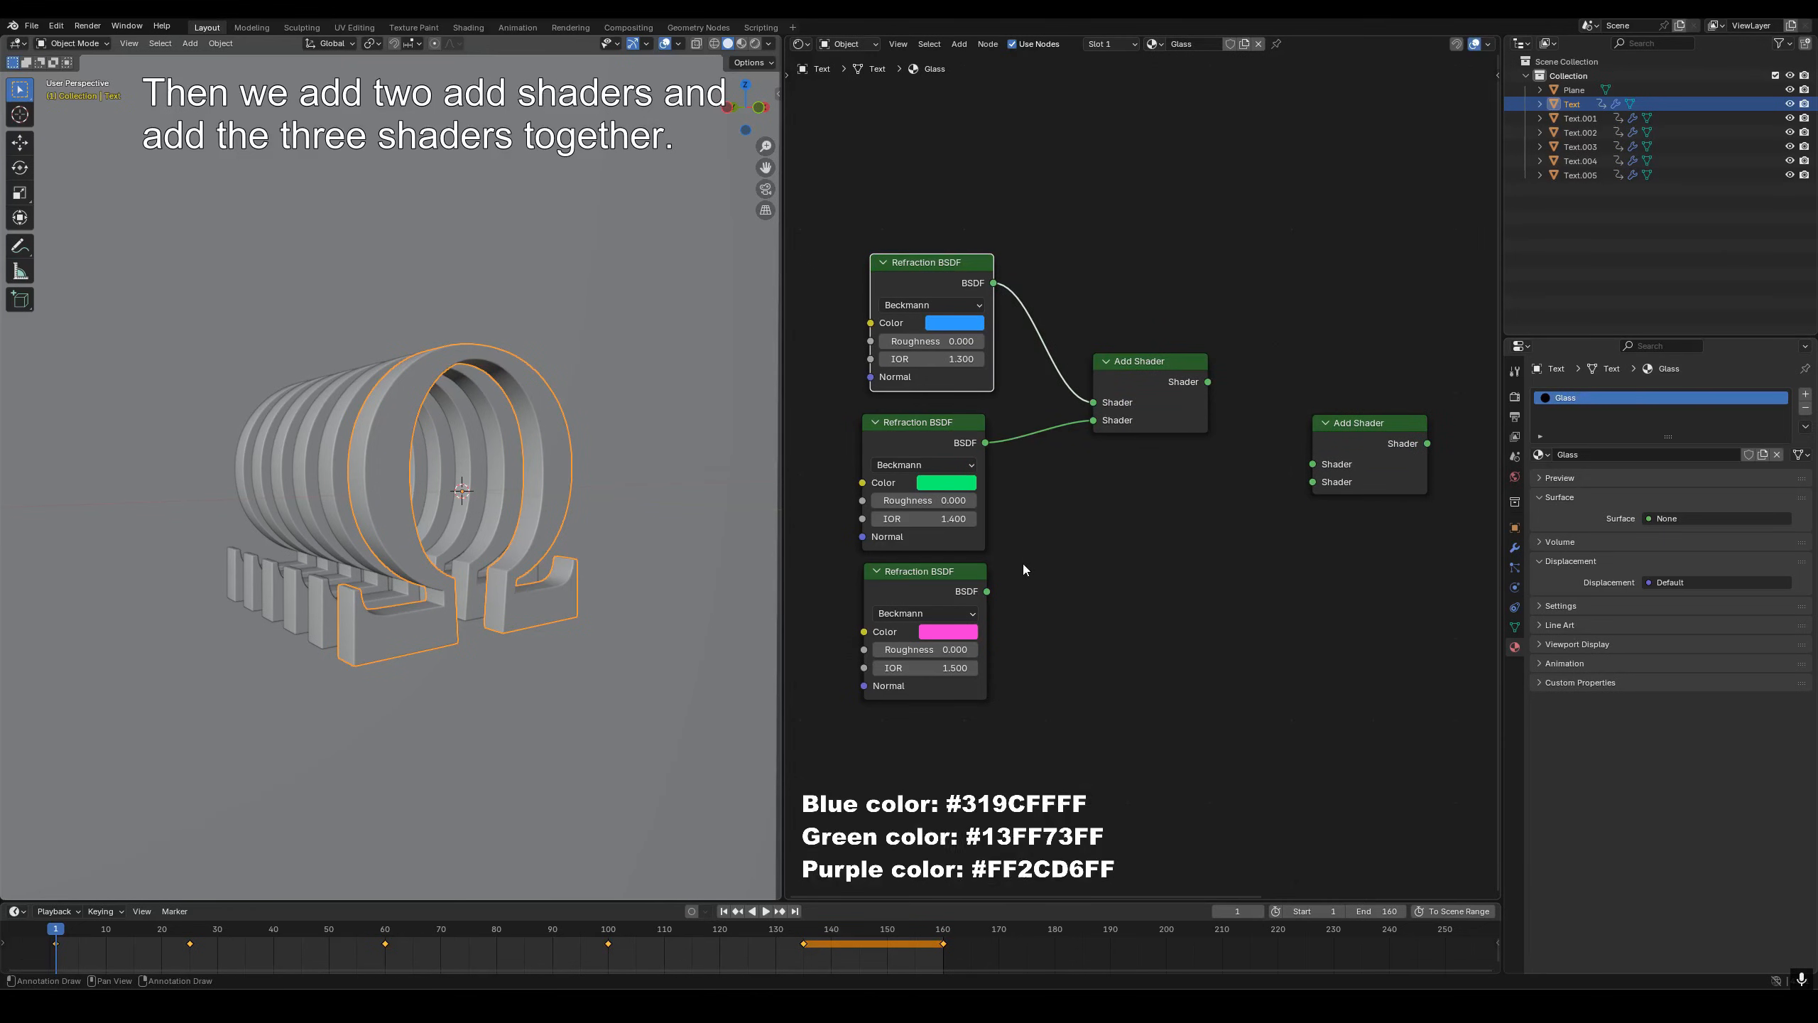
{"action": "left_click_drag", "start_coordinate": [986, 591], "coordinate": [1312, 482]}
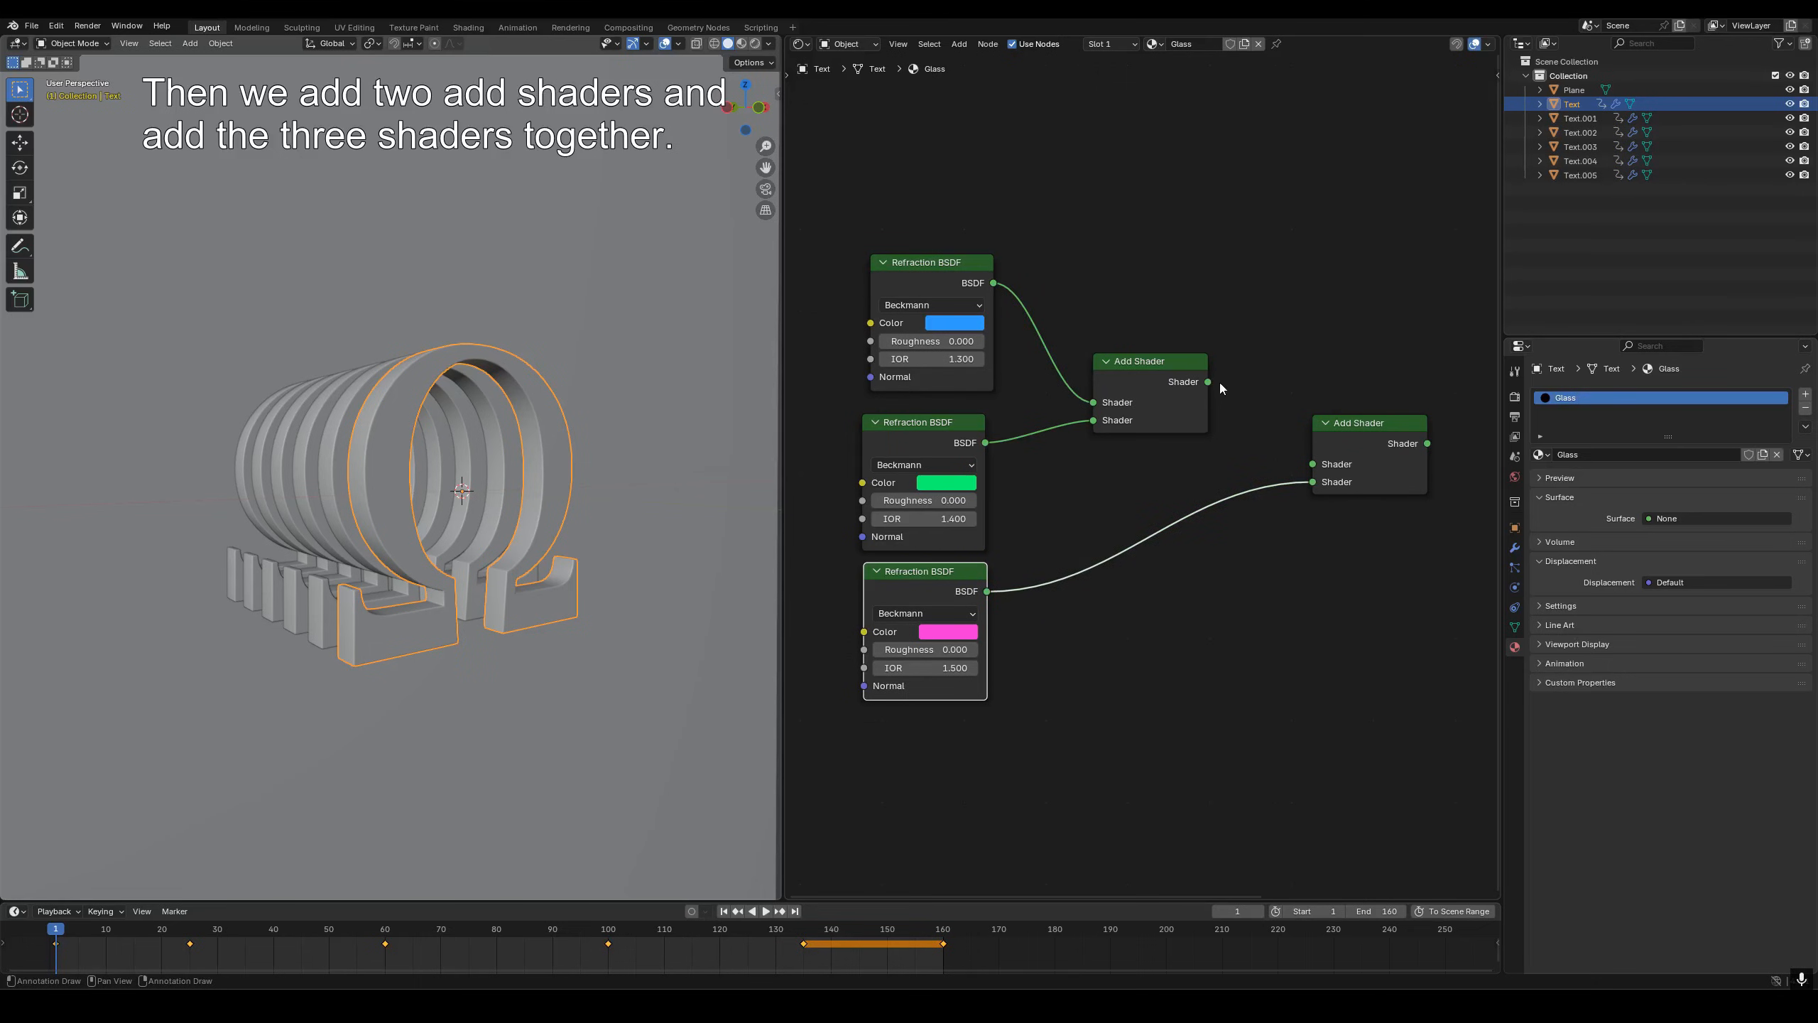
{"action": "left_click_drag", "start_coordinate": [1221, 385], "coordinate": [1312, 464]}
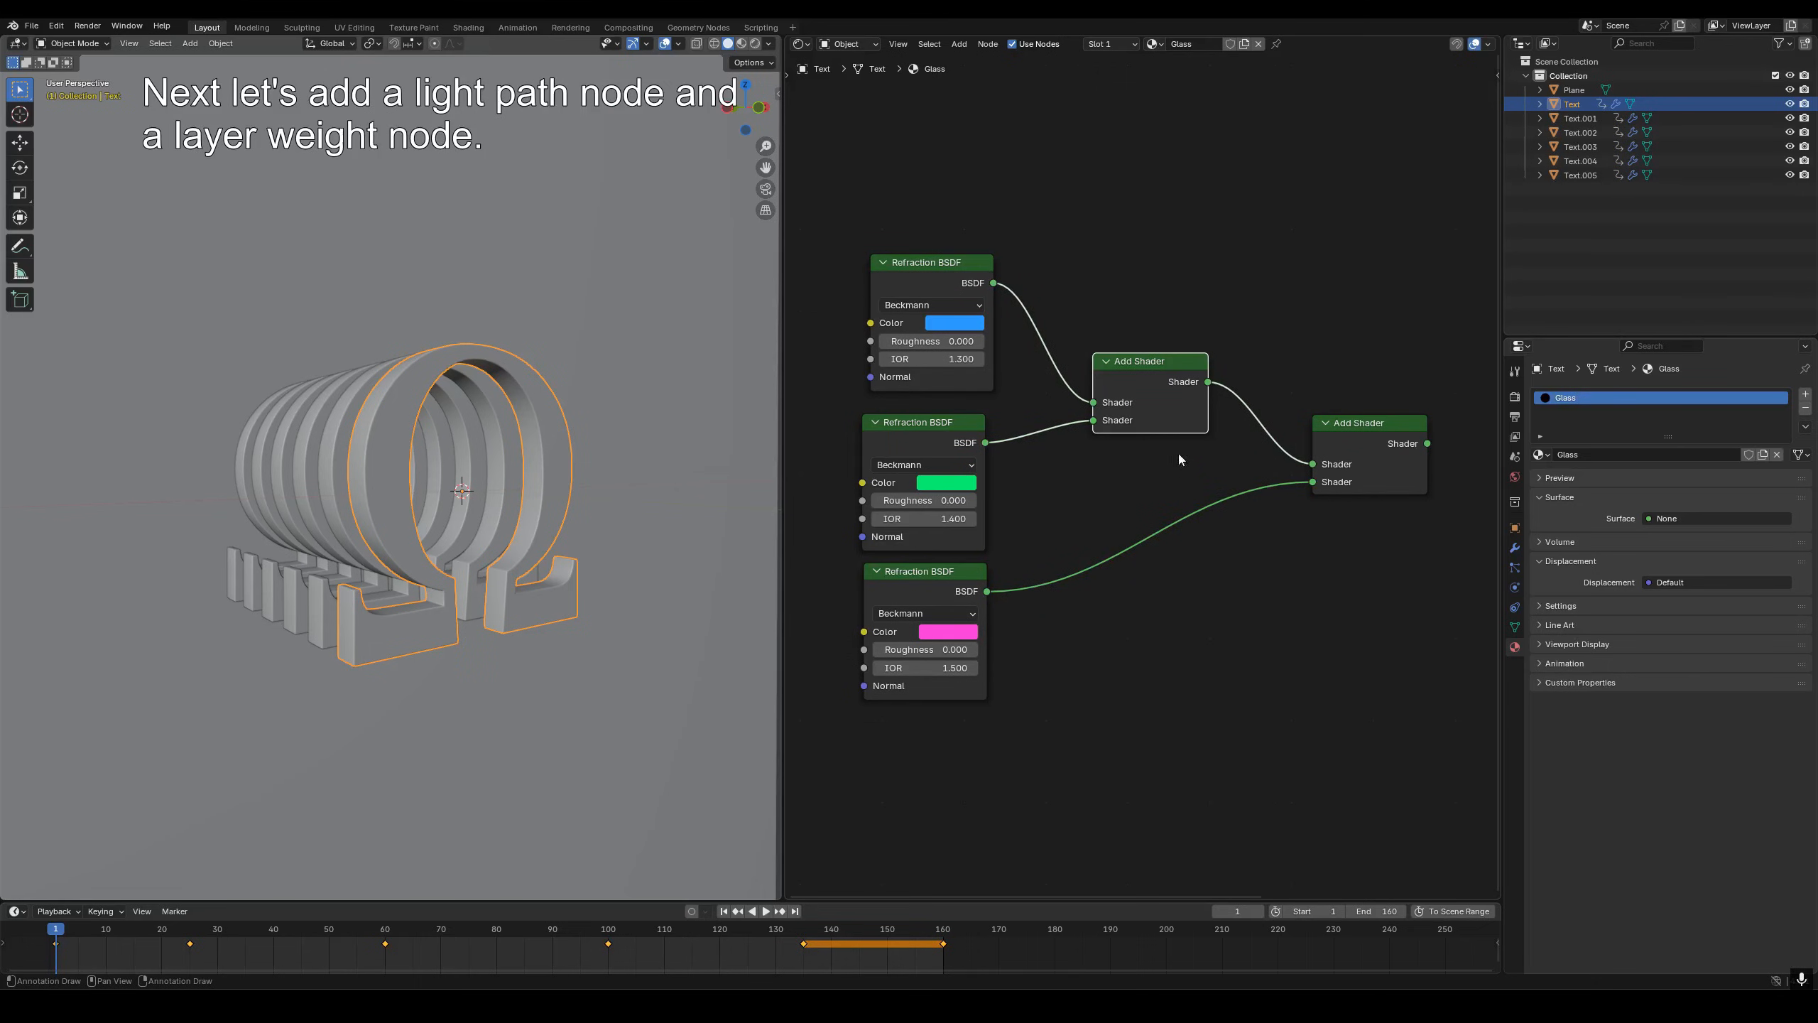
- Add a Light Path node above the Add Shader nodes
{"action": "middle_click_drag", "start_coordinate": [1273, 396], "coordinate": [1104, 537]}
{"action": "key", "text": "shift+a"}
{"action": "type", "text": "light path"}
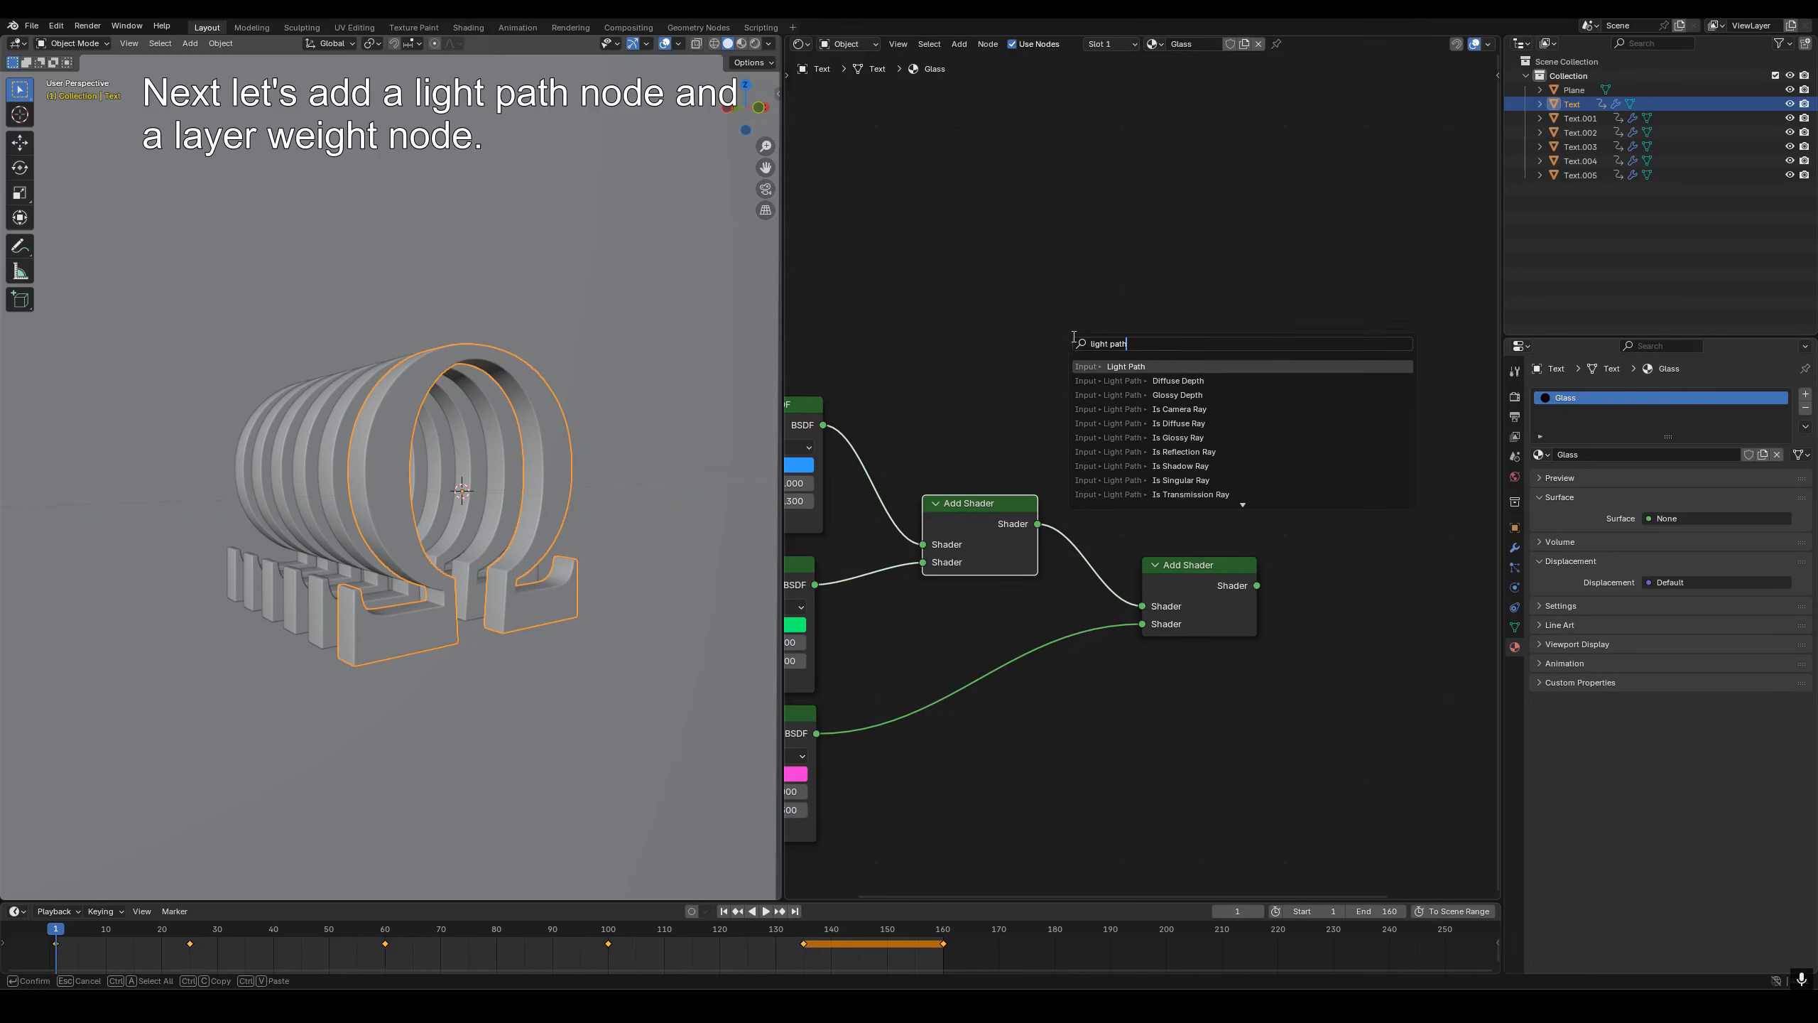
{"action": "key", "text": "Return"}
{"action": "left_click", "coordinate": [1121, 238]}
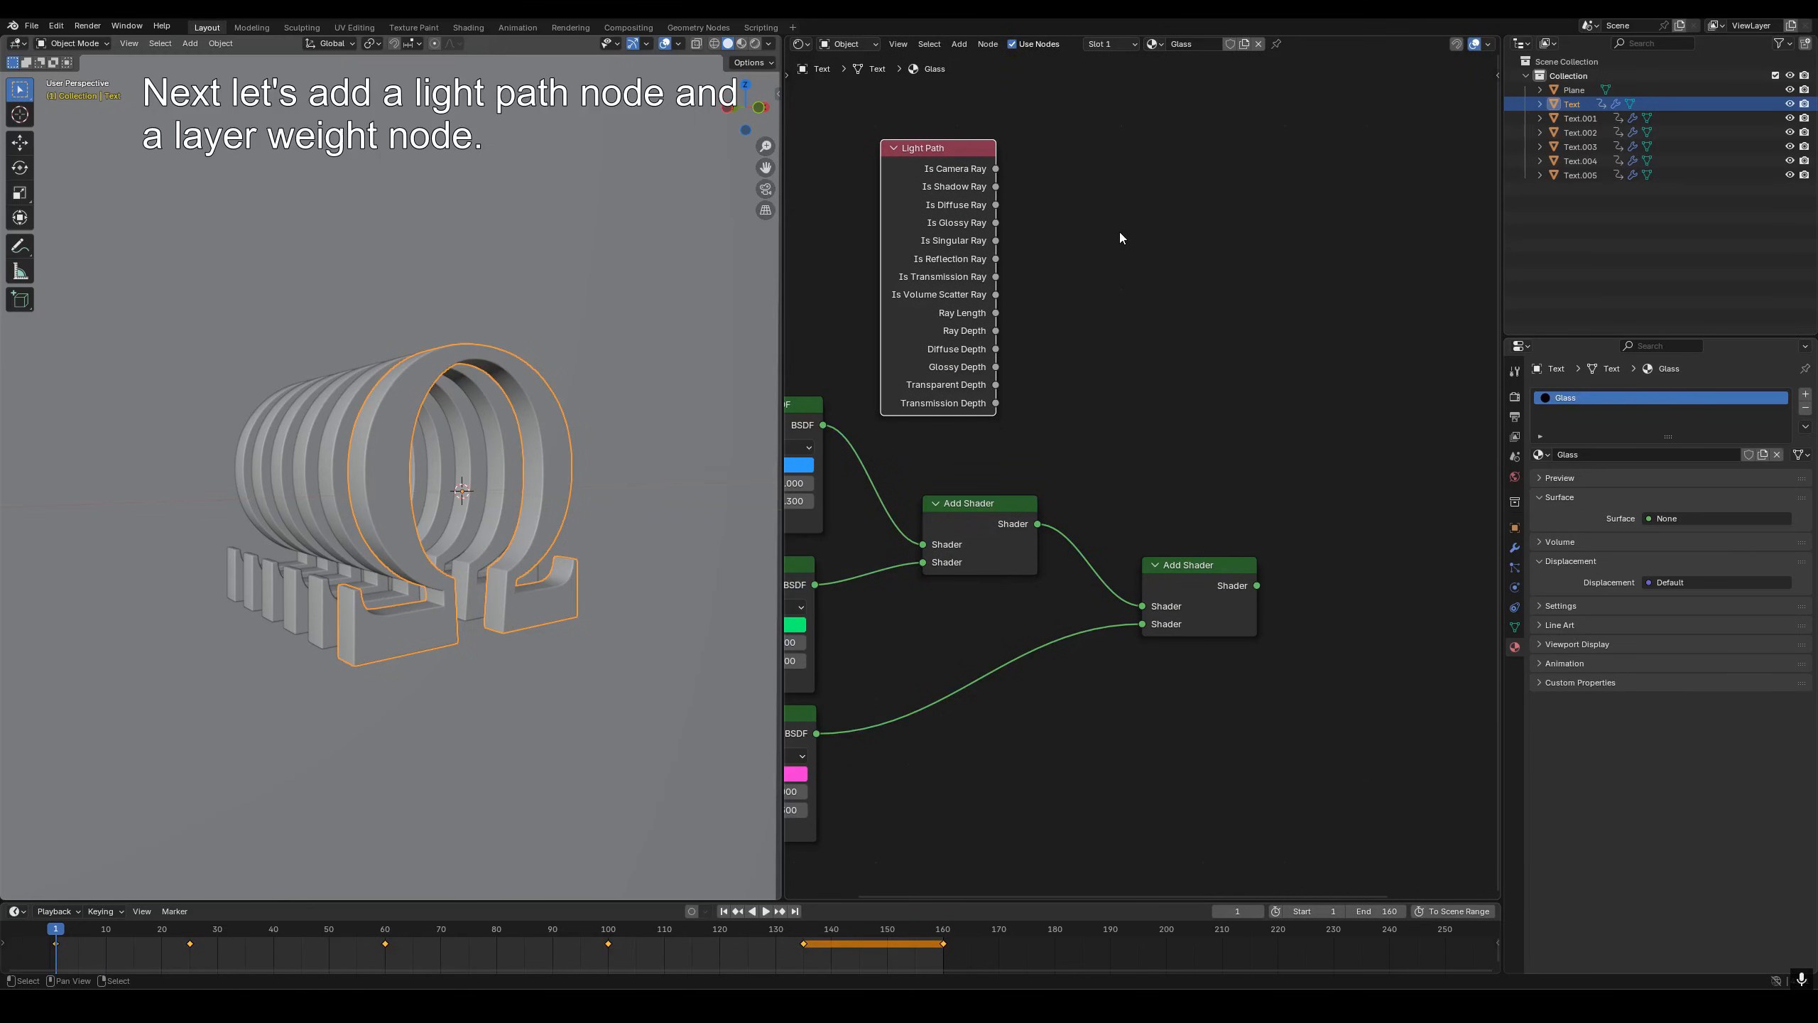
- Add a Layer Weight node and connect the Light Path's Ray Length to its Blend input
{"action": "key", "text": "shift+a"}
{"action": "type", "text": "layer weight"}
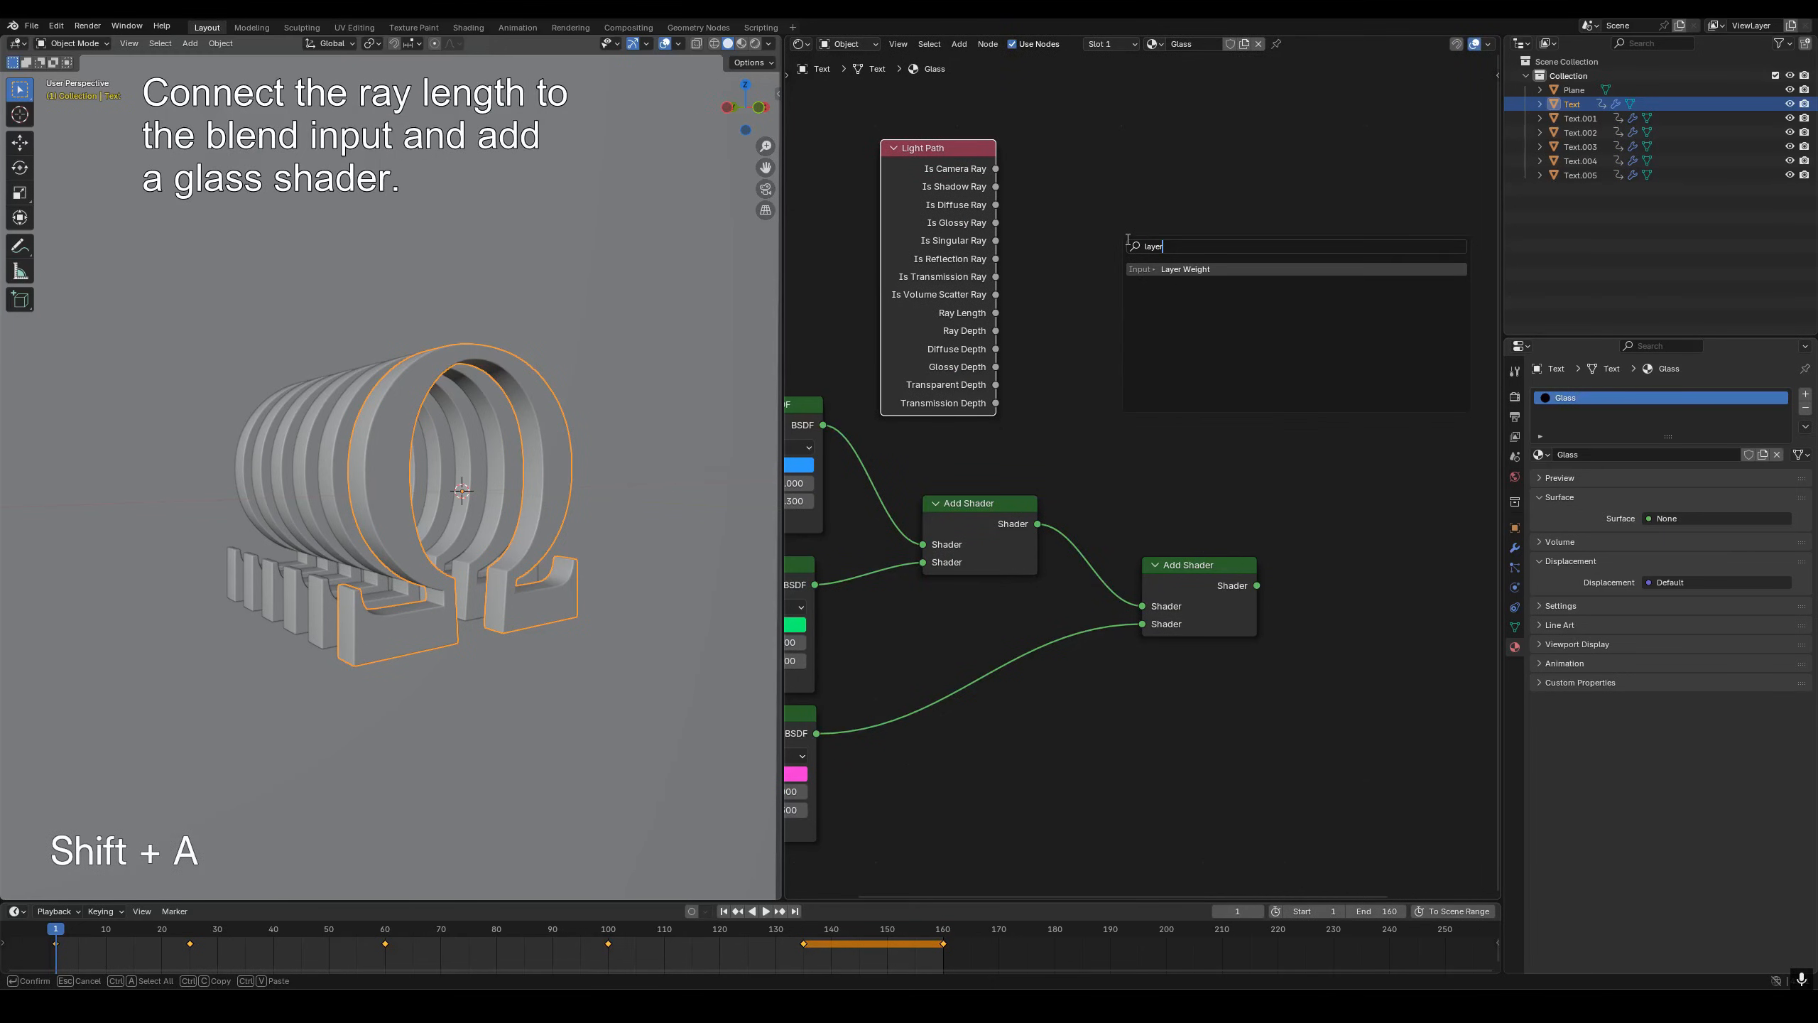
{"action": "key", "text": "Return"}
{"action": "left_click", "coordinate": [1114, 322]}
{"action": "left_click_drag", "start_coordinate": [996, 313], "coordinate": [1137, 387]}
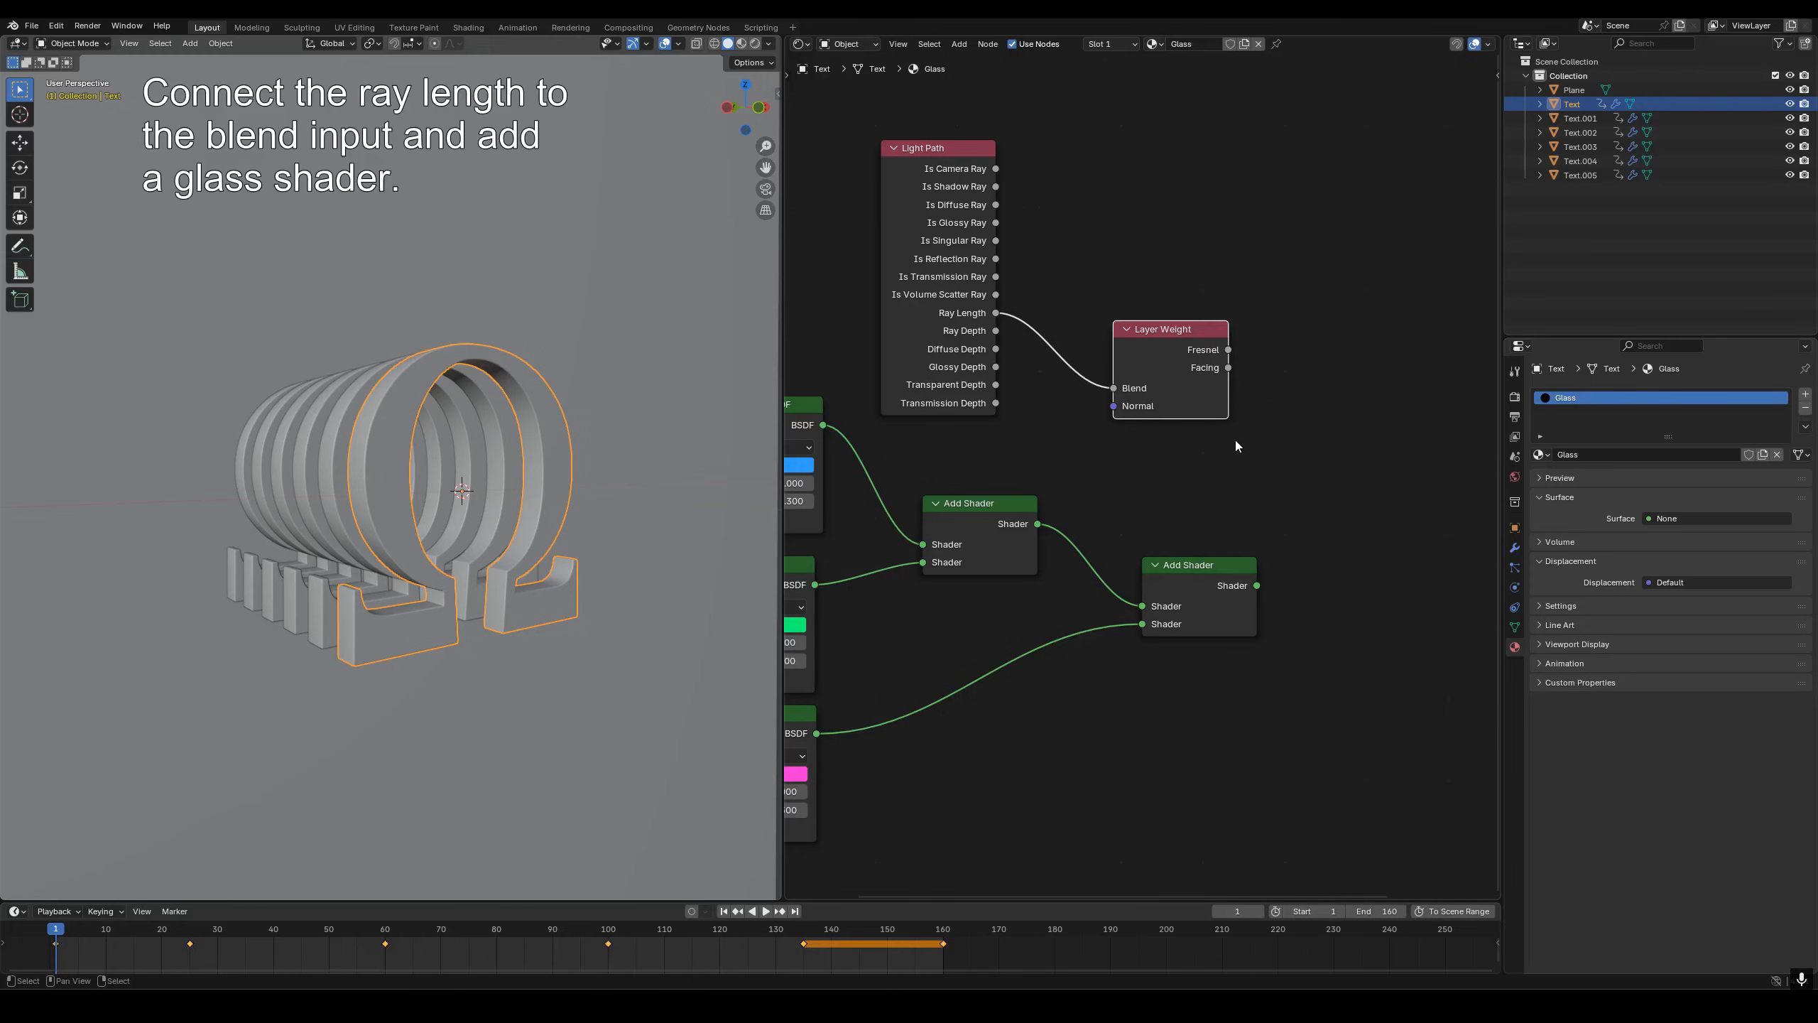
- Add a Glass BSDF node above the Layer Weight node
{"action": "key", "text": "shift+a"}
{"action": "type", "text": "sglass"}
{"action": "key", "text": "Return"}
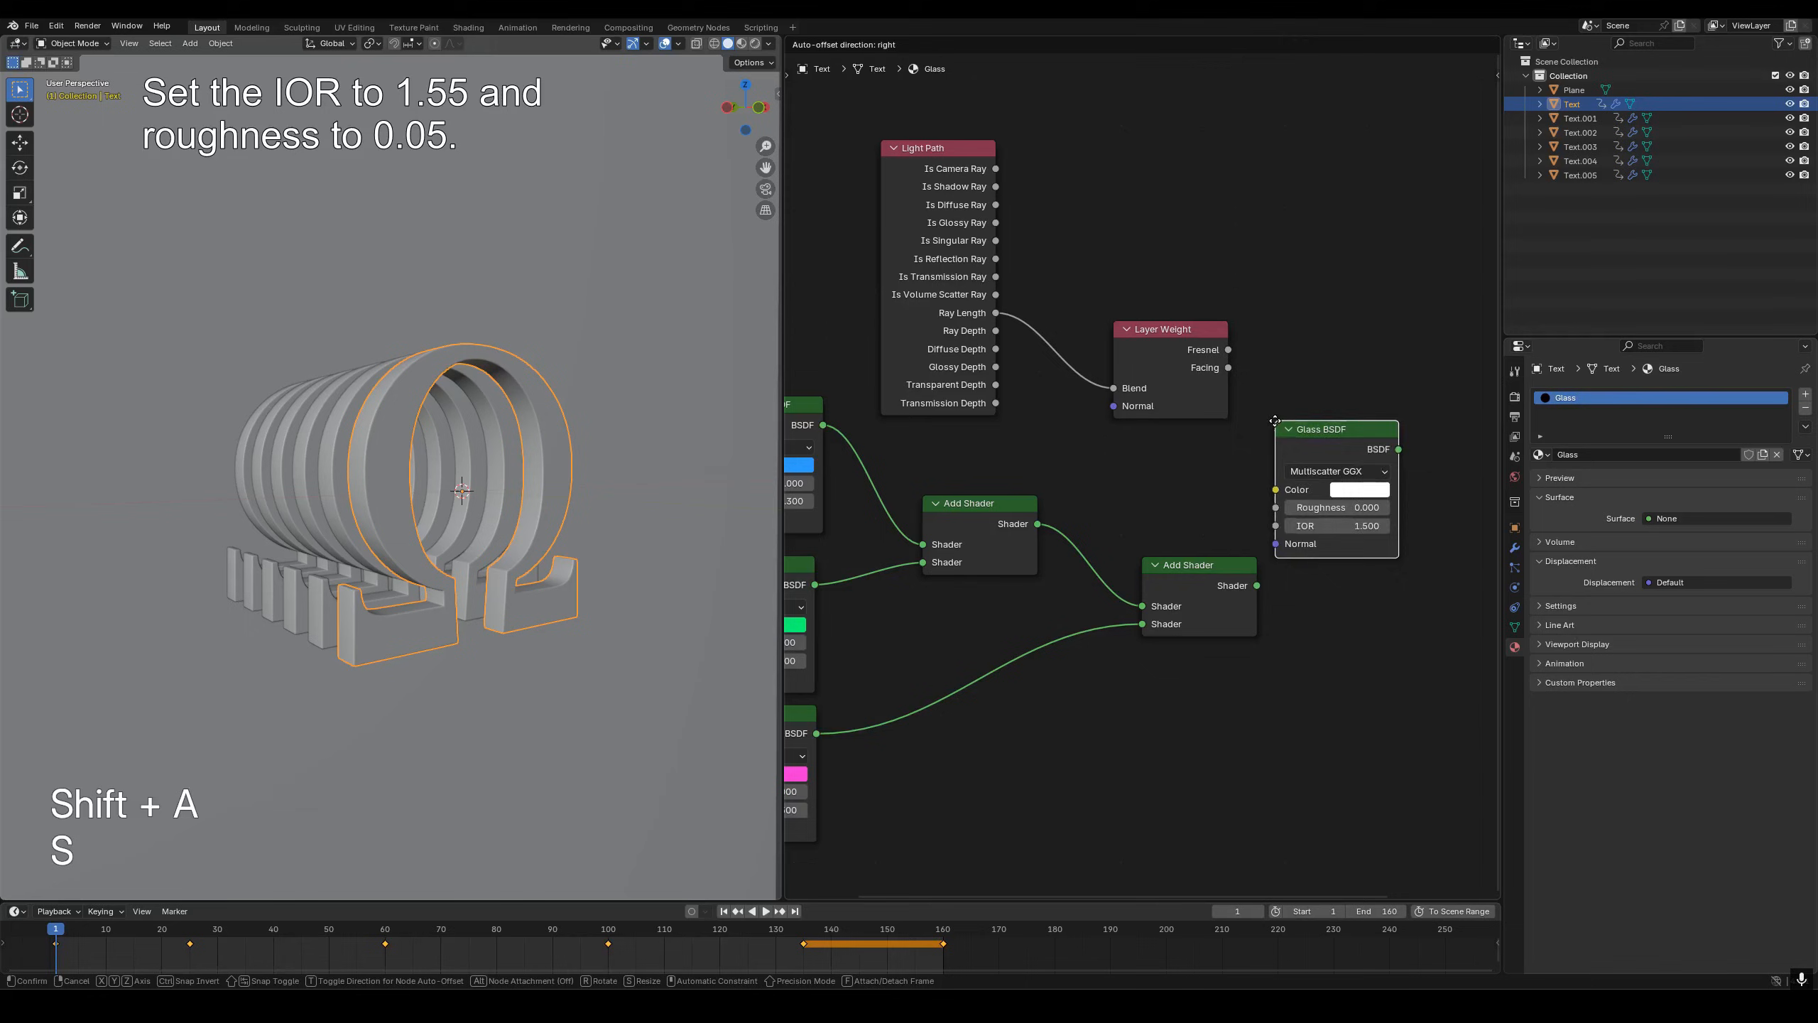
{"action": "left_click", "coordinate": [1125, 162]}
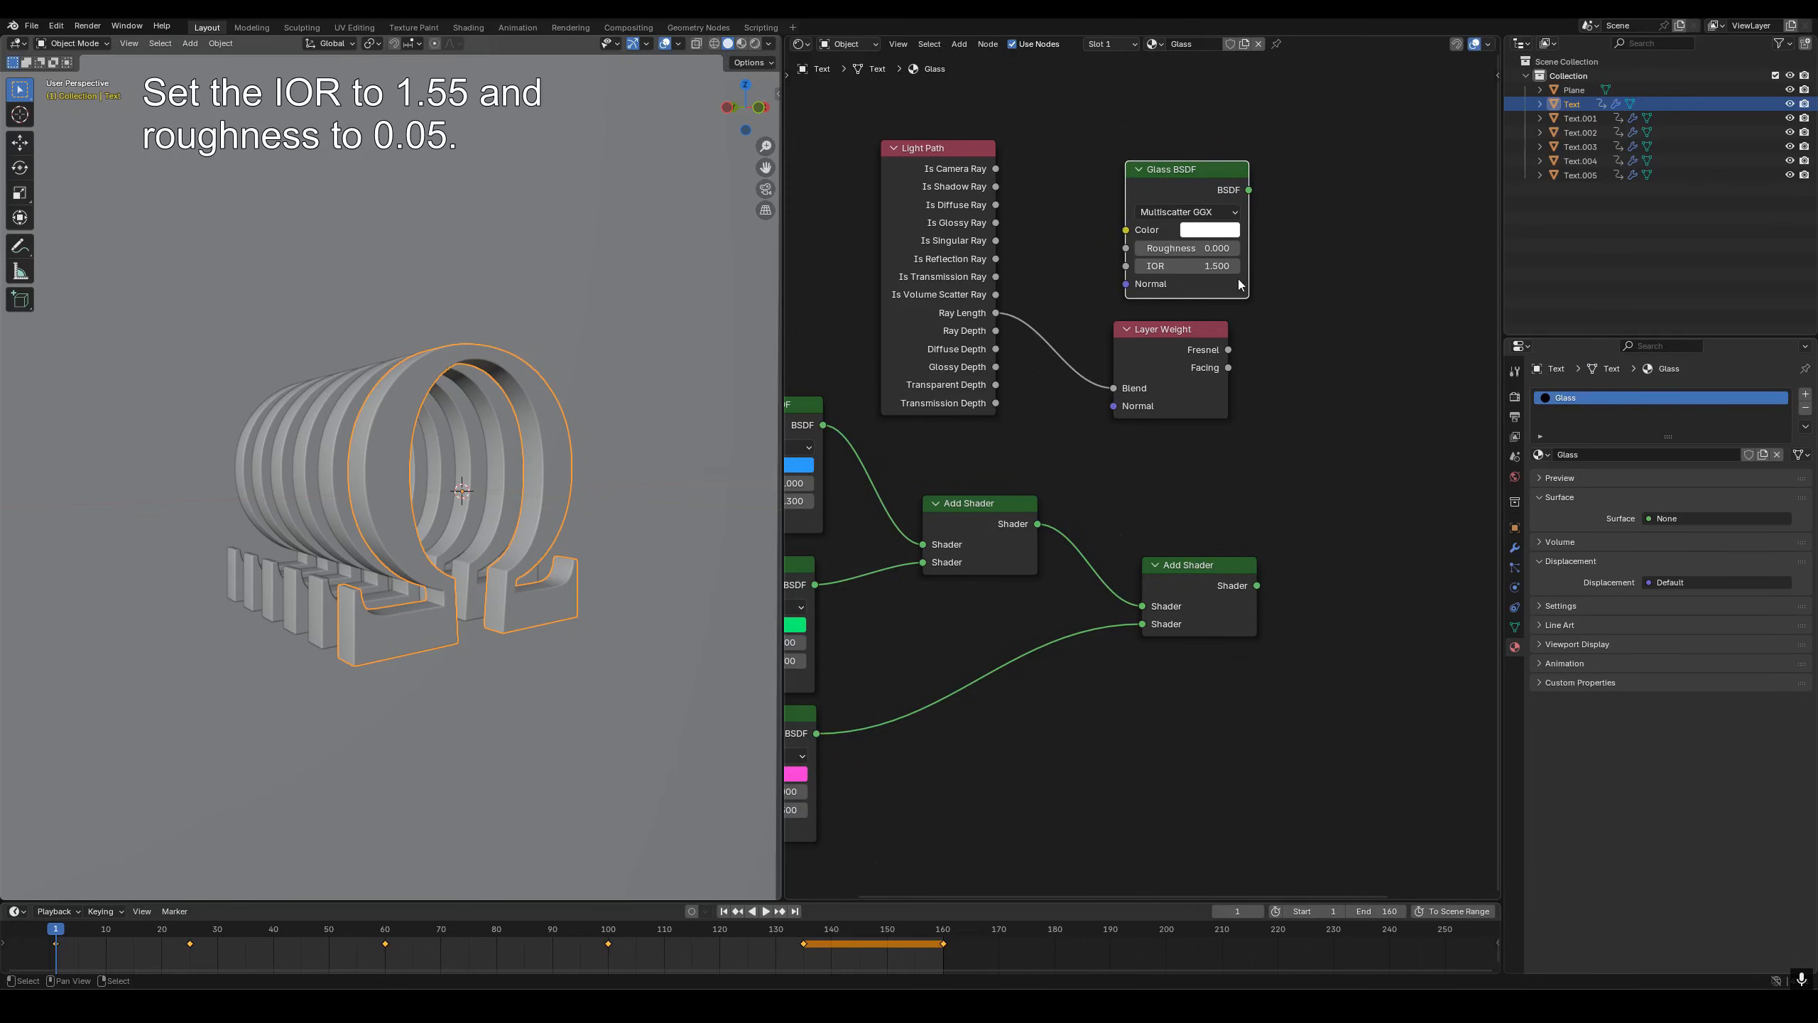
- Set the Glass BSDF's IOR to 1.55 and its roughness to 0.05
{"action": "left_click", "coordinate": [1215, 266]}
{"action": "type", "text": "1.55"}
{"action": "key", "text": "Return"}
{"action": "left_click", "coordinate": [1202, 248]}
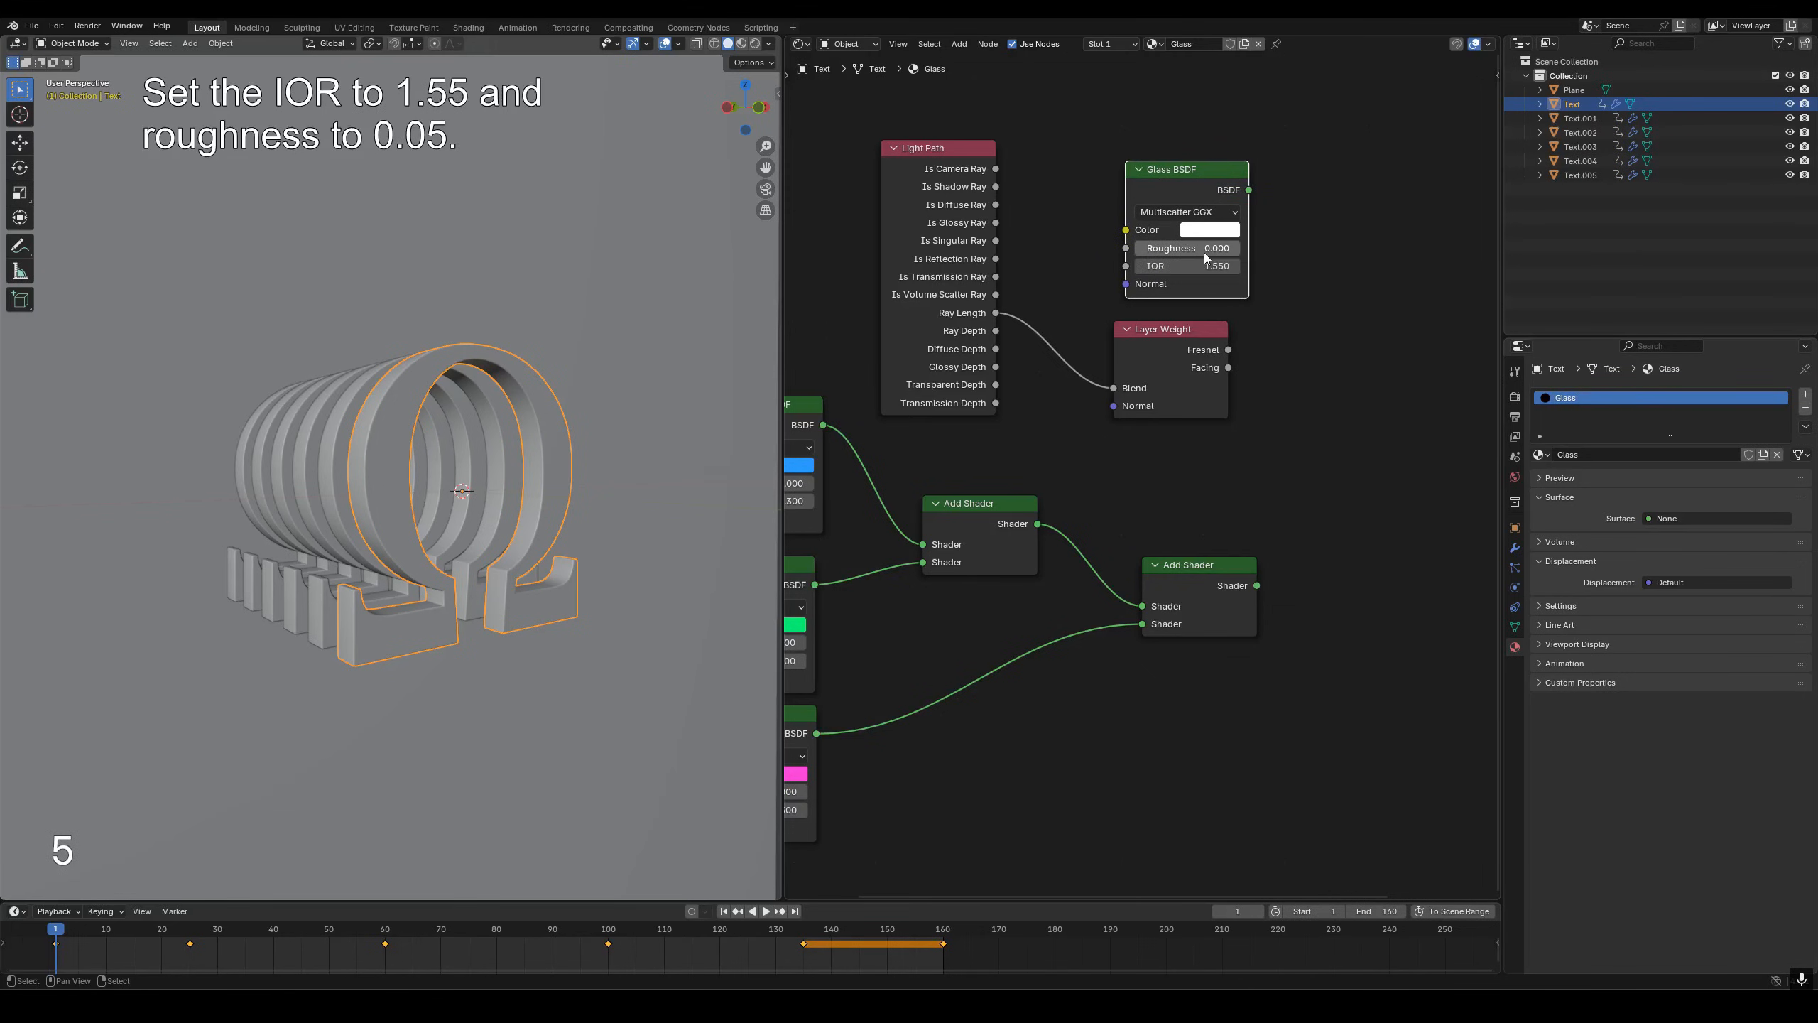
{"action": "type", "text": "0.05"}
{"action": "key", "text": "Return"}
- Tint the Glass BSDF's colour a very pale pink-violet, #FDEEFF, keeping it close to white
{"action": "scroll", "coordinate": [1286, 310], "scroll_direction": "up", "scroll_amount": 2}
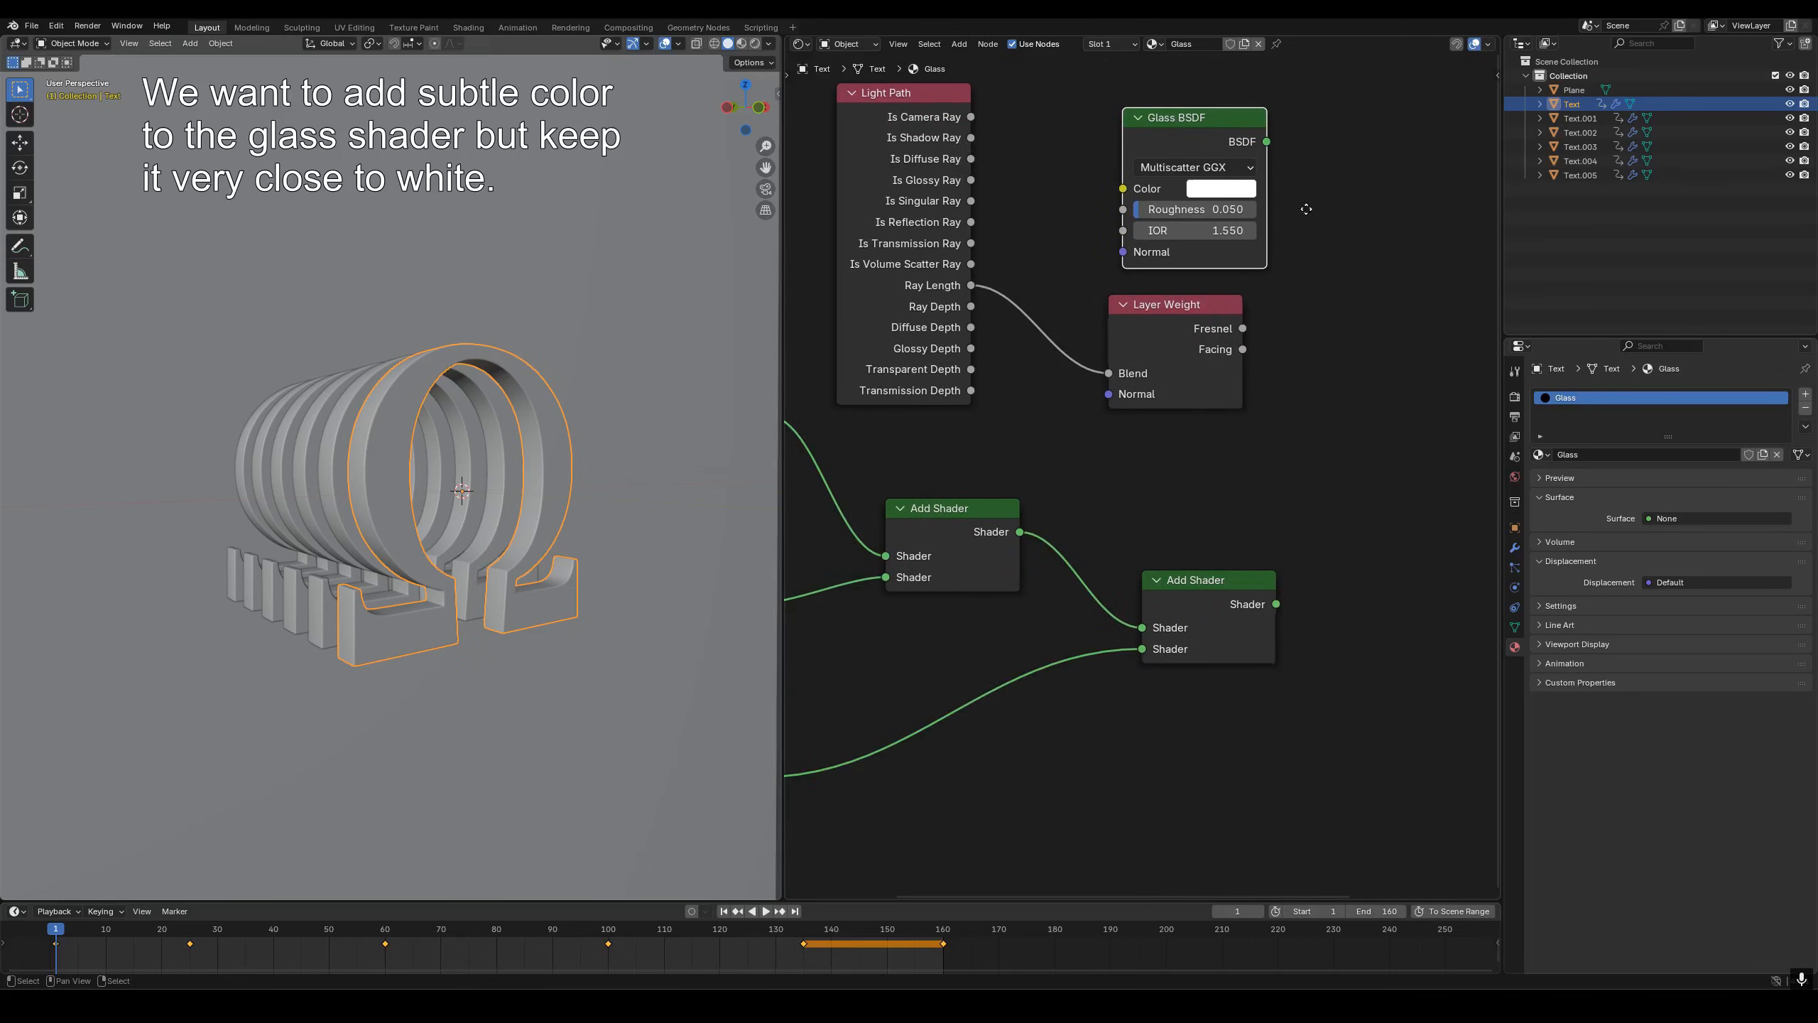
{"action": "left_click", "coordinate": [1224, 288]}
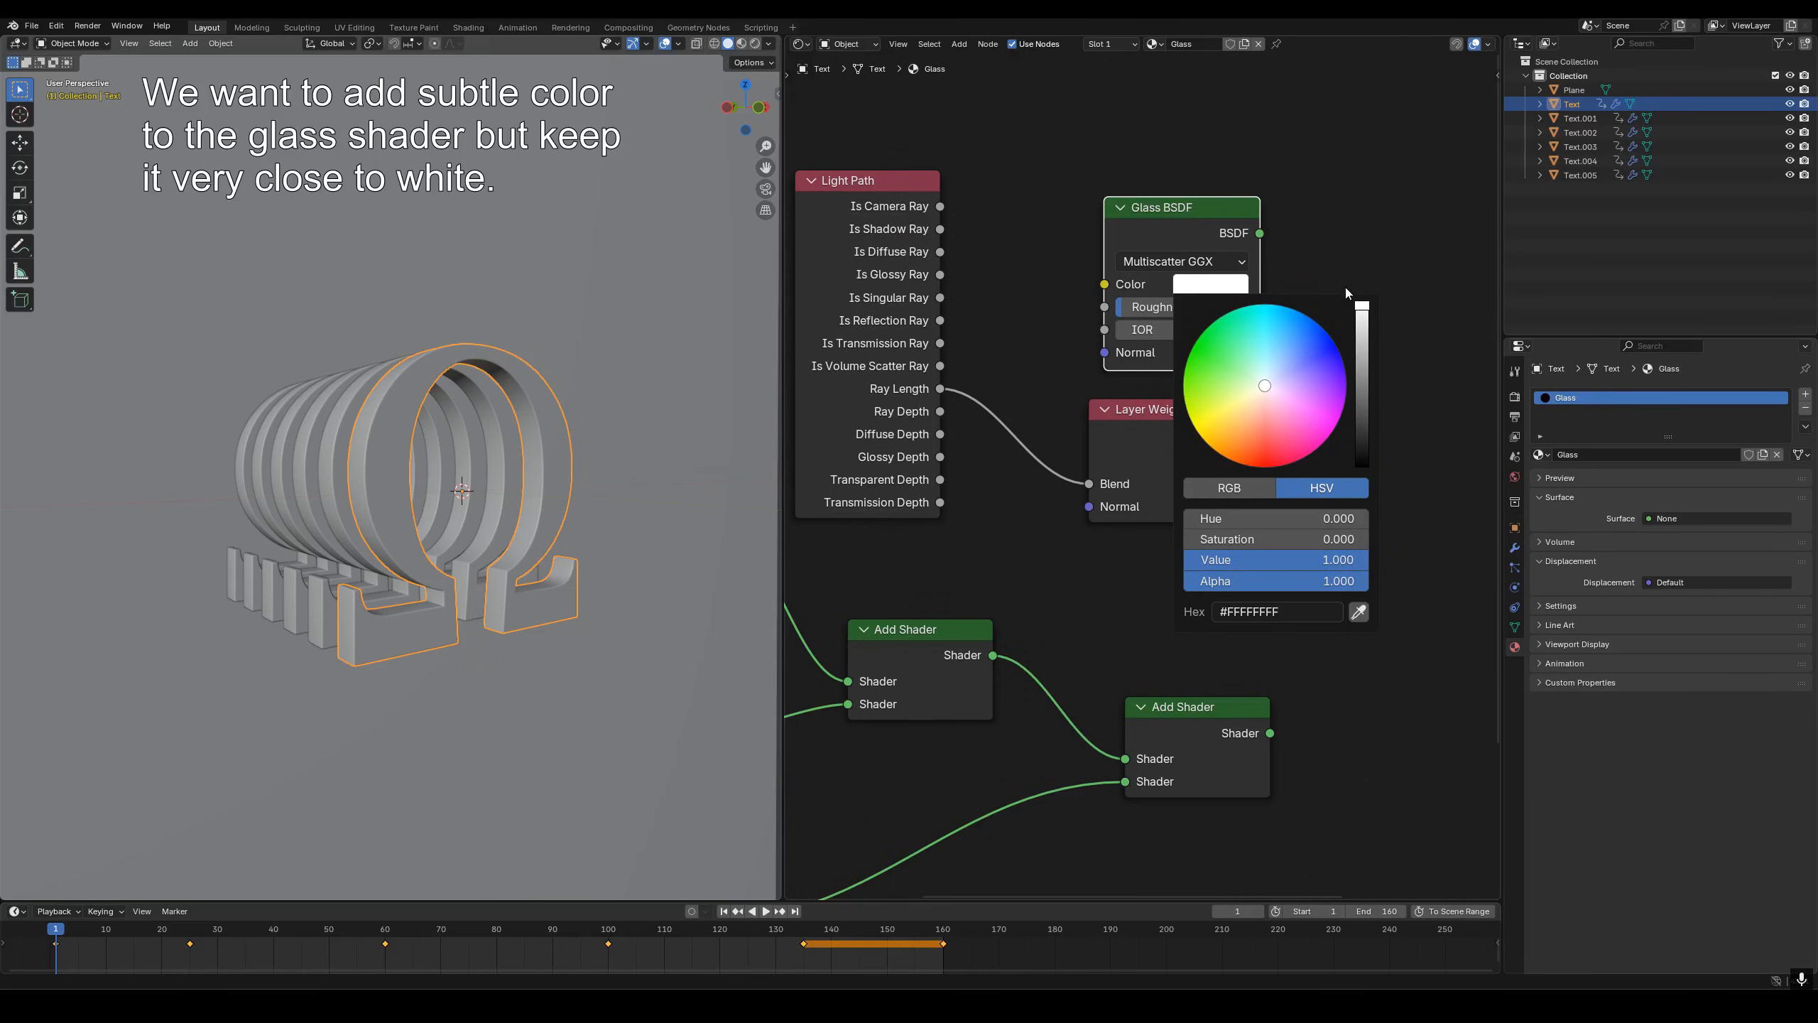
{"action": "left_click", "coordinate": [1270, 388]}
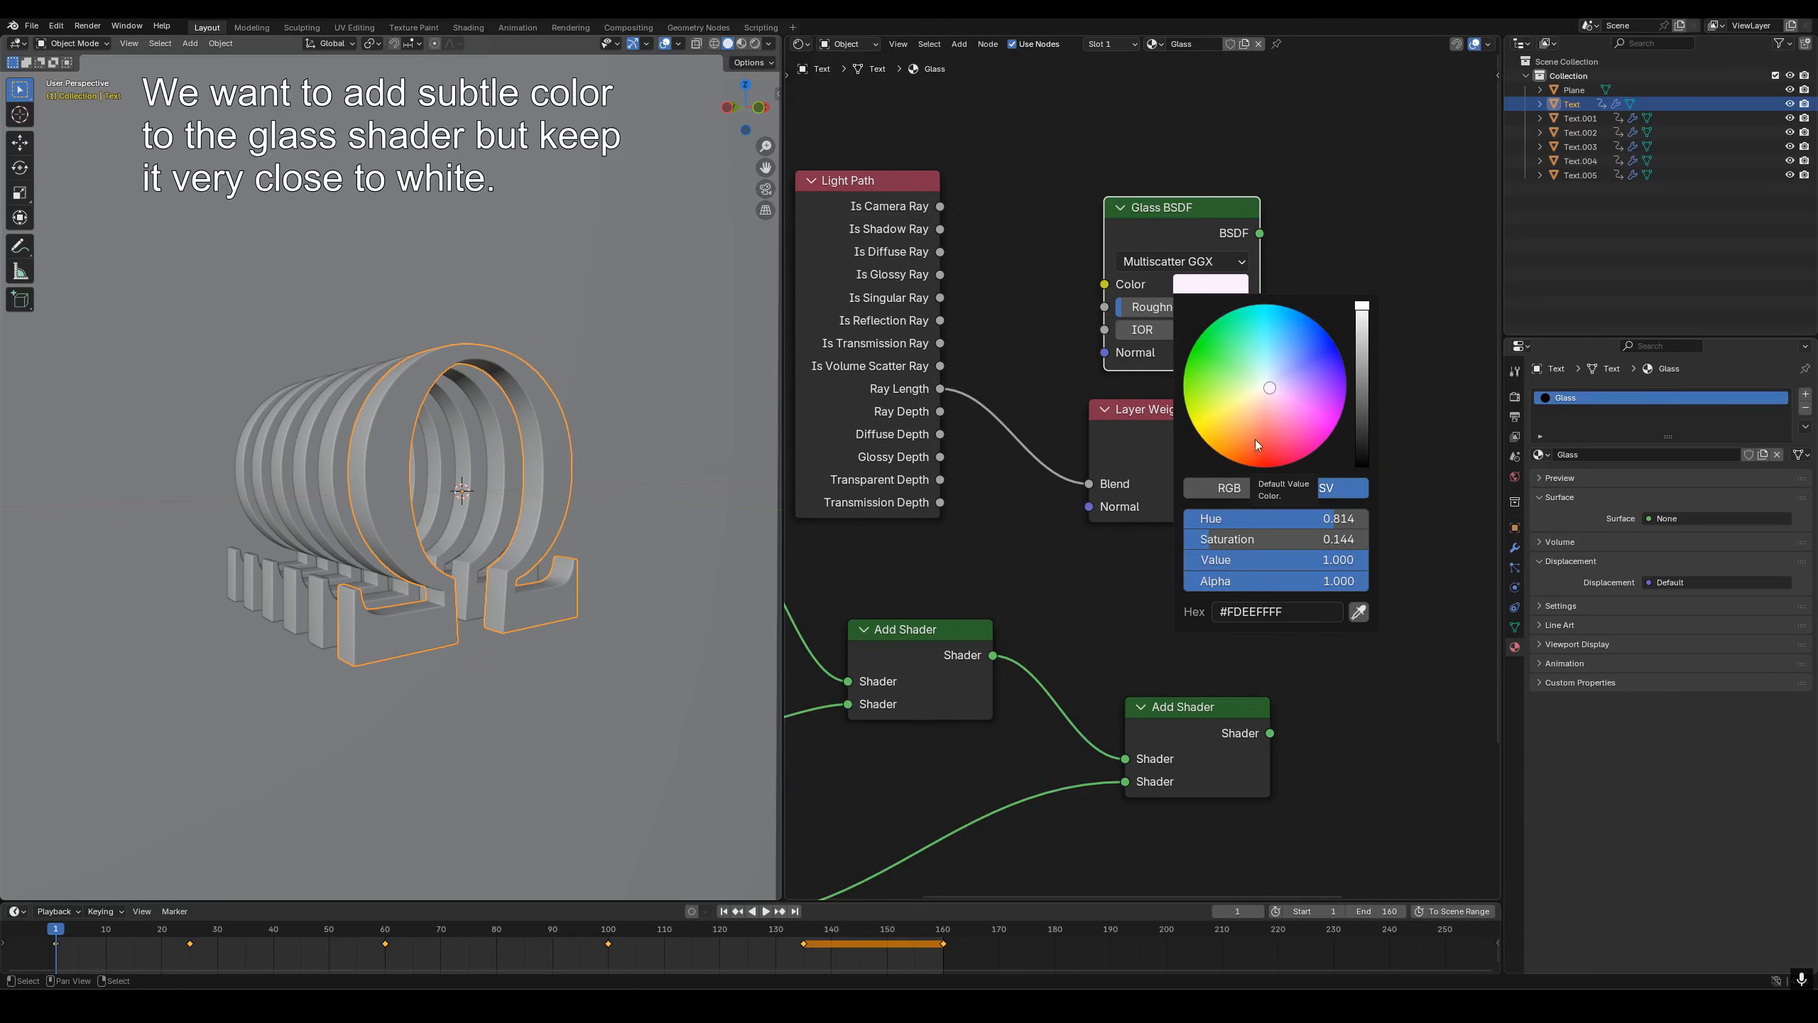
- Add a Mix Shader node between the Layer Weight node and the Material Output
{"action": "scroll", "coordinate": [1285, 488], "scroll_direction": "down", "scroll_amount": 2}
{"action": "key", "text": "shift+a"}
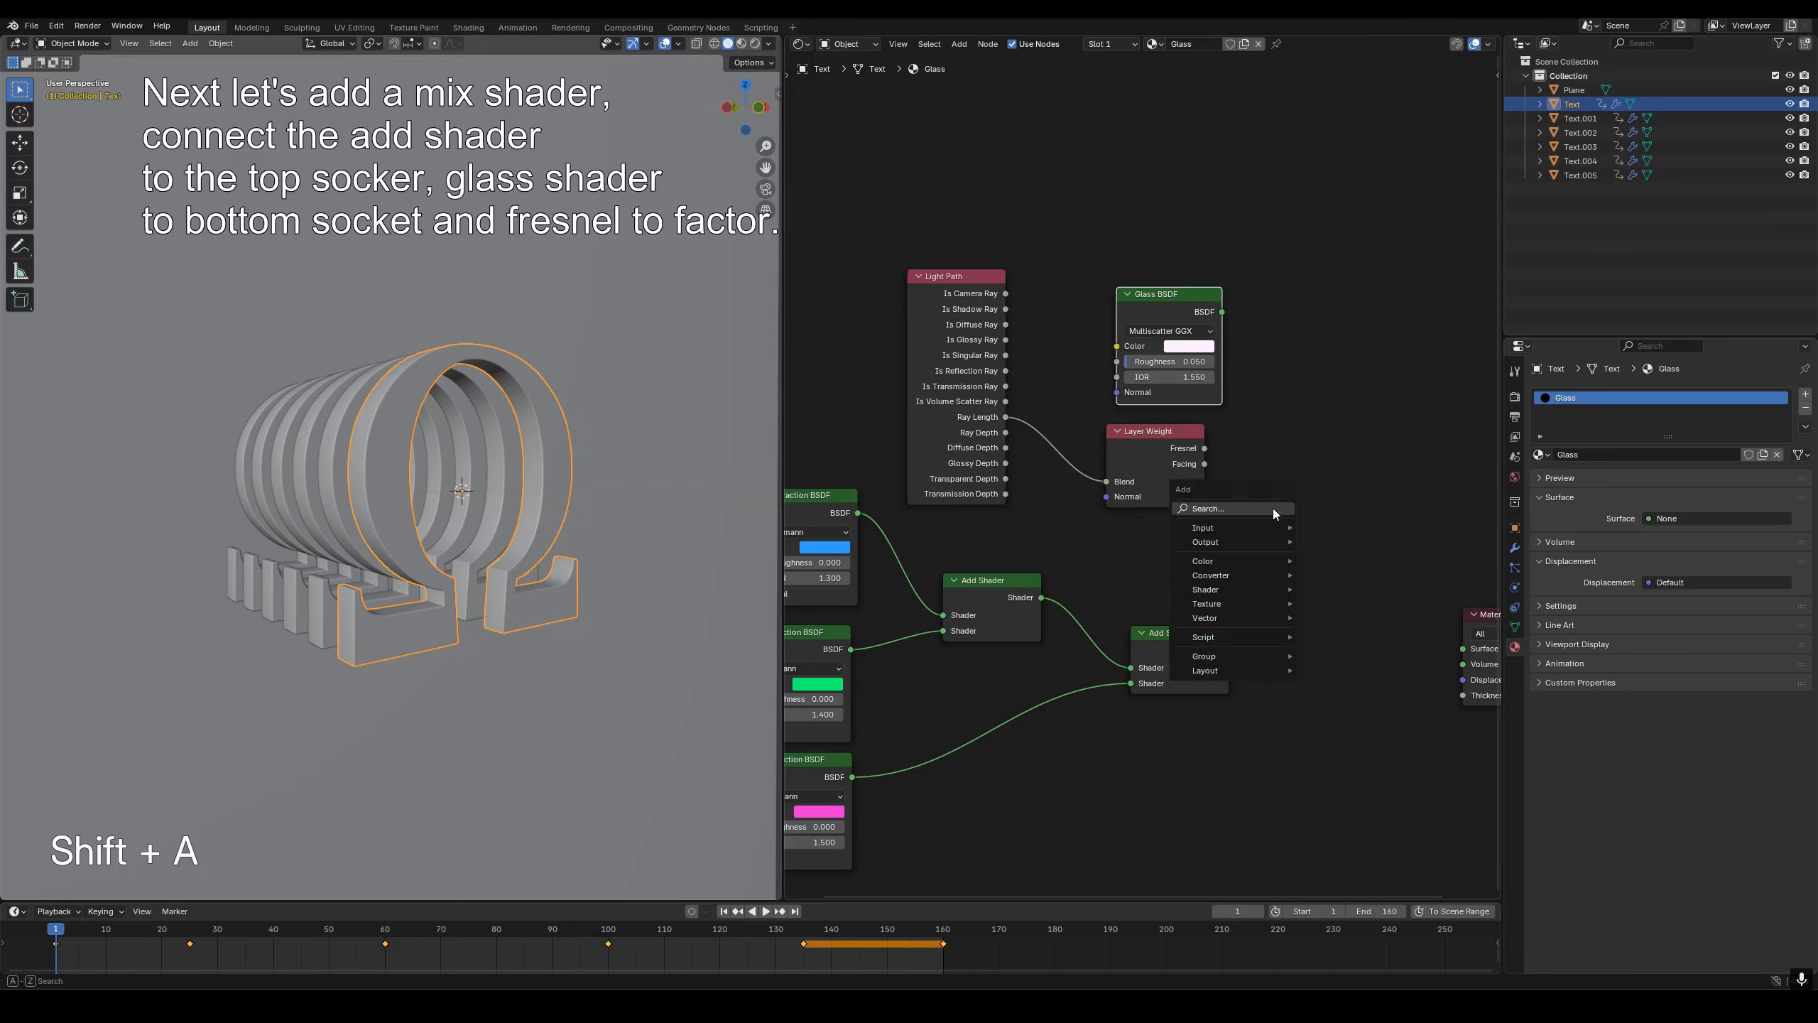
{"action": "type", "text": "mix shad"}
{"action": "key", "text": "Return"}
{"action": "left_click", "coordinate": [1304, 439]}
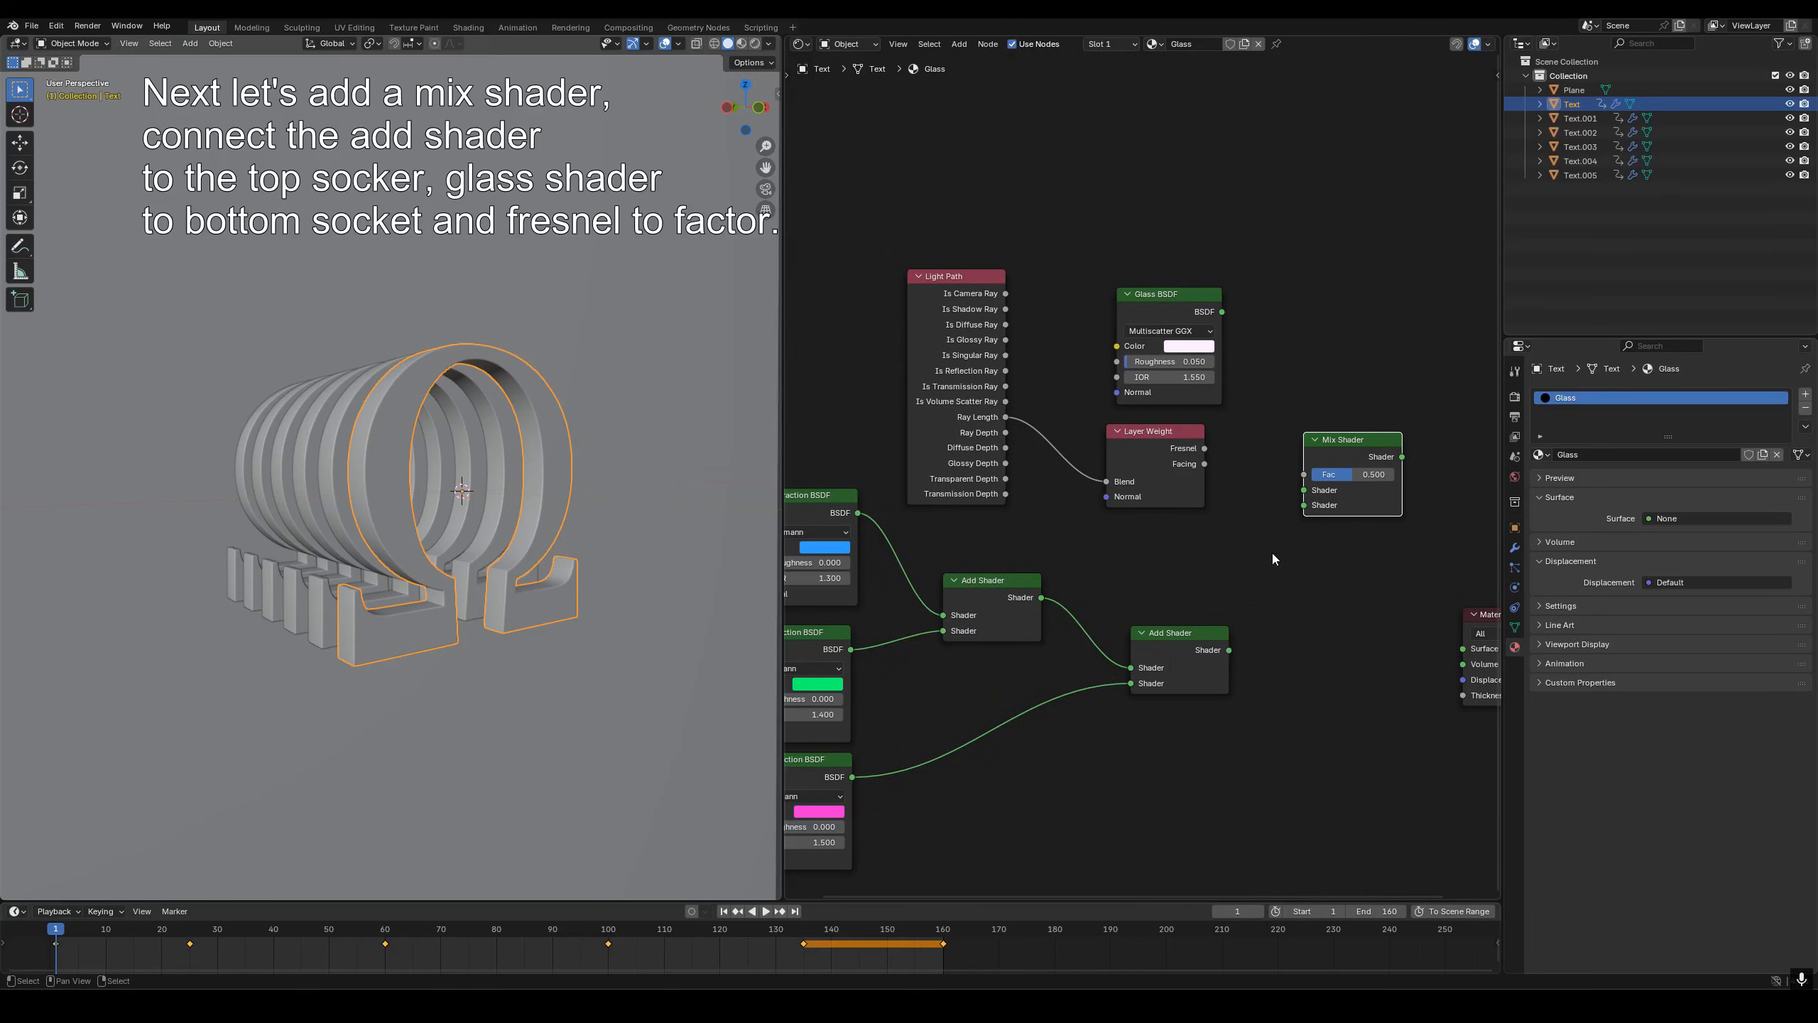
- Wire the final Add Shader, Glass BSDF and Fresnel into the Mix Shader's first, second and factor inputs, and its output to the Material Output's Surface
{"action": "left_click_drag", "start_coordinate": [1229, 650], "coordinate": [1304, 490]}
{"action": "left_click_drag", "start_coordinate": [1221, 312], "coordinate": [1304, 505]}
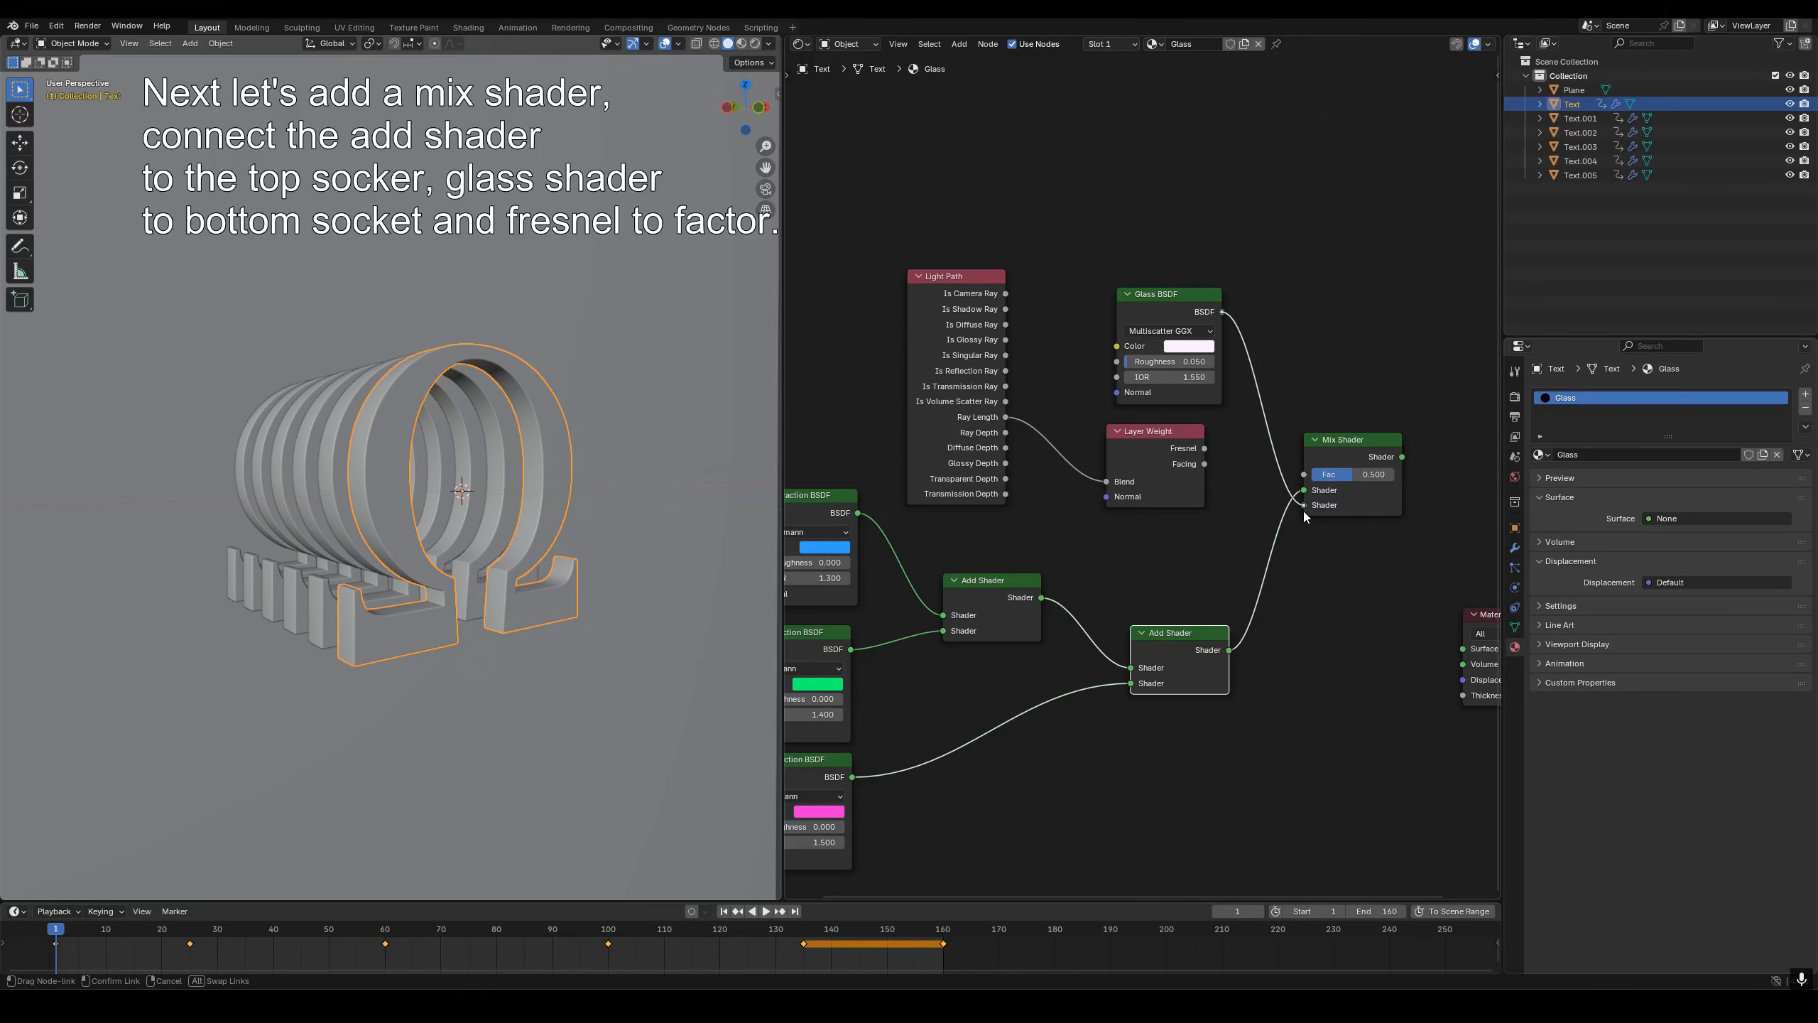
{"action": "left_click_drag", "start_coordinate": [1205, 449], "coordinate": [1307, 475]}
{"action": "left_click_drag", "start_coordinate": [1483, 614], "coordinate": [1349, 387]}
{"action": "left_click_drag", "start_coordinate": [1214, 416], "coordinate": [1292, 423]}
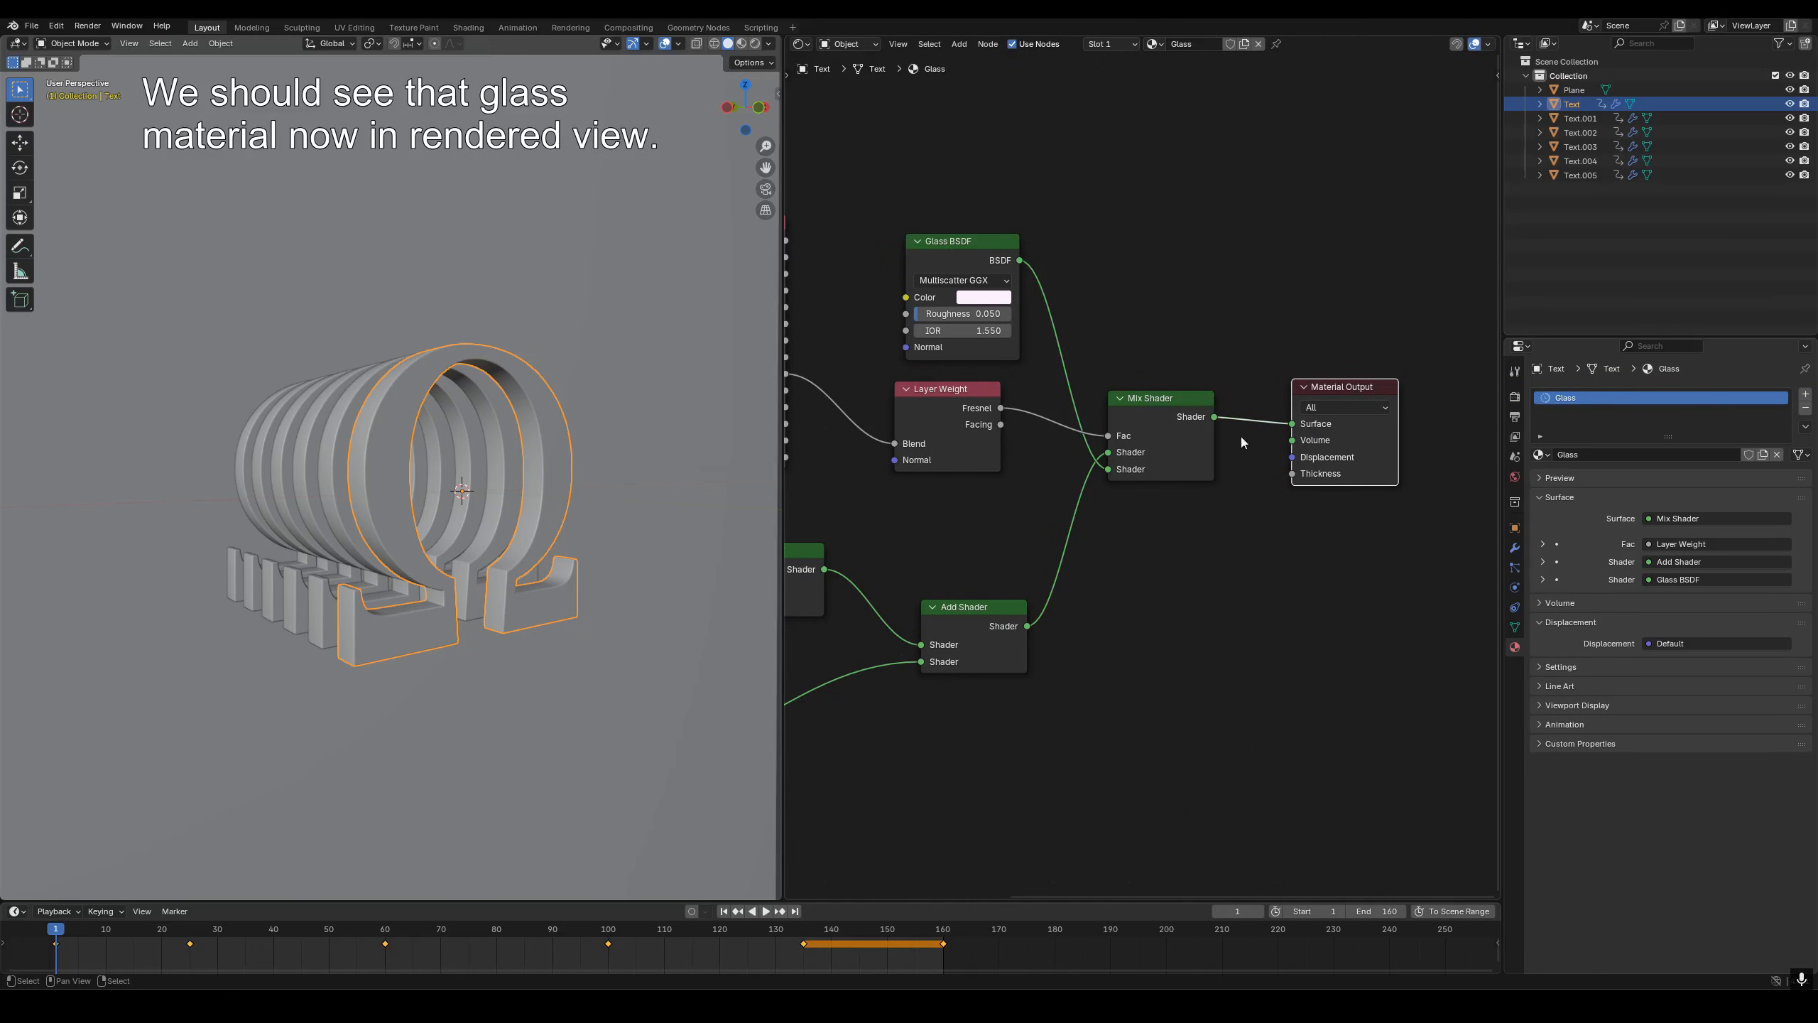
- Check the front omega's glass material in rendered shading from another angle and return to solid shading
{"action": "key", "text": "z"}
{"action": "left_click", "coordinate": [609, 403]}
{"action": "middle_click_drag", "start_coordinate": [510, 588], "coordinate": [466, 544]}
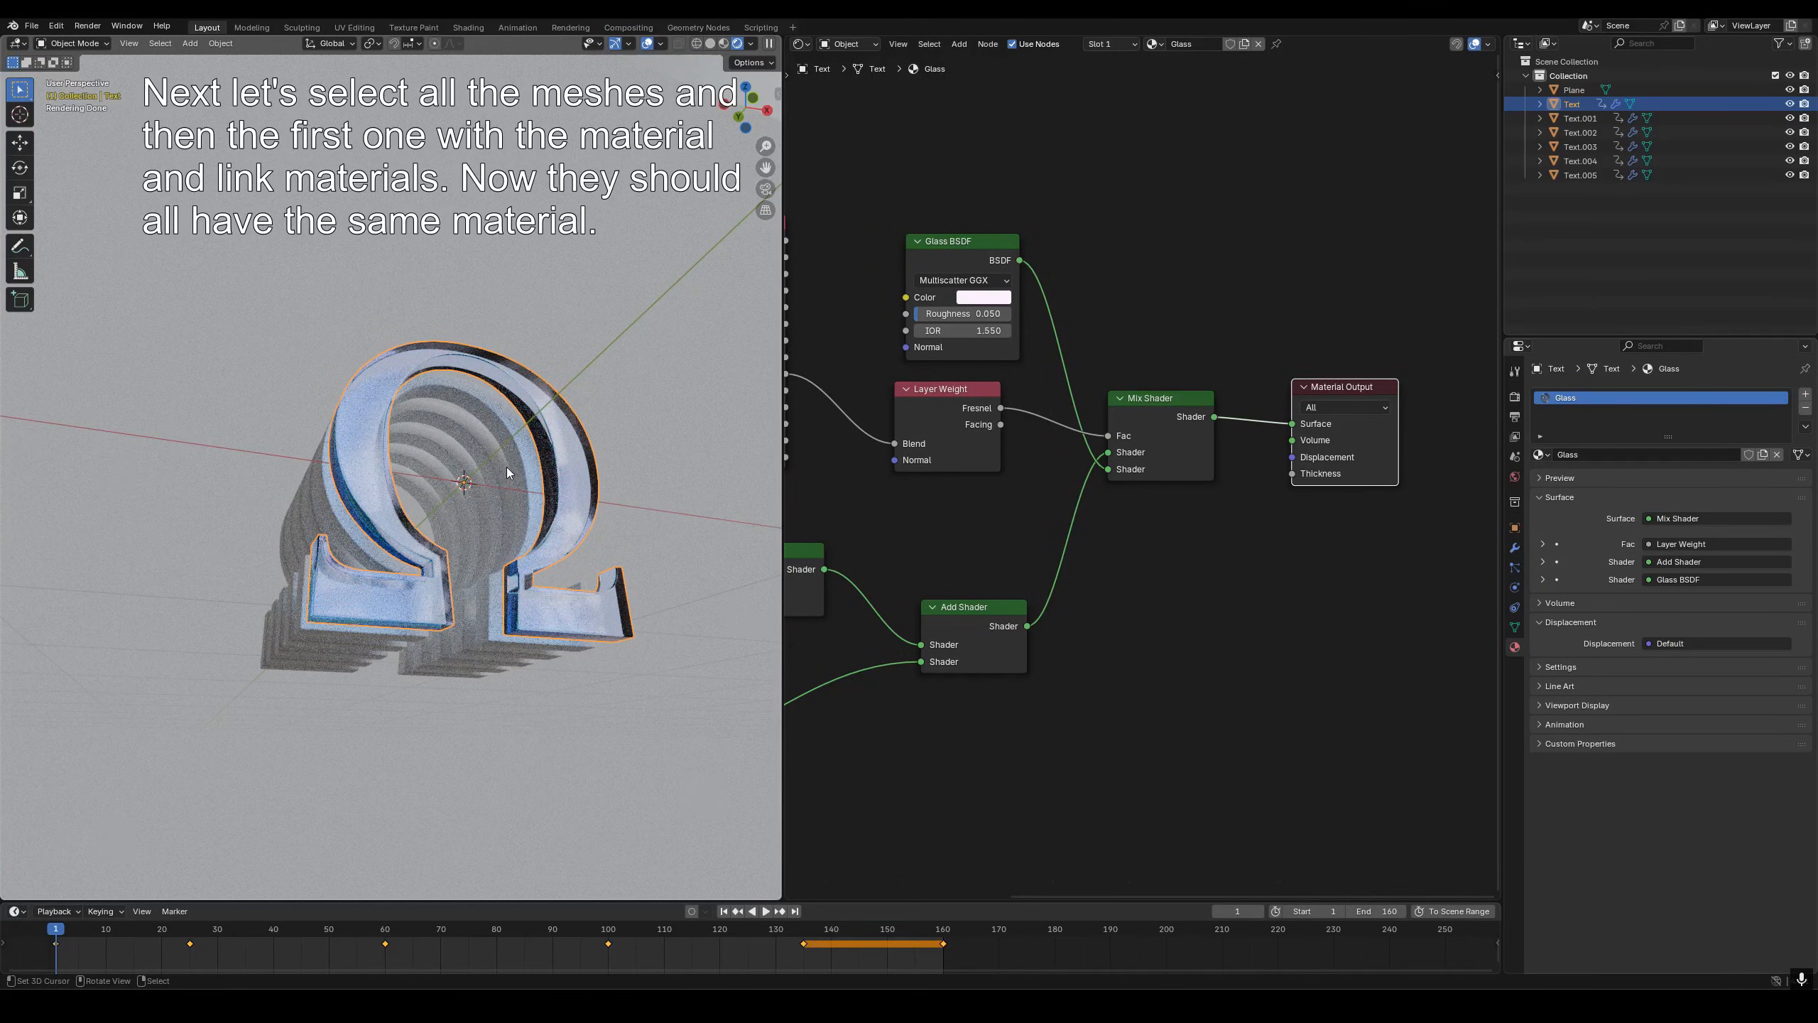
{"action": "middle_click_drag", "start_coordinate": [507, 473], "coordinate": [541, 512]}
{"action": "key", "text": "z"}
{"action": "left_click", "coordinate": [482, 579]}
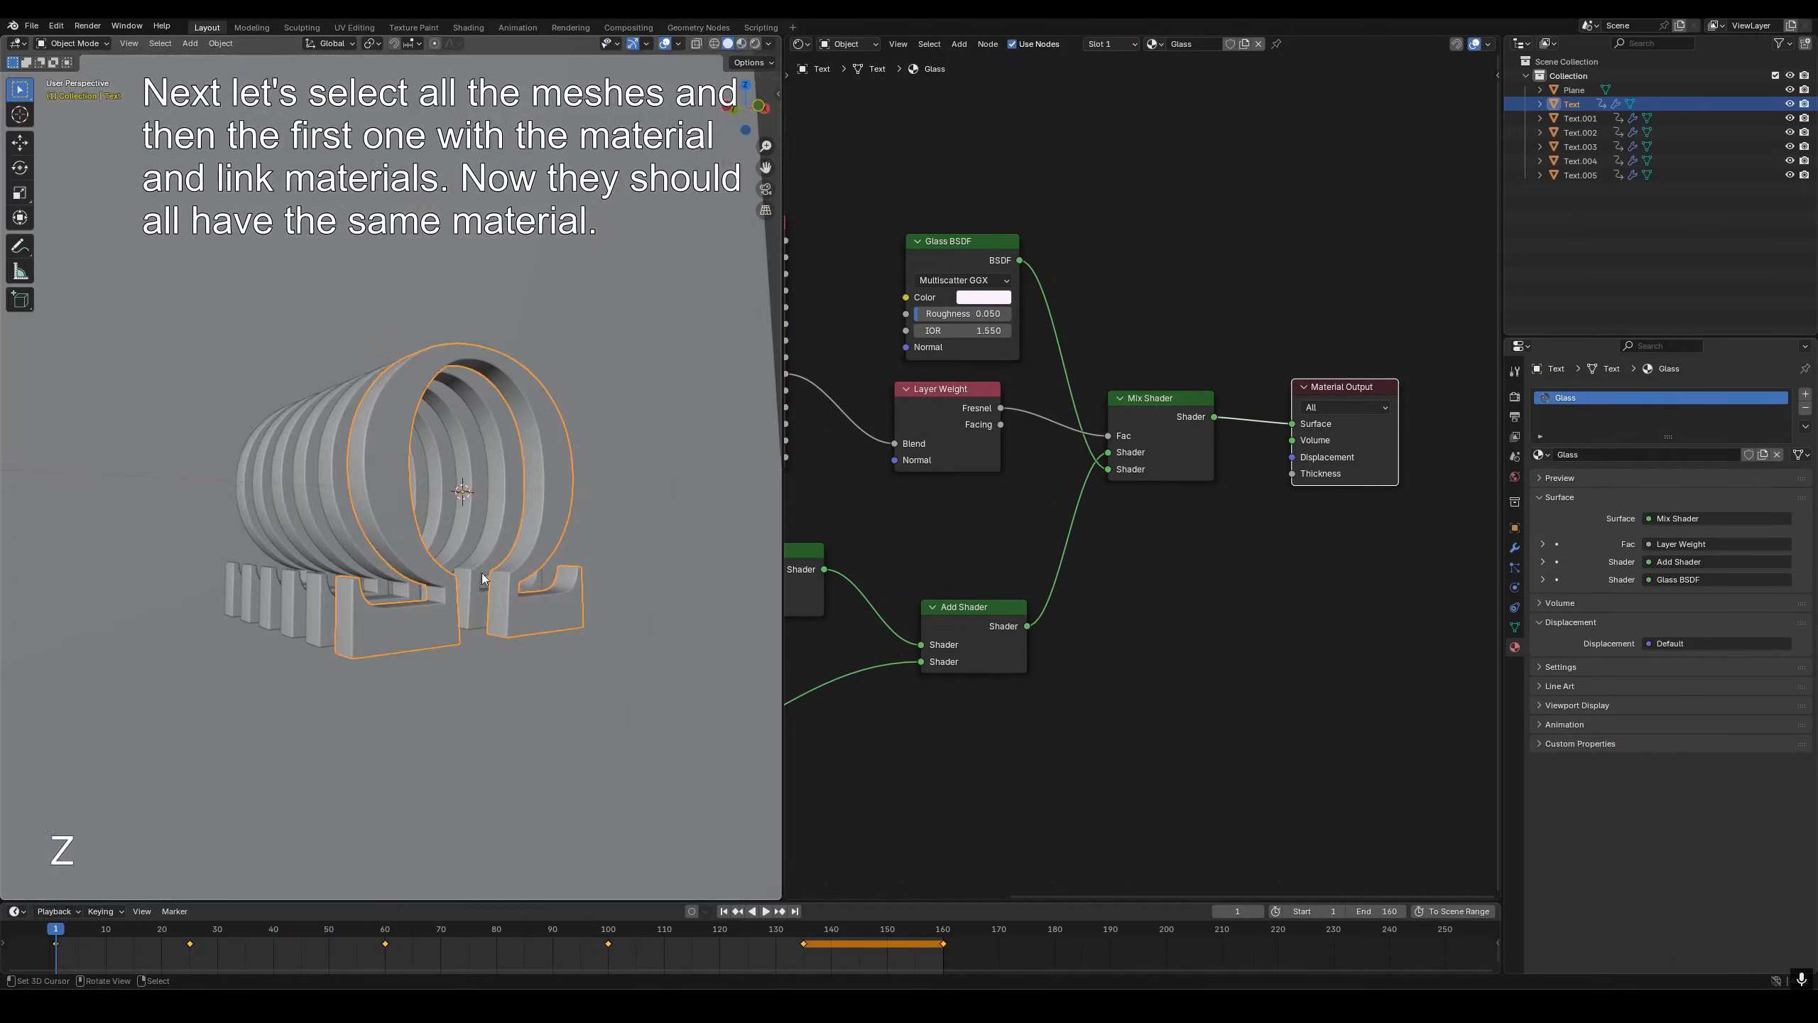
- Select the five rear omegas with the front omega active, and link its Glass material to all of them
{"action": "left_click", "coordinate": [233, 591]}
{"action": "left_click", "coordinate": [247, 591], "text": "shift"}
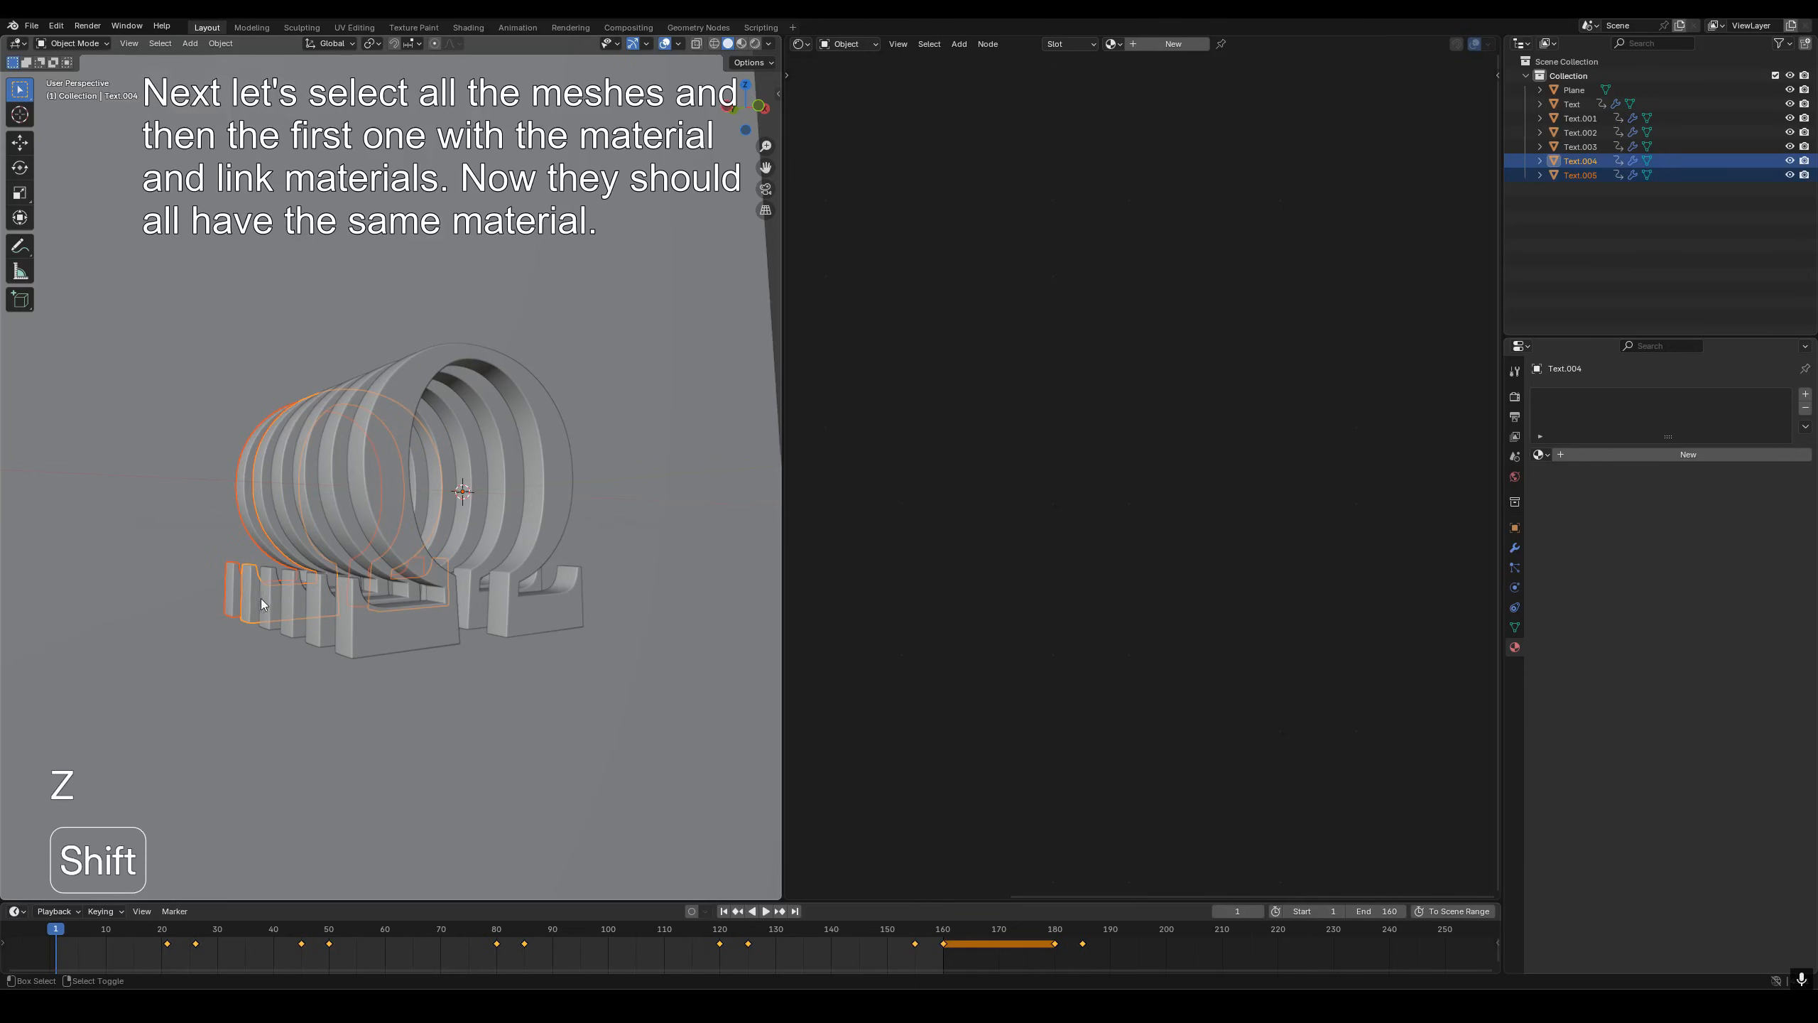
{"action": "left_click", "coordinate": [261, 598], "text": "shift"}
{"action": "left_click", "coordinate": [286, 608], "text": "shift"}
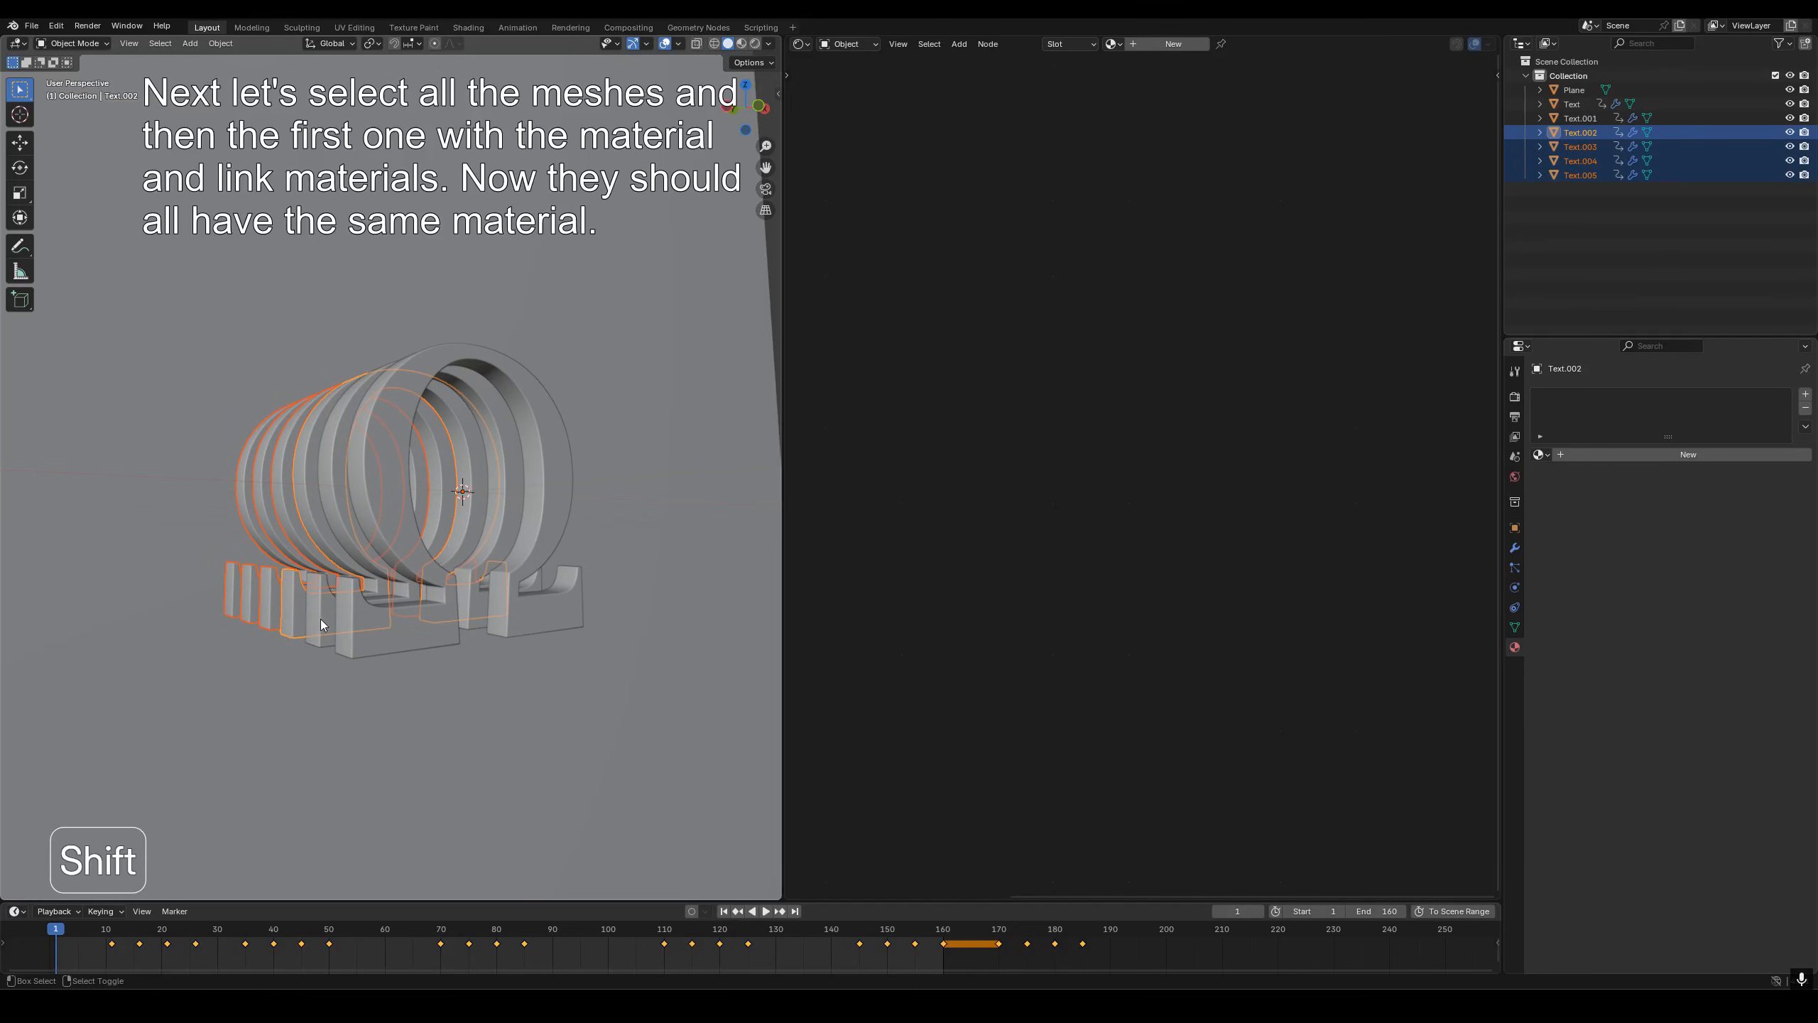
{"action": "left_click", "coordinate": [321, 619], "text": "shift"}
{"action": "left_click", "coordinate": [366, 633], "text": "shift"}
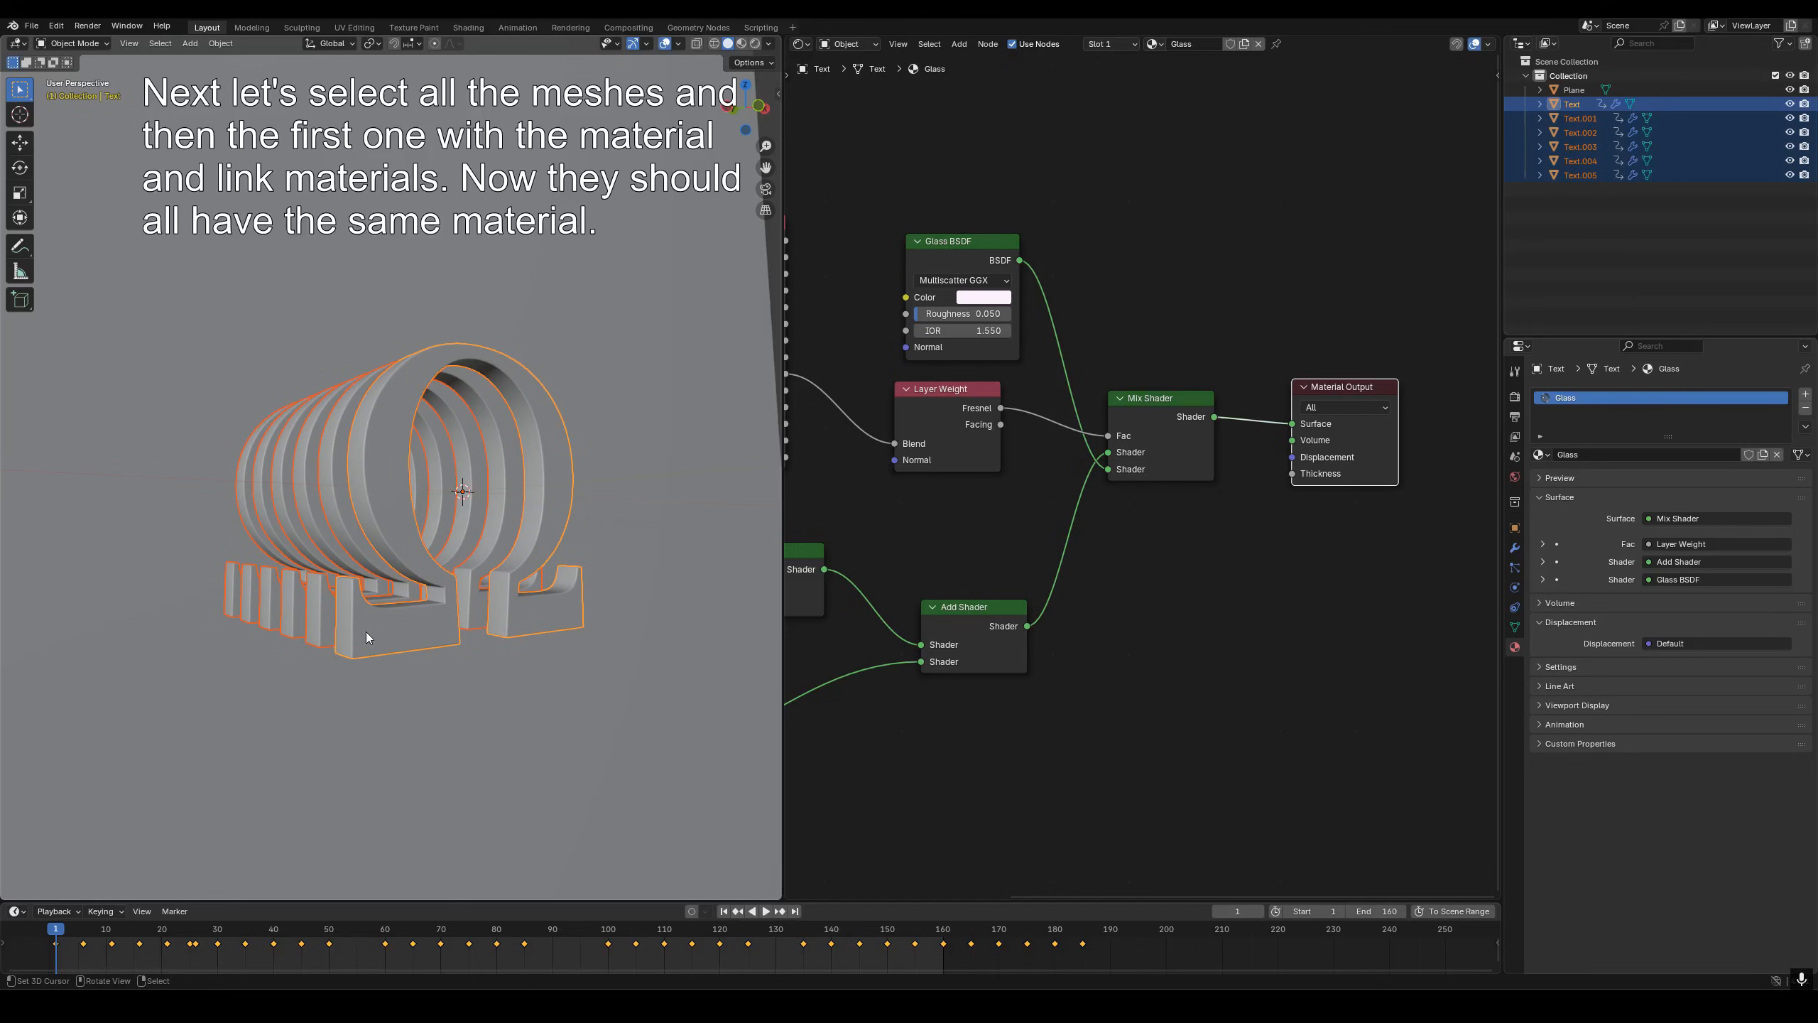
{"action": "key", "text": "ctrl+l"}
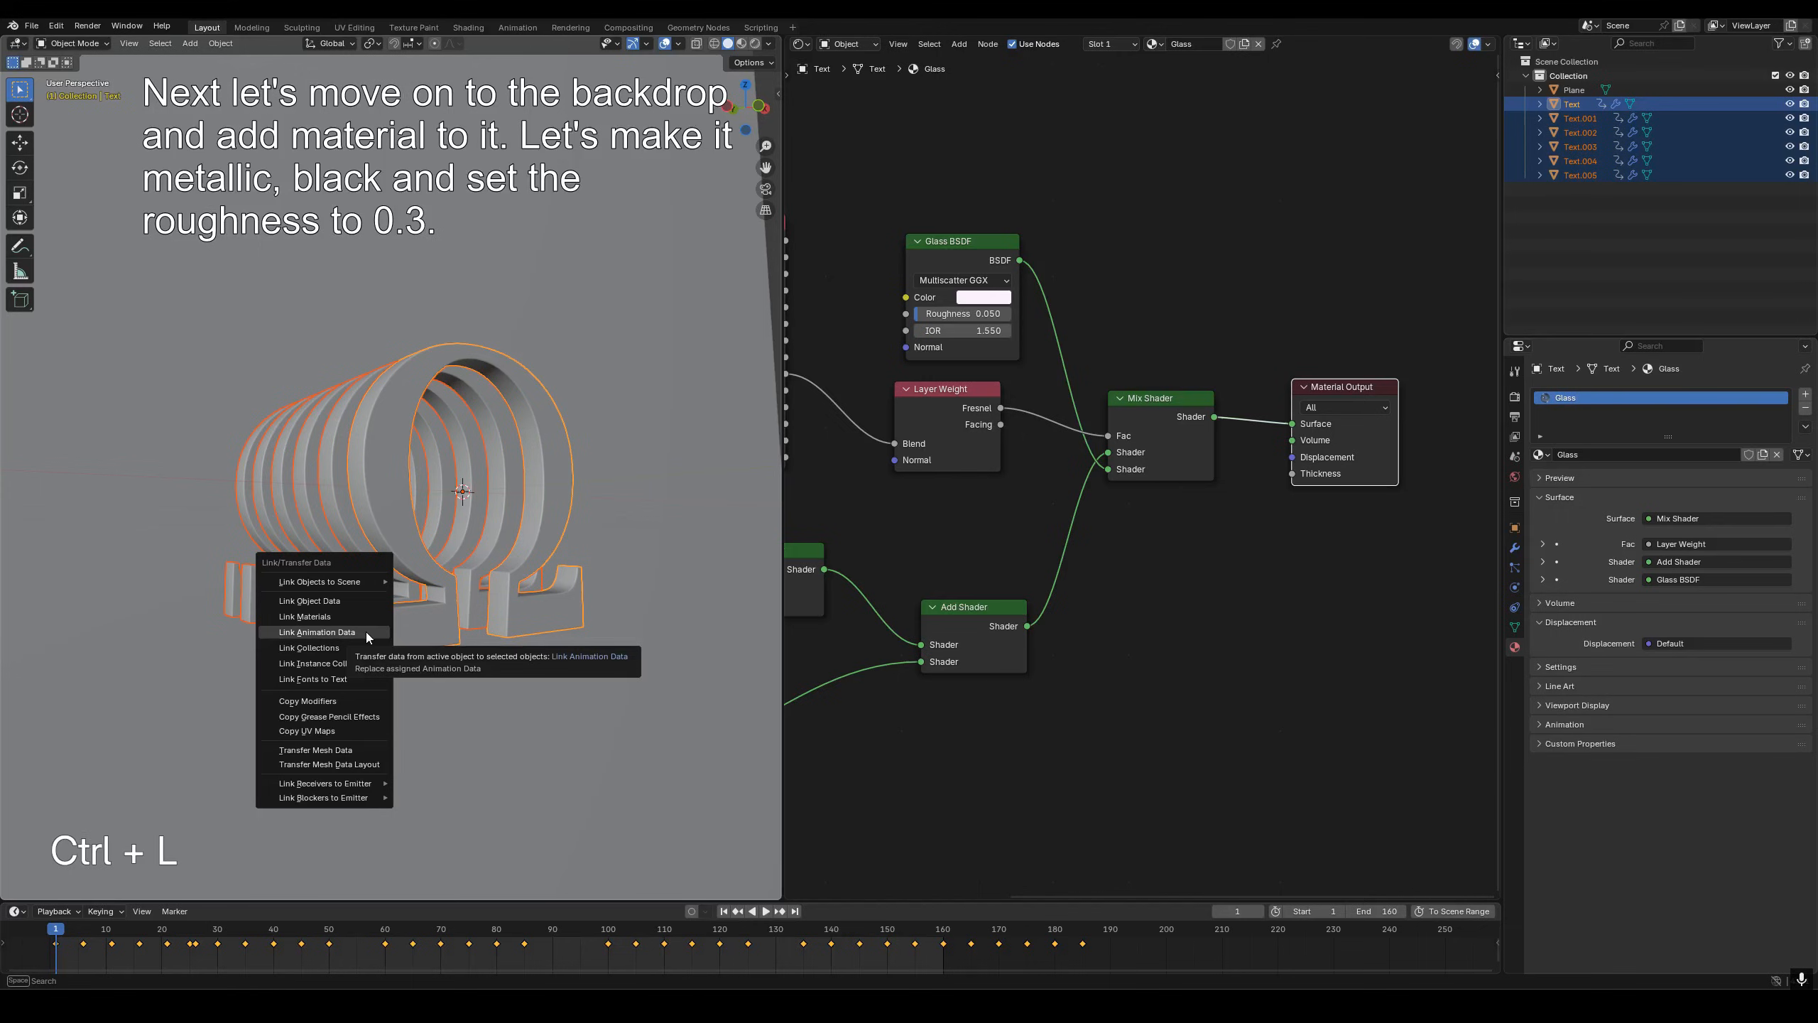
{"action": "left_click", "coordinate": [330, 616]}
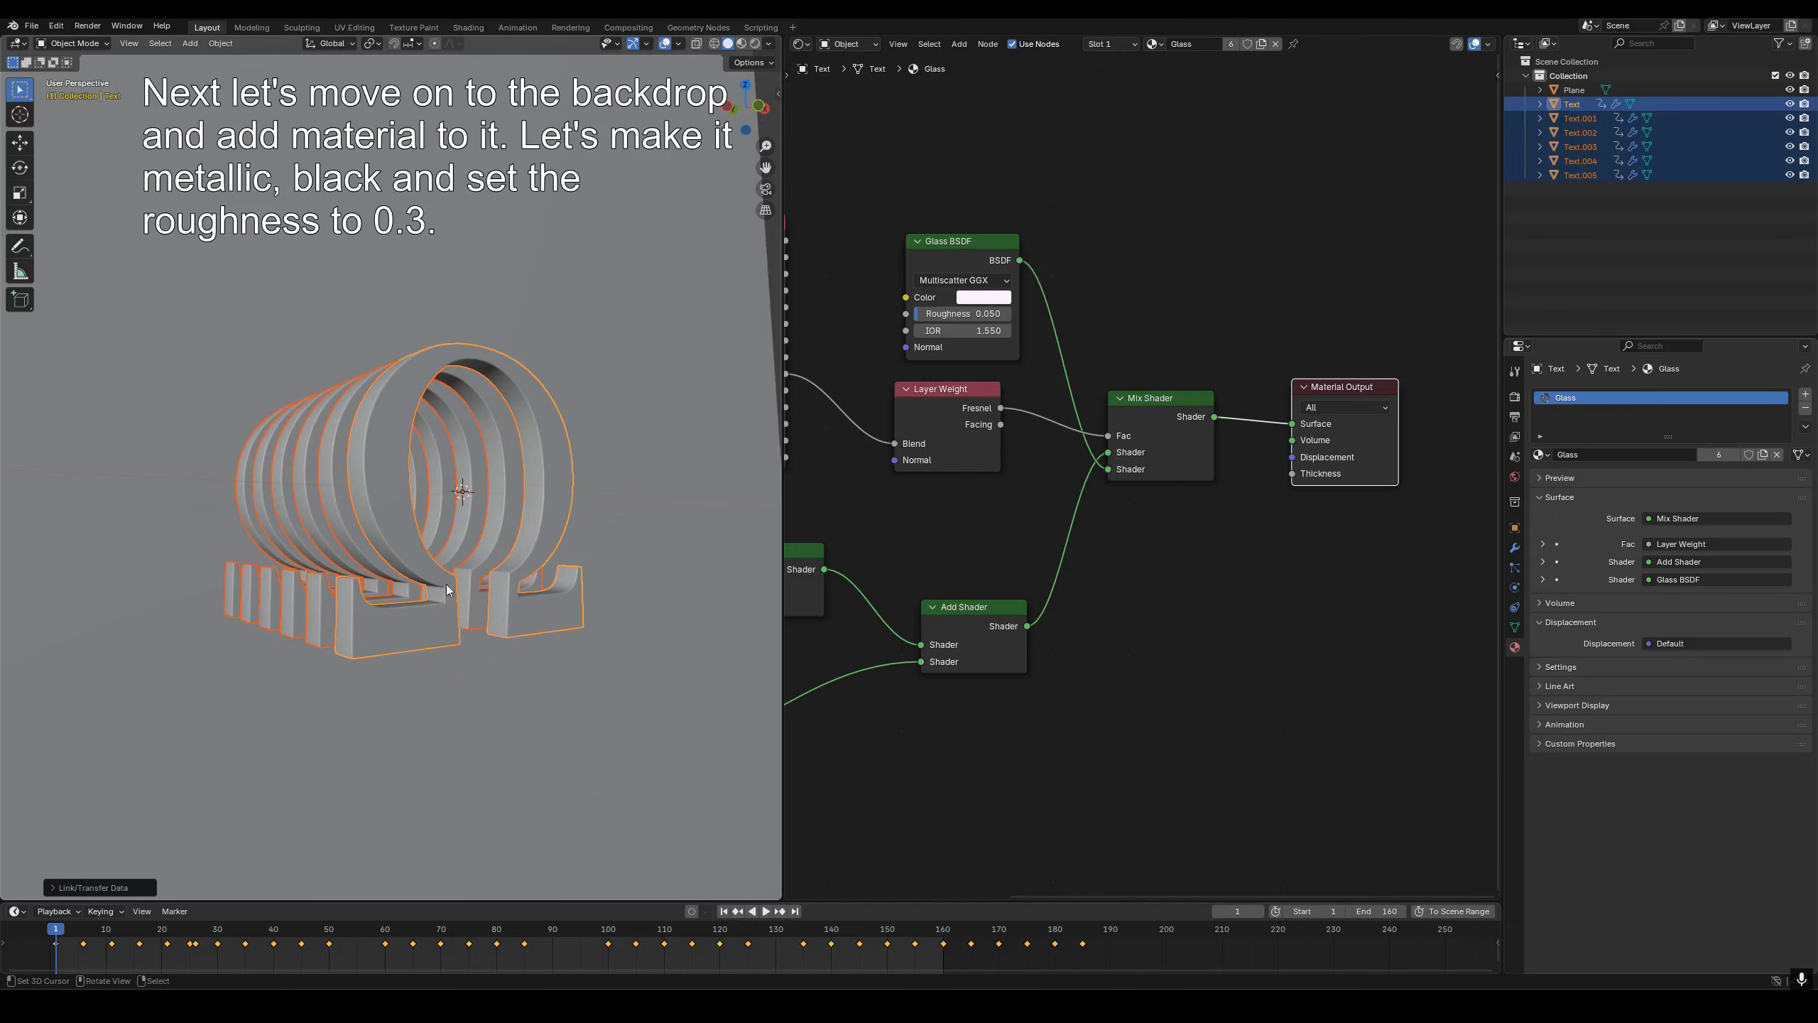
- Create a new material on the backdrop plane and name it Backdrop
{"action": "right_click", "coordinate": [564, 511]}
{"action": "scroll", "coordinate": [503, 466], "scroll_direction": "down", "scroll_amount": 14}
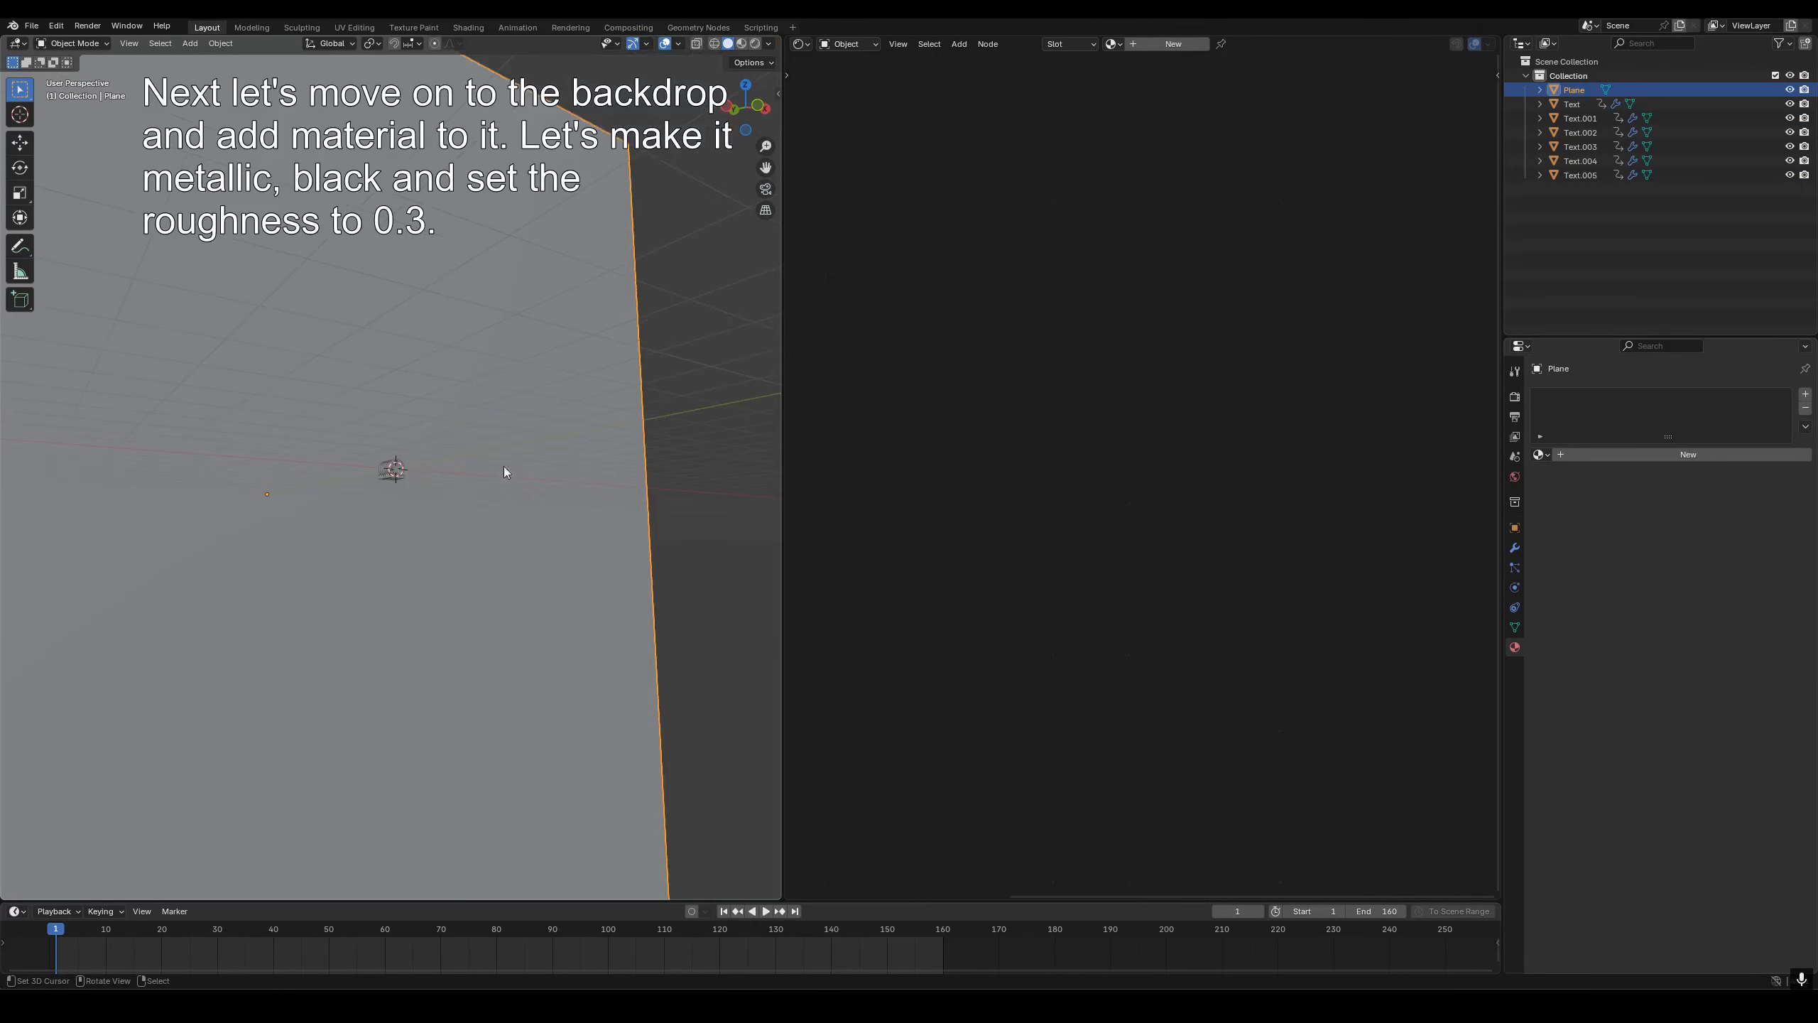
{"action": "left_click", "coordinate": [1614, 455]}
{"action": "double_click", "coordinate": [1599, 398]}
{"action": "type", "text": "B"}
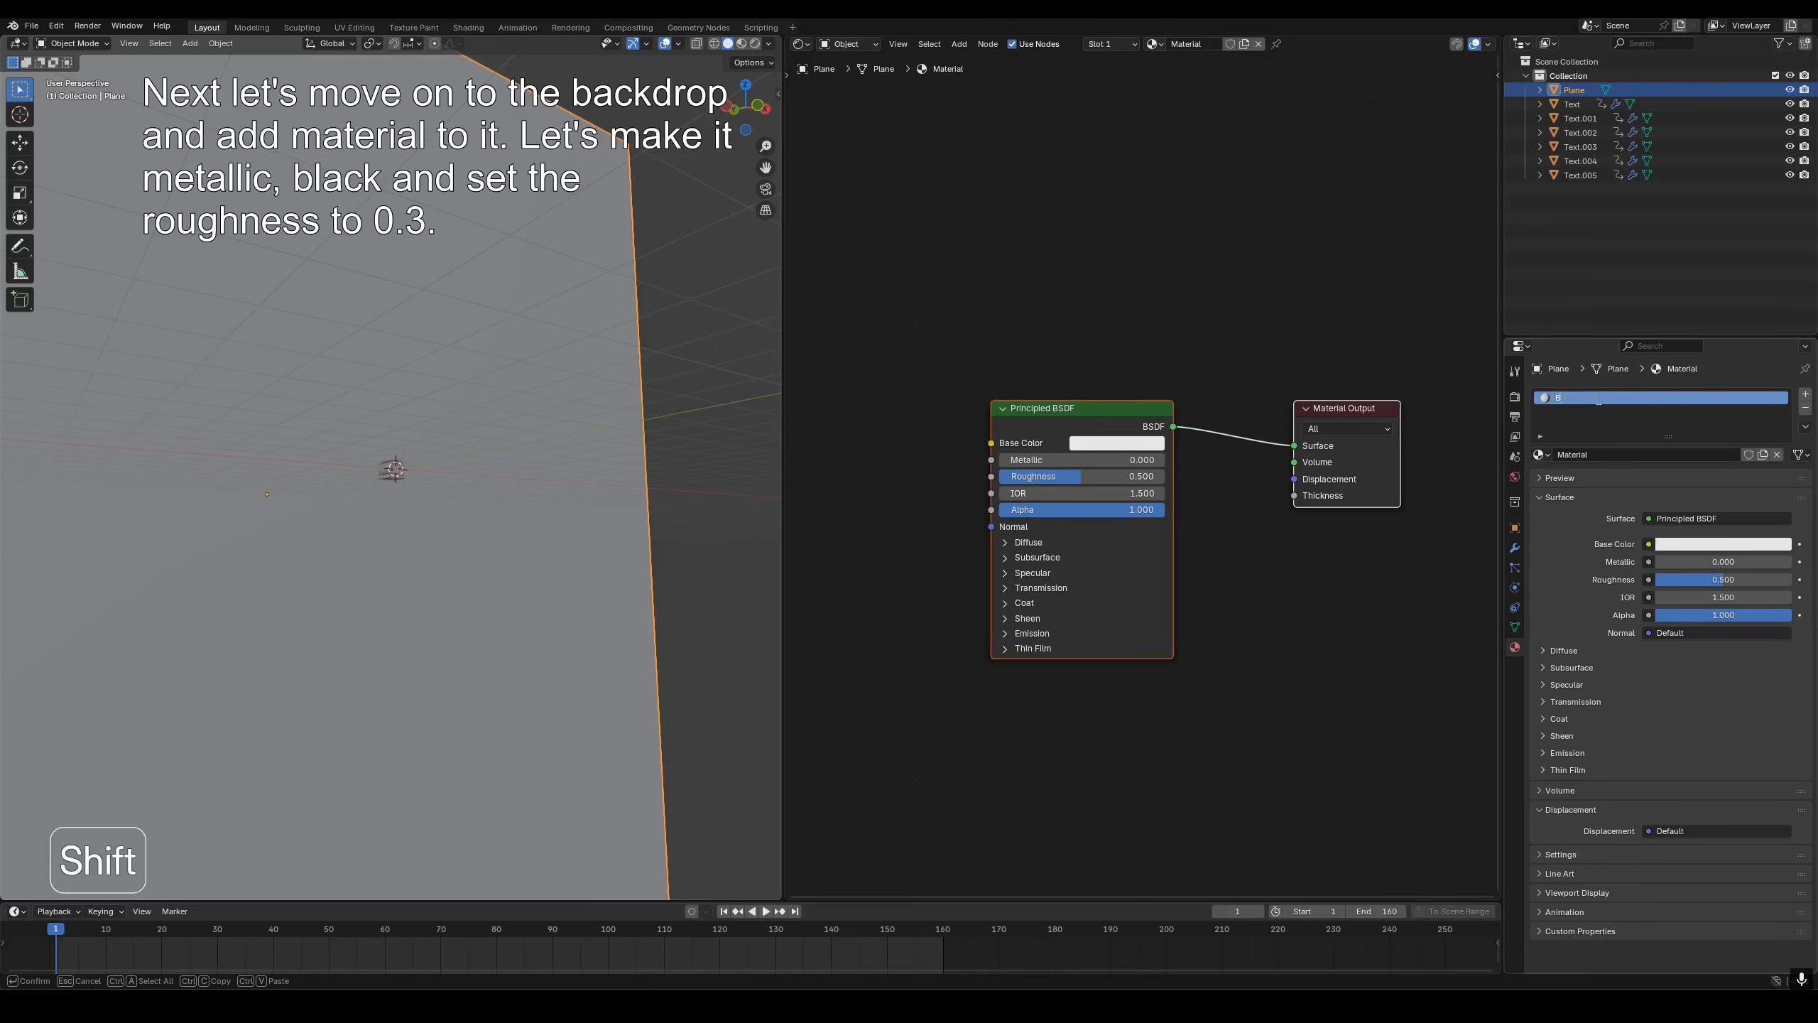
{"action": "type", "text": "ackdrop"}
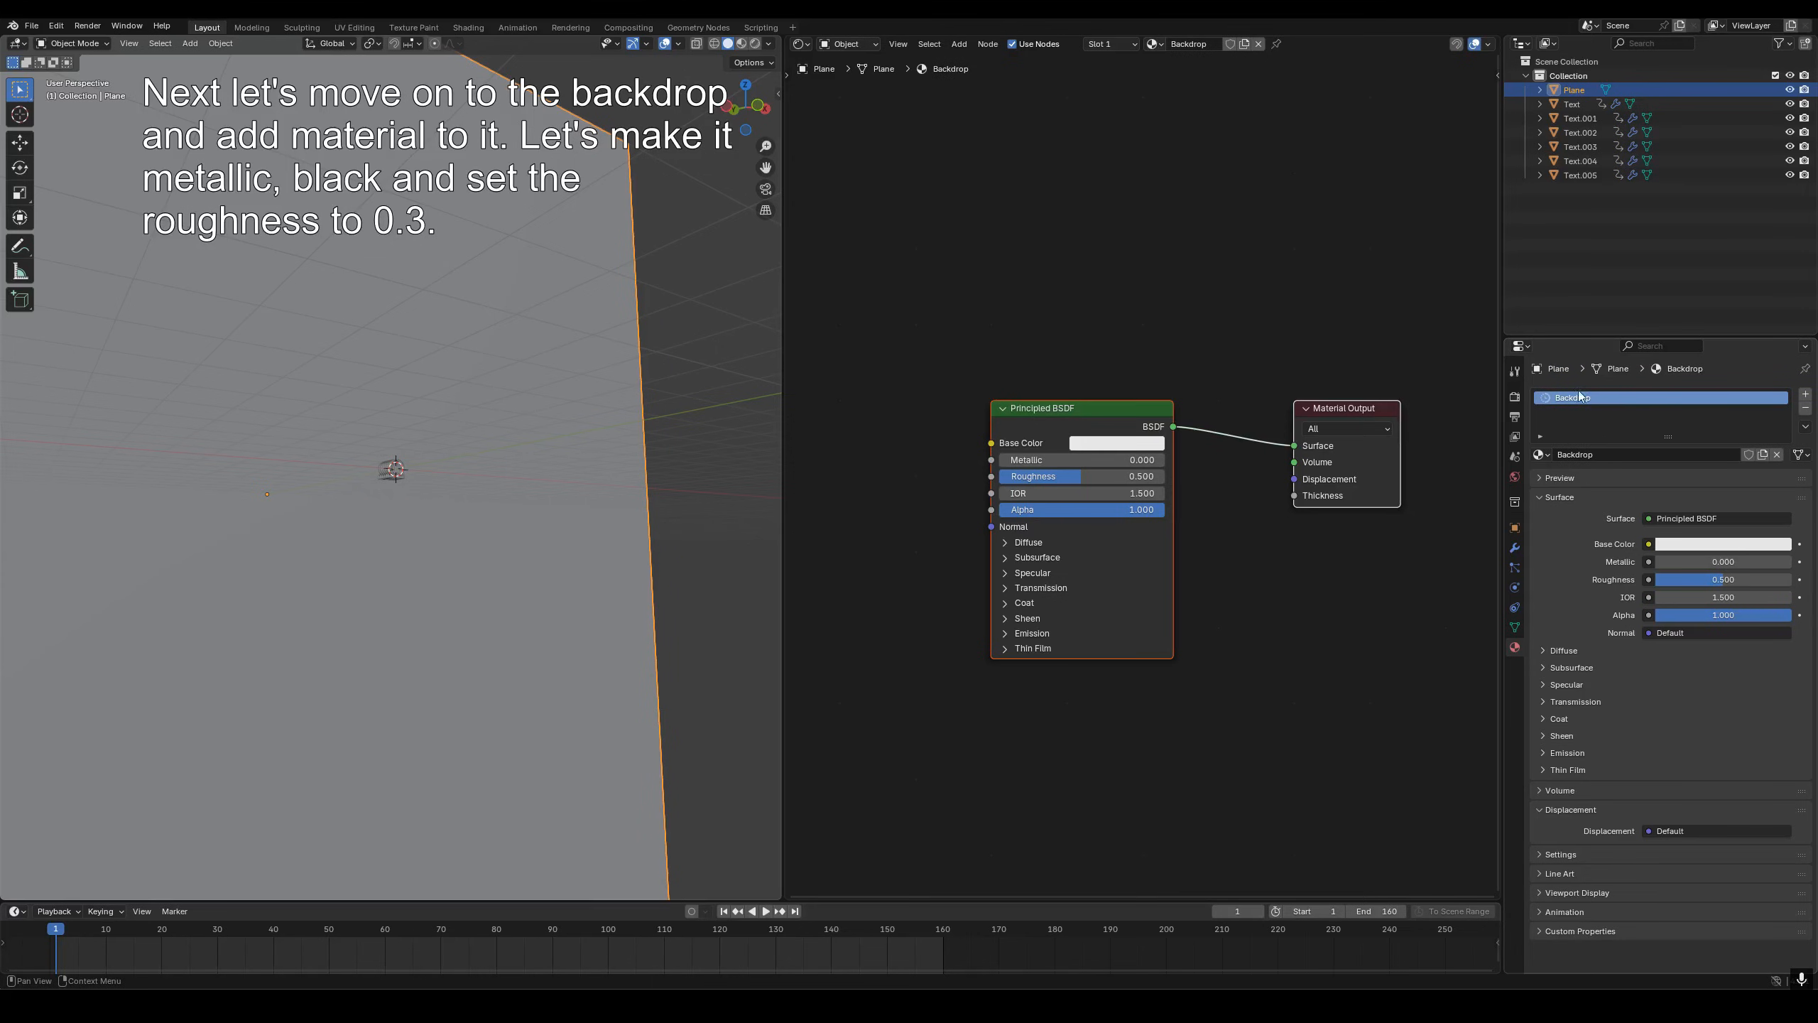
{"action": "key", "text": "Return"}
- Give the Backdrop material a black base colour, metallic 1.0 and roughness 0.3
{"action": "scroll", "coordinate": [1140, 475], "scroll_direction": "up", "scroll_amount": 2}
{"action": "left_click", "coordinate": [1157, 425]}
{"action": "left_click", "coordinate": [1238, 235]}
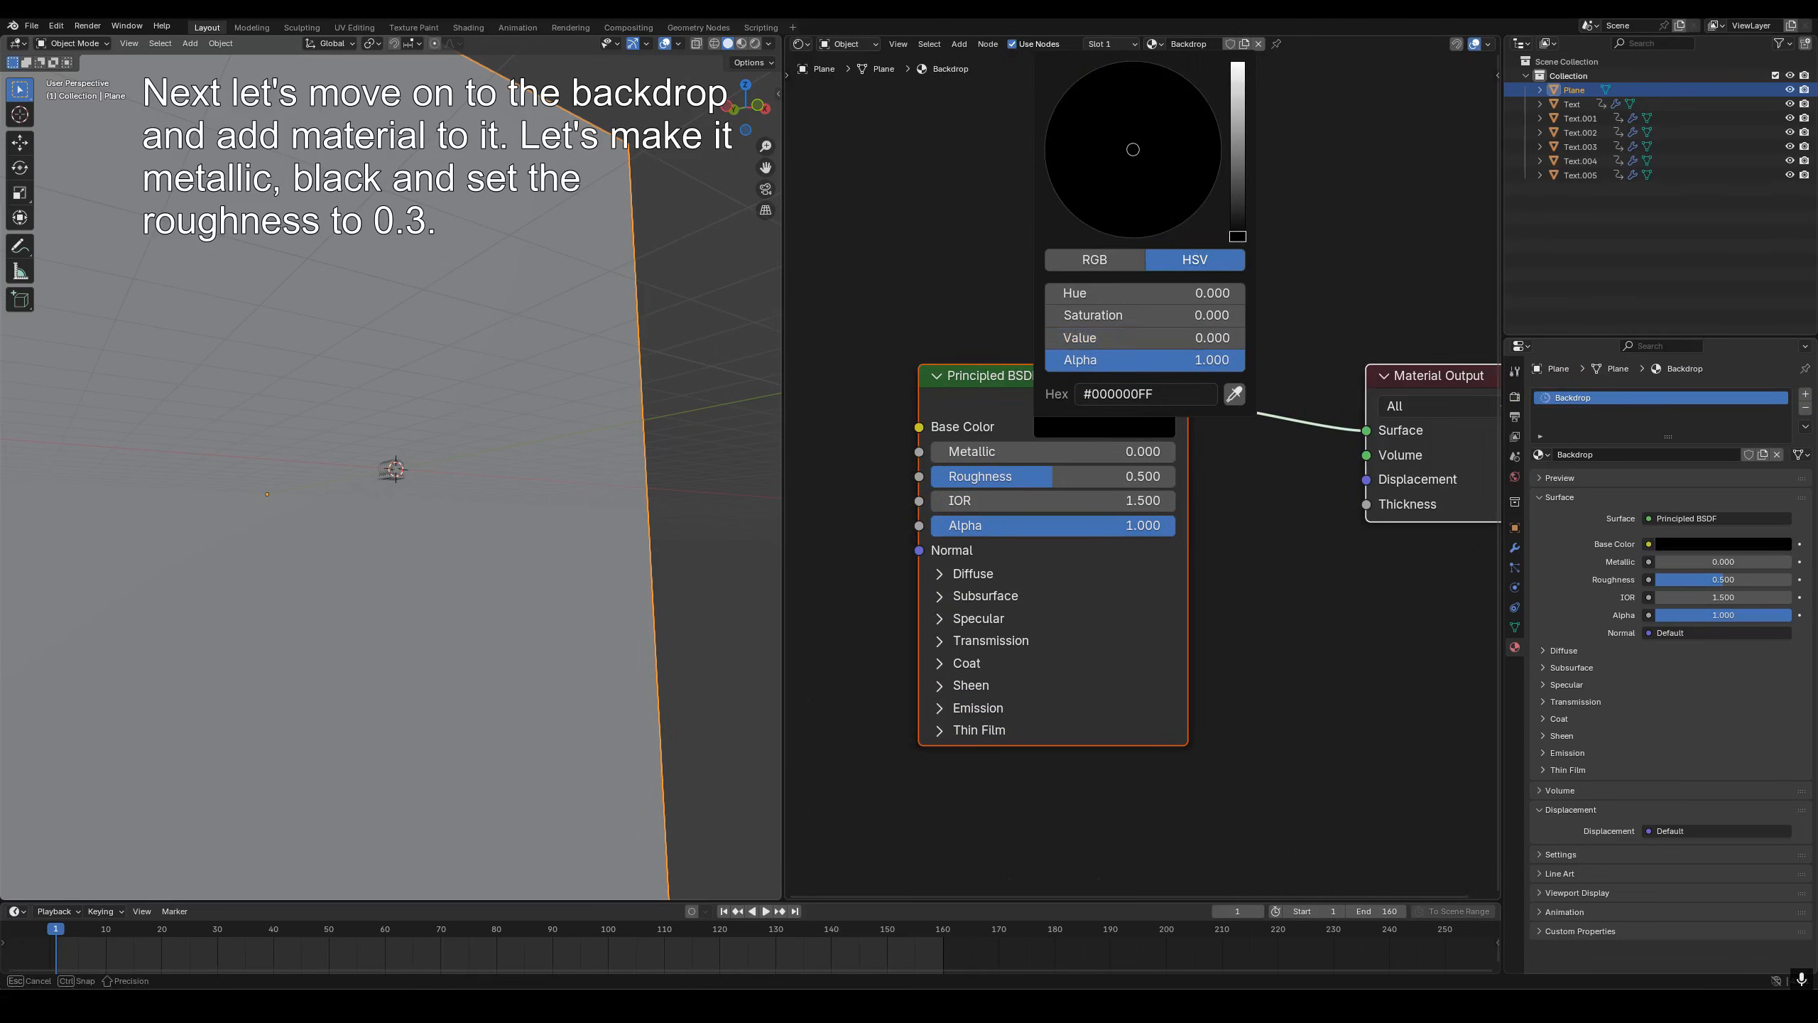
{"action": "left_click_drag", "start_coordinate": [1120, 451], "coordinate": [1174, 451]}
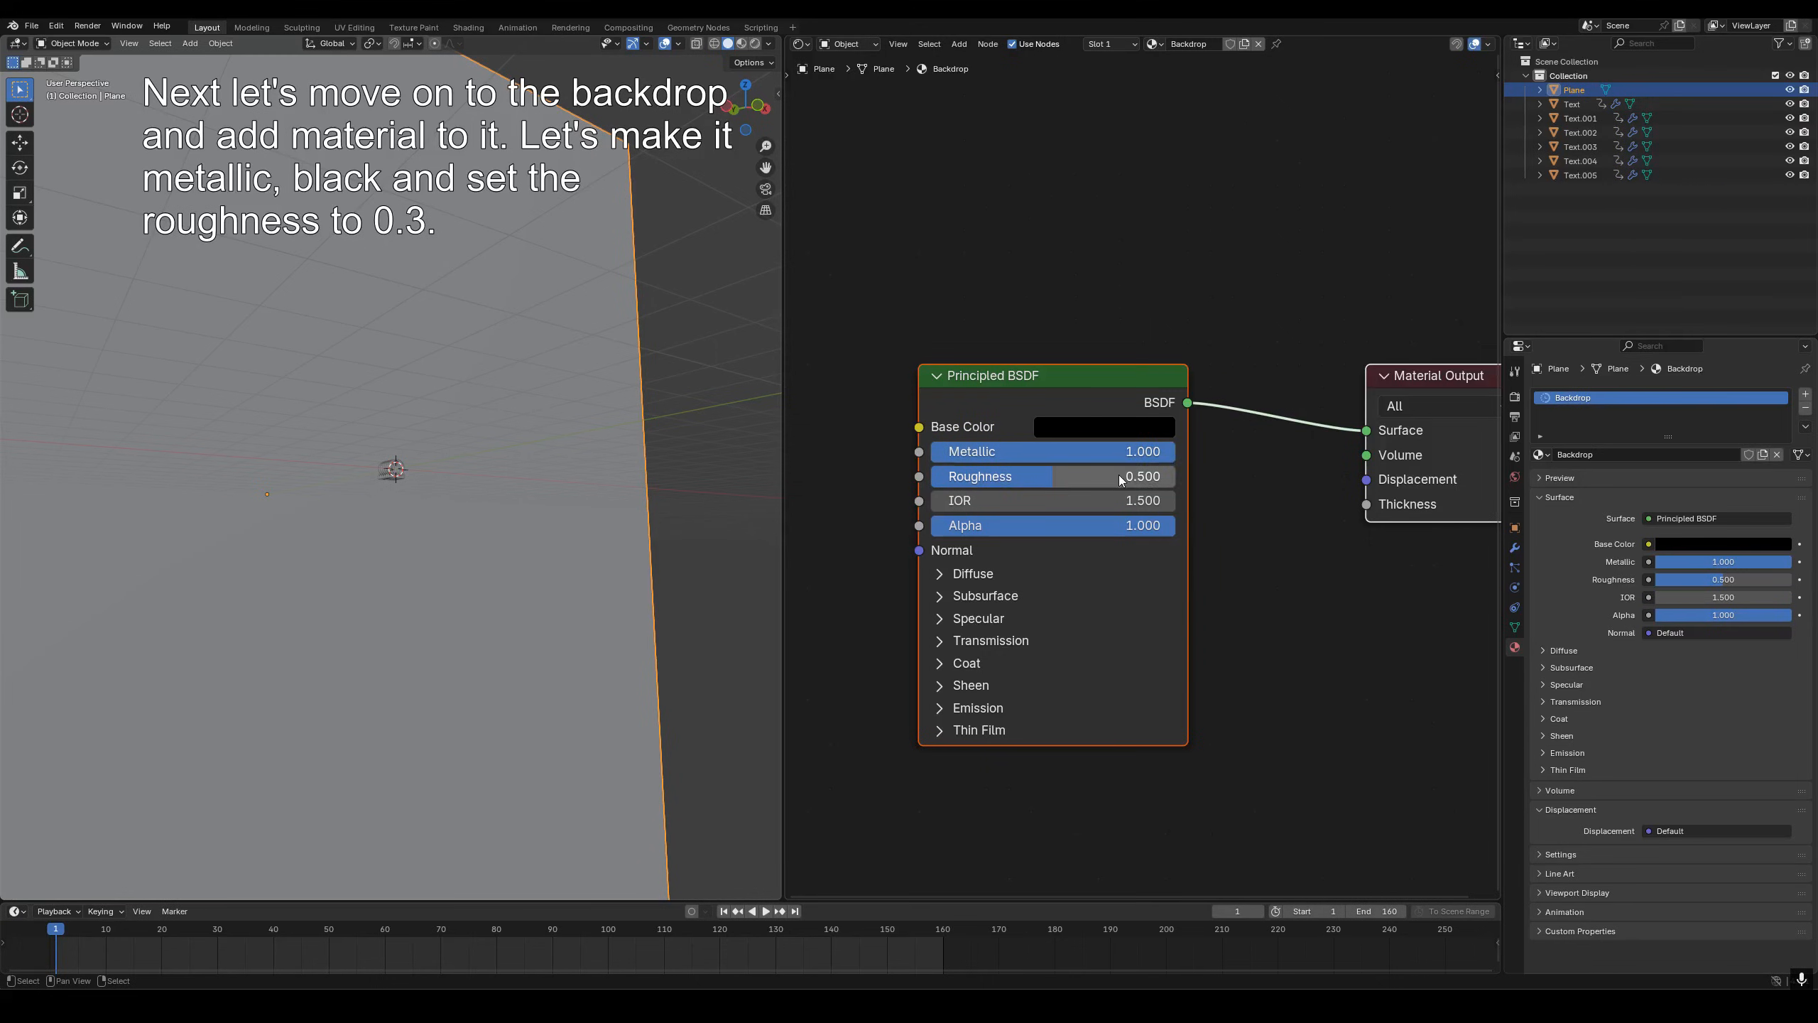
{"action": "left_click", "coordinate": [1121, 476]}
{"action": "type", "text": "0.3"}
{"action": "key", "text": "Return"}
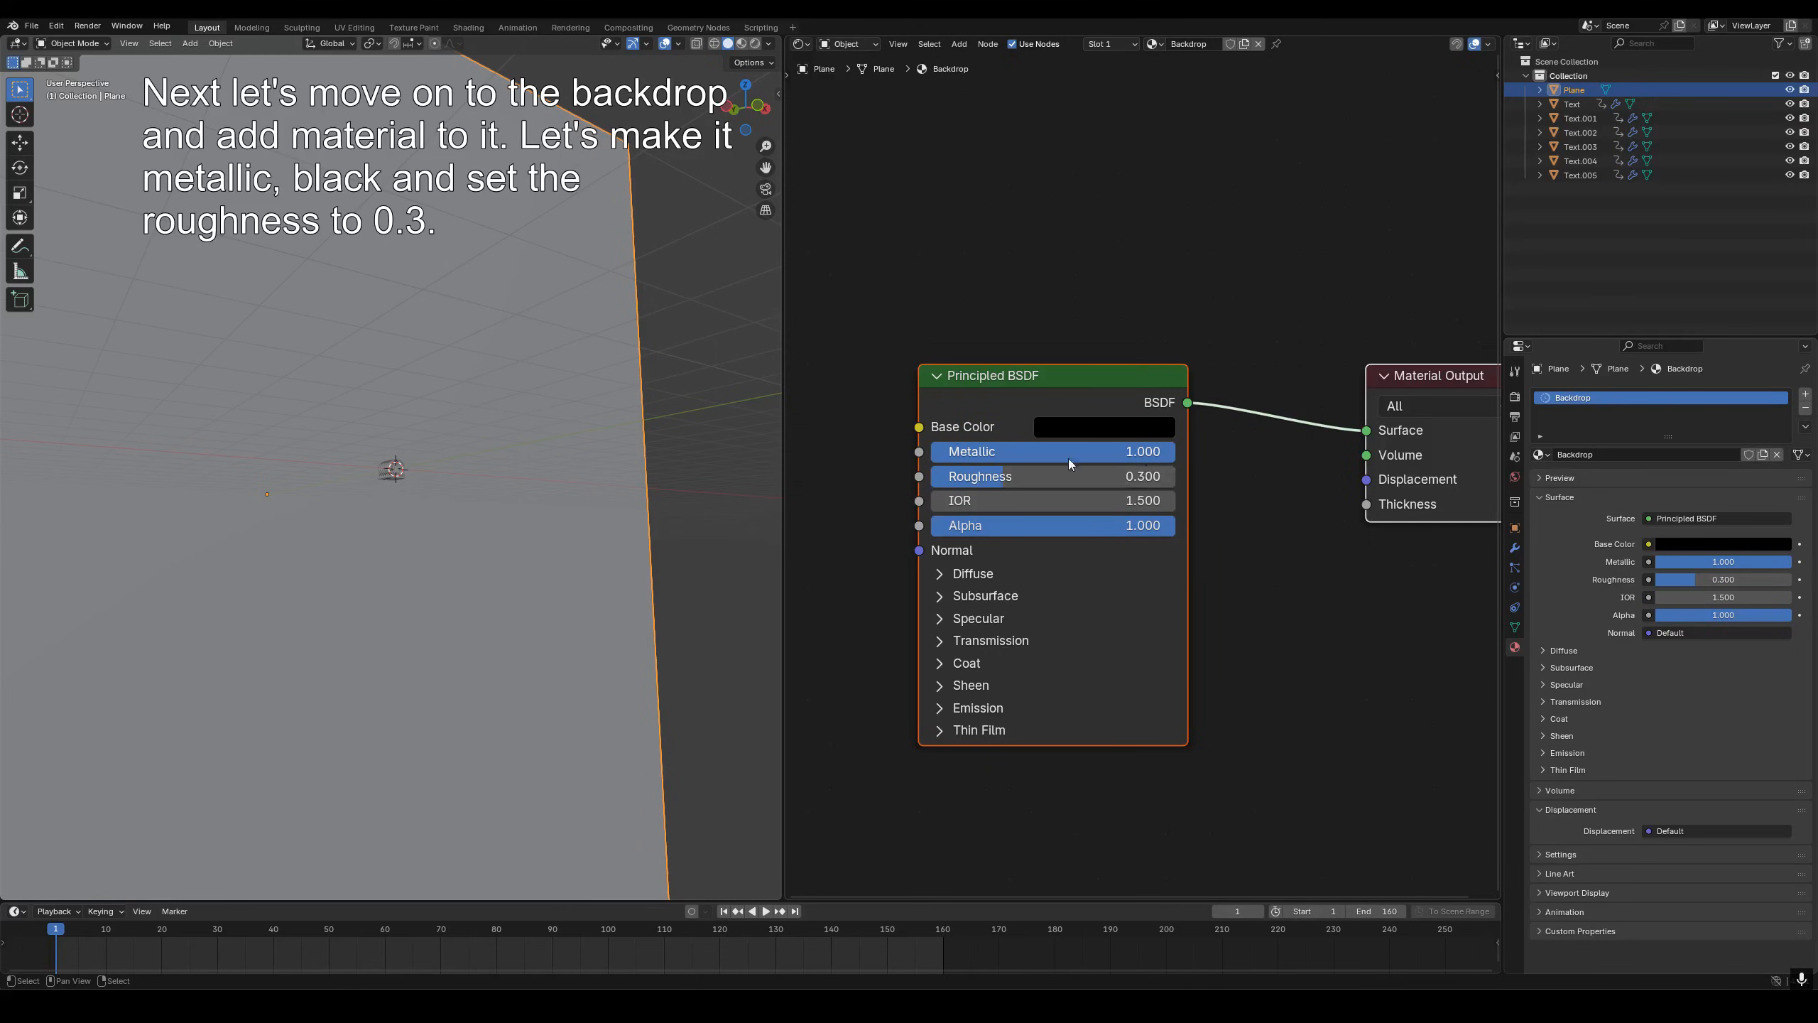
- Show the omegas and backdrop in rendered shading from a closer angle
{"action": "scroll", "coordinate": [400, 470], "scroll_direction": "up", "scroll_amount": 5}
{"action": "scroll", "coordinate": [400, 464], "scroll_direction": "up", "scroll_amount": 3}
{"action": "key", "text": "z"}
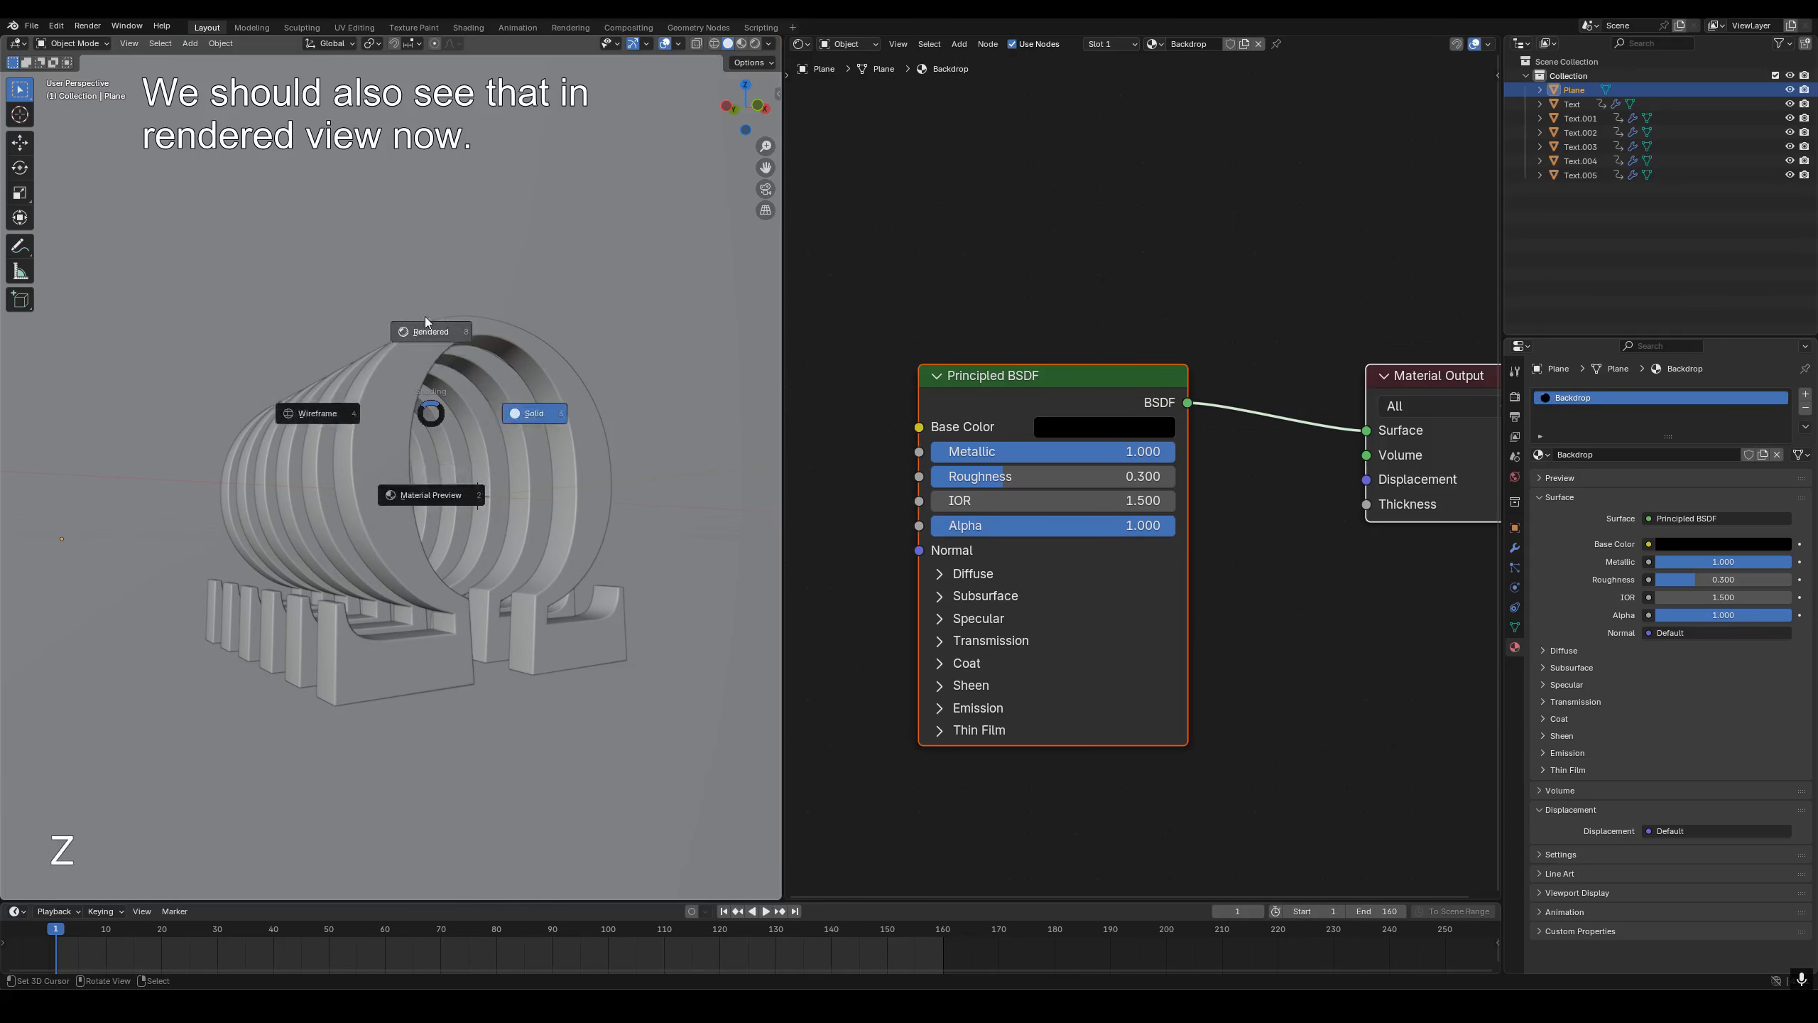
{"action": "left_click", "coordinate": [428, 324]}
{"action": "middle_click_drag", "start_coordinate": [517, 408], "coordinate": [587, 437]}
- In the front omega's Glass material, replace the Ray Length link into Layer Weight's Blend with the Light Path's Ray Depth
{"action": "left_click", "coordinate": [559, 458]}
{"action": "scroll", "coordinate": [928, 483], "scroll_direction": "down", "scroll_amount": 1}
{"action": "middle_click_drag", "start_coordinate": [956, 513], "coordinate": [1137, 542]}
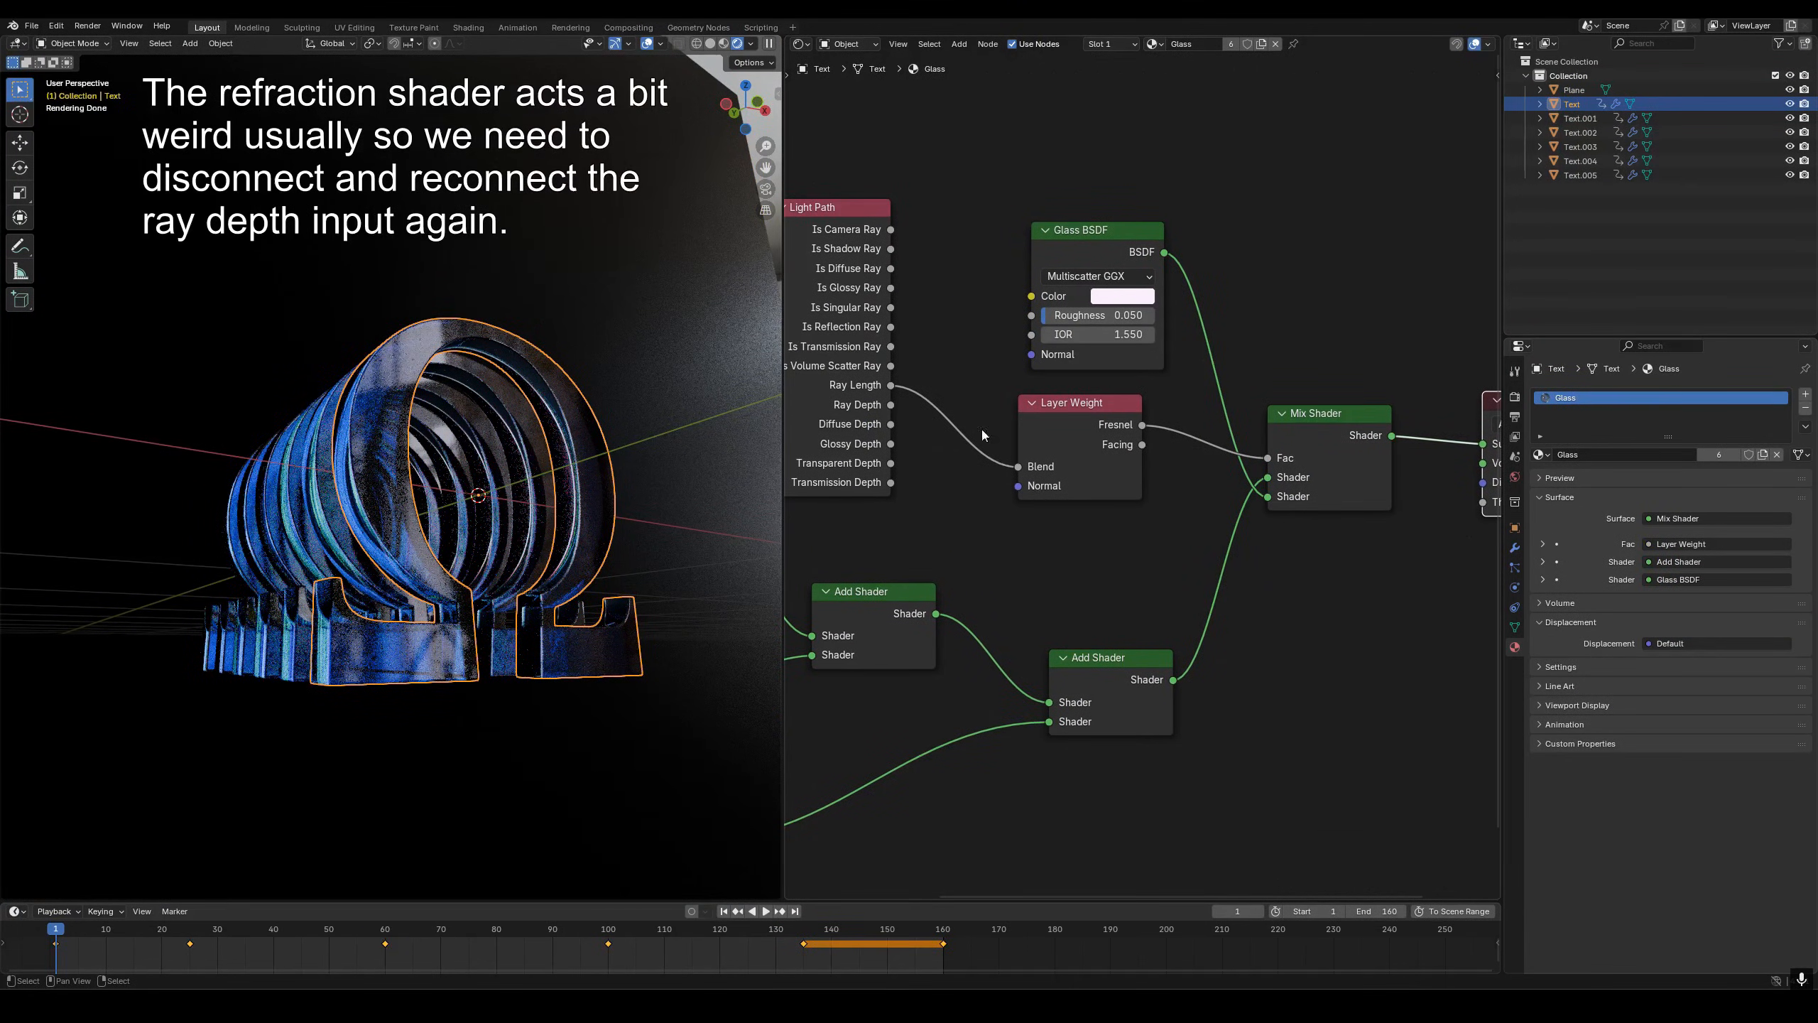
{"action": "right_click_drag", "start_coordinate": [982, 430], "coordinate": [950, 475], "text": "ctrl"}
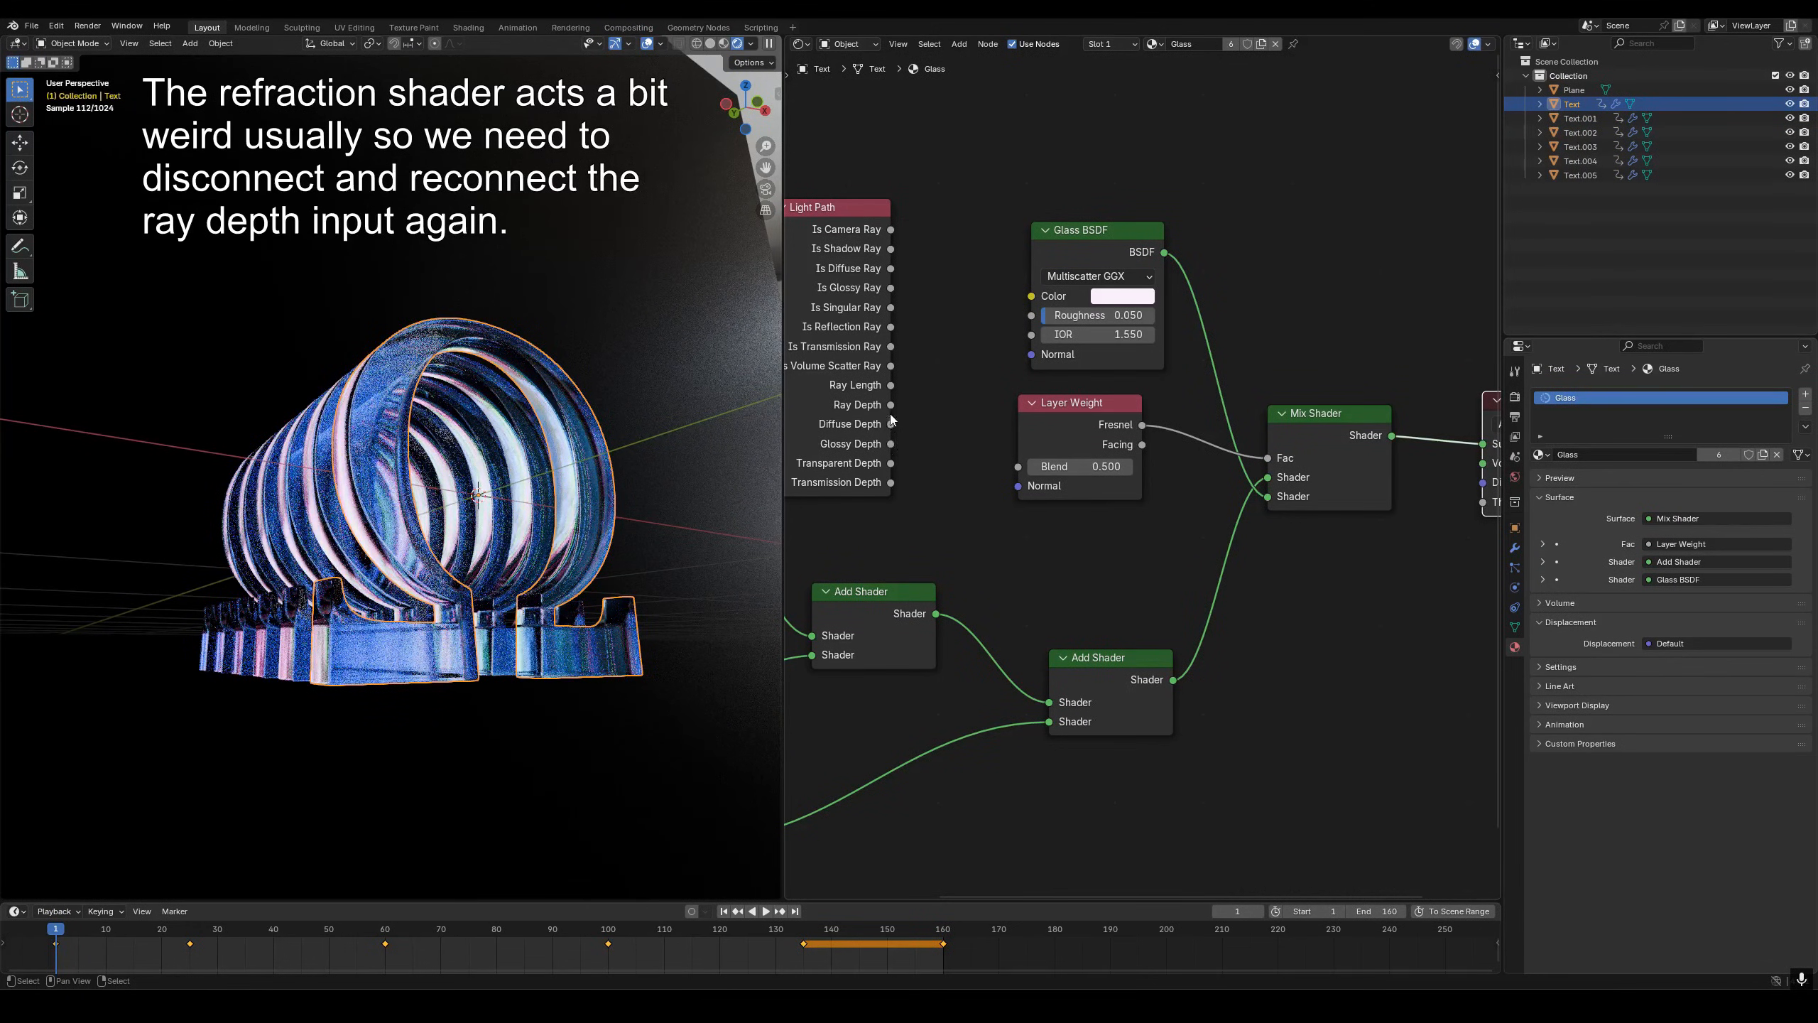
{"action": "left_click_drag", "start_coordinate": [890, 406], "coordinate": [1018, 466]}
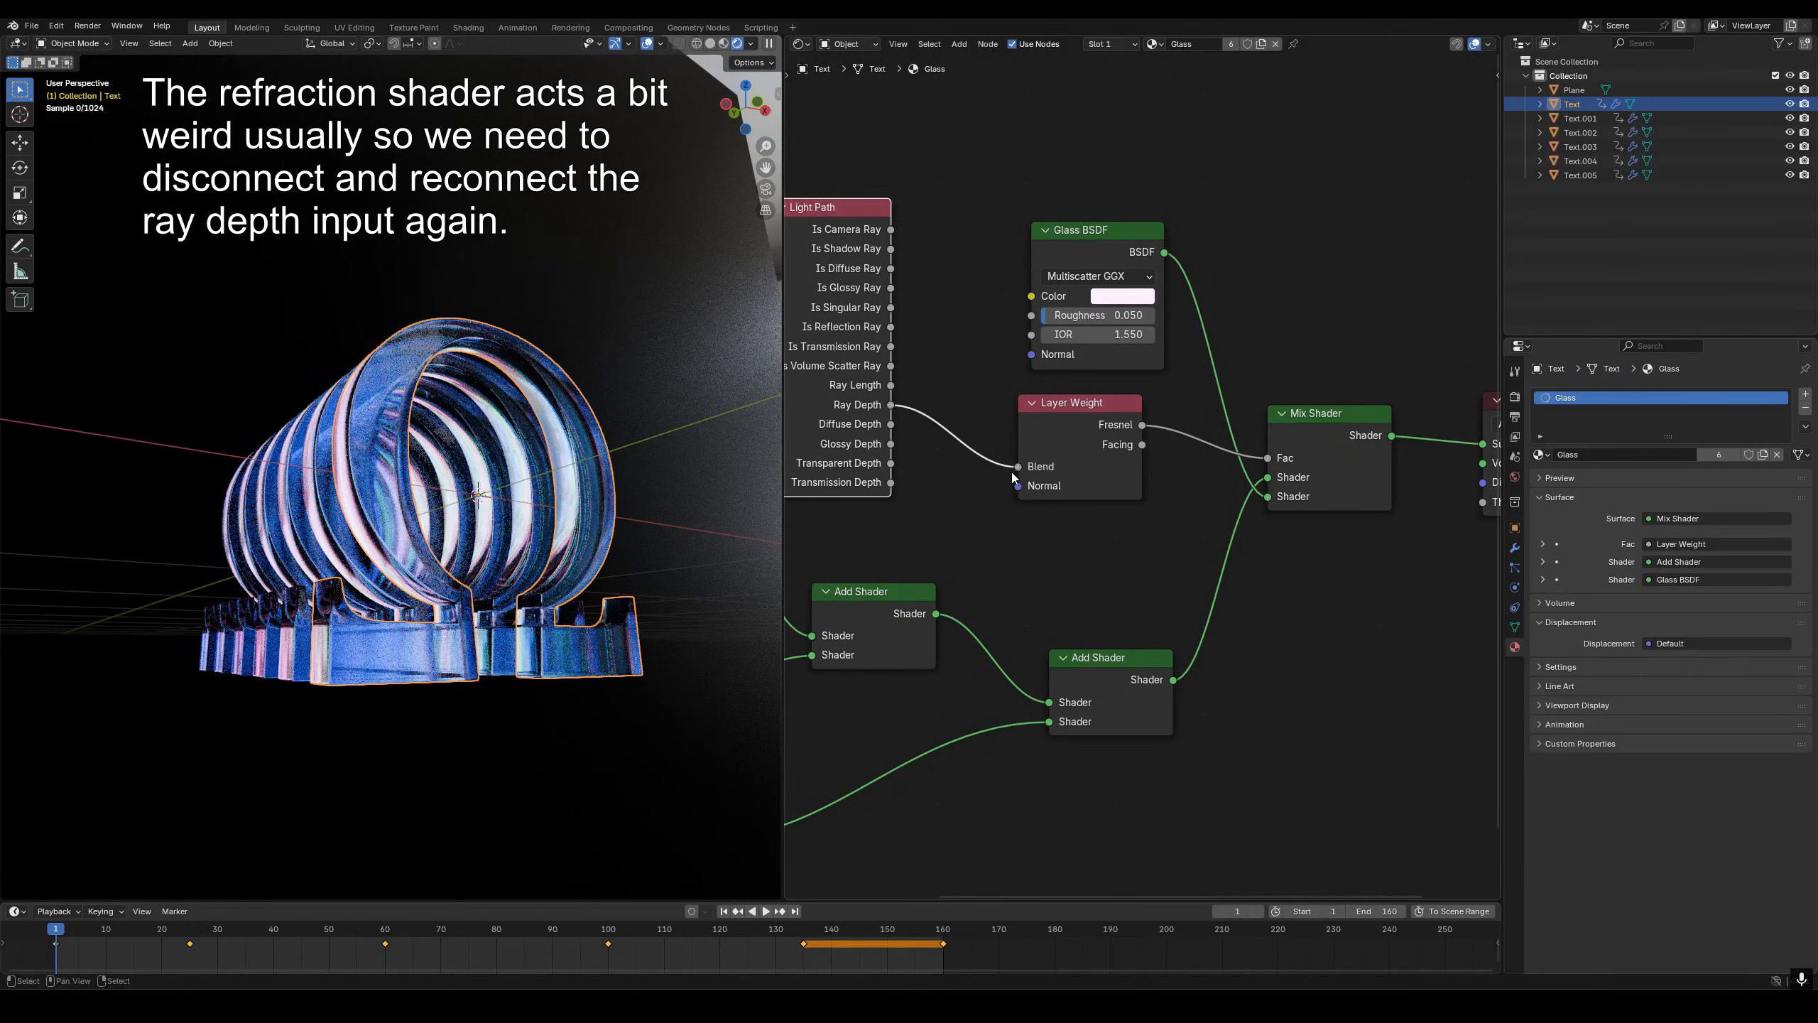
- Deselect the omegas, preview the Layer Weight node's output on the material, and reconnect the Mix Shader to the Material Output
{"action": "key", "text": "alt+a"}
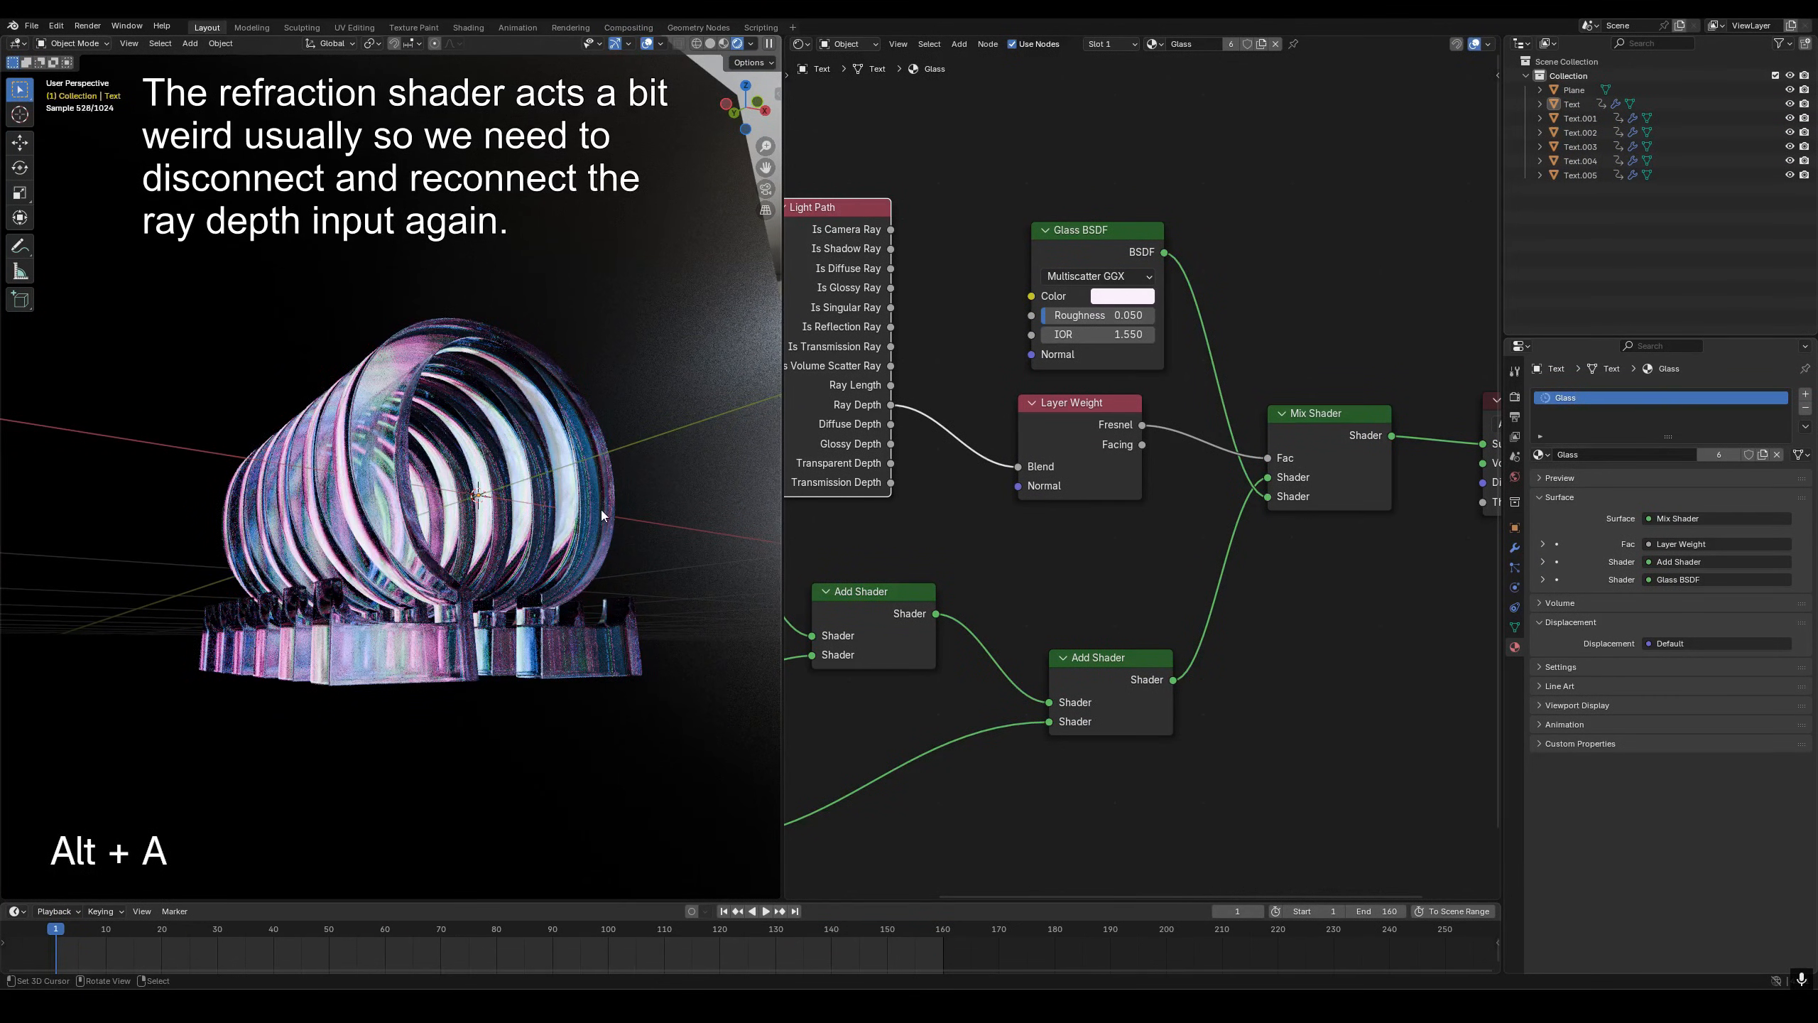
{"action": "left_click", "coordinate": [1081, 458], "text": "ctrl+shift"}
{"action": "key", "text": "z"}
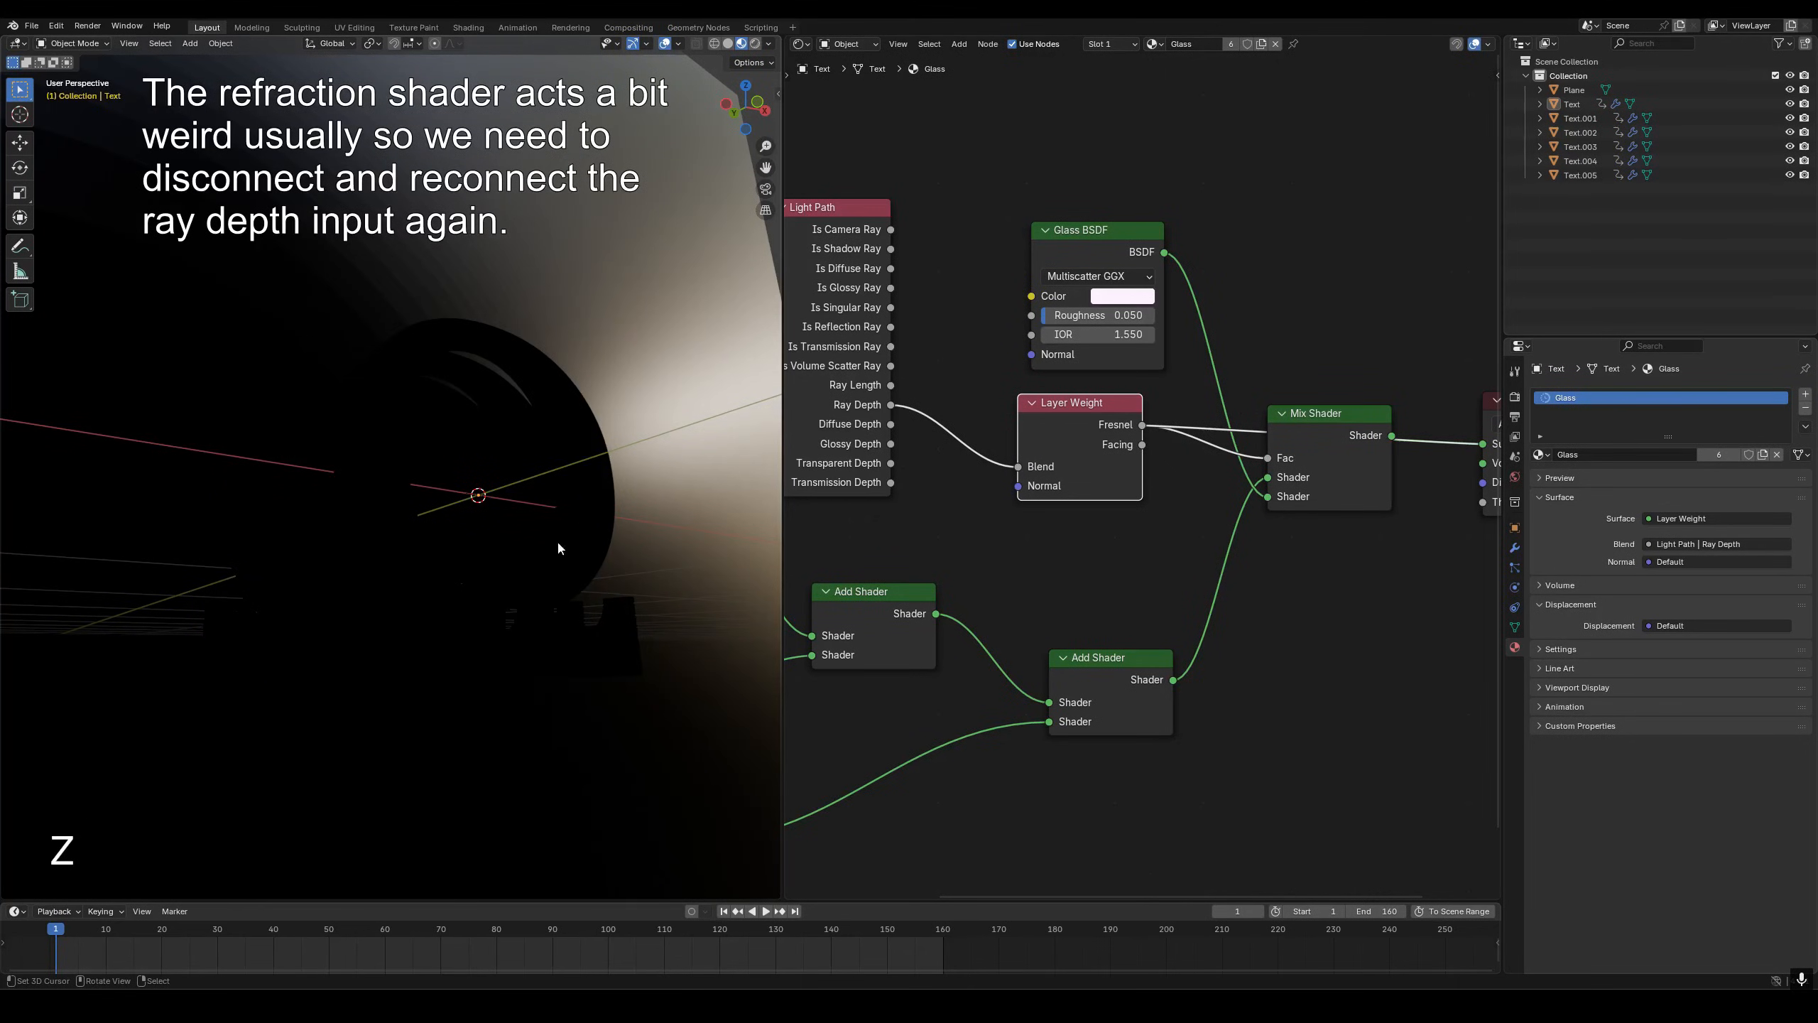
{"action": "key", "text": "z"}
{"action": "key", "text": "z"}
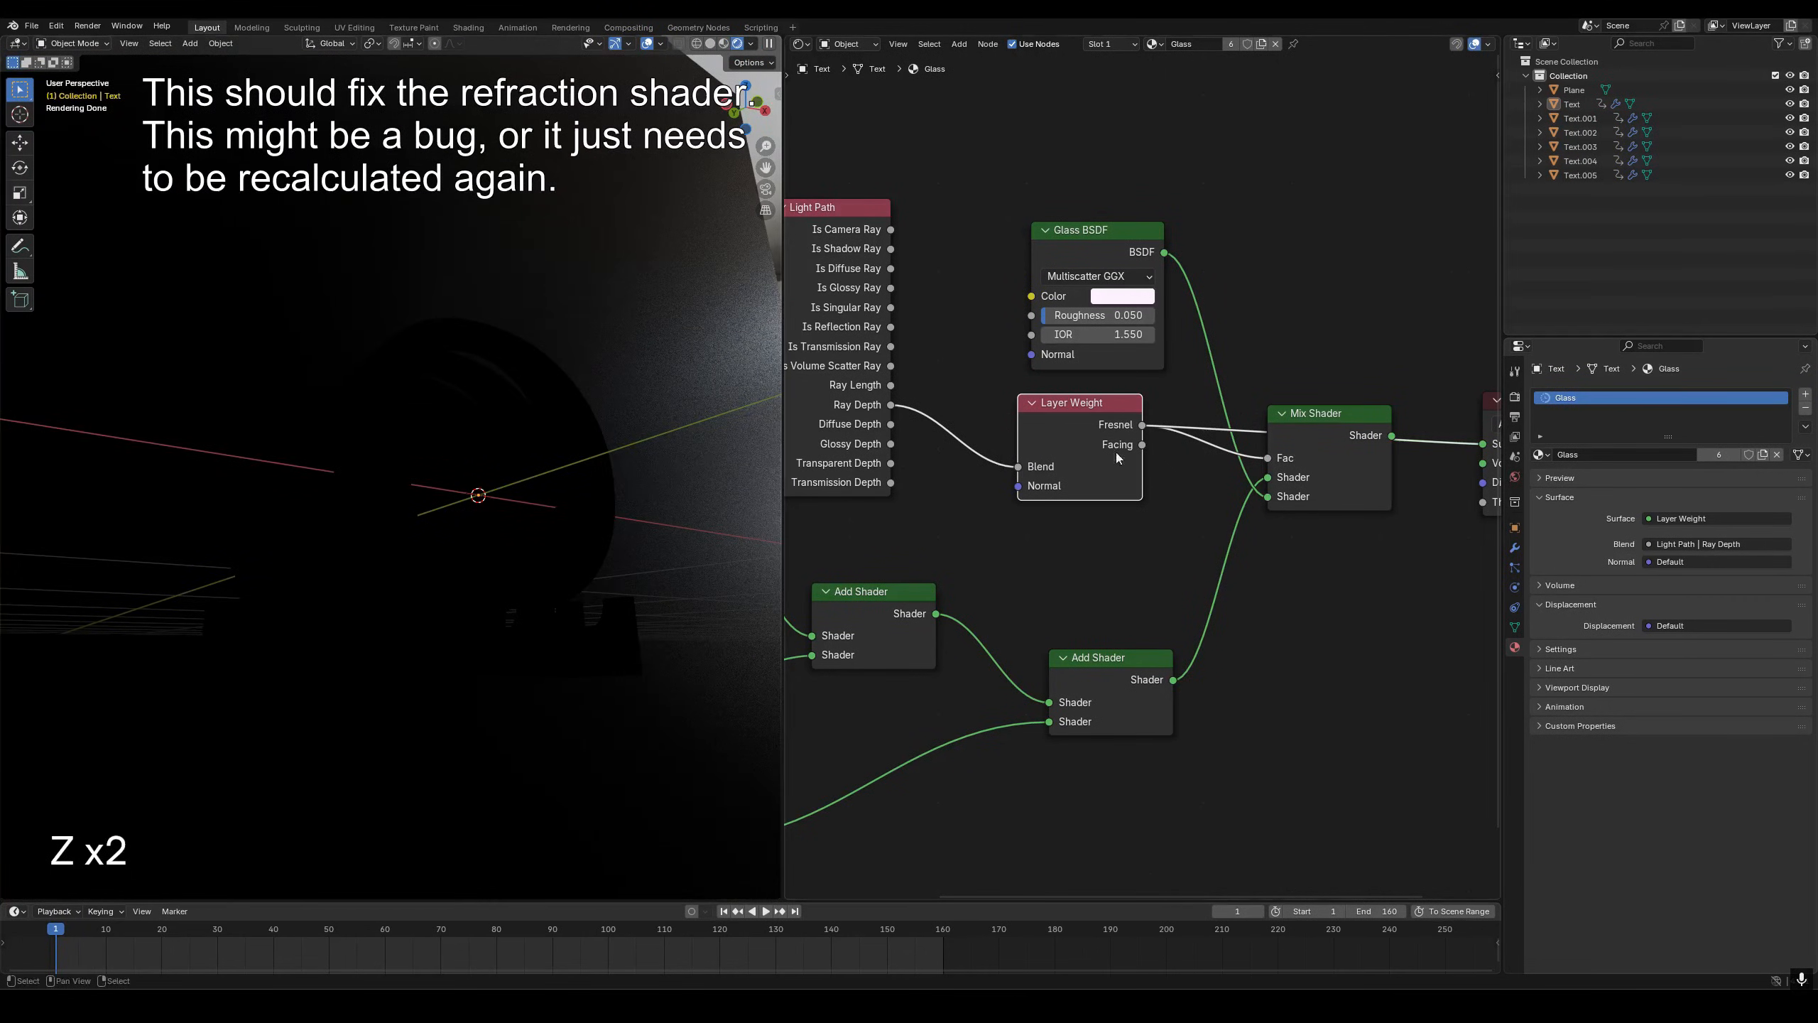
{"action": "left_click", "coordinate": [1330, 465], "text": "ctrl+shift"}
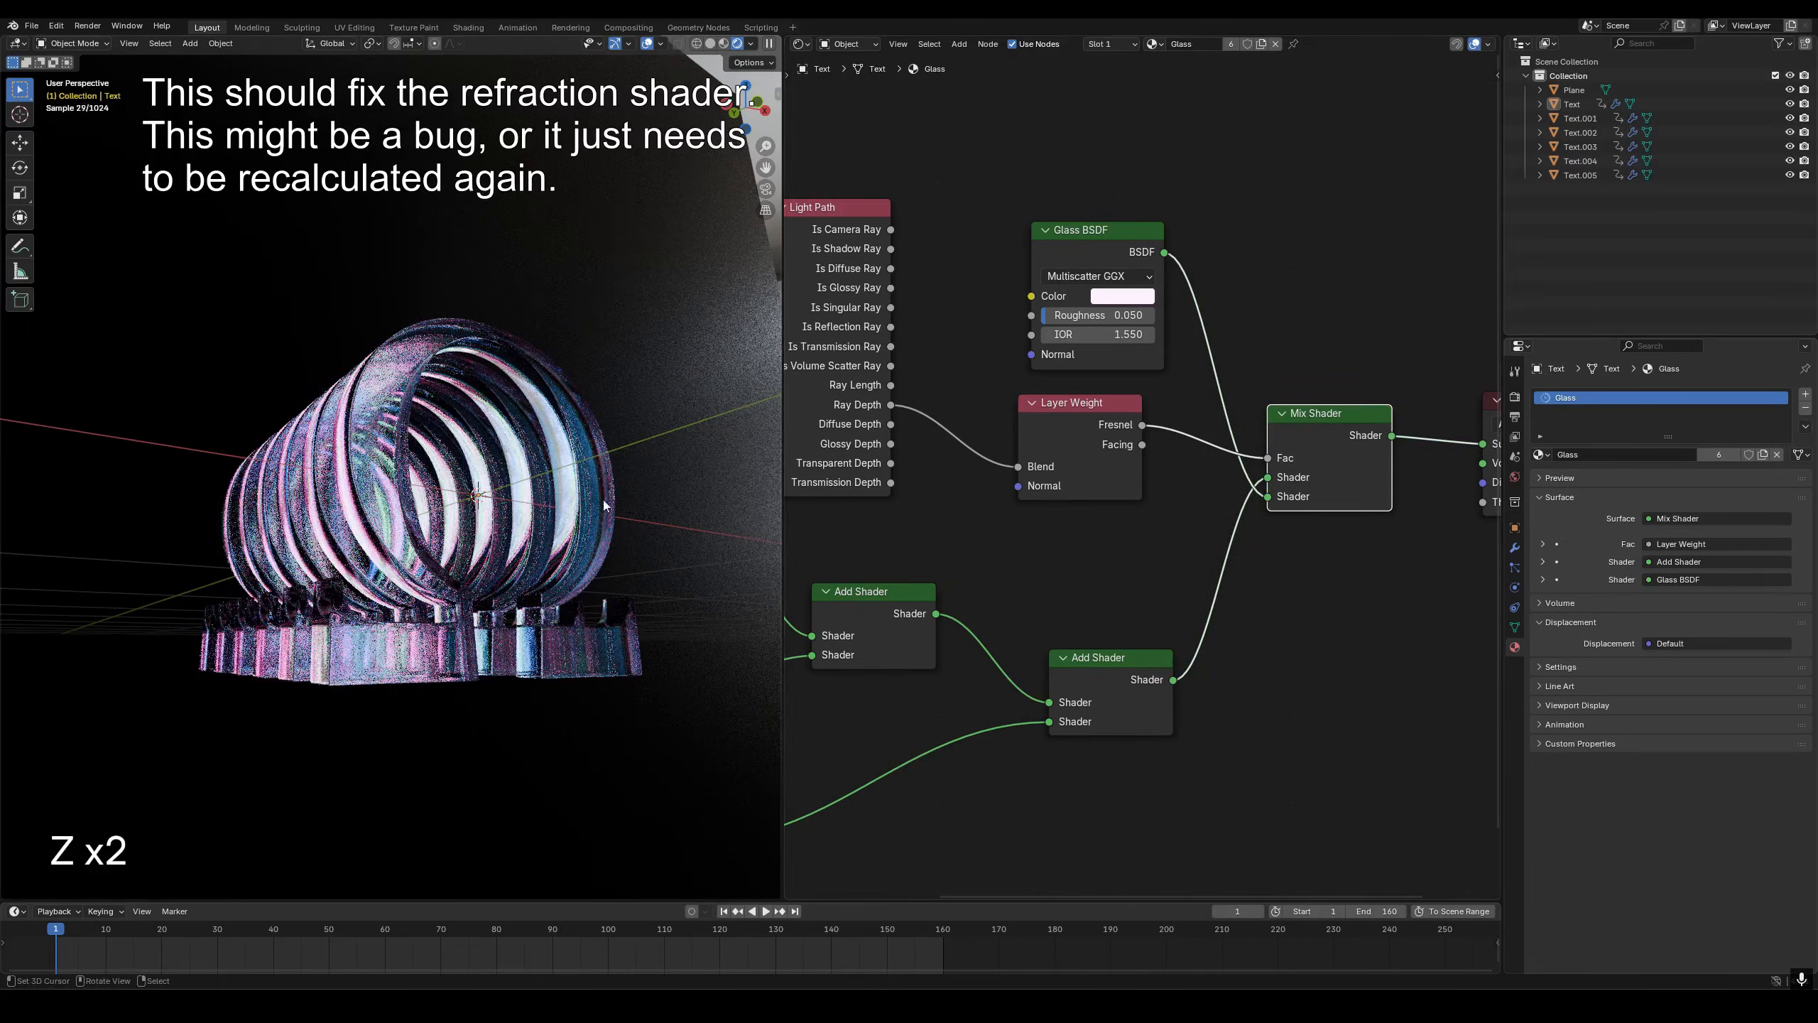
- Return to solid shading and configure final rendering with 128 samples, no noise threshold and GPU denoising
{"action": "middle_click_drag", "start_coordinate": [444, 458], "coordinate": [535, 553]}
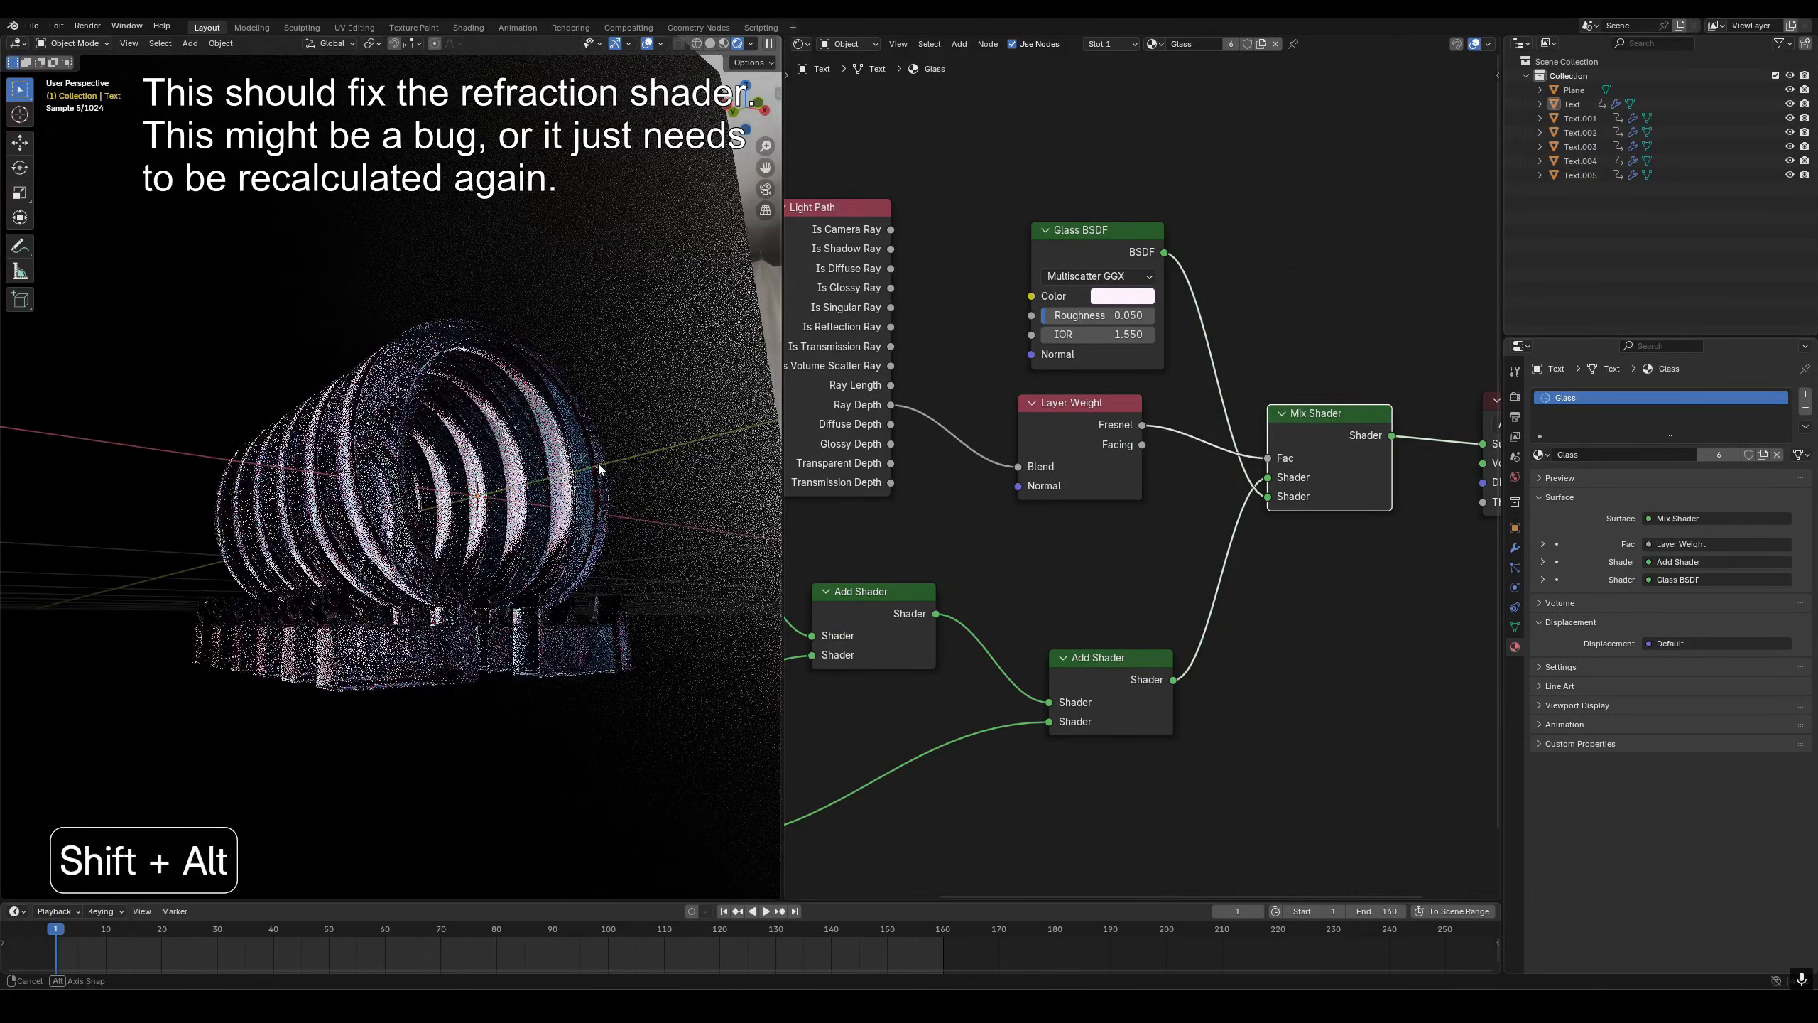
{"action": "key", "text": "z"}
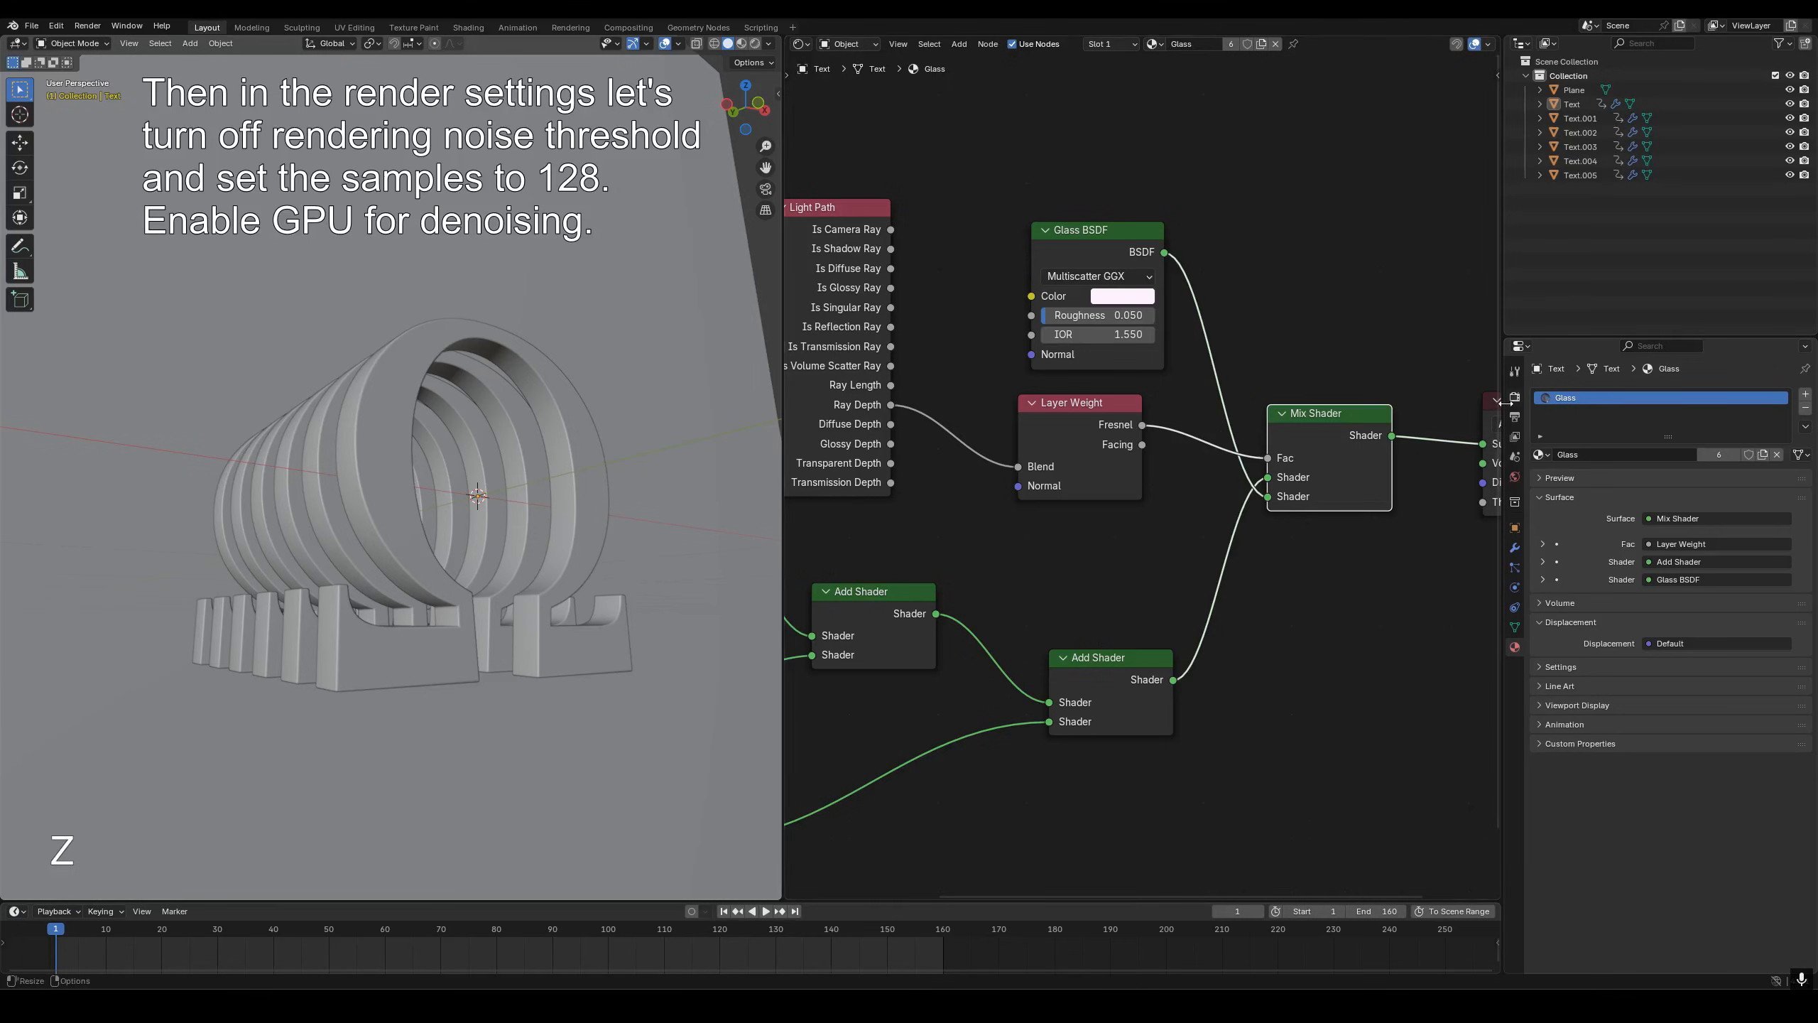
{"action": "left_click", "coordinate": [1515, 396]}
{"action": "left_click", "coordinate": [1653, 602]}
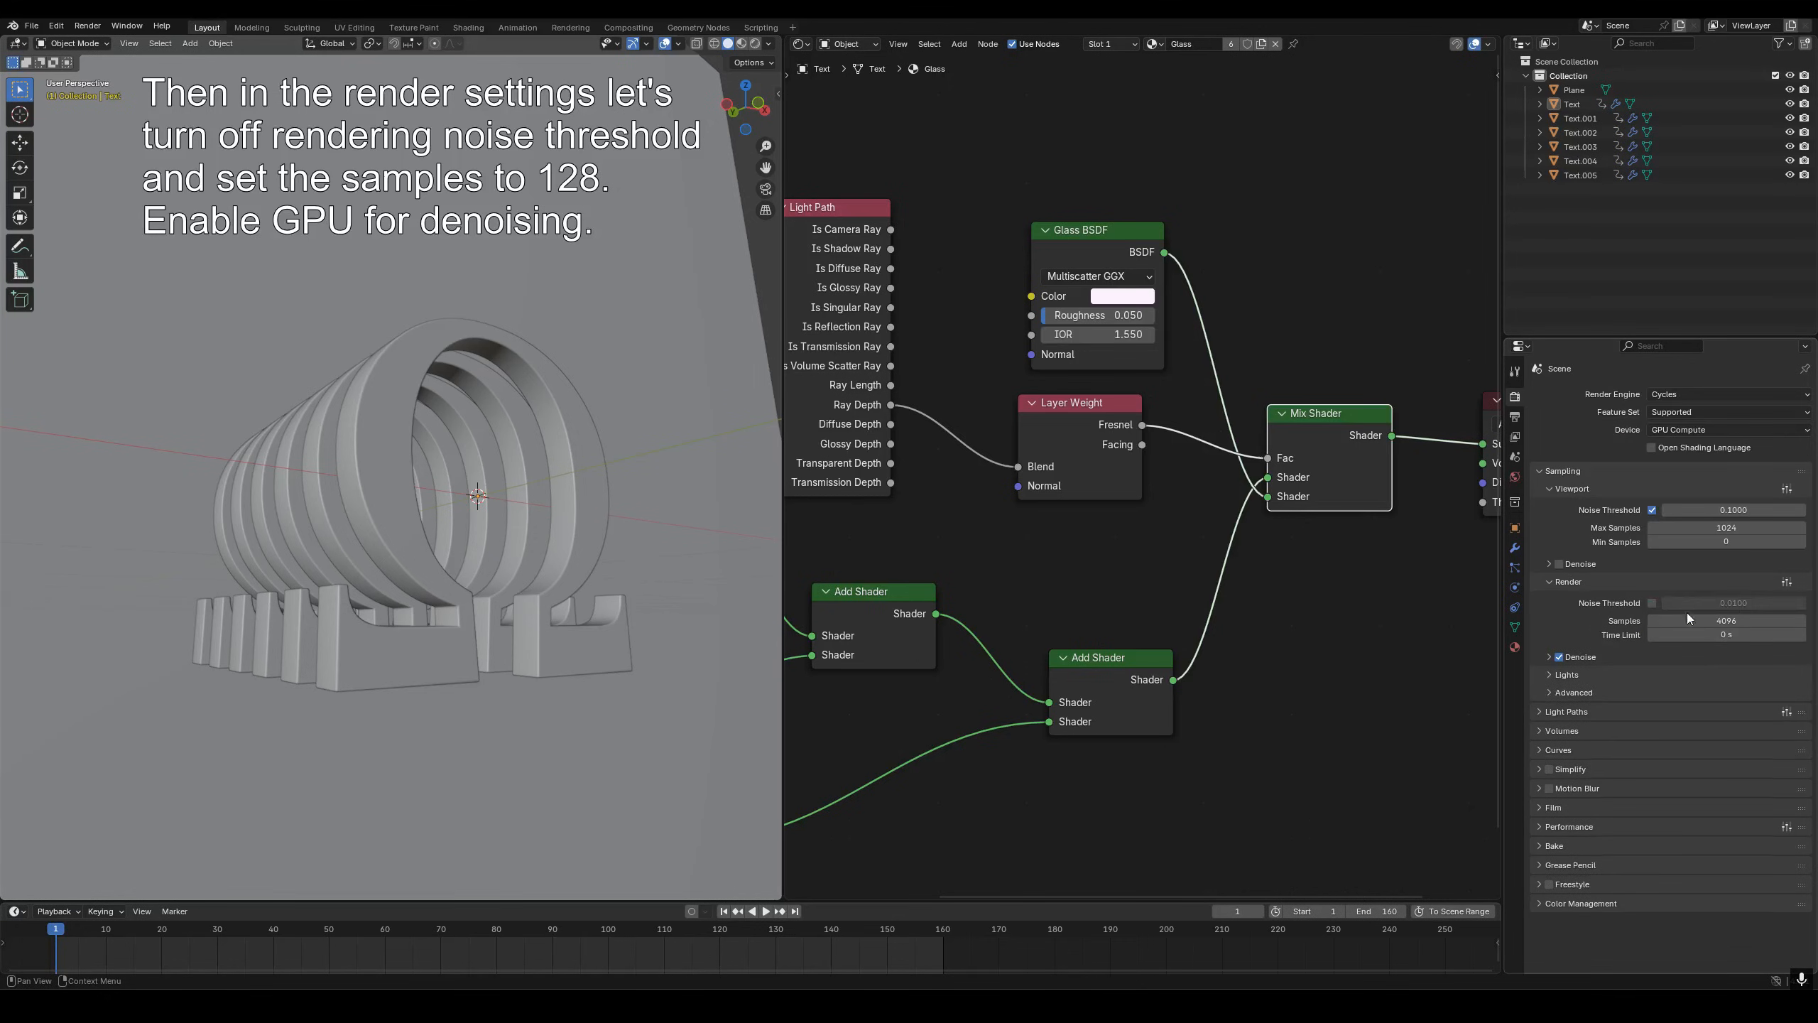
{"action": "left_click", "coordinate": [1714, 621]}
{"action": "key", "text": "Return"}
{"action": "left_click", "coordinate": [1548, 657]}
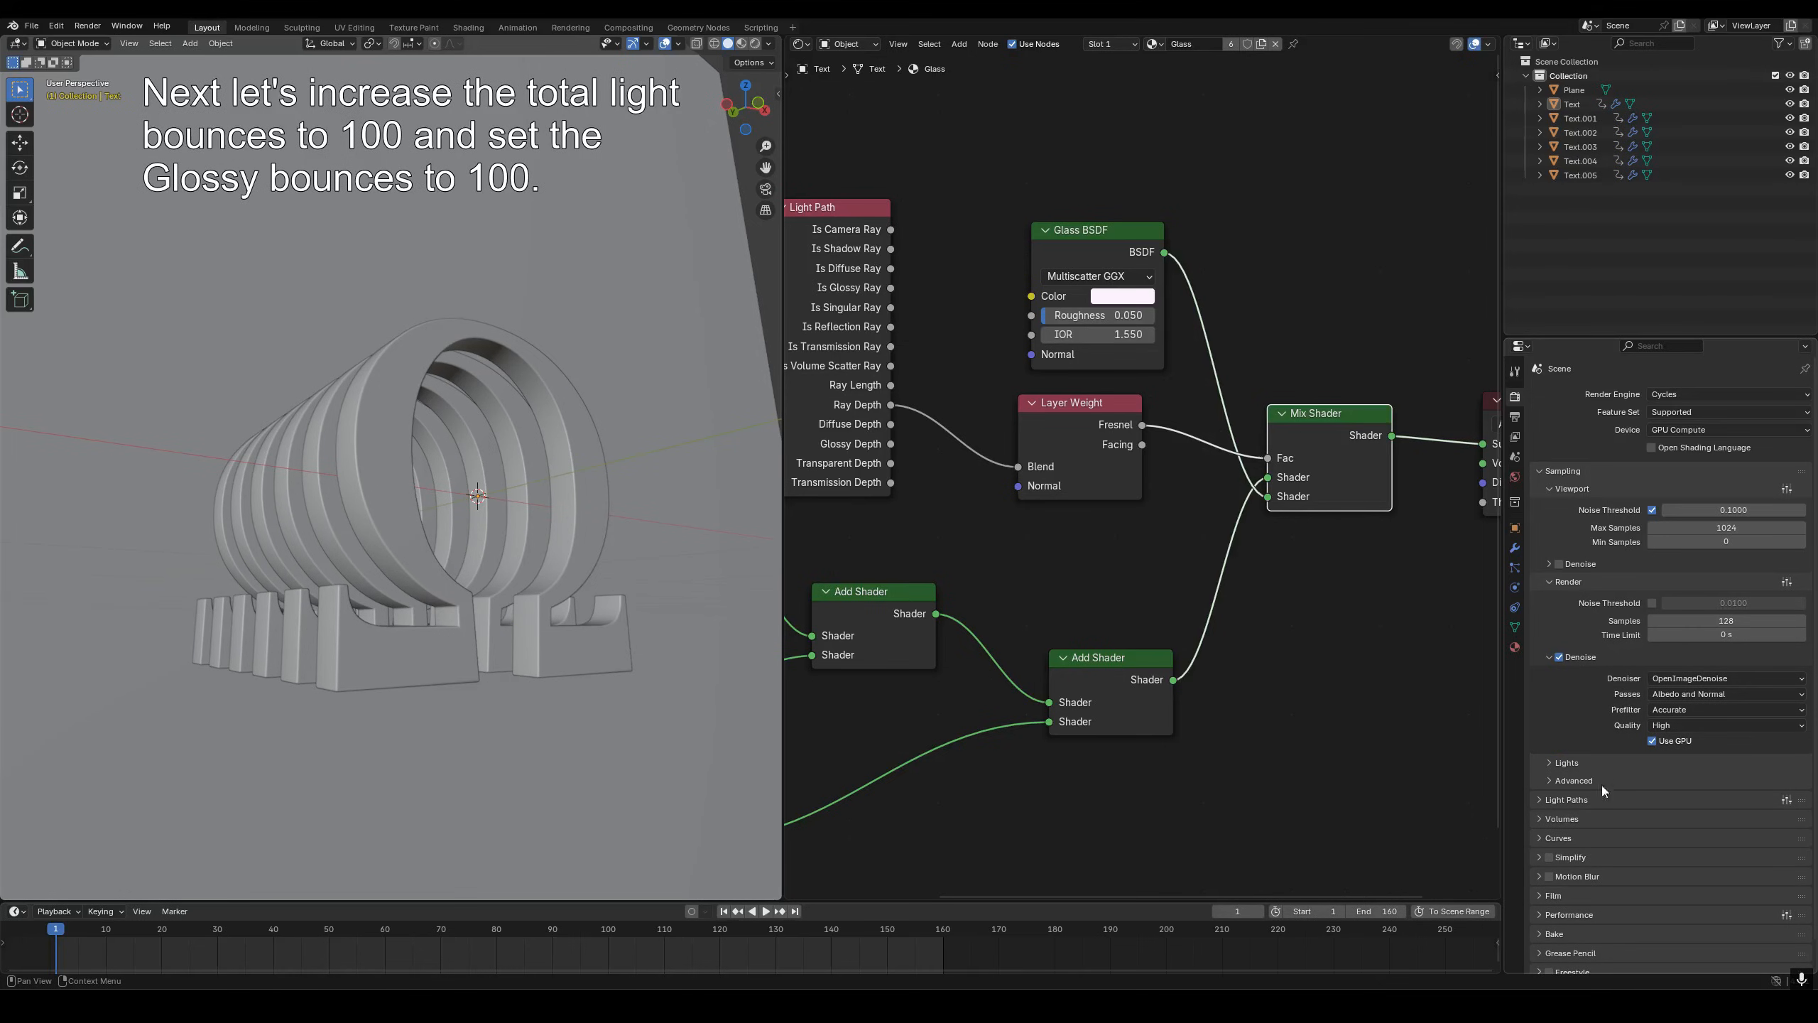
- Set the render's maximum light bounces to 100 in total and 100 for glossy rays
{"action": "left_click", "coordinate": [1568, 800]}
{"action": "left_click", "coordinate": [1721, 839]}
{"action": "type", "text": "100"}
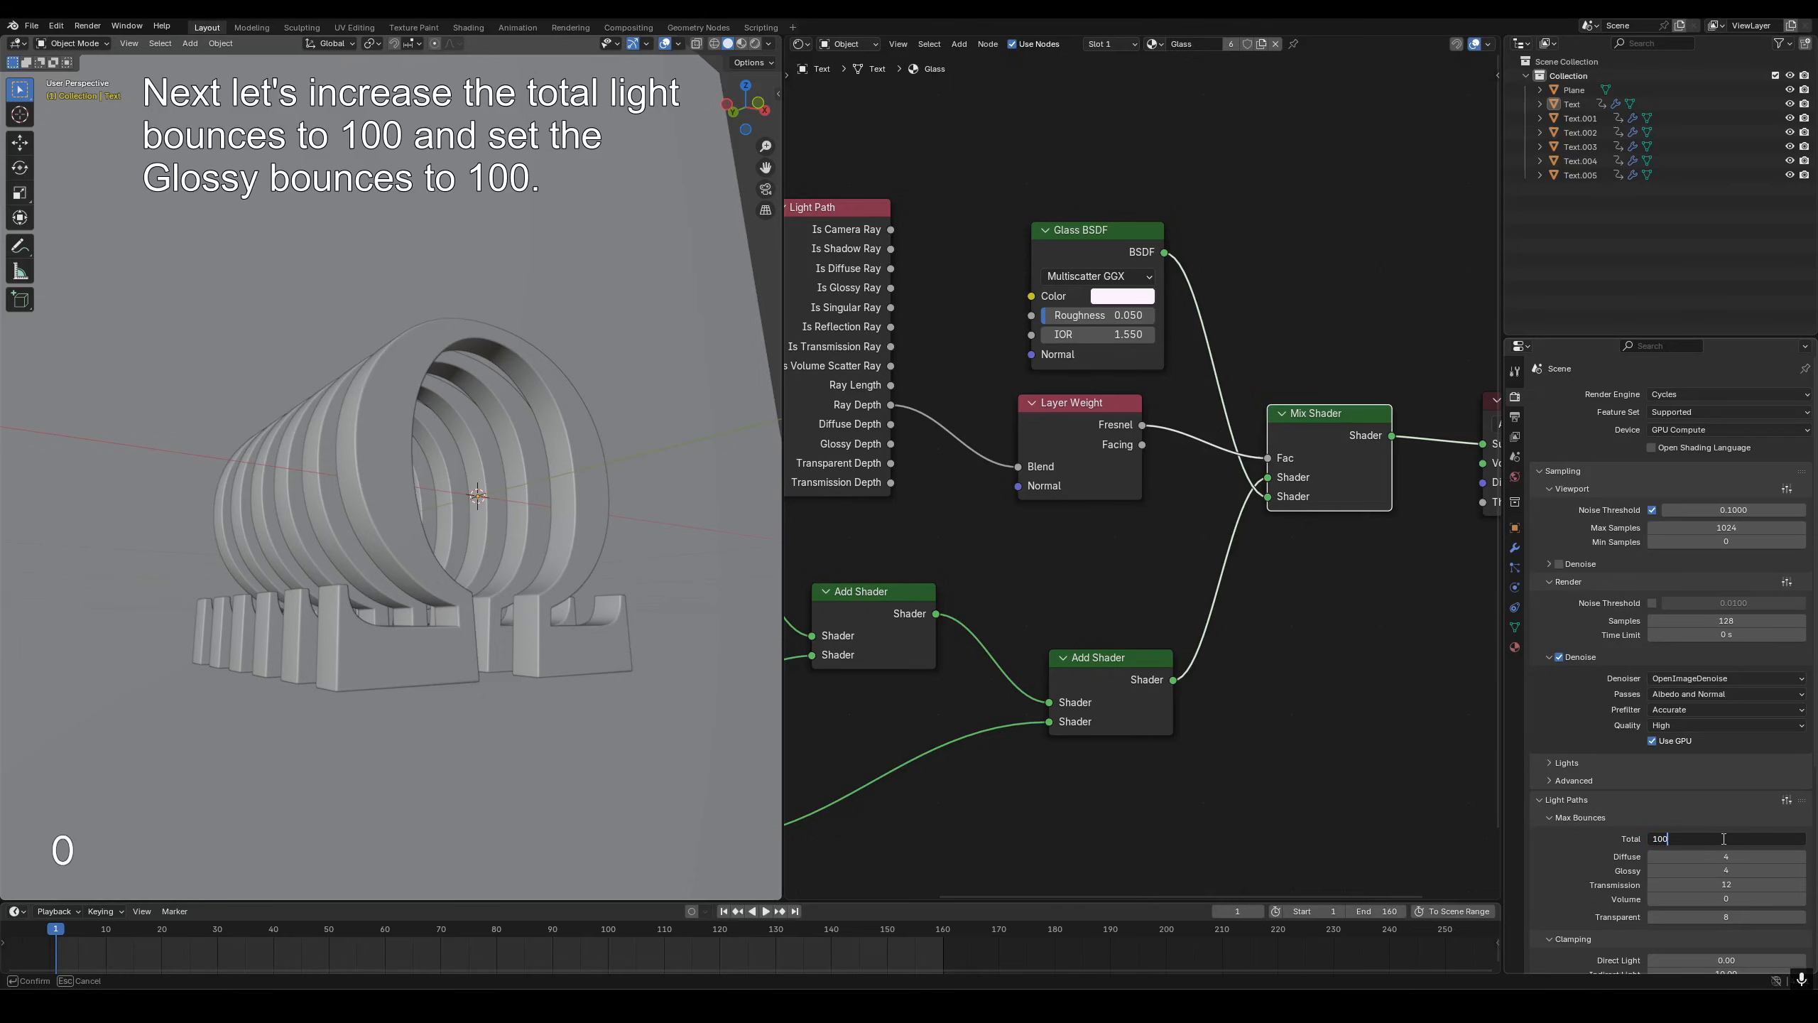
{"action": "key", "text": "Return"}
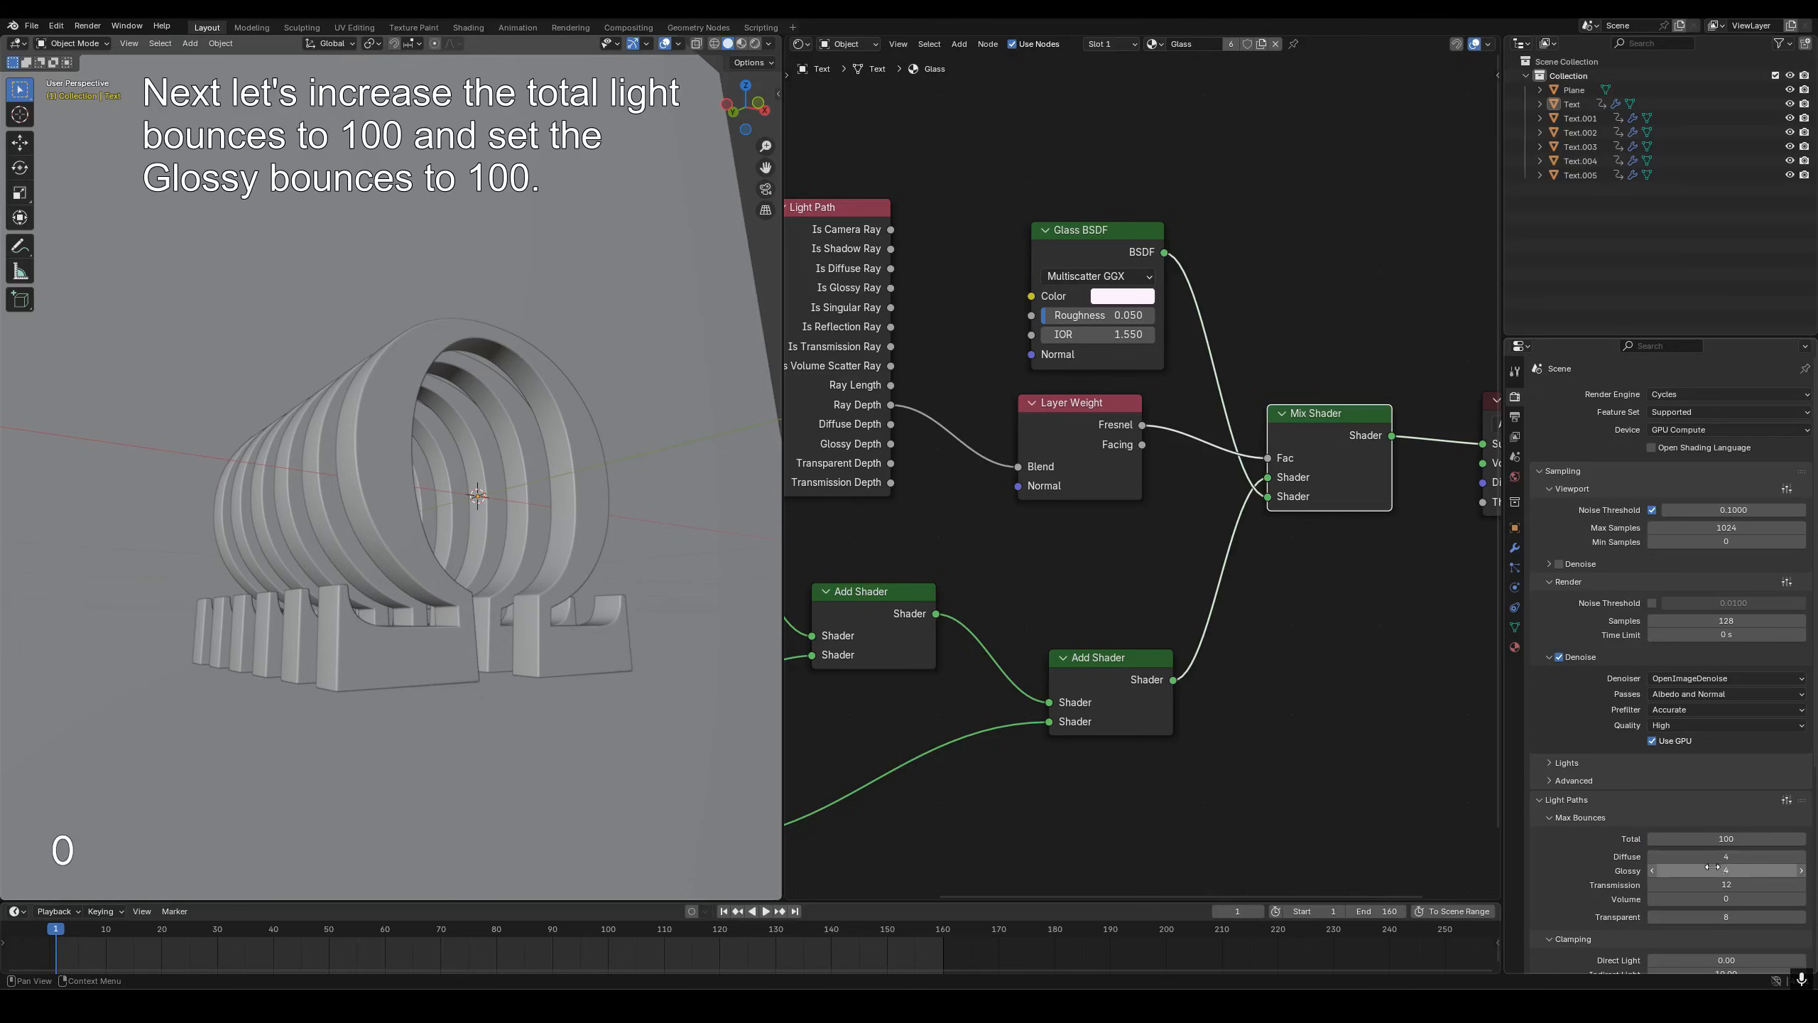
{"action": "left_click", "coordinate": [1714, 869]}
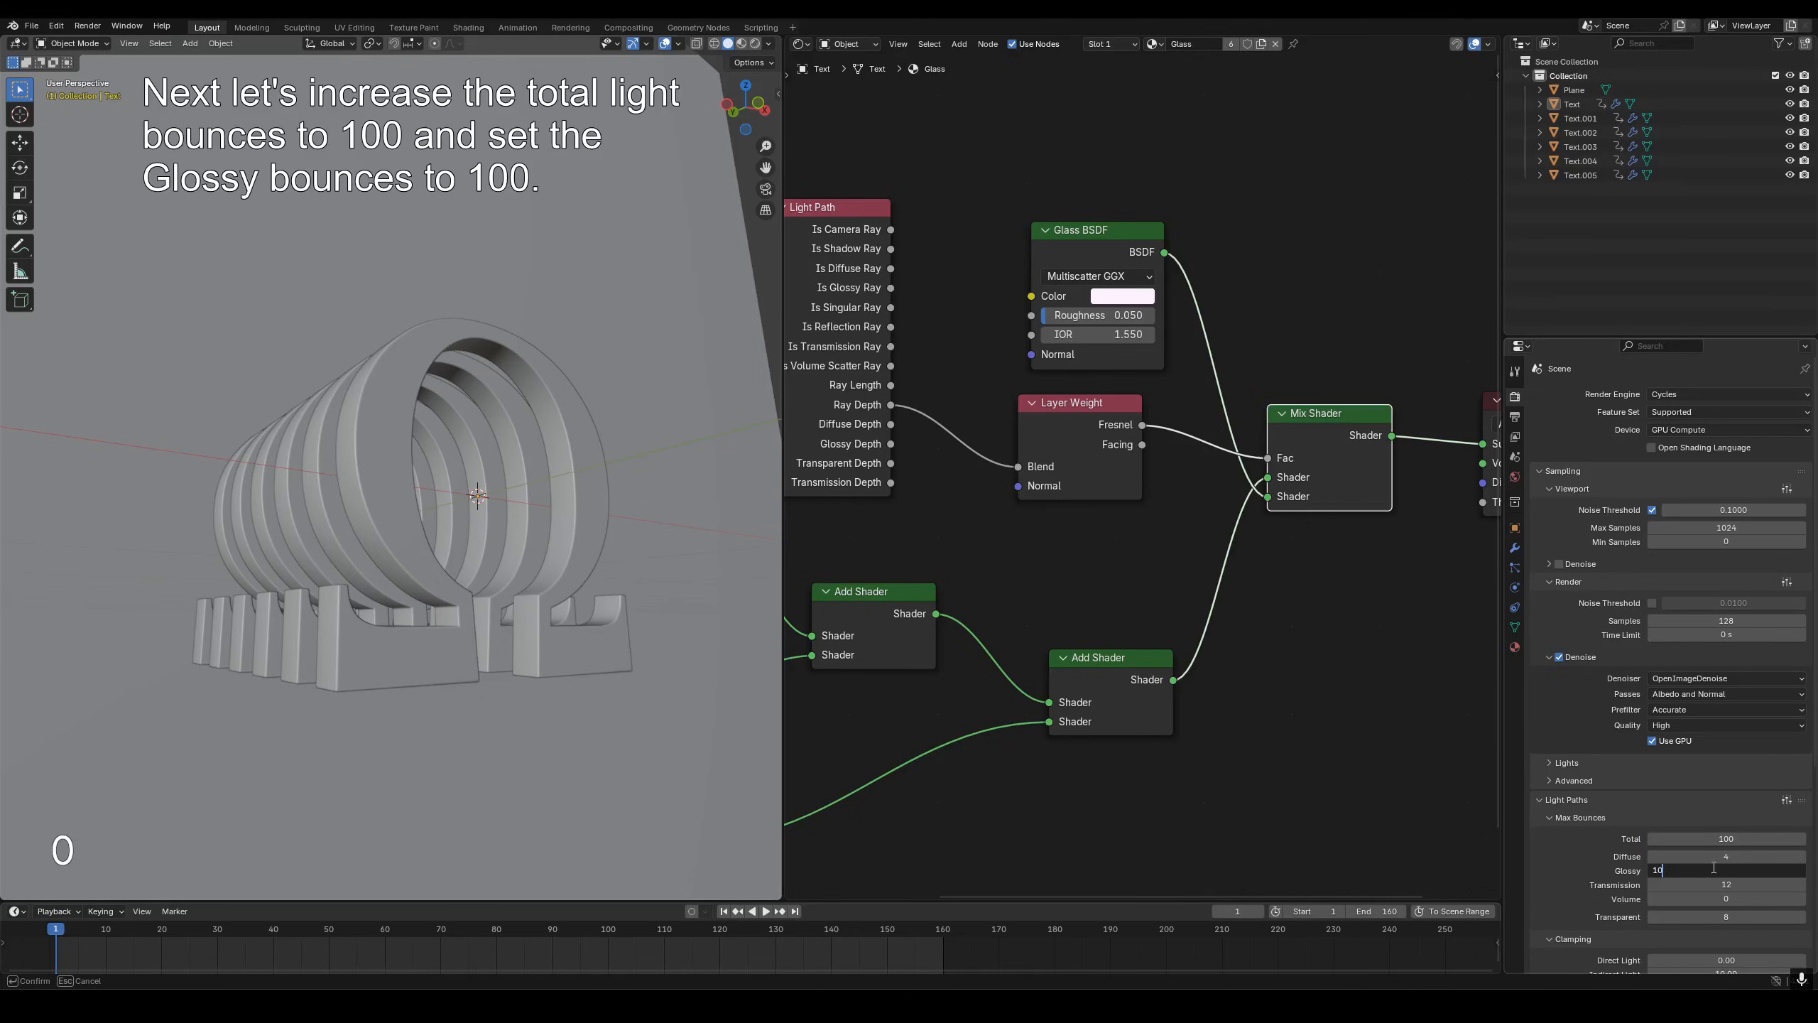
{"action": "key", "text": "Return"}
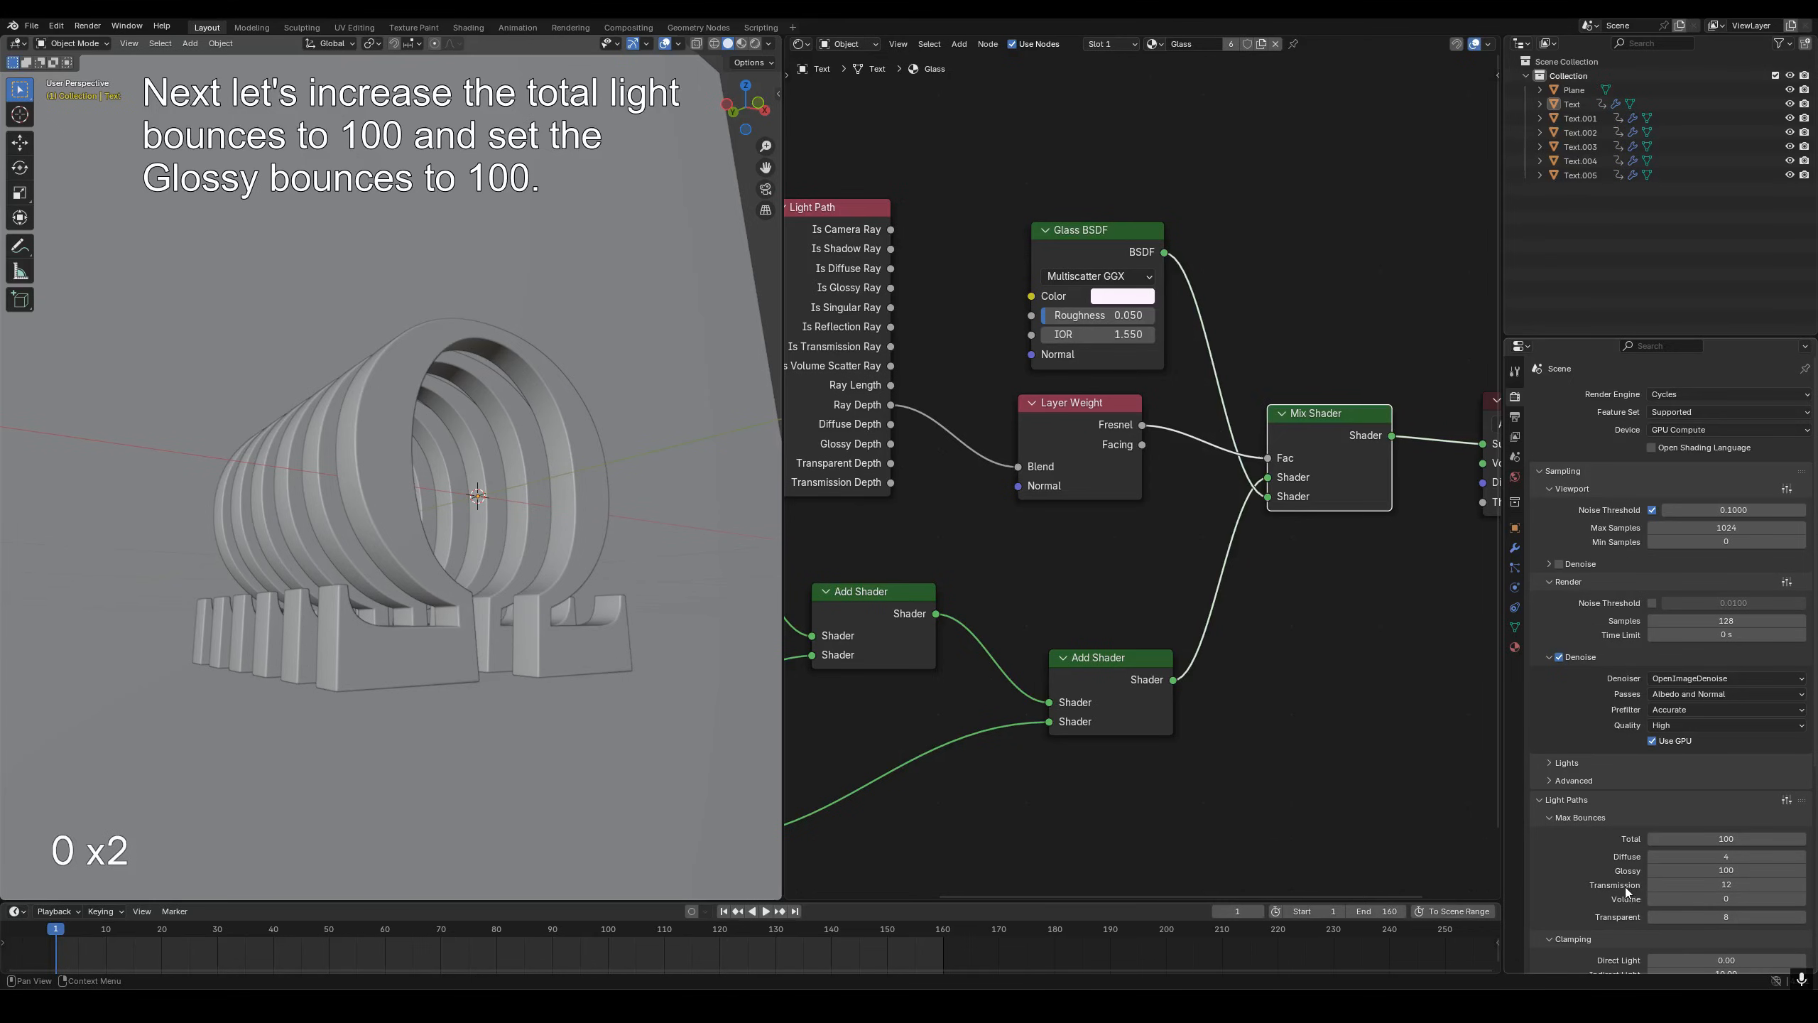
{"action": "scroll", "coordinate": [1611, 886], "scroll_direction": "down", "scroll_amount": 1}
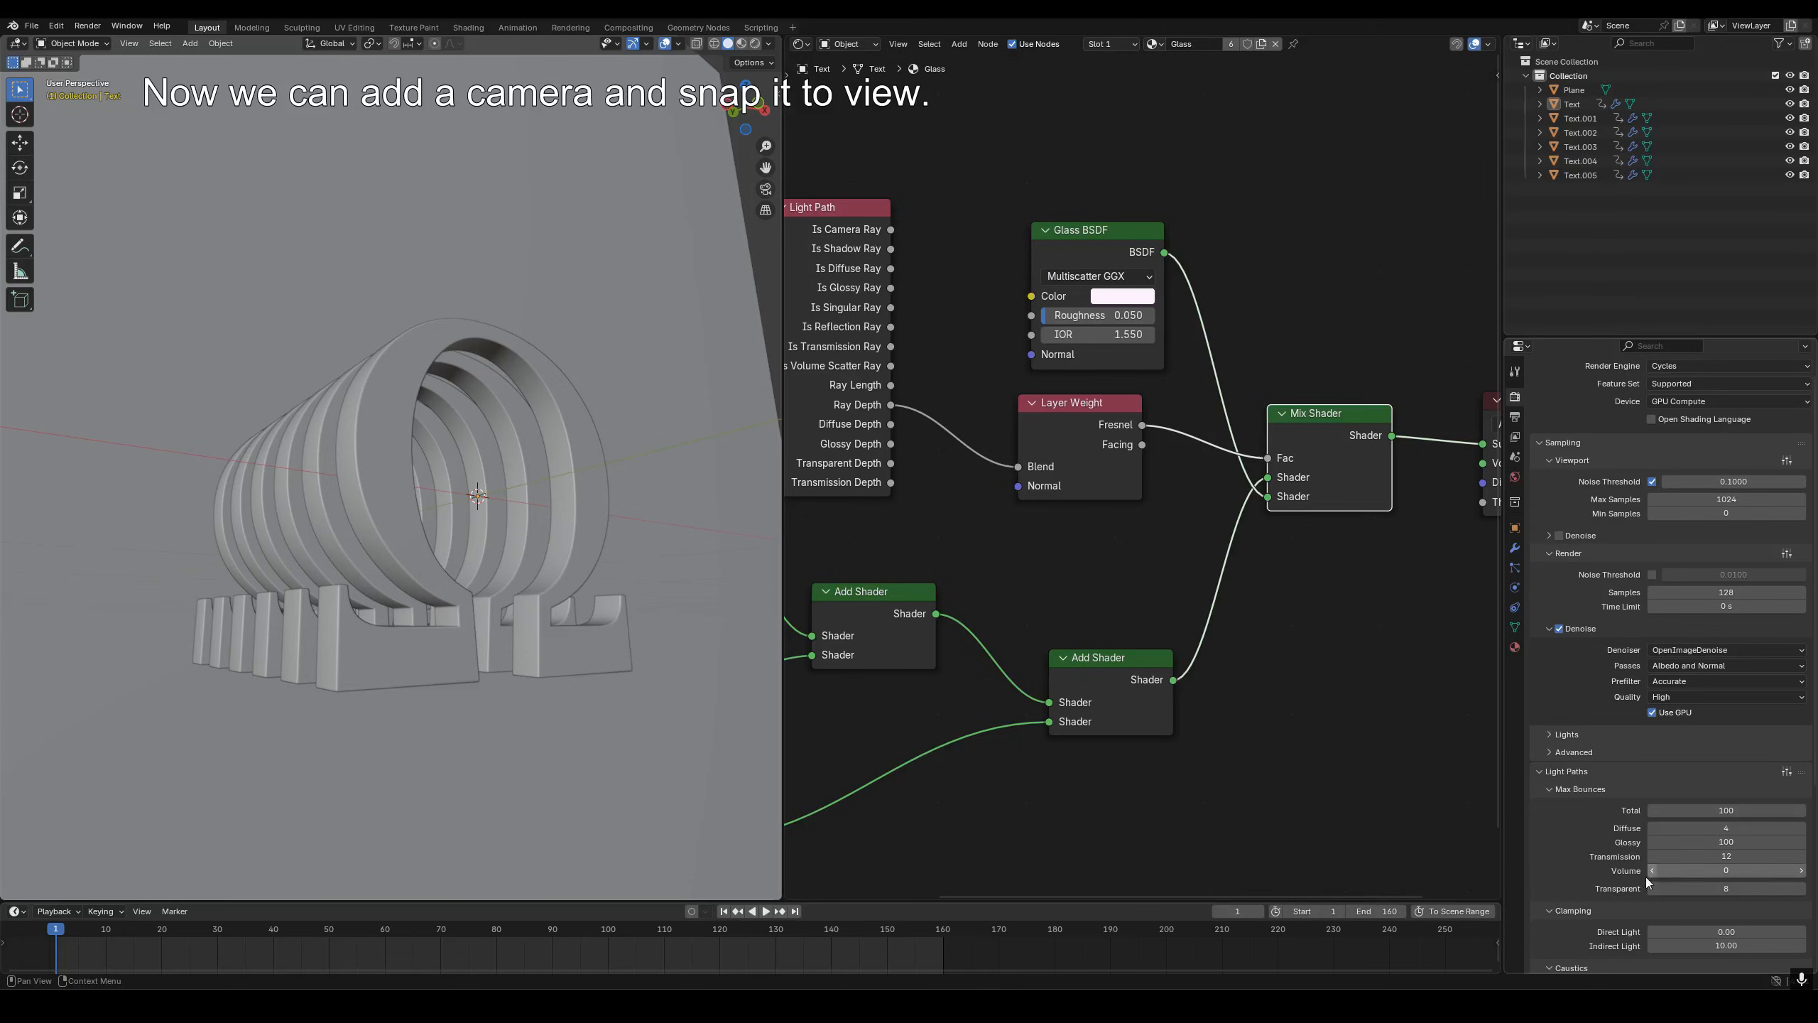
- Add a camera, snap it to the current view and fit the camera frame in the viewport
{"action": "key", "text": "shift+a"}
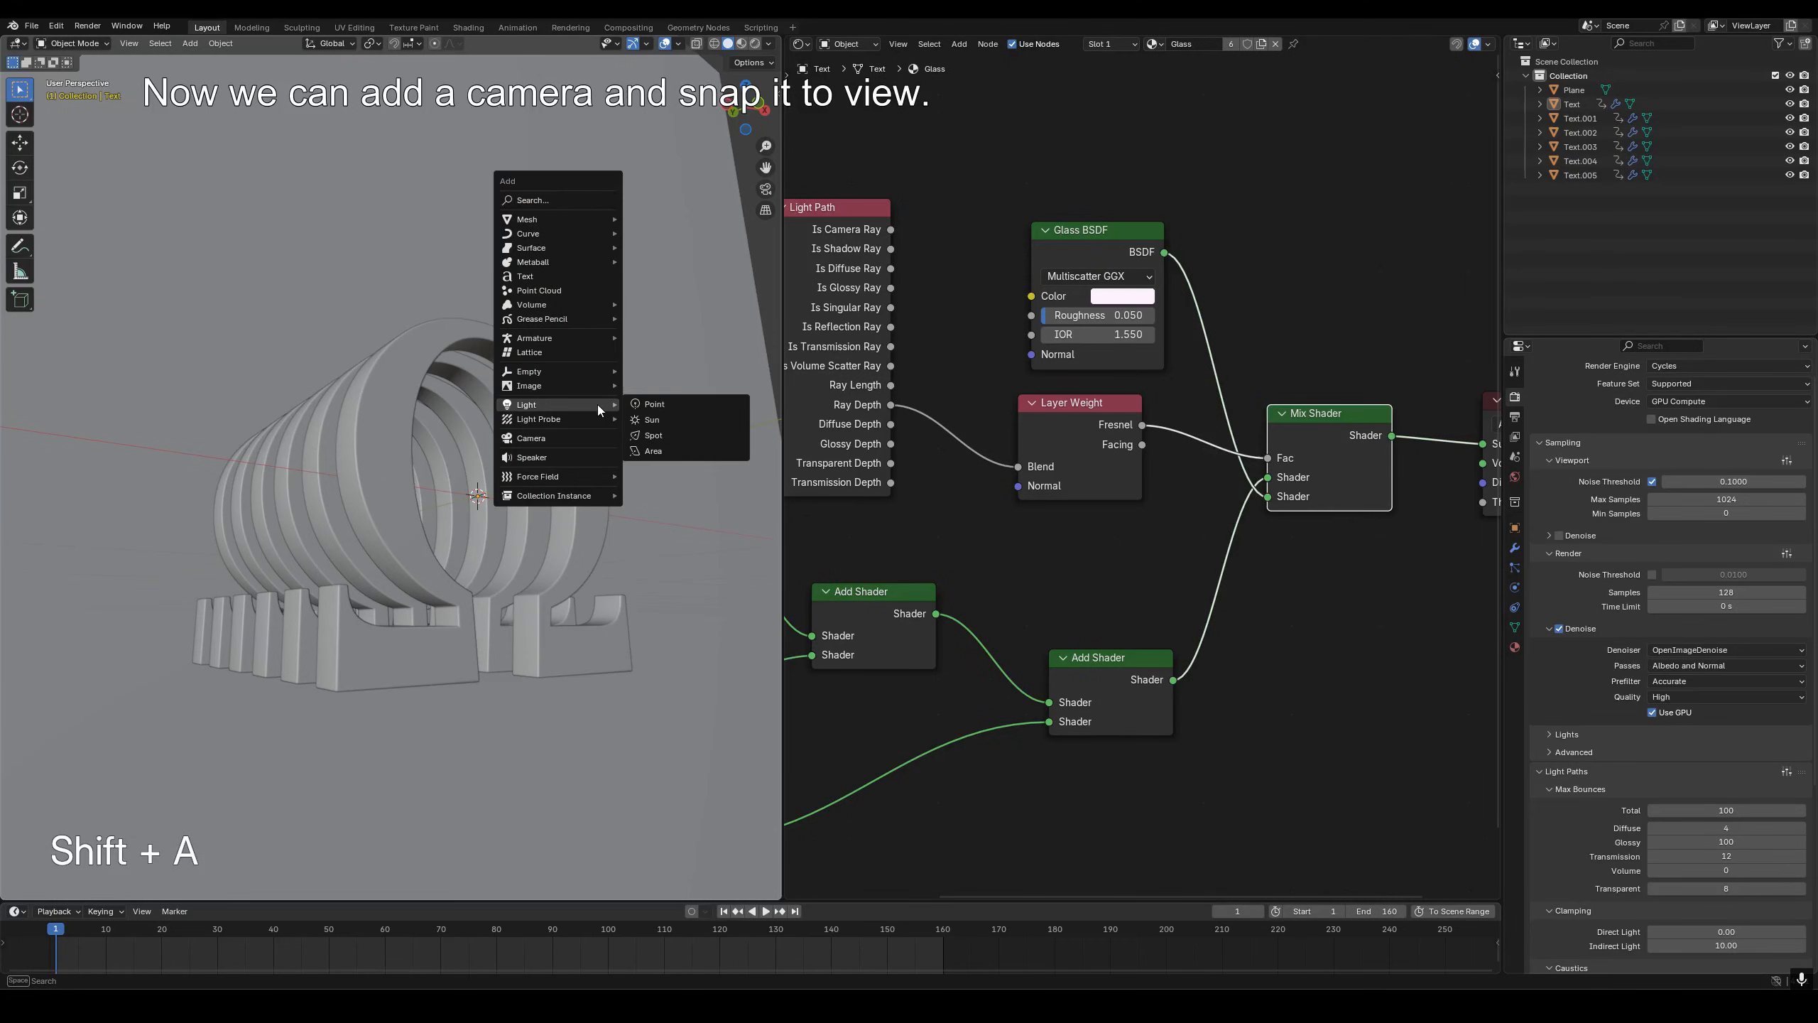
{"action": "left_click", "coordinate": [571, 437]}
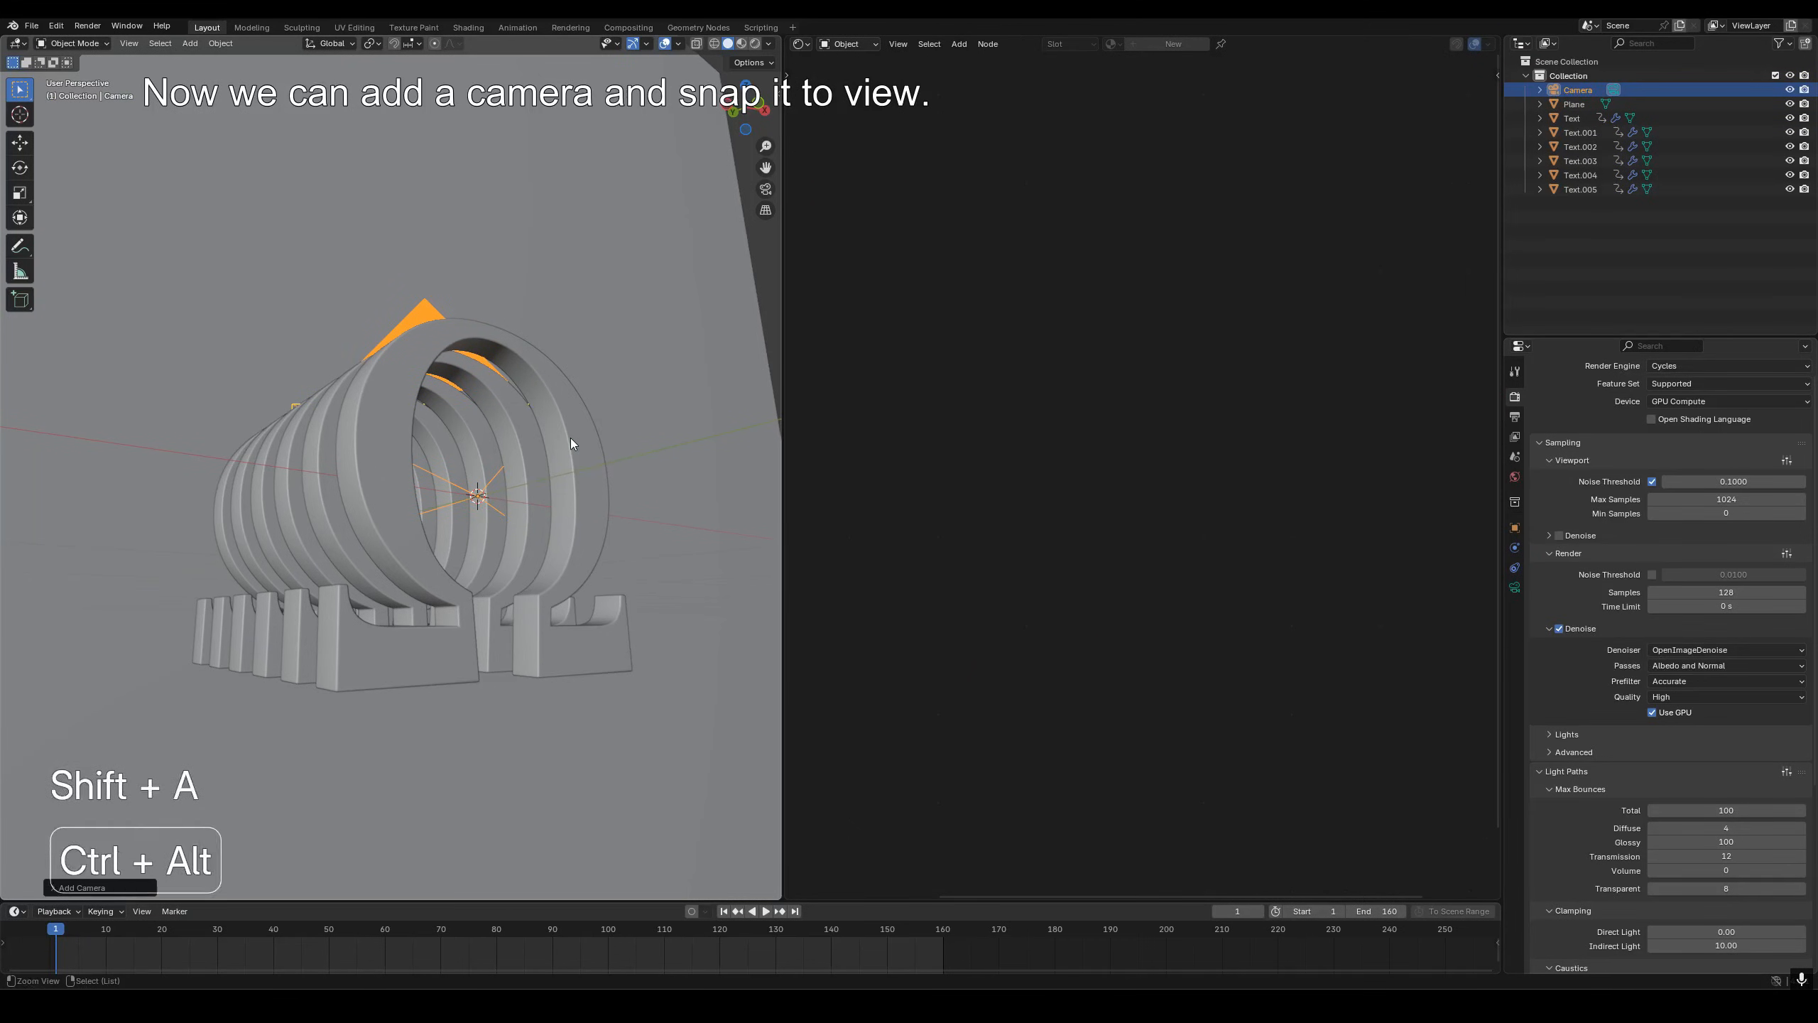
{"action": "key", "text": "ctrl+alt+KP_0"}
{"action": "key", "text": "Home"}
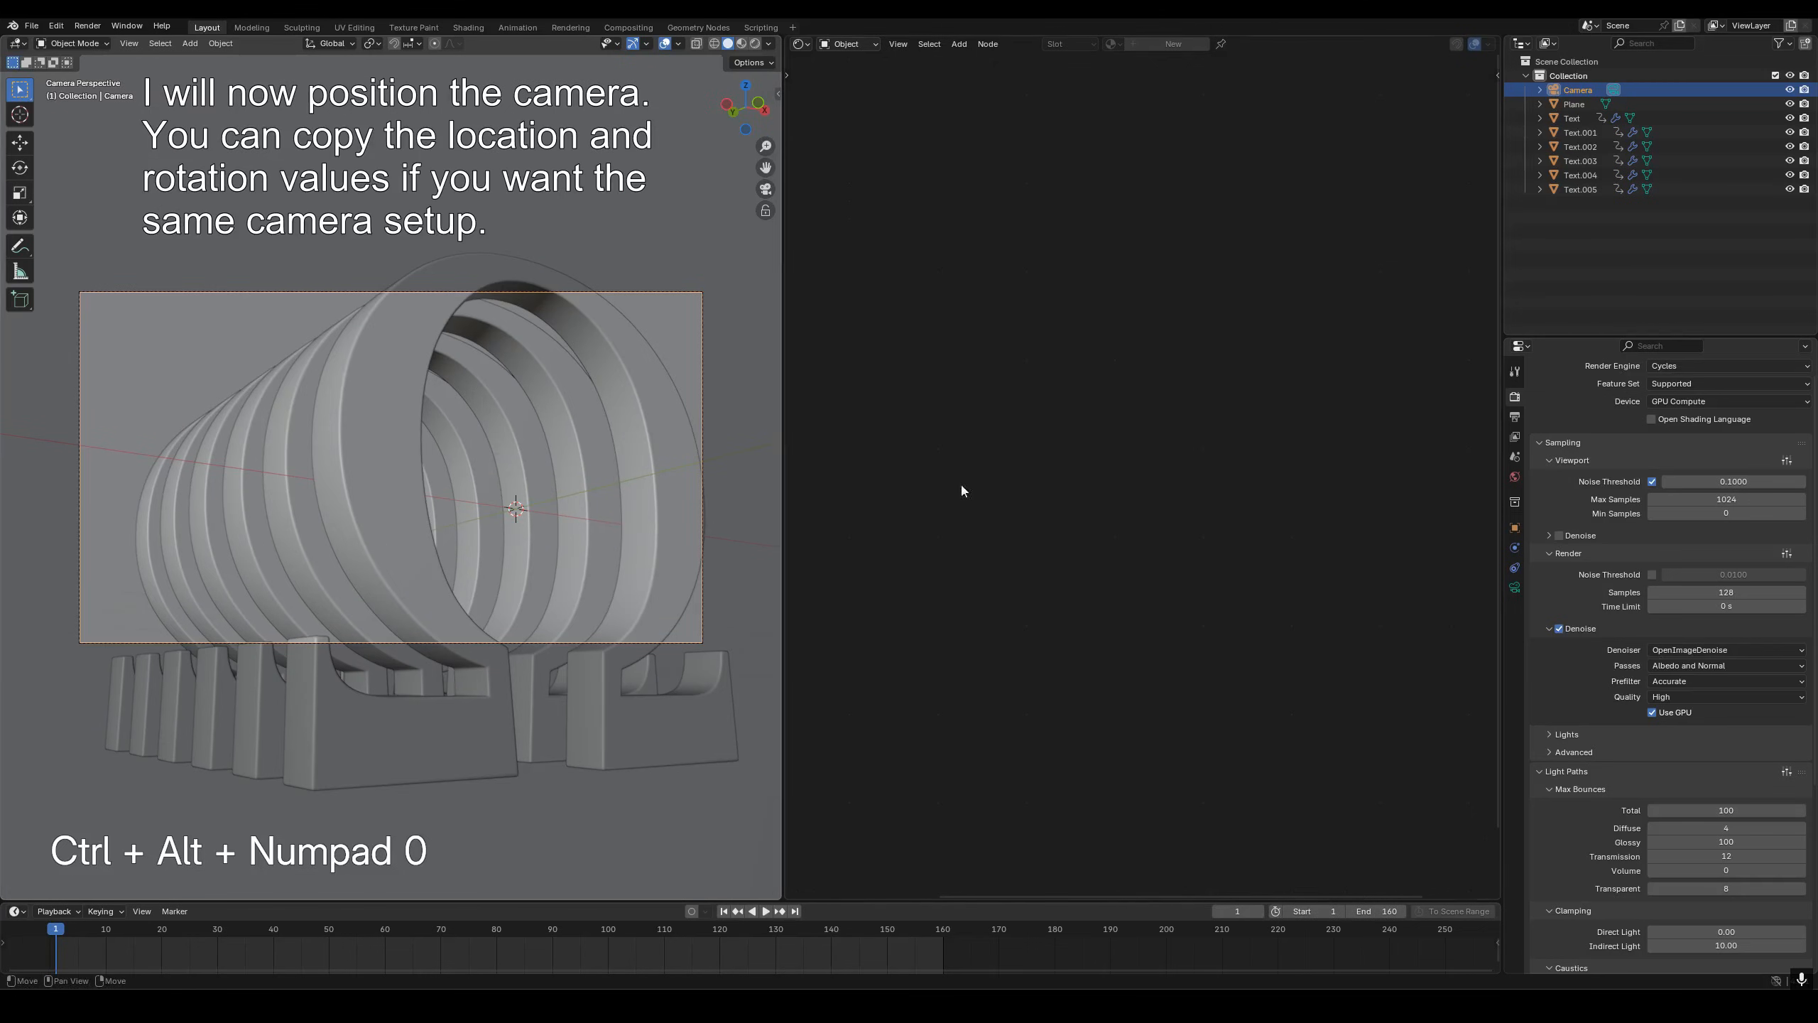
- Set the camera's location to X -0.817 m, Y -2.357 m and Z -0.3924 m
{"action": "left_click", "coordinate": [1515, 528]}
{"action": "left_click", "coordinate": [1698, 438]}
{"action": "type", "text": "-0"}
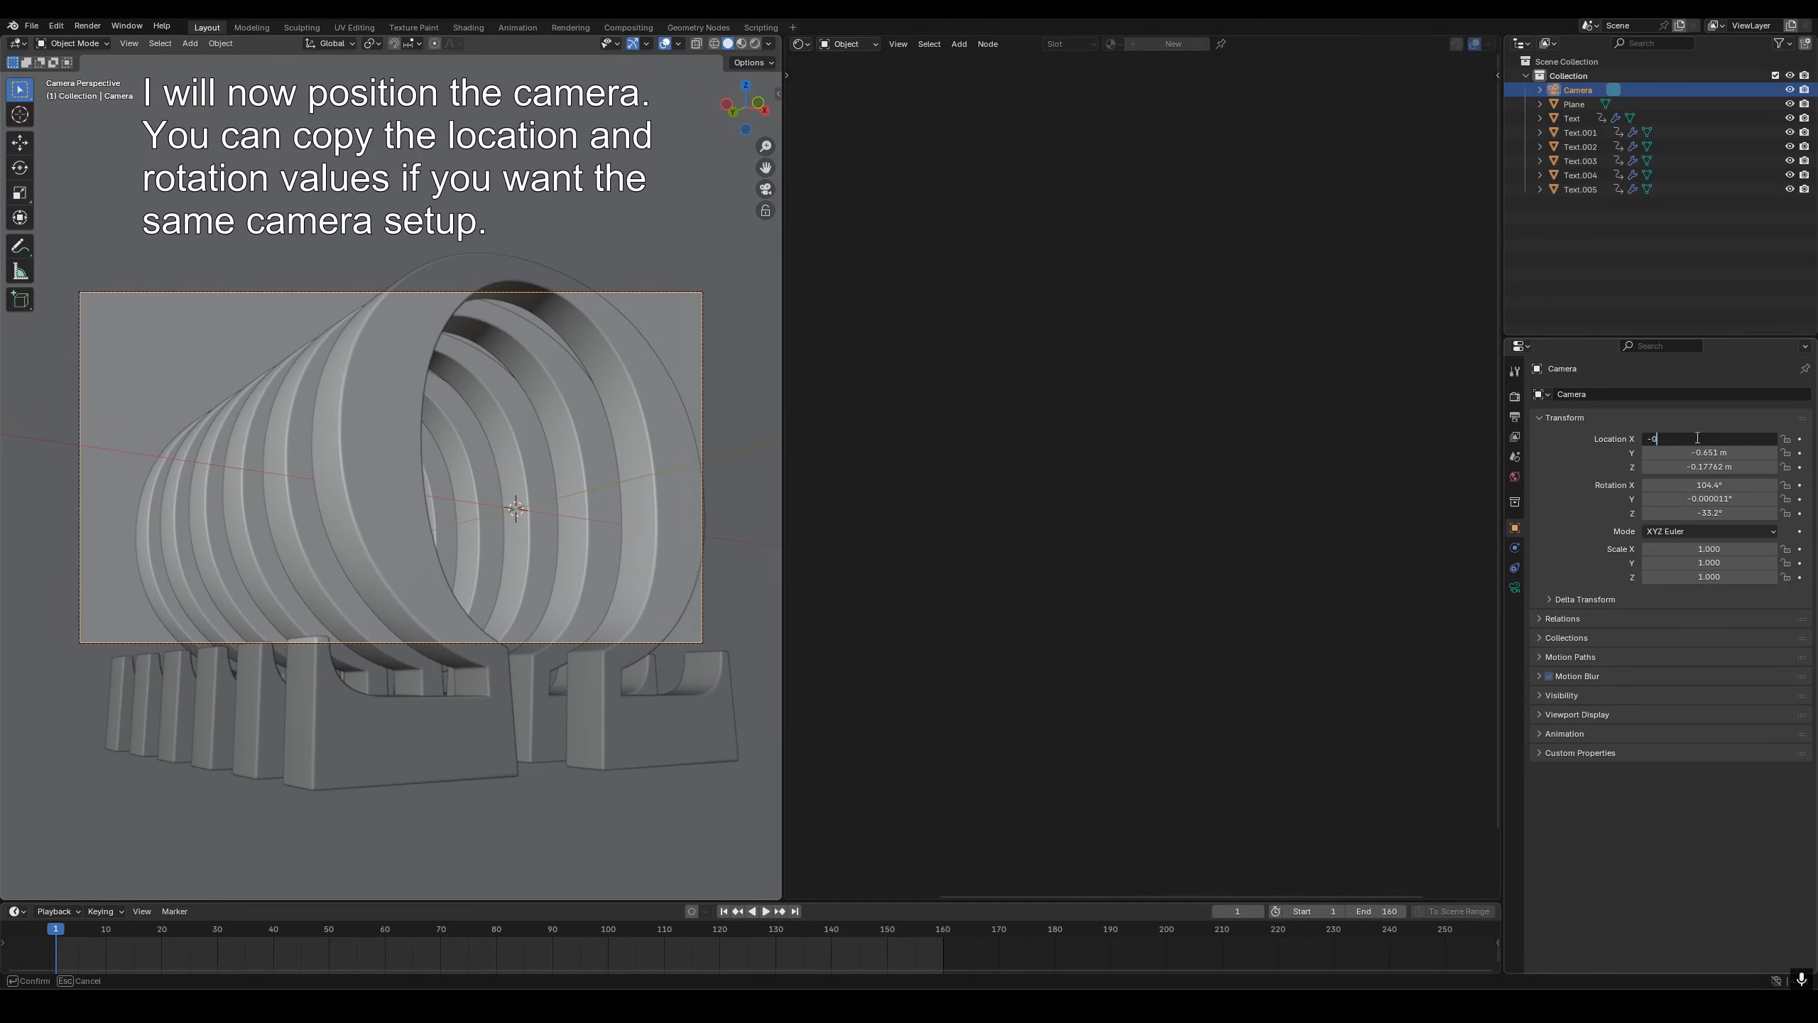
{"action": "type", "text": ".817"}
{"action": "left_click", "coordinate": [1721, 452]}
{"action": "type", "text": "-2.3"}
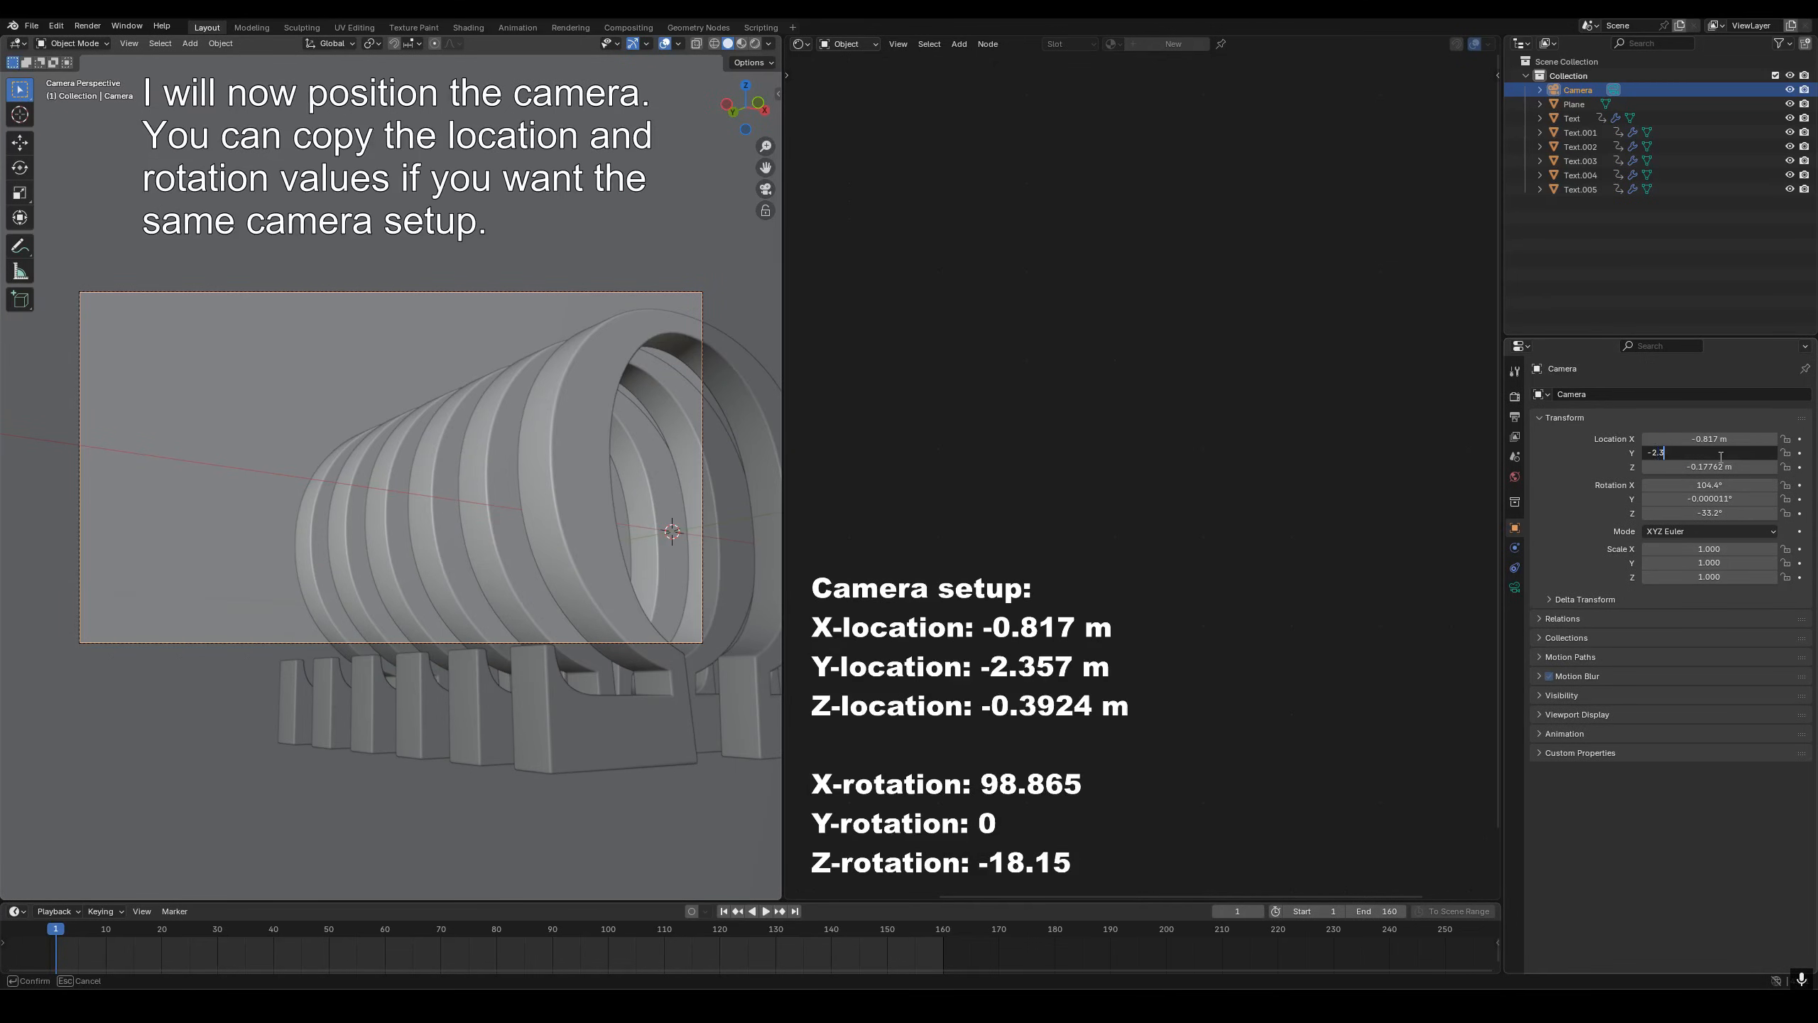
{"action": "type", "text": "57"}
{"action": "left_click", "coordinate": [1713, 466]}
{"action": "type", "text": "-0.39"}
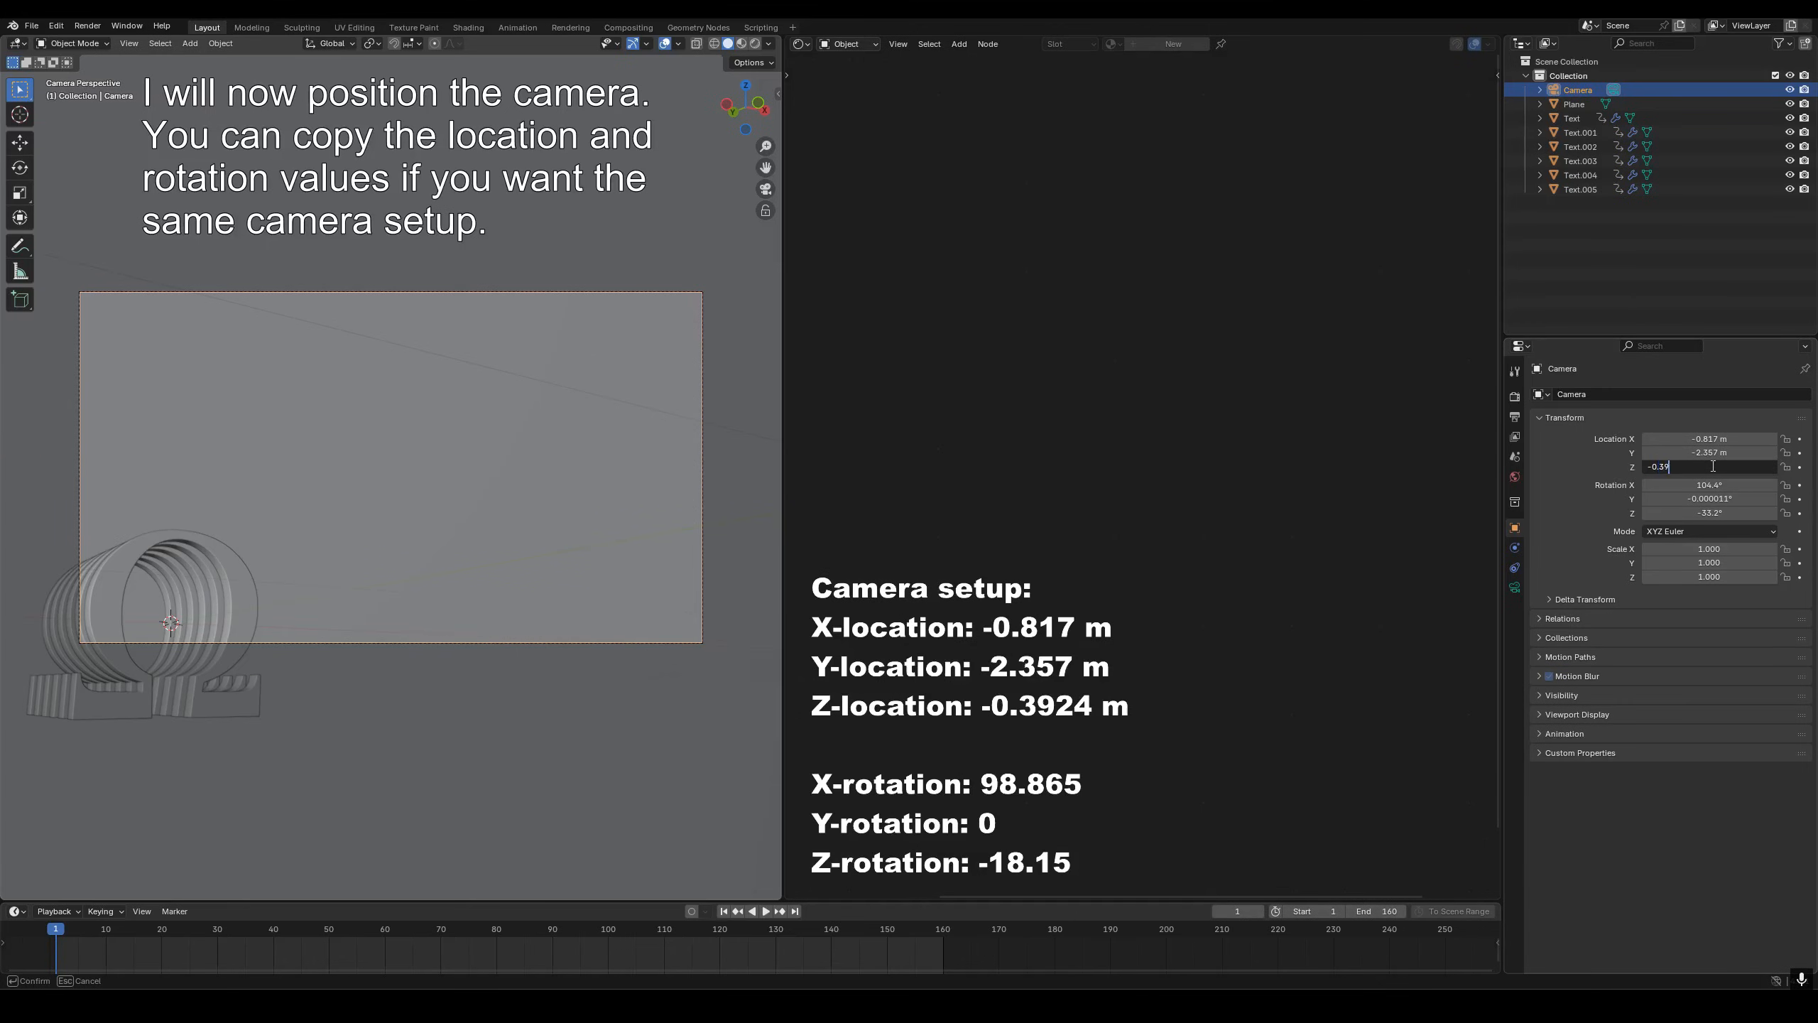
{"action": "type", "text": "24"}
- Set the camera's rotation to X 98.865°, Y 0° and Z -18.15°
{"action": "left_click", "coordinate": [1721, 485]}
{"action": "type", "text": "98.865"}
{"action": "left_click", "coordinate": [1718, 499]}
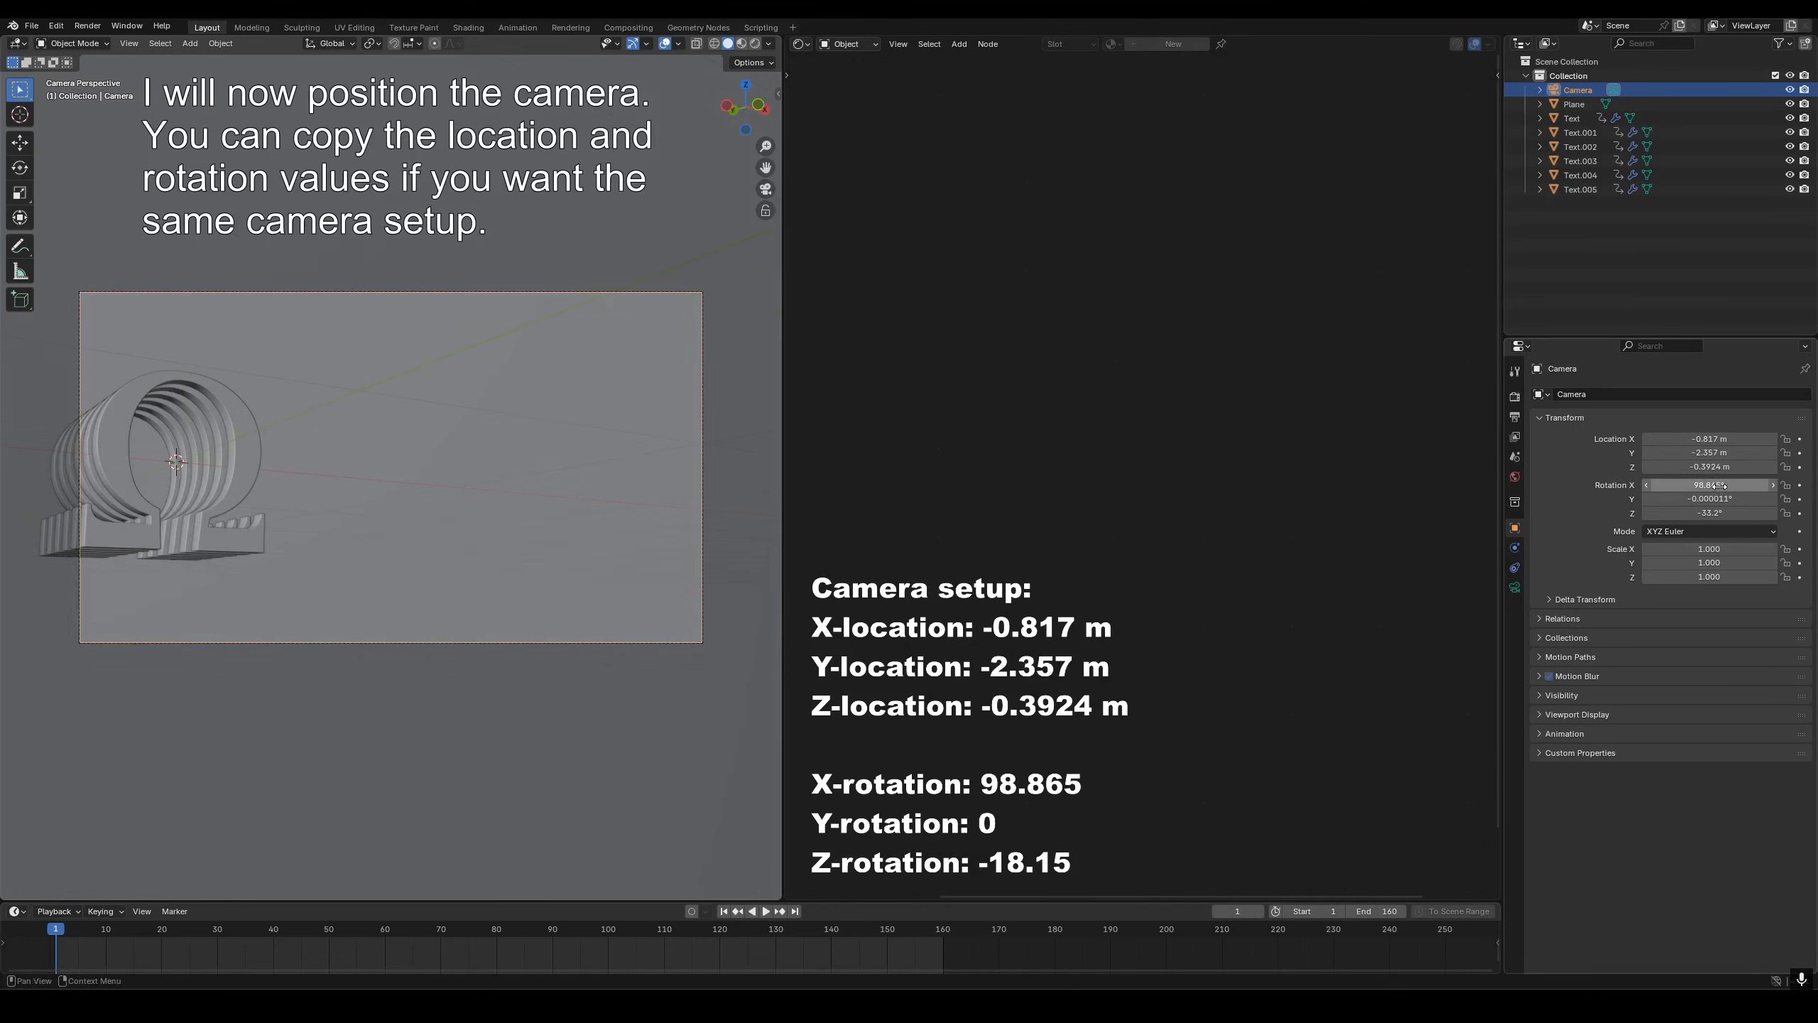
{"action": "type", "text": "0"}
{"action": "left_click", "coordinate": [1717, 514]}
{"action": "type", "text": "-18"}
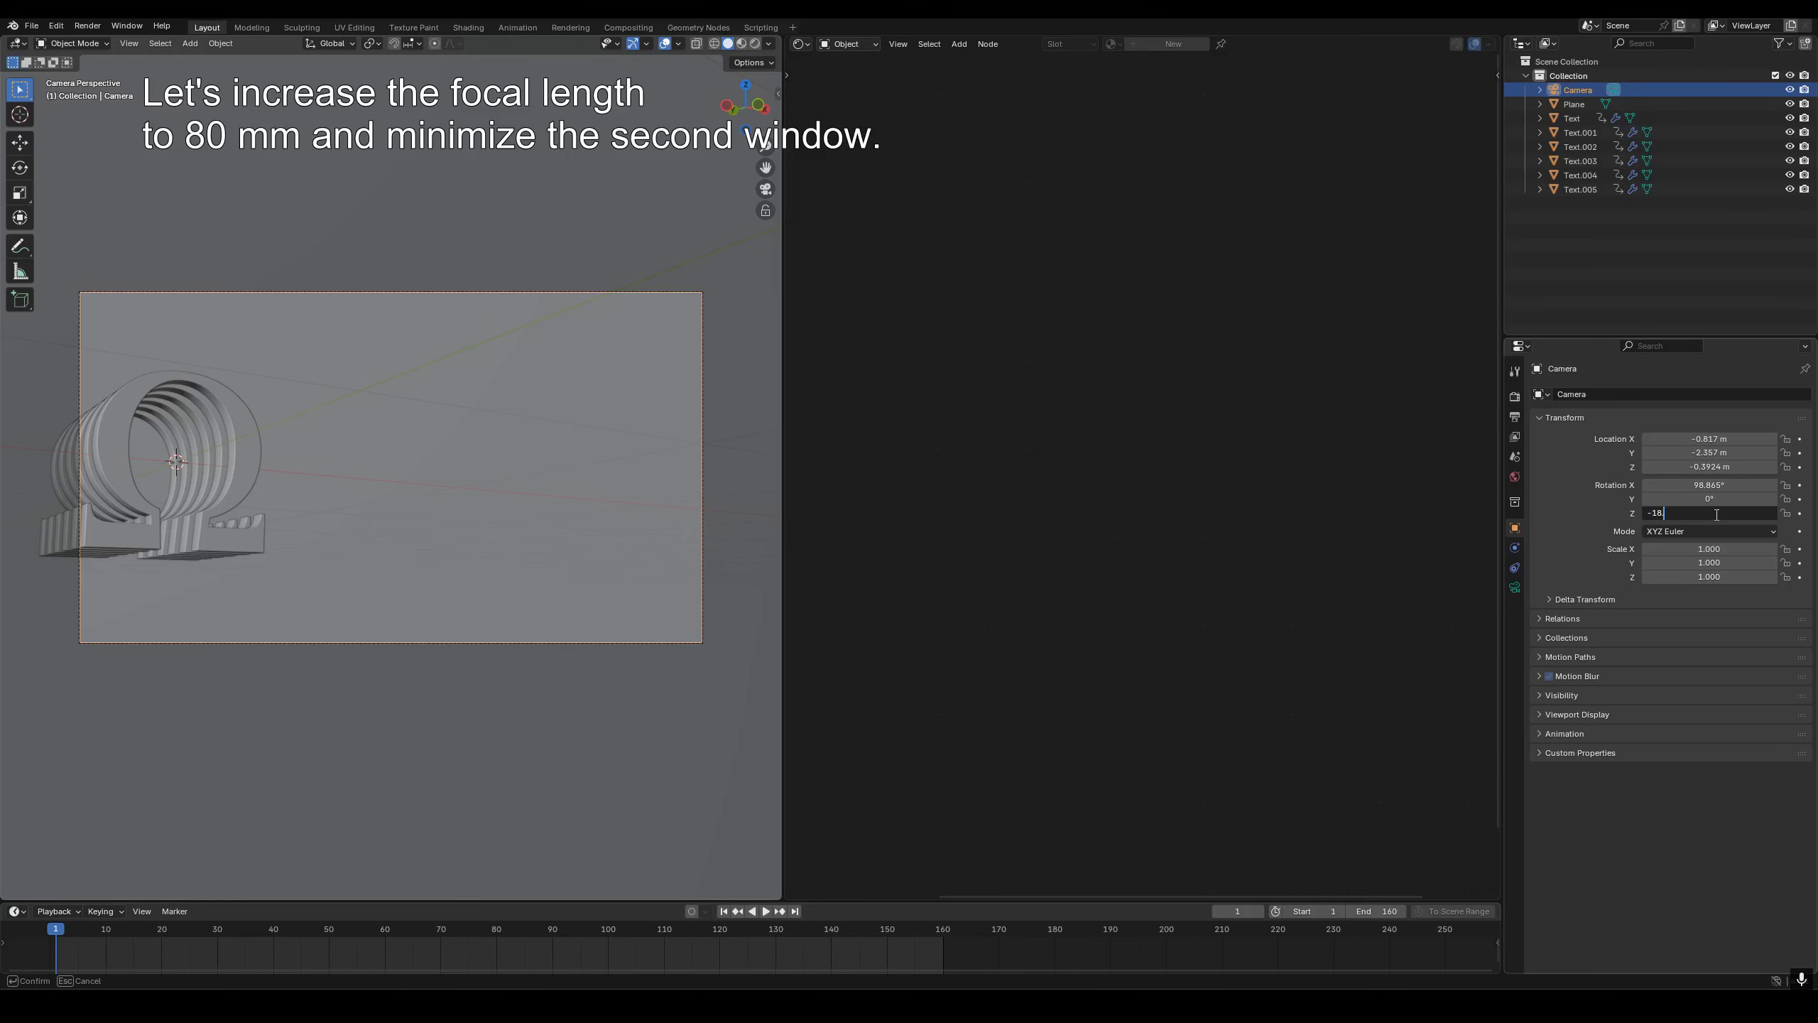
{"action": "type", "text": "0"}
{"action": "key", "text": "Return"}
- Set the camera lens's focal length to 80 mm
{"action": "left_click", "coordinate": [1516, 587]}
{"action": "double_click", "coordinate": [1708, 463]}
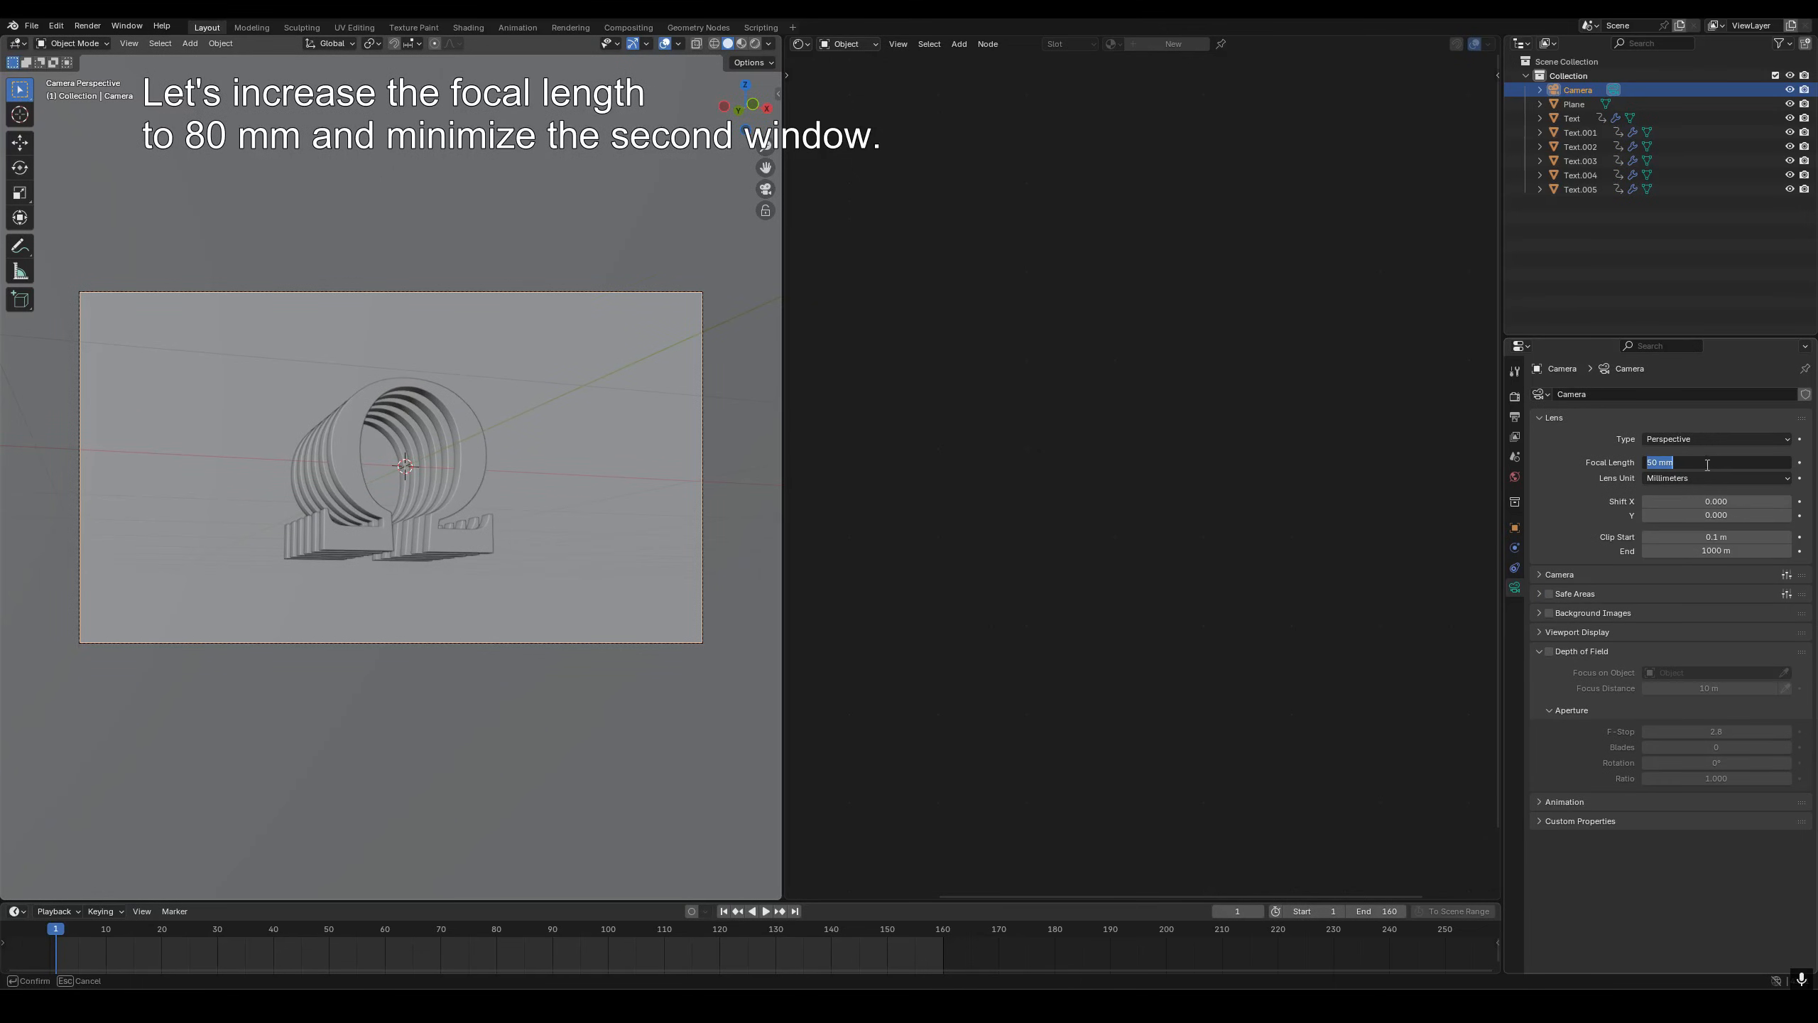
{"action": "type", "text": "80"}
{"action": "key", "text": "Return"}
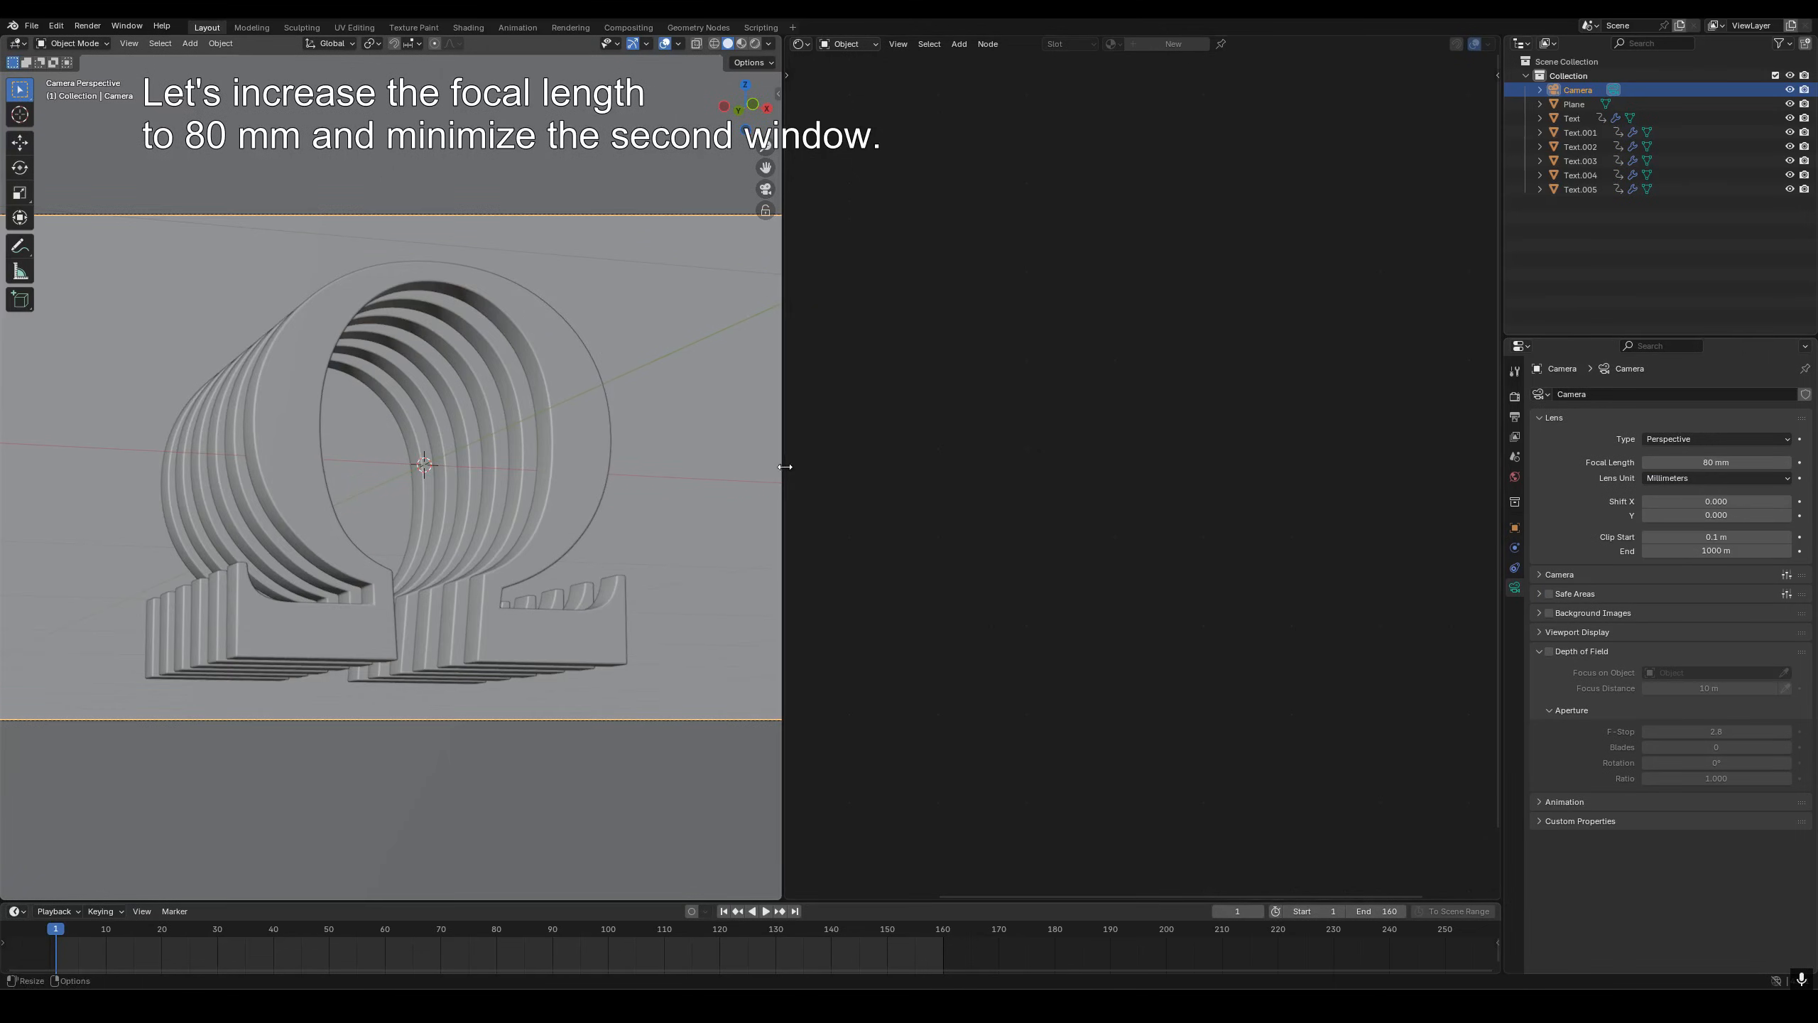
- Widen the 3D viewport over the node editor and preview the camera view in rendered shading before returning to solid
{"action": "left_click_drag", "start_coordinate": [784, 470], "coordinate": [1372, 492]}
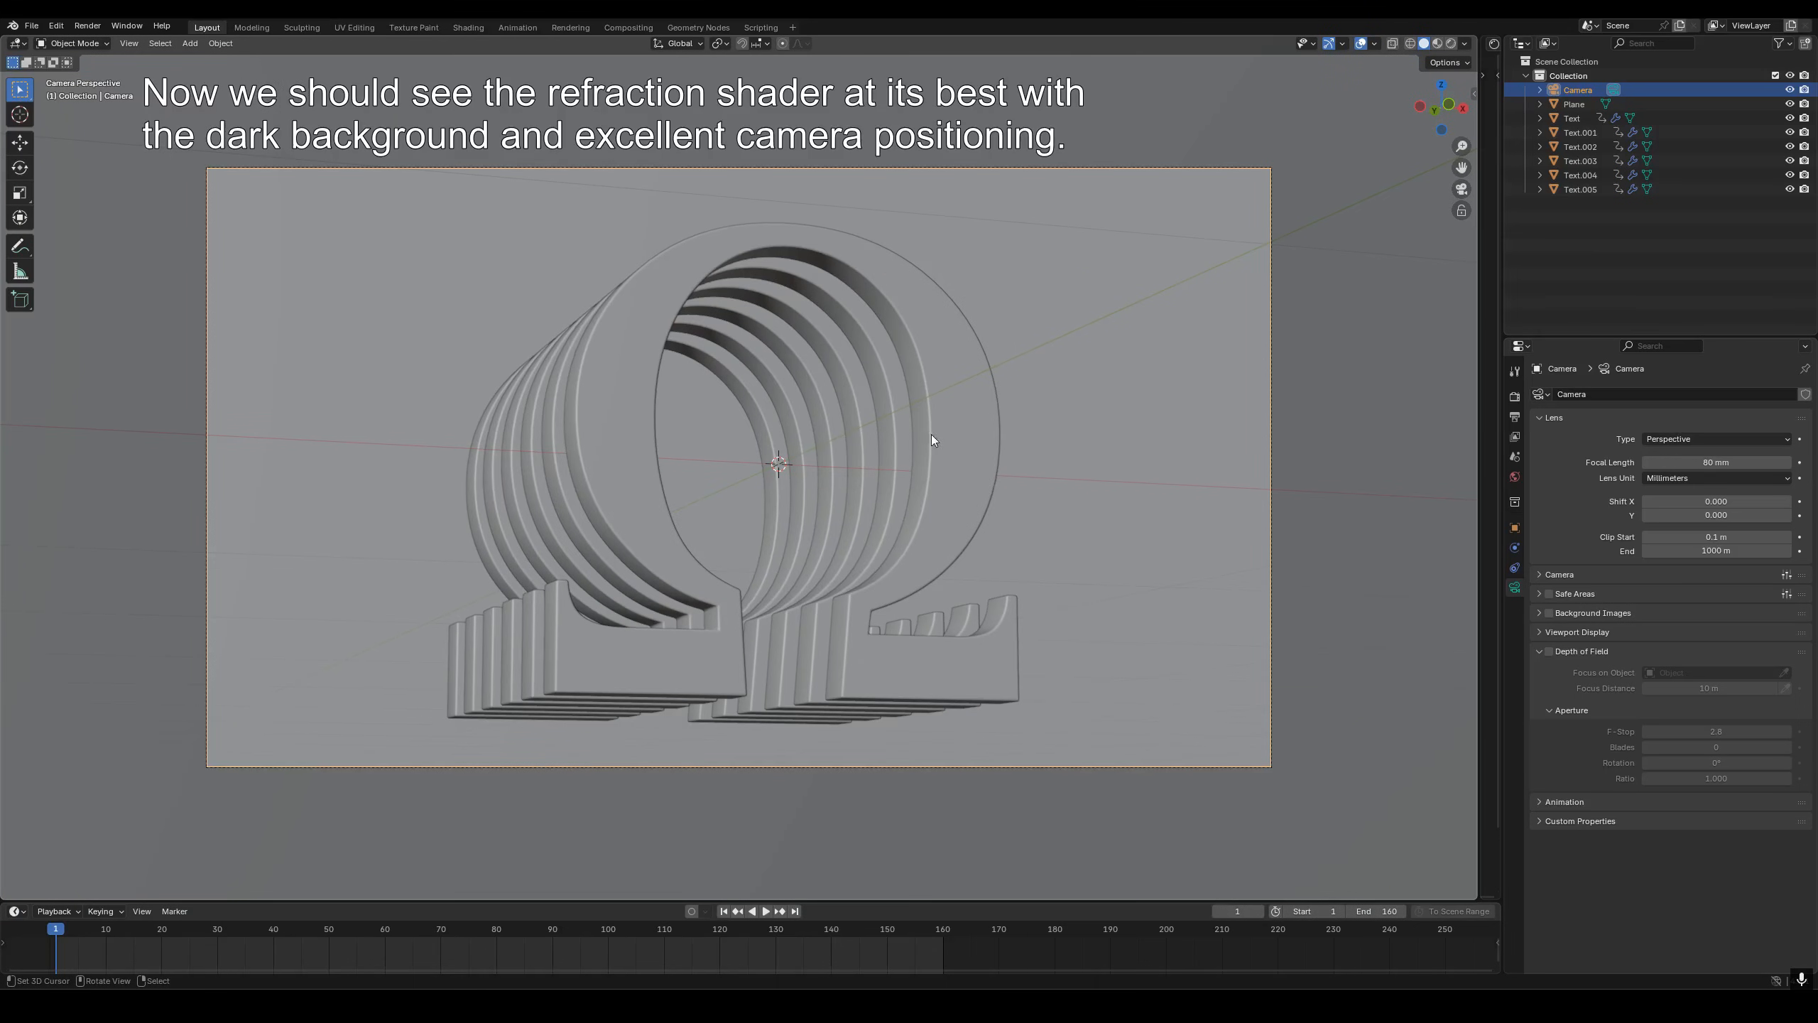
{"action": "key", "text": "z"}
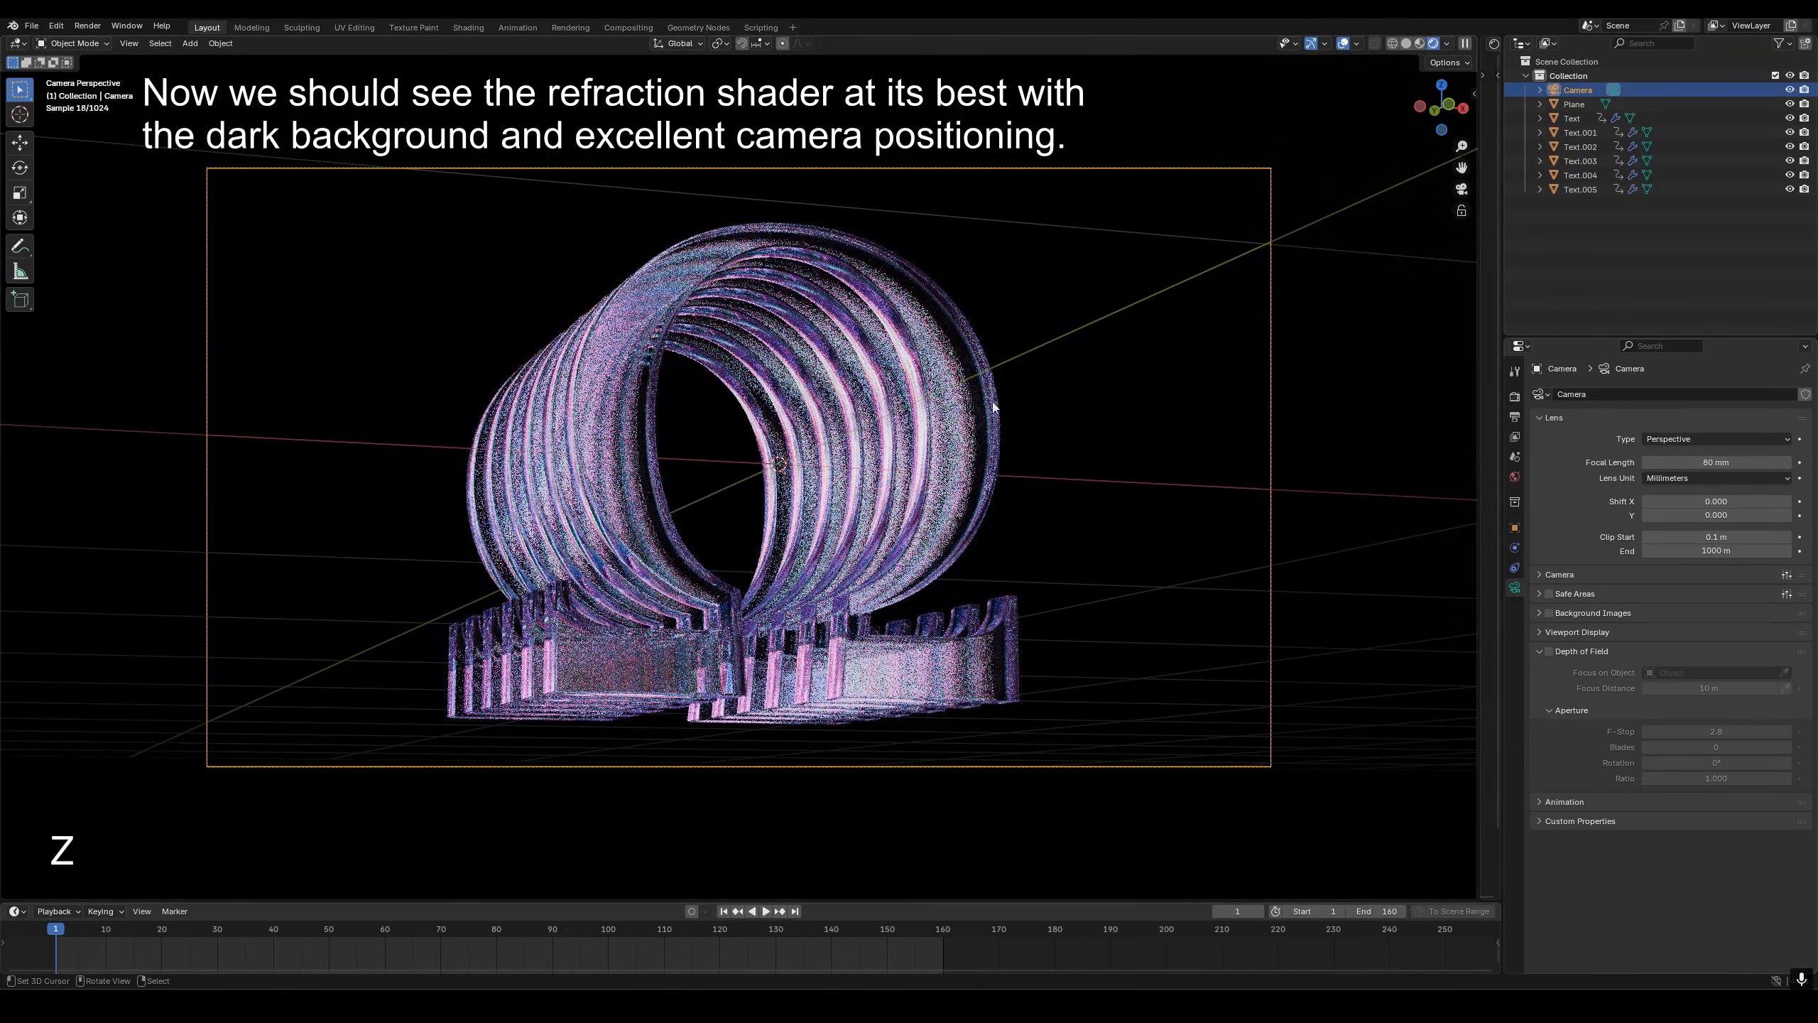
{"action": "key", "text": "z"}
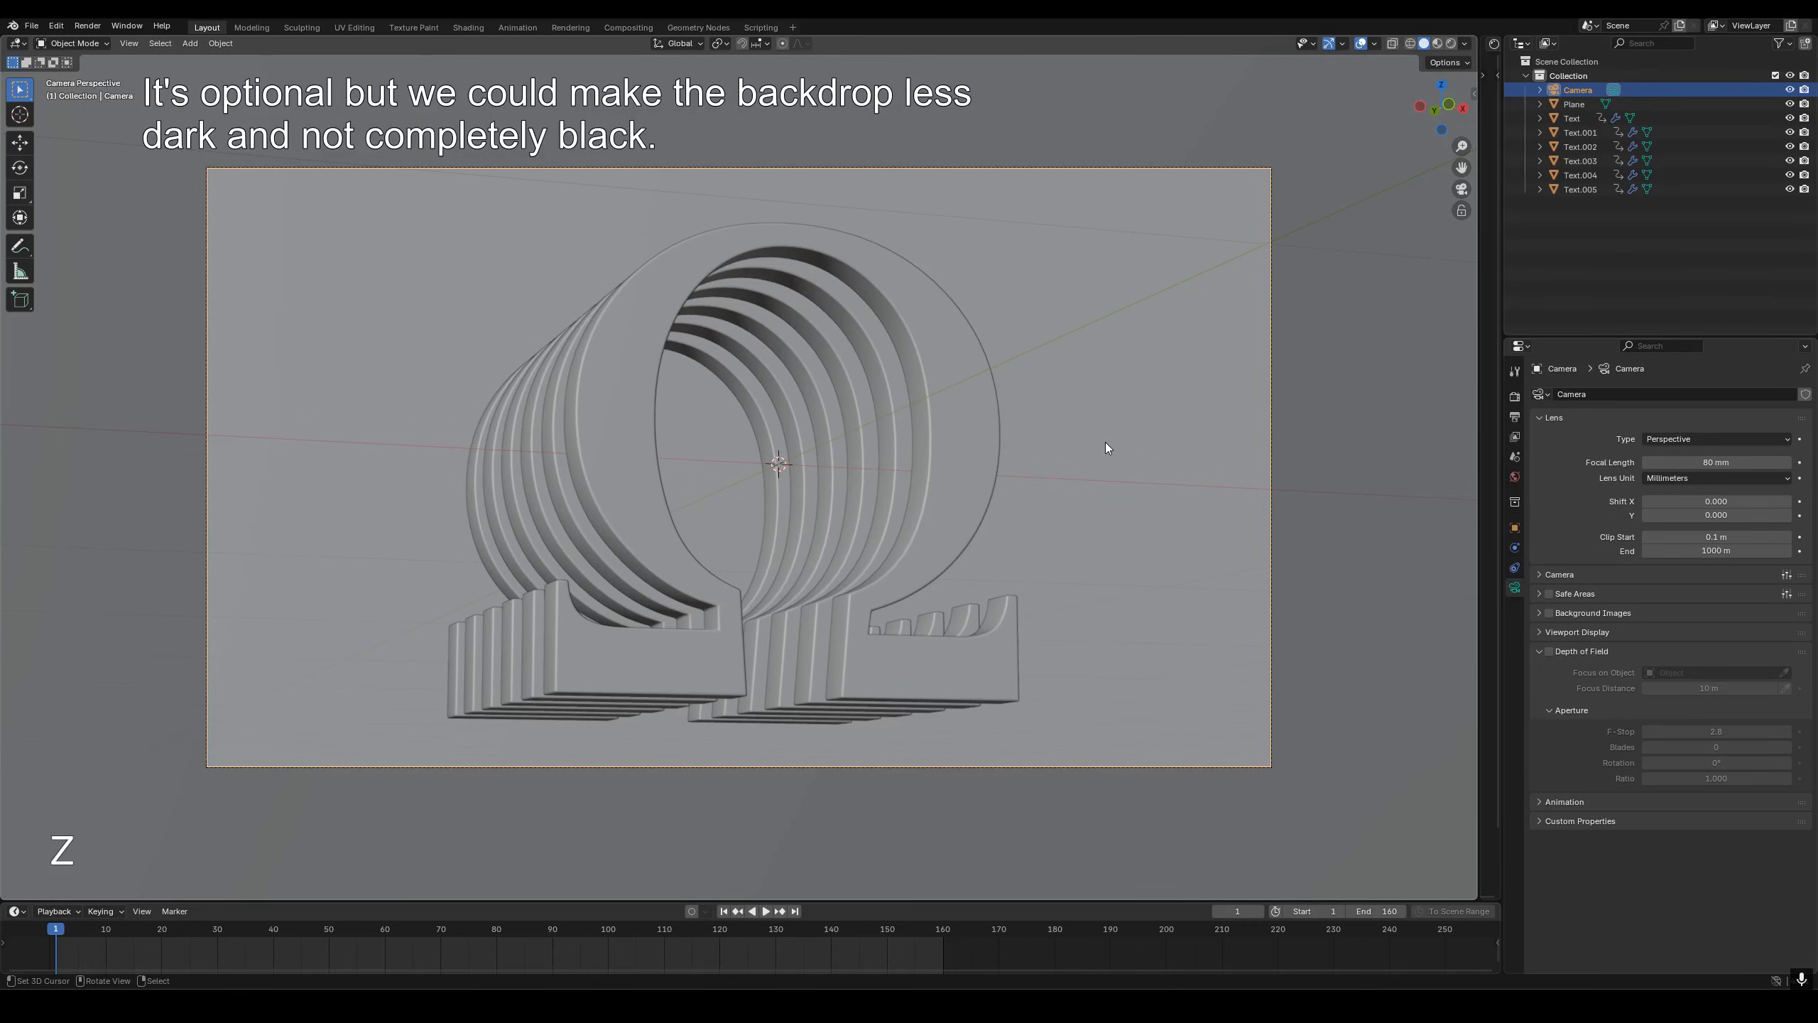
- Lighten the backdrop material's base colour to just above pure black, adjusting its value against the rendered shading
{"action": "left_click", "coordinate": [1110, 444]}
{"action": "left_click", "coordinate": [1515, 647]}
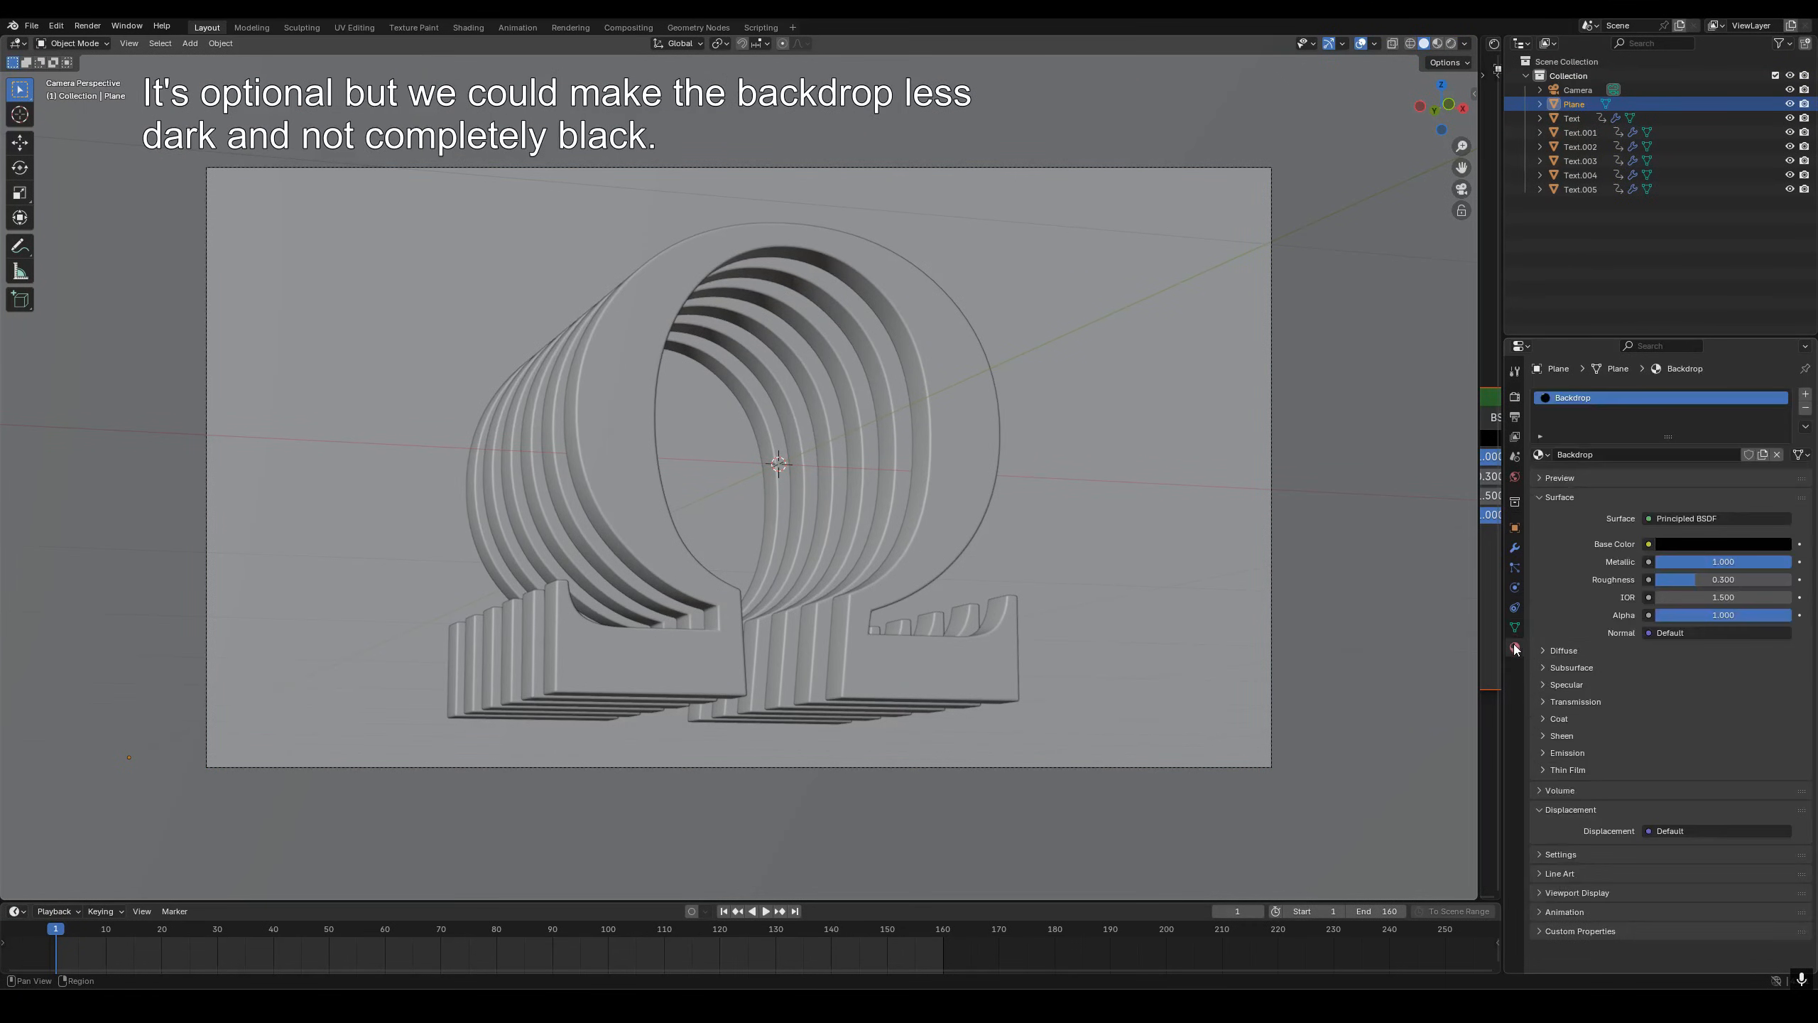
{"action": "left_click", "coordinate": [1659, 543]}
{"action": "left_click_drag", "start_coordinate": [1785, 423], "coordinate": [1785, 417]}
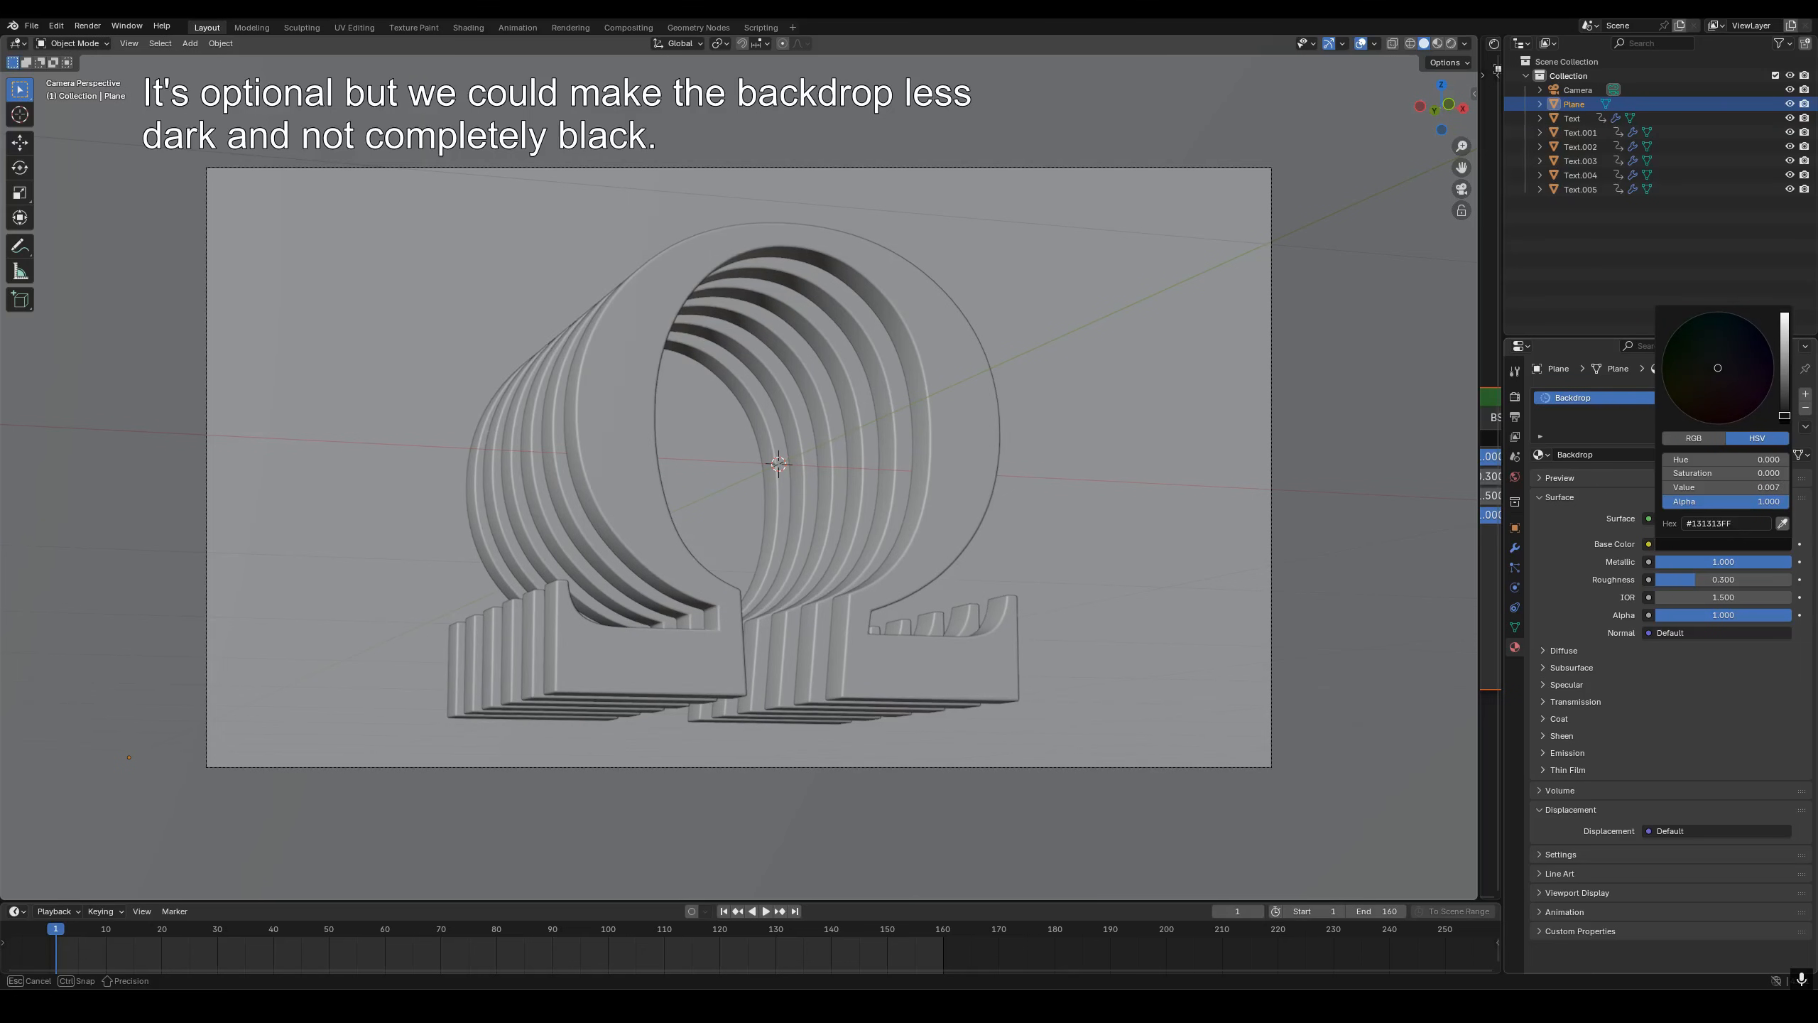
{"action": "key", "text": "z"}
{"action": "left_click", "coordinate": [1131, 339]}
{"action": "left_click", "coordinate": [1768, 544]}
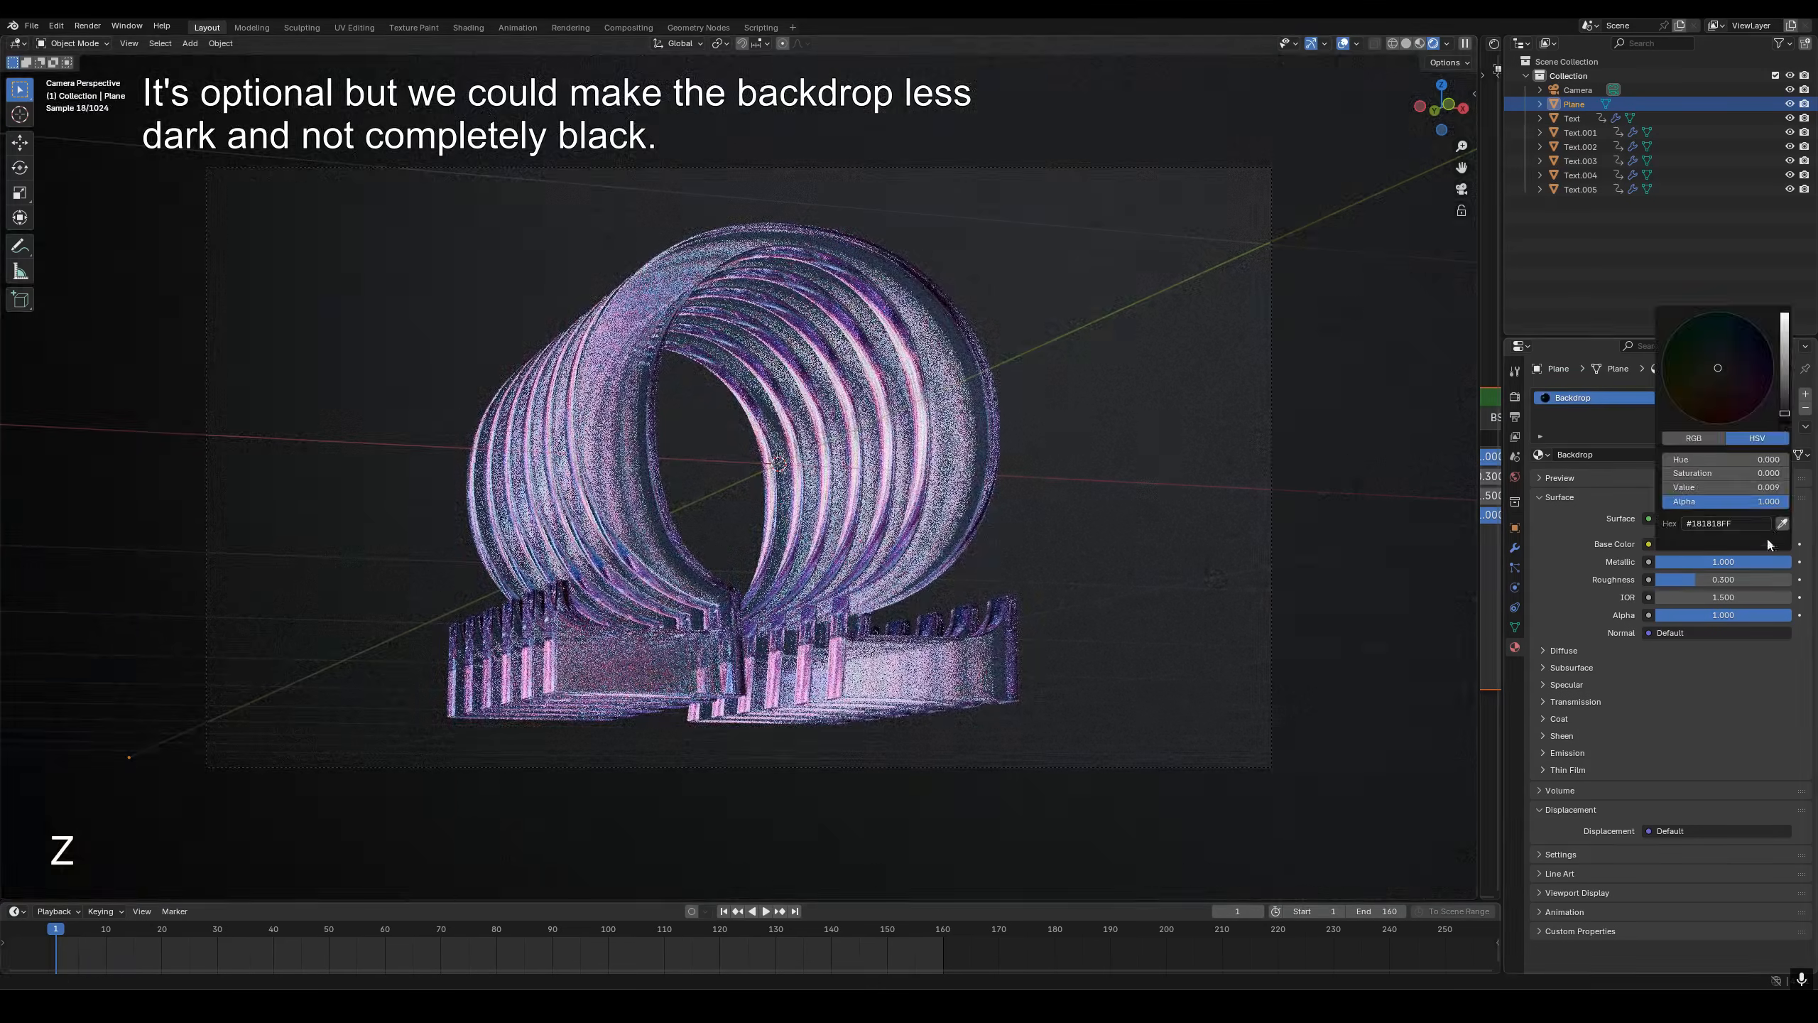
{"action": "left_click_drag", "start_coordinate": [1785, 413], "coordinate": [1785, 419]}
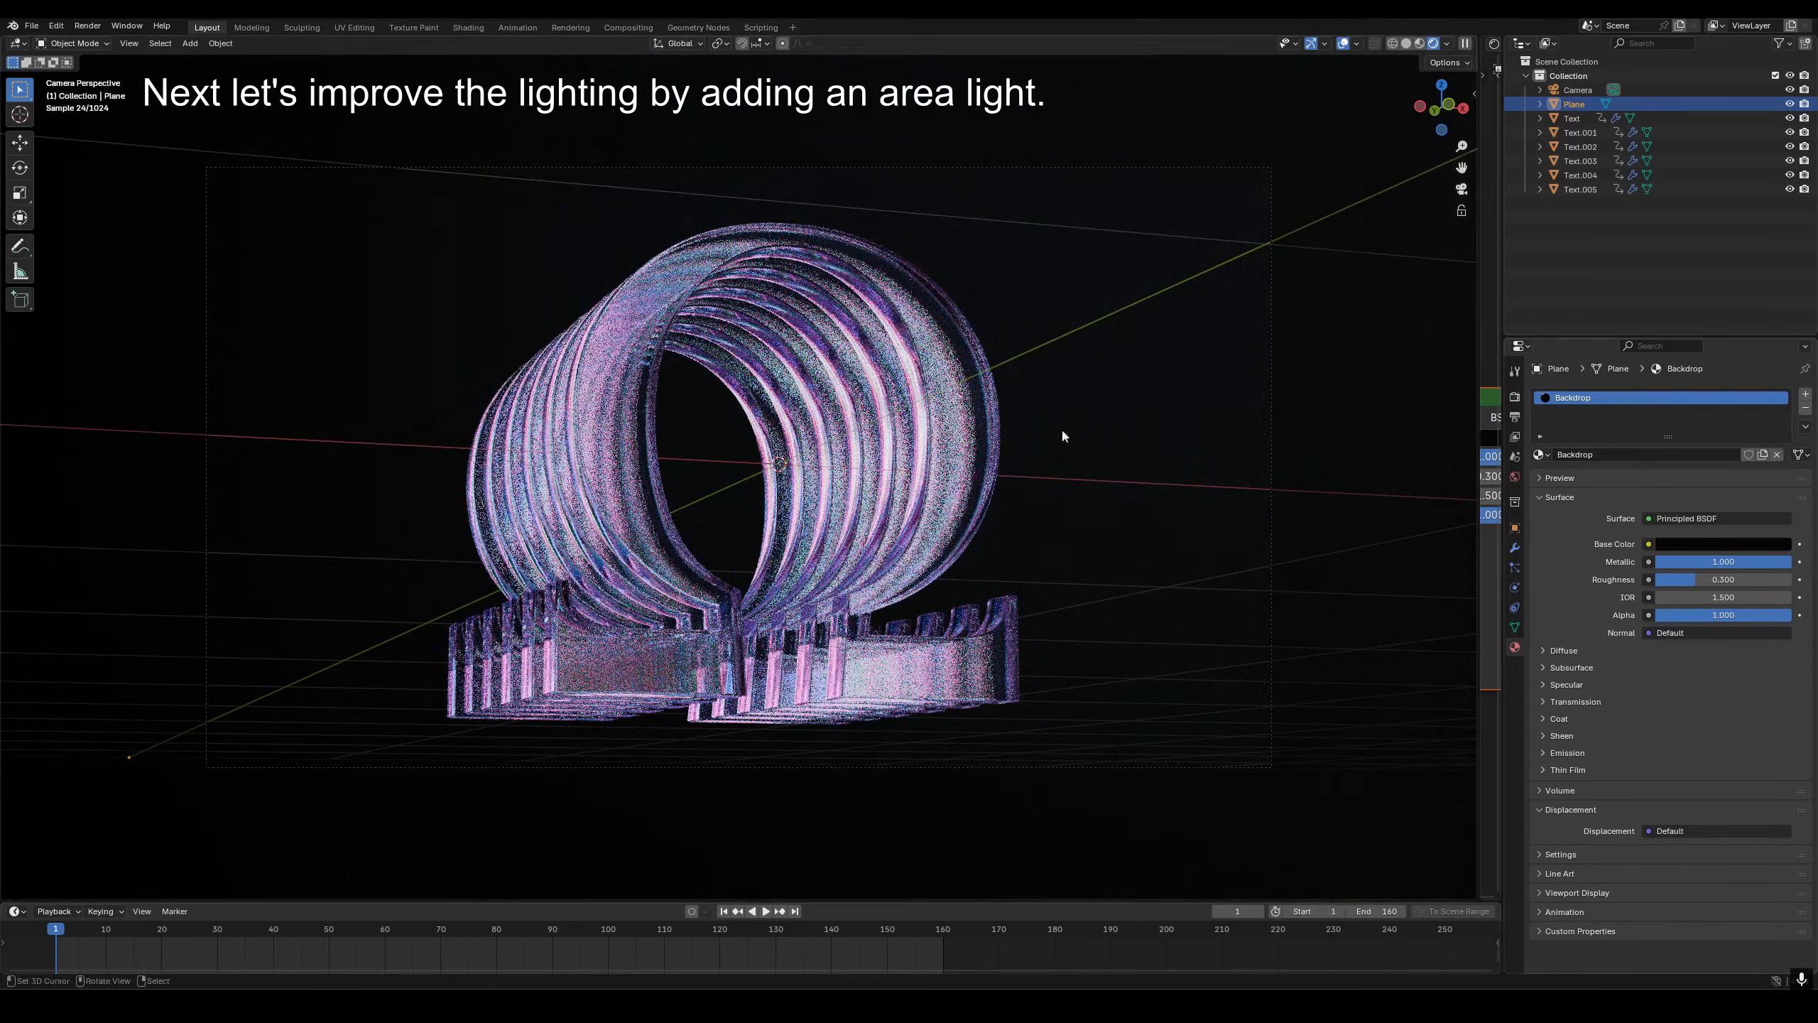
- Return to solid shading and add an area light at the omegas
{"action": "key", "text": "z"}
{"action": "left_click", "coordinate": [1016, 399]}
{"action": "key", "text": "shift+a"}
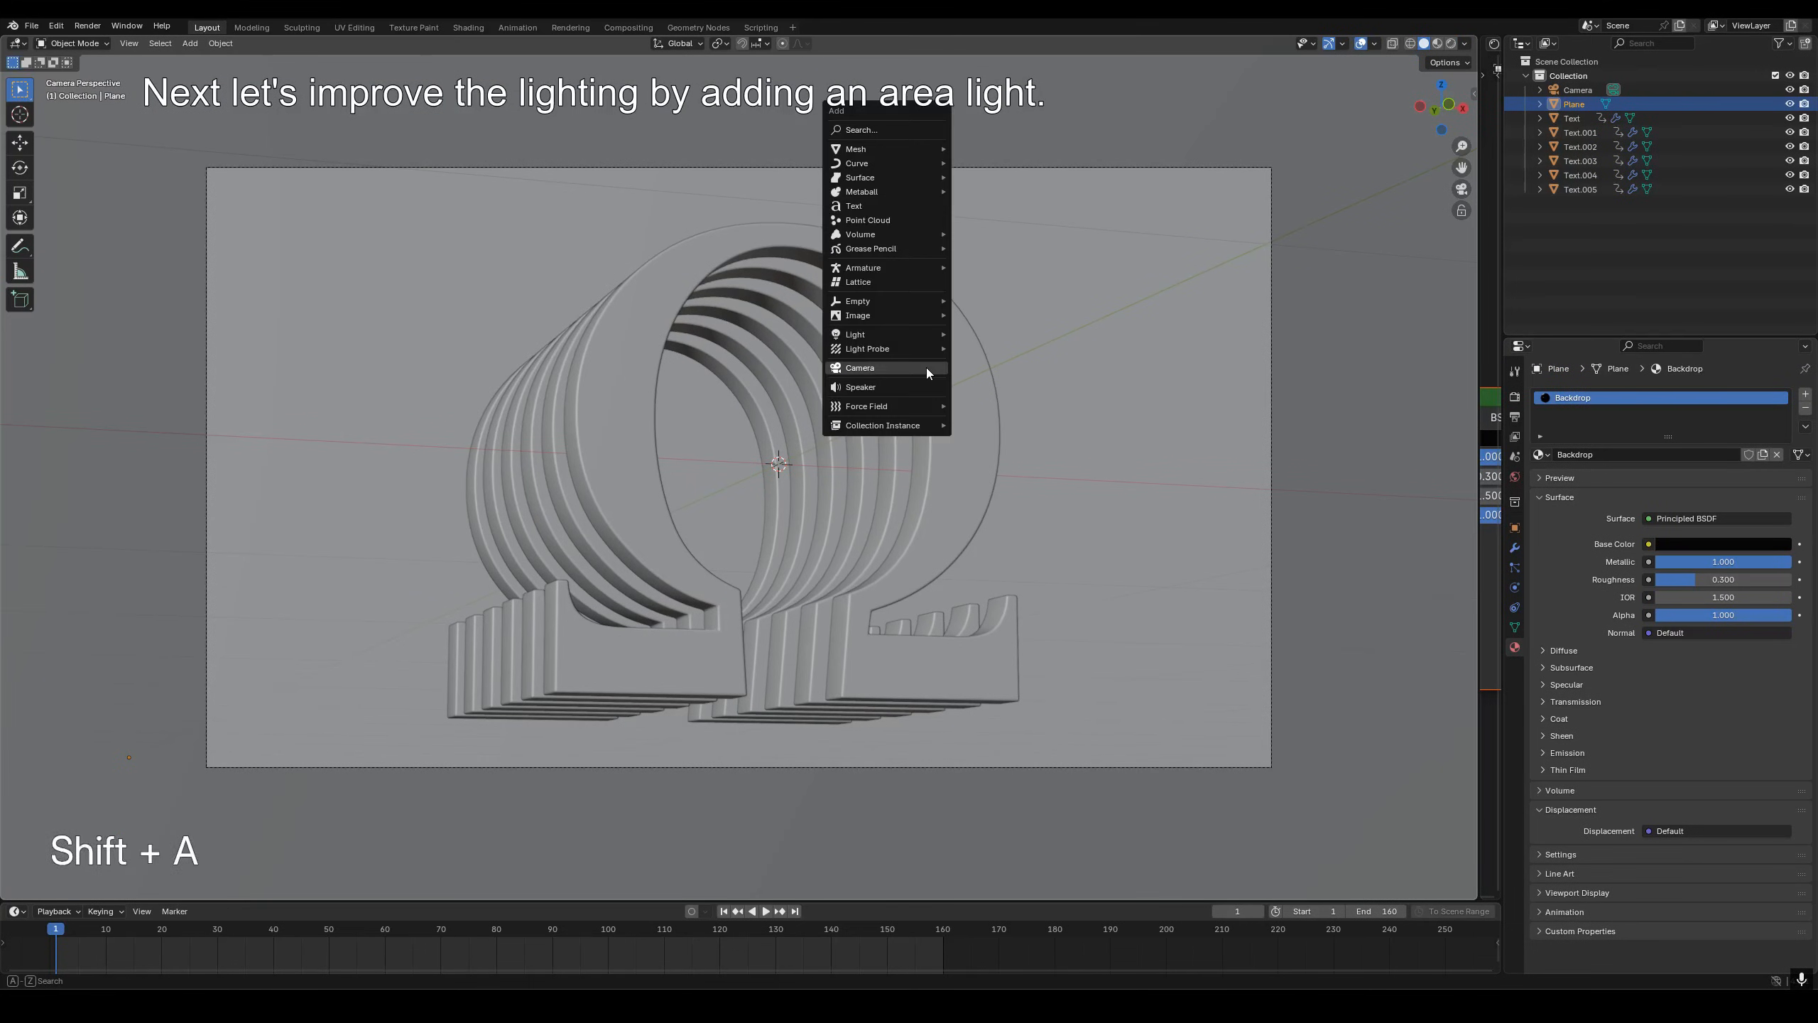
{"action": "mouse_move", "coordinate": [921, 335]}
{"action": "left_click", "coordinate": [985, 382]}
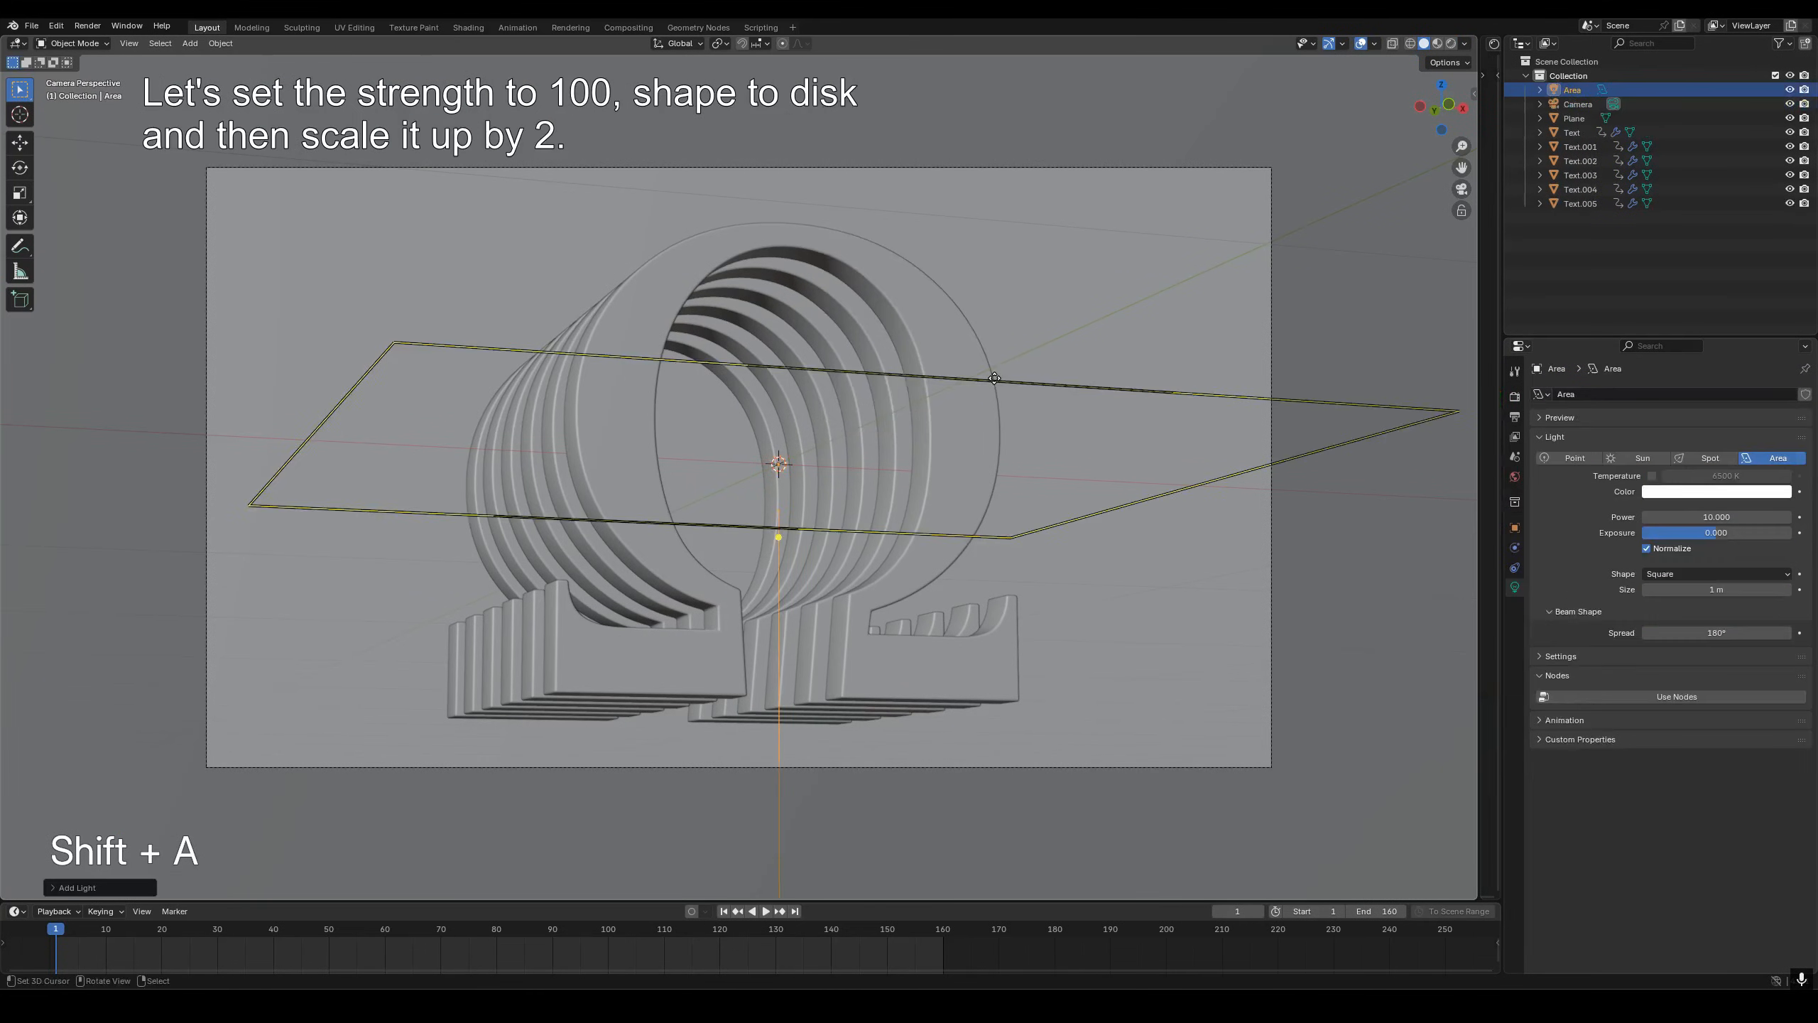
- Give the area light a Disk shape and a power of 100, and scale it up by 2
{"action": "left_click", "coordinate": [1670, 574]}
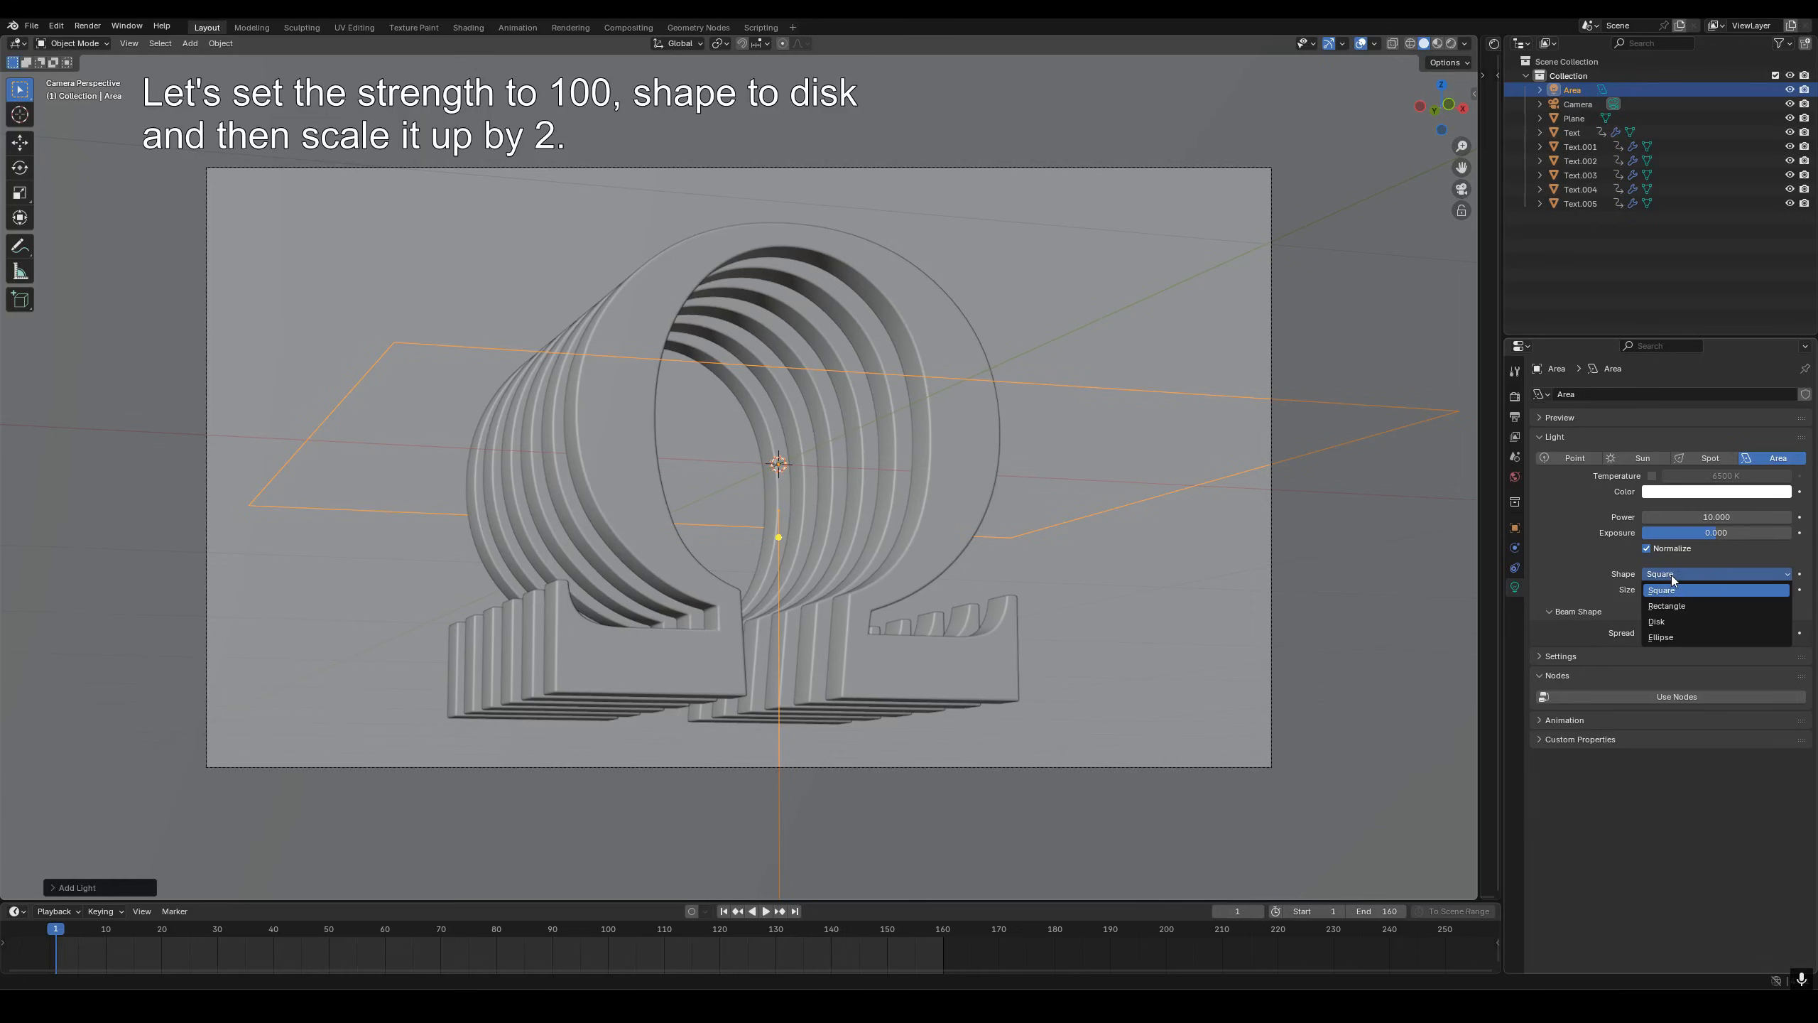
{"action": "left_click", "coordinate": [1675, 622]}
{"action": "left_click", "coordinate": [1681, 516]}
{"action": "type", "text": "1"}
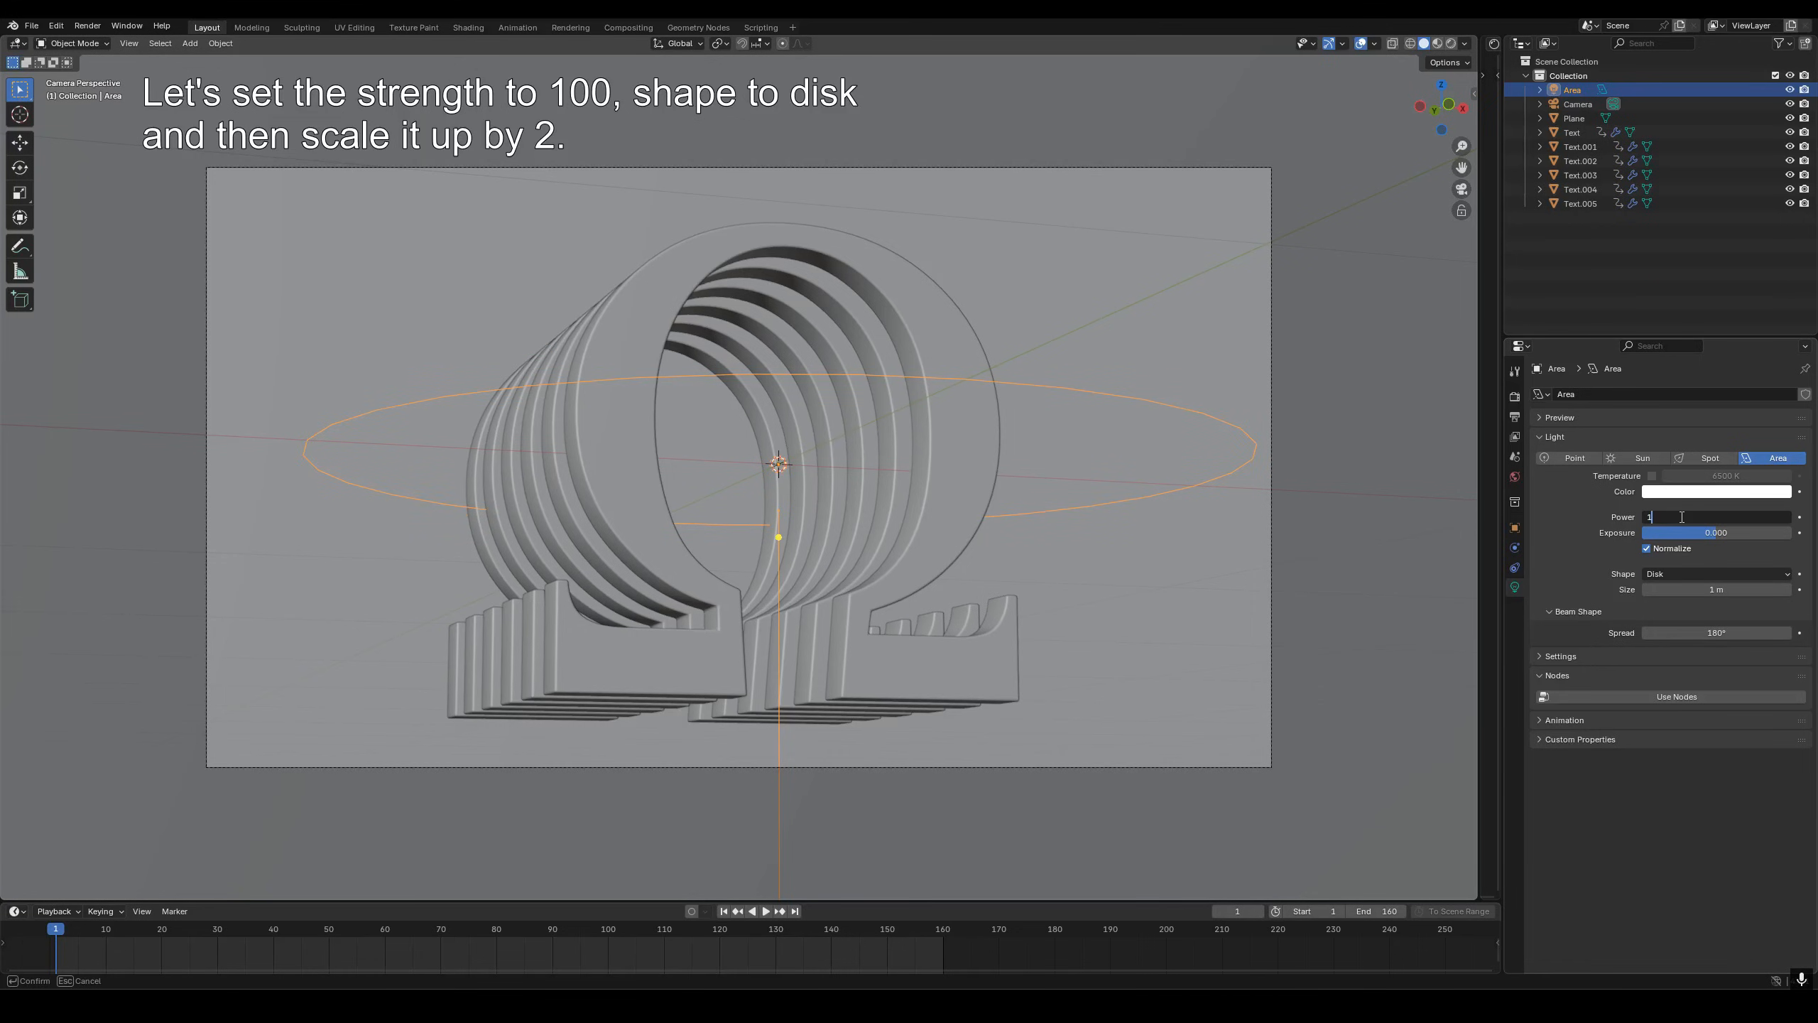
{"action": "type", "text": "00"}
{"action": "key", "text": "Return"}
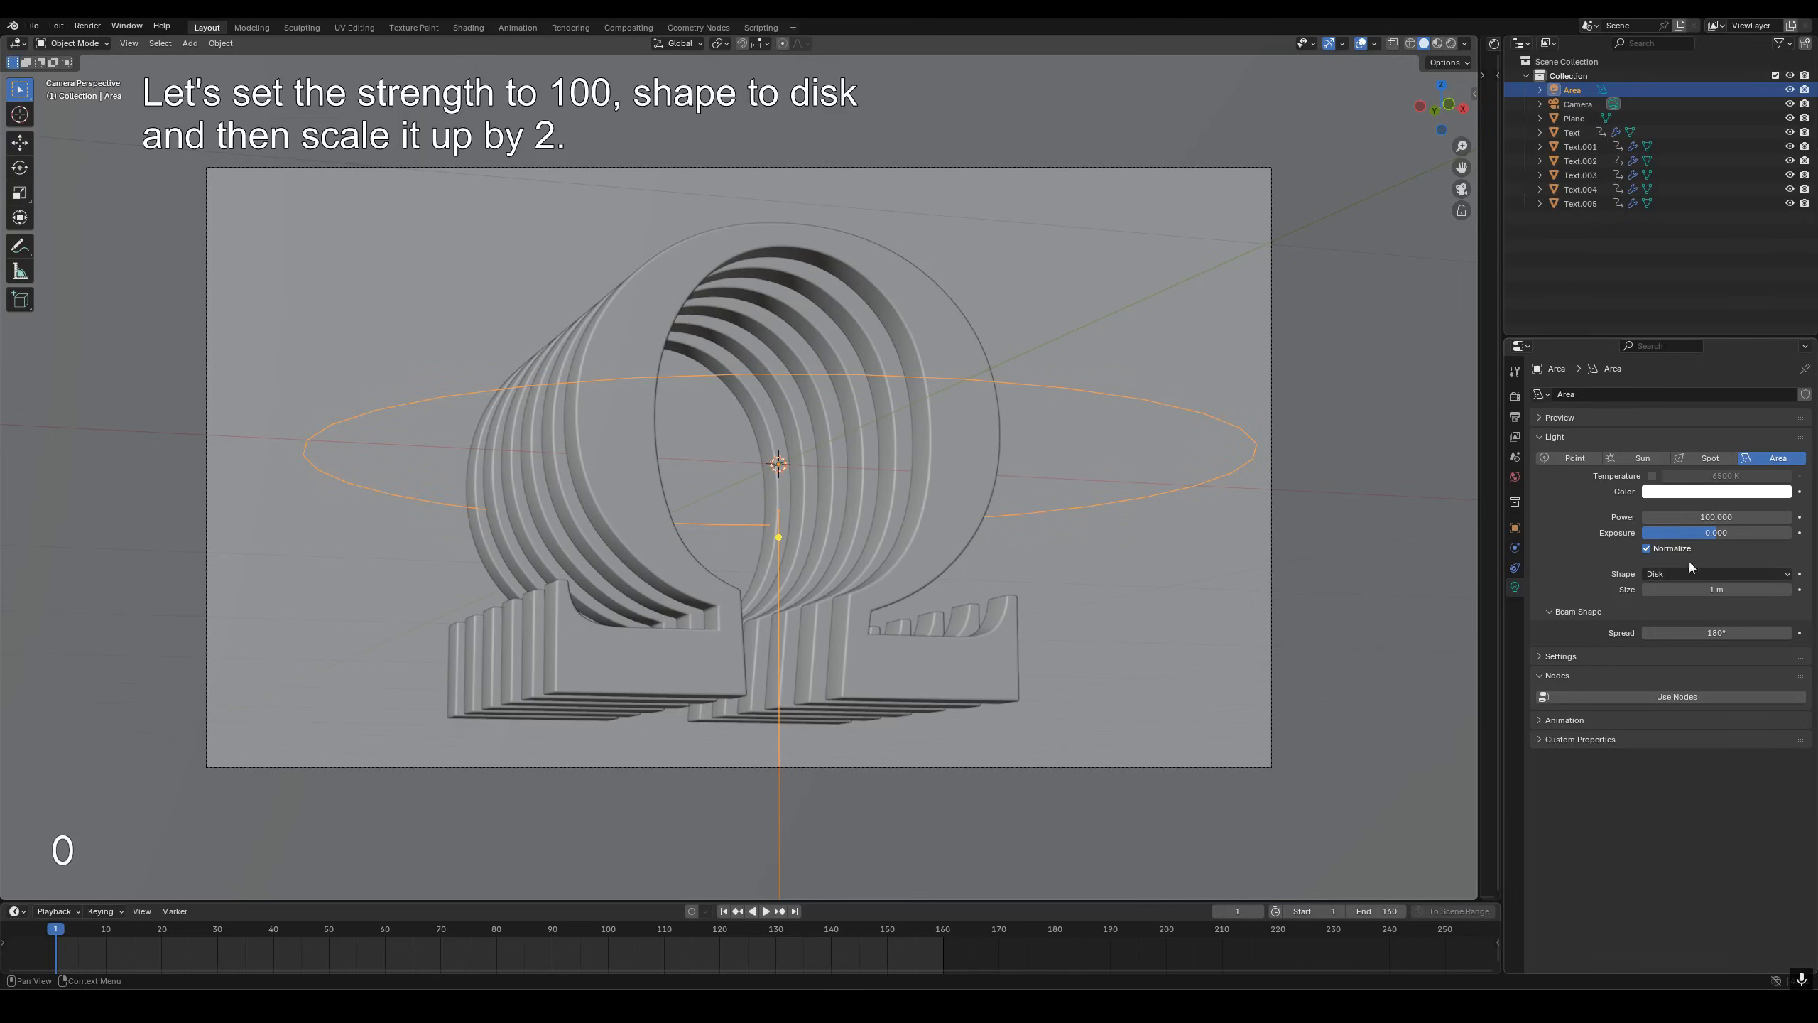
{"action": "key", "text": "s"}
{"action": "key", "text": "2"}
{"action": "left_click", "coordinate": [1132, 484]}
- Leave the camera view and add a Track To constraint to the area light with the Text object as target
{"action": "key", "text": "KP_0"}
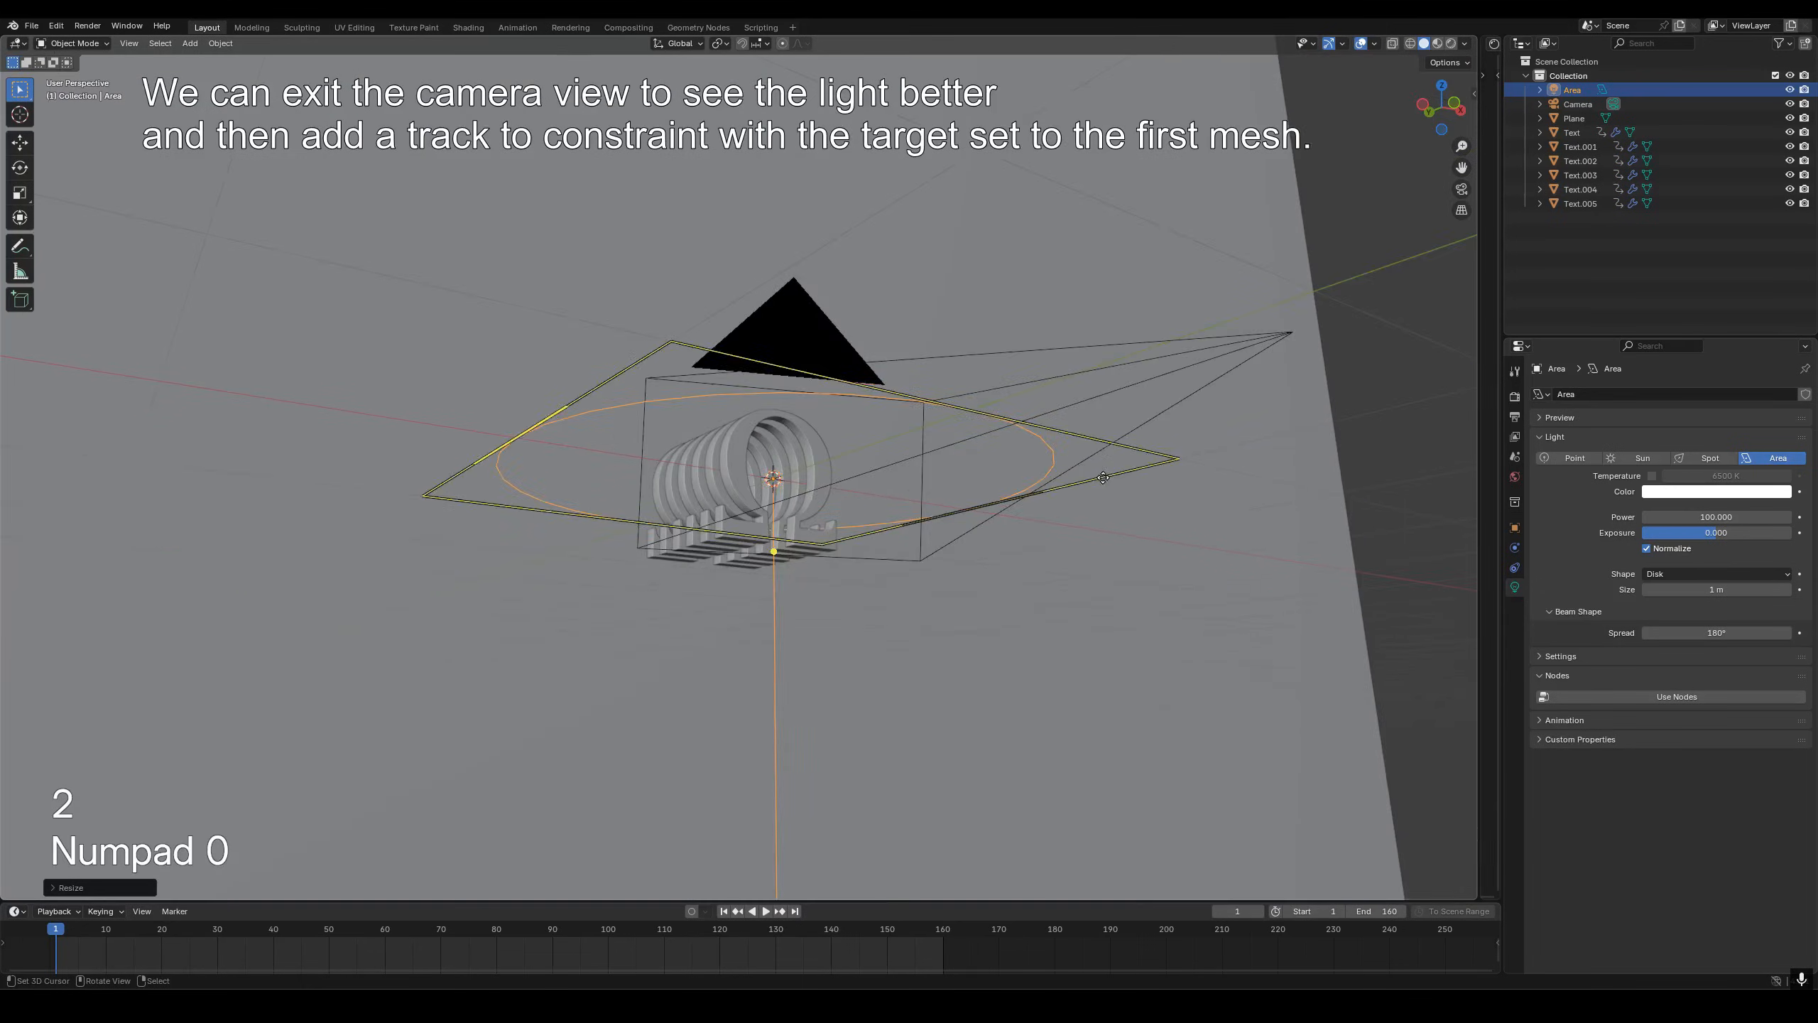
{"action": "left_click", "coordinate": [1515, 567]}
{"action": "left_click", "coordinate": [1675, 394]}
{"action": "left_click", "coordinate": [1672, 499]}
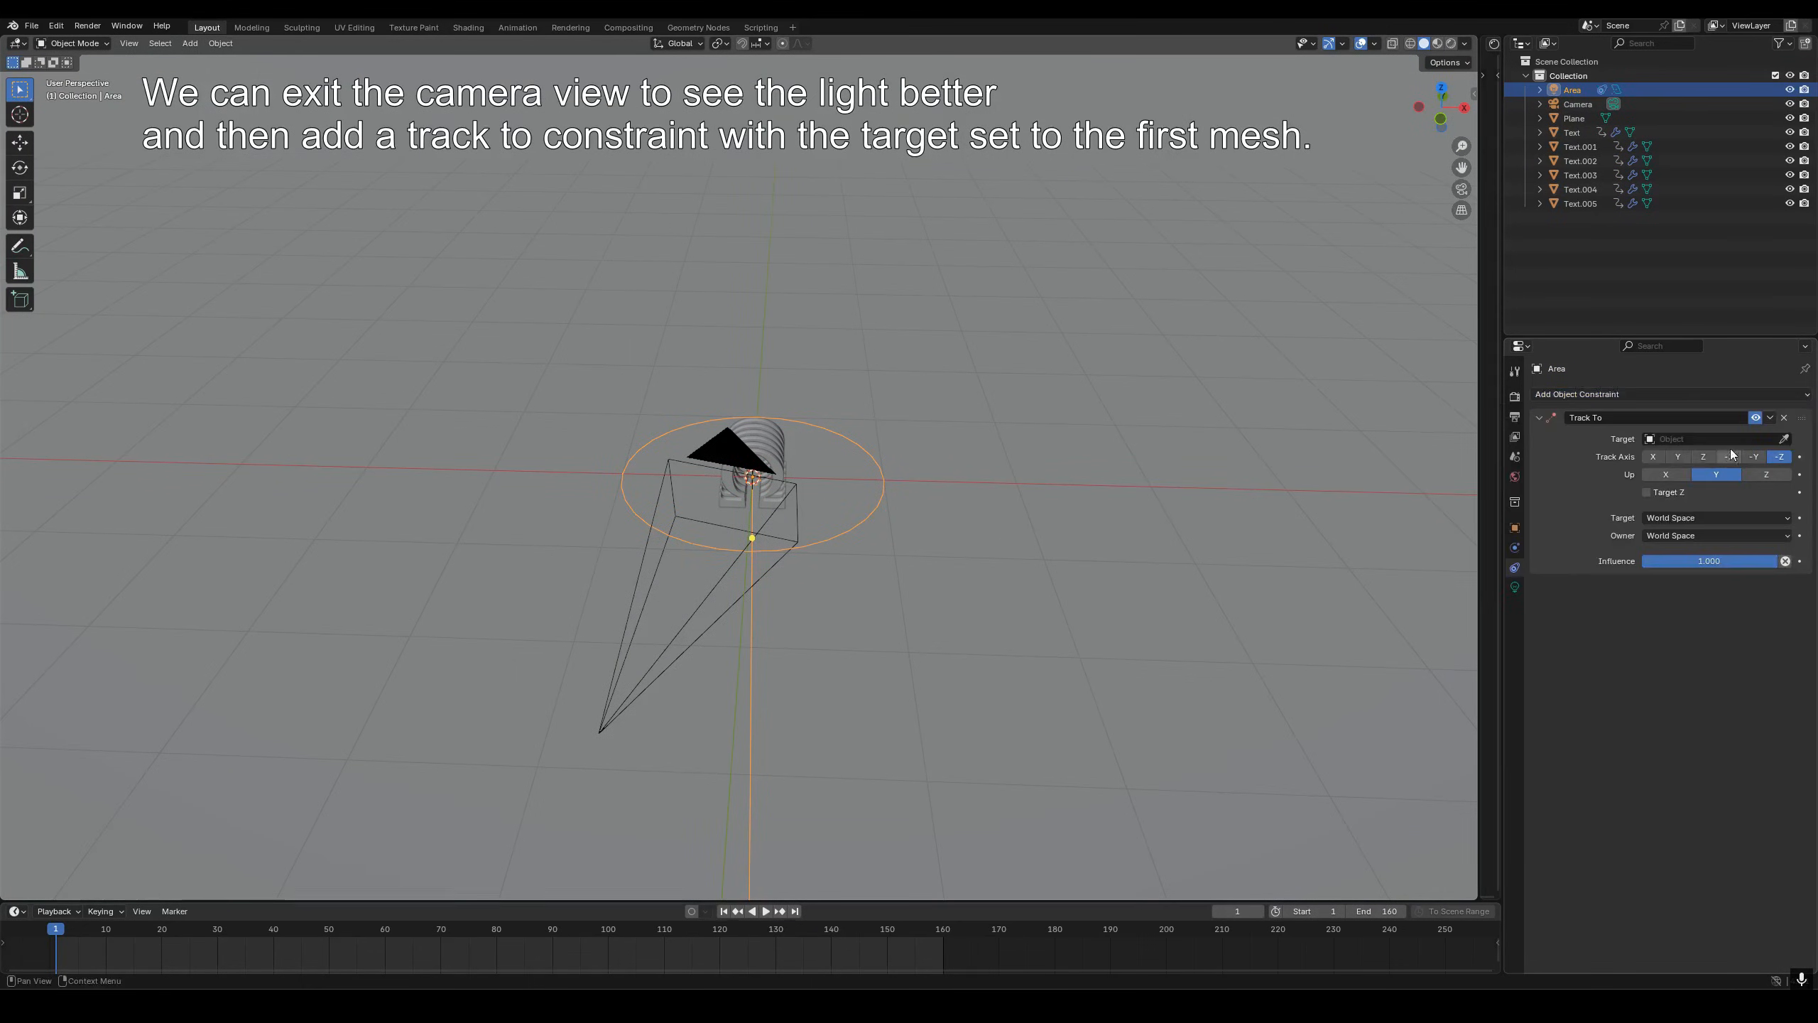
{"action": "left_click", "coordinate": [1784, 439]}
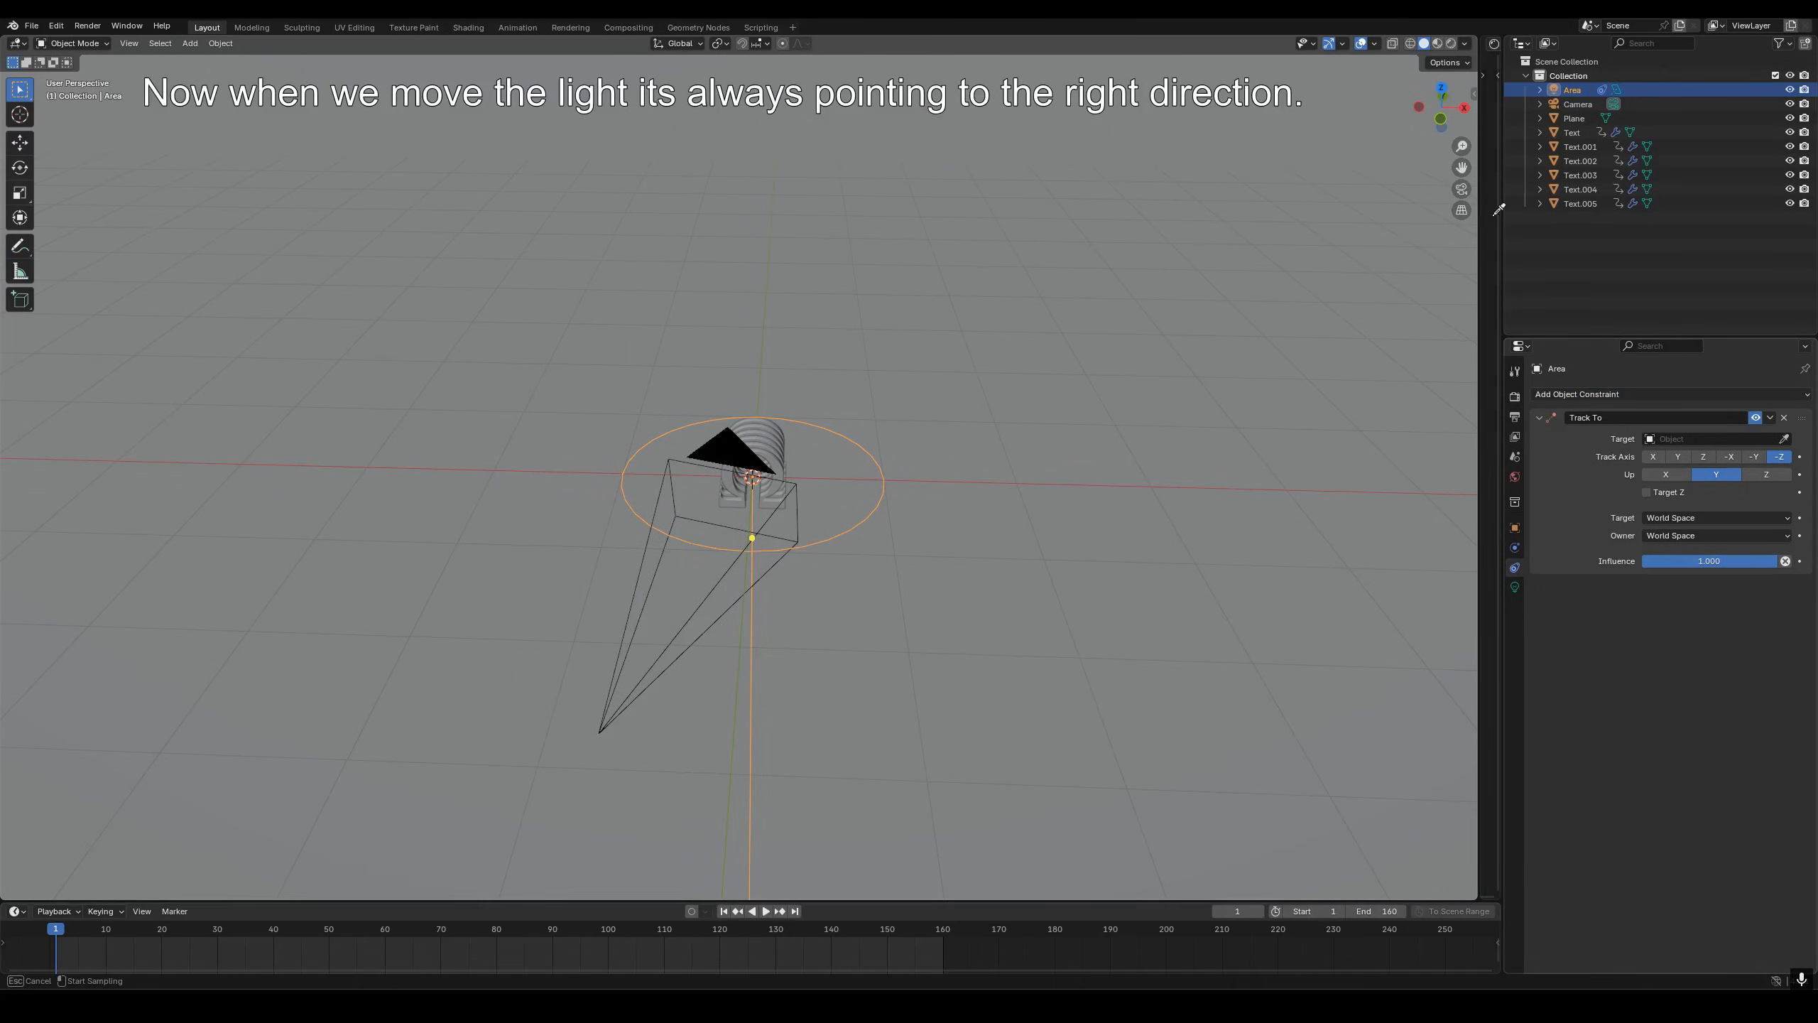
{"action": "left_click", "coordinate": [1577, 129]}
- Position the area light high above the omegas, aligning it in the front and top views
{"action": "key", "text": "g"}
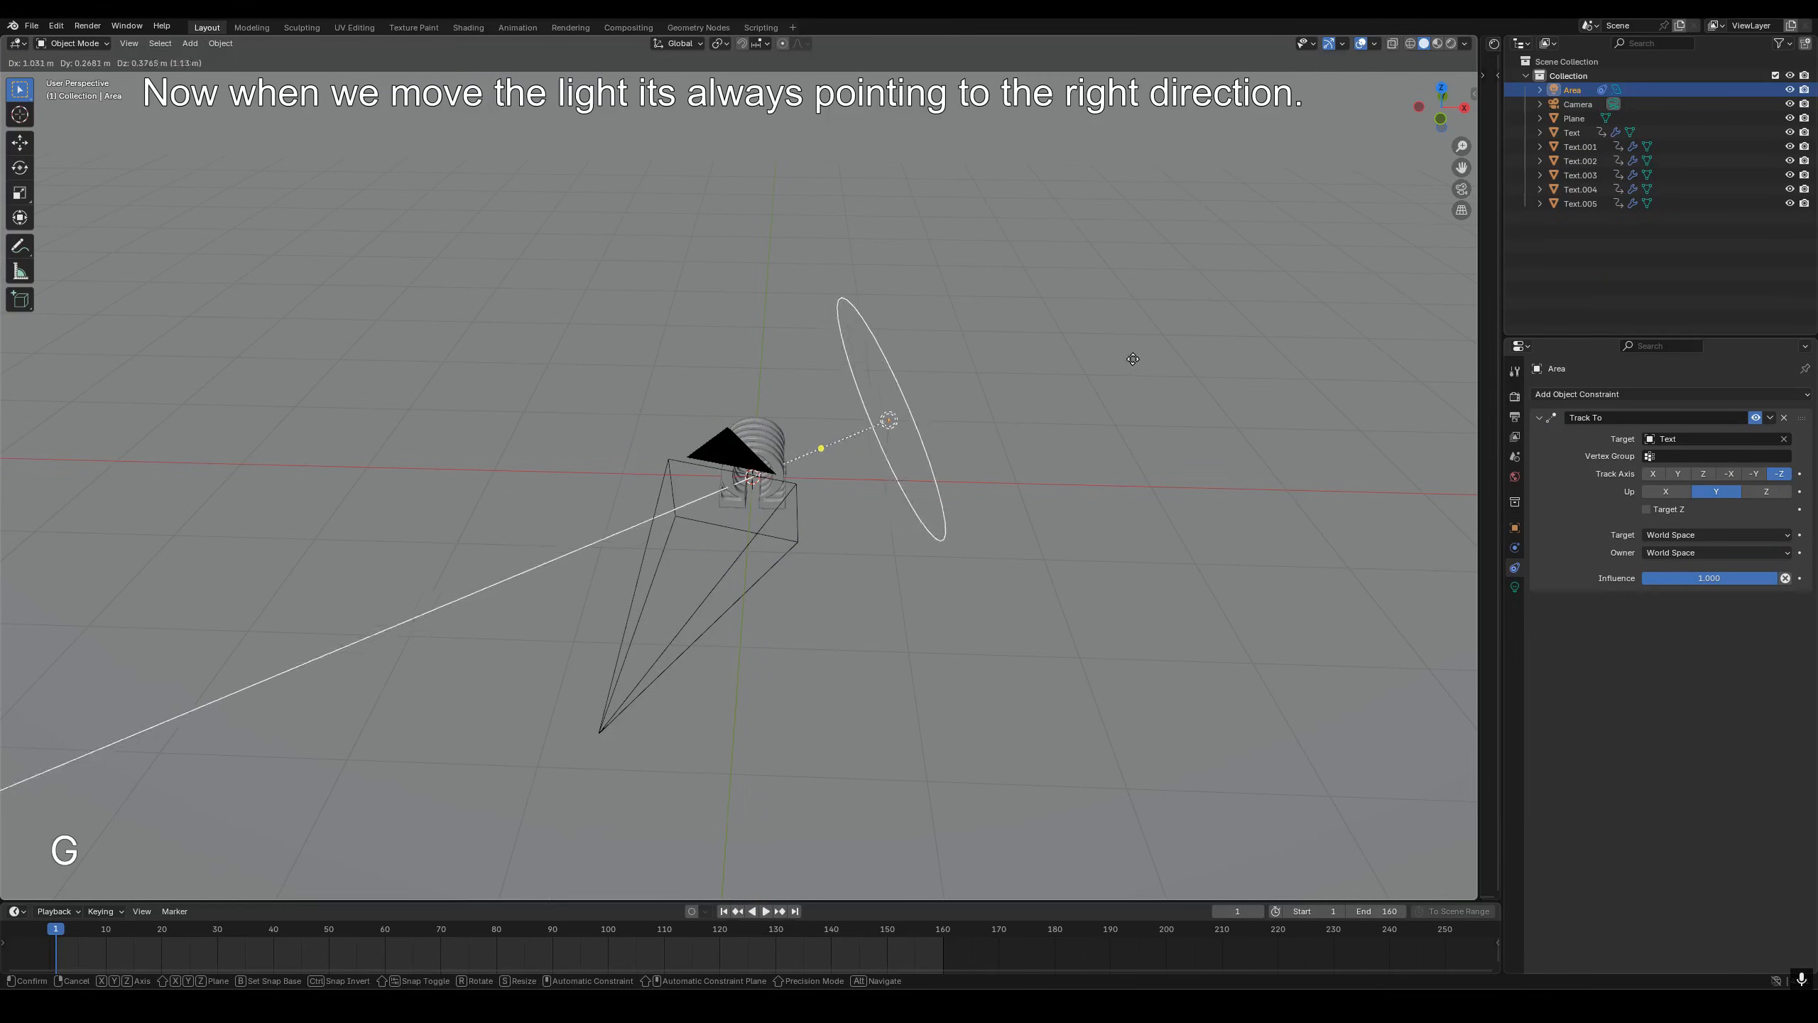
{"action": "left_click", "coordinate": [948, 346]}
{"action": "key", "text": "KP_5"}
{"action": "key", "text": "KP_1"}
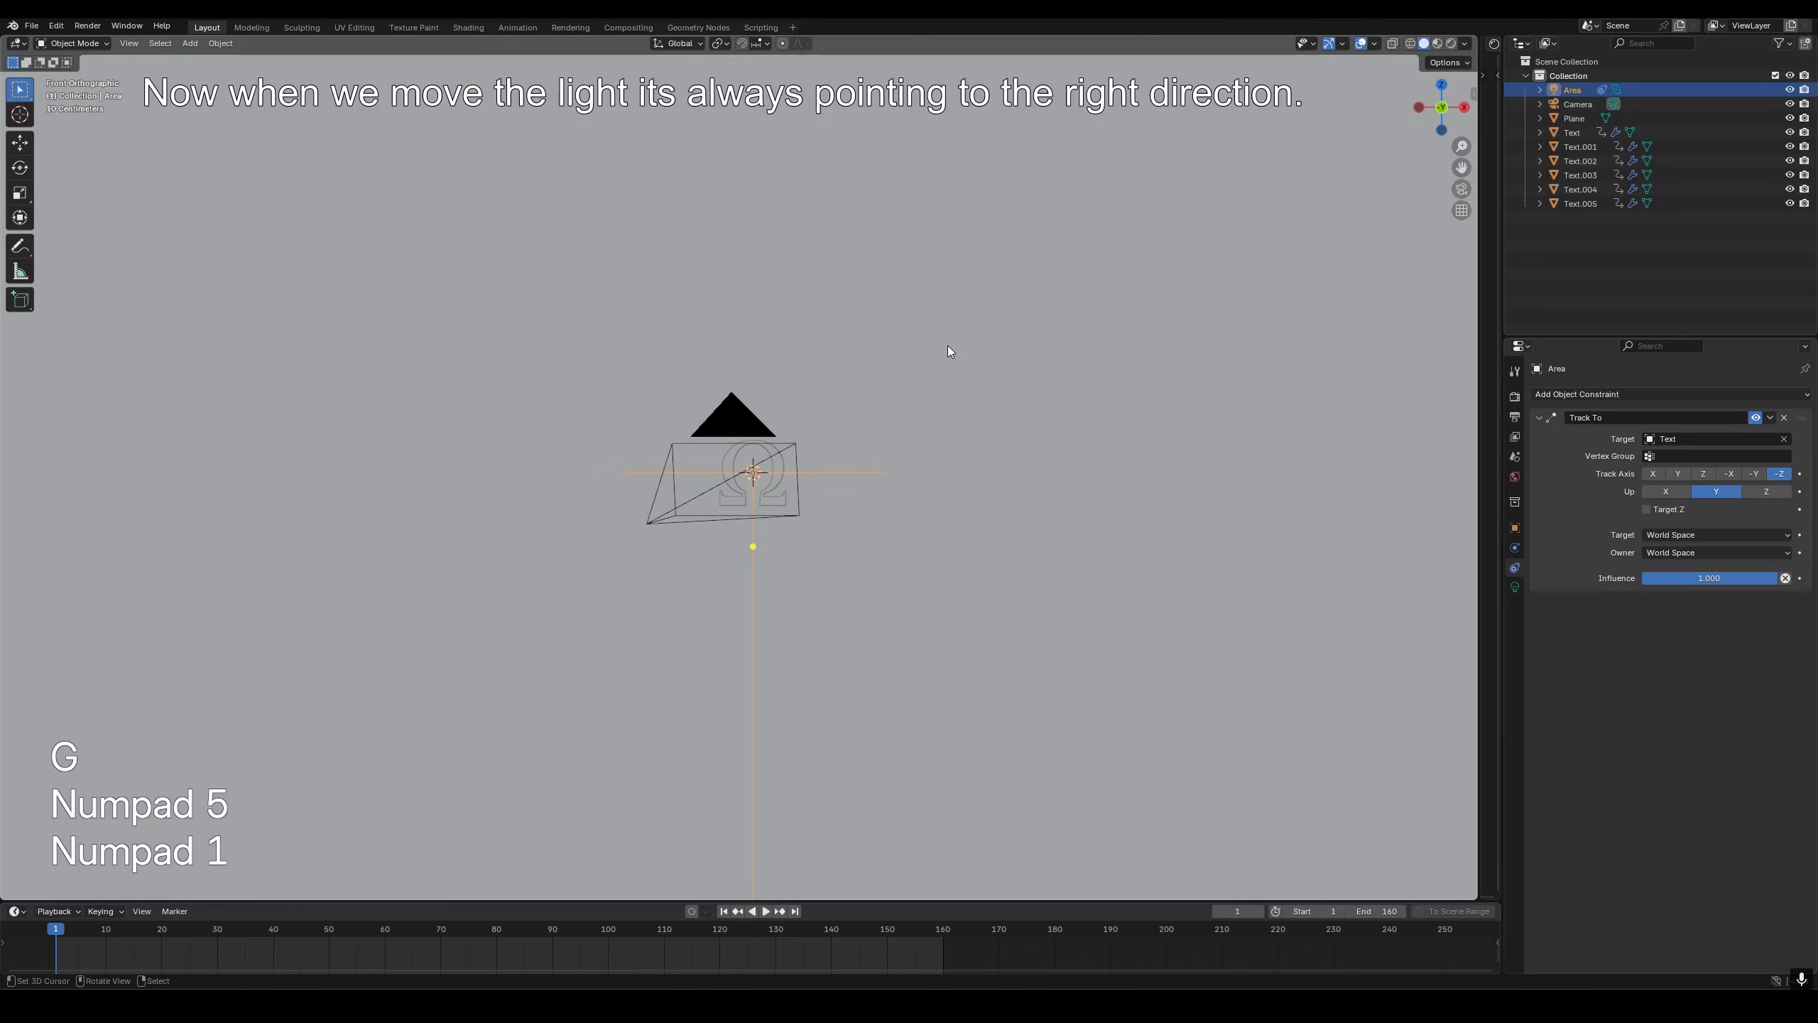
{"action": "key", "text": "g"}
{"action": "left_click", "coordinate": [927, 280]}
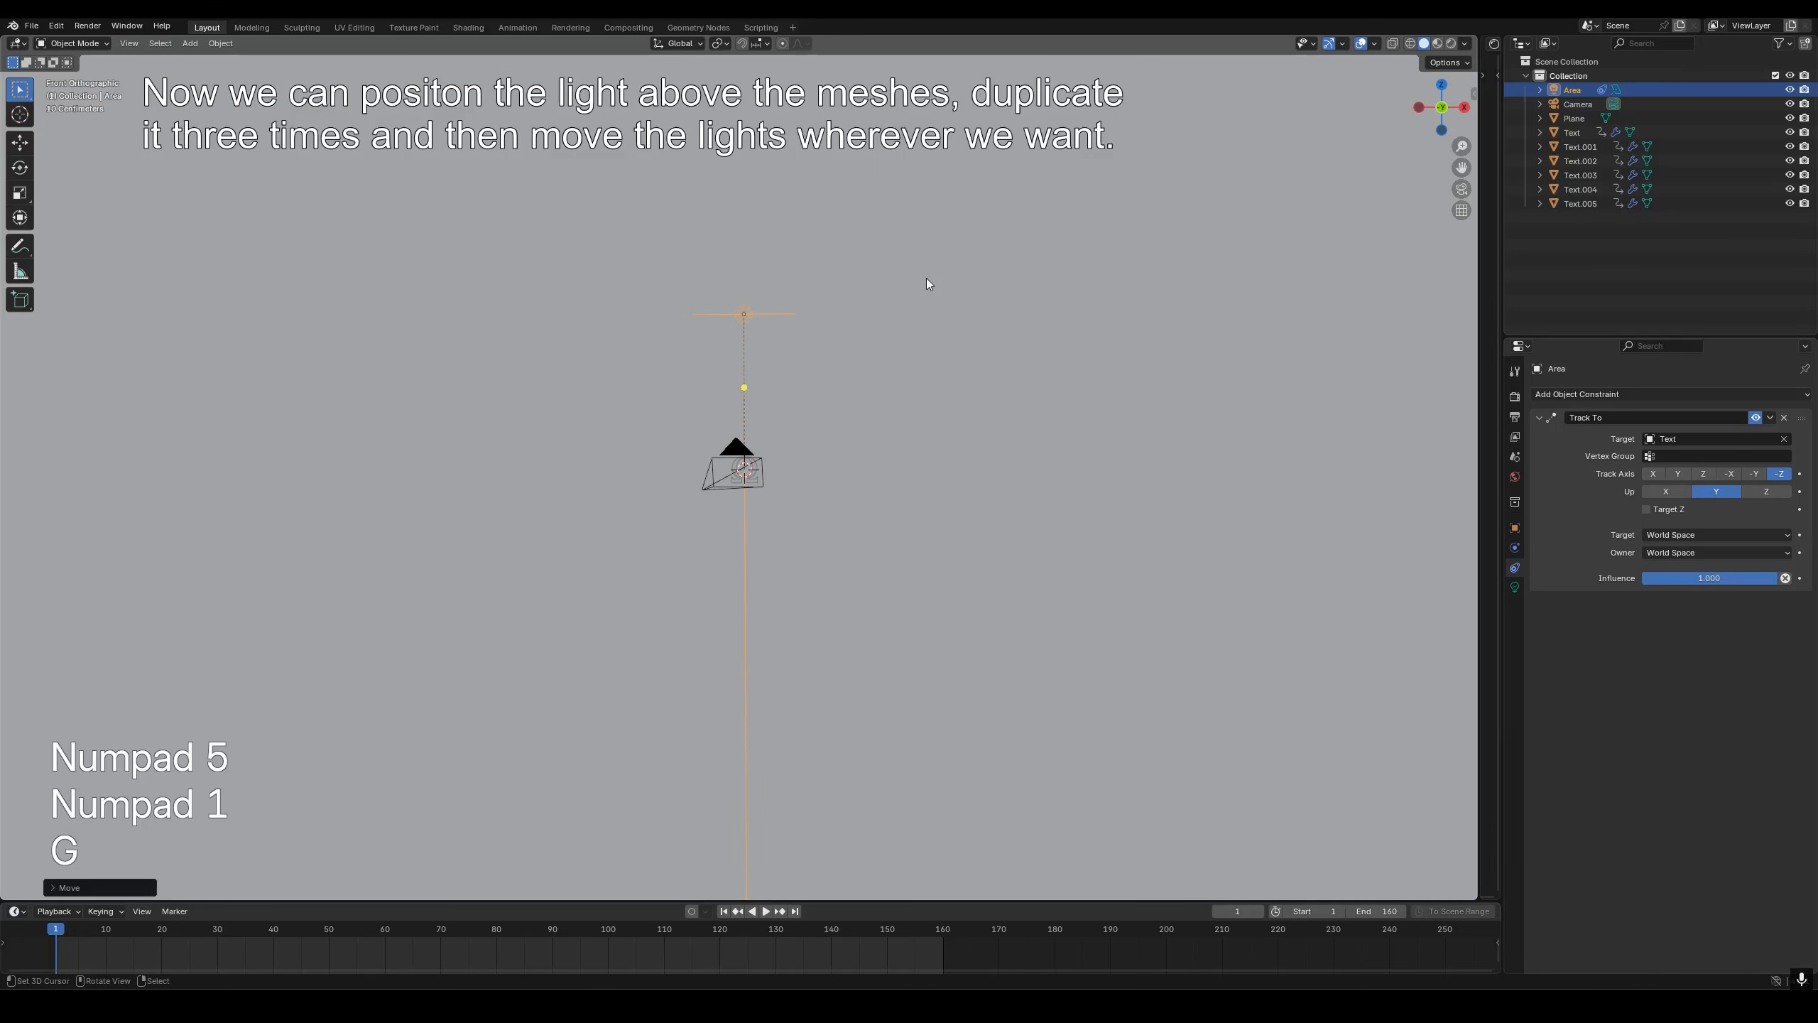
{"action": "key", "text": "KP_5"}
{"action": "key", "text": "KP_7"}
{"action": "key", "text": "g"}
{"action": "left_click", "coordinate": [927, 246]}
- In top view, duplicate the area light twice, placing one copy on each side behind the omegas
{"action": "key", "text": "shift+d"}
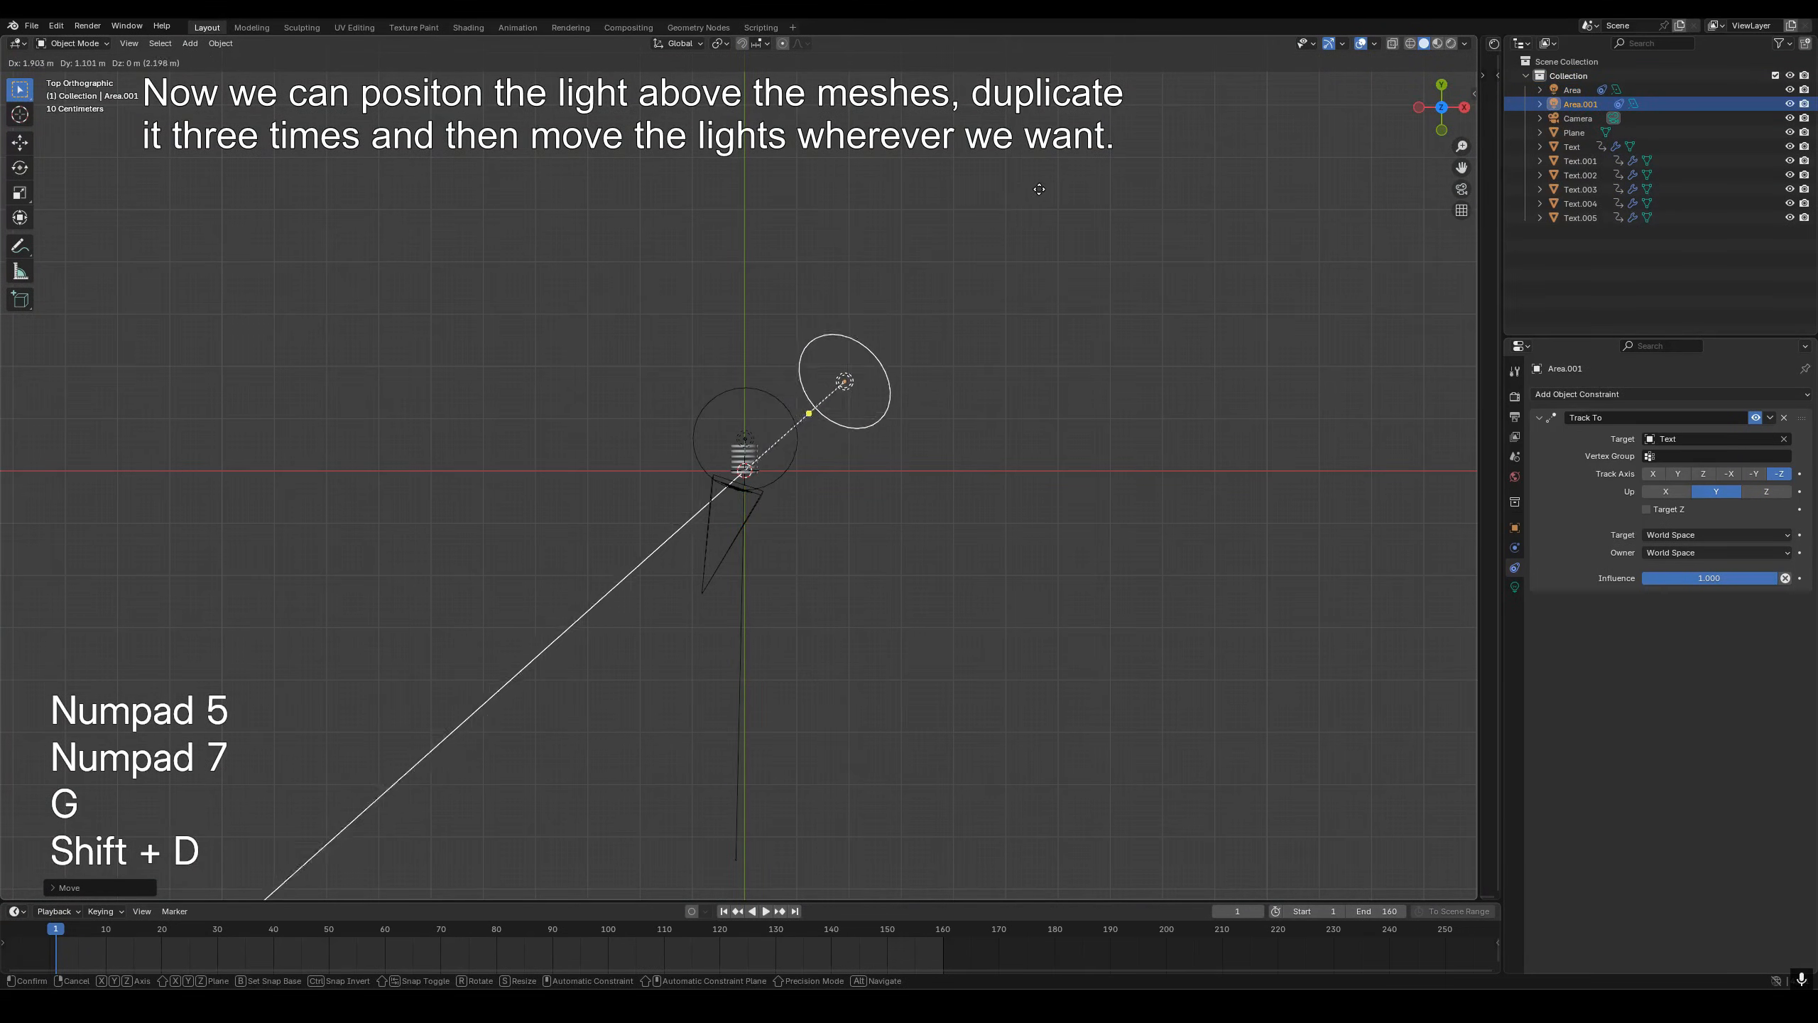
{"action": "key", "text": "shift+d"}
{"action": "left_click", "coordinate": [685, 247]}
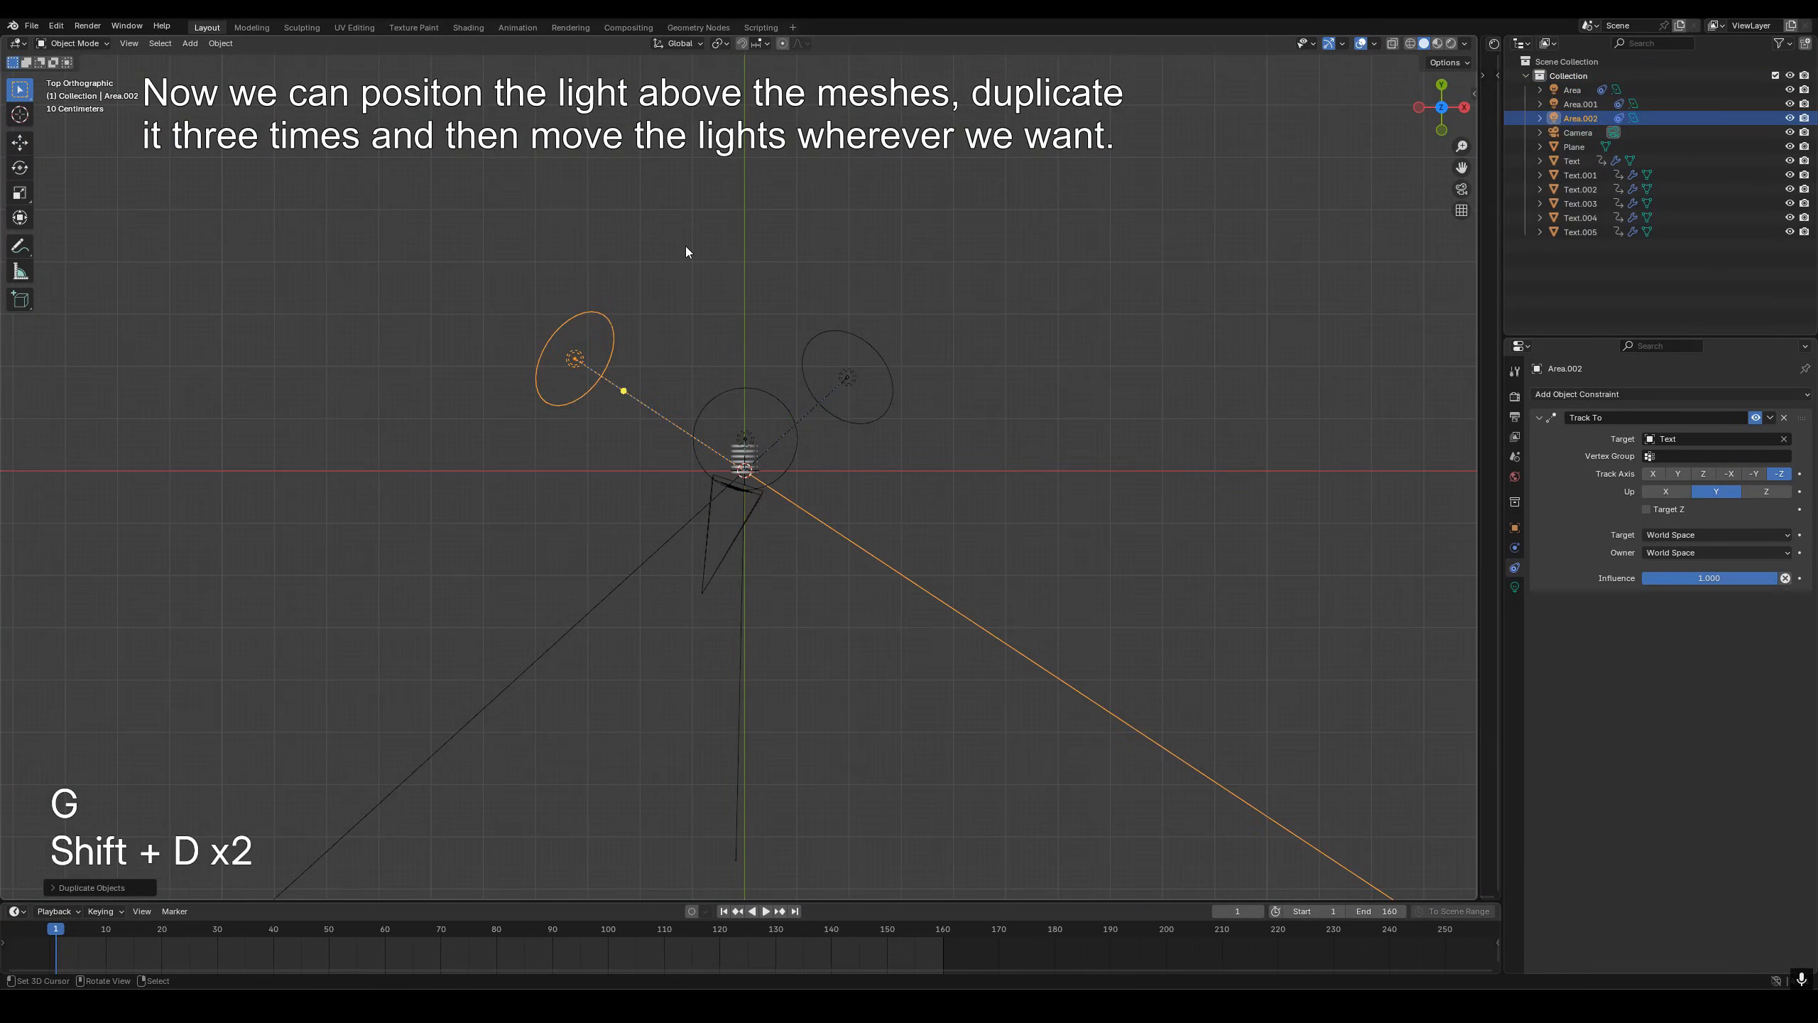
- In front view, duplicate the area light twice, placing one copy on each side below the omegas
{"action": "key", "text": "KP_5"}
{"action": "key", "text": "KP_1"}
{"action": "key", "text": "shift+d"}
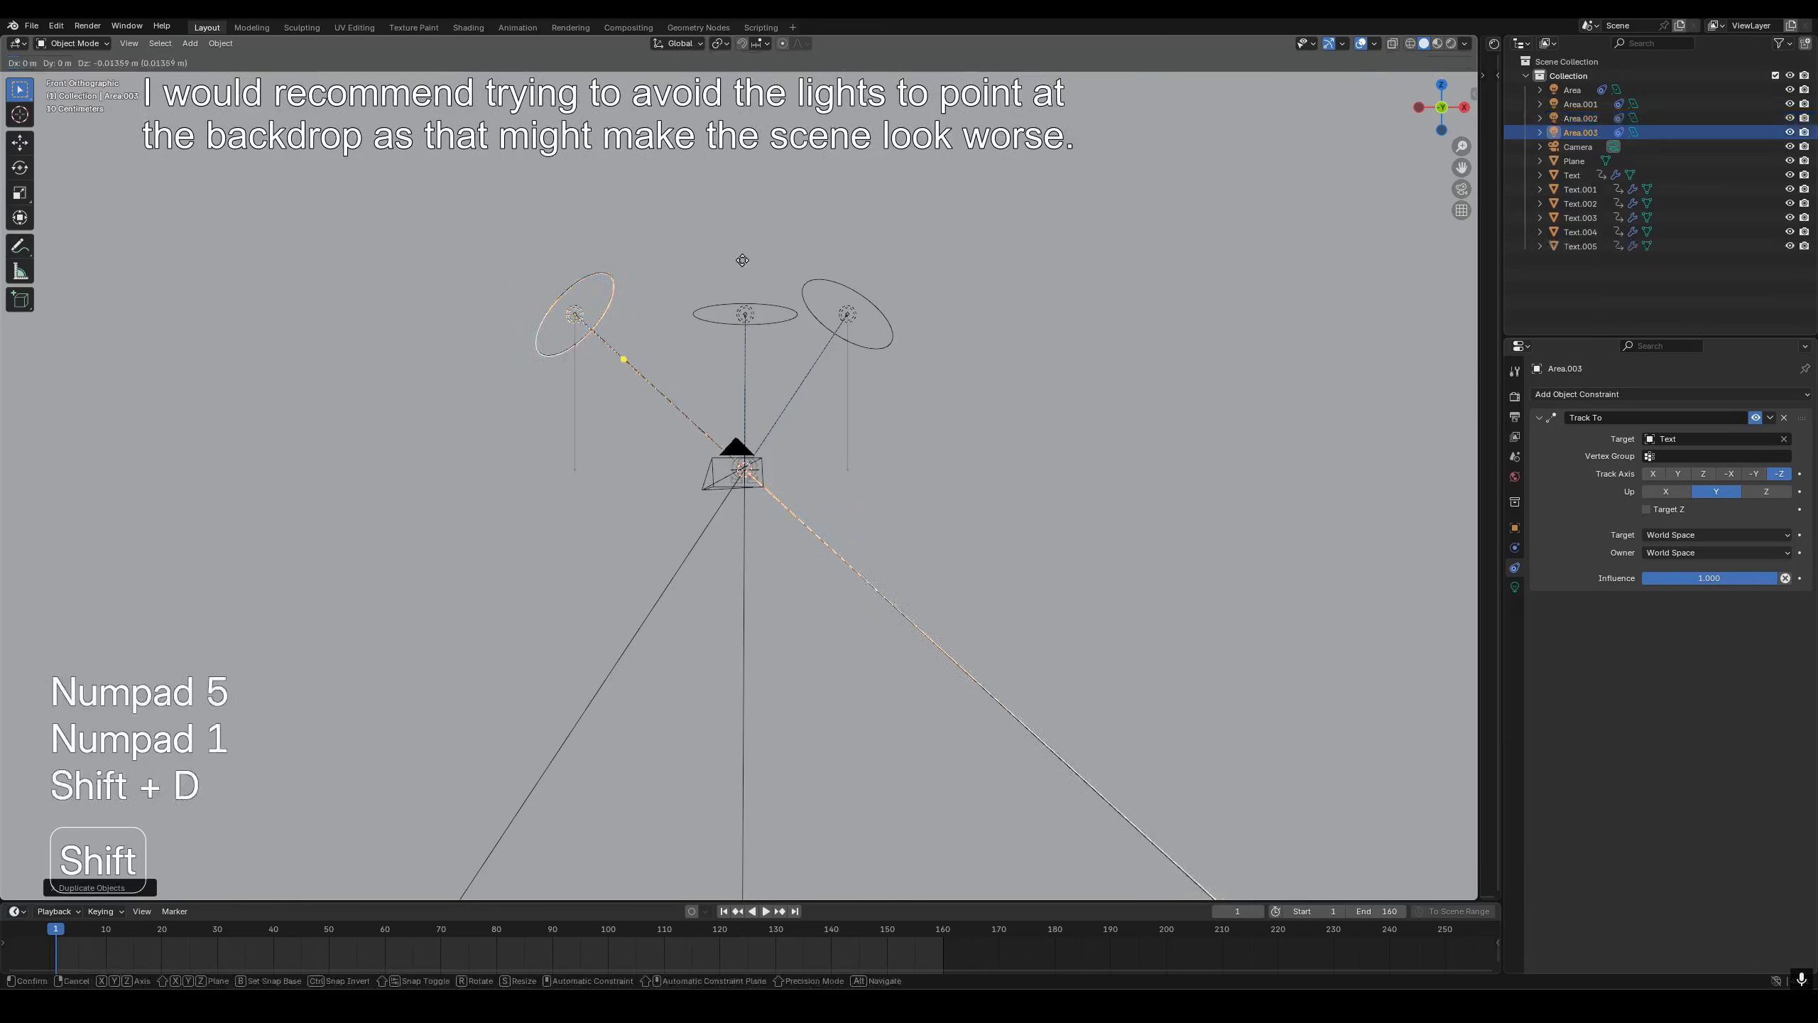
{"action": "left_click", "coordinate": [759, 496]}
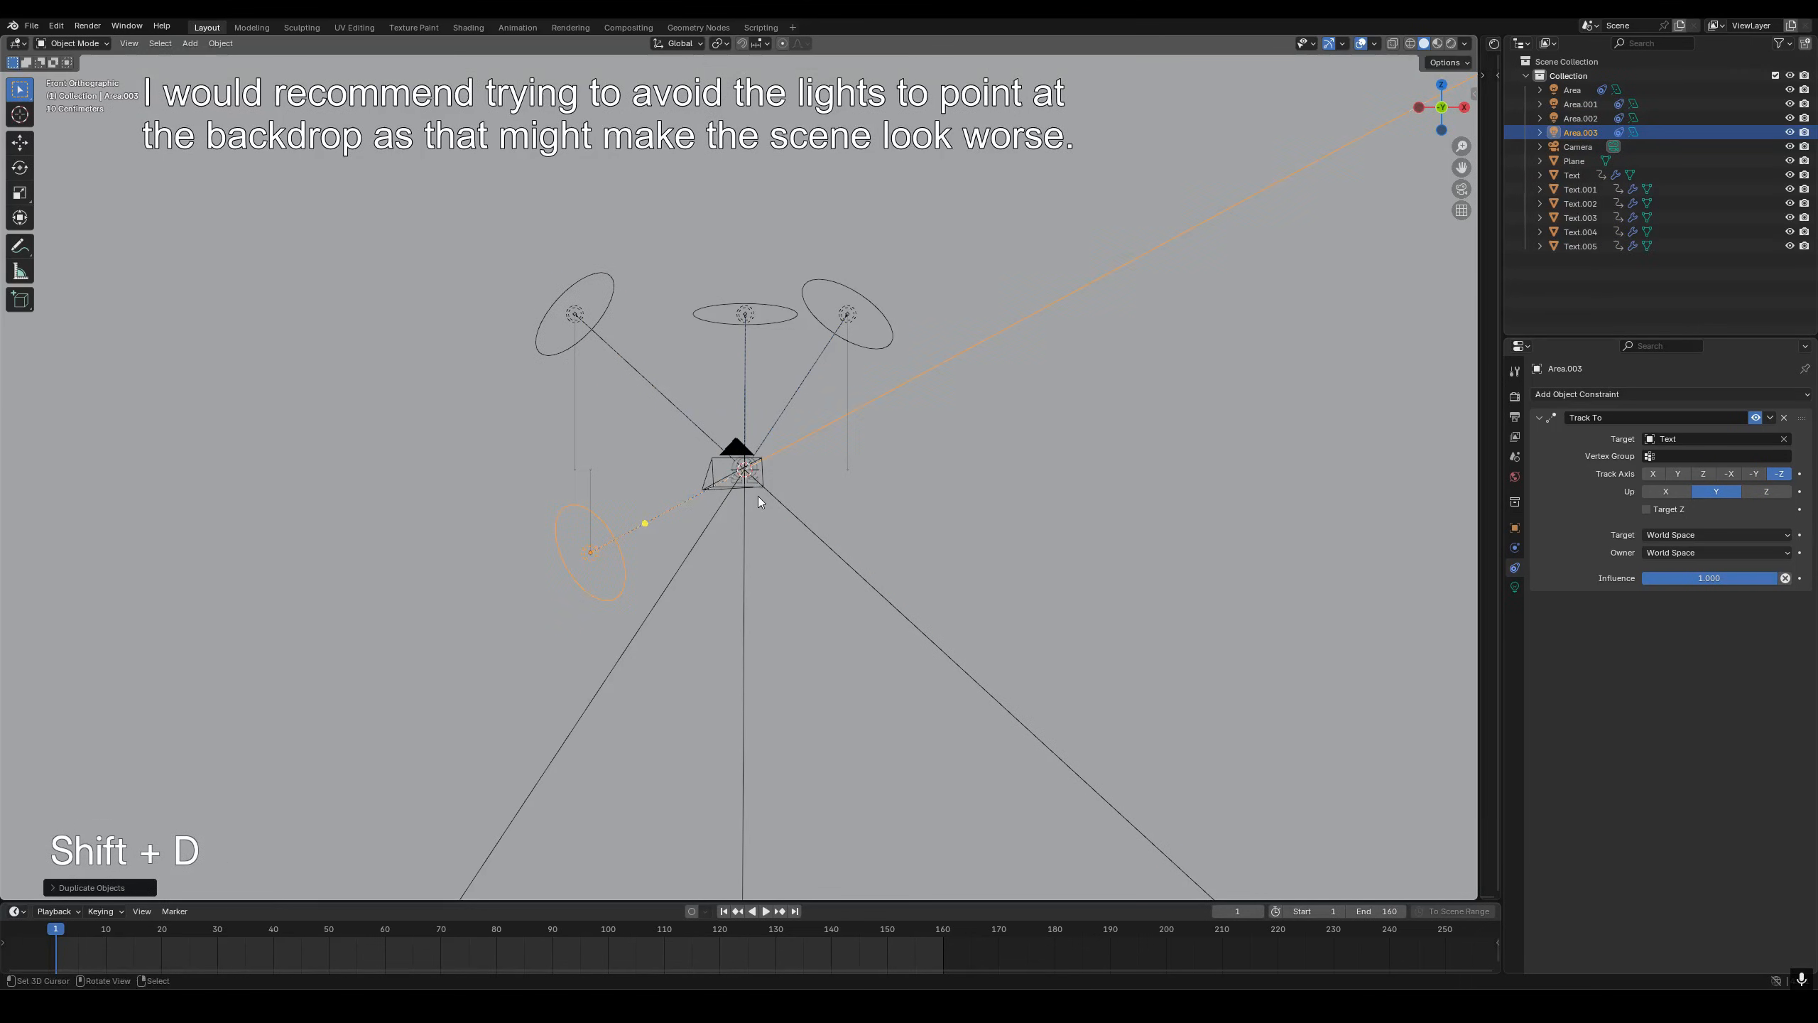
{"action": "key", "text": "shift+d"}
{"action": "left_click", "coordinate": [1031, 484]}
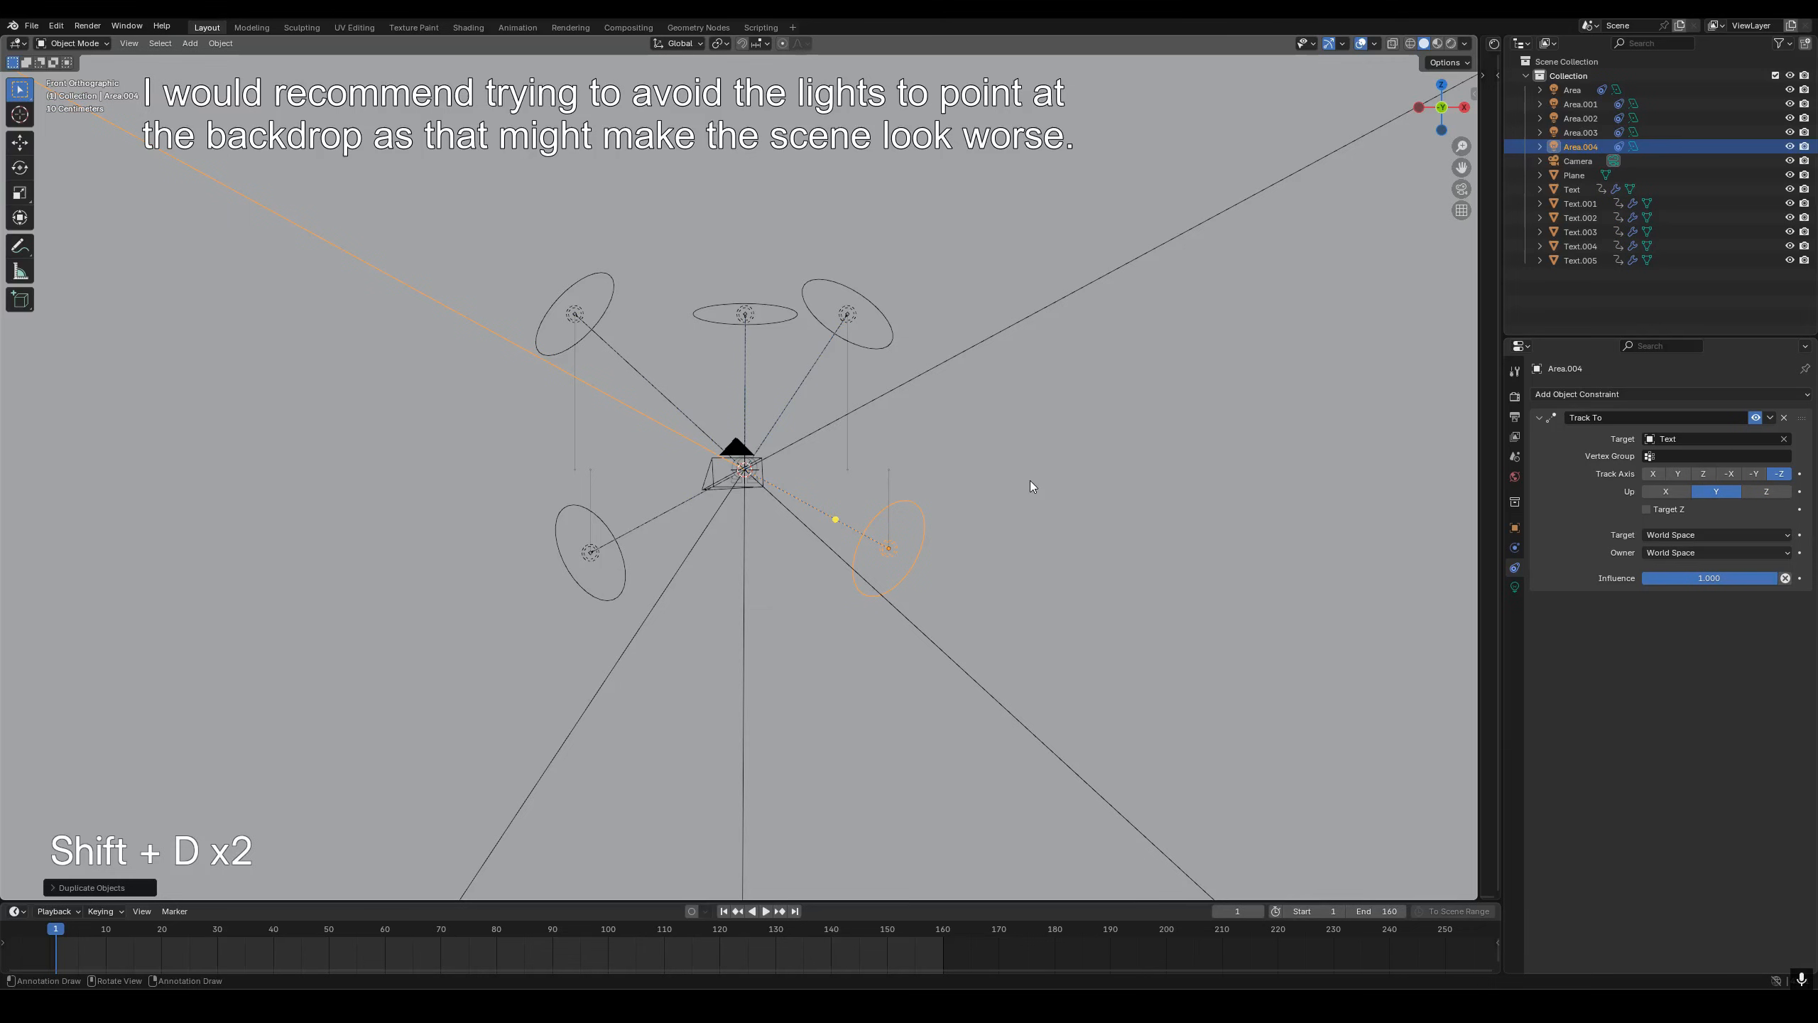
- In right side view, move the newest area light forward so it sits closer beneath the omegas
{"action": "key", "text": "KP_5"}
{"action": "key", "text": "KP_3"}
{"action": "key", "text": "g"}
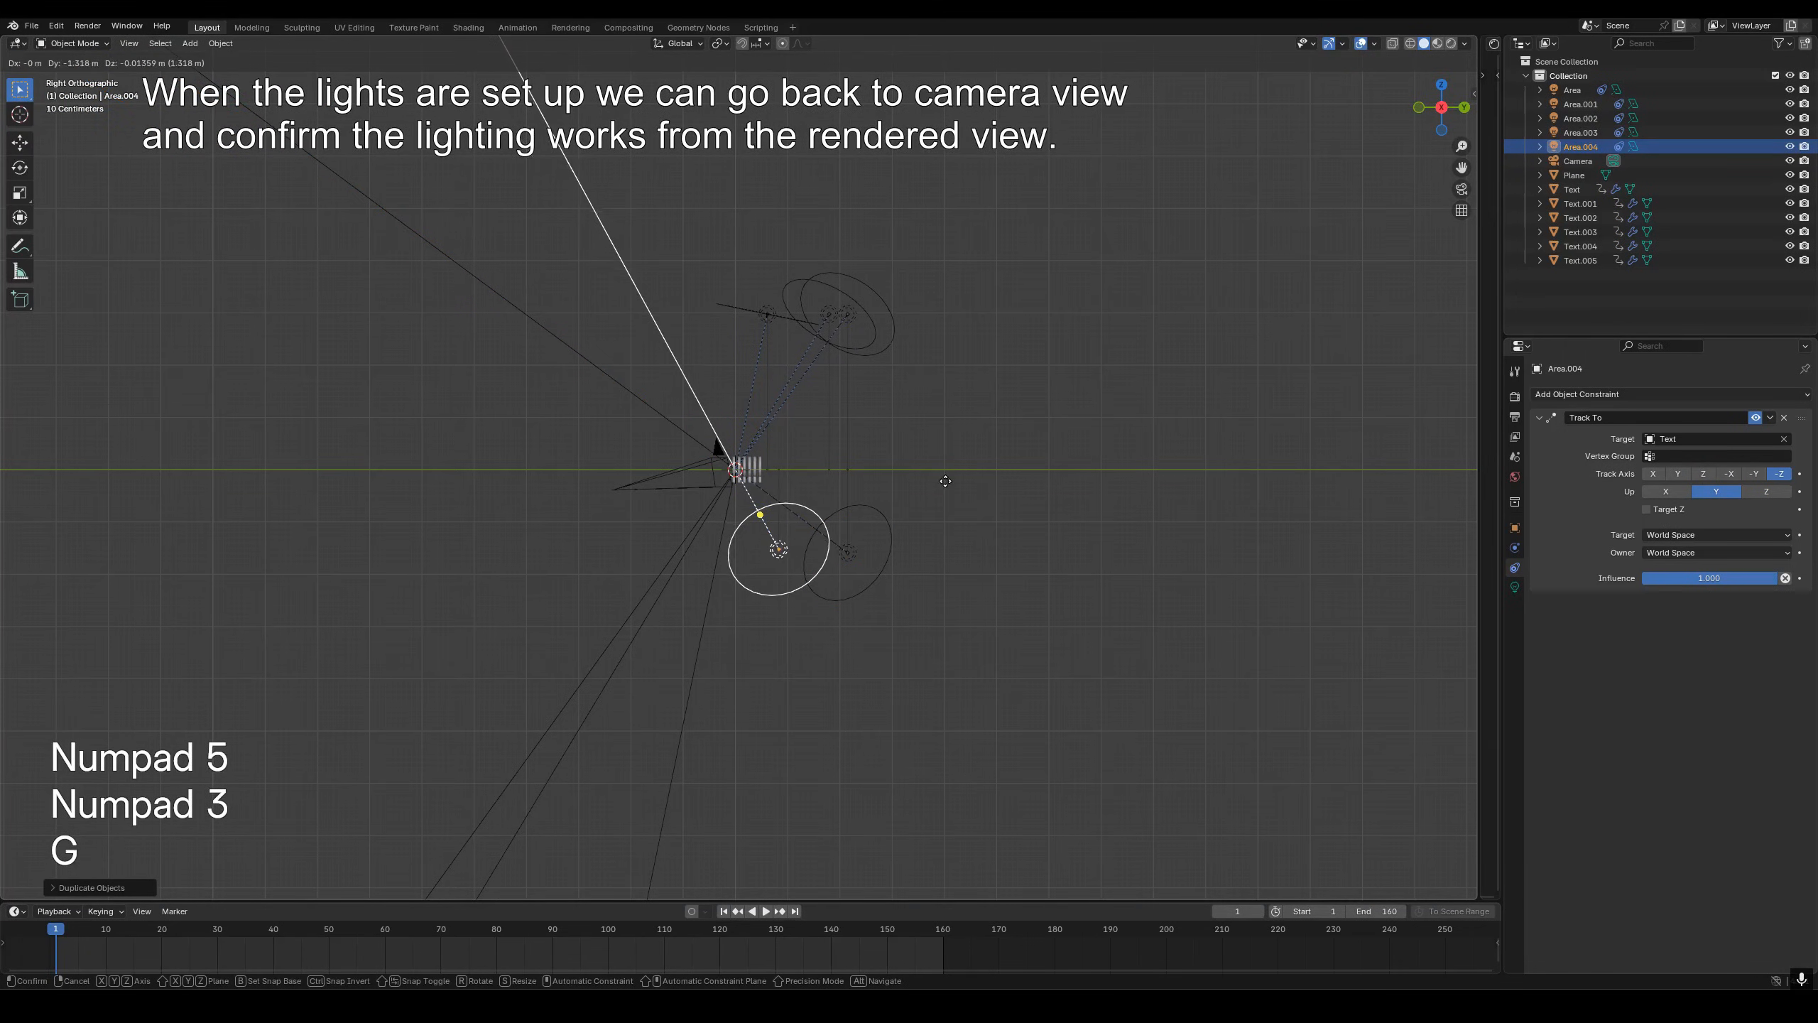
{"action": "left_click", "coordinate": [924, 490]}
- Check the lighting through the camera with rendered shading, and return to solid shading
{"action": "key", "text": "KP_0"}
{"action": "key", "text": "z"}
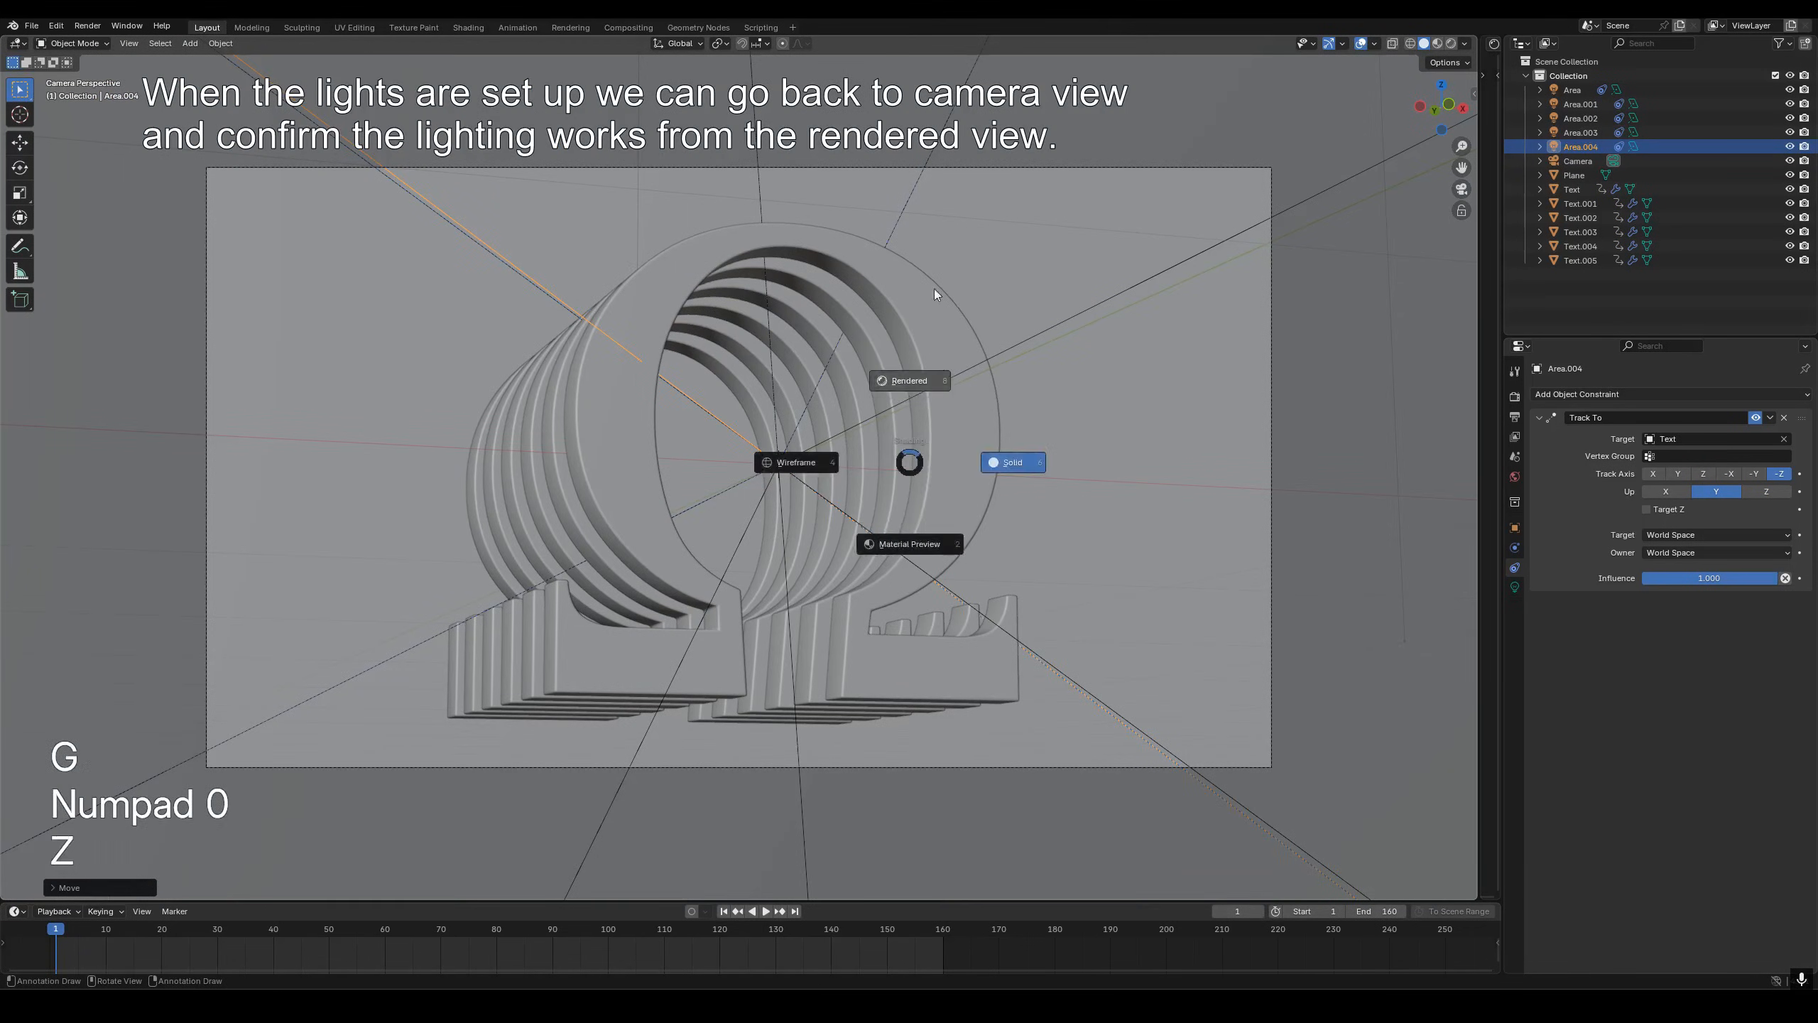
{"action": "left_click", "coordinate": [935, 288]}
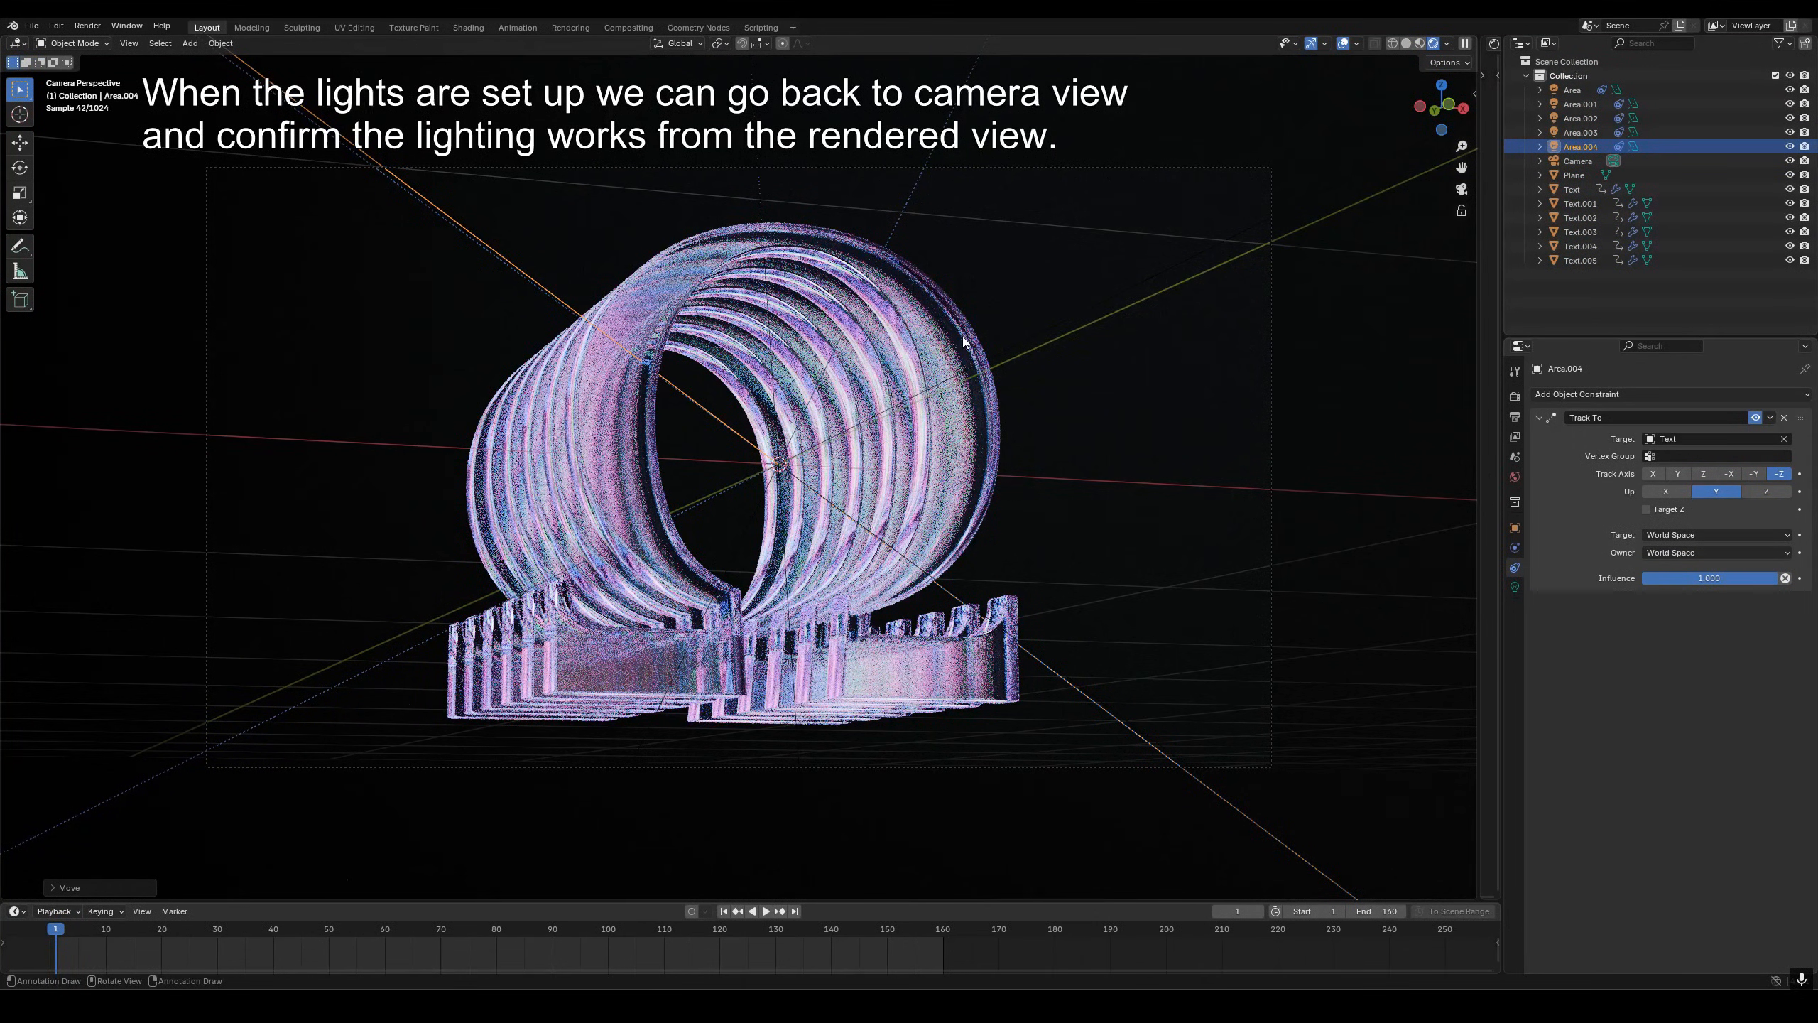
{"action": "key", "text": "z"}
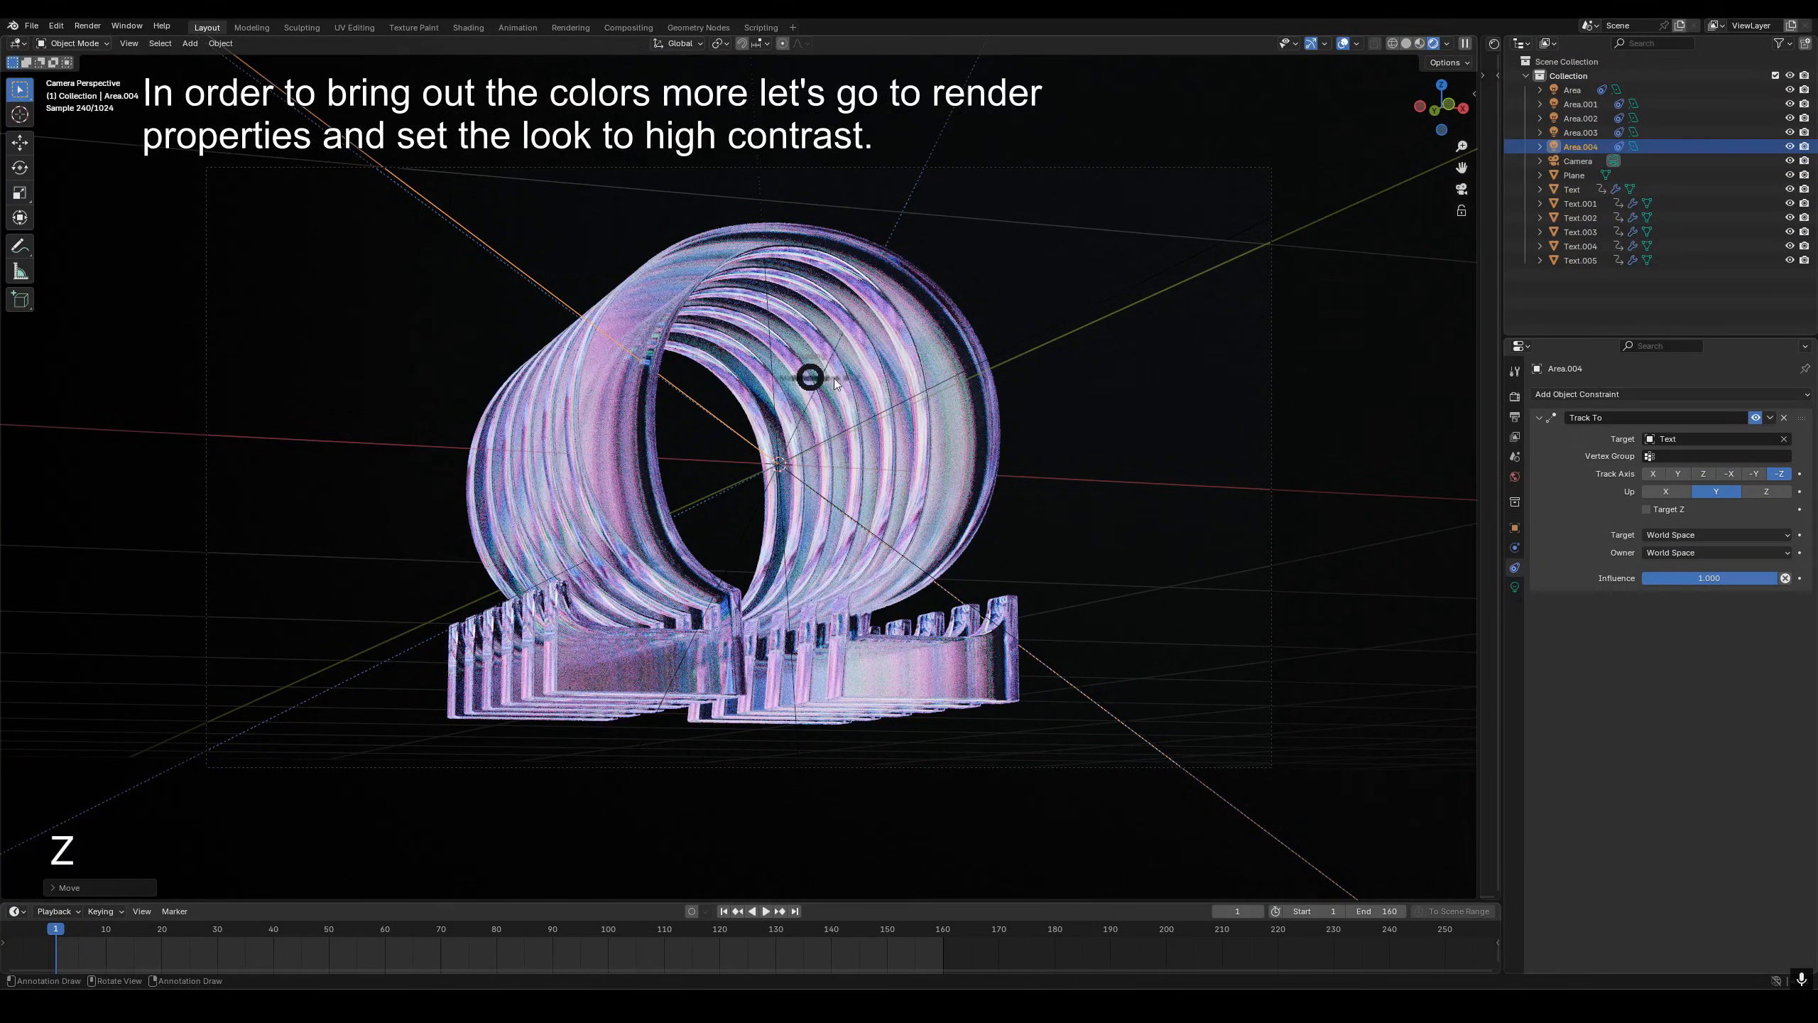
{"action": "left_click", "coordinate": [922, 443]}
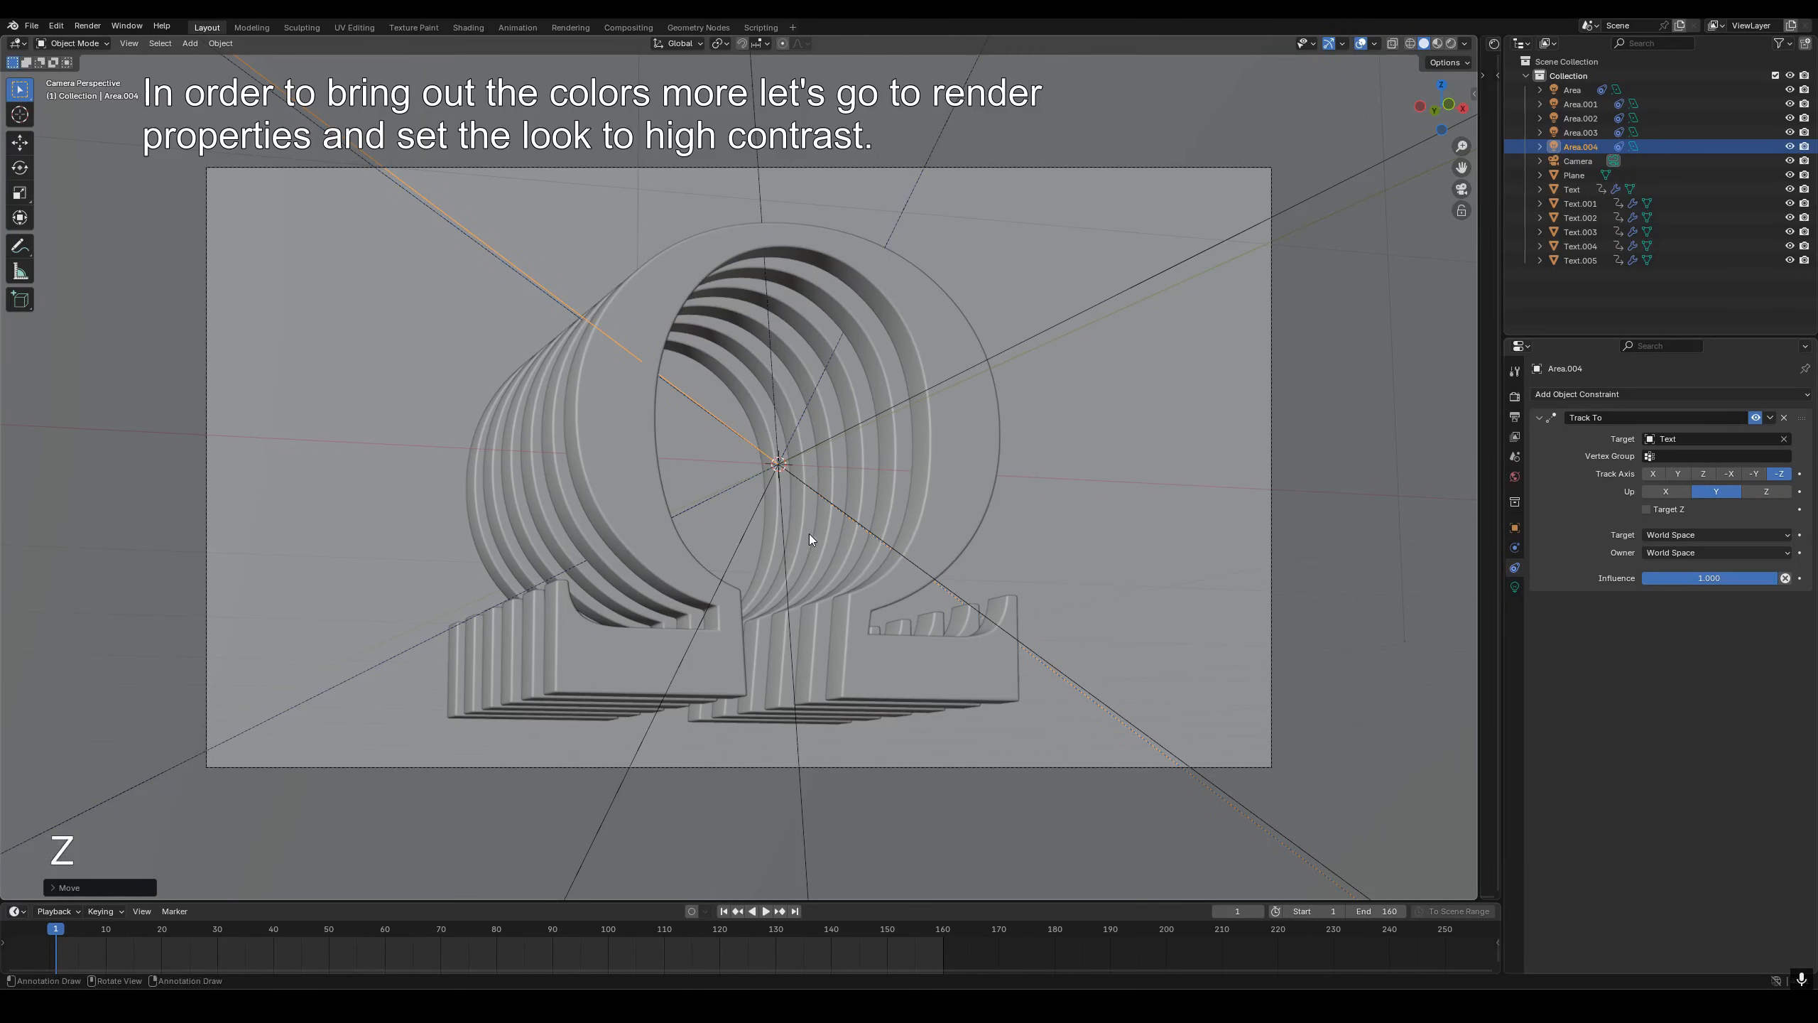
- Set the color management look to High Contrast and preview the scene in rendered shading
{"action": "left_click", "coordinate": [1515, 397]}
{"action": "scroll", "coordinate": [1569, 768], "scroll_direction": "down", "scroll_amount": 10}
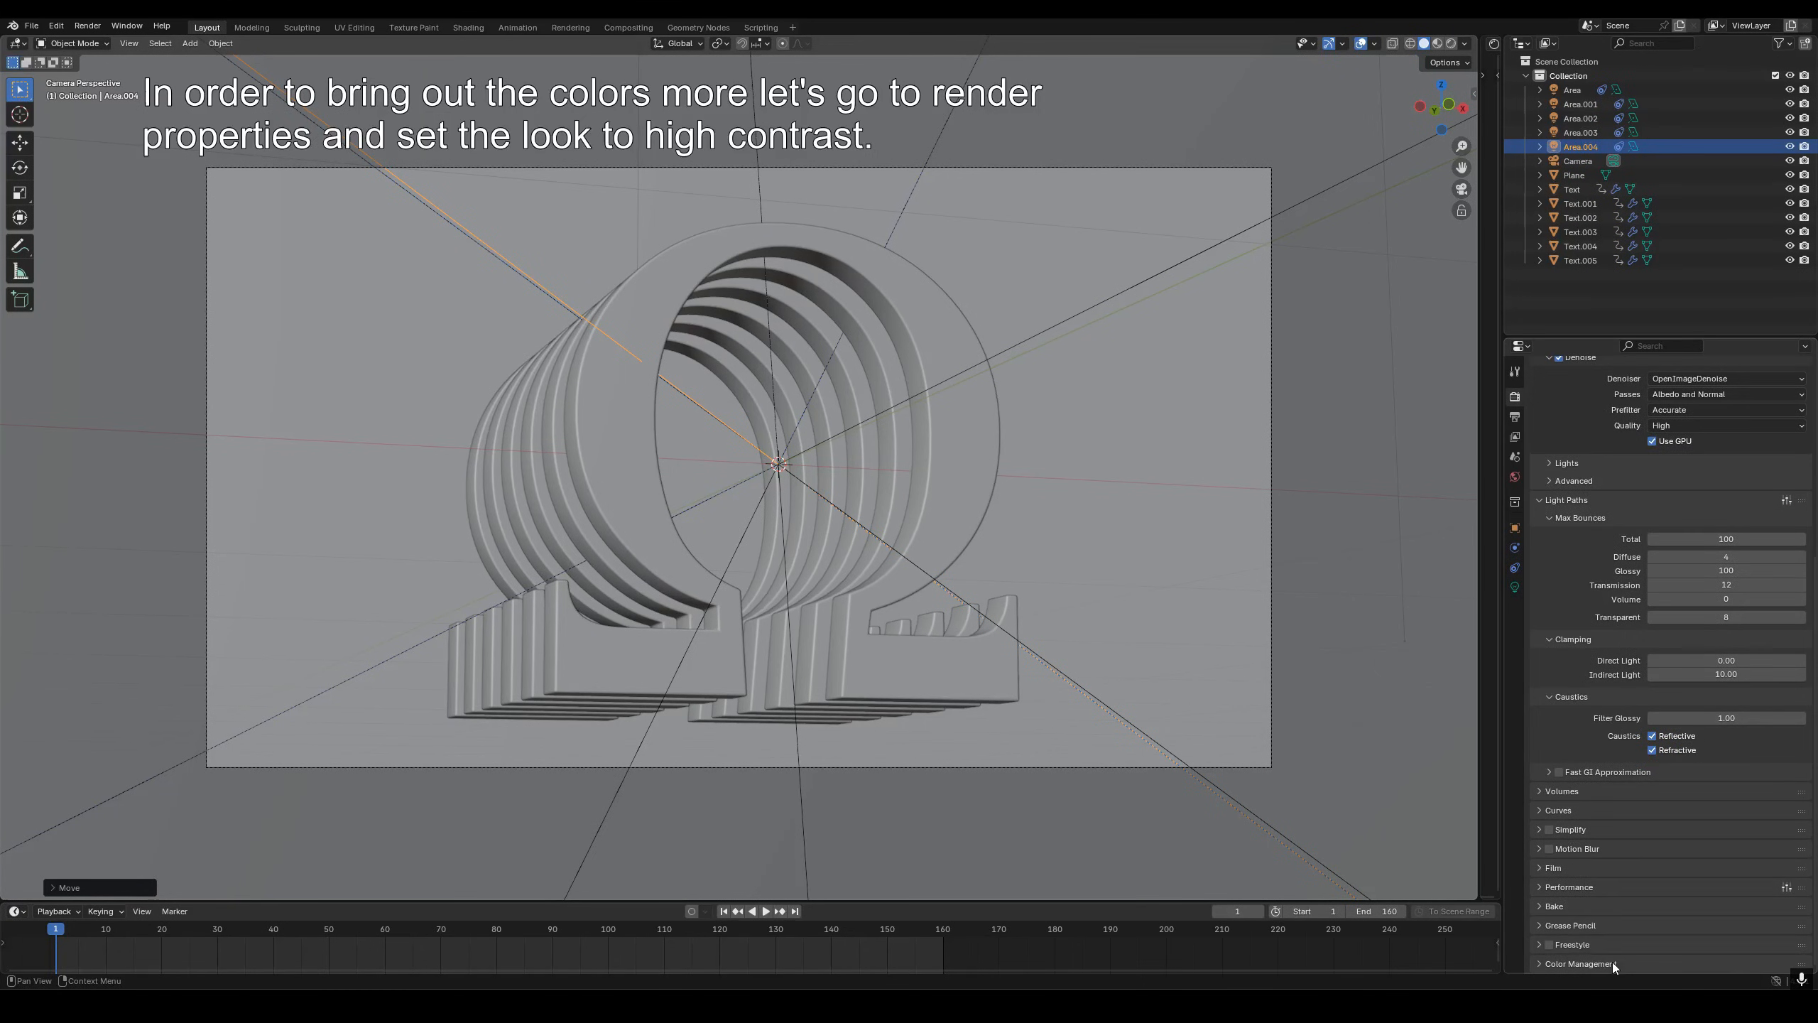
{"action": "left_click", "coordinate": [1613, 962]}
{"action": "scroll", "coordinate": [1621, 861], "scroll_direction": "down", "scroll_amount": 6}
{"action": "left_click", "coordinate": [1684, 853]}
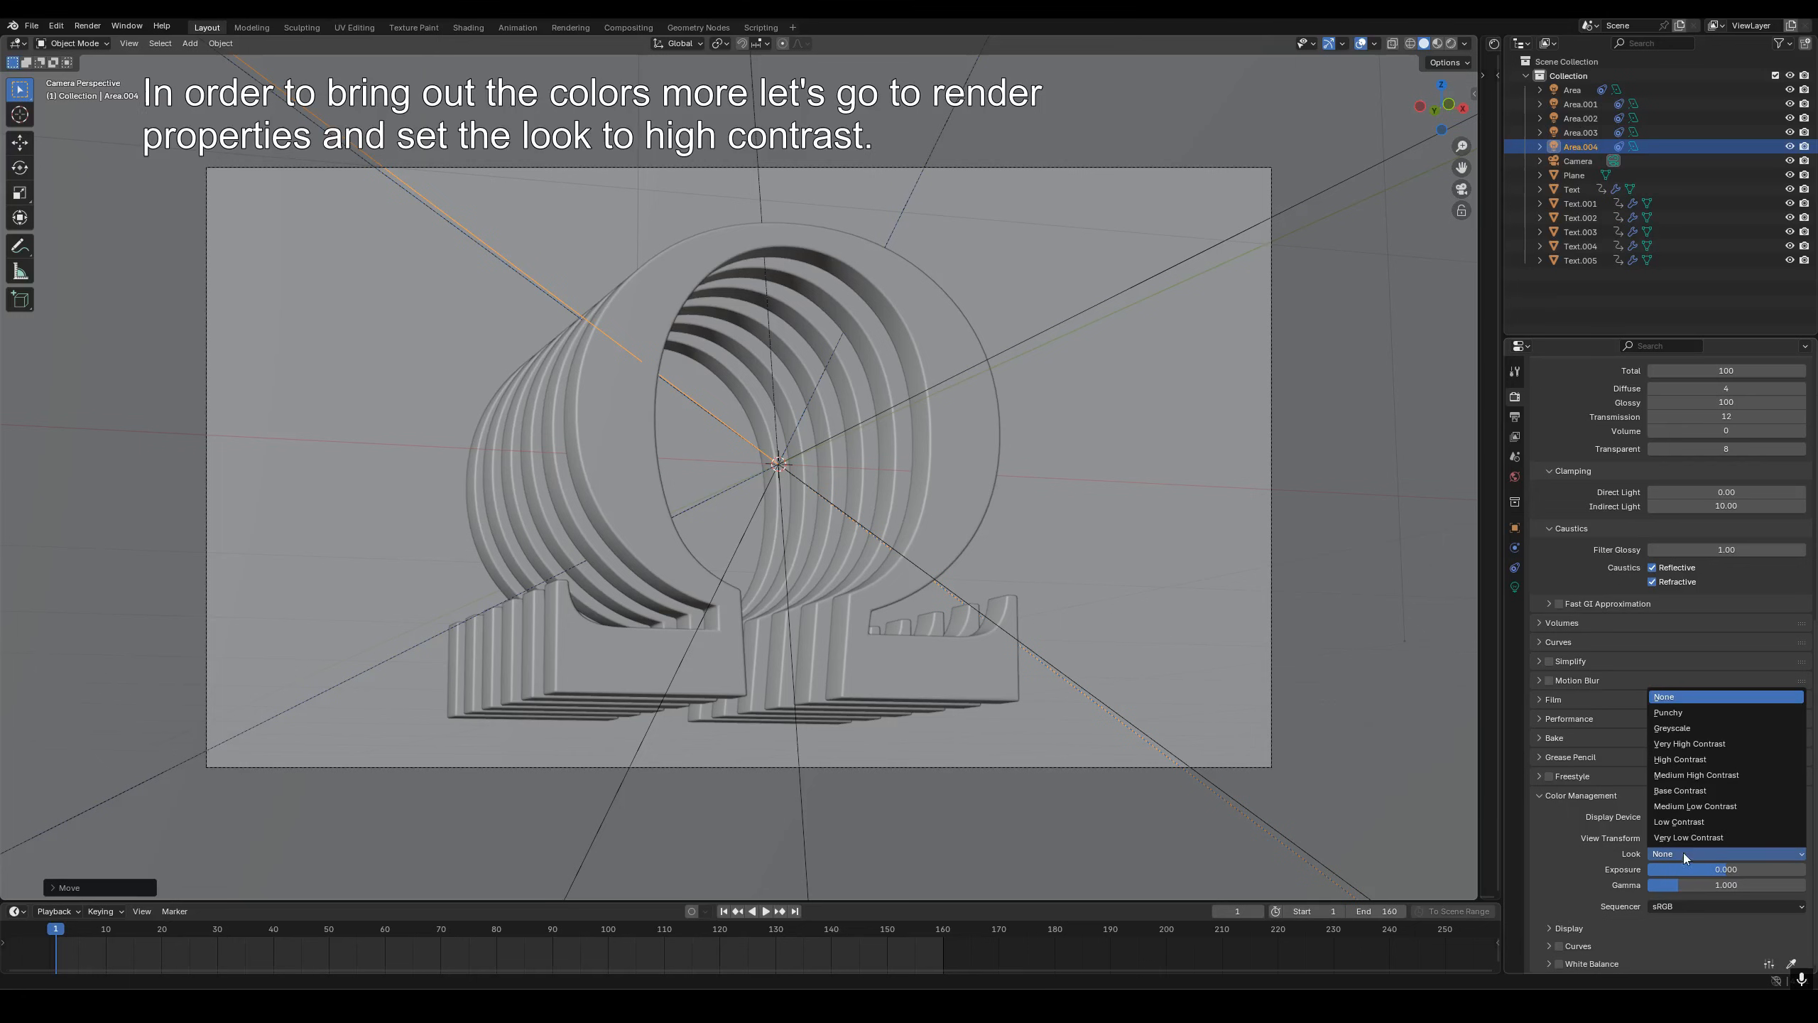
{"action": "left_click", "coordinate": [1688, 759]}
{"action": "key", "text": "z"}
{"action": "left_click", "coordinate": [1084, 436]}
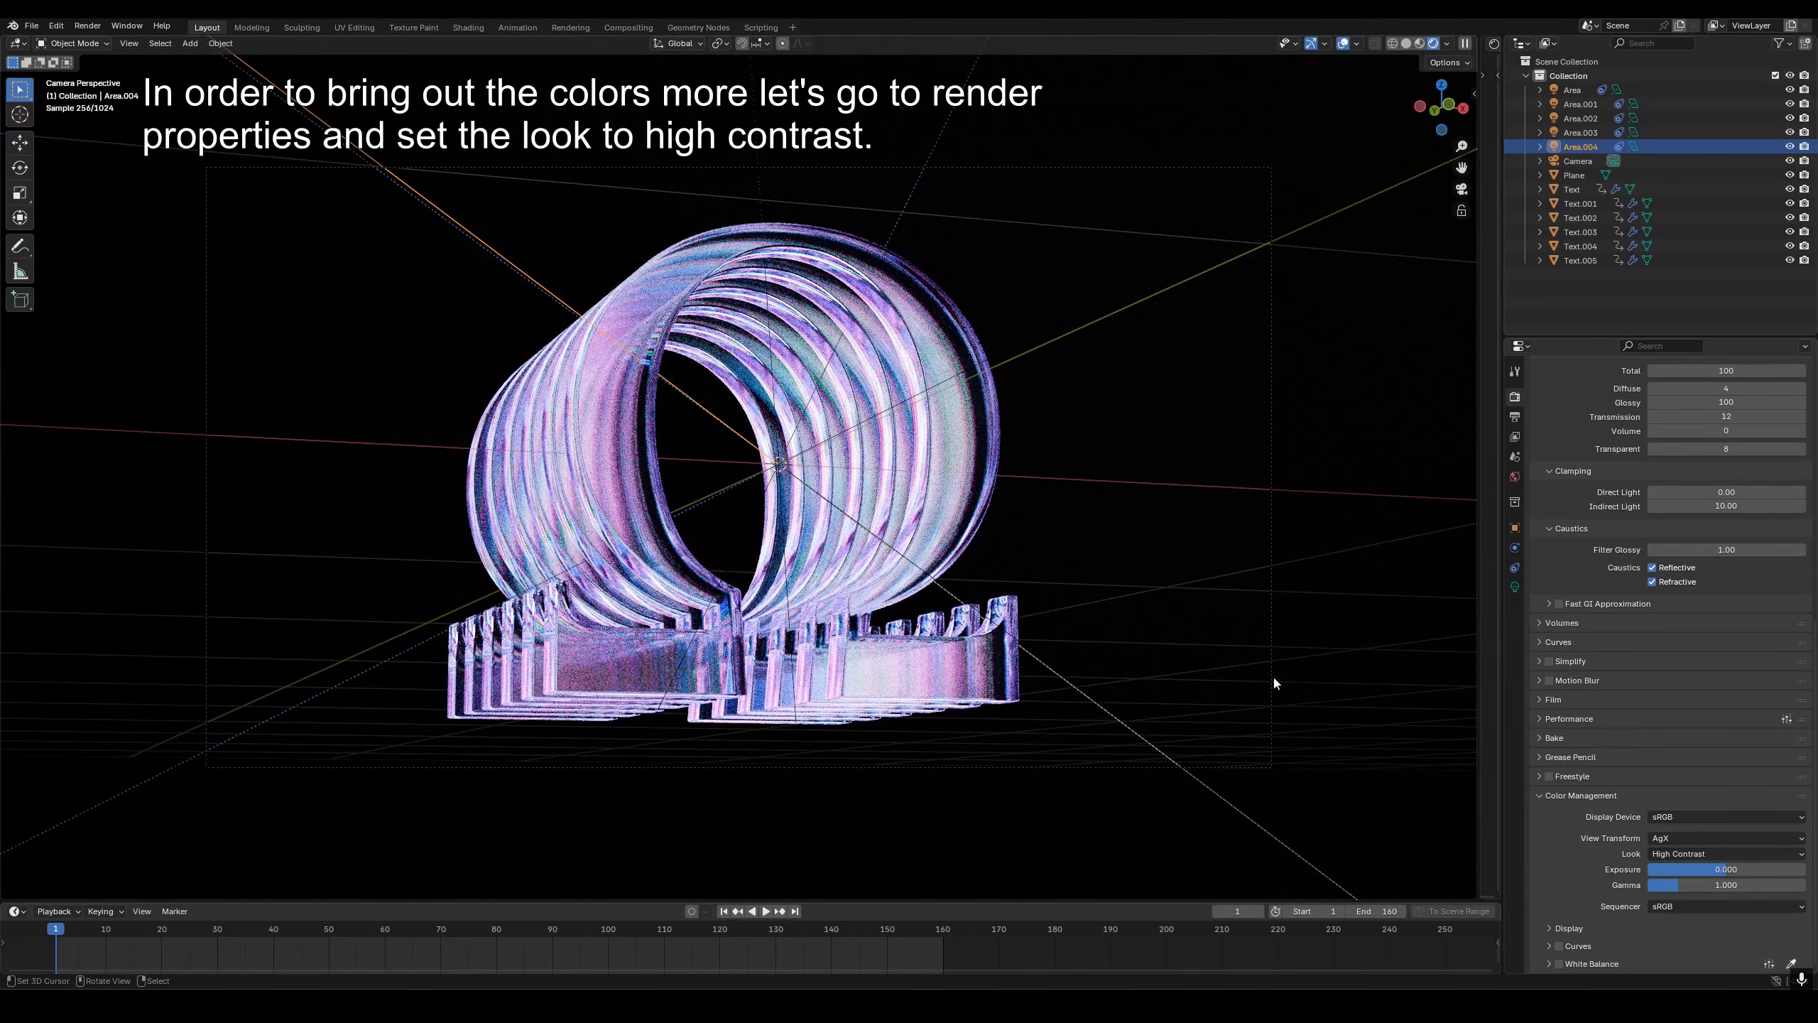
- Enable Persistent Data for the final render in the render performance settings
{"action": "left_click", "coordinate": [1560, 718]}
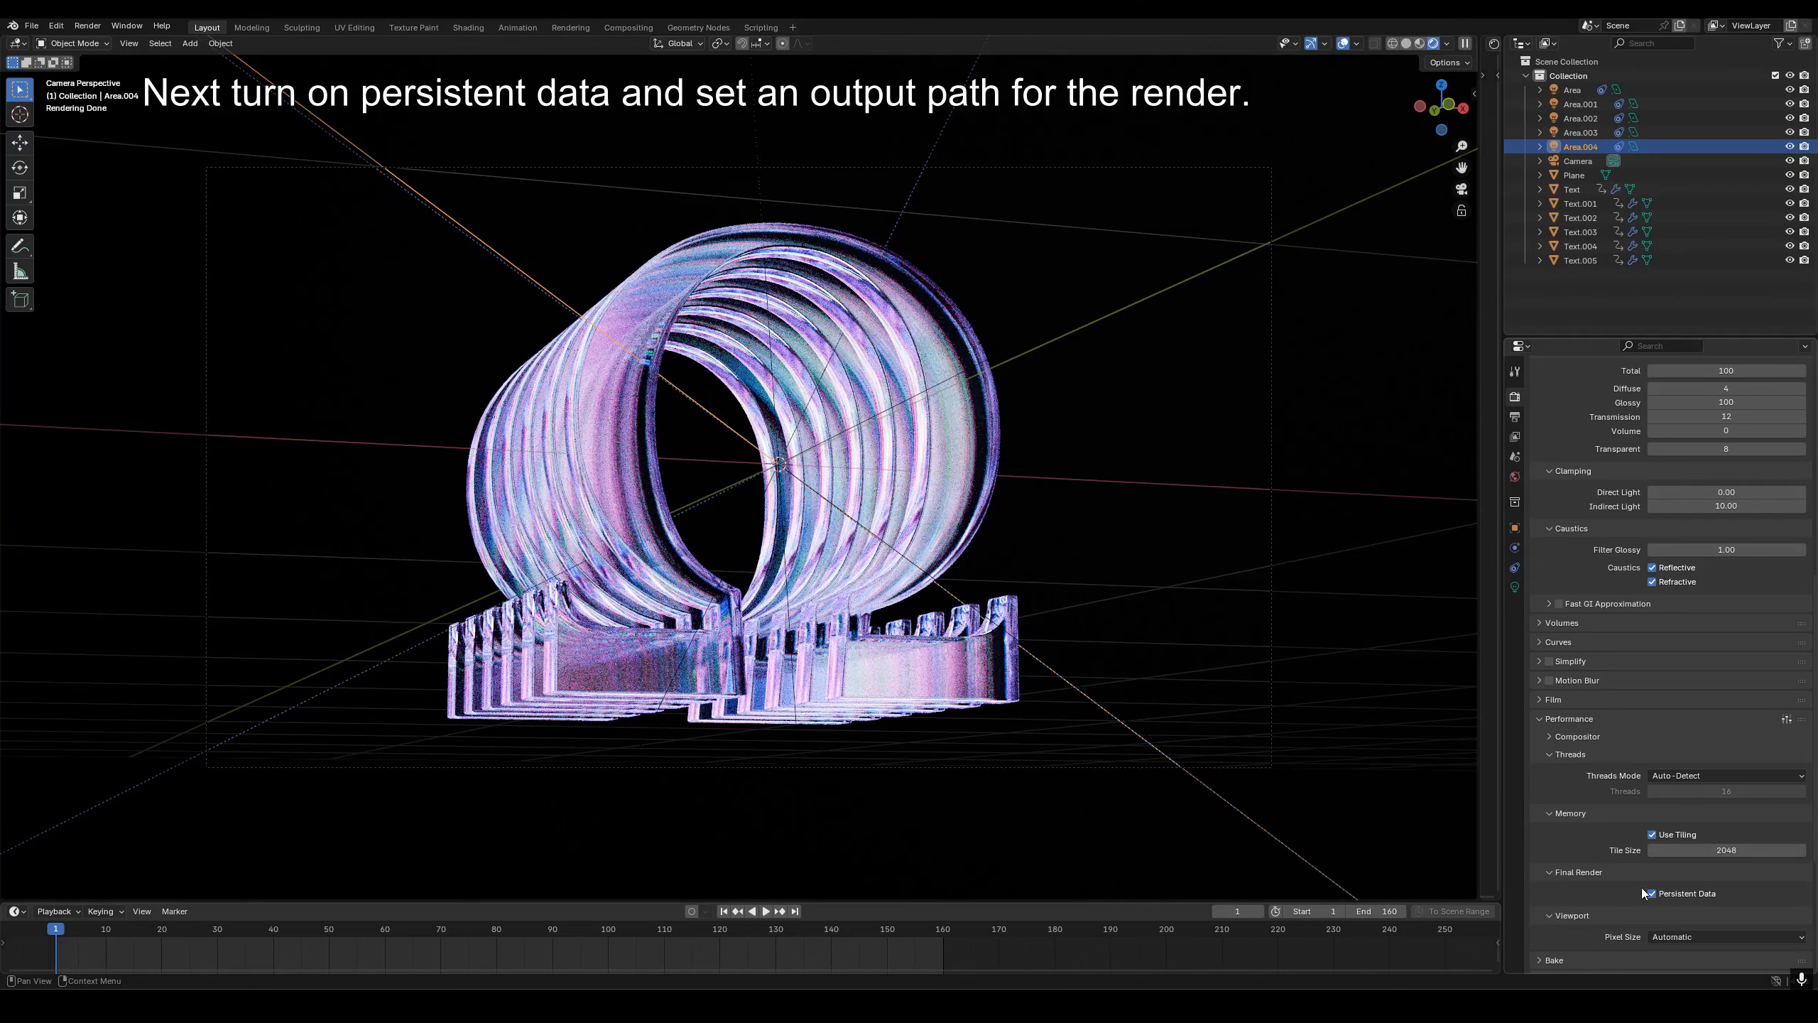
{"action": "scroll", "coordinate": [1631, 674], "scroll_direction": "up", "scroll_amount": 8}
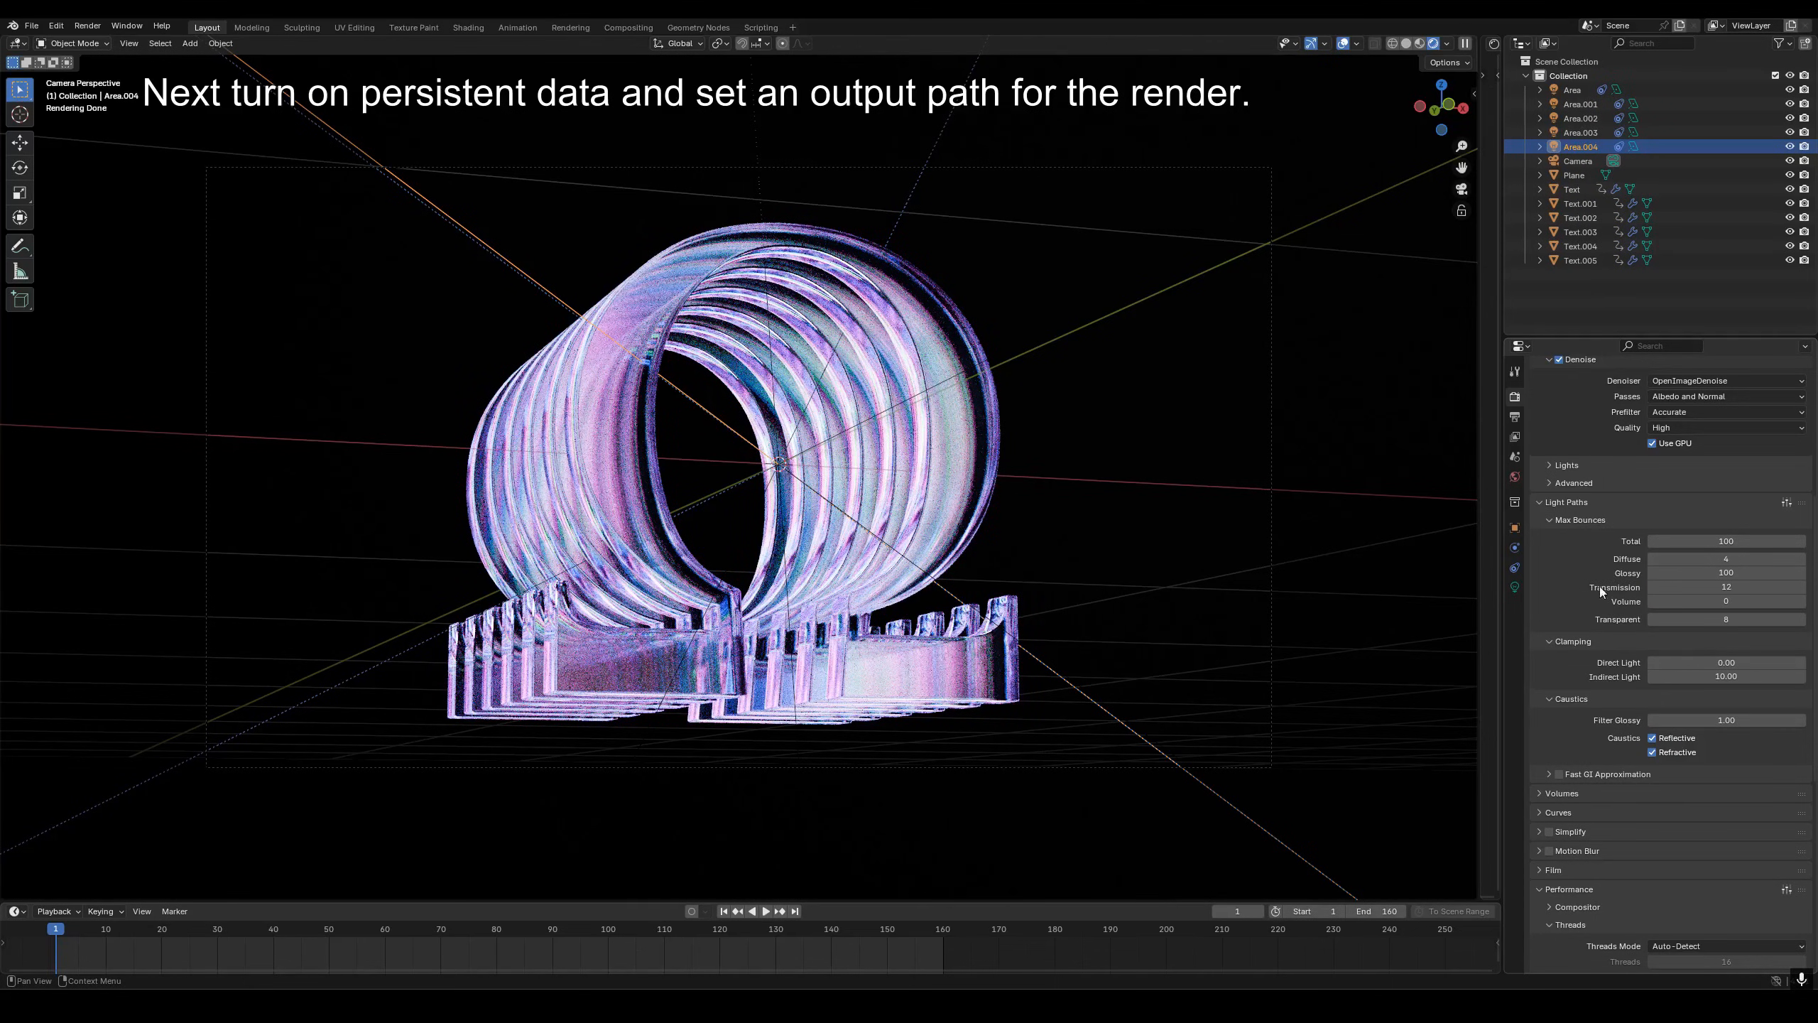
- Bring up the output settings with the render output path, and start rendering the animation
{"action": "left_click", "coordinate": [1515, 416]}
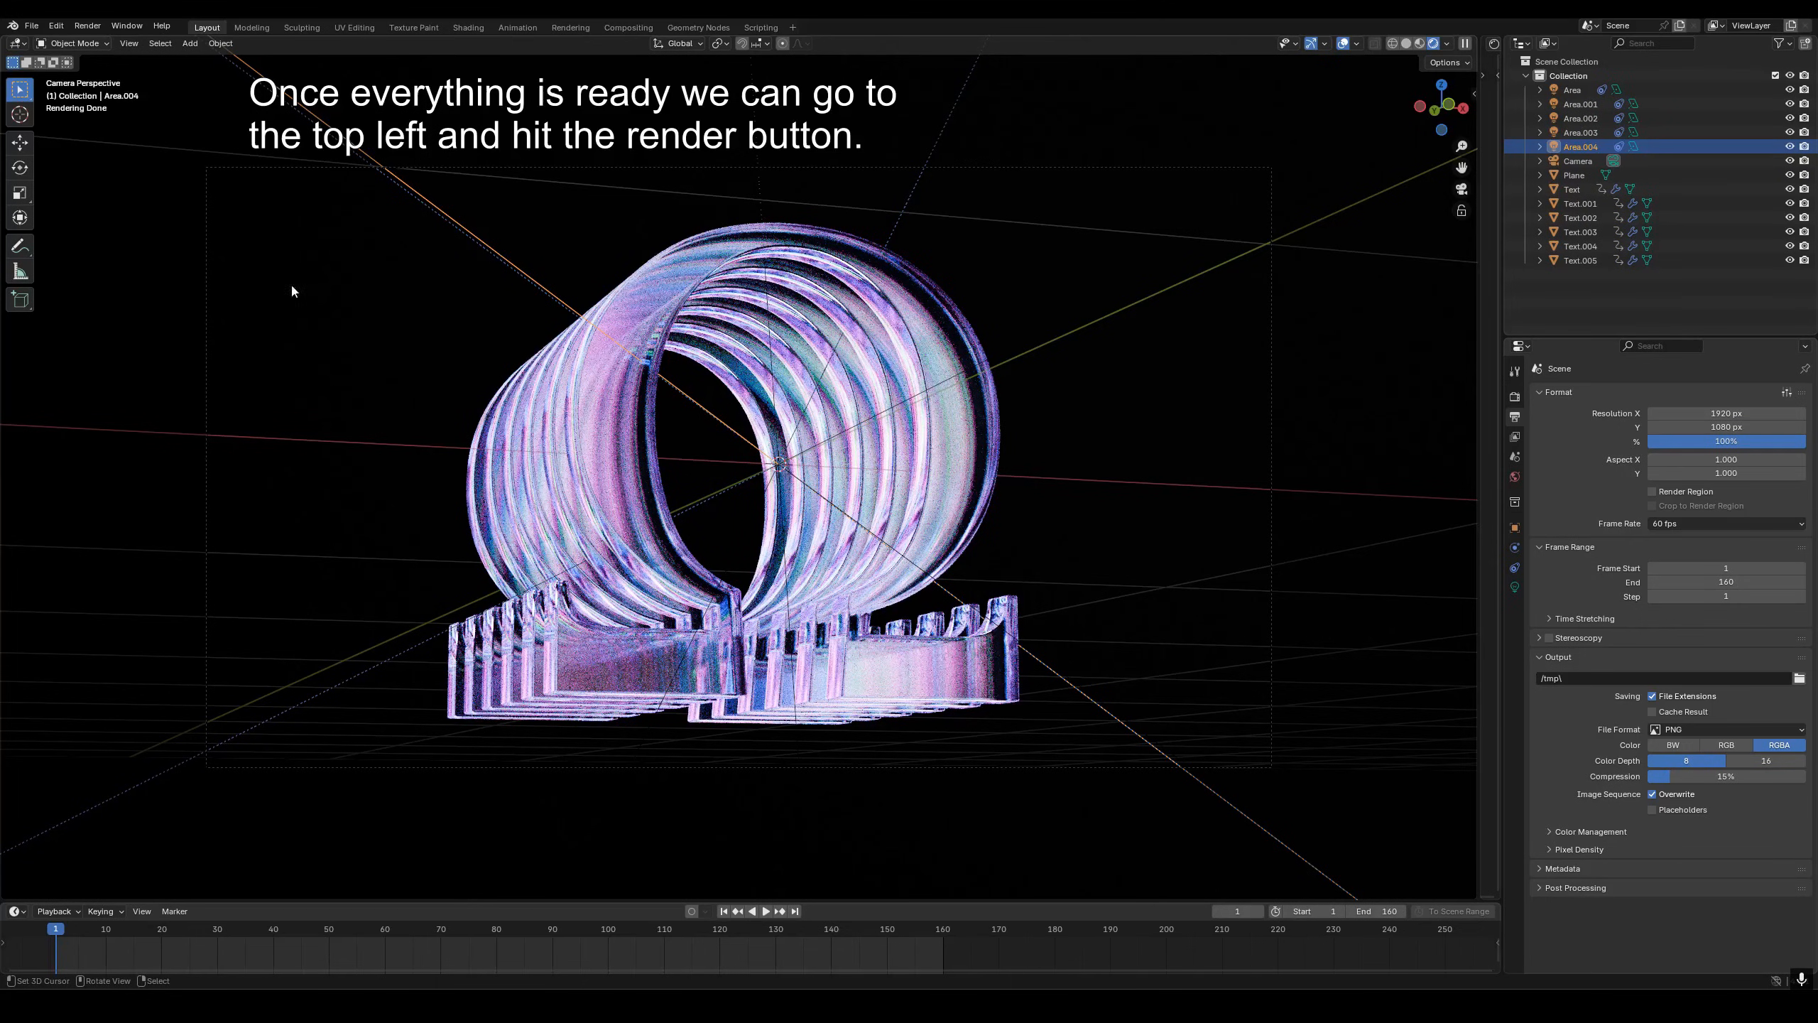
{"action": "left_click", "coordinate": [87, 25]}
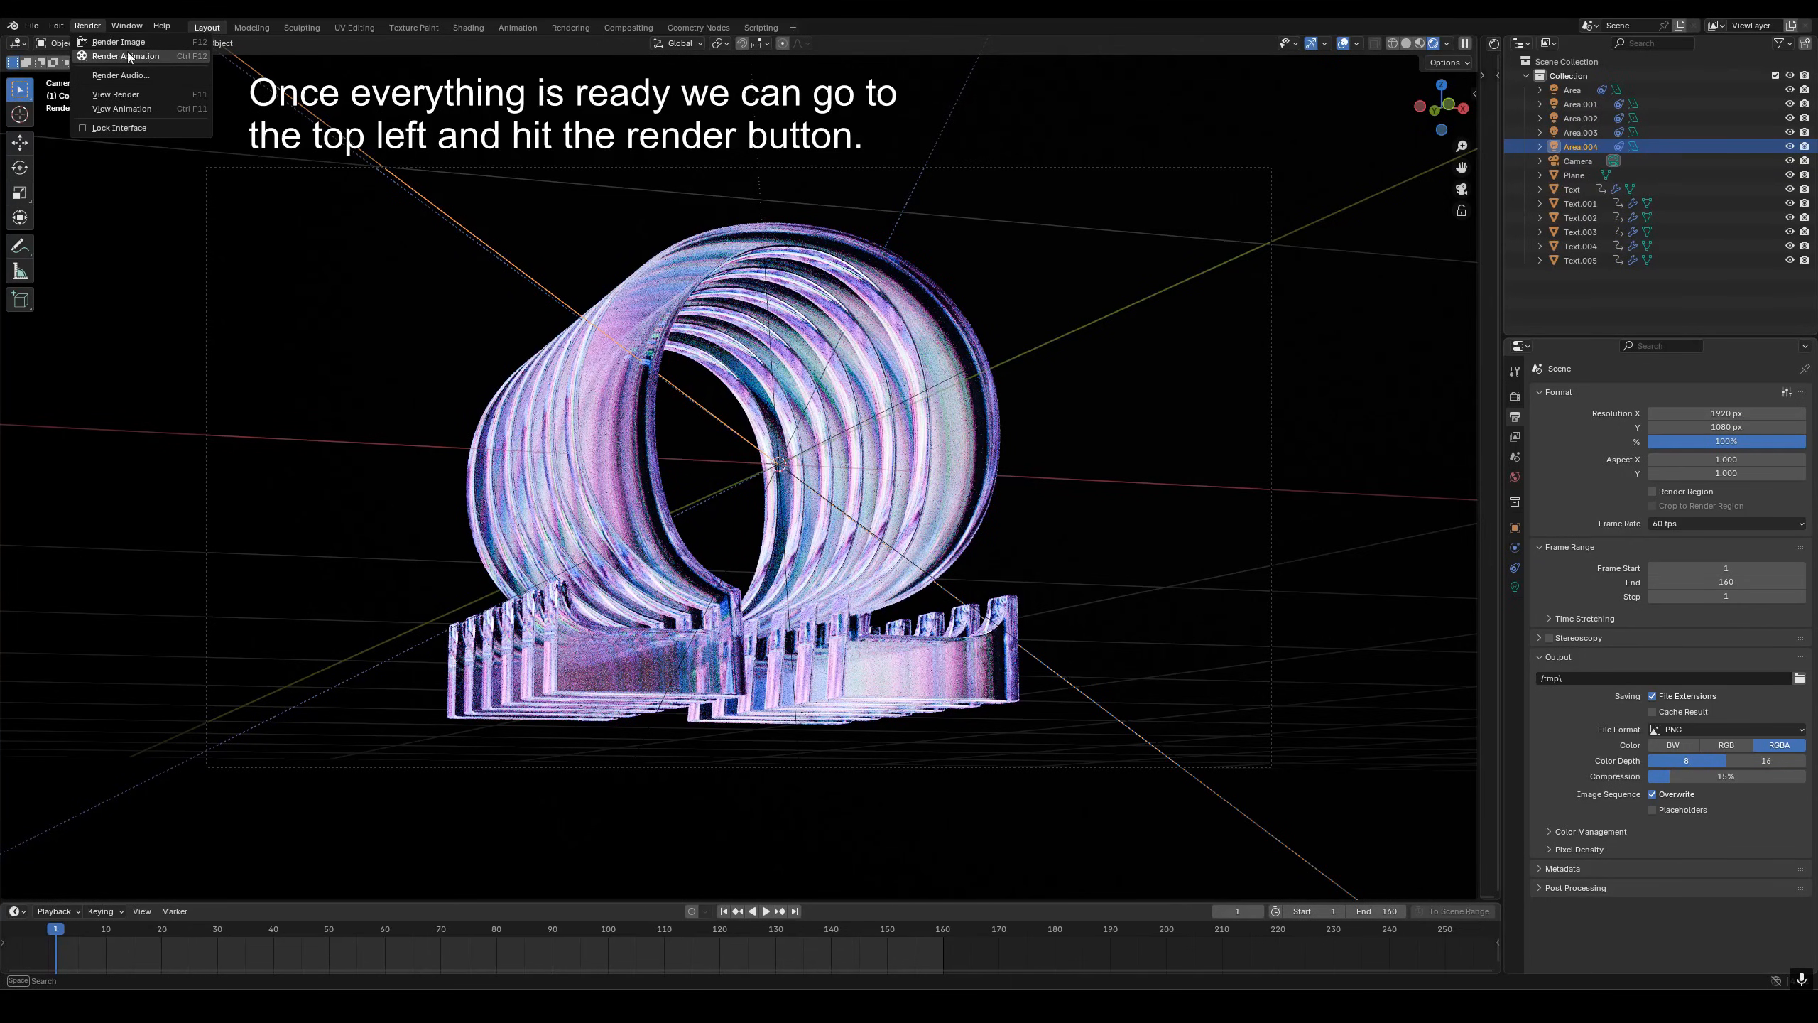